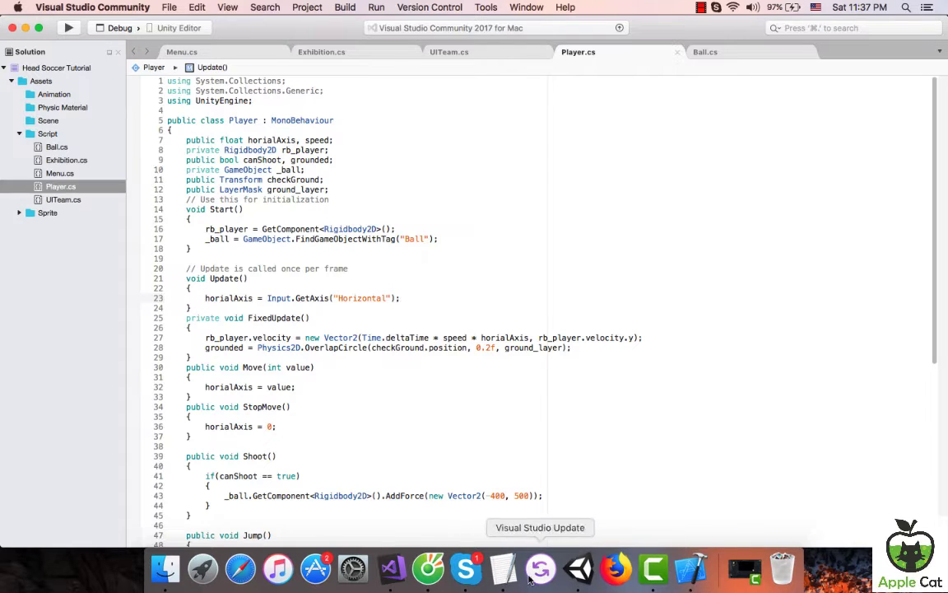
Bring the 'text headSoccer' TextEdit notes window in front of Unity.
click(503, 568)
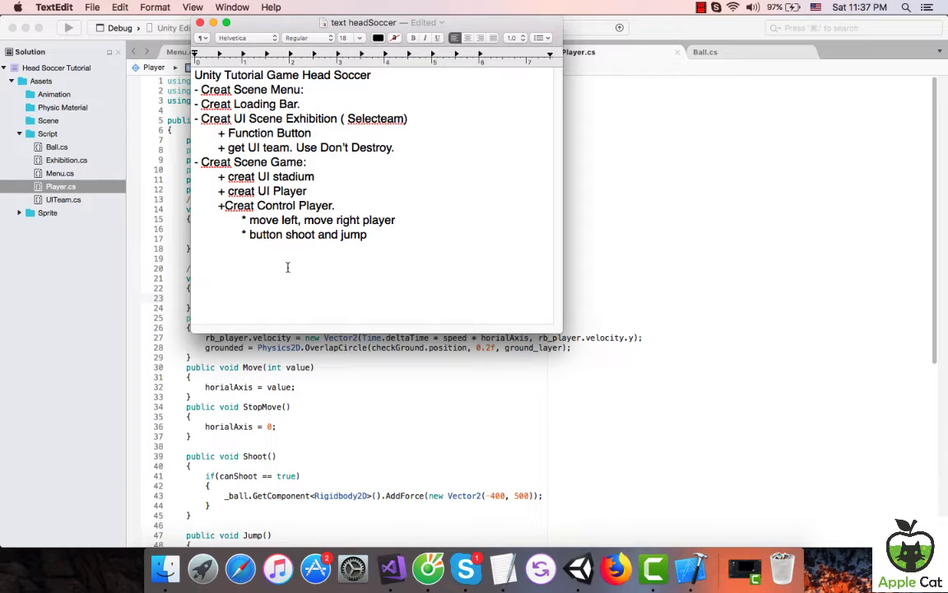
Add '+ Creat action AI' with an indented 'move' sub-point to the notes, then save and close.
key(Return)
key(Tab)
text(+)
text( Creat )
text(ac)
text(tion AI)
key(Tab)
key(Tab)
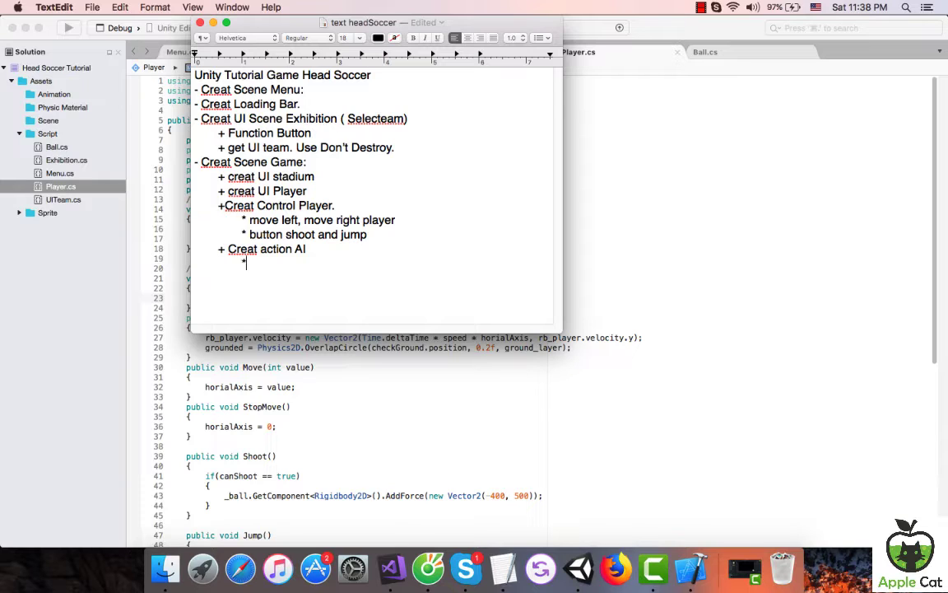
text(moev)
key(BackSpace)
key(BackSpace)
text(ve)
key(super+s)
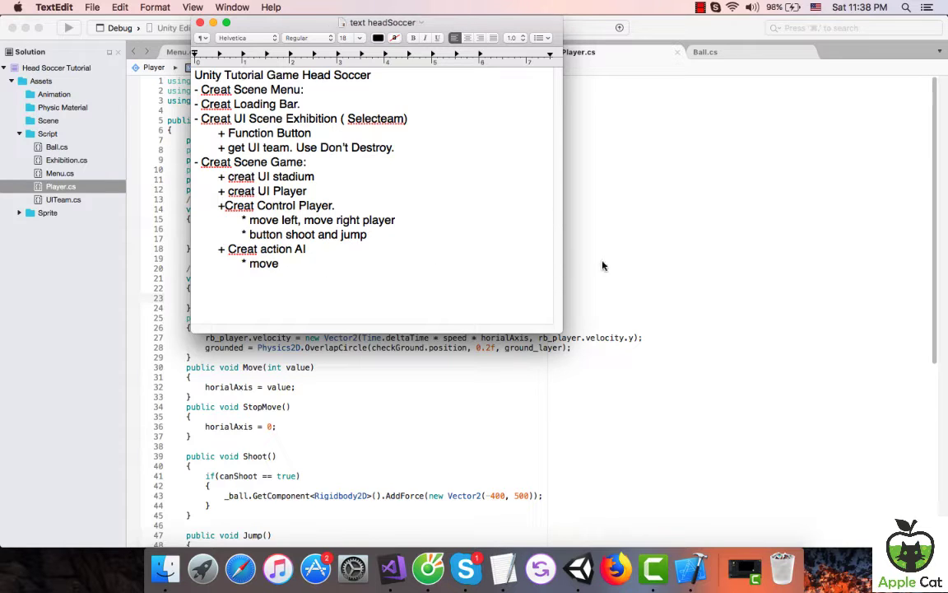
click(645, 272)
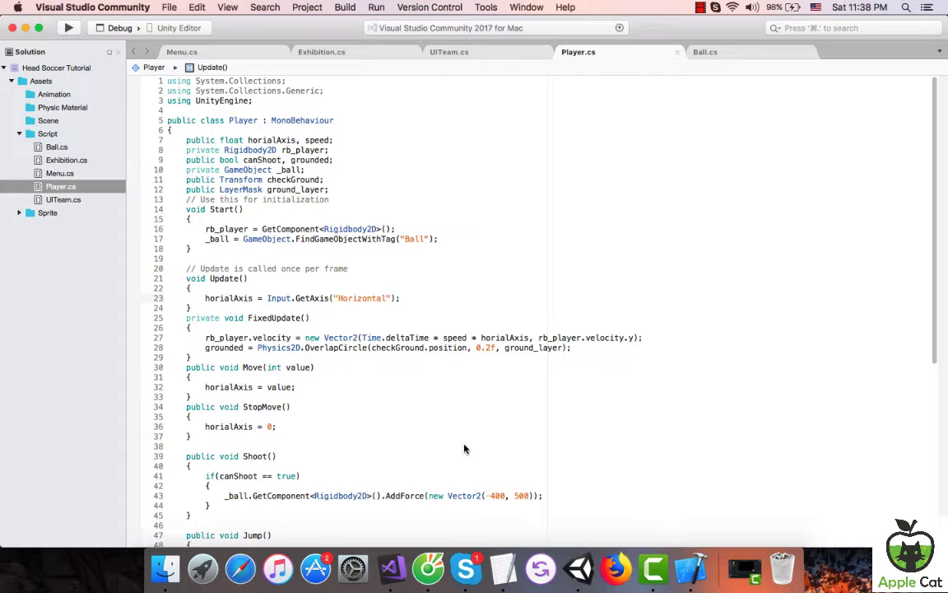
Create a new C# script named AI in the Script folder.
click(580, 568)
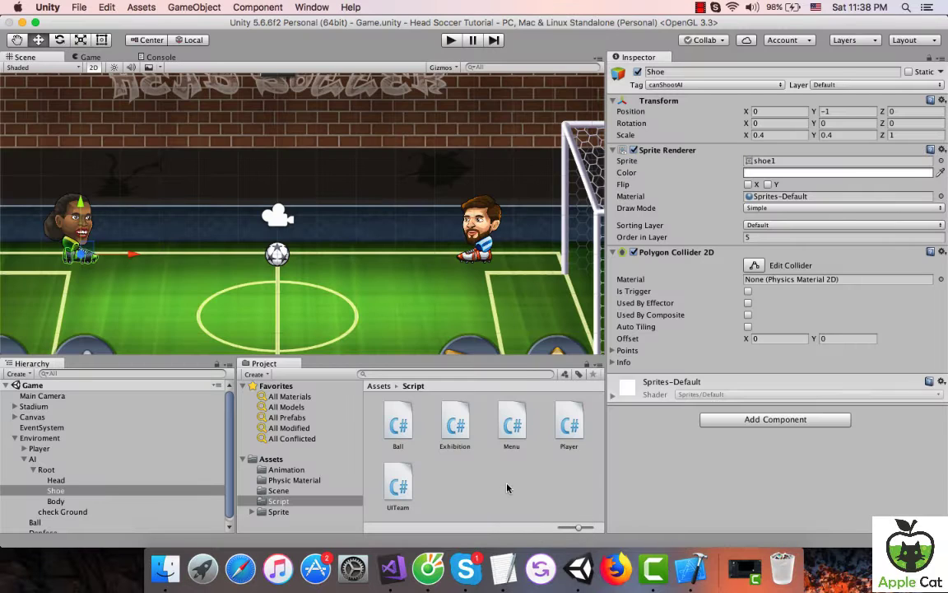
click(507, 488)
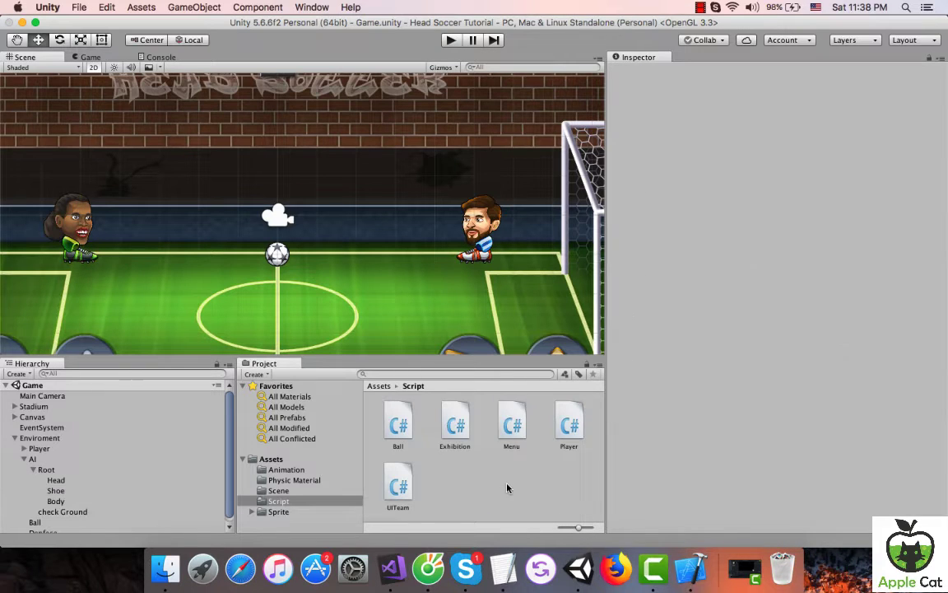
right_click(507, 488)
mouse_move(584, 405)
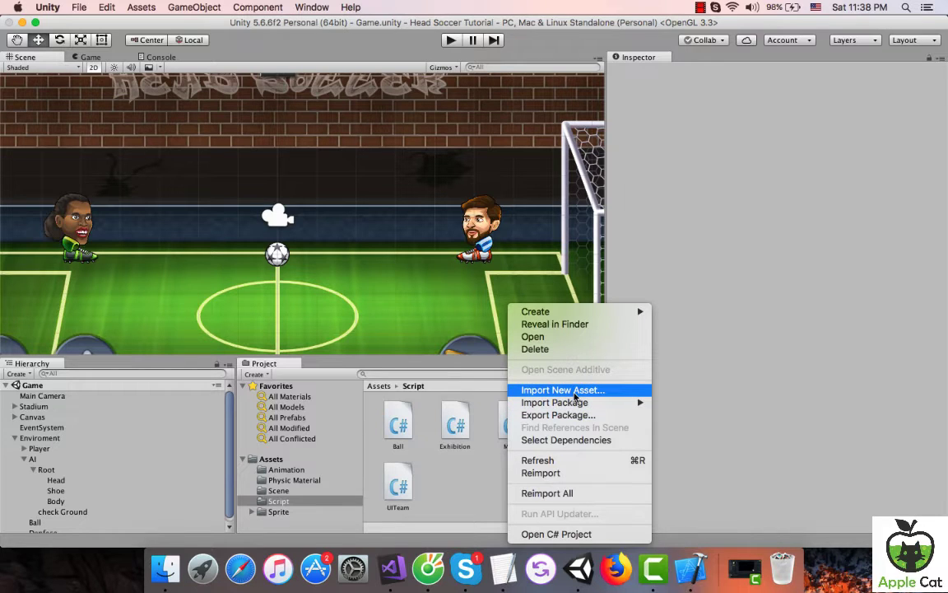
mouse_move(544, 313)
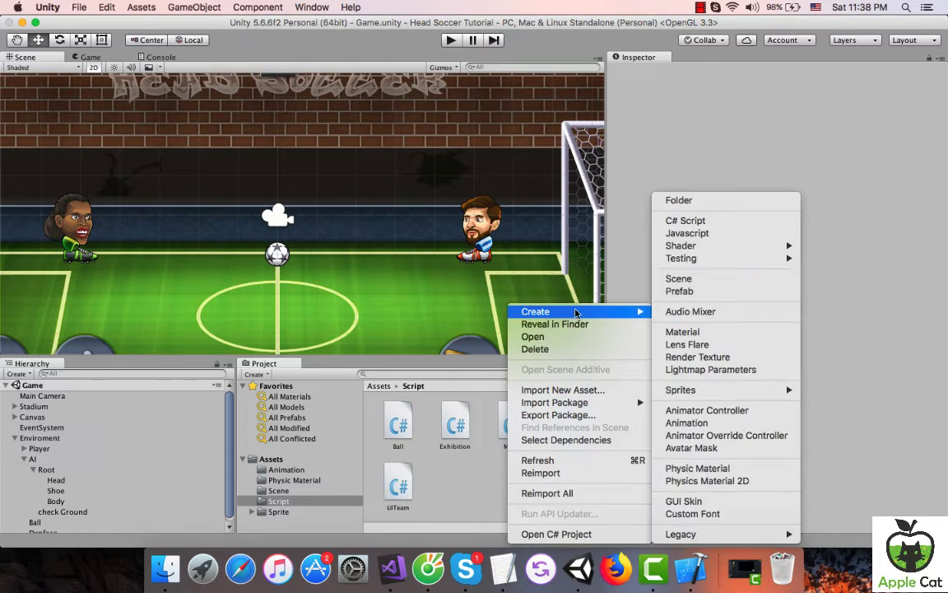
click(724, 222)
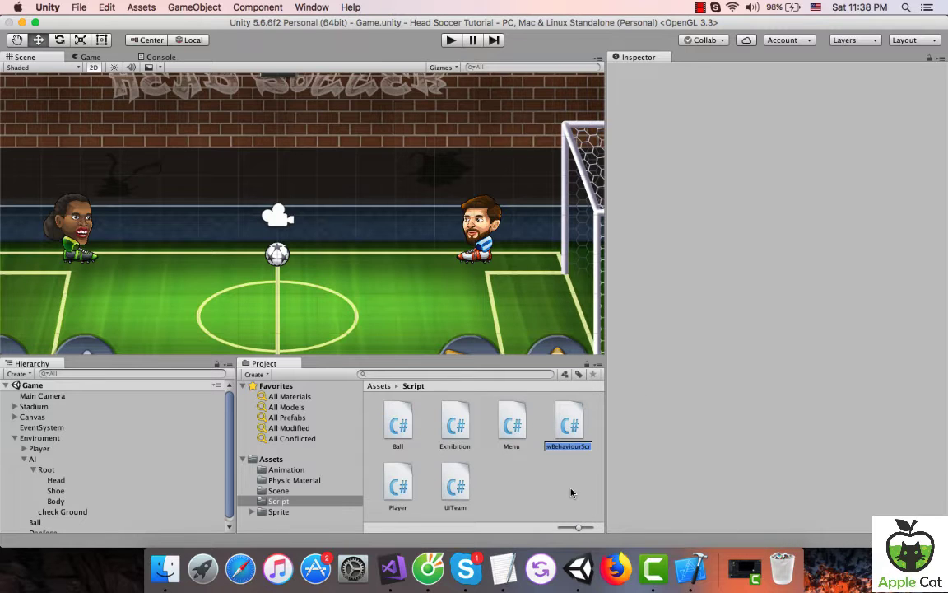
text(AI)
key(Return)
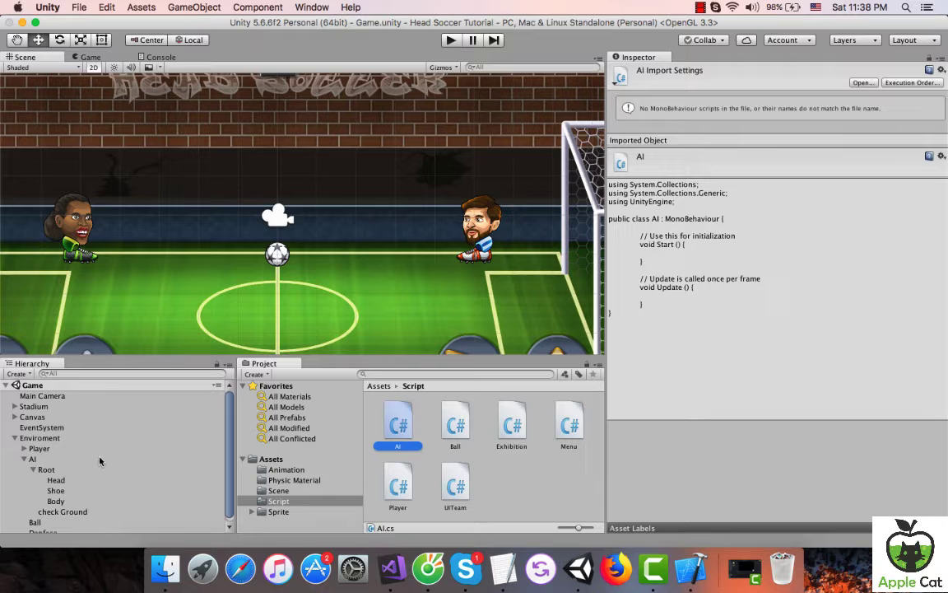
Attach the AI script to the AI object in the scene.
click(35, 460)
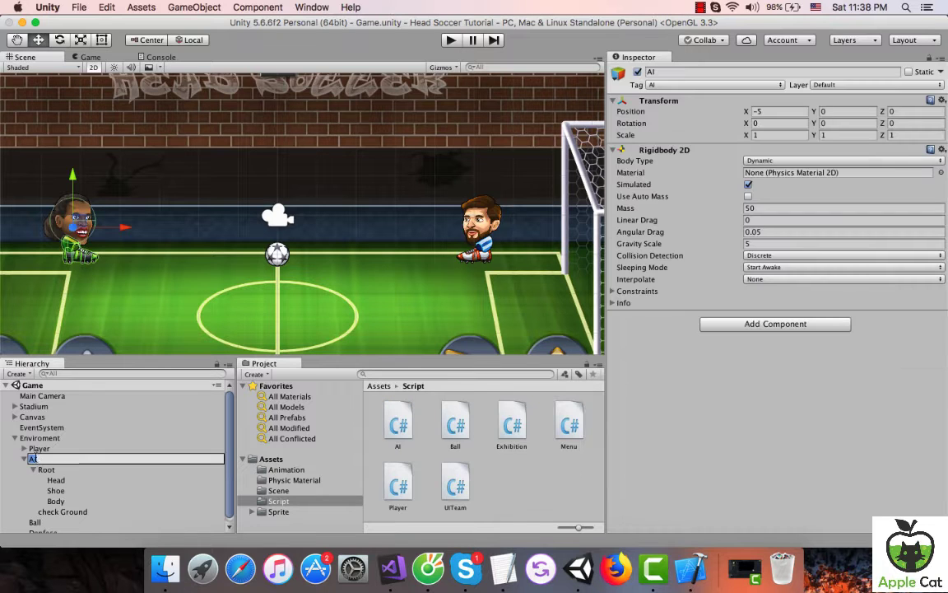
click(46, 470)
click(56, 491)
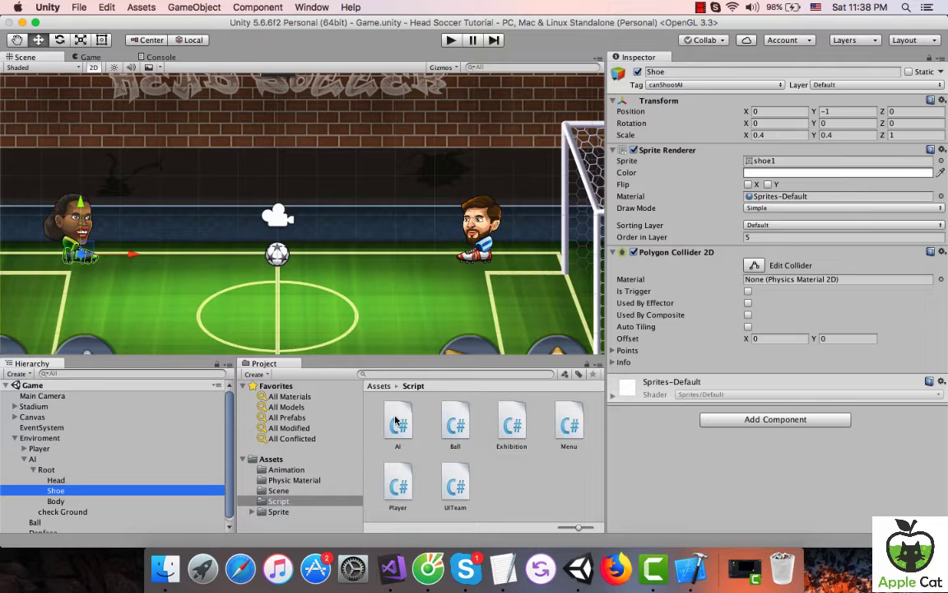
click(397, 424)
click(52, 461)
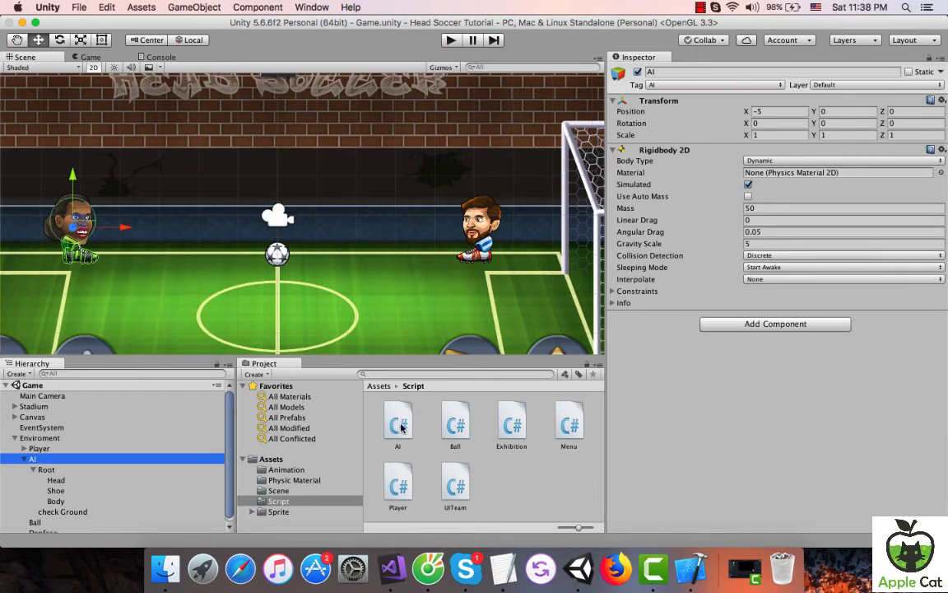
drag(398, 424, 724, 362)
Open AI.cs in Visual Studio and reformat the whole document.
double_click(775, 329)
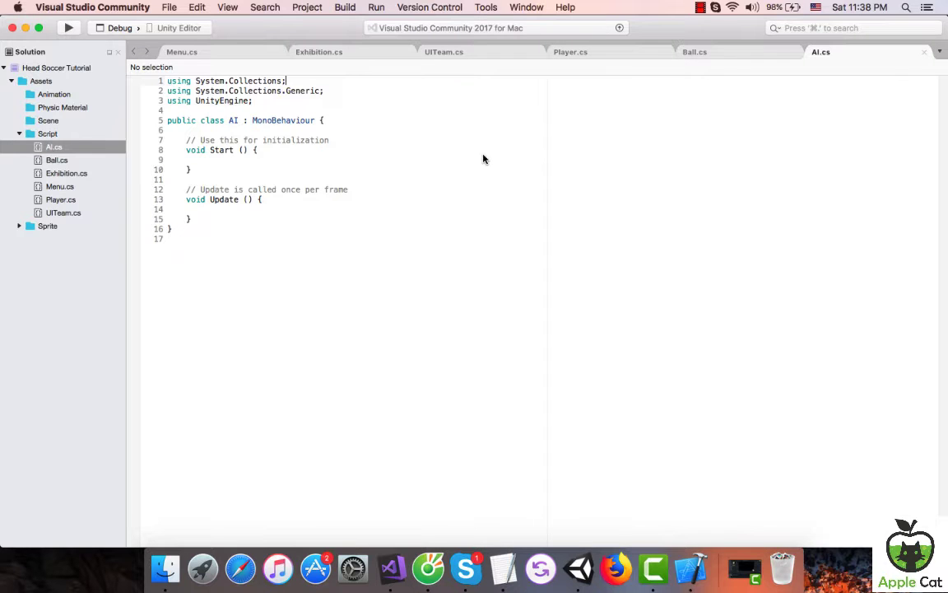
key(super+k)
key(super+d)
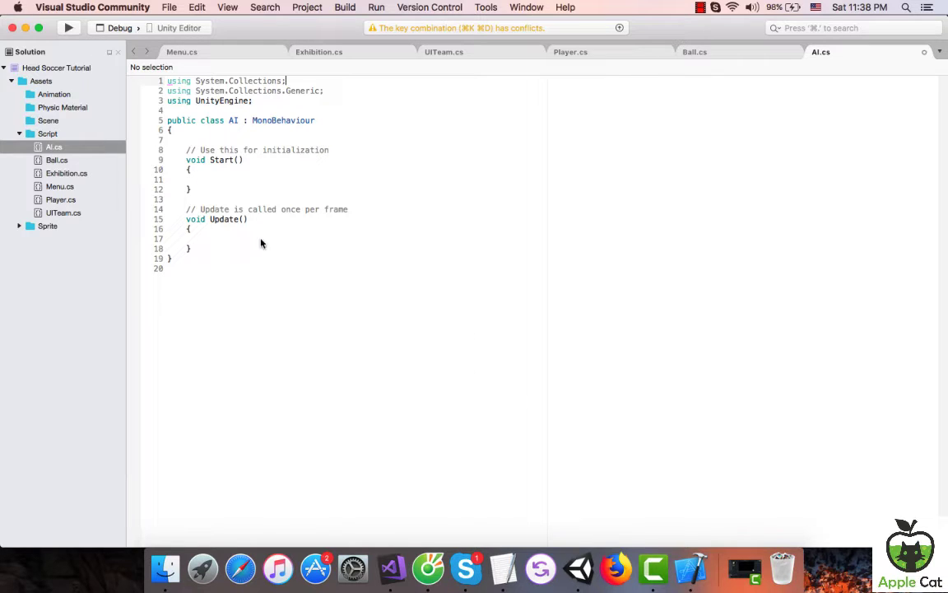
Add a public void Move() method below Update(), fixing the autocompleted name.
click(280, 248)
key(Return)
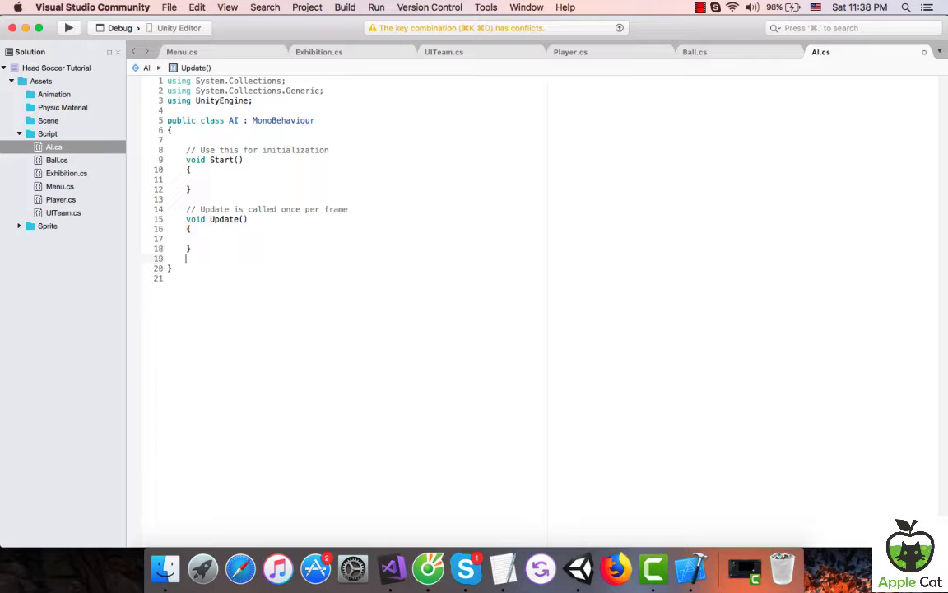
key(Return)
text(pu)
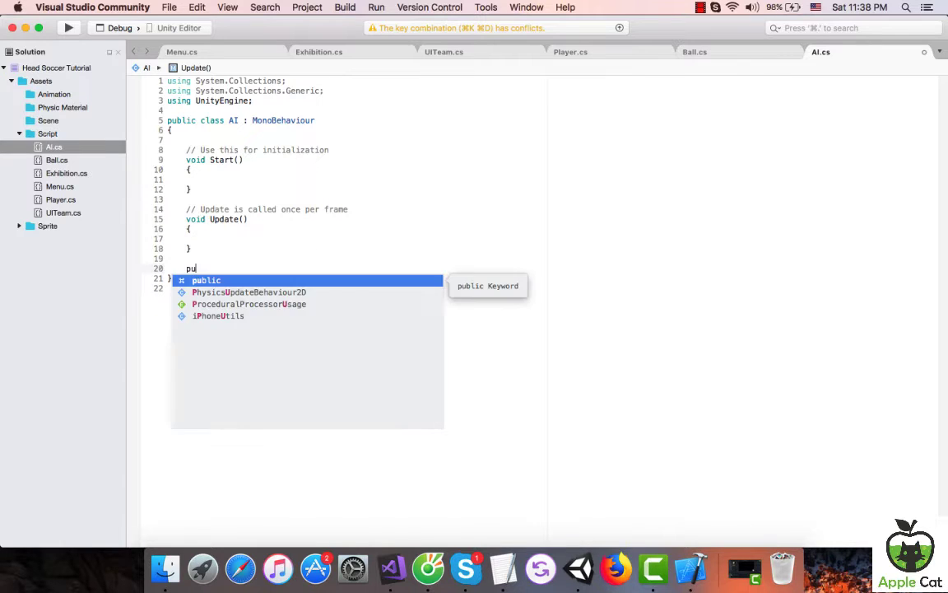
text(blic void )
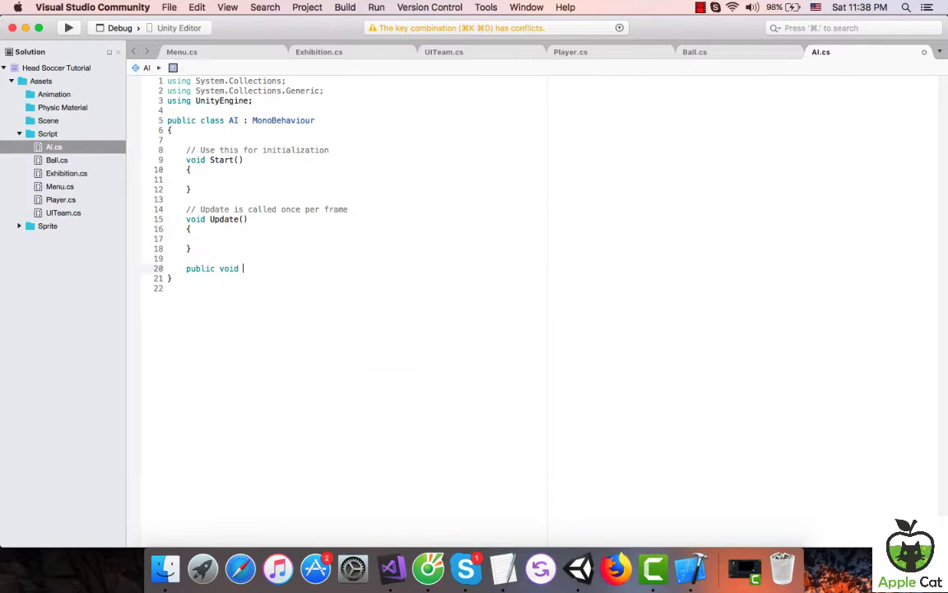
text(Move)
key(Return)
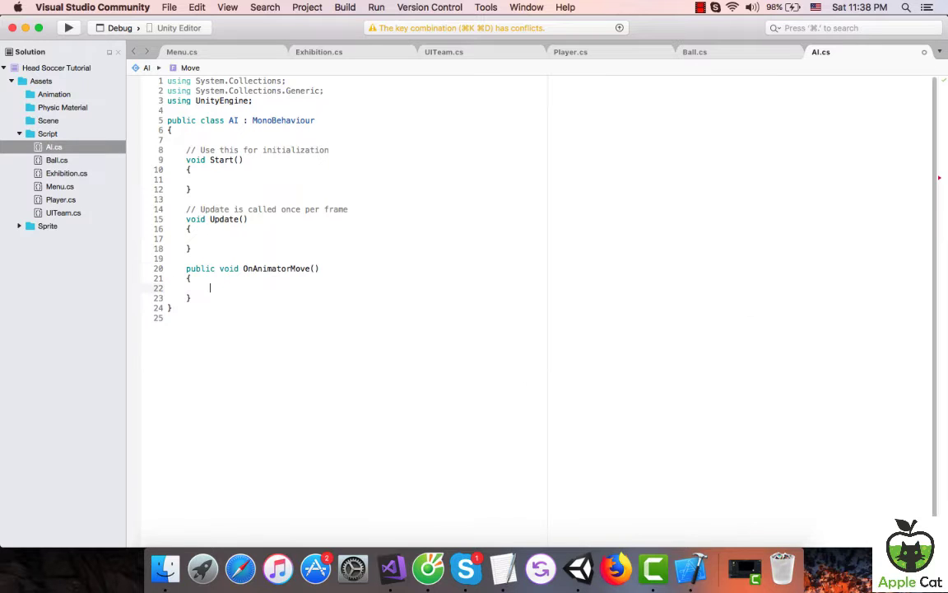
text(()
mouse_move(290, 269)
mouse_down()
mouse_move(245, 268)
mouse_move(226, 291)
mouse_up()
key(BackSpace)
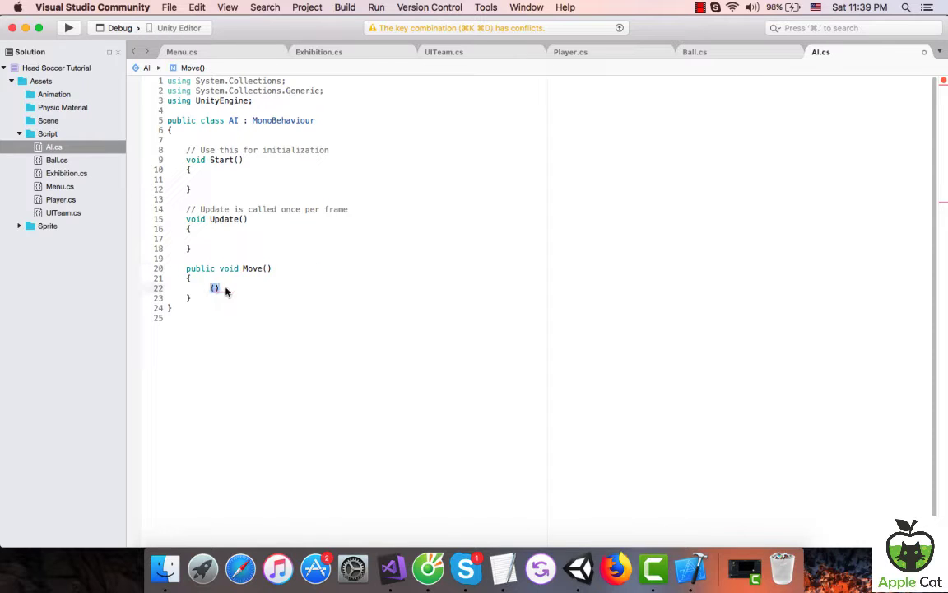
key(BackSpace)
Begin an if statement inside Move() and insert a blank line at the top of the class.
text(if)
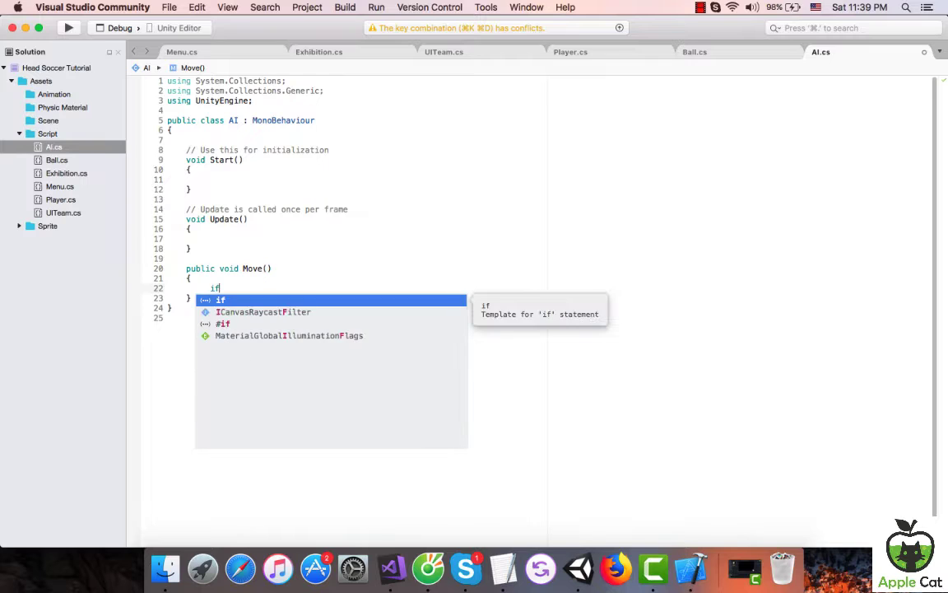
key(Escape)
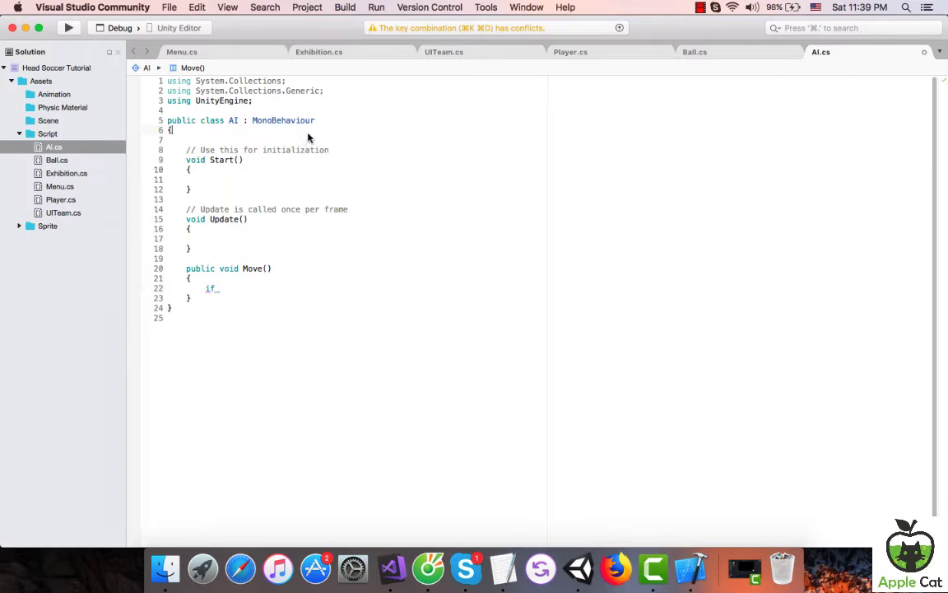
click(309, 136)
key(Return)
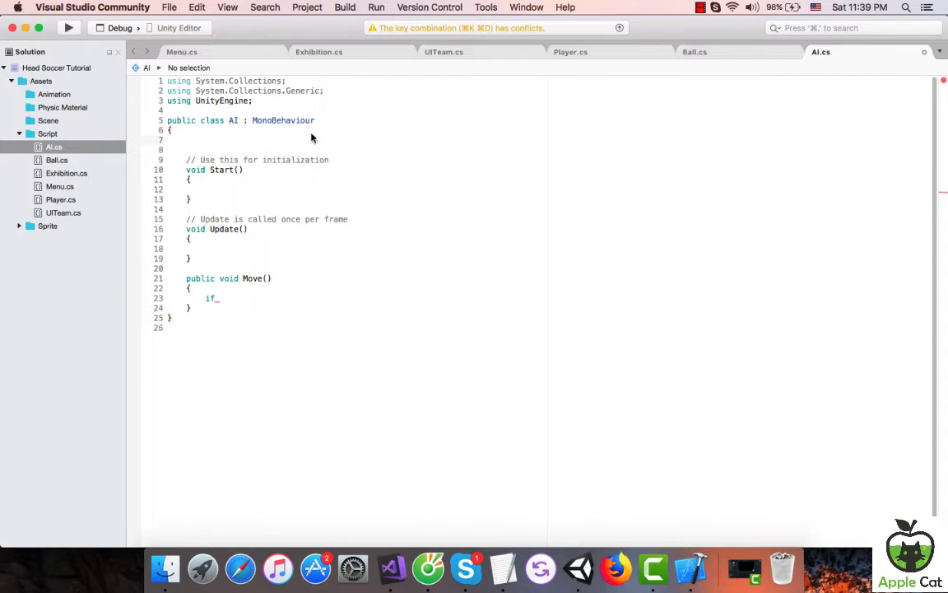
Delete the Denfece object from the Game scene's hierarchy.
click(579, 568)
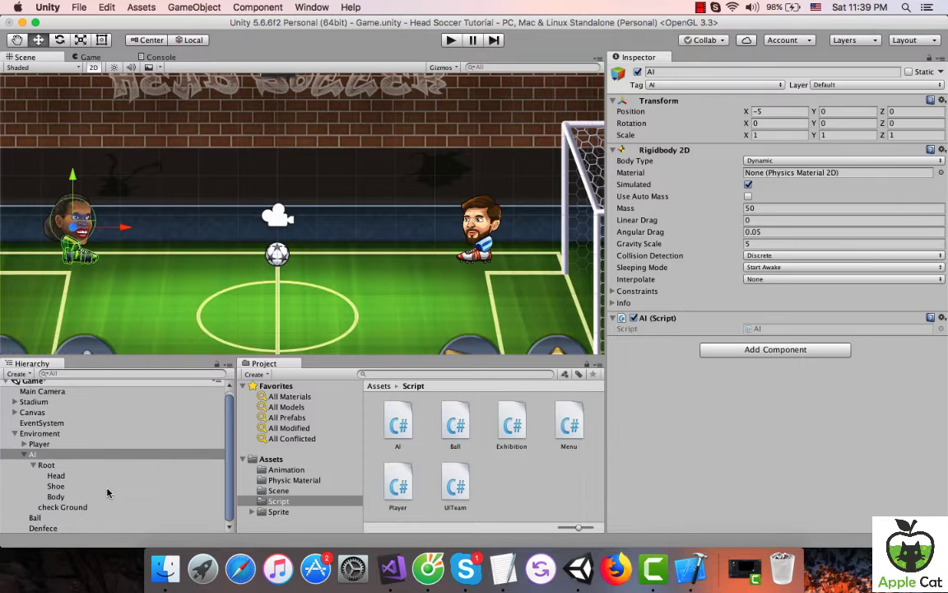
click(90, 526)
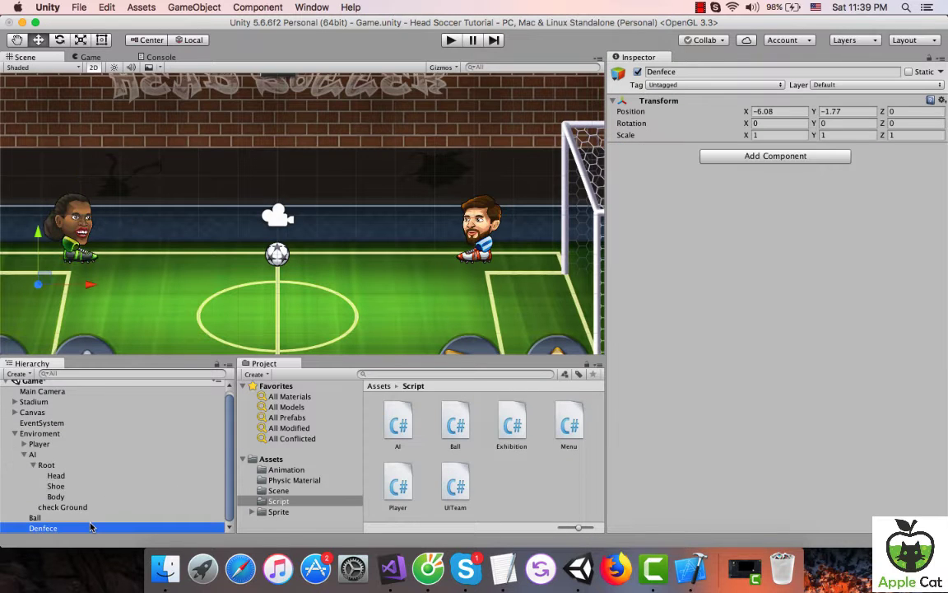
key(super+BackSpace)
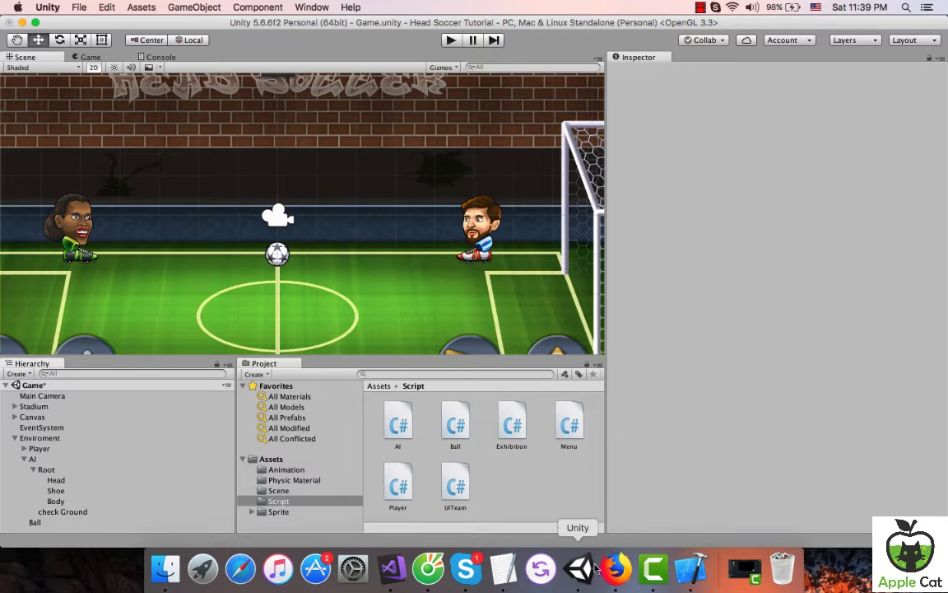
right_click(616, 568)
click(656, 522)
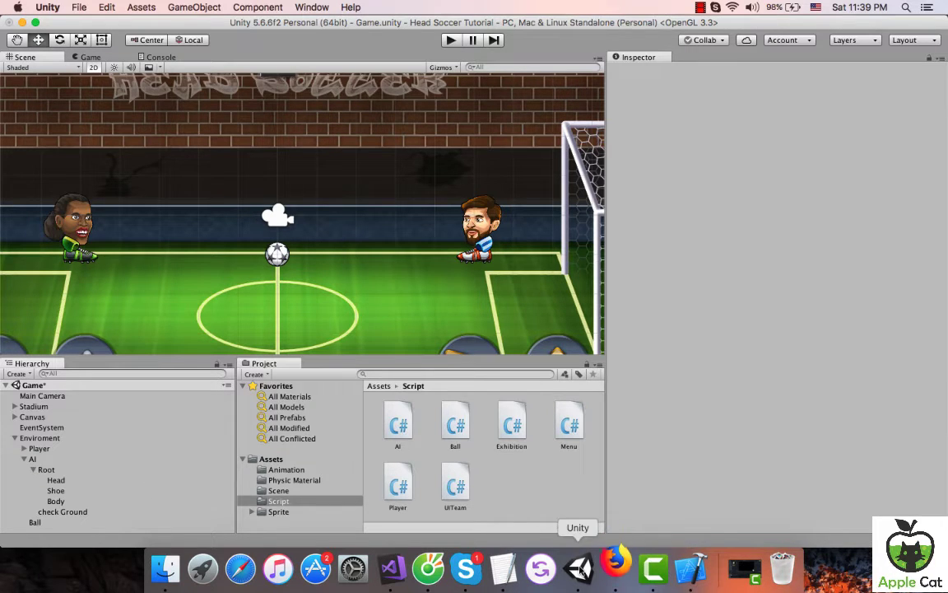
Declare public float rangerDenfece and public Transform denfece fields in the AI class.
click(391, 568)
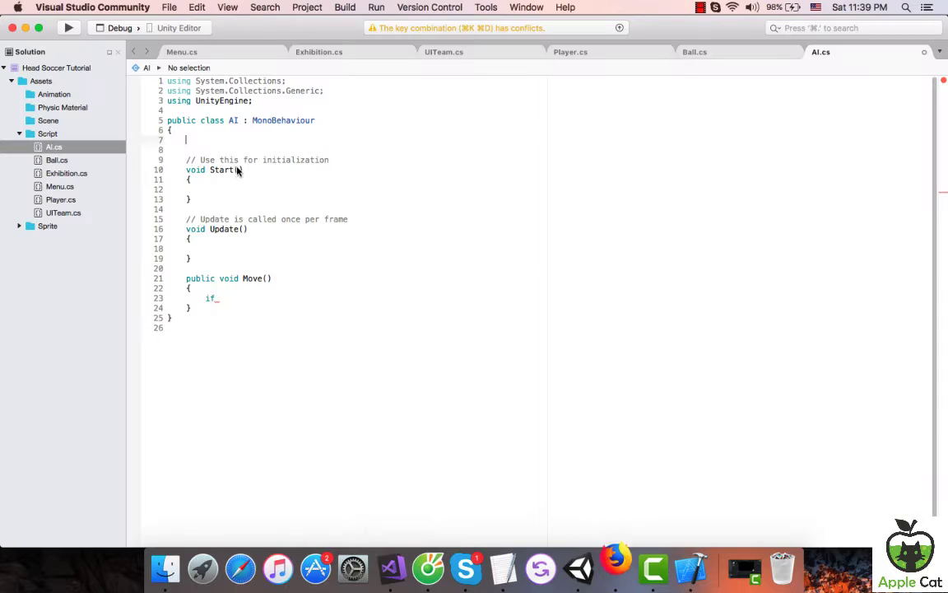
text(public )
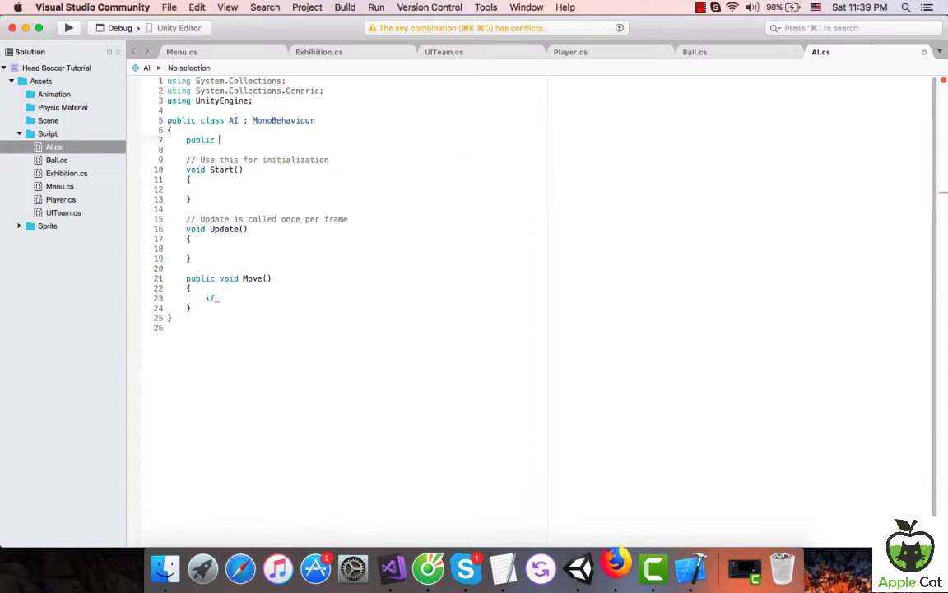
text(float)
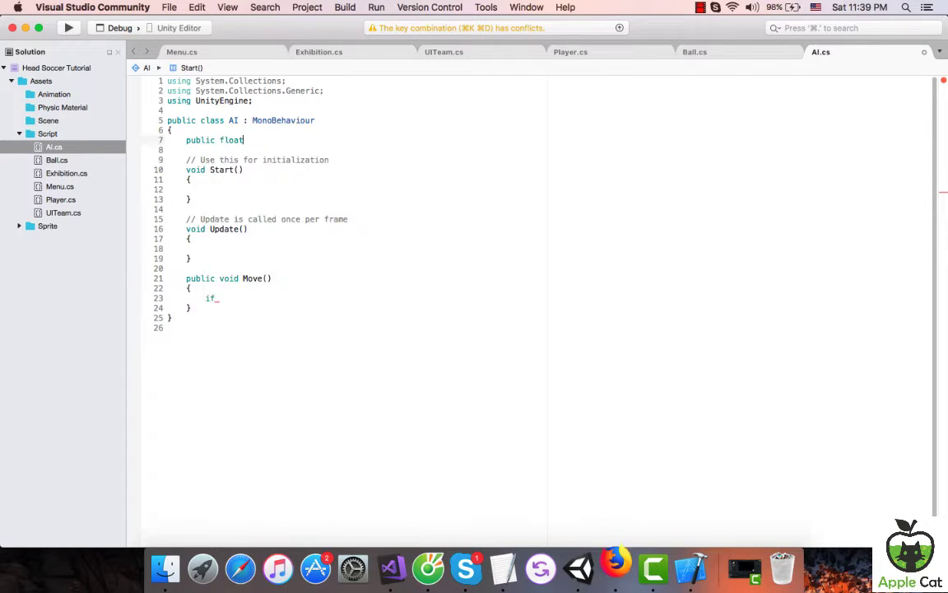
text( Rang)
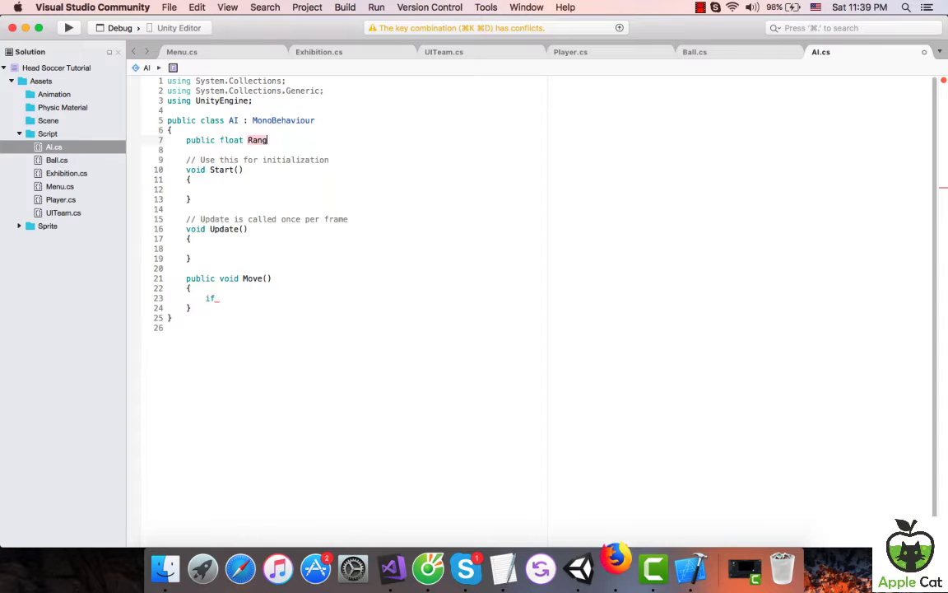
key(BackSpace)
key(BackSpace)
key(BackSpace)
key(BackSpace)
text(range)
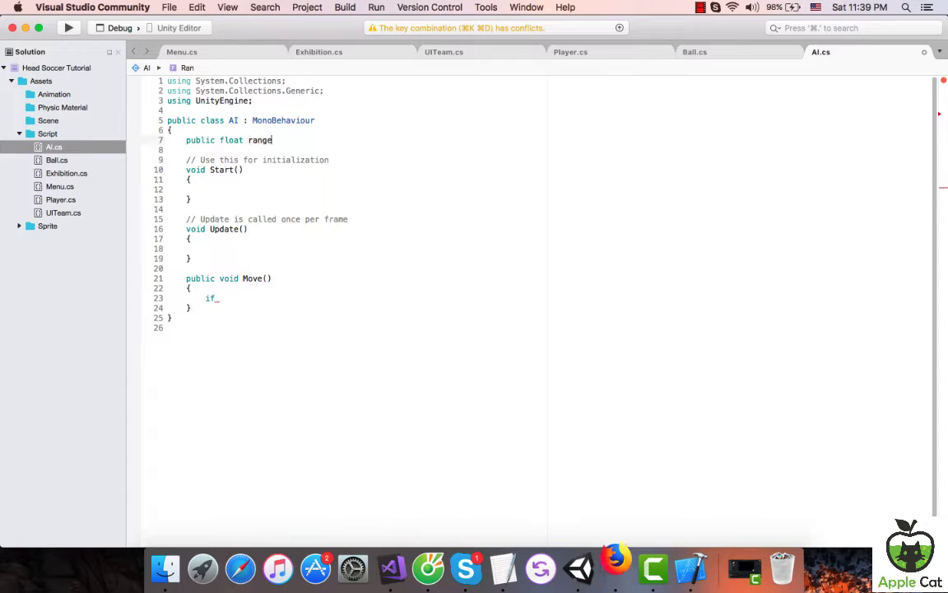
text(d)
key(BackSpace)
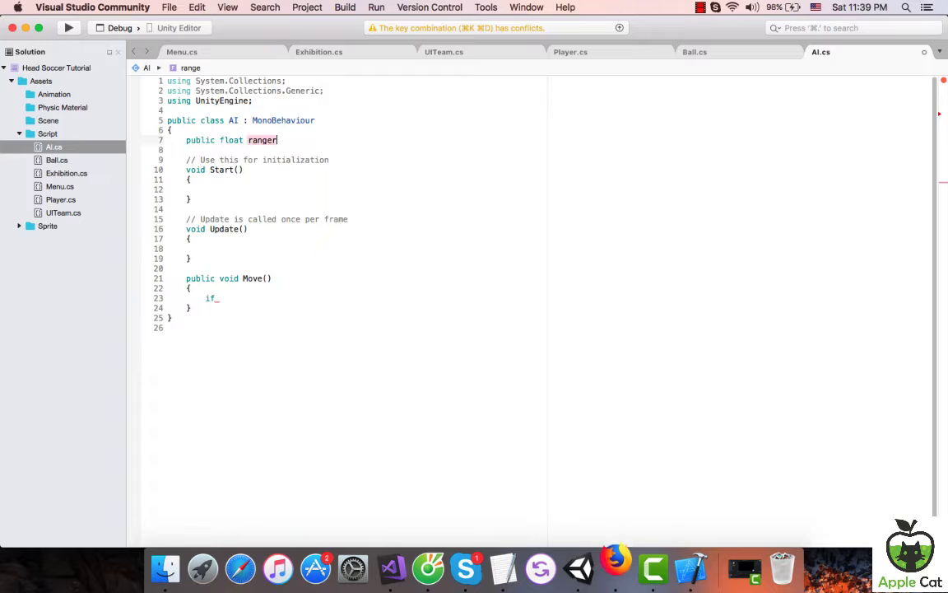
text(rDenf)
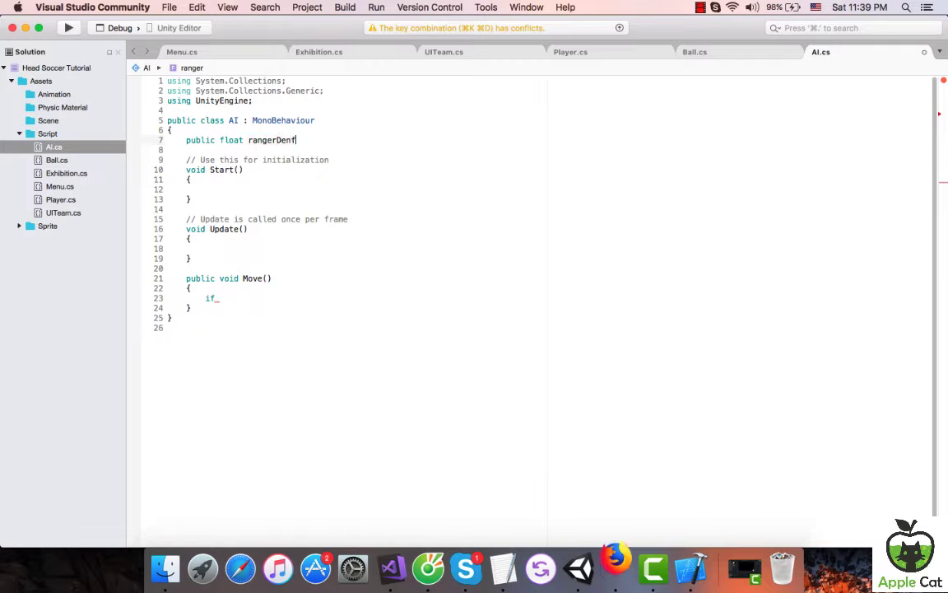
text(ece;)
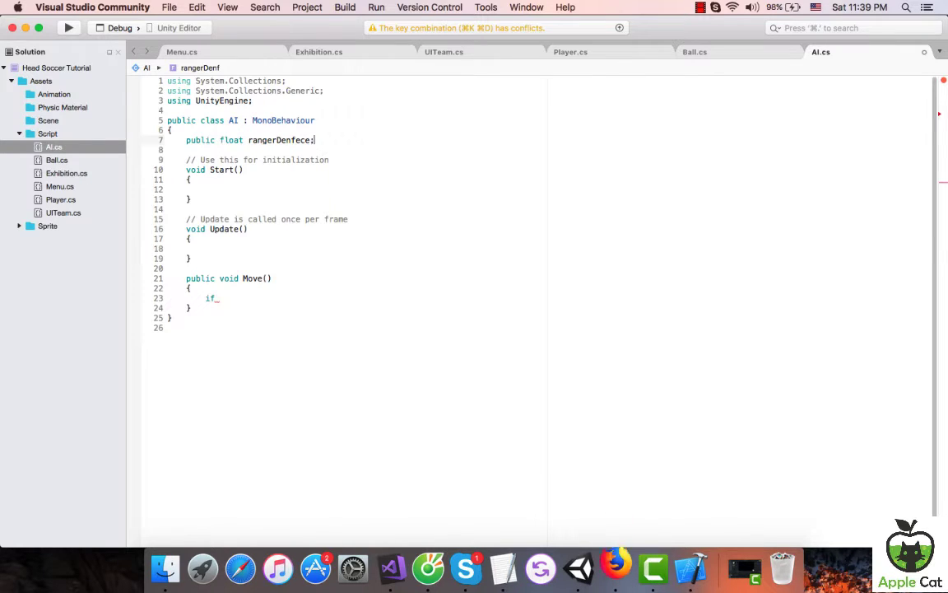
key(Return)
text(pu)
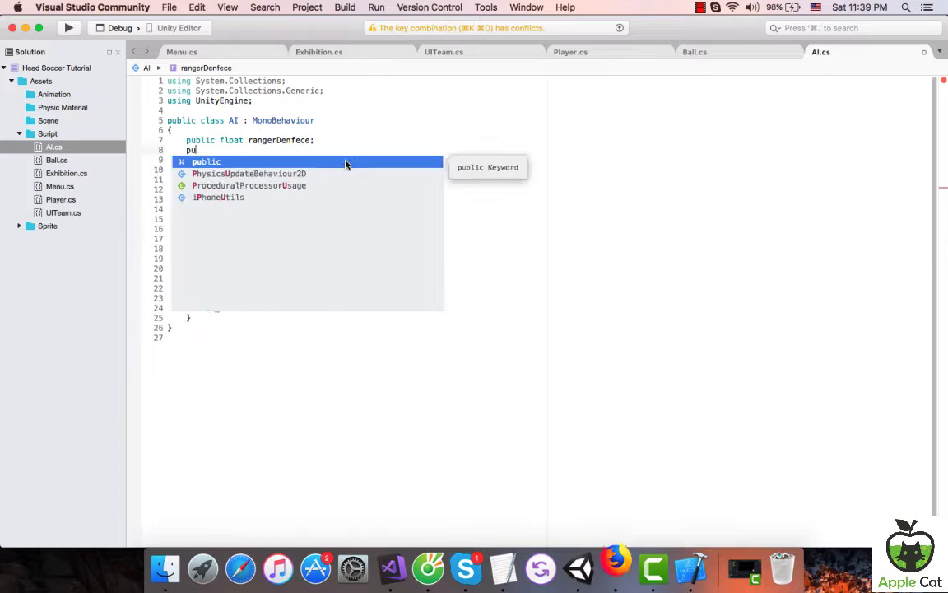
text(blic Trans)
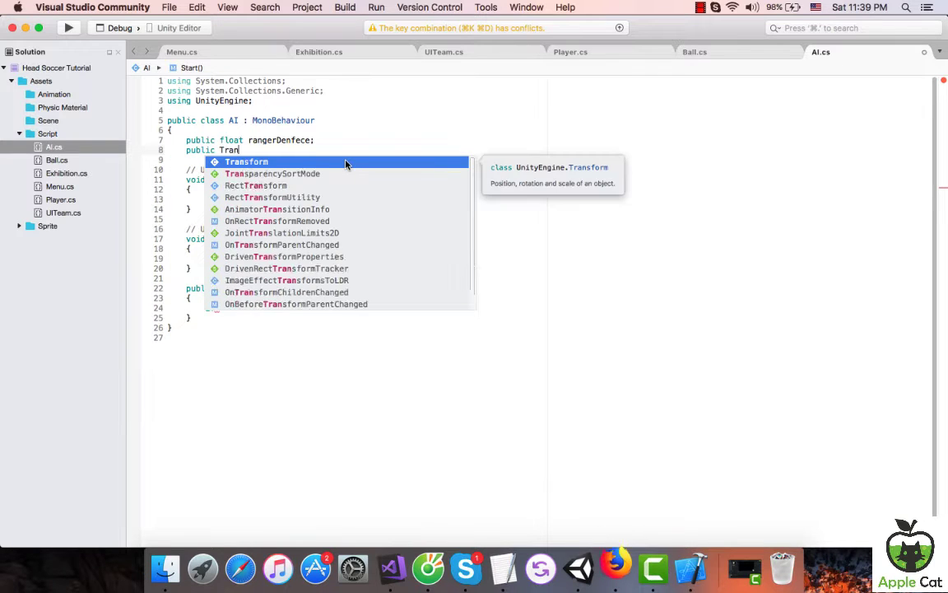
key(Return)
text(denf)
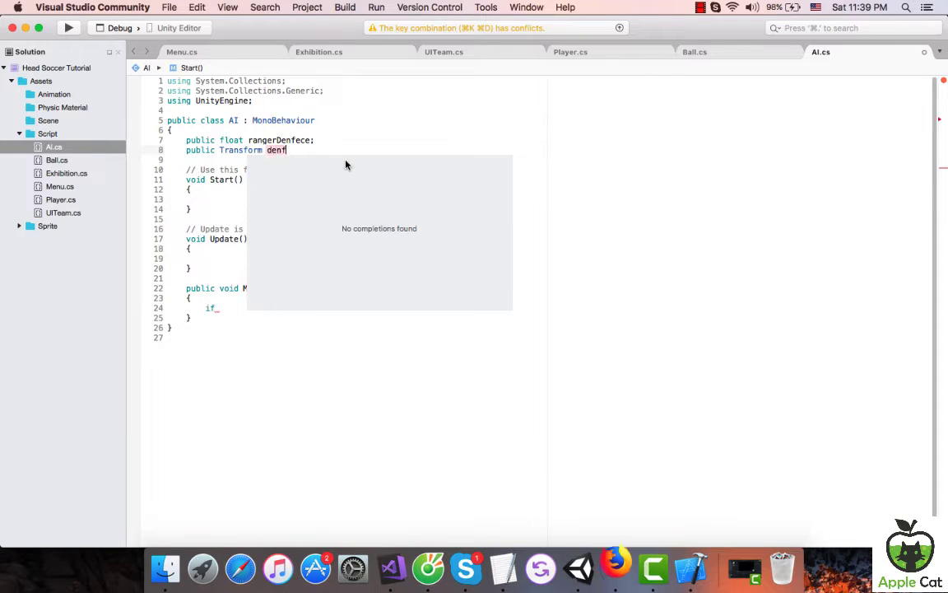
text(ece;)
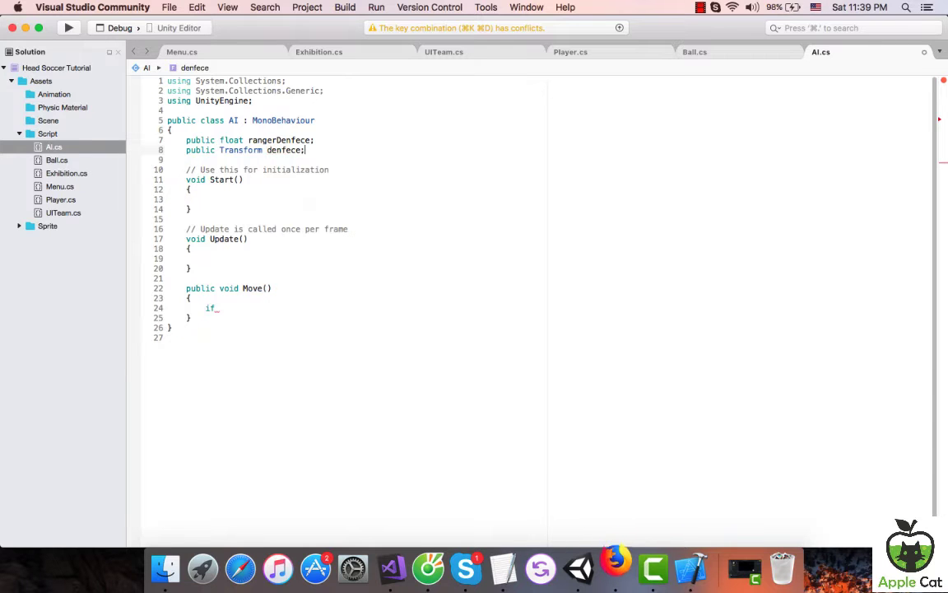
text(()
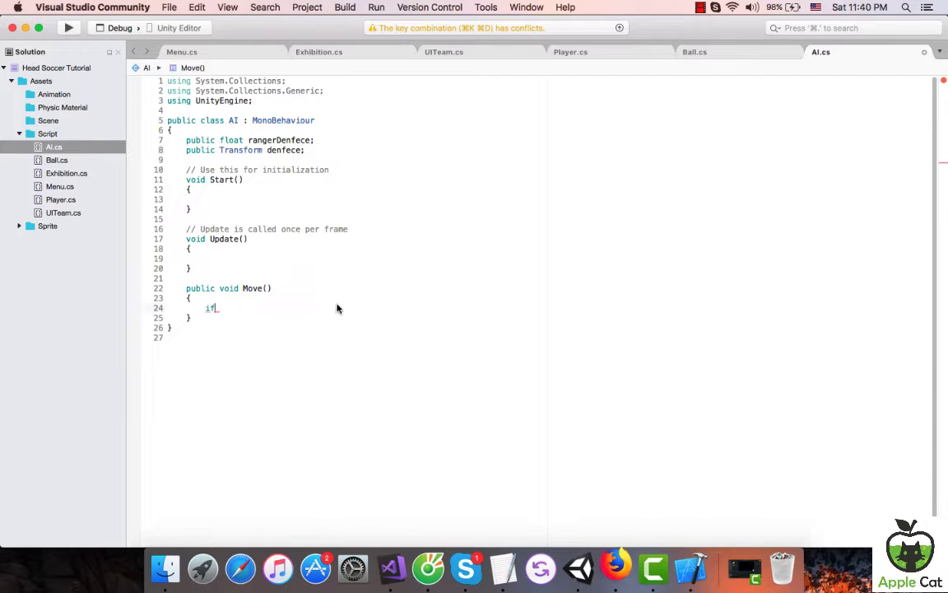
Decline Firefox's default-browser prompt and close the accidentally opened Firefox window.
right_click(616, 567)
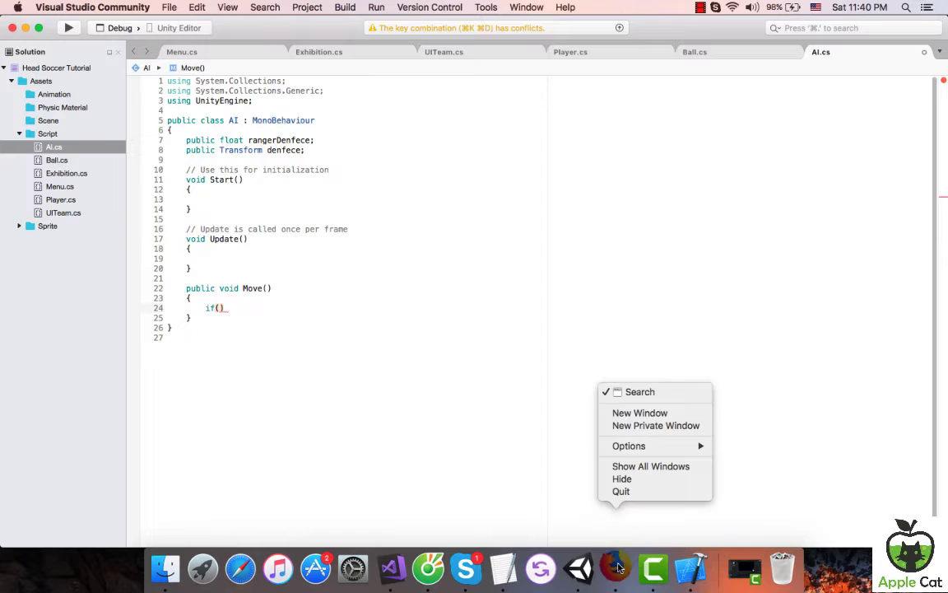
click(638, 494)
click(616, 566)
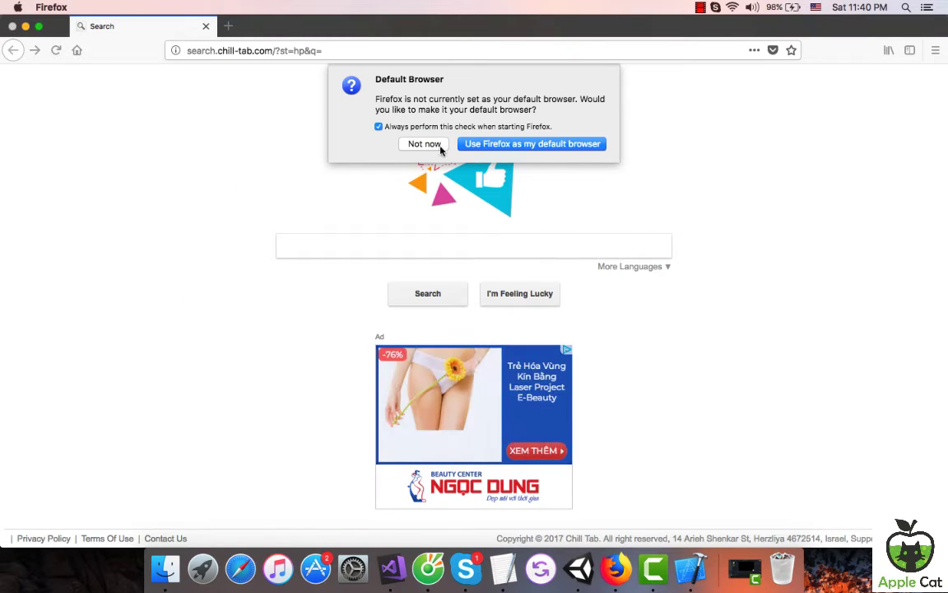
click(423, 144)
click(12, 26)
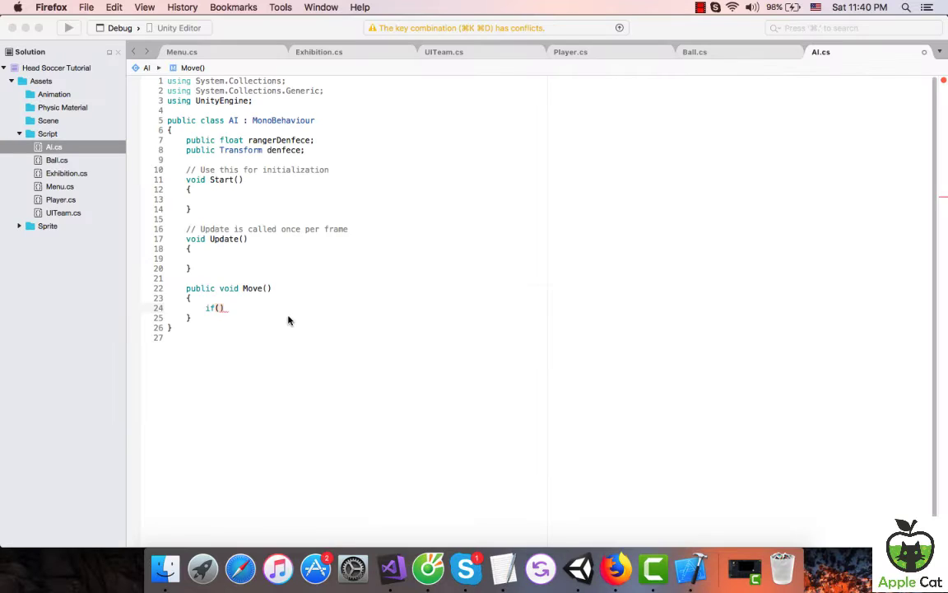
Start Move()'s if condition with Mathf.Abs( and begin a new field line below denfece.
click(218, 310)
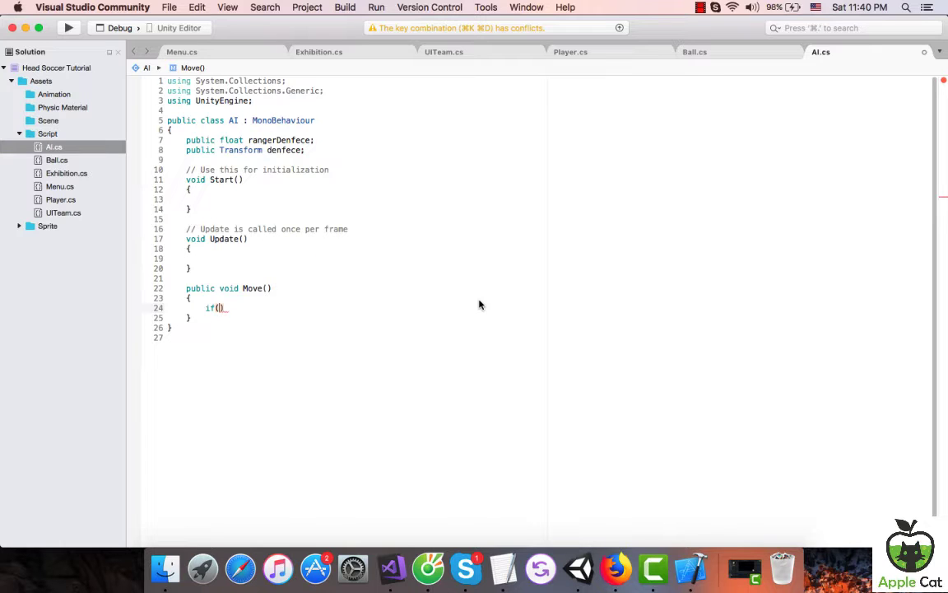
text(Mathf)
text(.ab)
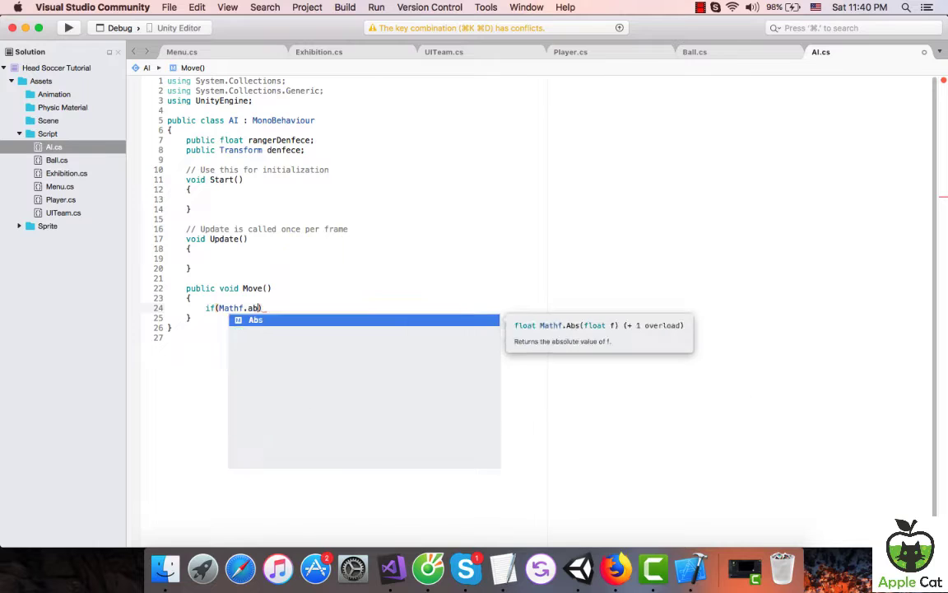
key(Return)
text(()
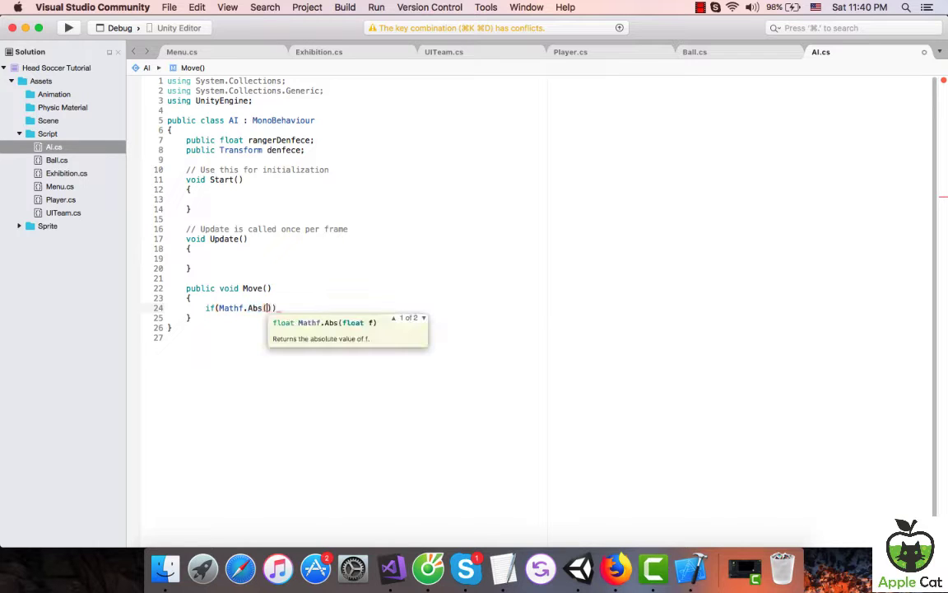
click(344, 154)
key(Return)
Add a public GameObject _ball field, set in Start() via FindGameObjectWithTag("Ball") copied from Player.cs.
text(pu)
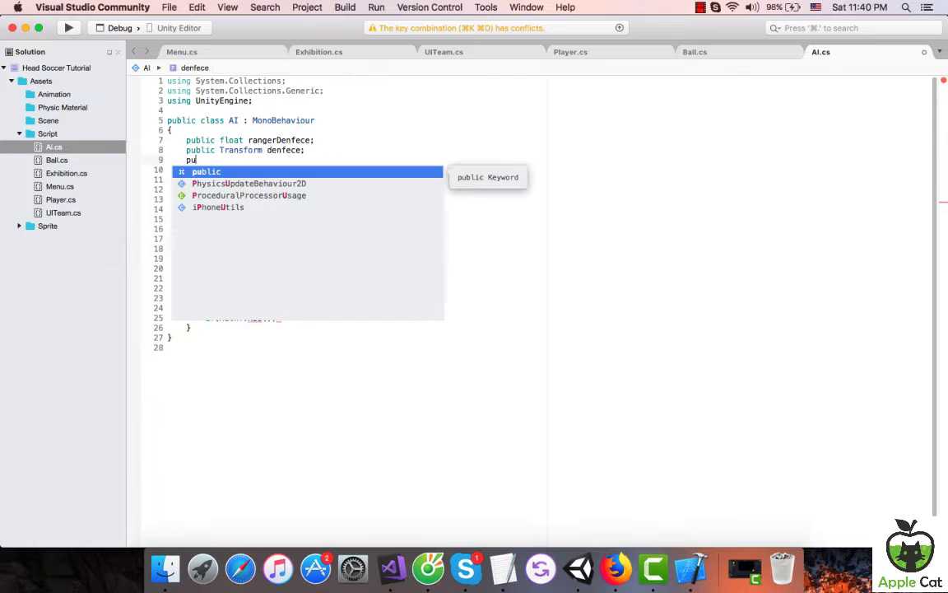
text(blic Ga)
key(Return)
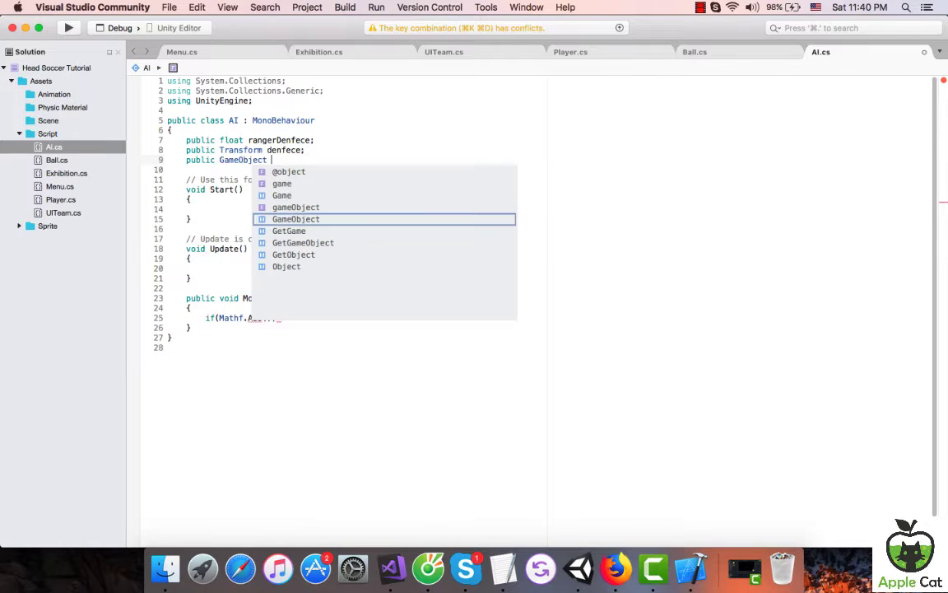
text(_ball;)
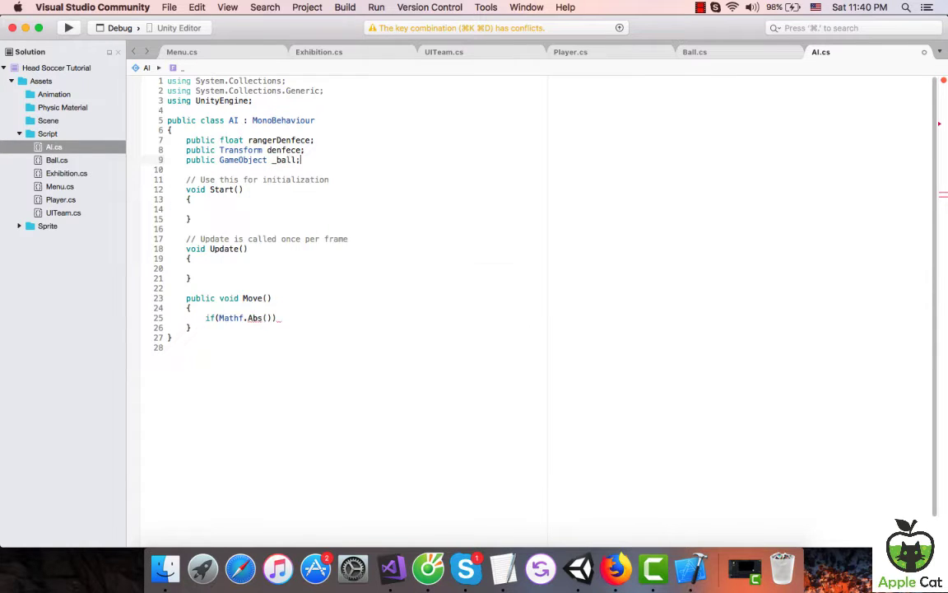
click(605, 53)
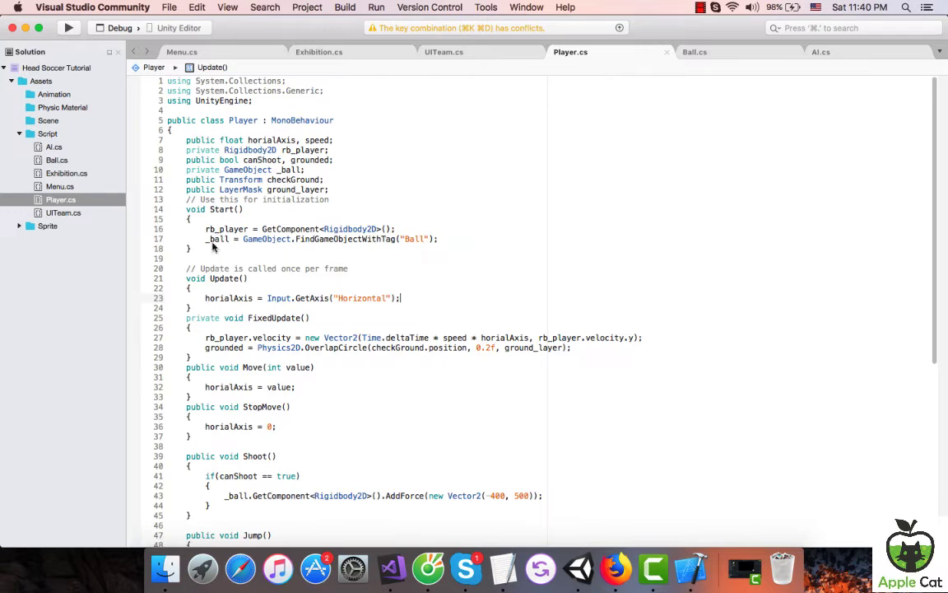
drag(205, 239, 467, 240)
key(super+c)
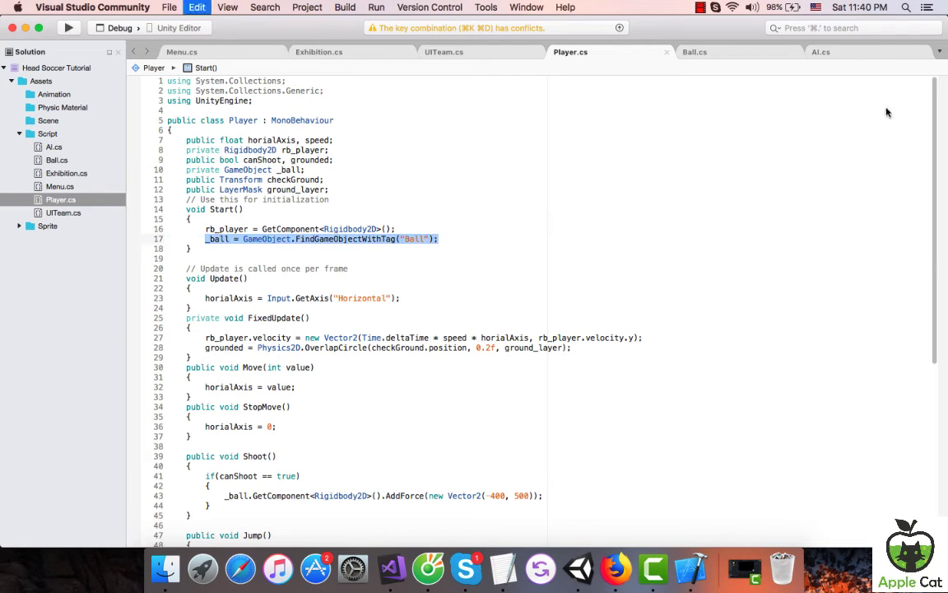
click(815, 51)
click(385, 209)
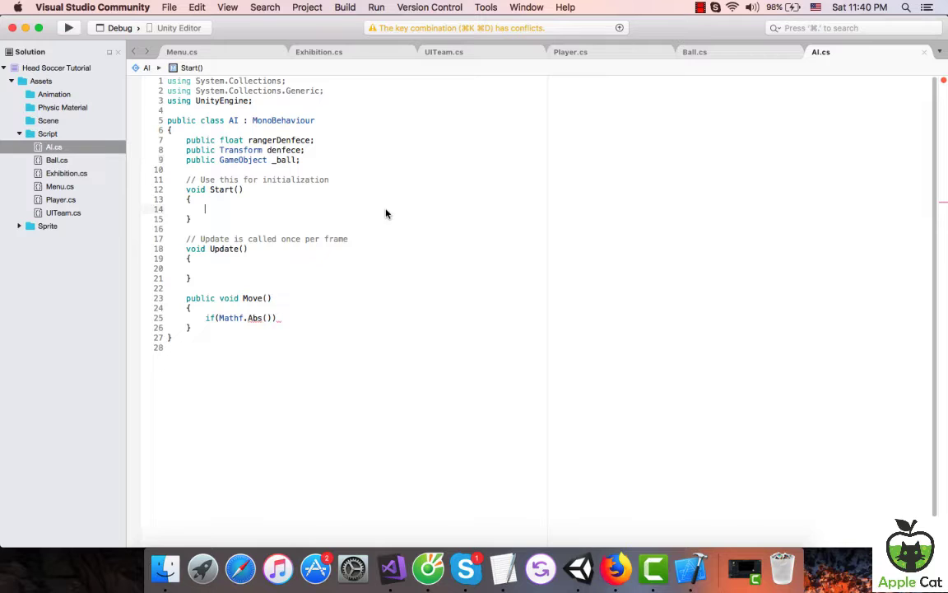
key(super+v)
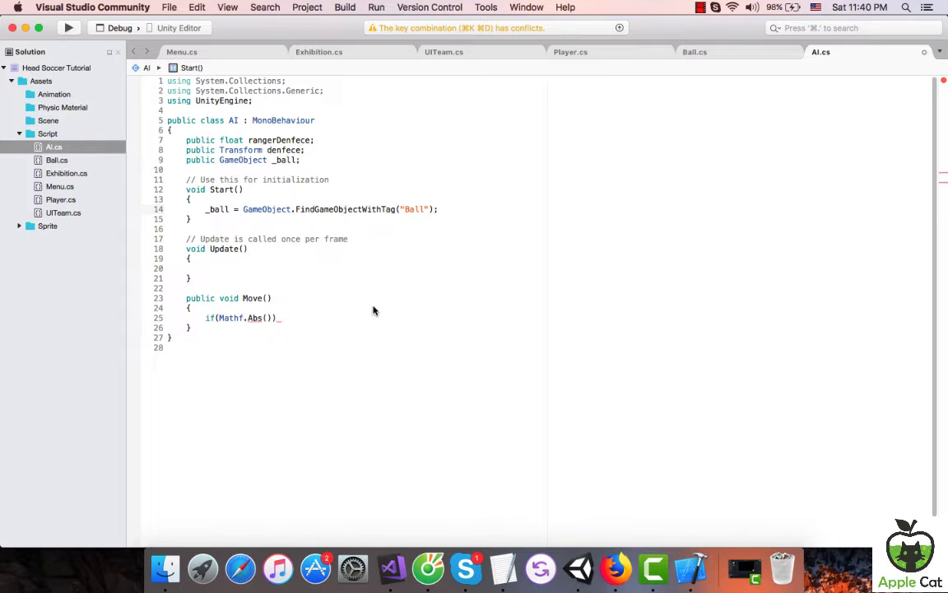
click(267, 319)
Complete the condition: Mathf.Abs(_ball.transform.position.x - transform.position.x) < rangerDenfece.
text(_ball.)
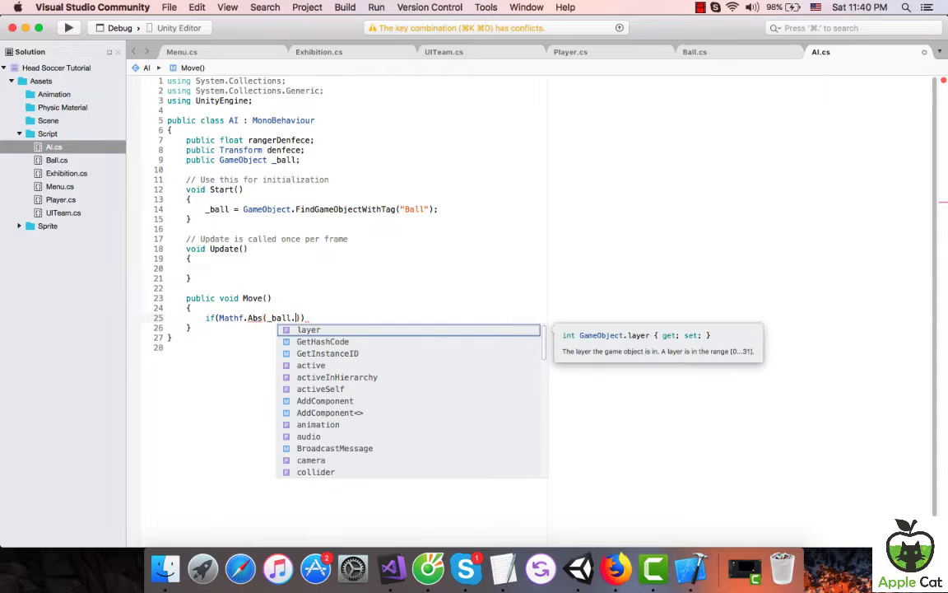
text(transform.p)
key(Return)
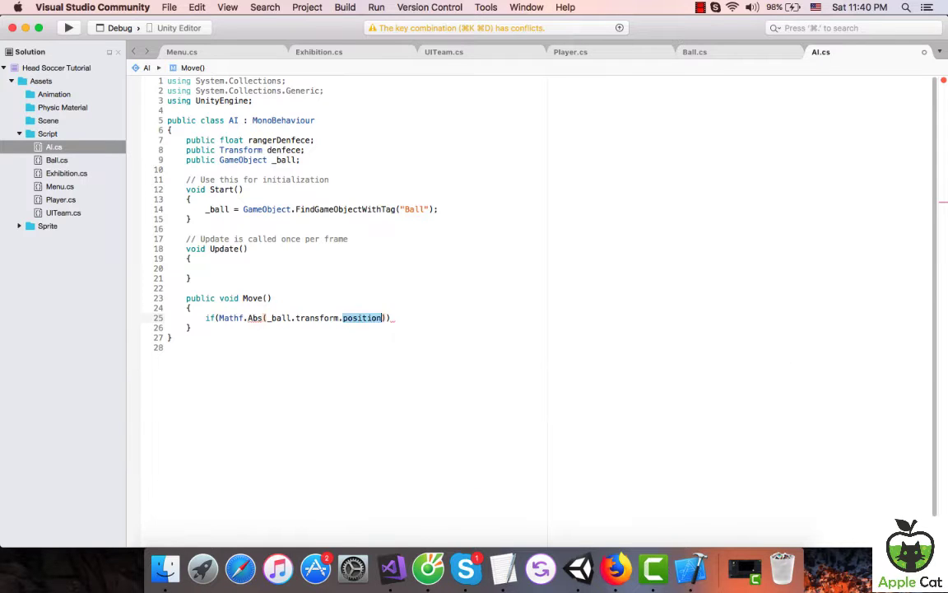
text(.x)
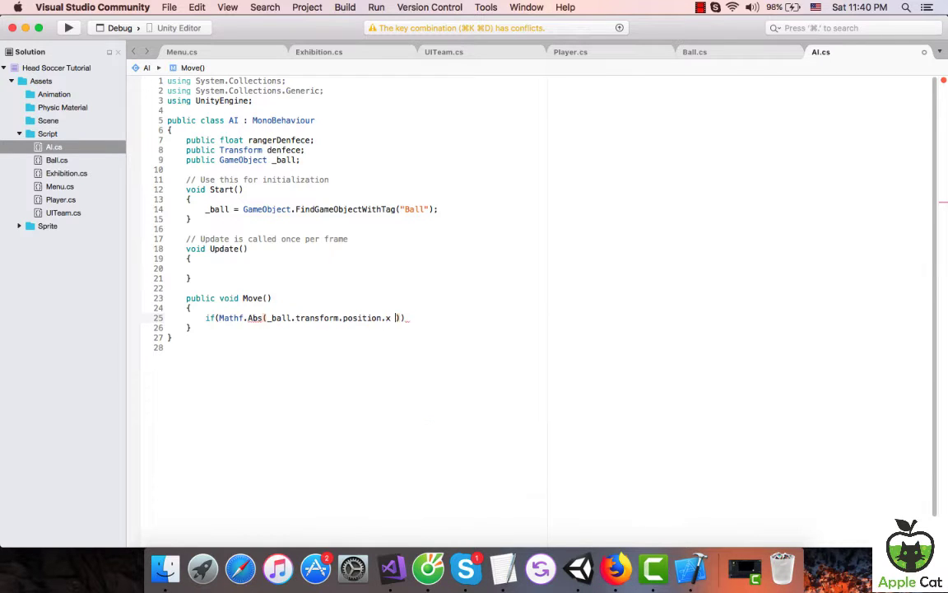
text( - )
text(transform.)
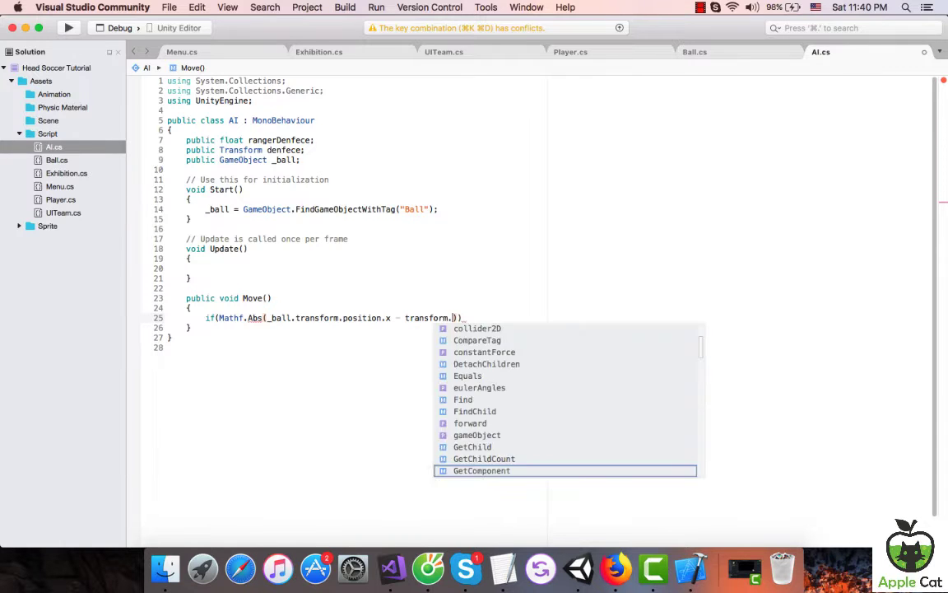
text(p.x)
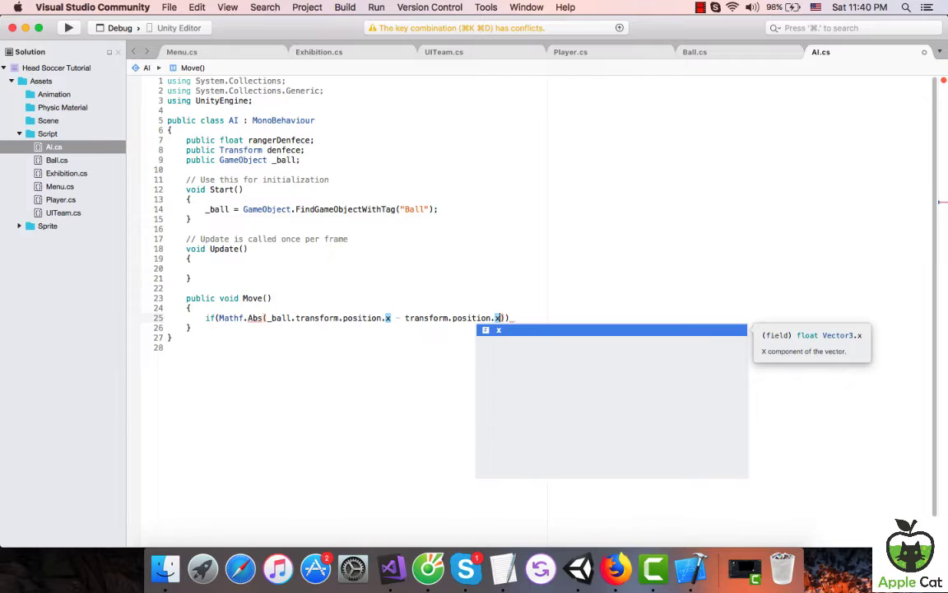
key(Escape)
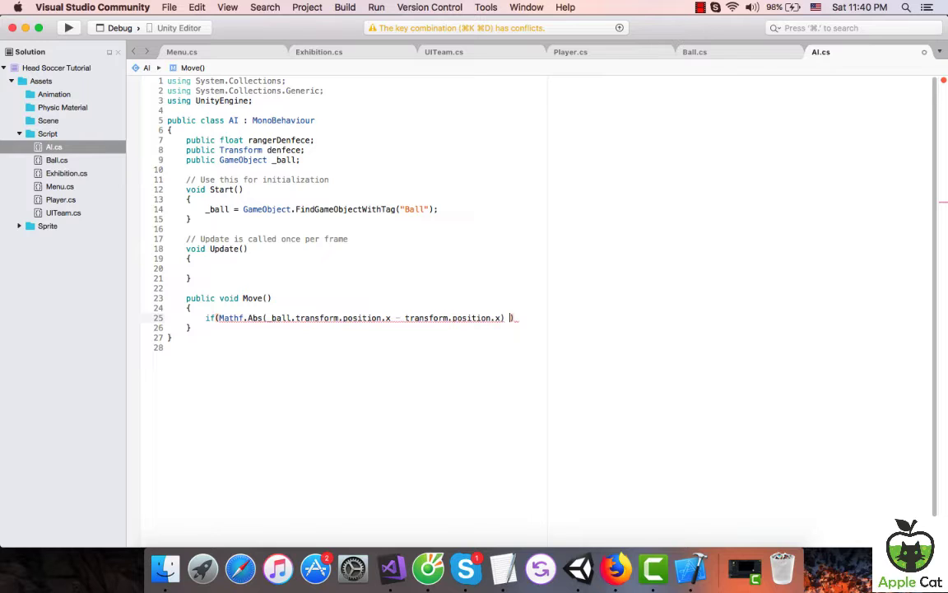
text(<)
text(ra)
key(Return)
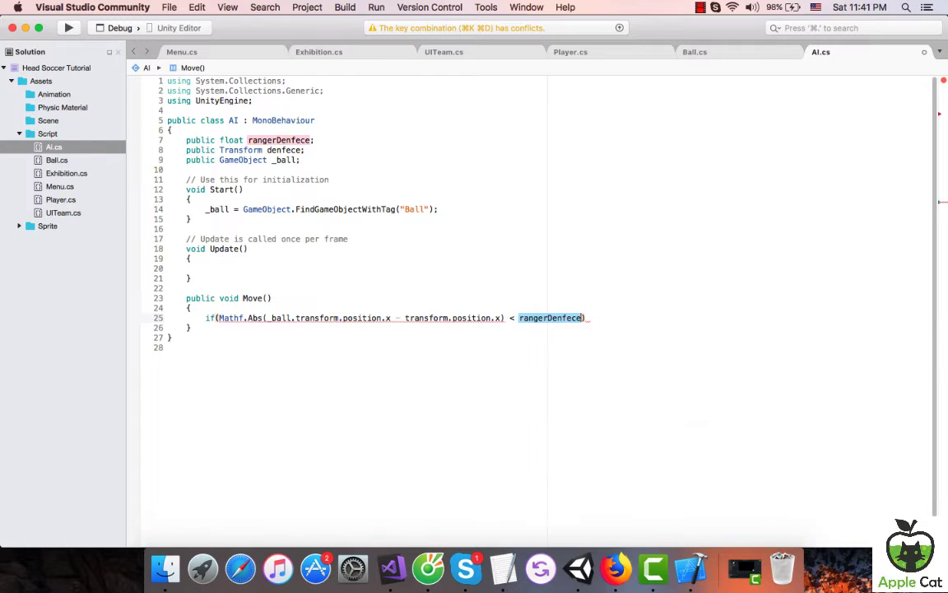
key(Return)
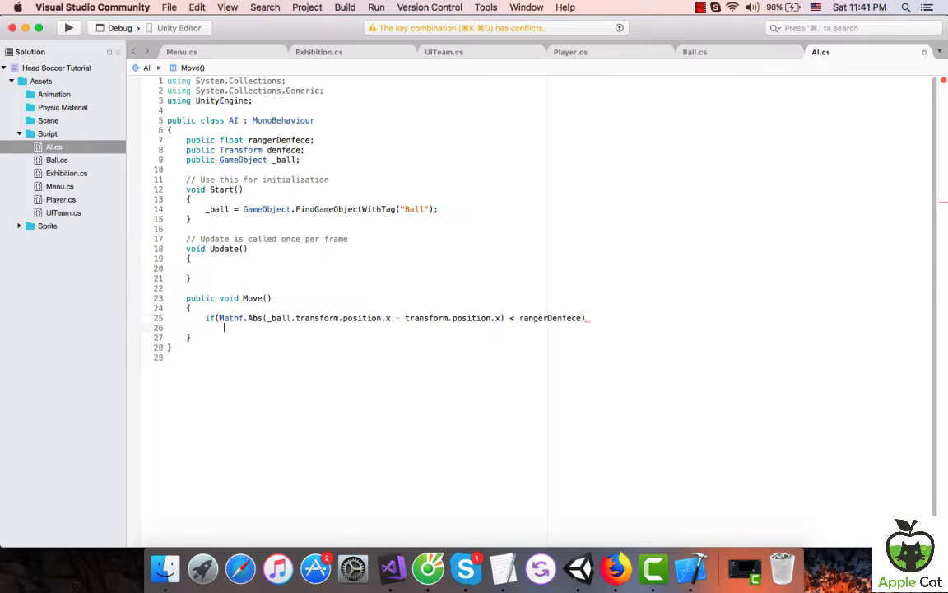
Add braces with an empty indented line as the if statement's body.
text({)
key(Return)
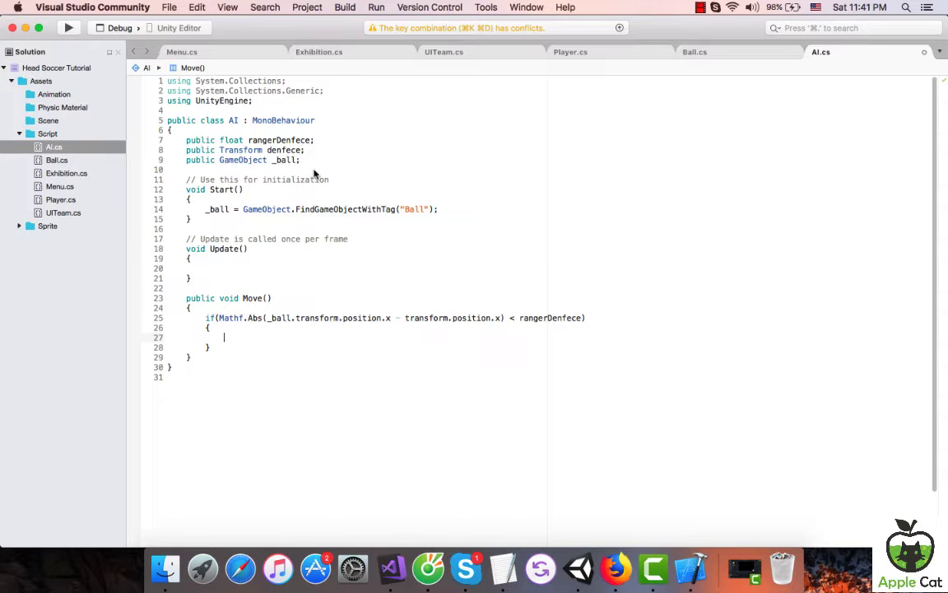
Change the _ball field's access modifier from public to private.
double_click(200, 161)
mouse_move(202, 163)
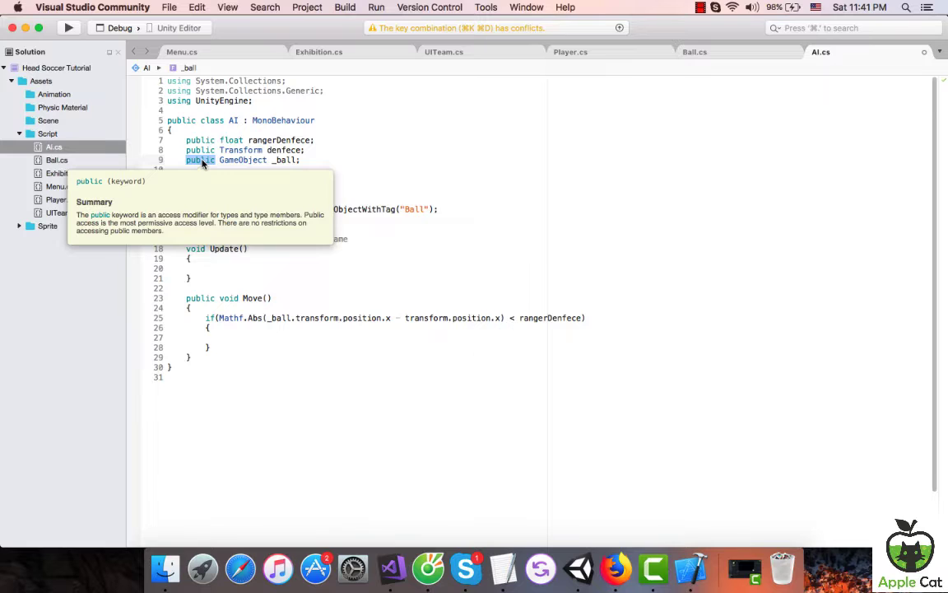
text(pri)
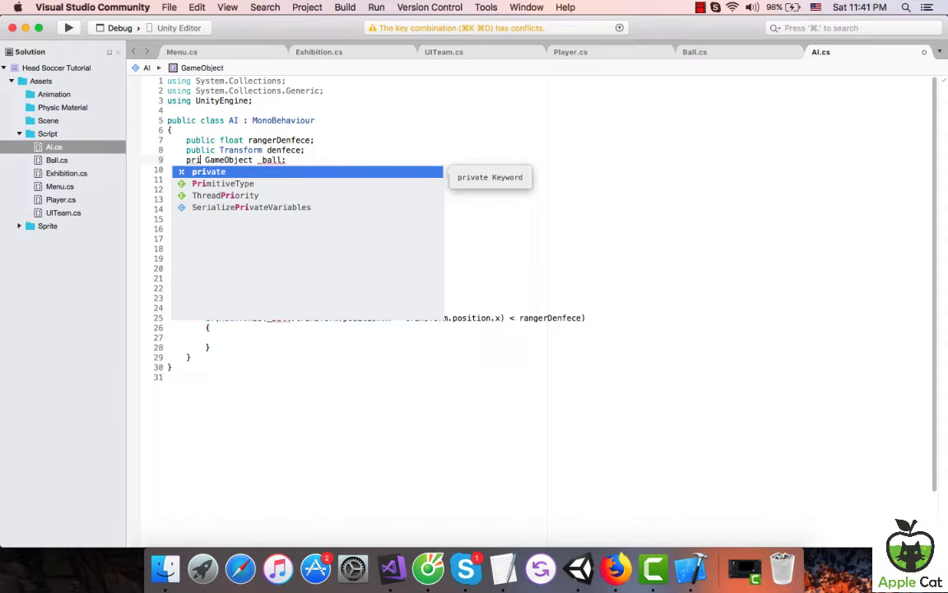
key(Return)
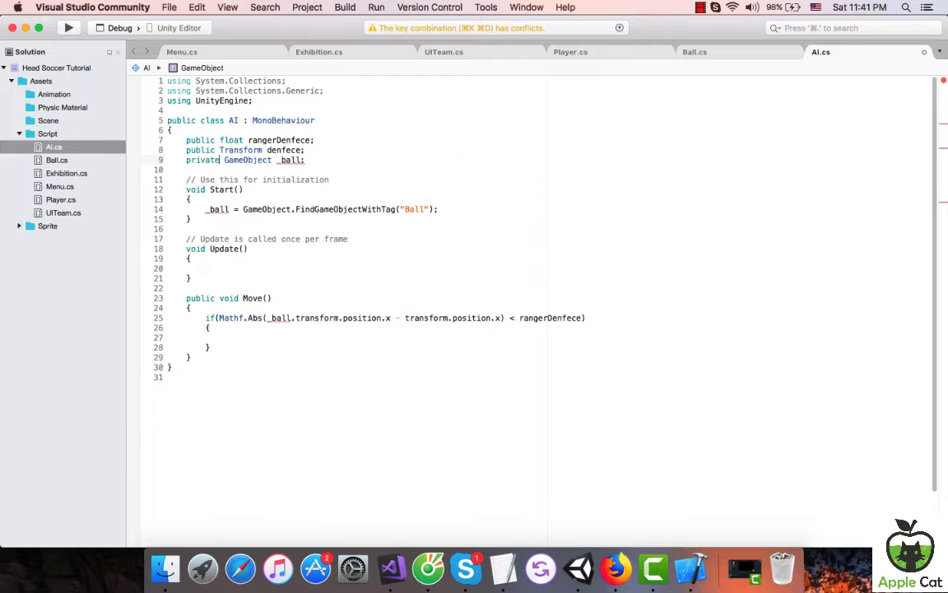
Declare a new field 'private Rigidbody2D rb_AI;' below the _ball field.
key(Return)
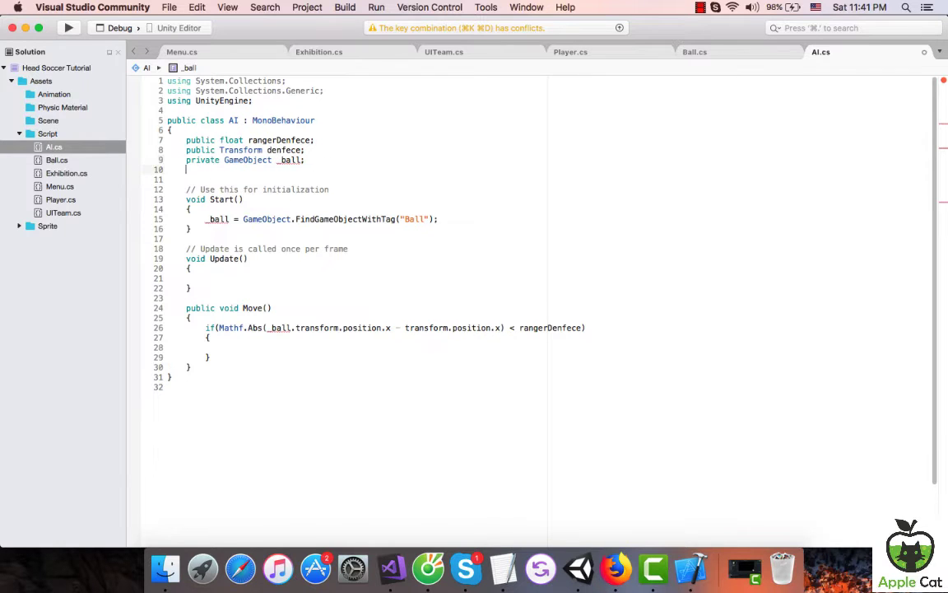
text(pr)
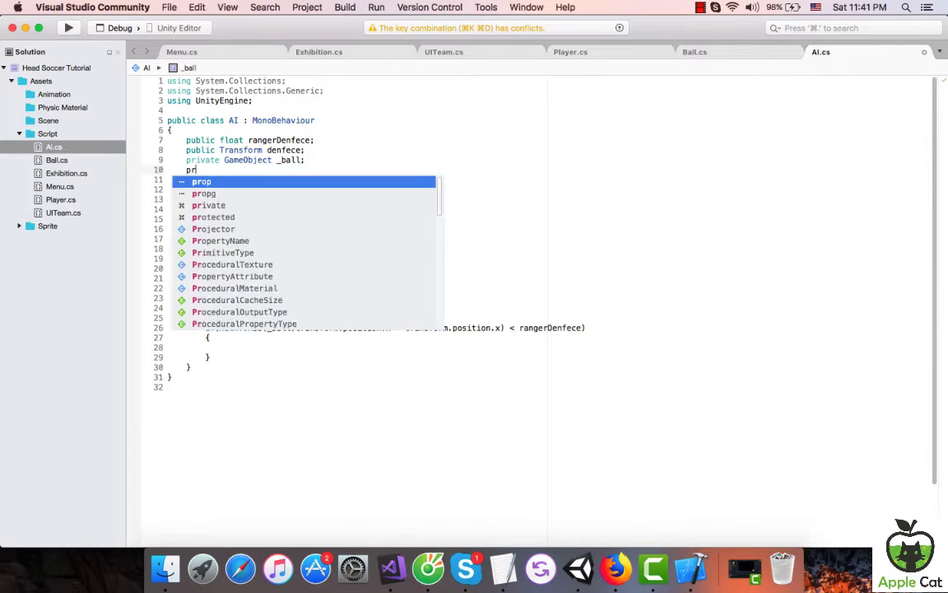
text(i)
key(Return)
text(r)
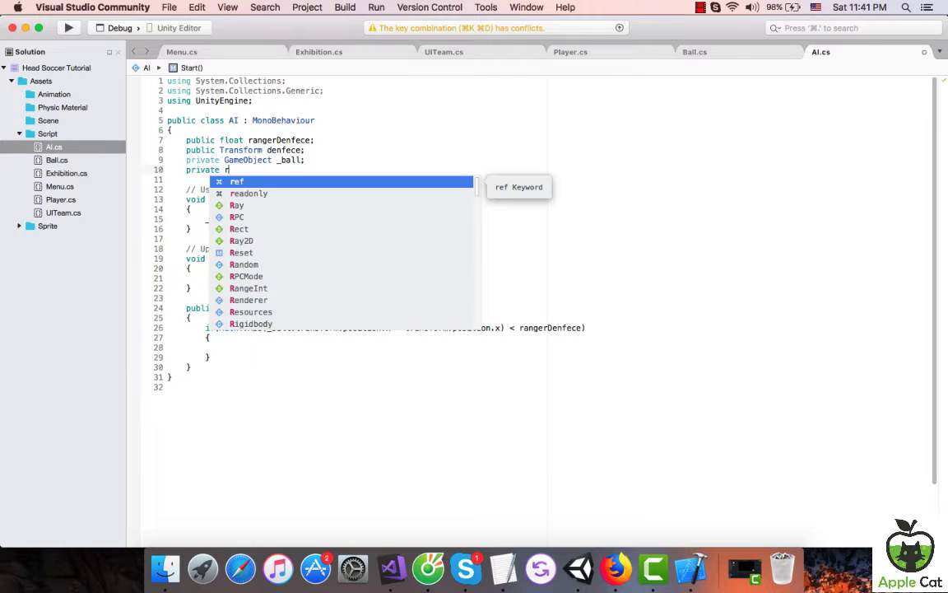
text(i)
key(Down)
key(Return)
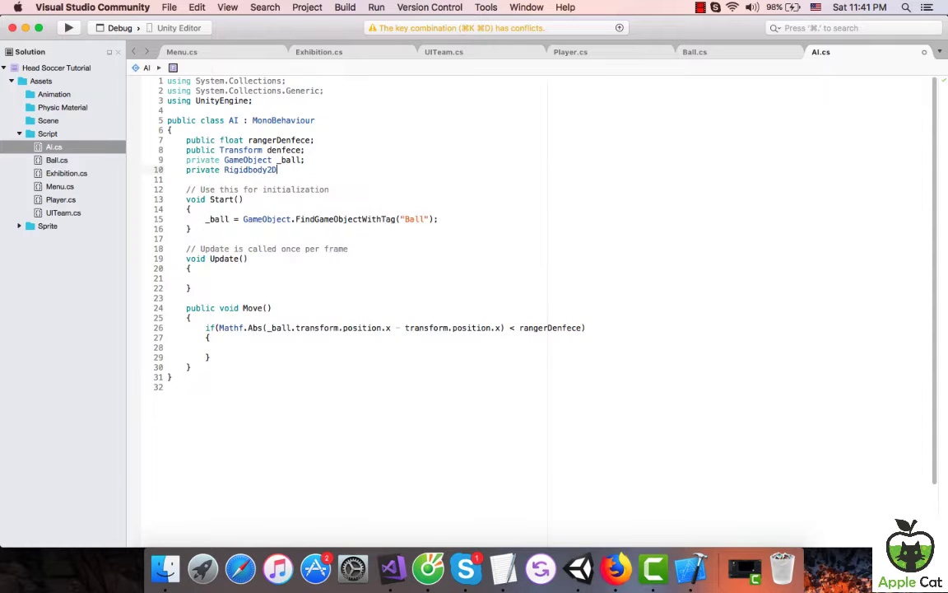
text(rb_)
text(AI;)
Begin an rb_AI.velocity assignment in the distance check, then replace it with a nested 'if('.
click(386, 347)
text(r)
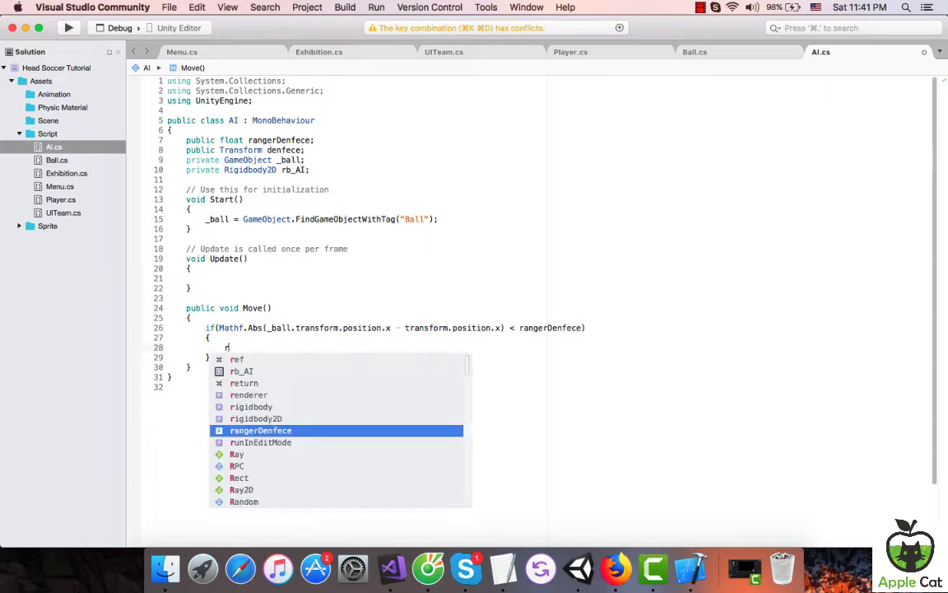
text(b)
key(Return)
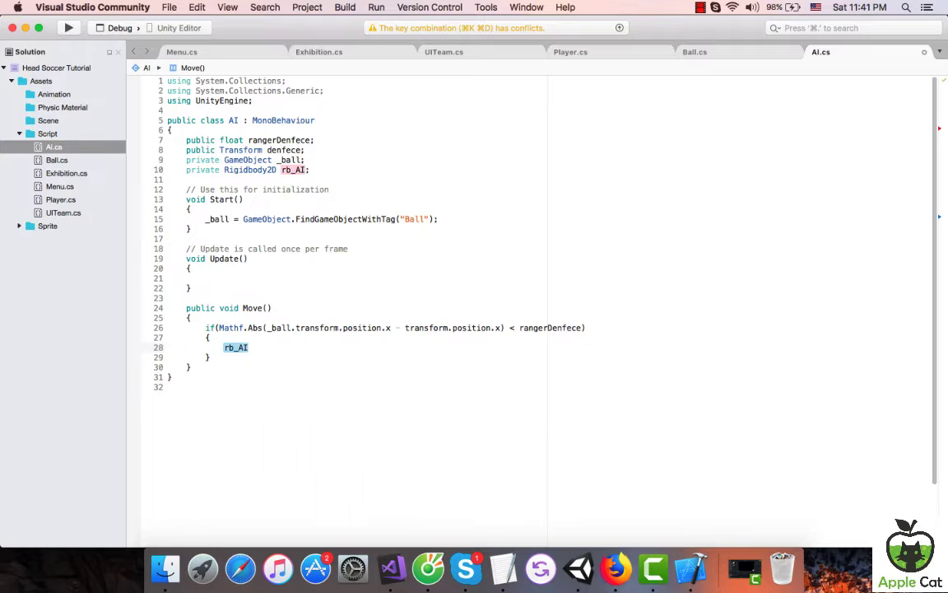
text(.v)
key(Return)
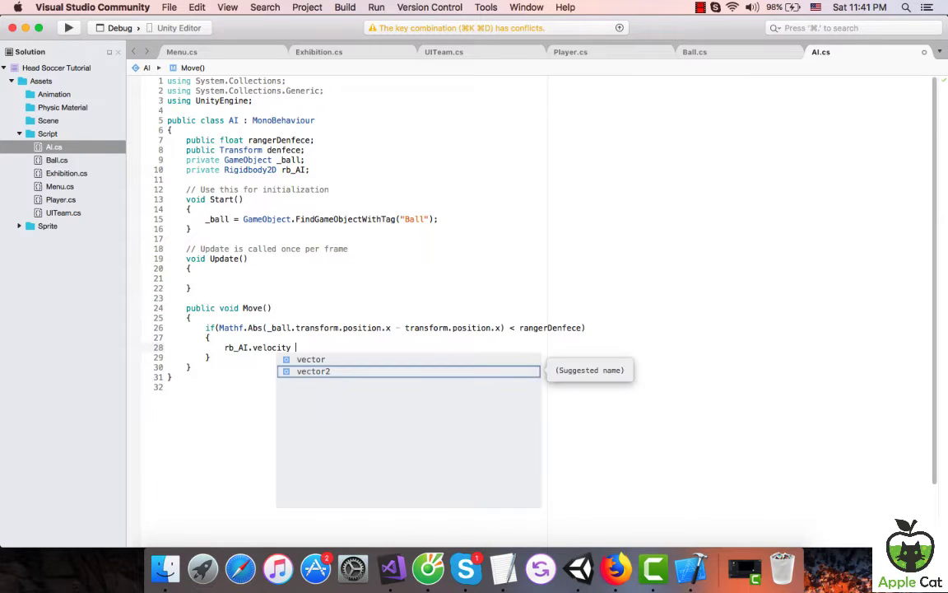
text(=)
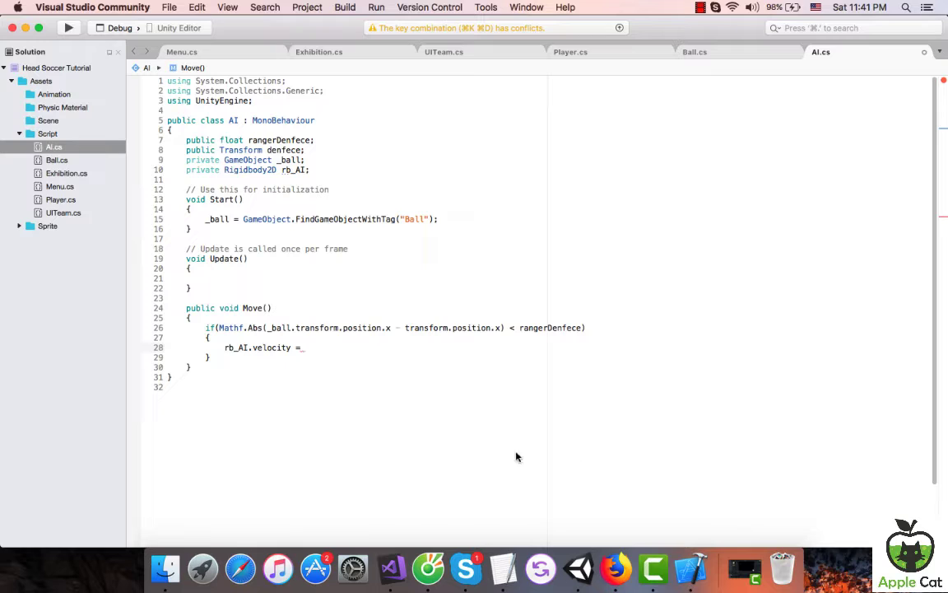
drag(224, 347, 306, 349)
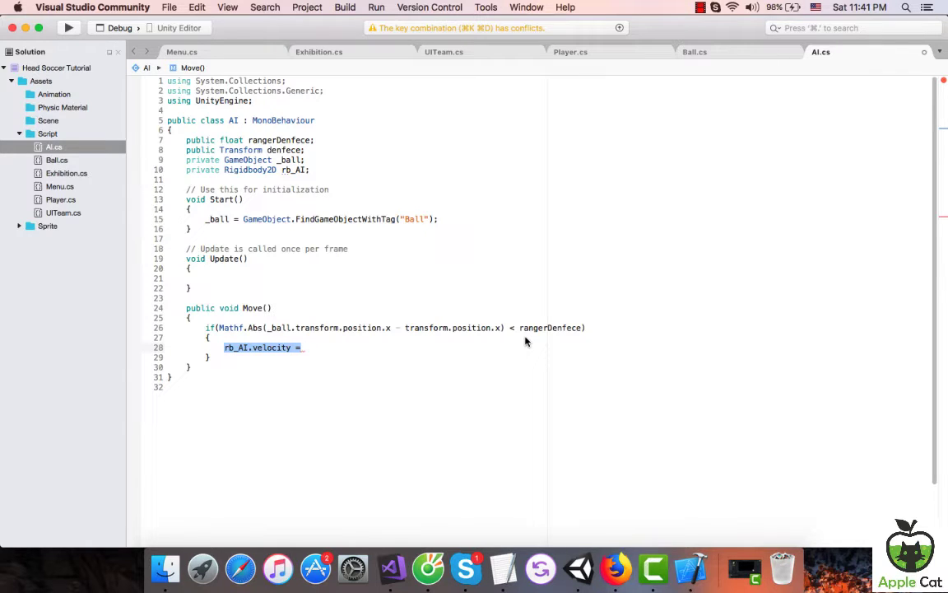
text(if()
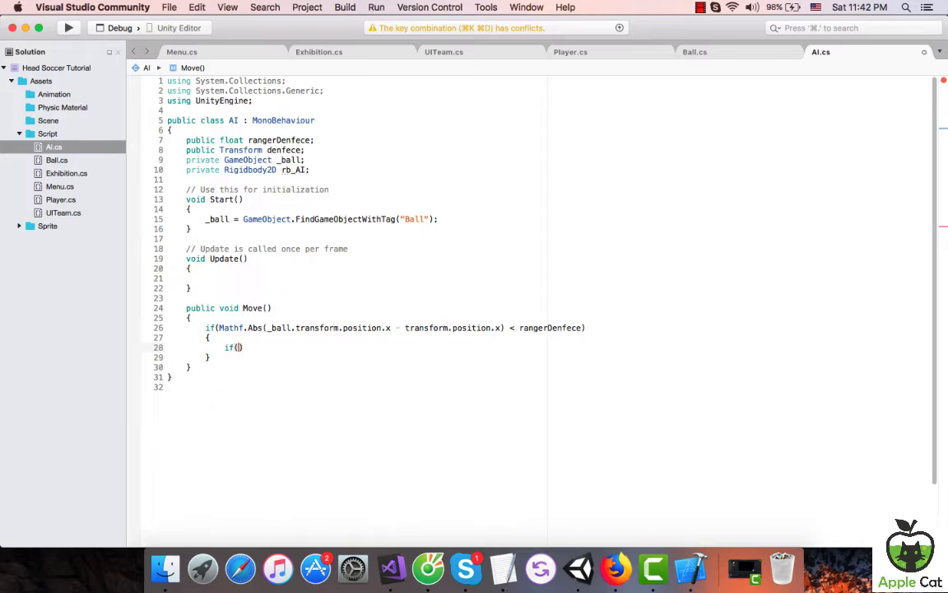
Make the nested if test _ball.transform.position.x > transform.position.x, with empty braces.
drag(266, 330, 501, 330)
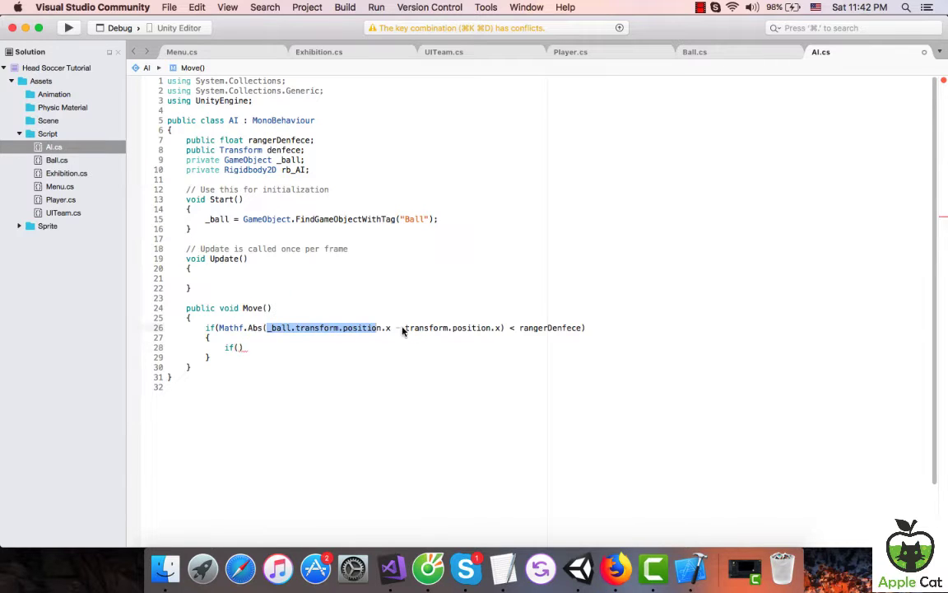
key(super+c)
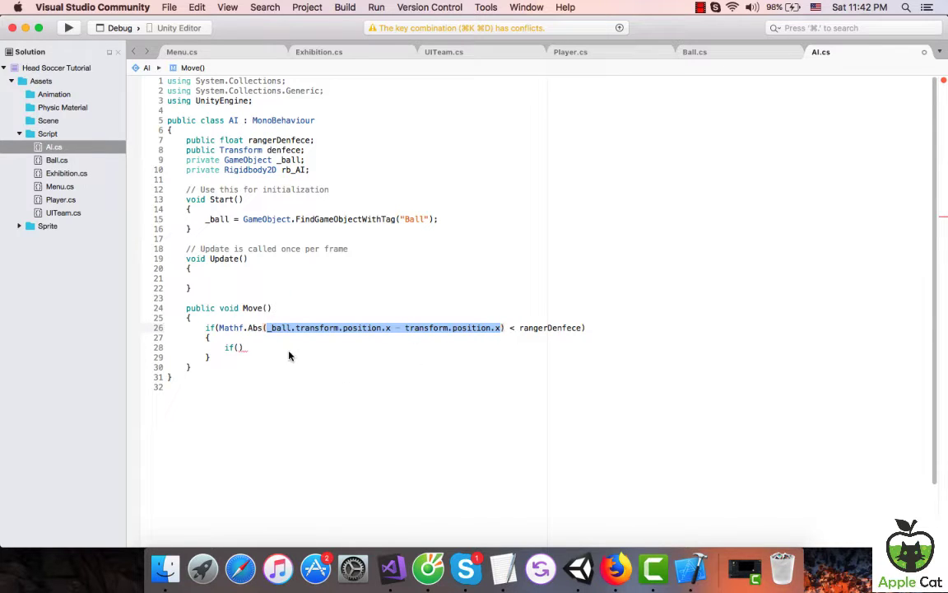
click(238, 348)
key(super+v)
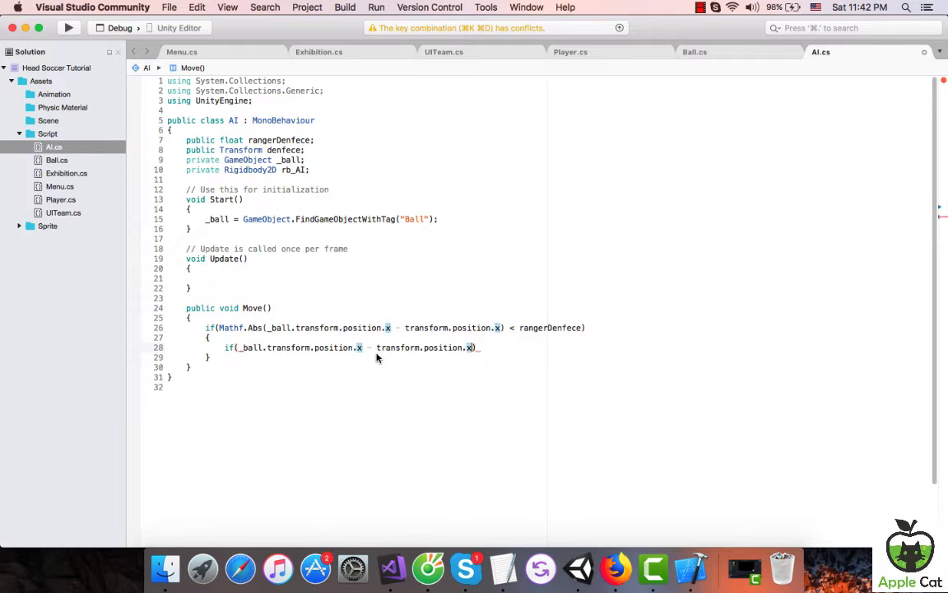
double_click(369, 347)
text(>)
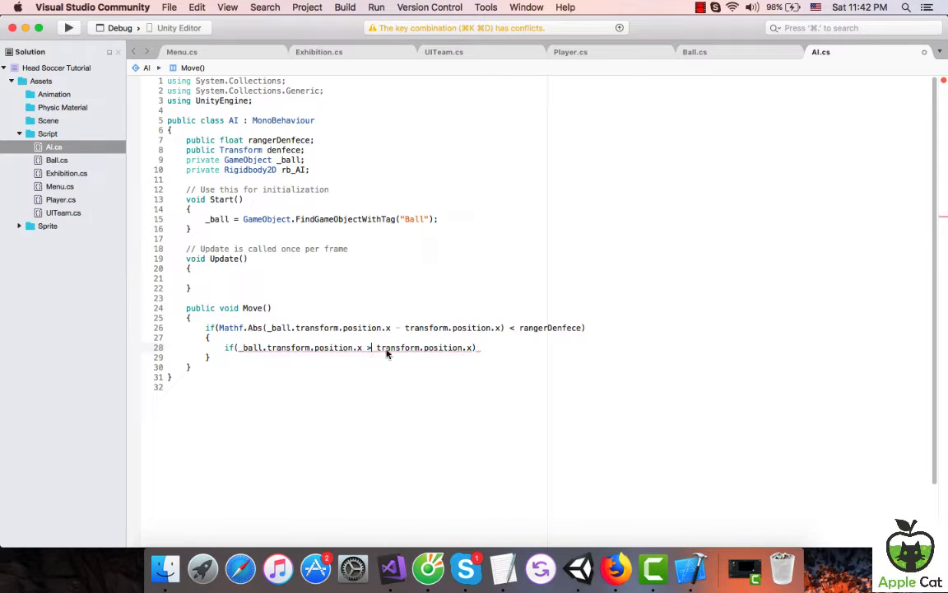
click(514, 349)
key(Return)
text({)
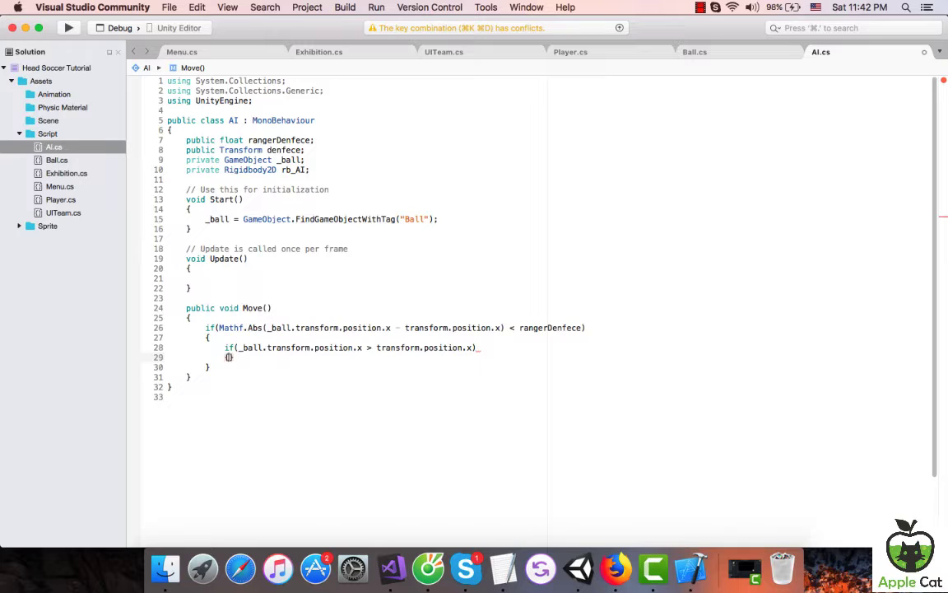
key(Return)
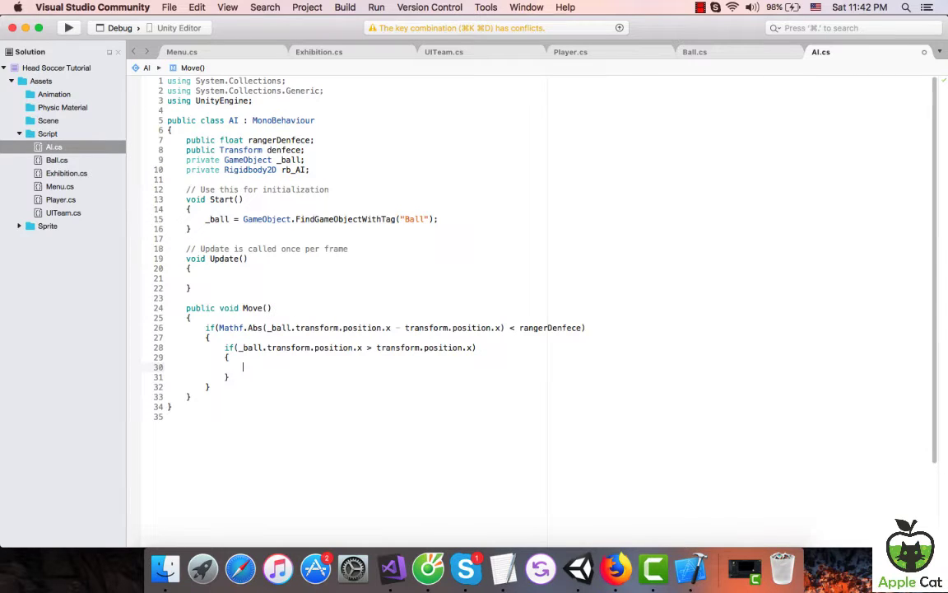
Begin 'rb_AI.velocity = new Vector2(-Time.deltaTime * speed' and declare speed beside rangerDenfece.
text(rb_AI)
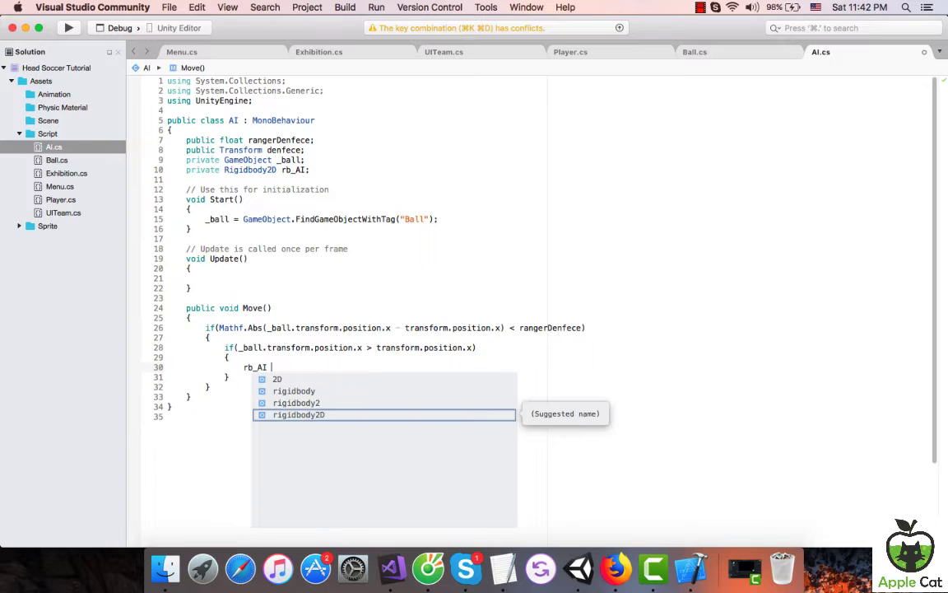
key(BackSpace)
text(.velocity )
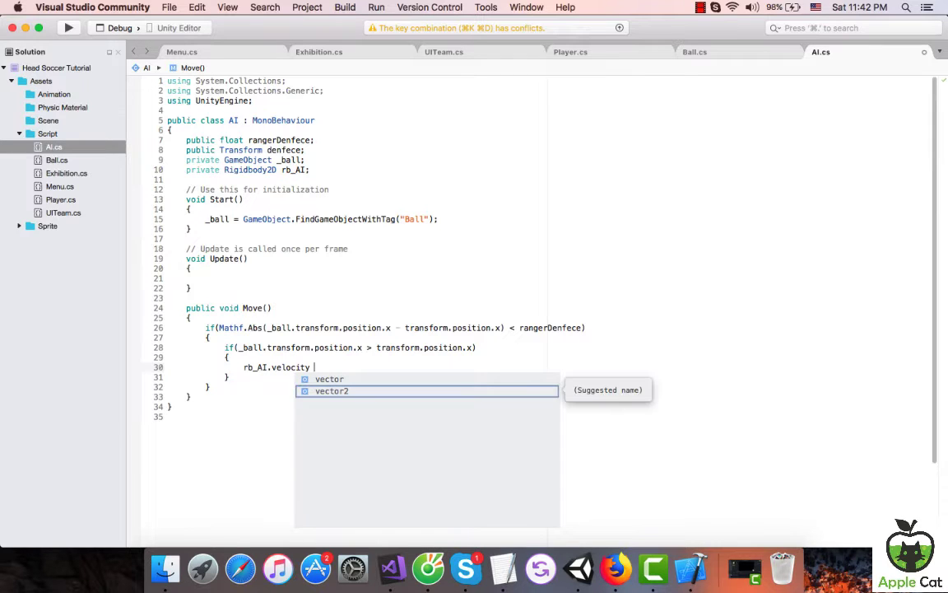
text(= new)
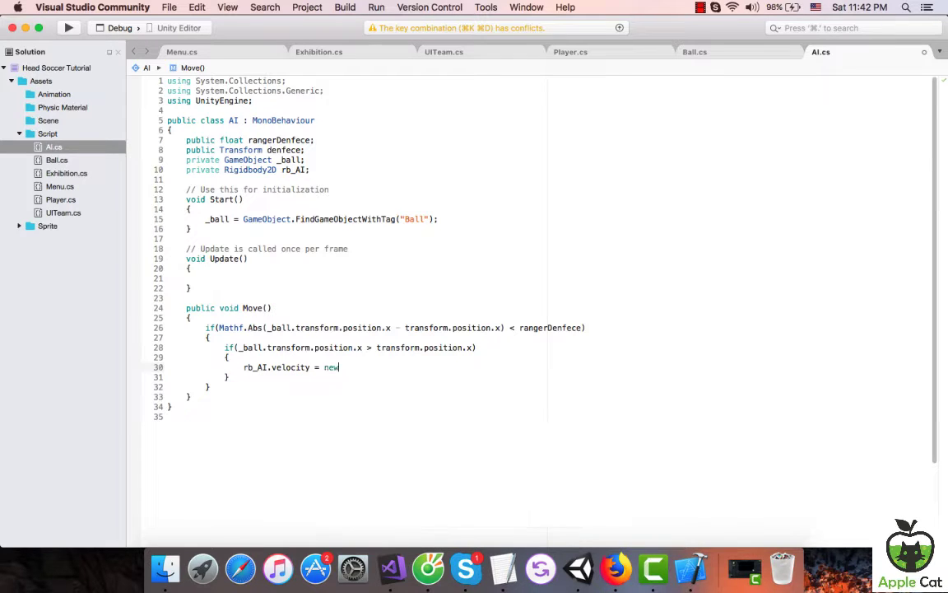
text( Vector2()
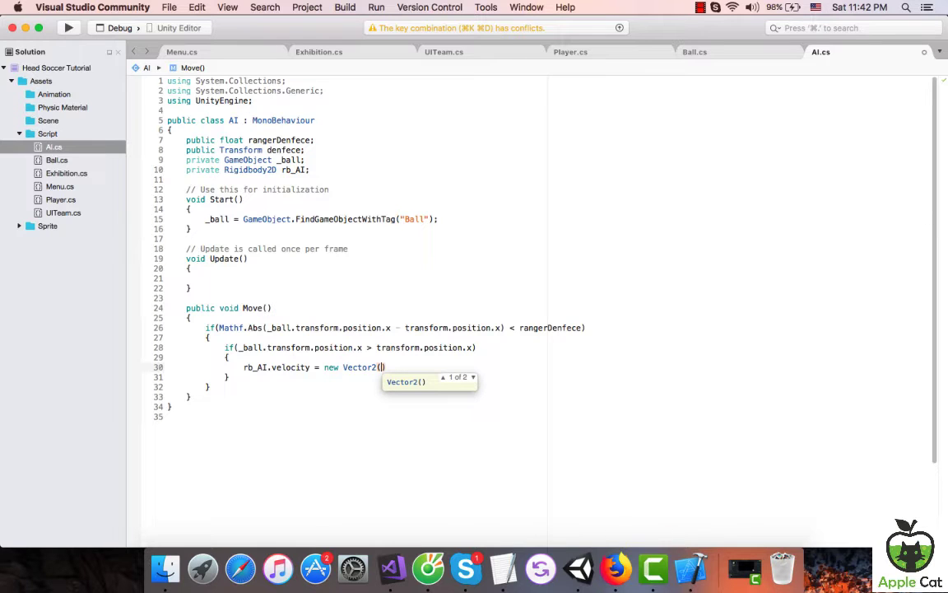
text(_r)
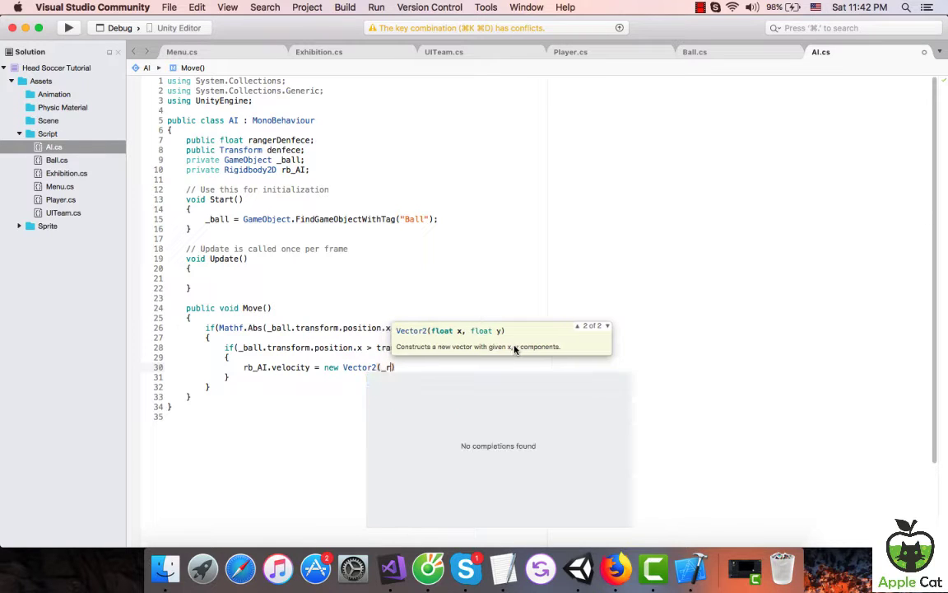
key(BackSpace)
key(BackSpace)
text(r)
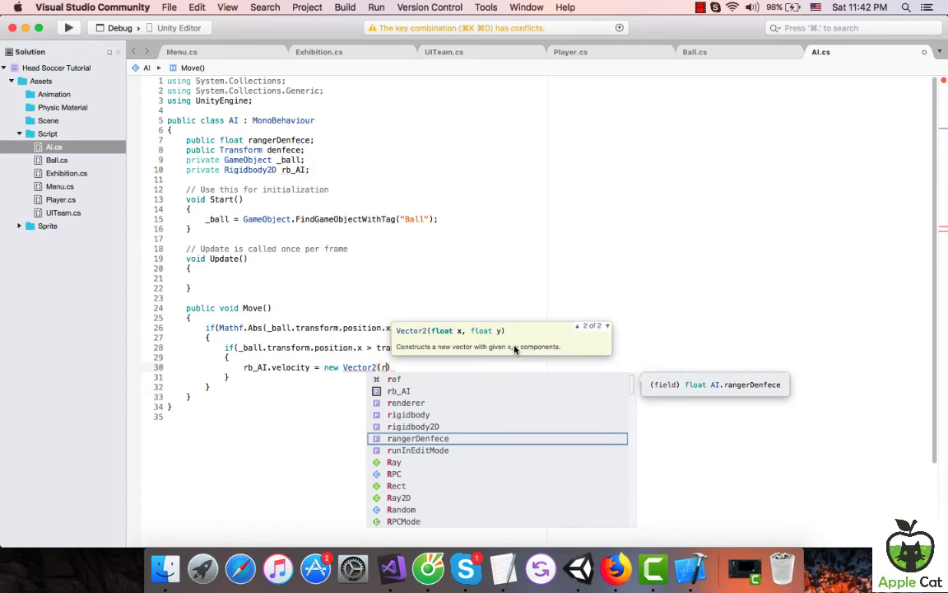
key(BackSpace)
key(Escape)
text(-)
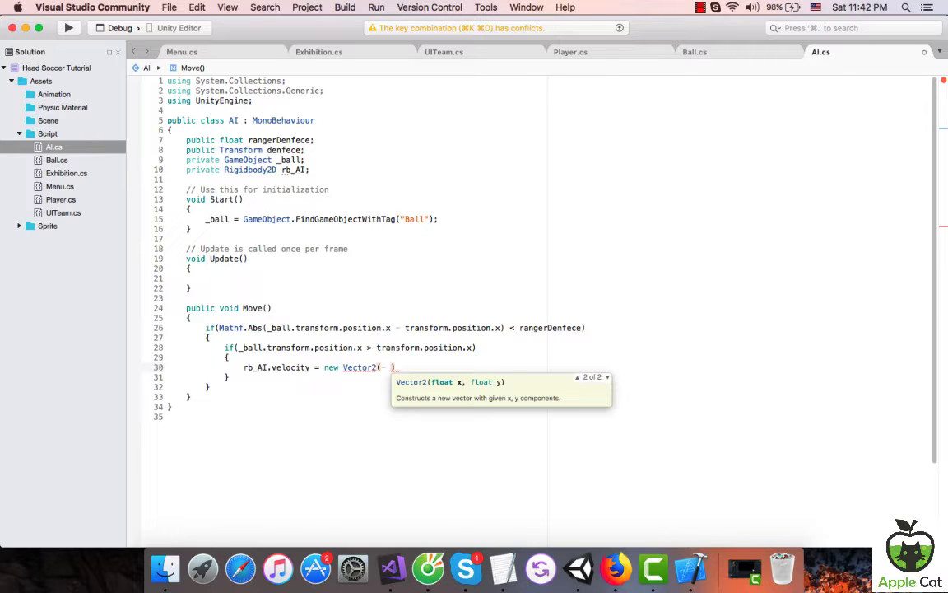
text(Ti)
key(Return)
text(.)
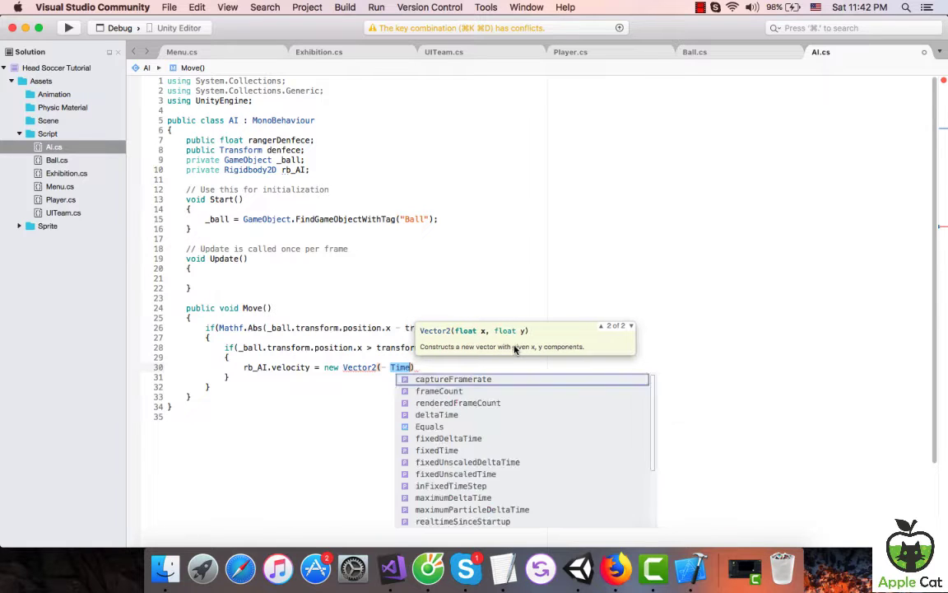
text(de)
key(Return)
text(* )
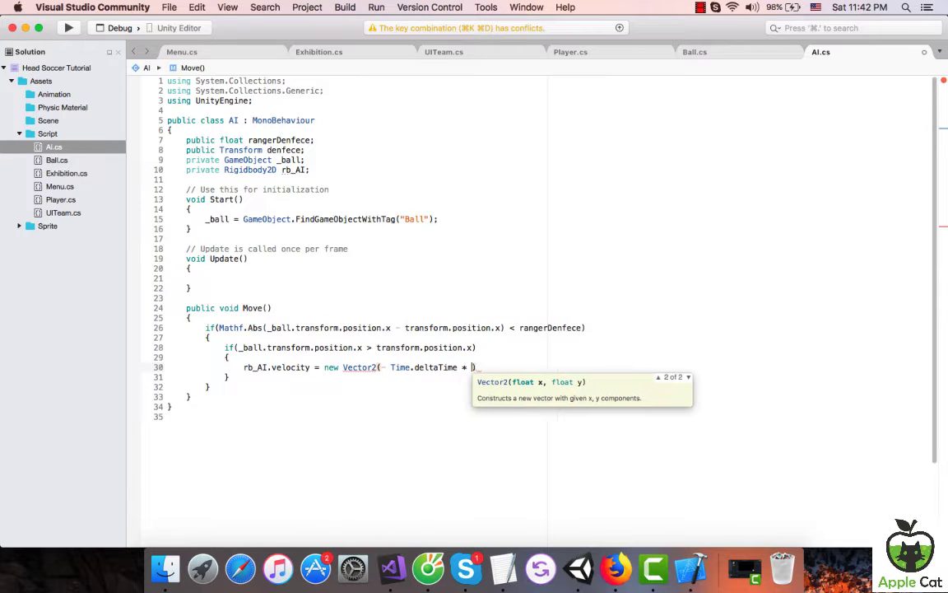
text(speed)
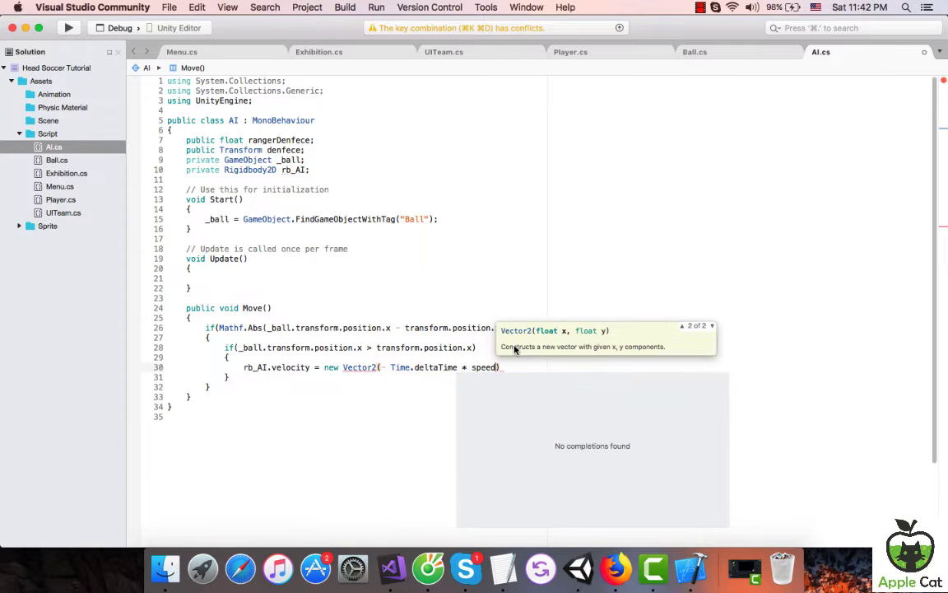
click(313, 140)
text(, sp)
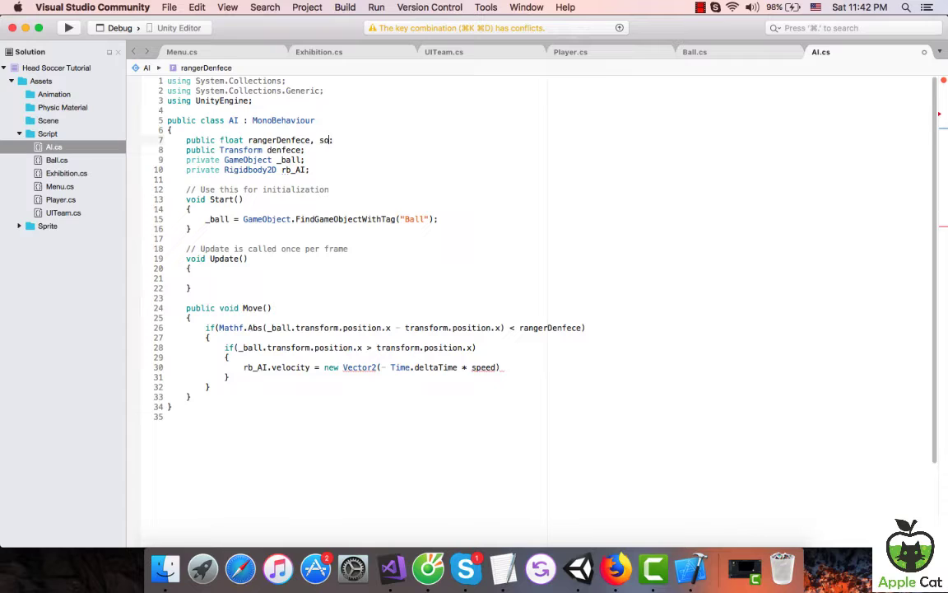
text(eed)
Finish the velocity statement with rb_AI.velocity.y as the vertical component and a semicolon.
click(494, 368)
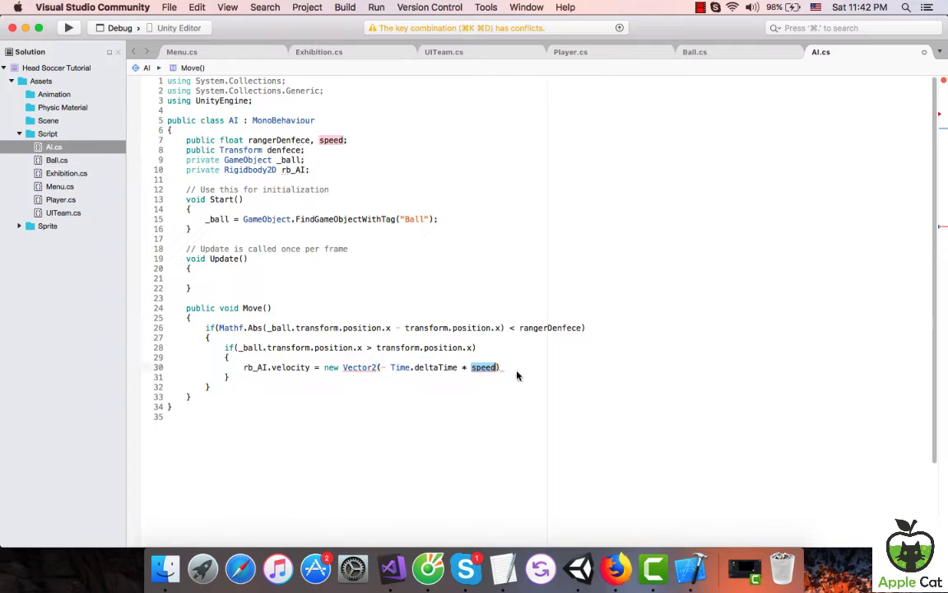
text(, r)
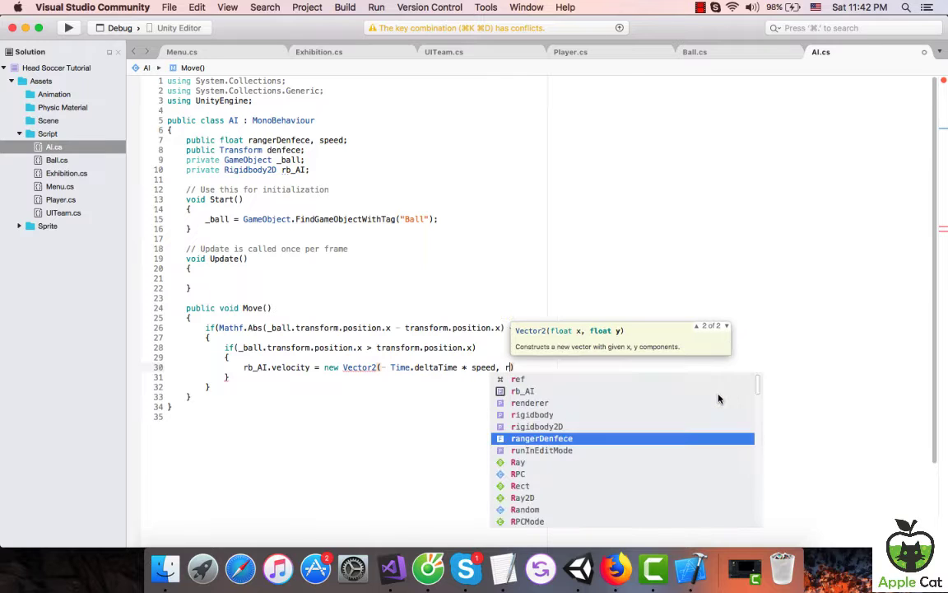
text(b)
key(Return)
text(.)
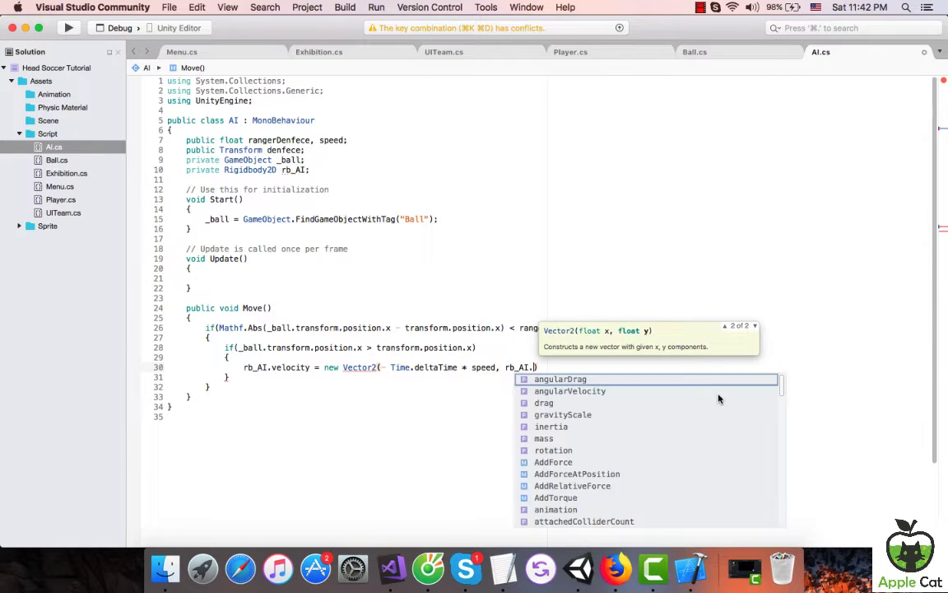
text(velocity.y)
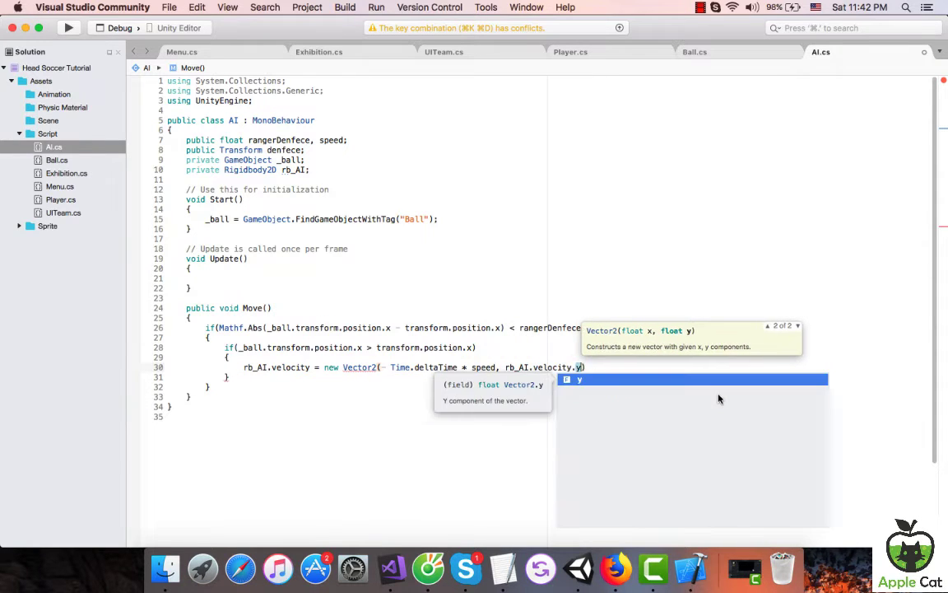
text())
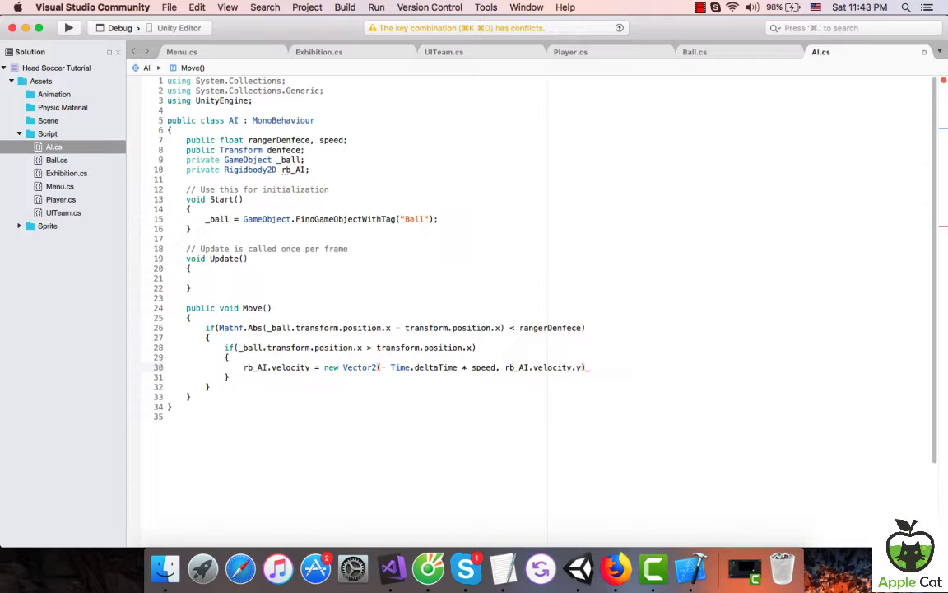
text(;)
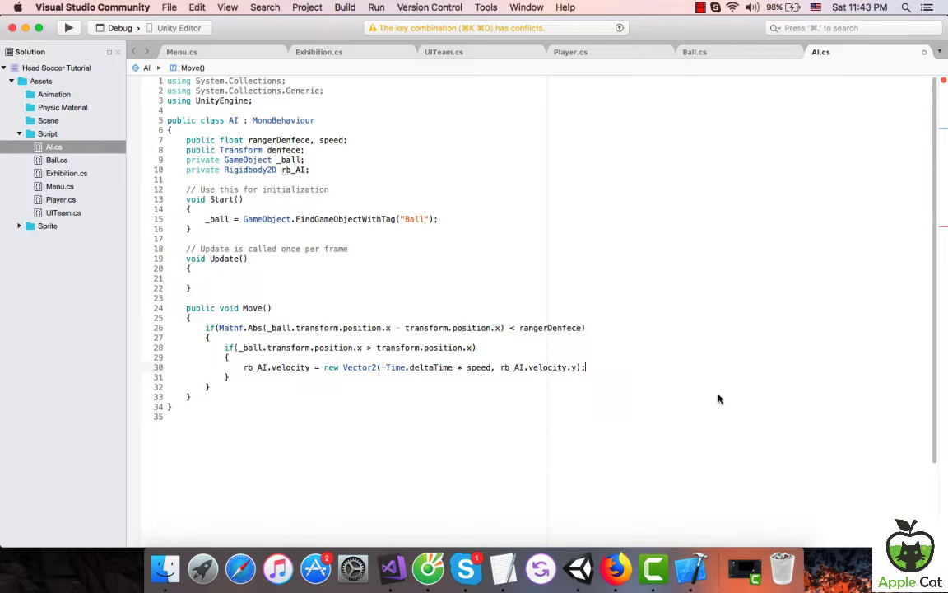
Add an empty else block after the nested if.
click(242, 378)
key(Return)
text(else)
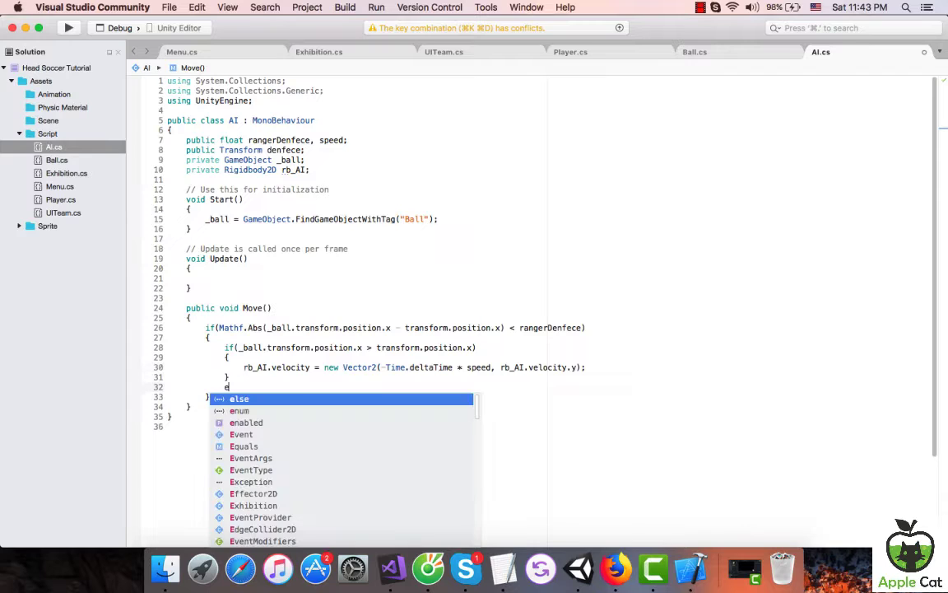
key(Return)
text({)
key(Return)
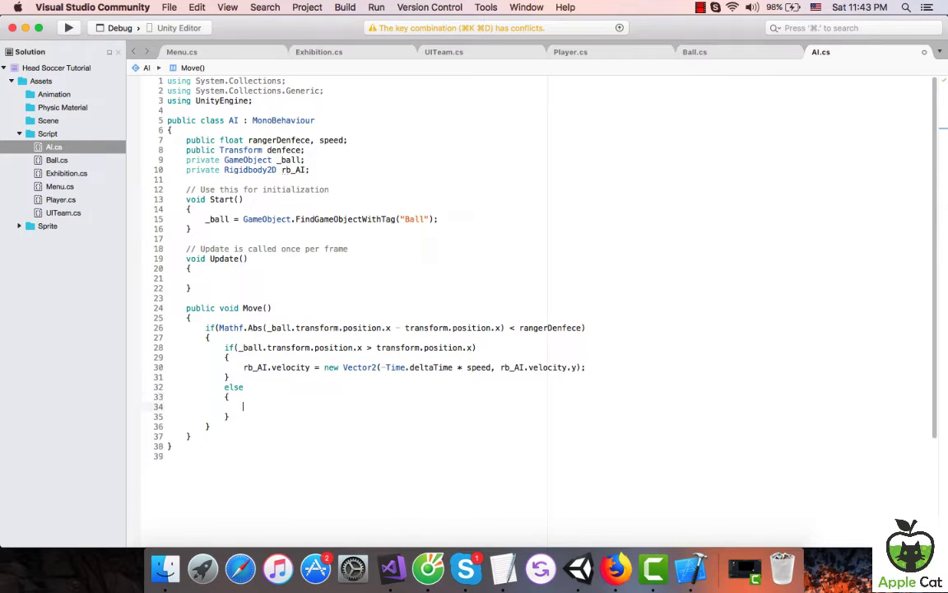
Copy the velocity statement into the else, and drop the minus on line 30 so the if branch moves right.
click(245, 368)
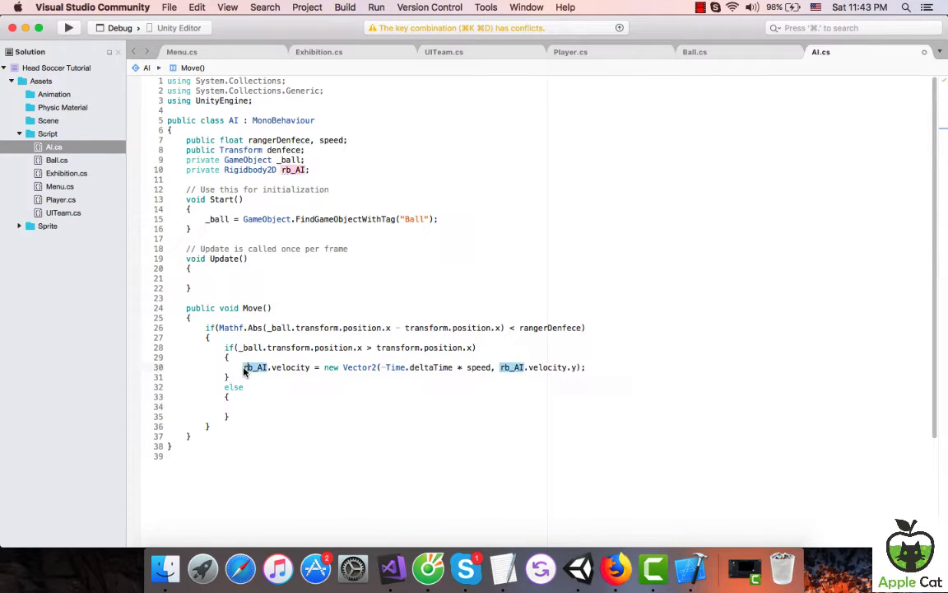
drag(244, 367, 587, 369)
key(super+c)
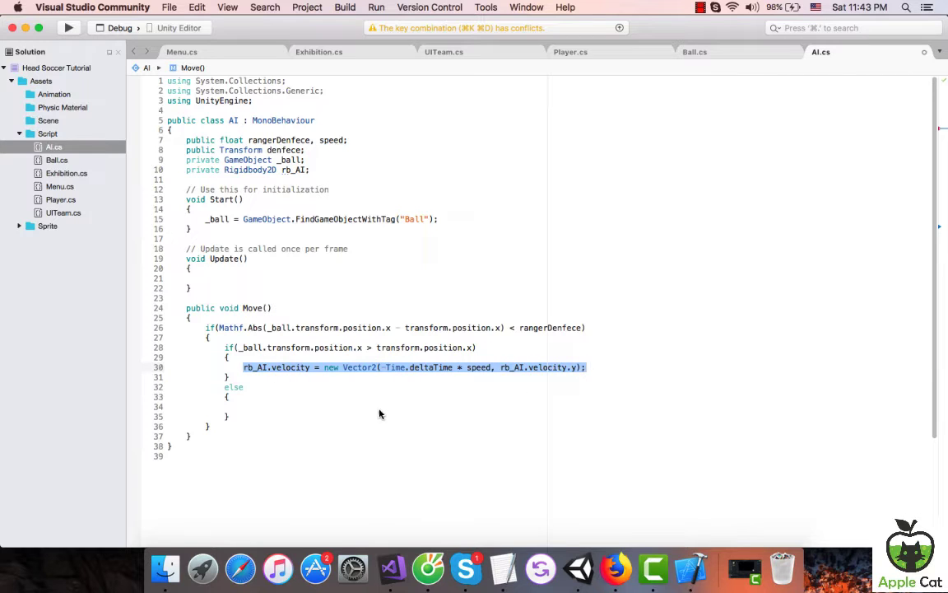
click(411, 404)
key(super+v)
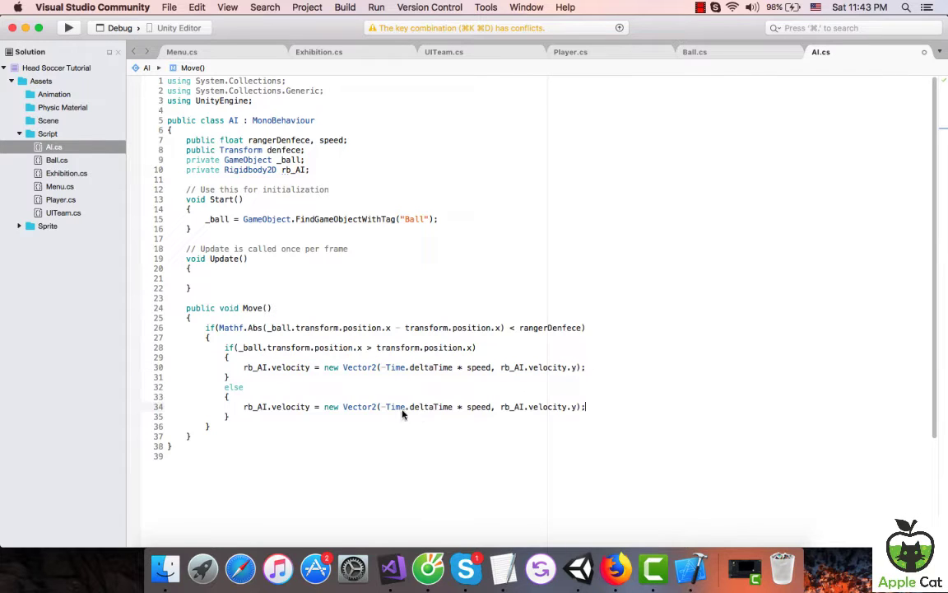
click(384, 368)
key(BackSpace)
key(BackSpace)
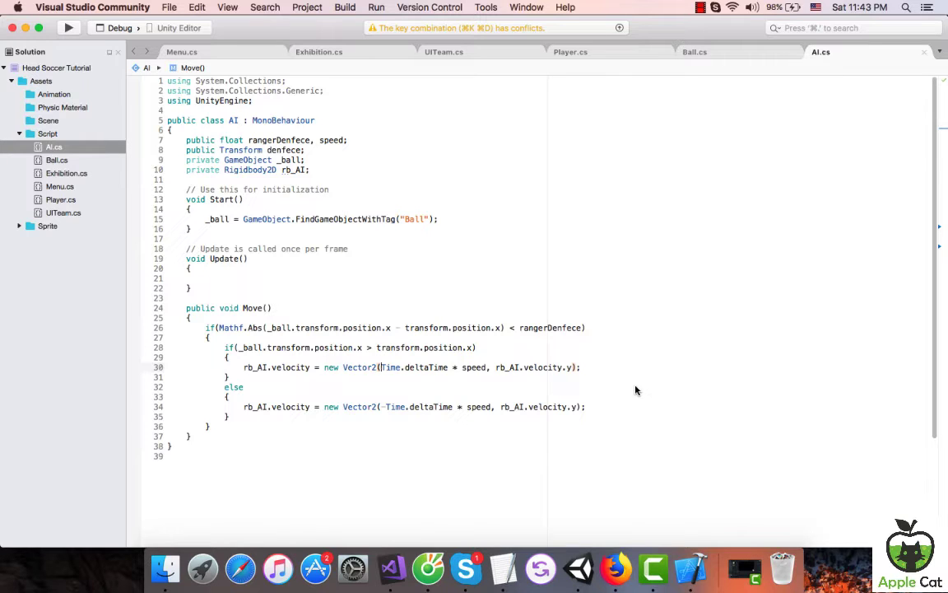
Call Move(); from Update().
click(290, 281)
text(M)
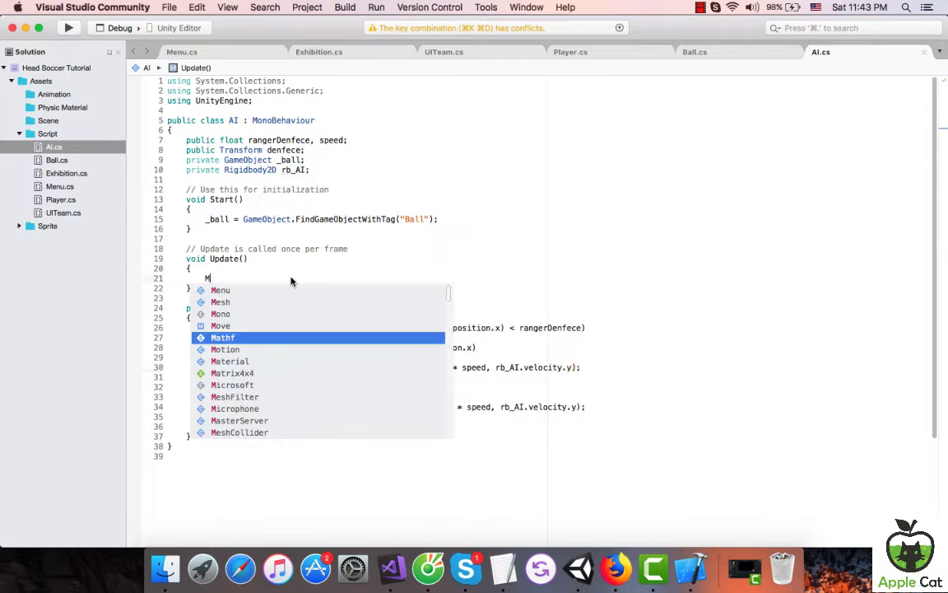
text(ov)
key(Return)
text(()
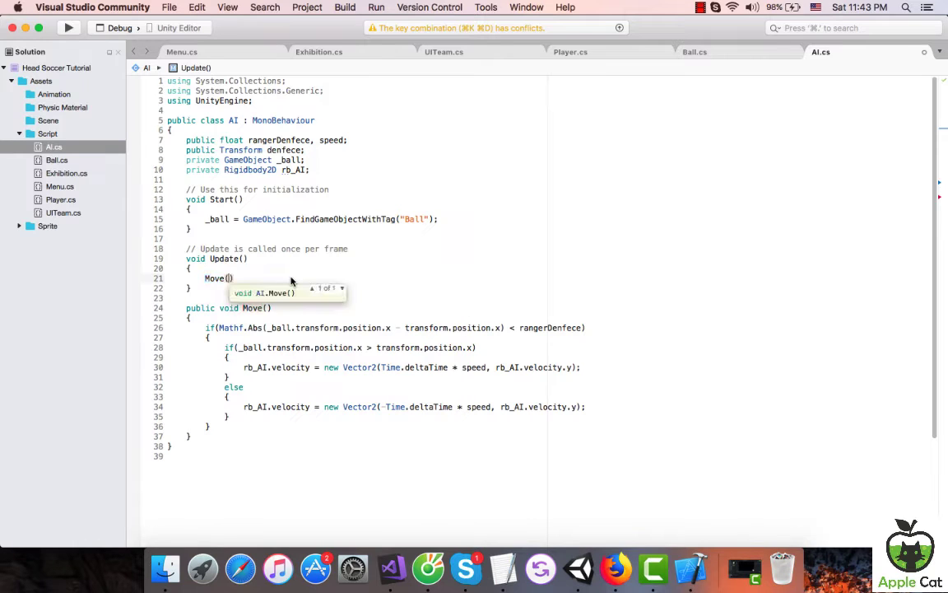
text();)
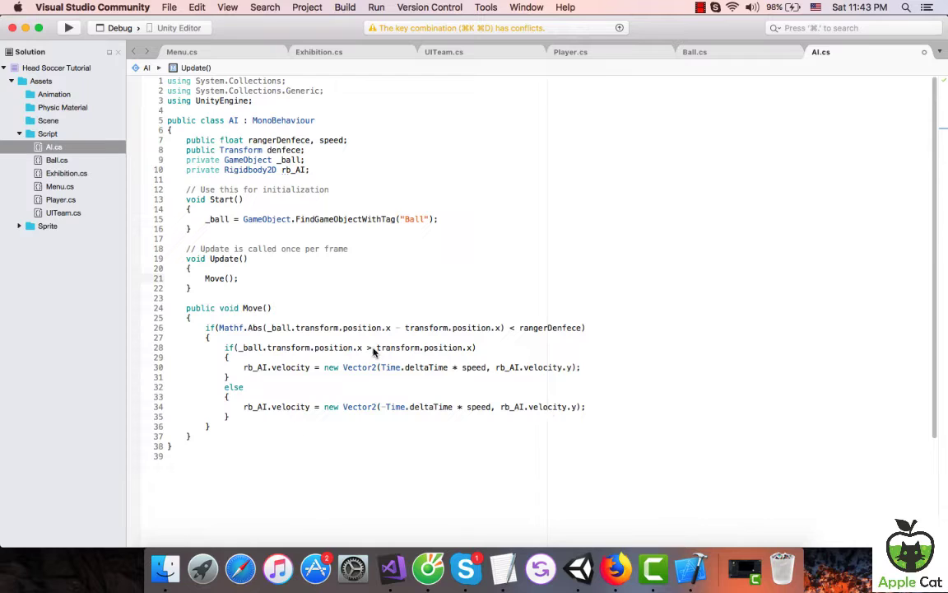
click(242, 432)
Add an outer else block with braces after the inner if/else.
key(Return)
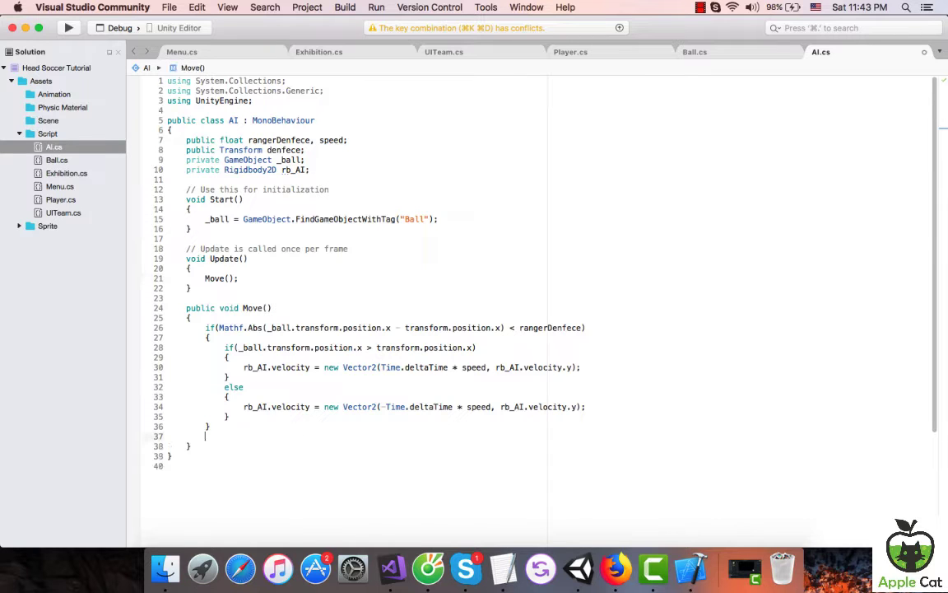
text(e)
double_click(277, 414)
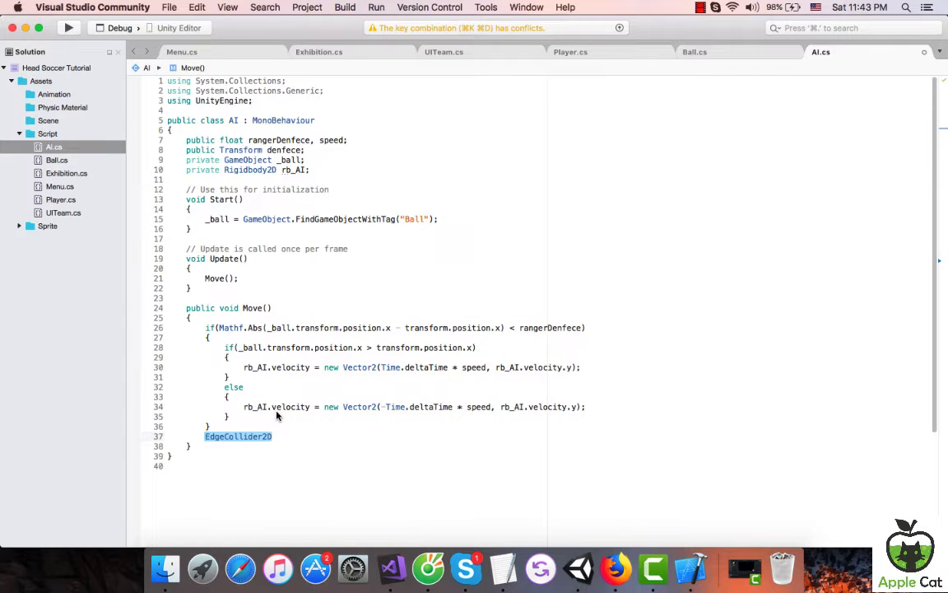
key(BackSpace)
key(BackSpace)
key(BackSpace)
key(BackSpace)
key(BackSpace)
key(BackSpace)
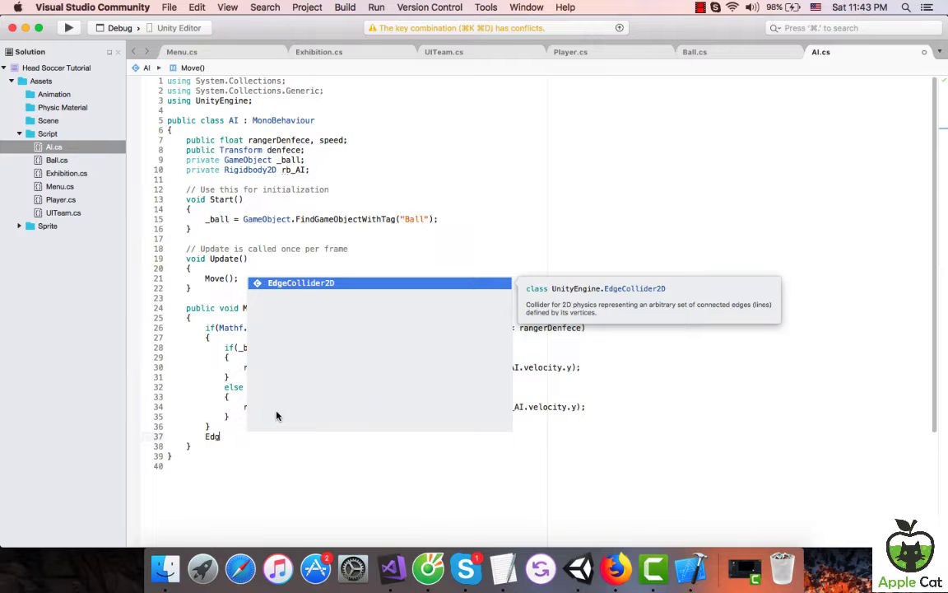
text(el)
key(Return)
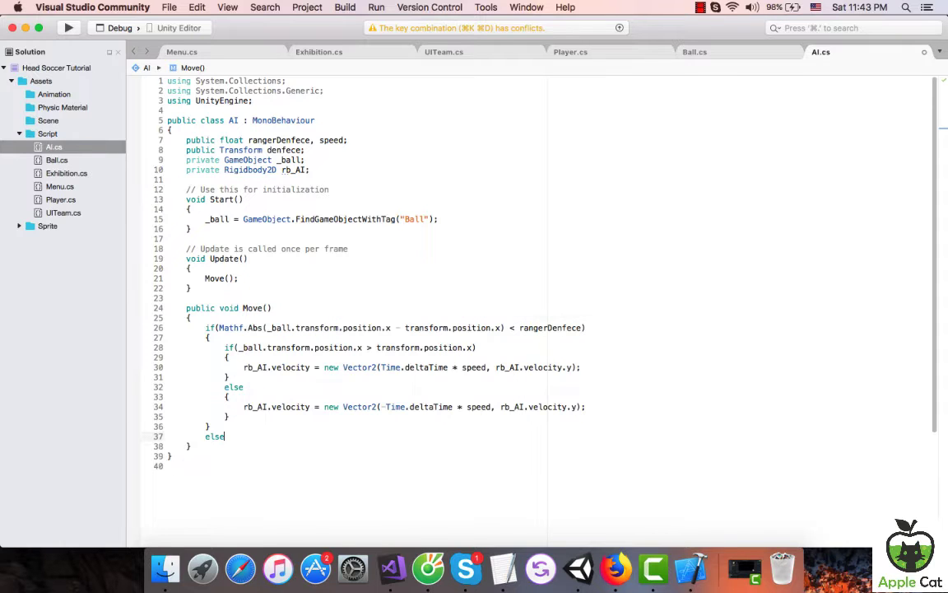
key(Return)
text({)
key(Return)
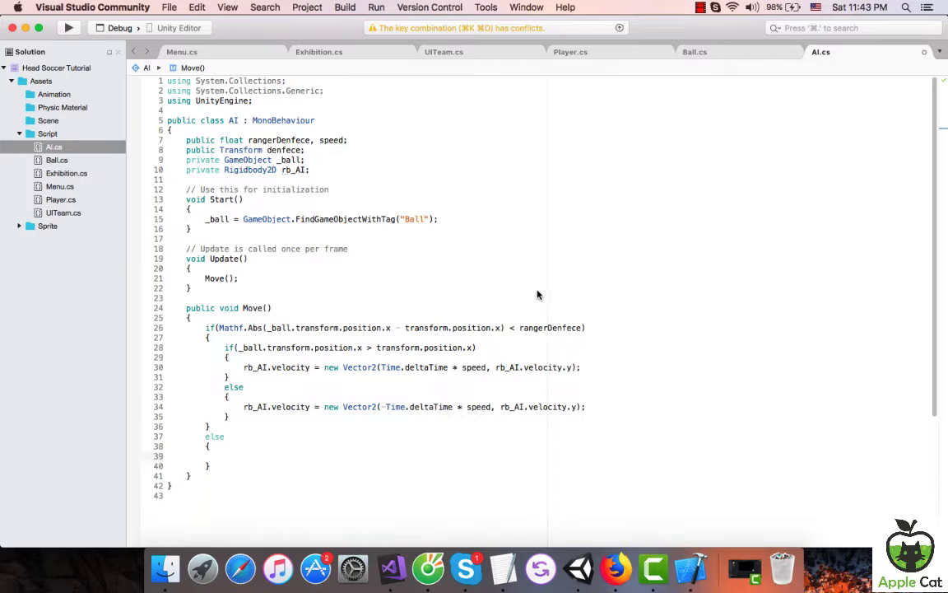
Start 'if(transform.position.x > denfece.position.x)' inside the outer else.
text(if)
key(Escape)
text(()
drag(239, 348, 474, 347)
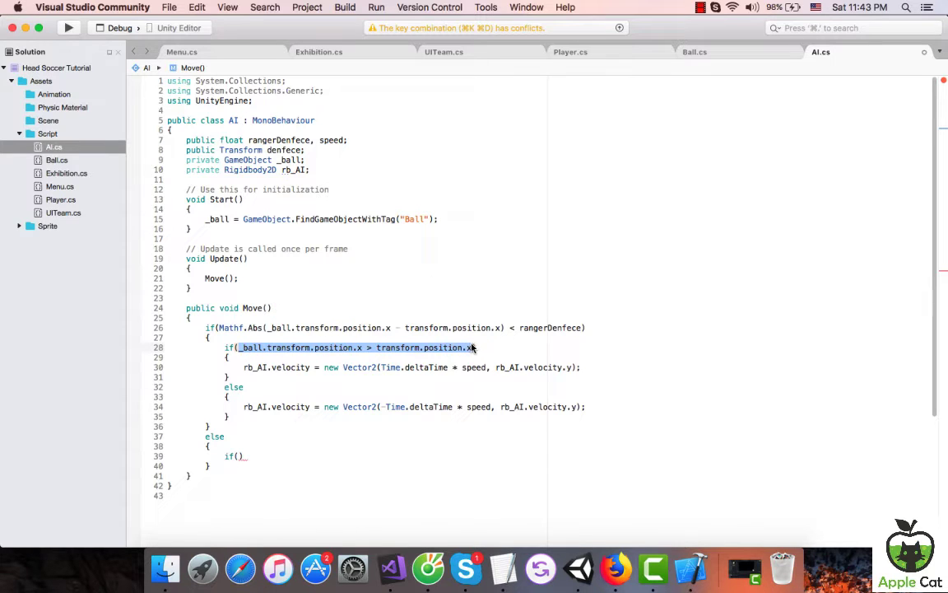
click(238, 456)
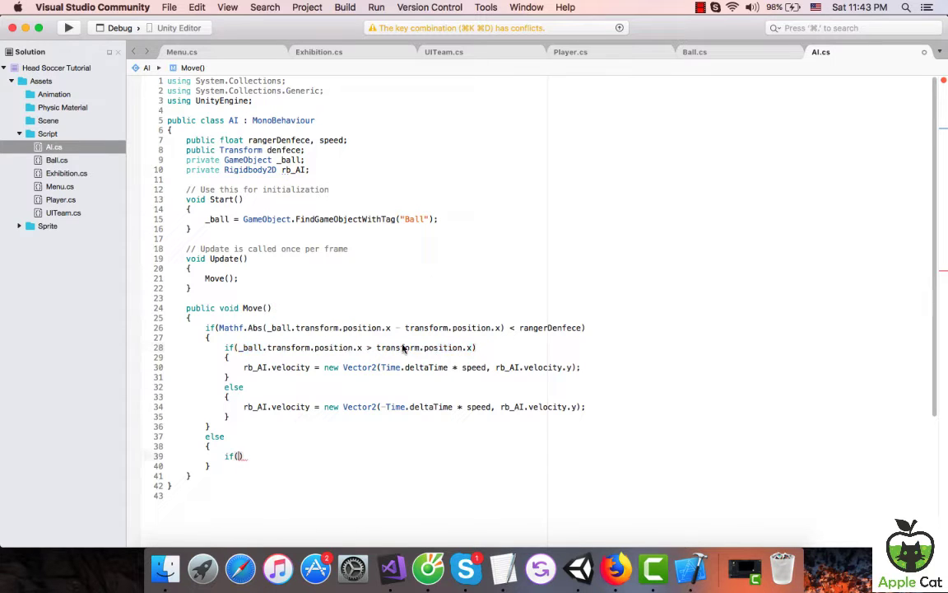
text(tra)
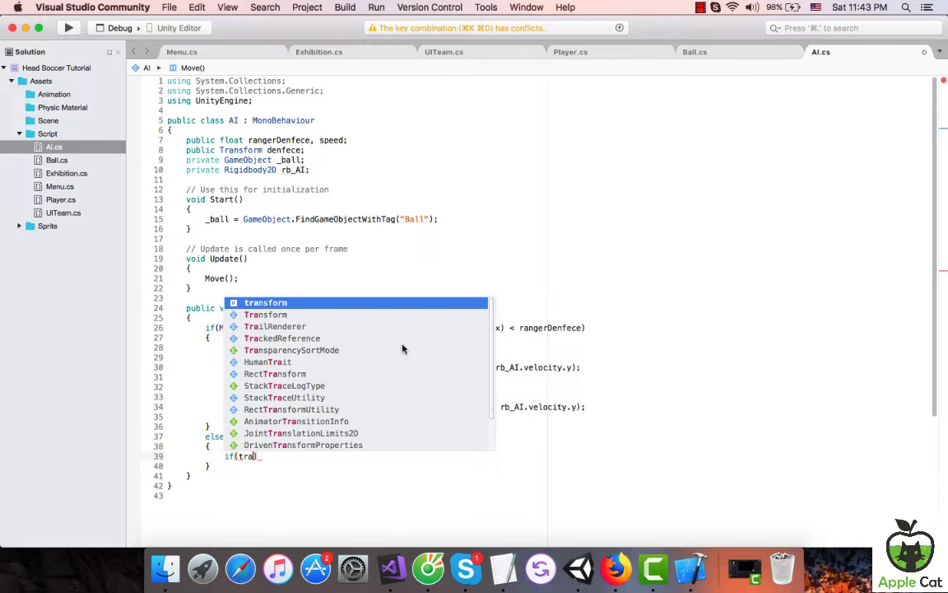
text(nsform.p.)
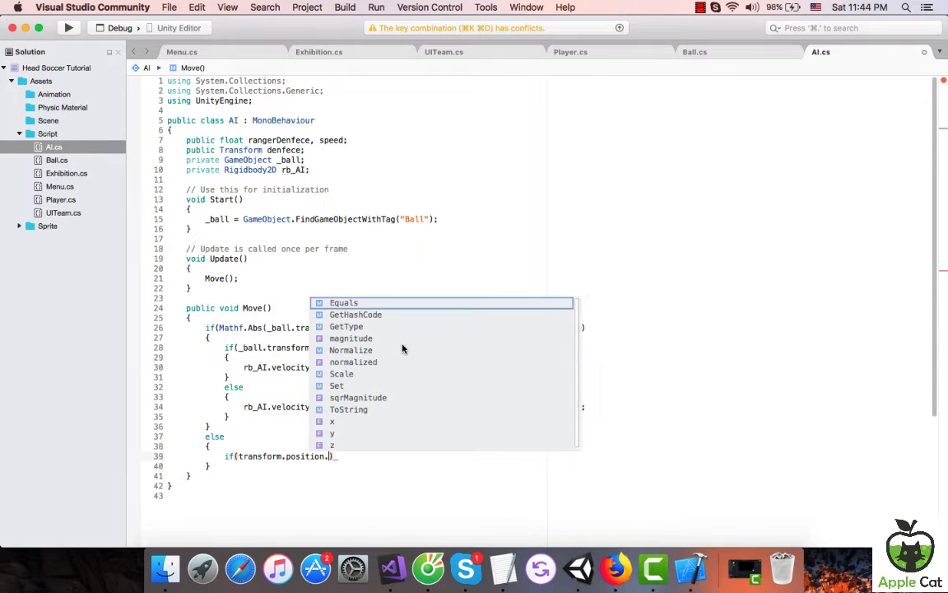
text(x) )
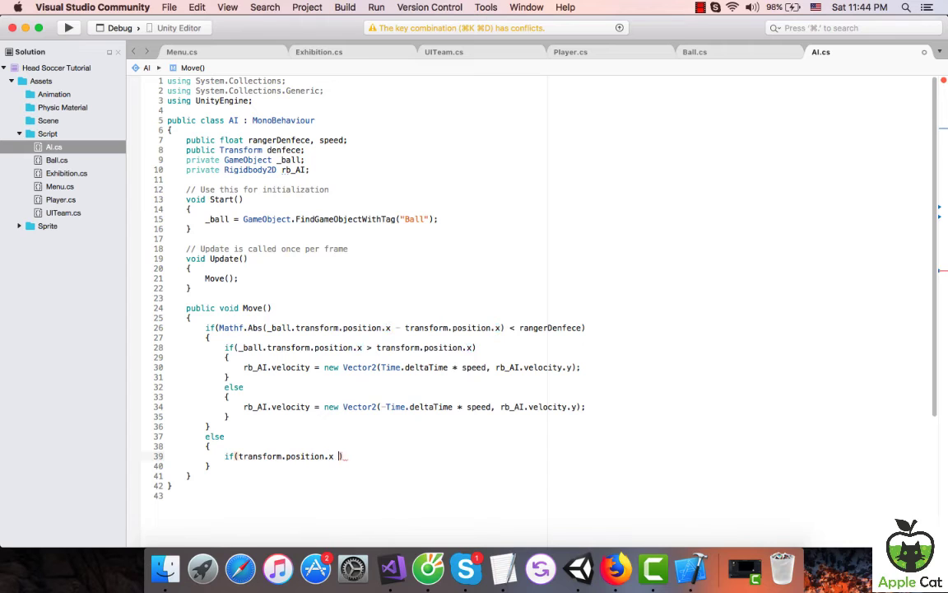
text(> )
text(denfece.)
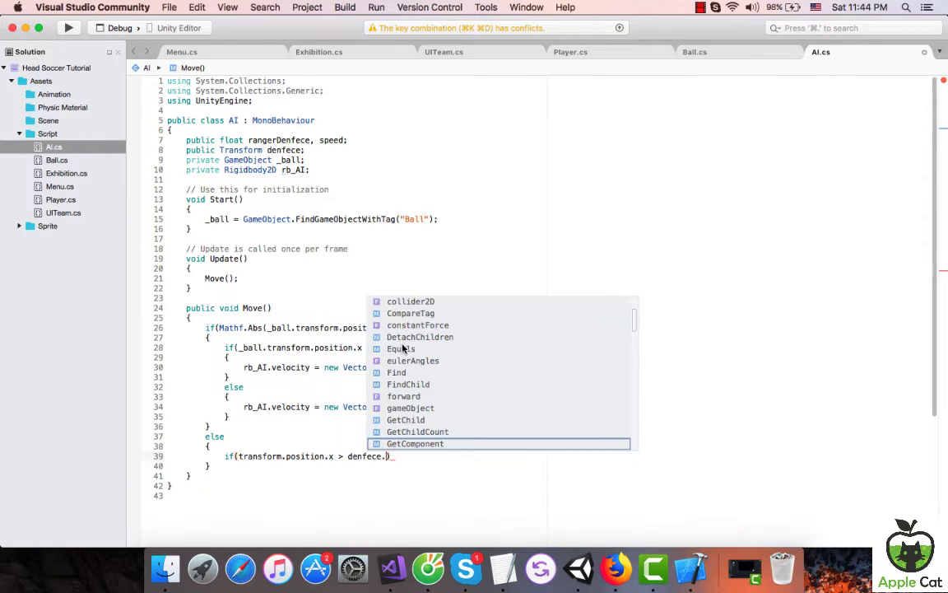
text(position.x))
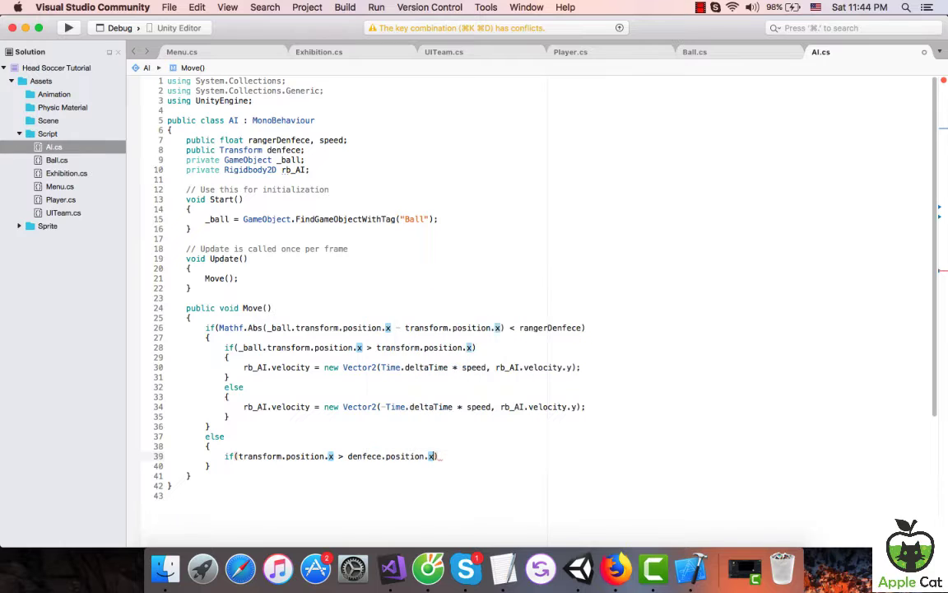
Give the new if a braced body holding the leftward velocity statement from line 34.
key(Return)
text({)
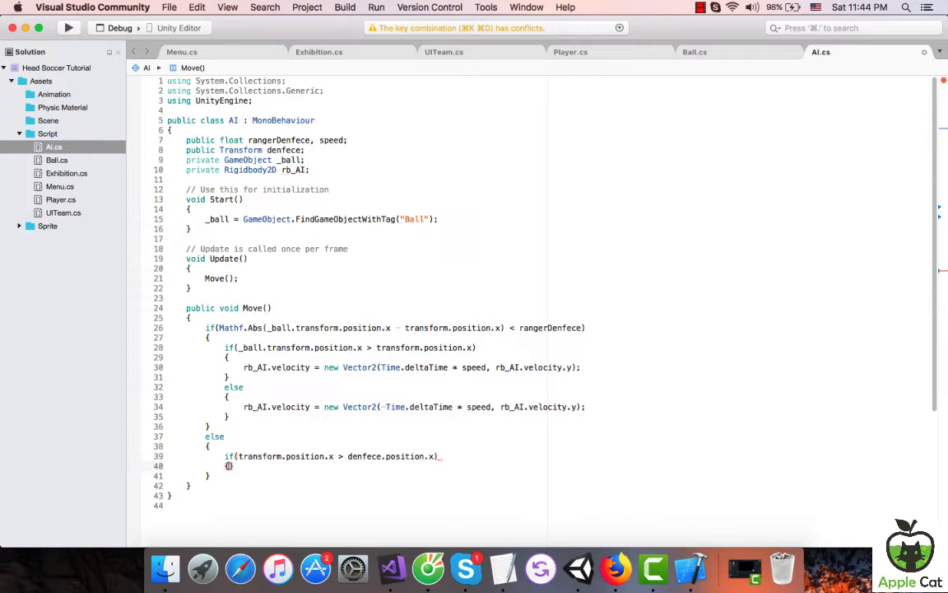
key(Return)
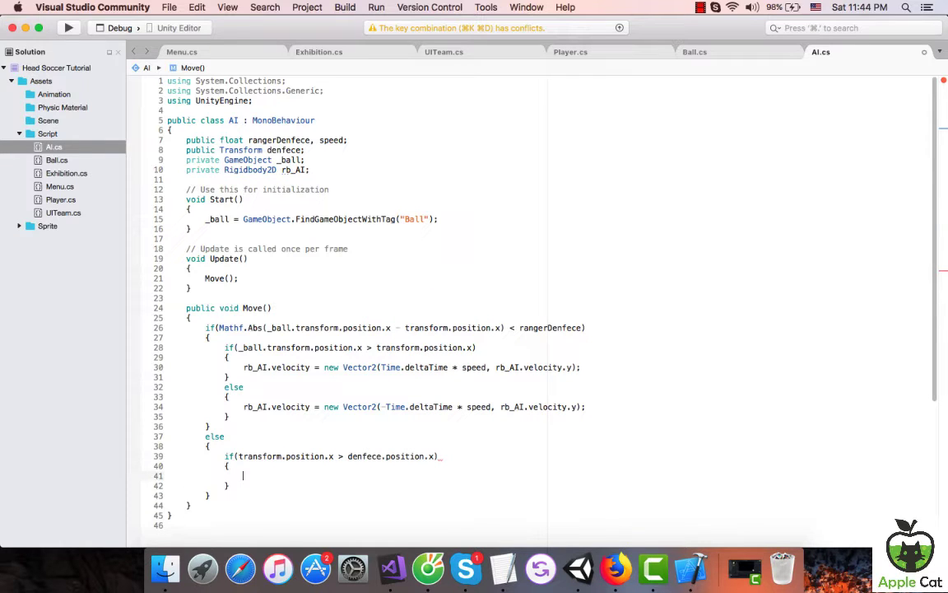
drag(242, 406, 586, 407)
key(super+c)
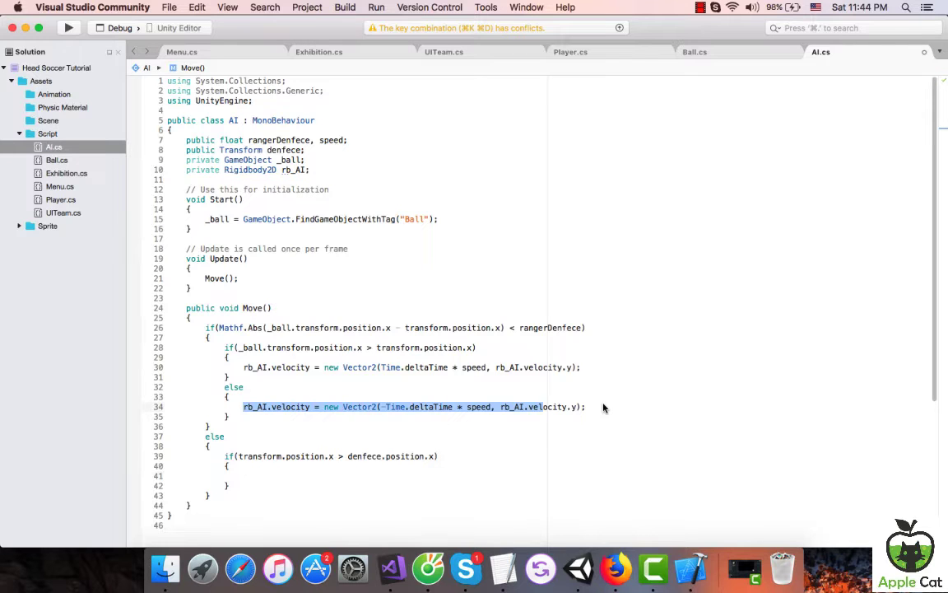
click(272, 482)
key(super+v)
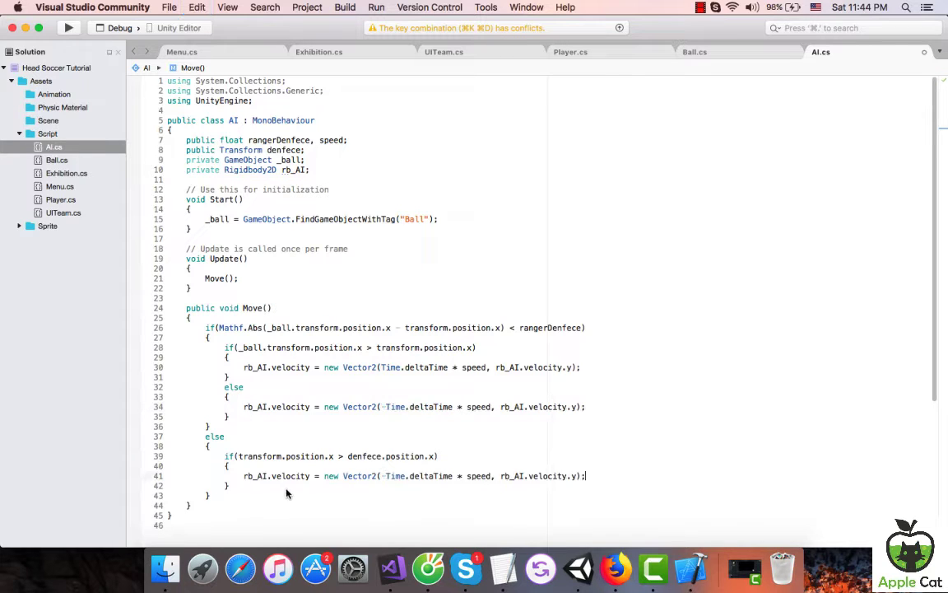
Add an else that sets rb_AI.velocity to new Vector2(0, rb_AI.velocity.y).
key(Return)
key(Return)
text({)
key(Return)
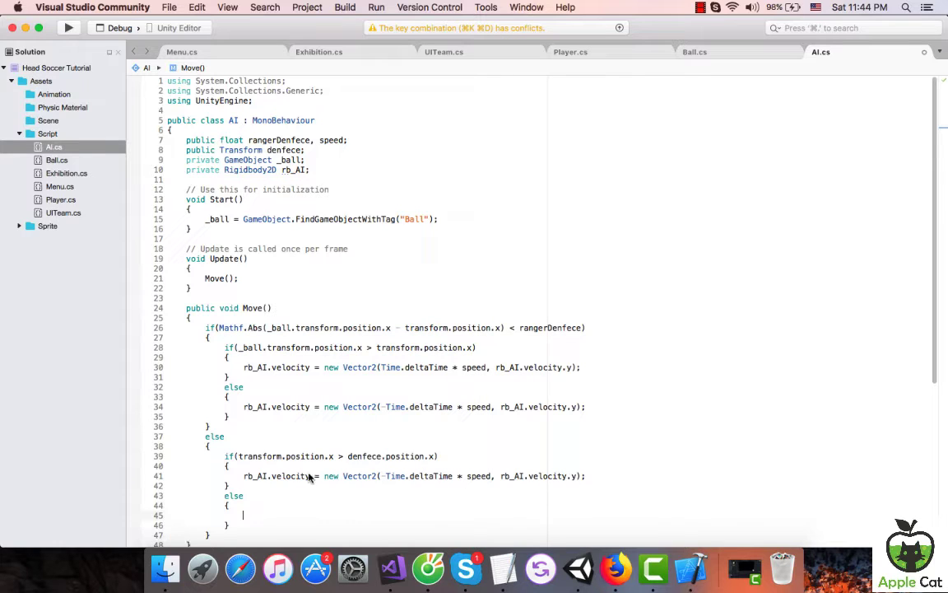
drag(243, 476, 586, 477)
scroll(577, 493, down, 5)
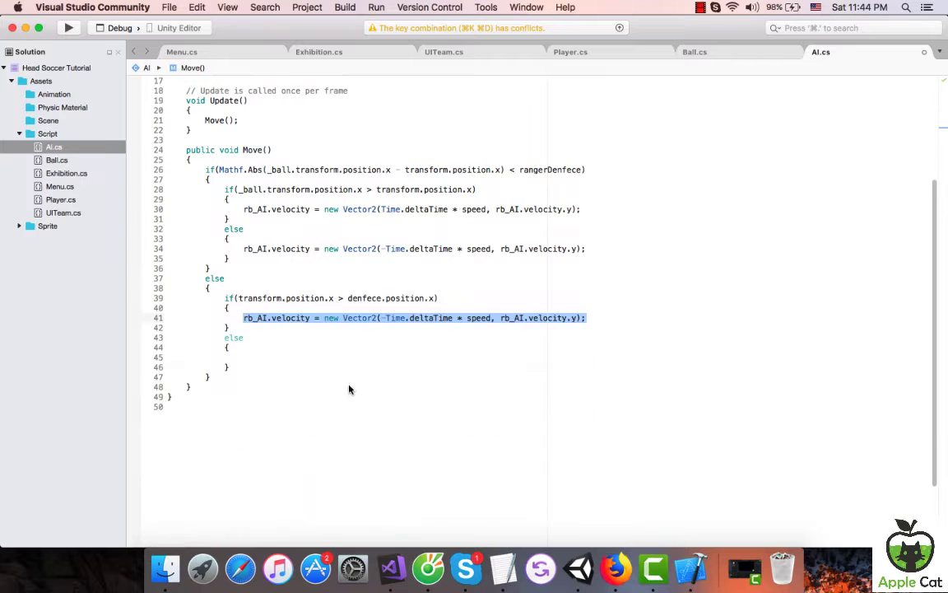
key(cmd+c)
click(360, 359)
key(cmd+v)
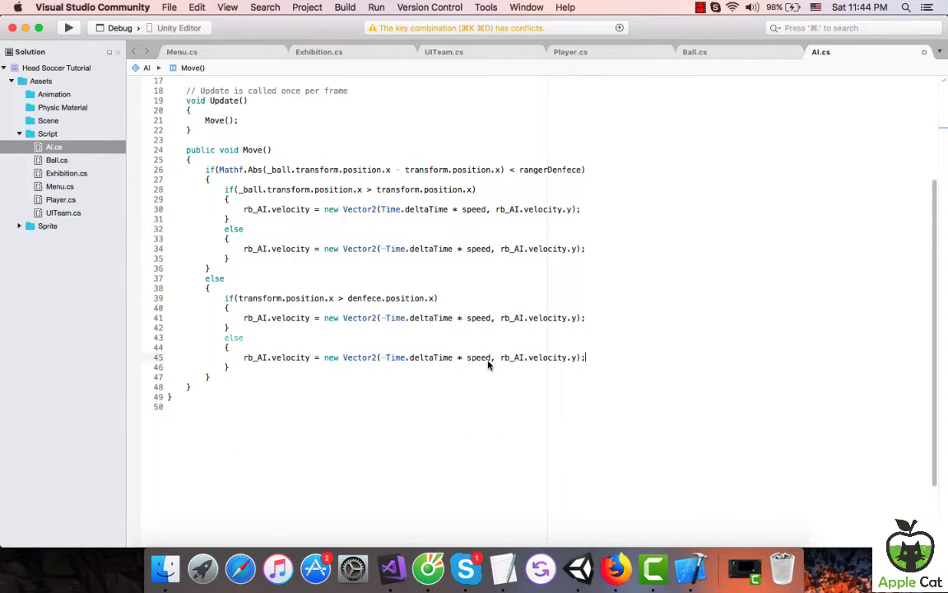
drag(492, 360, 384, 361)
text(0)
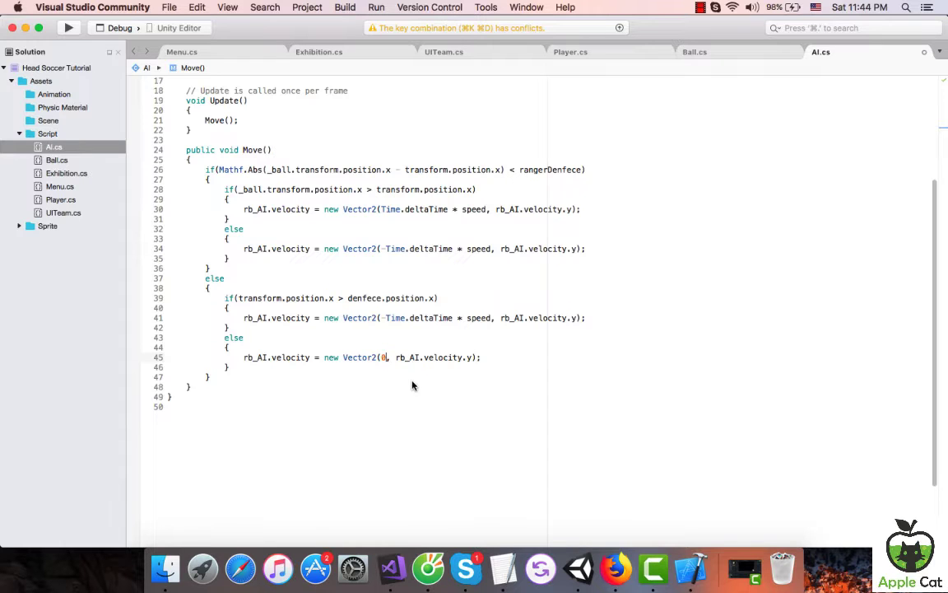
scroll(445, 414, up, 5)
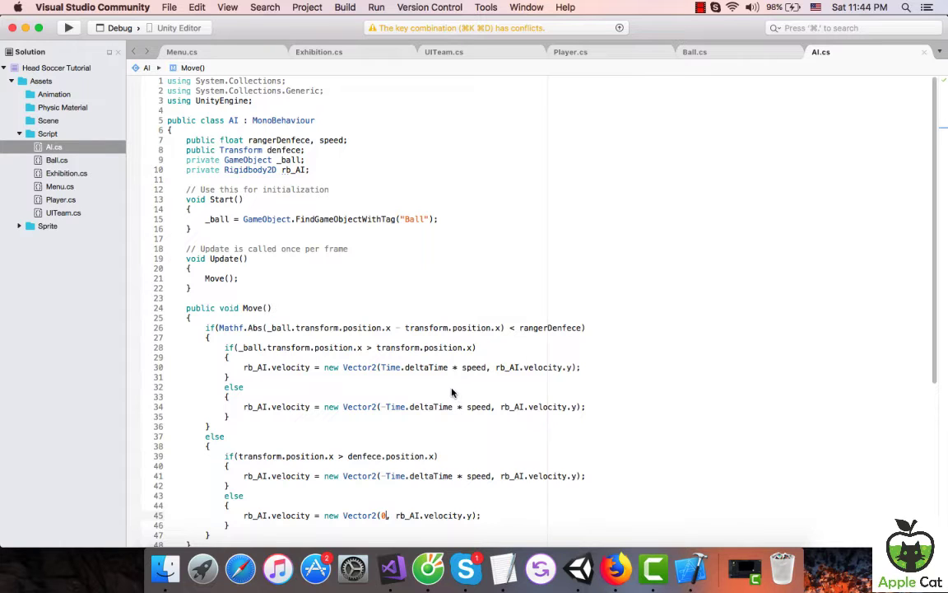
scroll(453, 394, down, 5)
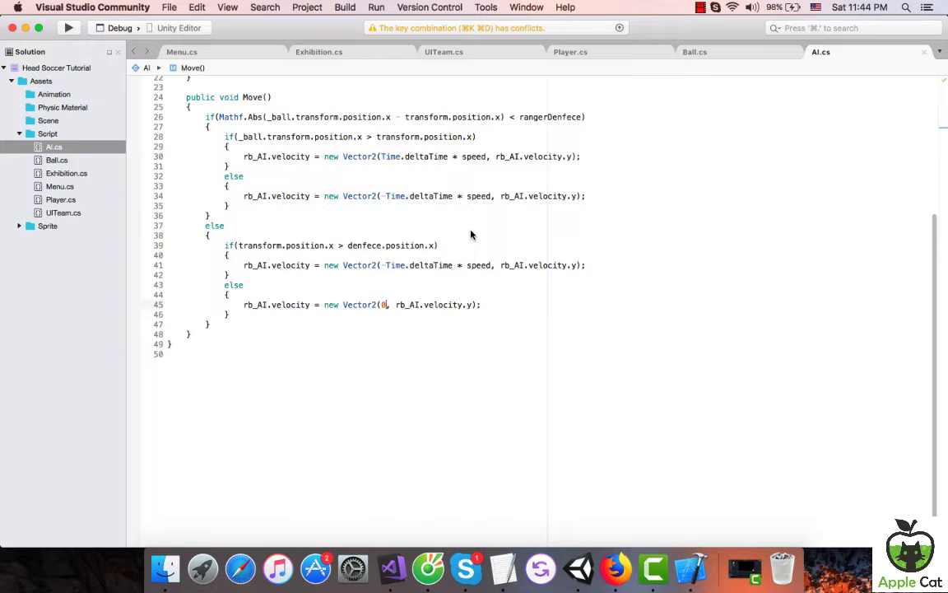
scroll(411, 400, up, 5)
scroll(409, 403, down, 4)
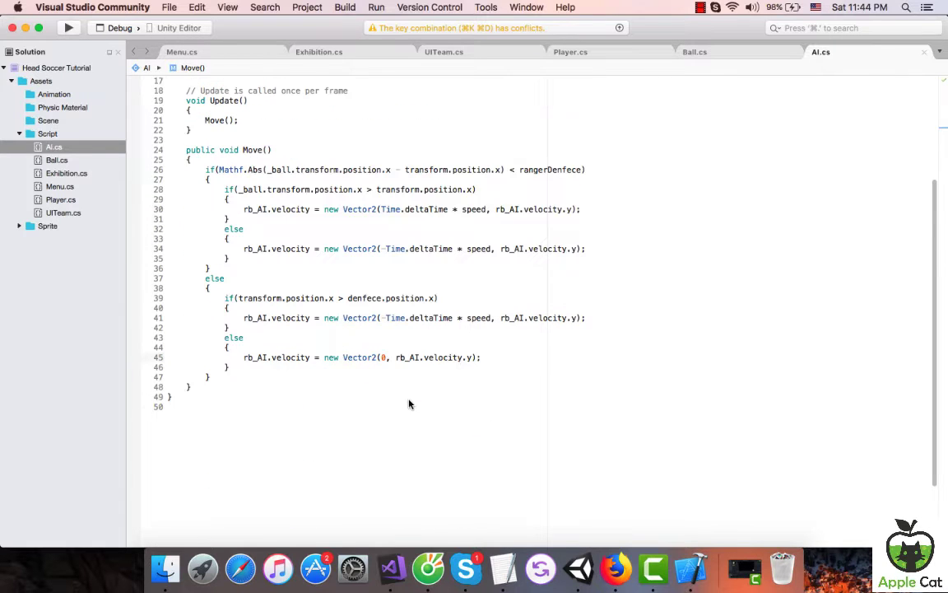
Select AI in Unity and give its AI script Ranger Denfece 5 and Speed 300.
click(578, 568)
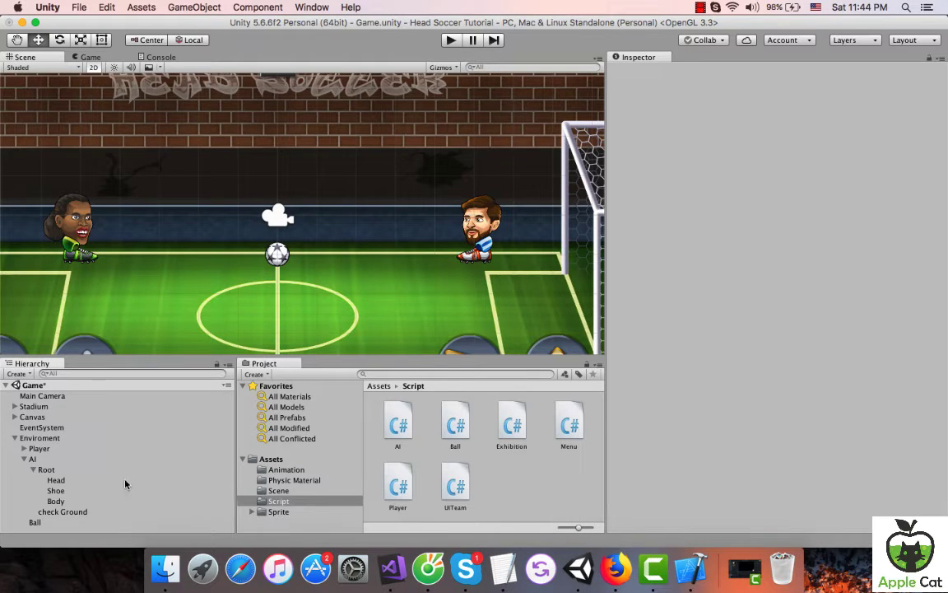
click(58, 459)
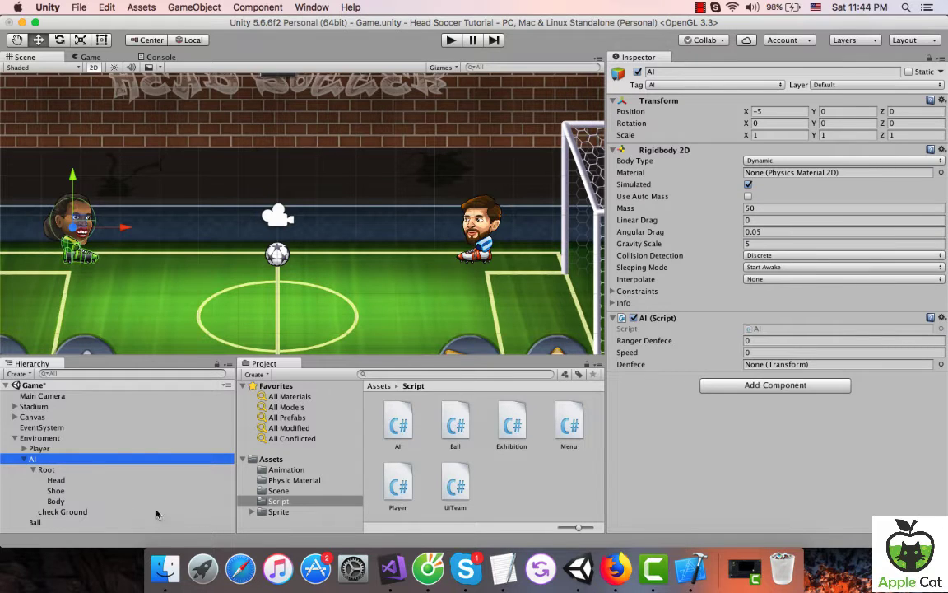
click(776, 339)
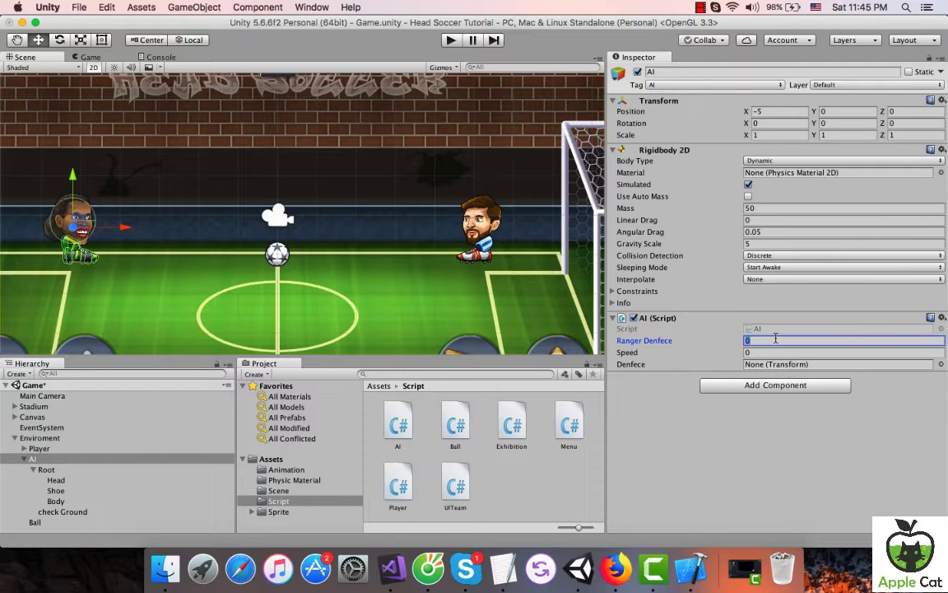
text(5)
click(772, 351)
text(300)
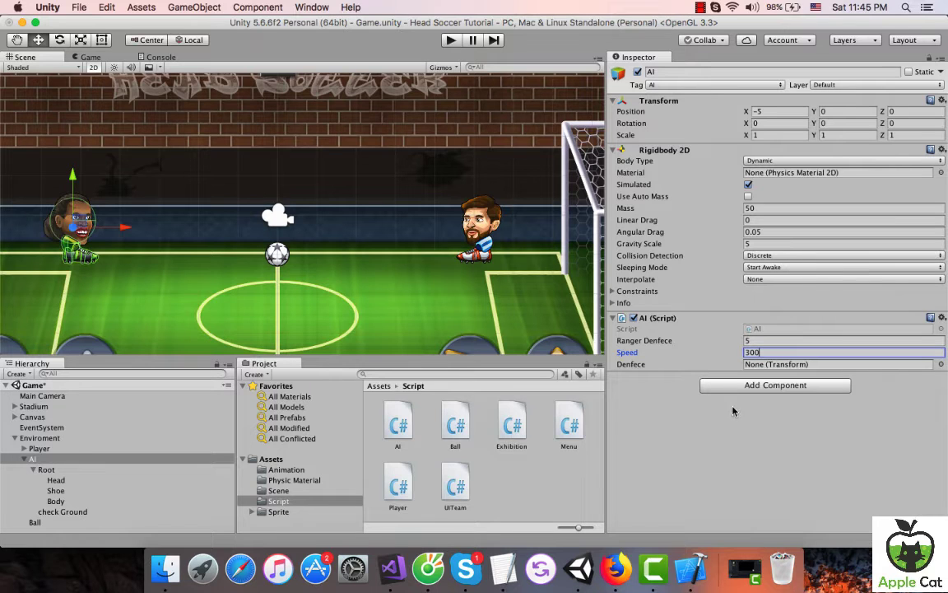
click(722, 416)
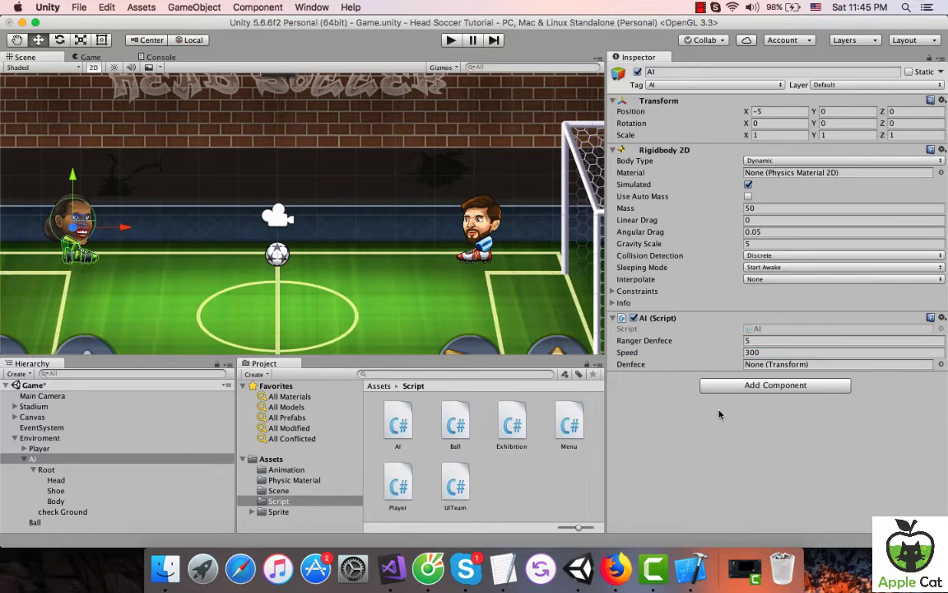
Create an empty game object in the Hierarchy and name it Denfece.
right_click(33, 440)
click(33, 439)
right_click(33, 438)
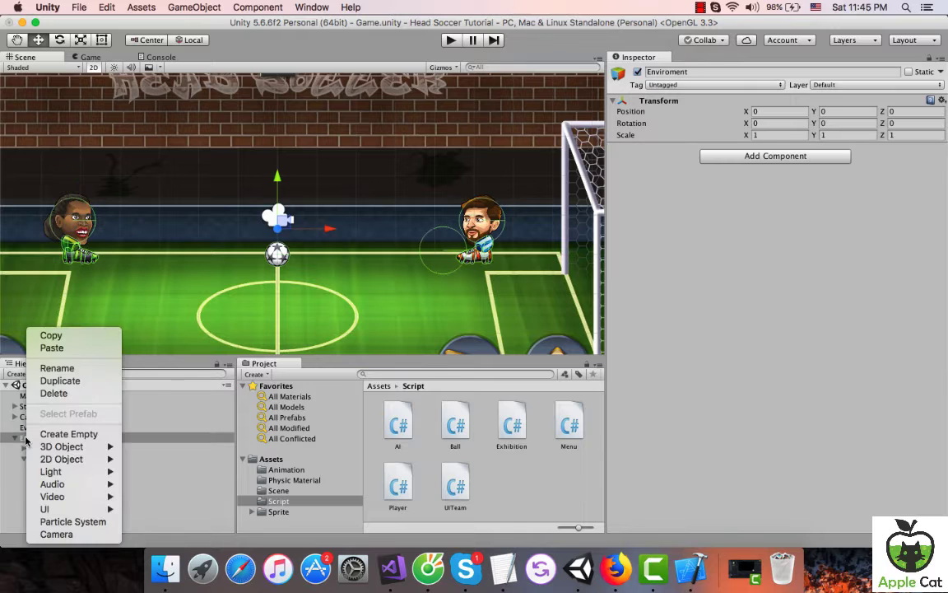
click(57, 434)
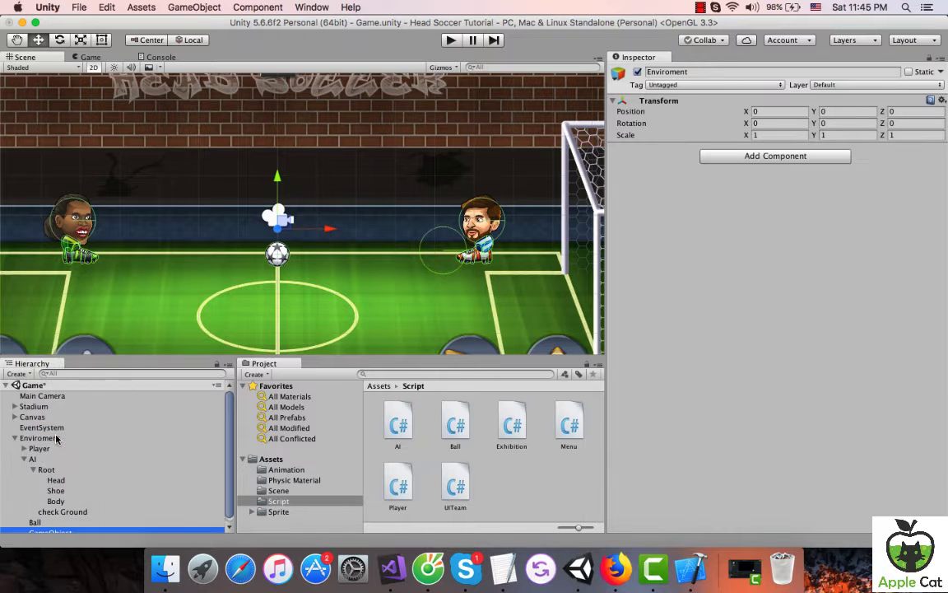
click(144, 528)
text(Denfece)
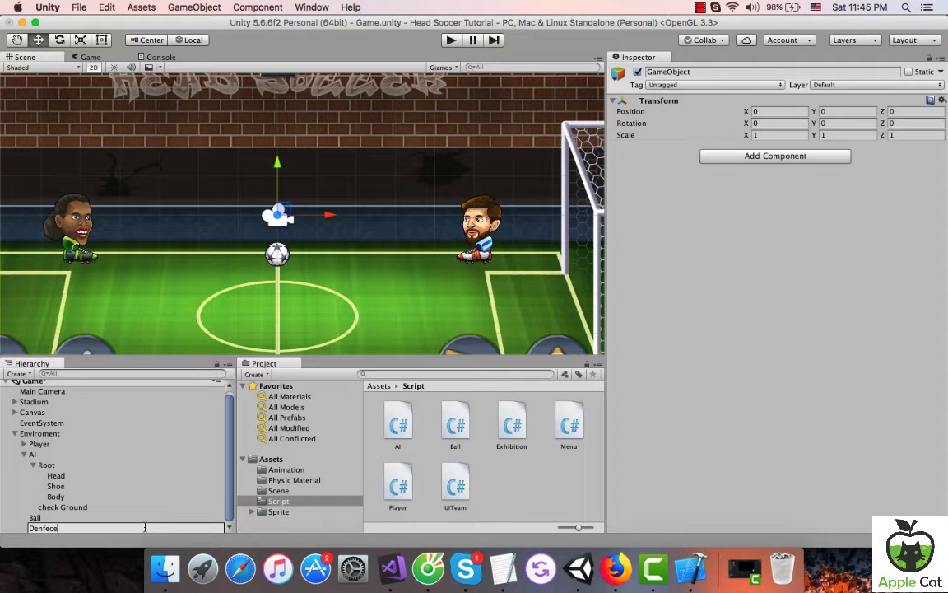
key(Return)
Set Denfece's Transform Position X to -6 and save the scene.
click(778, 114)
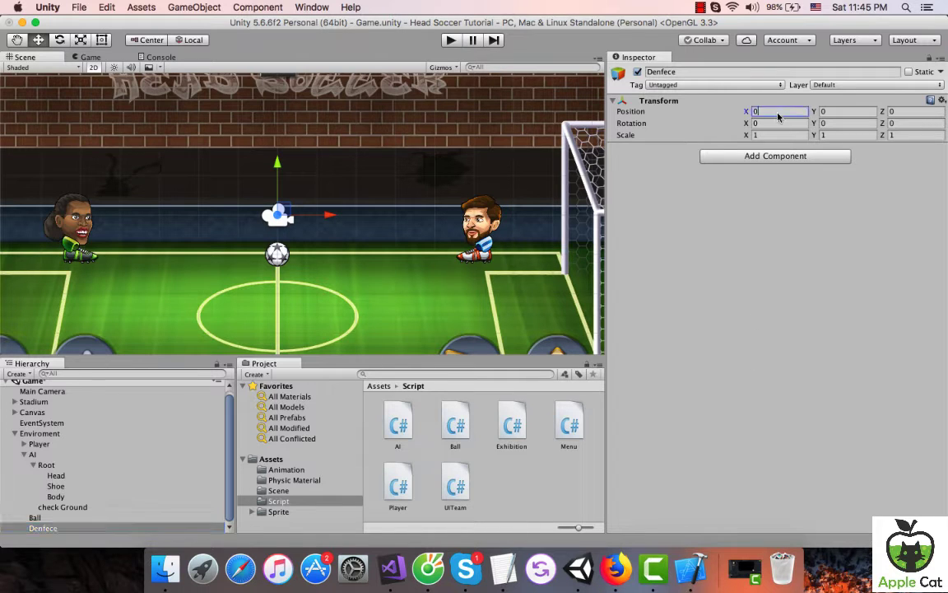
double_click(777, 113)
text(7)
scroll(204, 230, down, 3)
scroll(245, 255, down, 3)
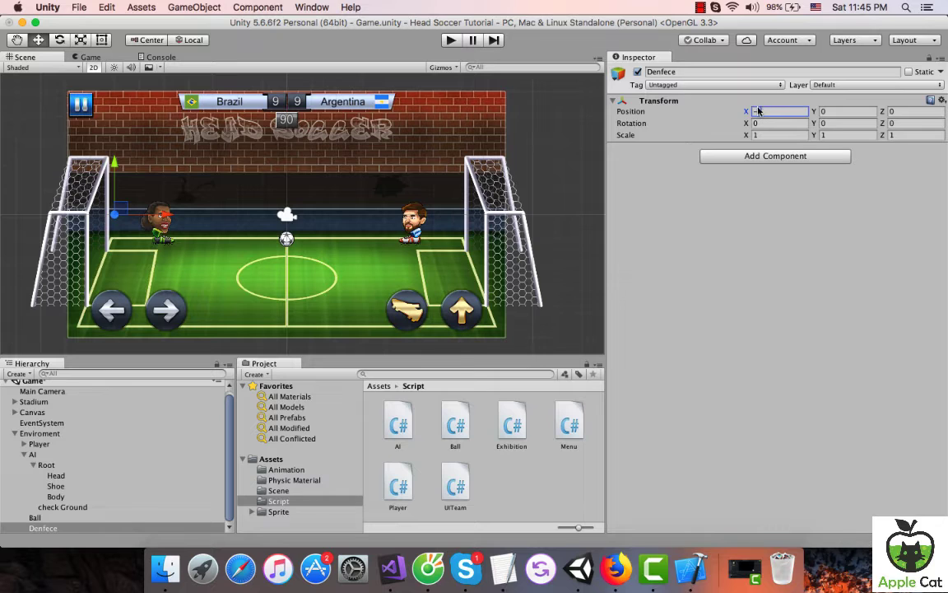
text(6)
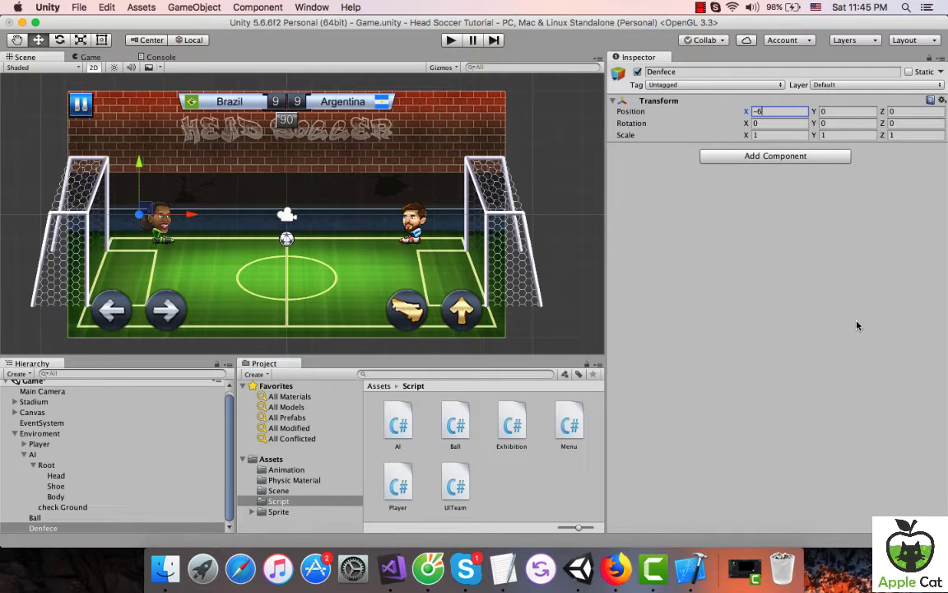
key(super+s)
Set AI's Ranger Denfece to 4, assign the Denfece Transform, and tag it AI.
click(32, 455)
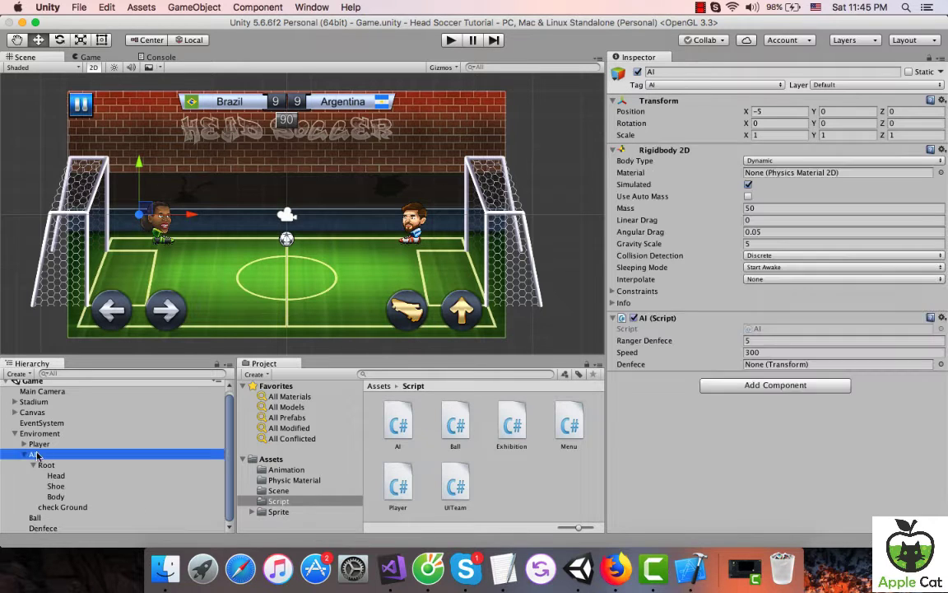
click(750, 341)
text(4)
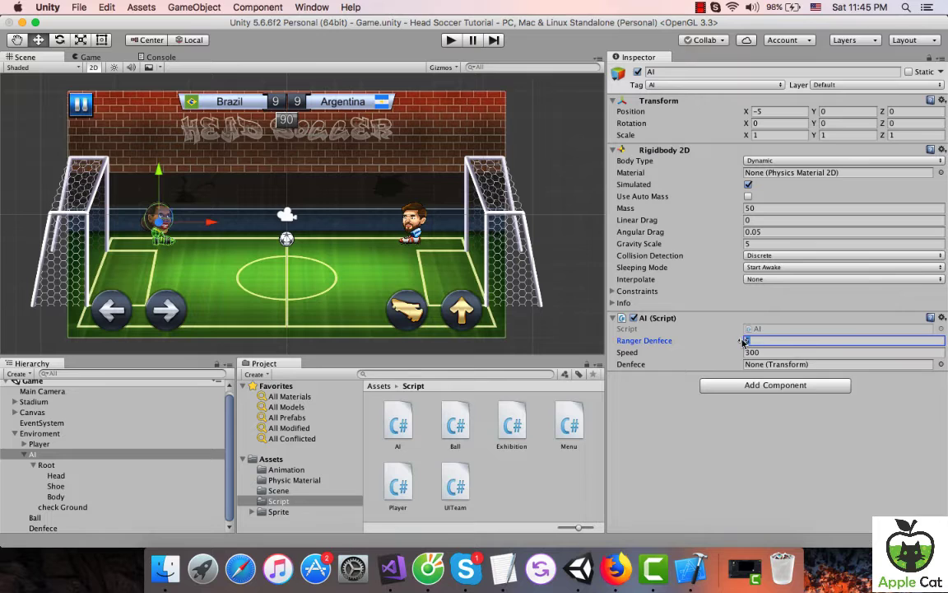
key(Return)
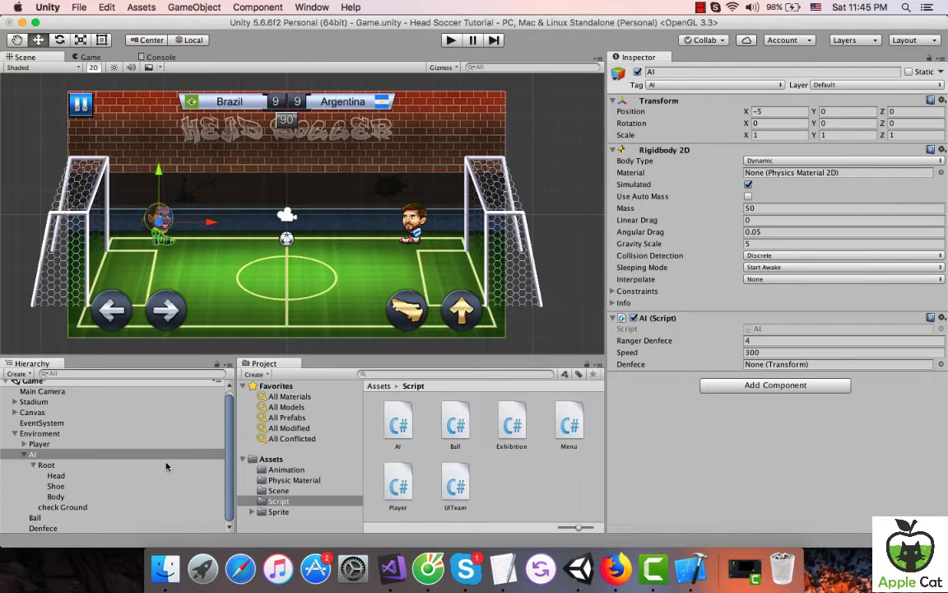
mouse_move(43, 528)
mouse_down()
mouse_move(747, 382)
mouse_move(773, 364)
mouse_up()
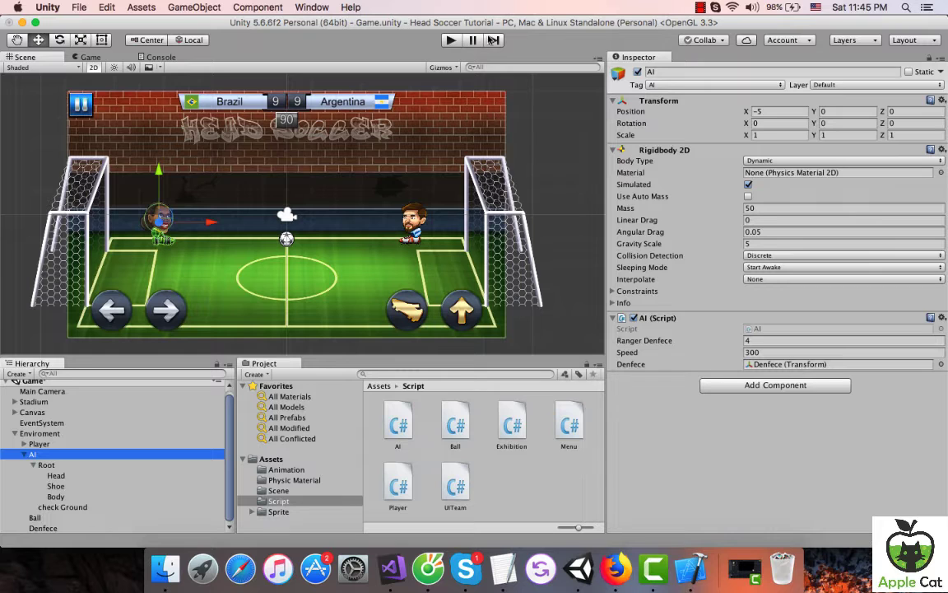
click(709, 85)
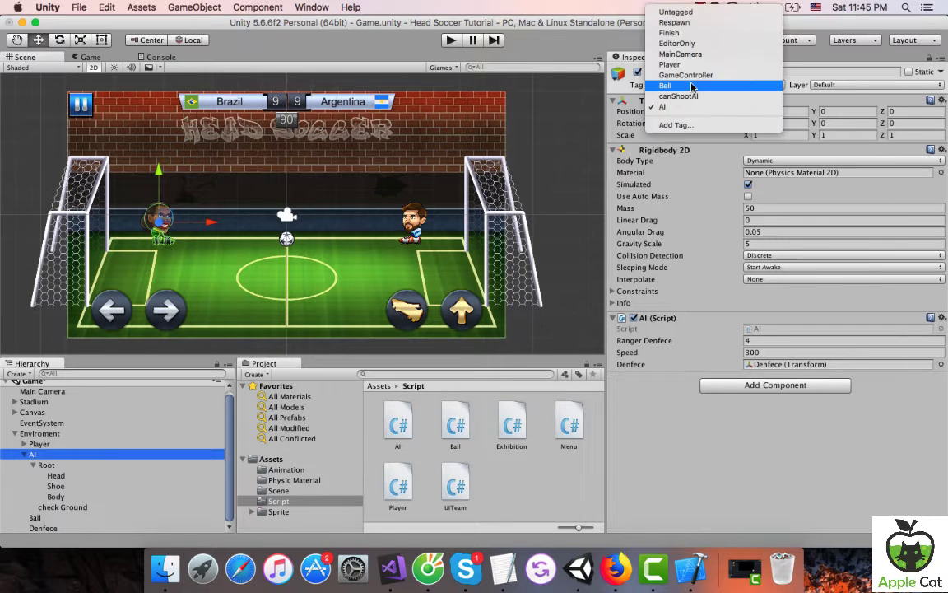
click(684, 100)
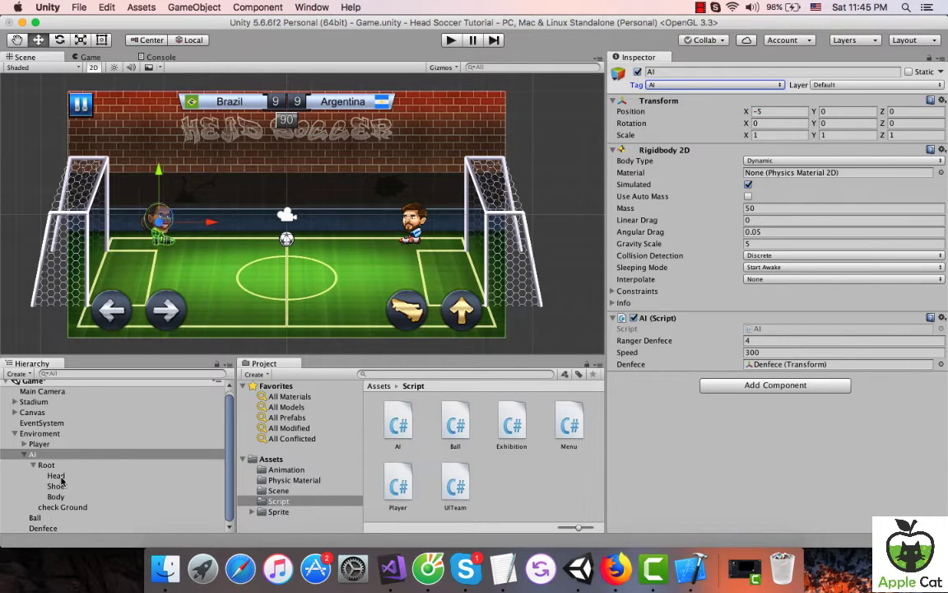
Play-test the match, note the AI's NullReferenceException, and return to AI.cs in Visual Studio.
click(451, 41)
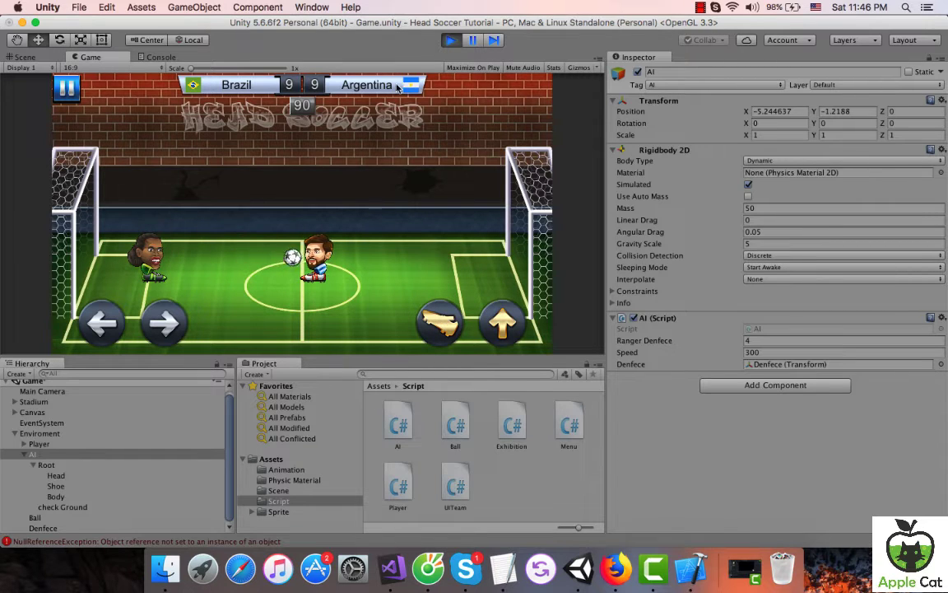
click(391, 568)
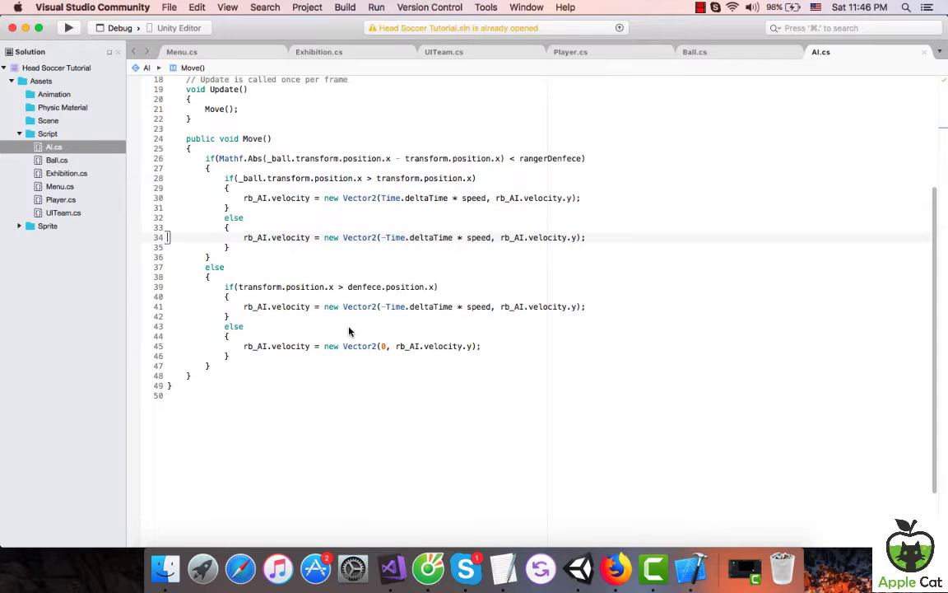
Open a new line in Start() below the _ball assignment on line 15.
double_click(291, 237)
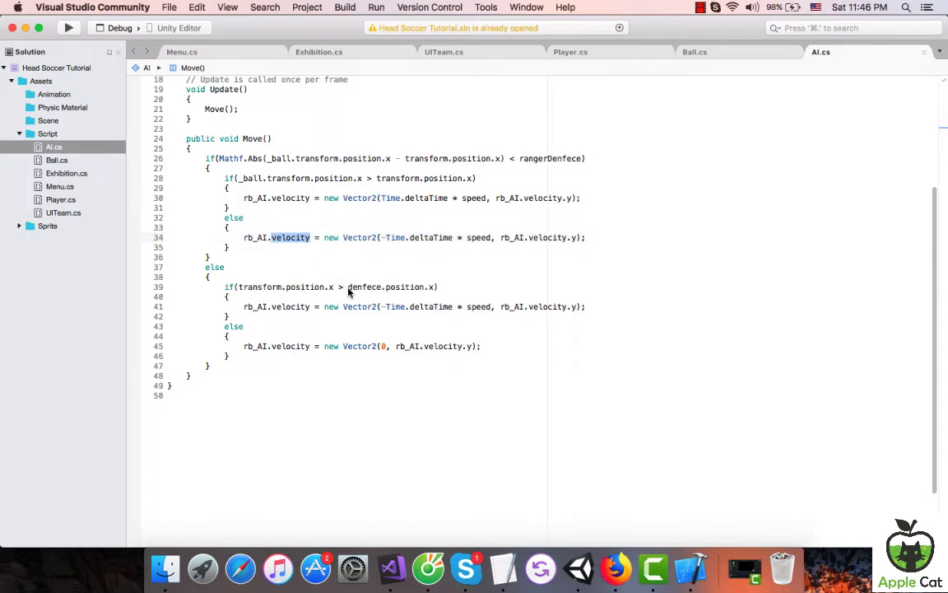
scroll(354, 313, up, 5)
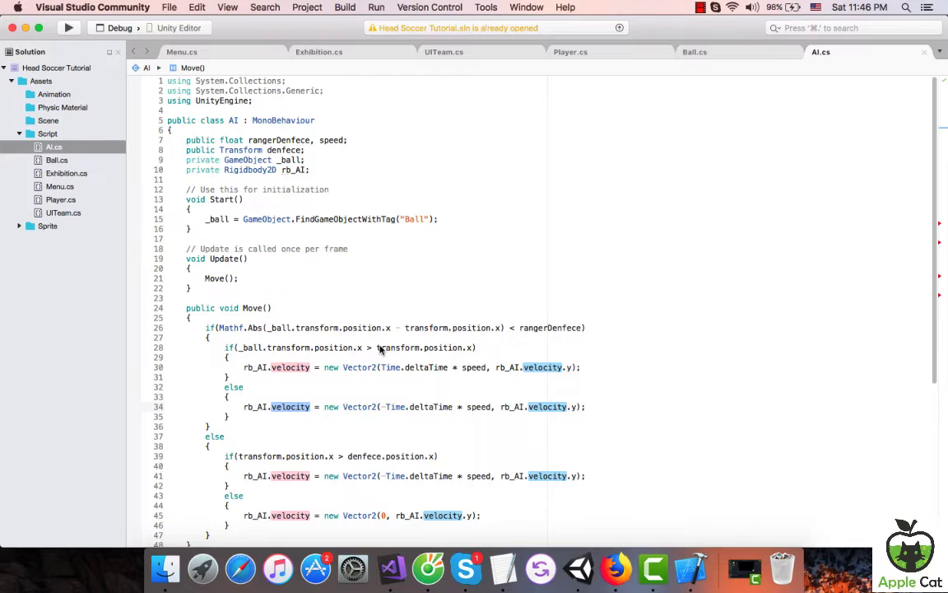
click(451, 219)
key(Return)
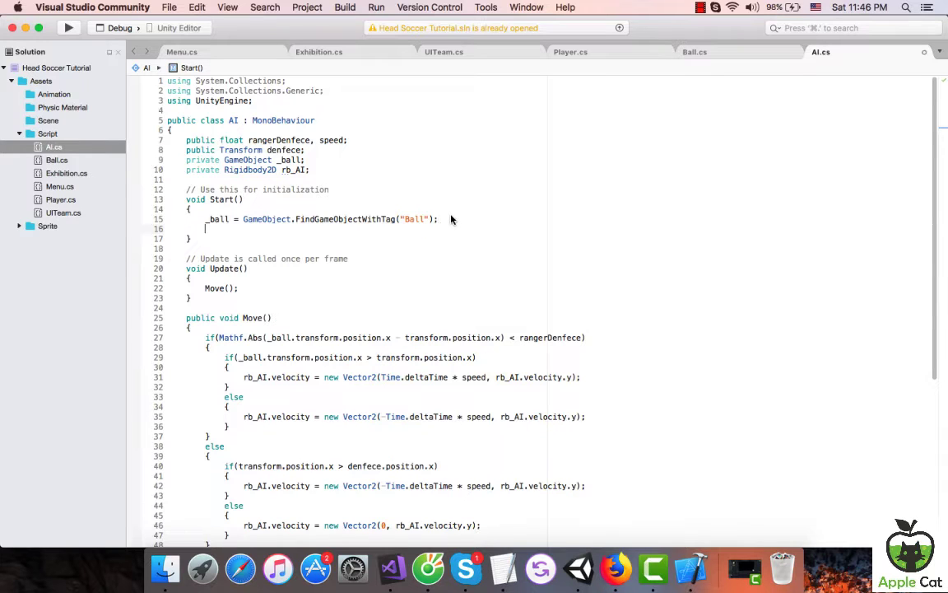
drag(205, 219, 453, 220)
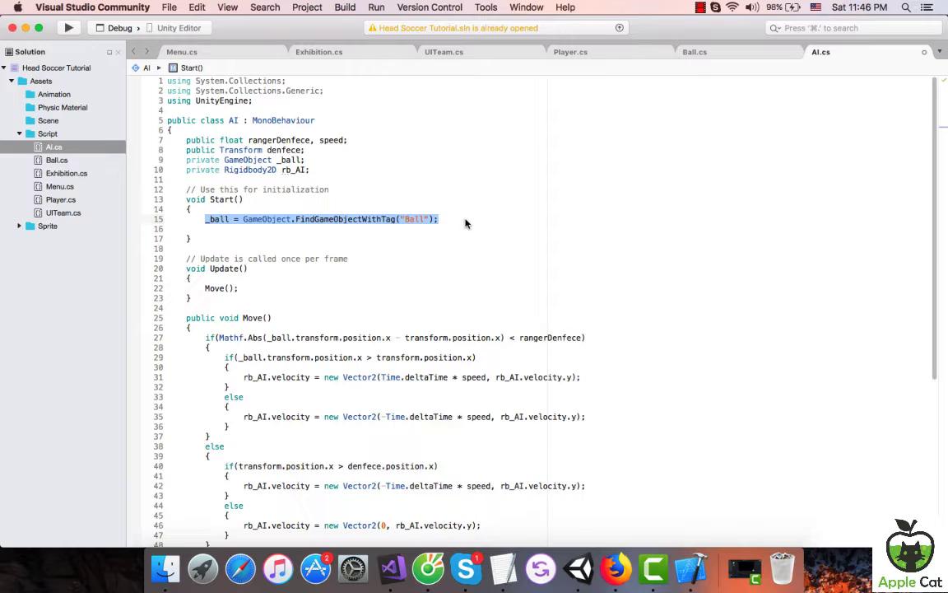
click(454, 220)
key(Return)
Write rb_AI = GetComponent<Rigidbody2D>(); there with autocomplete.
text(_)
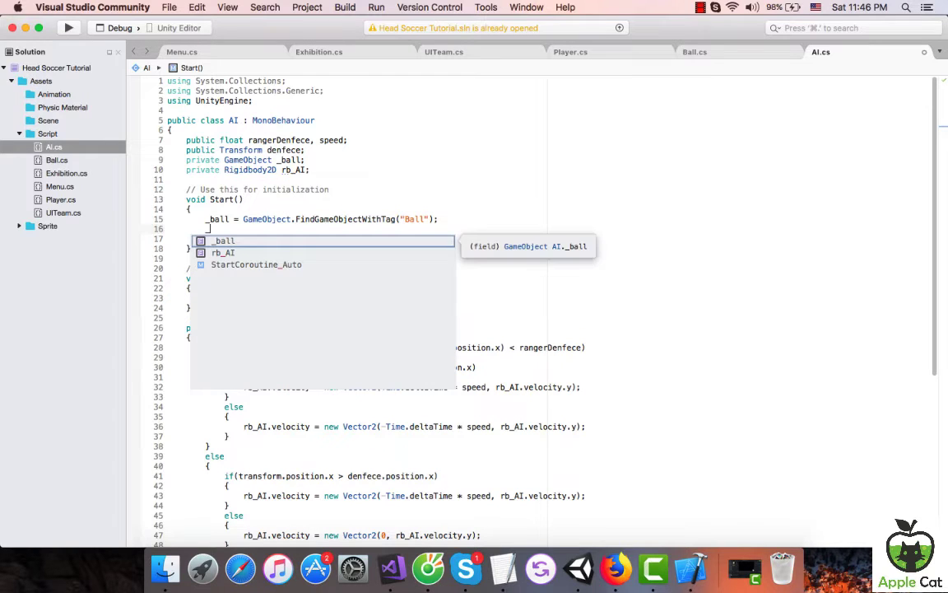
key(Return)
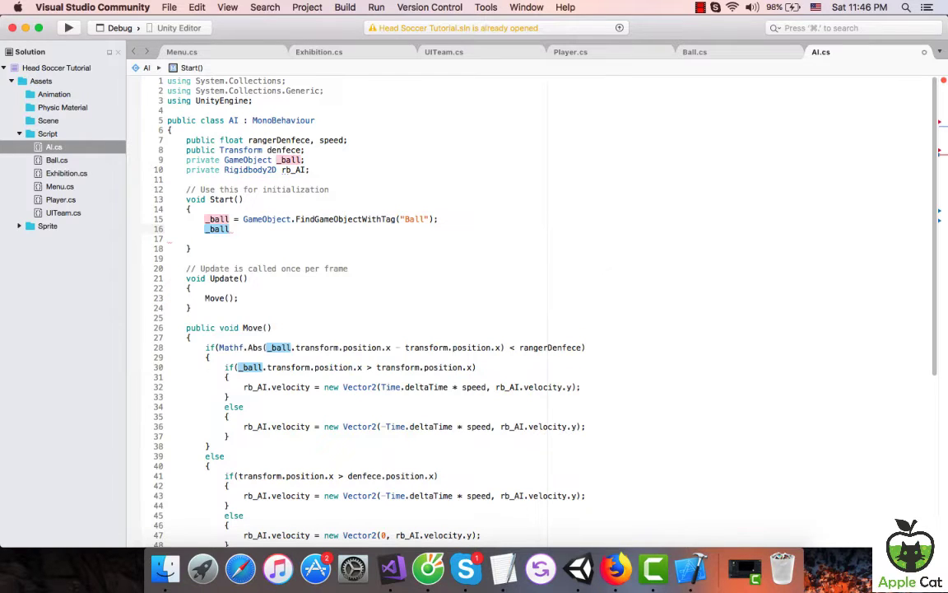
key(BackSpace)
key(BackSpace)
key(BackSpace)
text(rb)
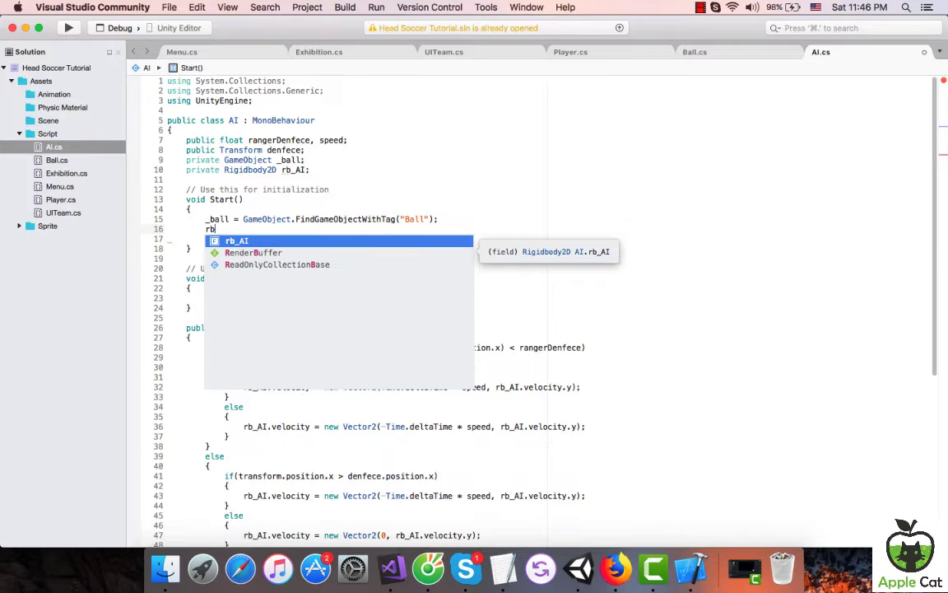
key(Return)
text(= g)
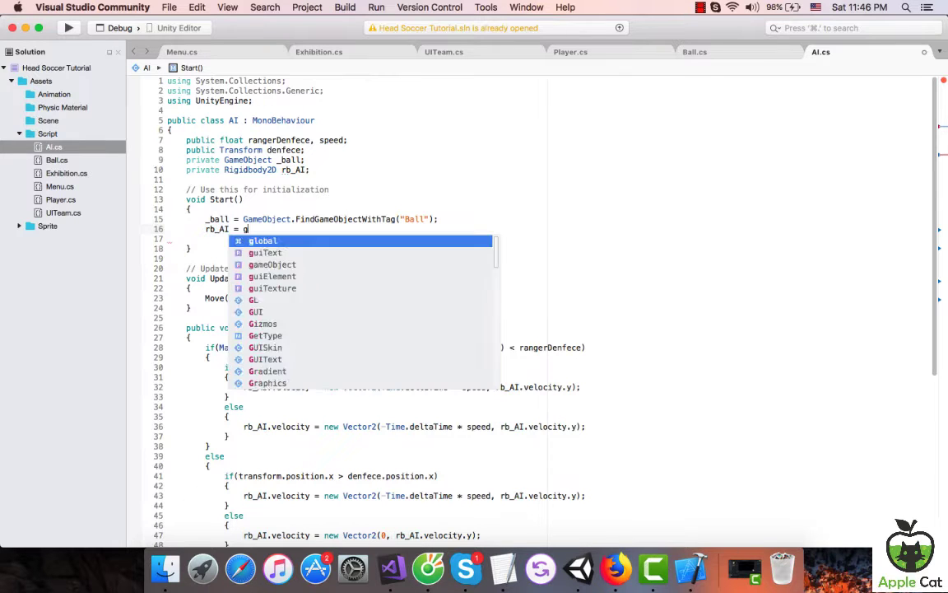
text(et)
key(Down)
key(Down)
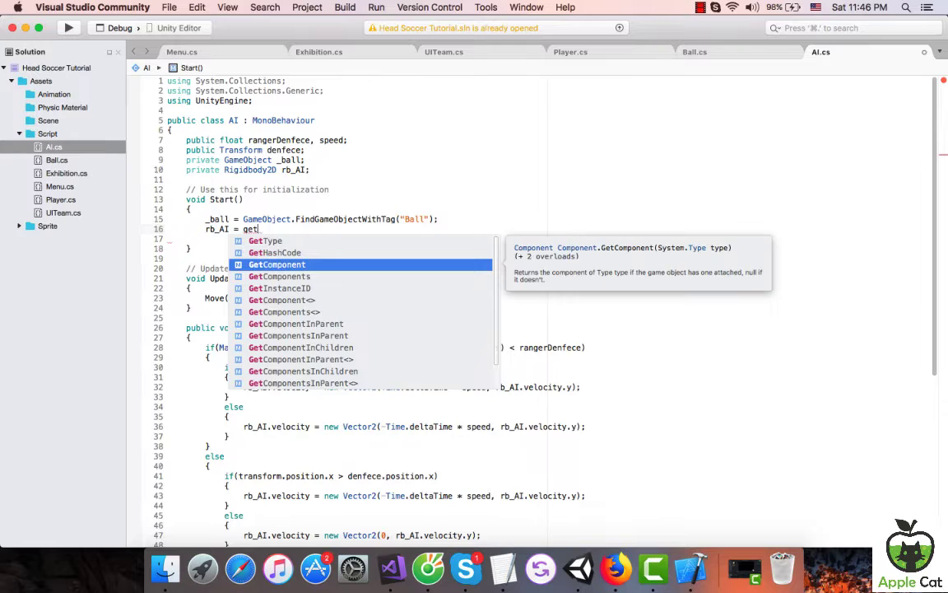
key(Return)
text(<rig)
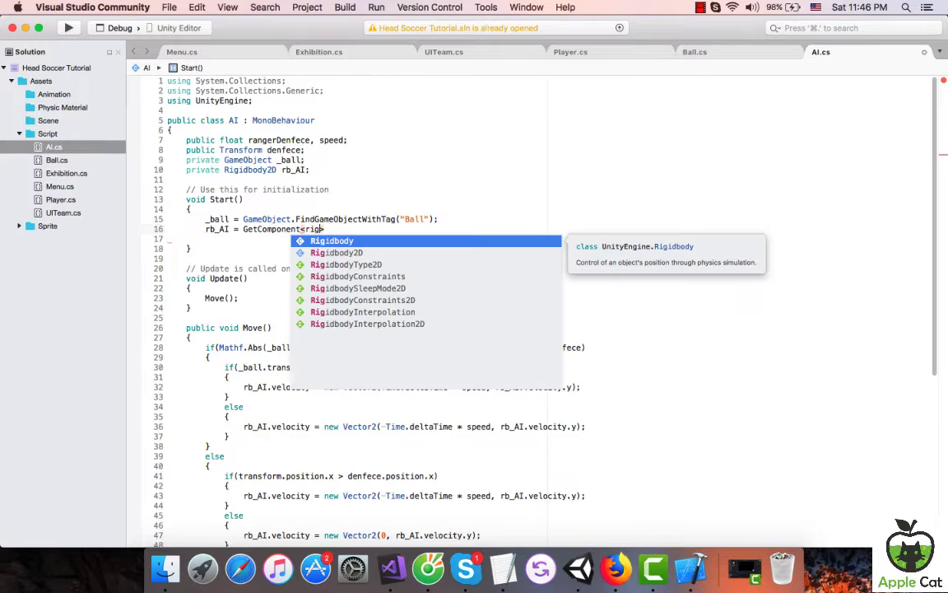
key(Down)
key(Return)
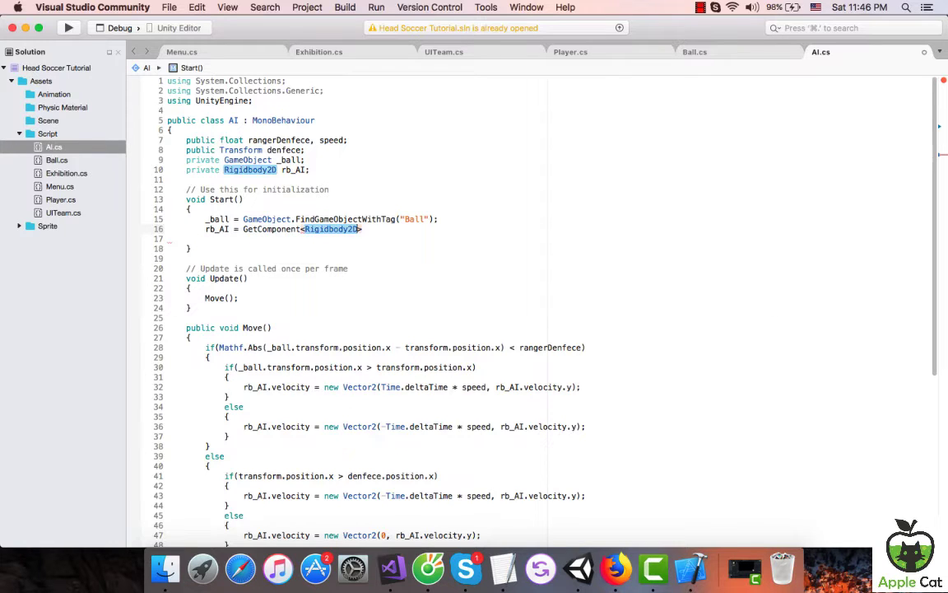
text(();)
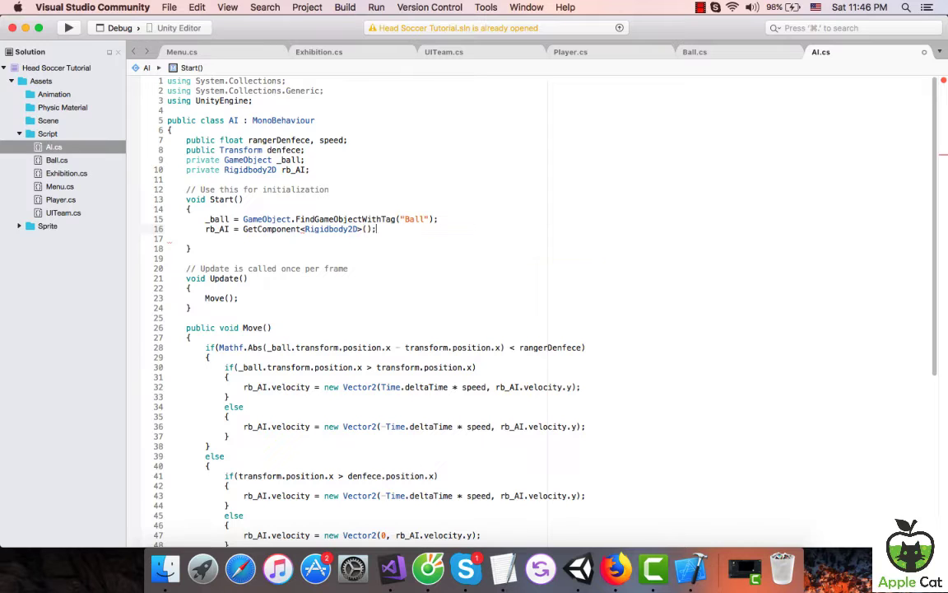
Replay the match in Unity with Cmd+P to confirm the AI now chases the ball.
click(583, 569)
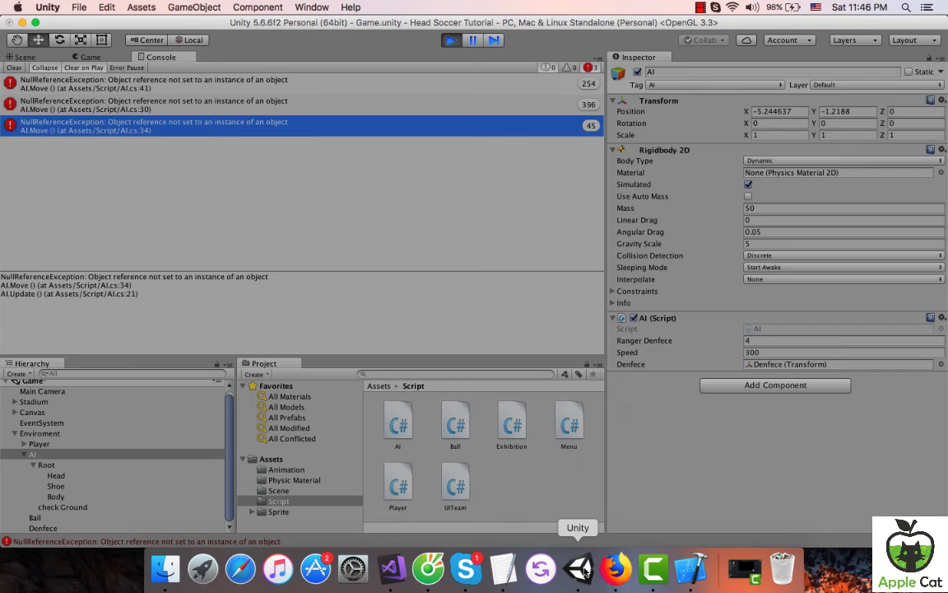
click(446, 43)
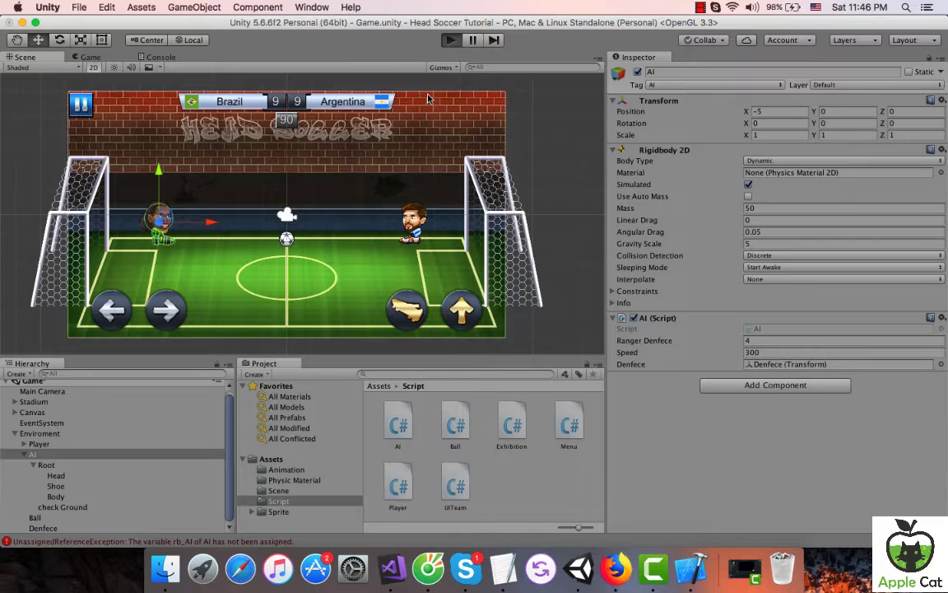
key(super+p)
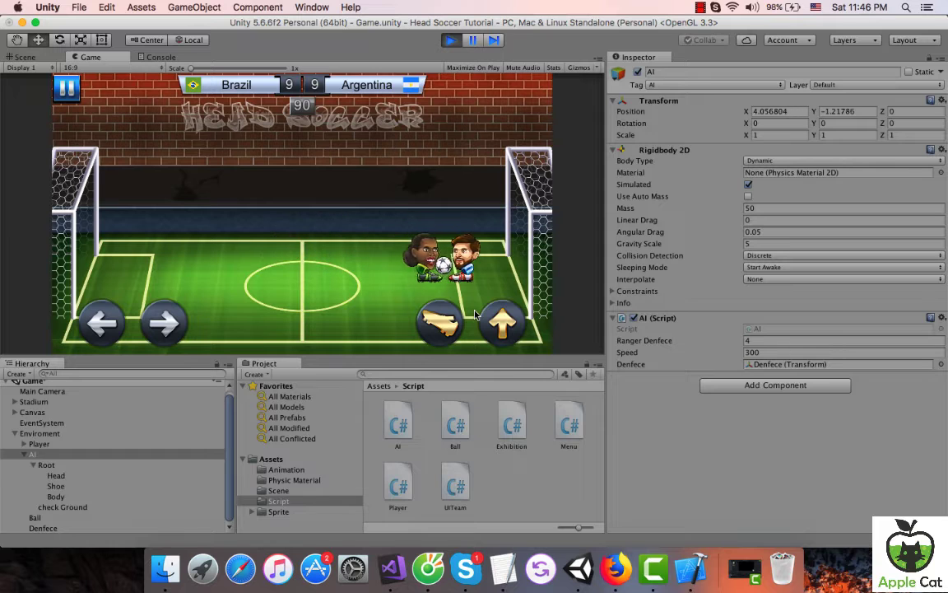
key(super+p)
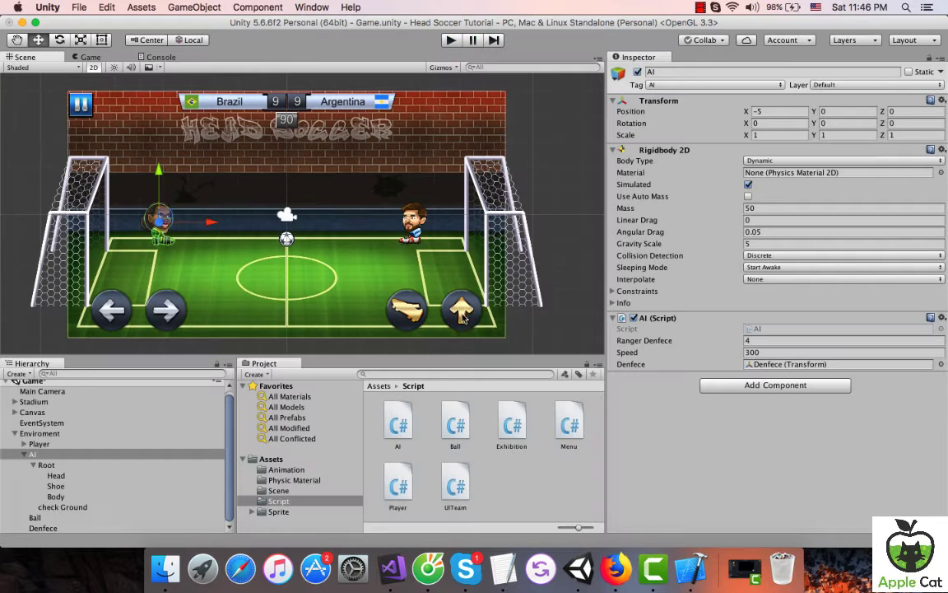
Add an indented 'shoot' item under the AI actions in the to-do notes.
click(392, 568)
click(503, 568)
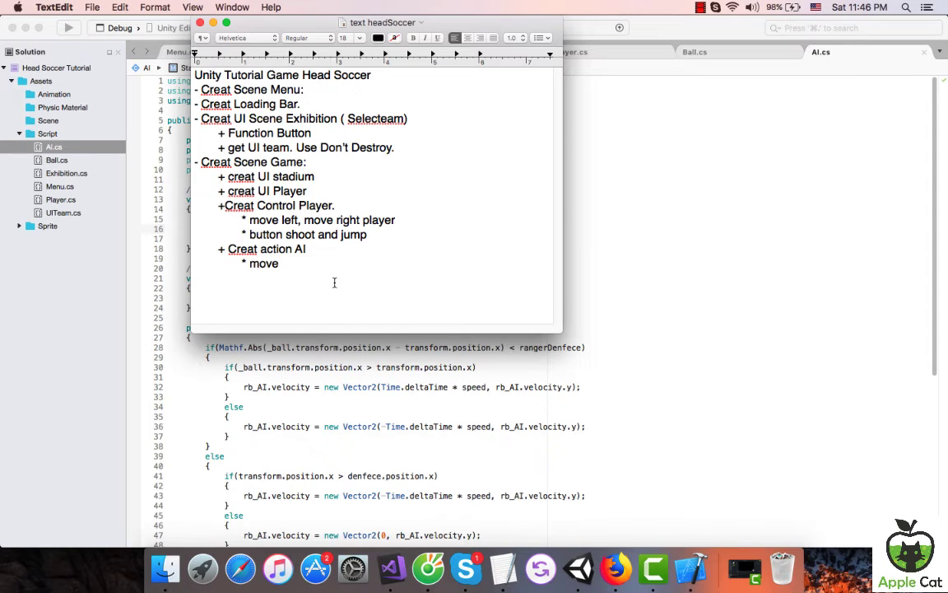
key(Return)
key(Tab)
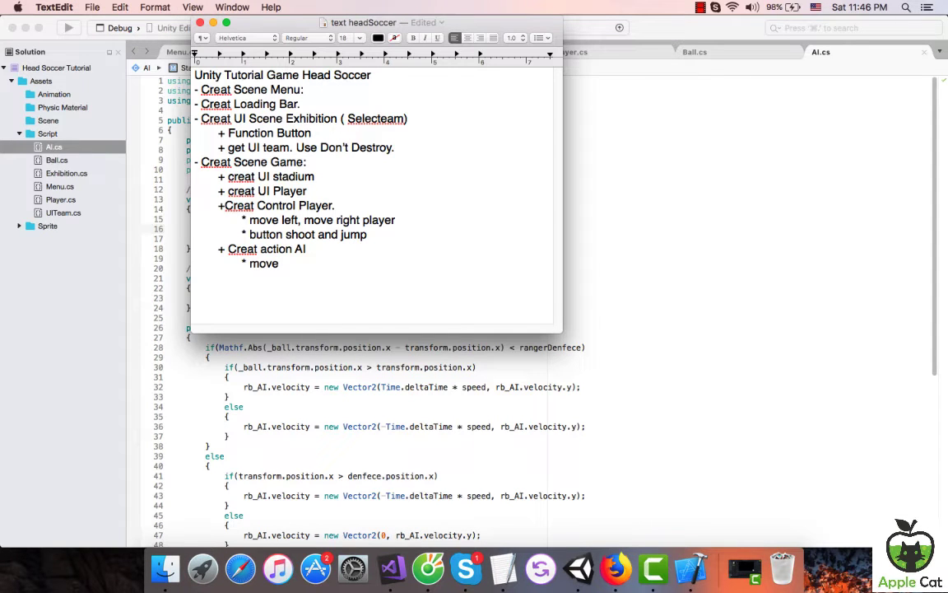
text(shoot)
Add an empty public void Shoot() method after Move() in AI.cs.
click(679, 295)
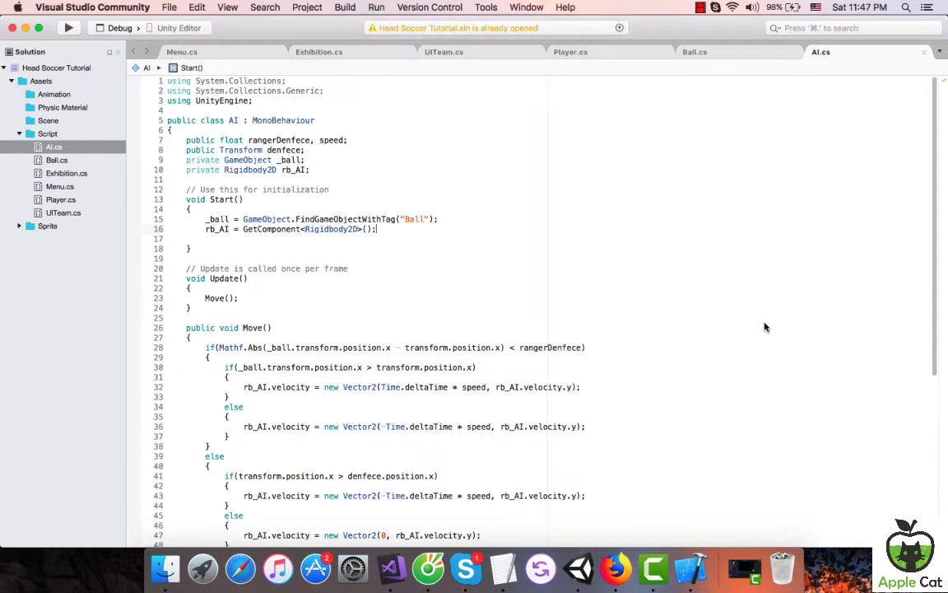
scroll(586, 334, down, 5)
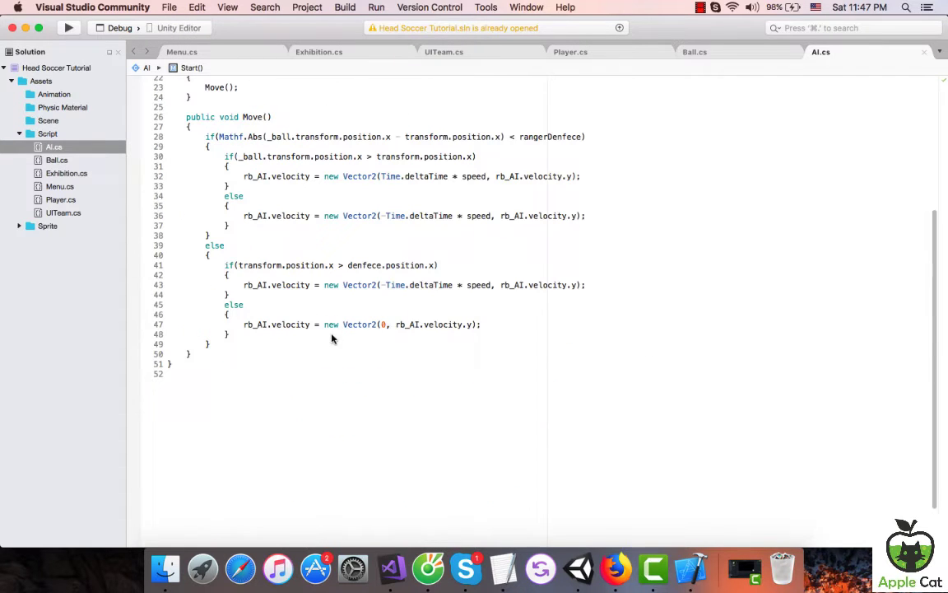
click(225, 355)
key(Return)
key(Return)
text(pu)
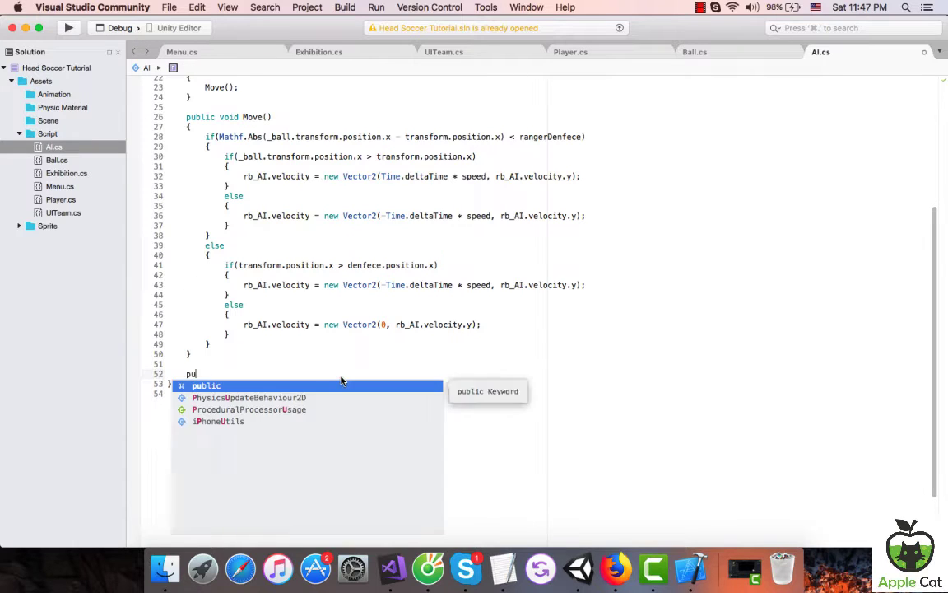
text(blic void Sh)
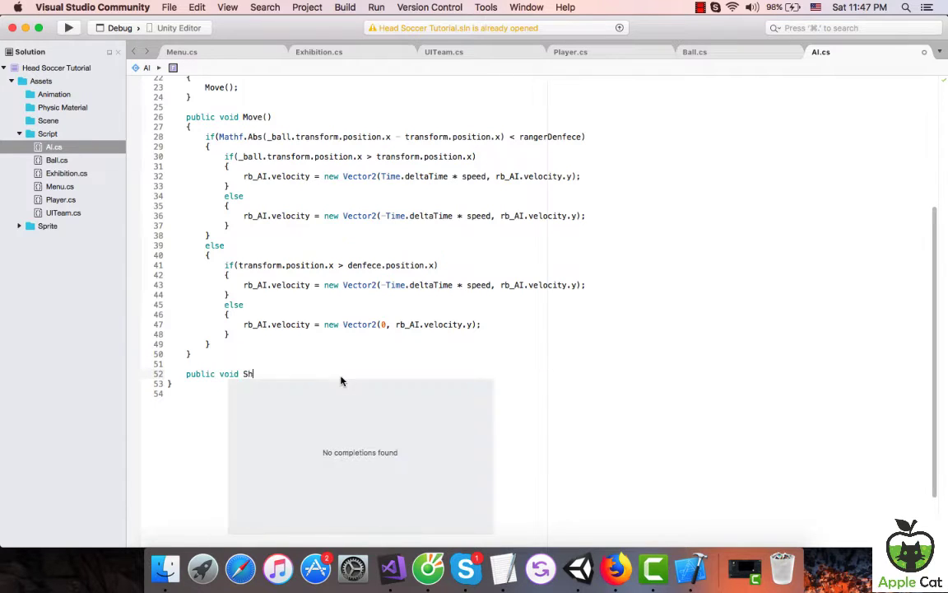
text(oot())
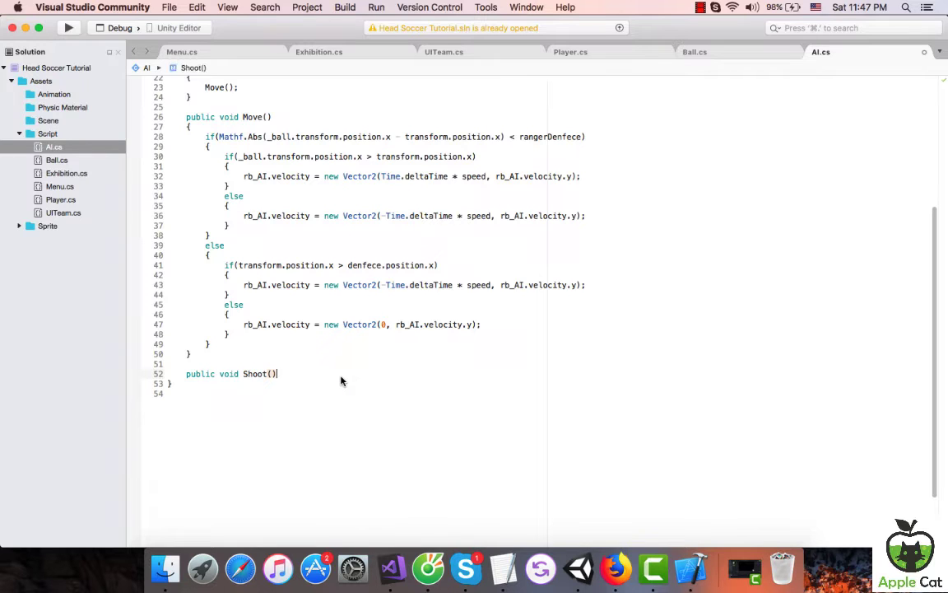
key(Return)
key(Return)
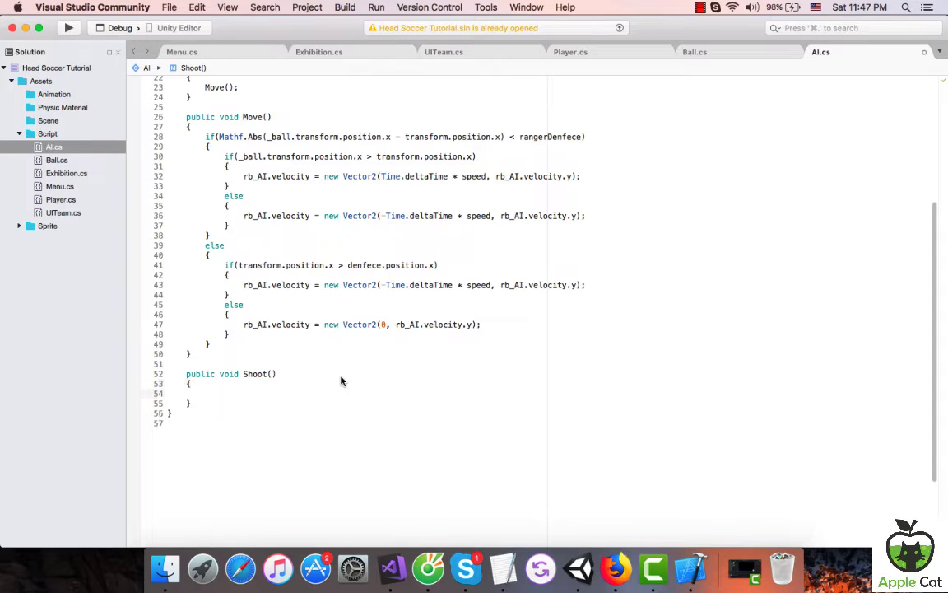
scroll(313, 368, up, 5)
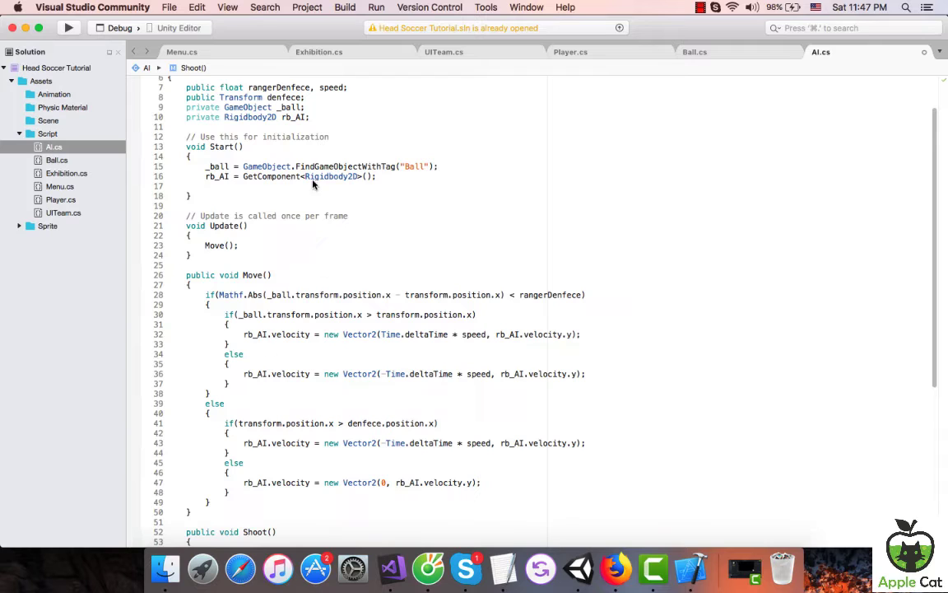
Declare a public bool canShootAI field after the rb_AI declaration.
click(310, 116)
key(Return)
text(p)
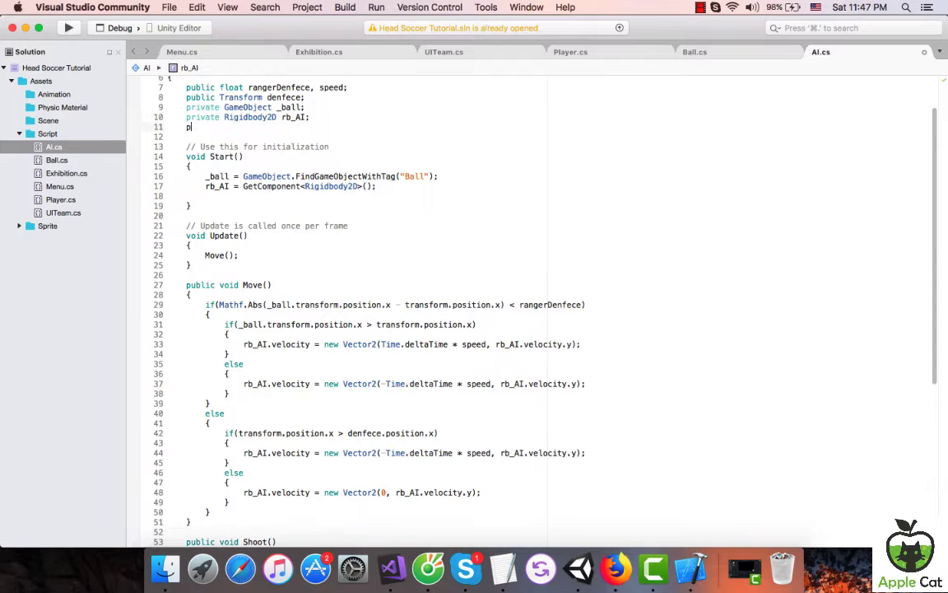
text(ublic bl)
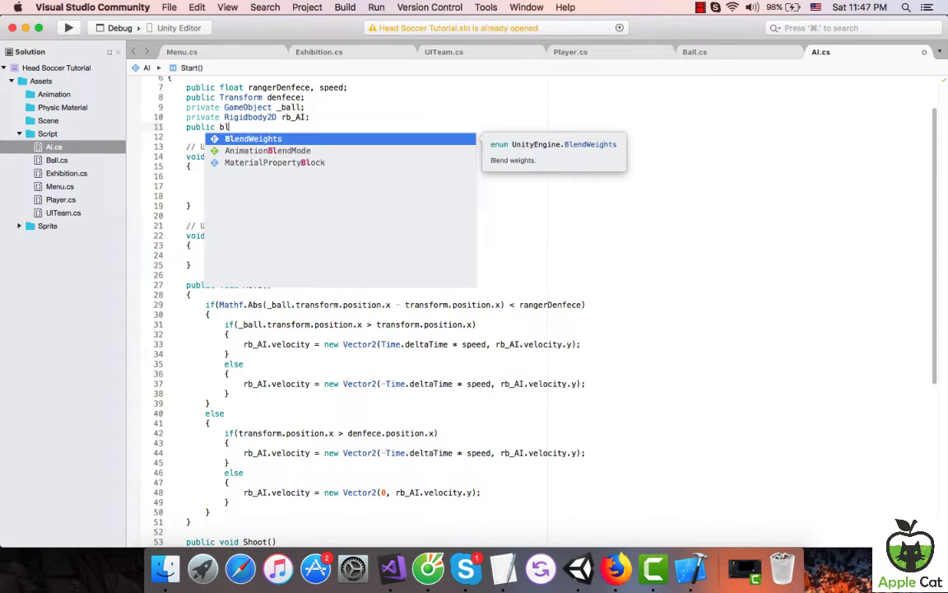
key(BackSpace)
text(a)
key(BackSpace)
text(ool can)
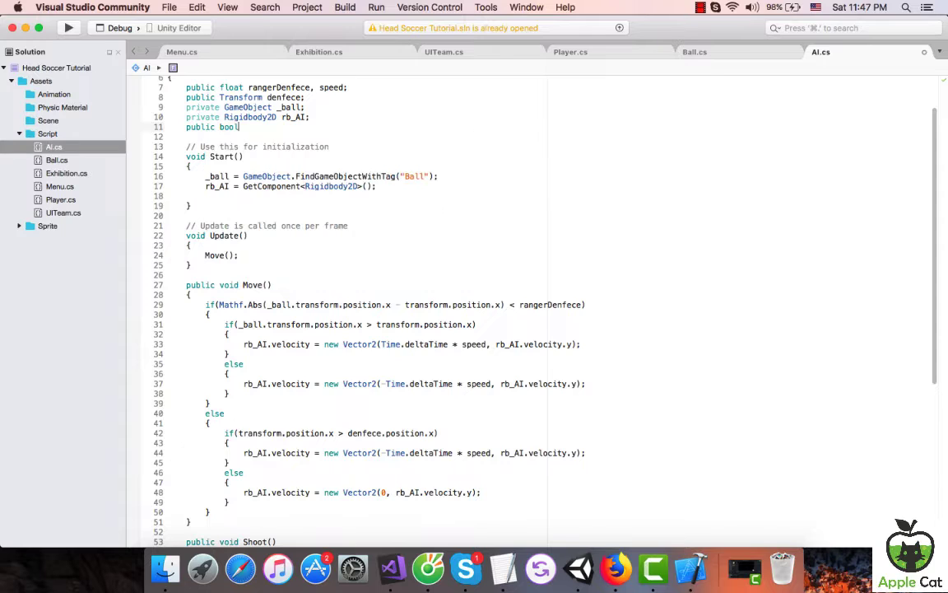
text(Sh)
text(ootA)
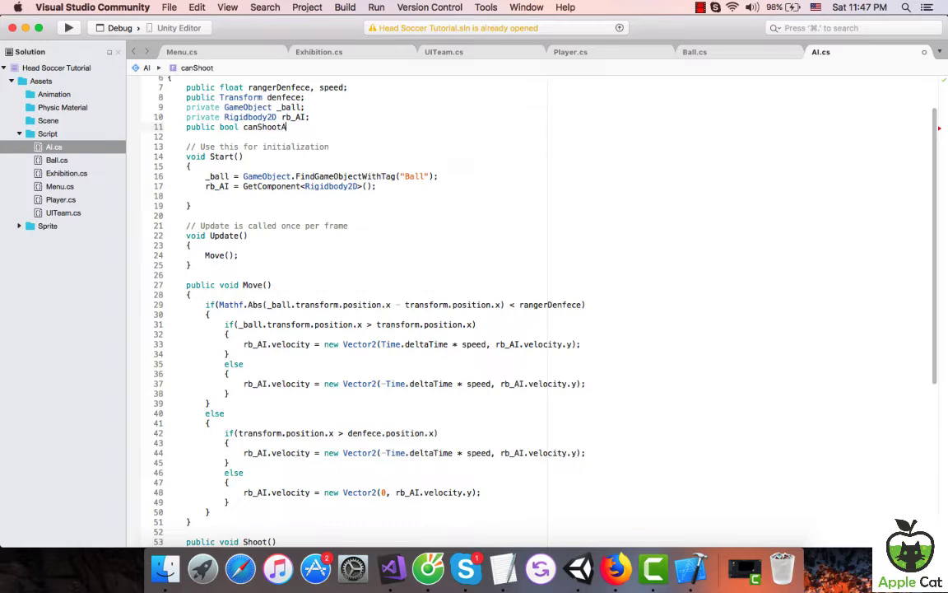
text(I)
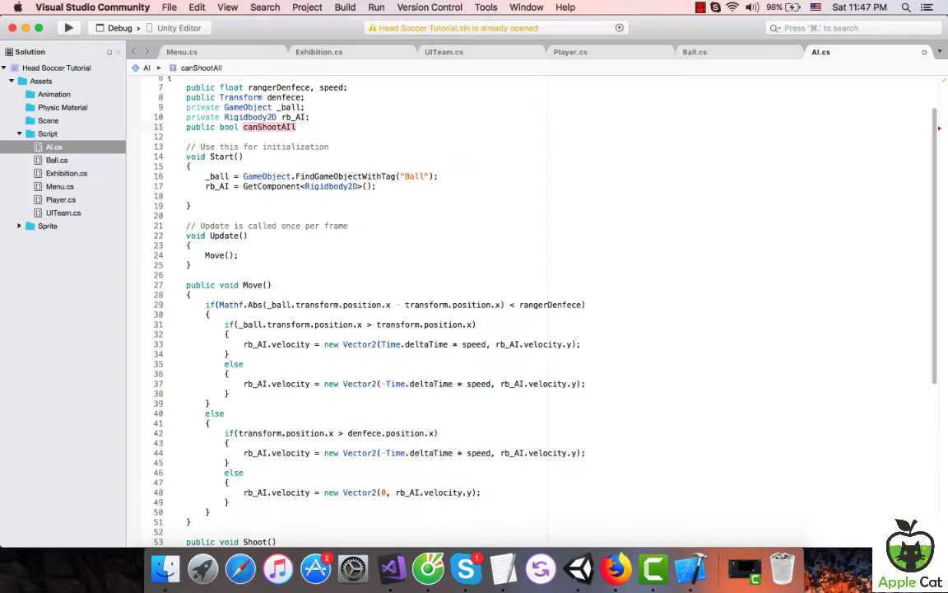
text(;)
Make Update() call Shoot() inside if(canShootAI == true) below the Move call.
scroll(313, 144, down, 7)
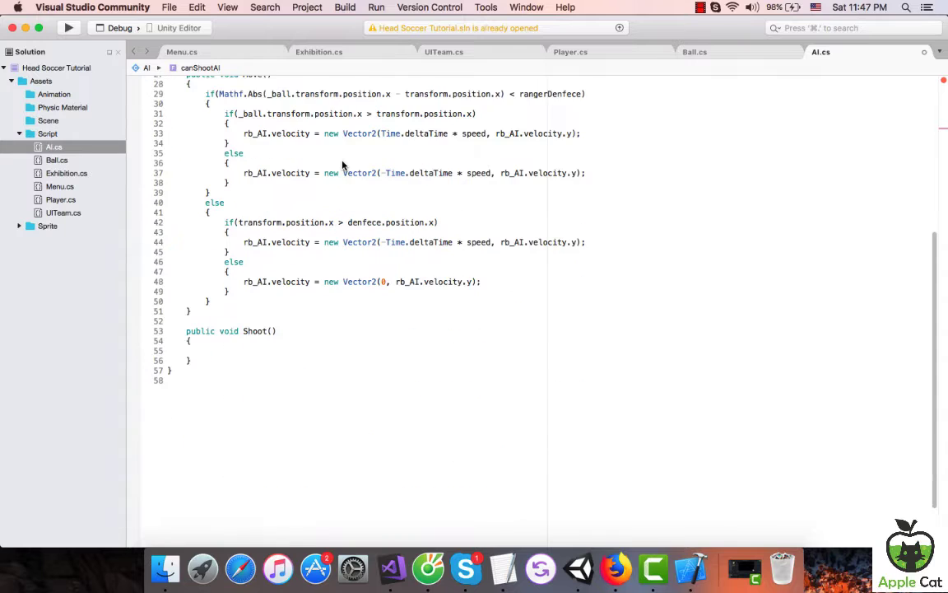
scroll(345, 163, up, 4)
scroll(350, 165, up, 4)
click(280, 255)
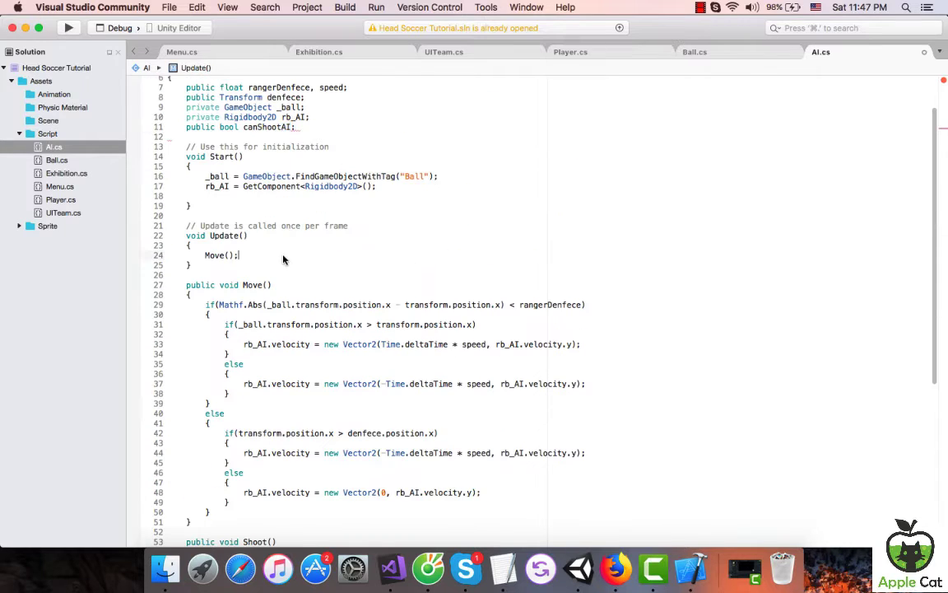
key(Return)
text(if)
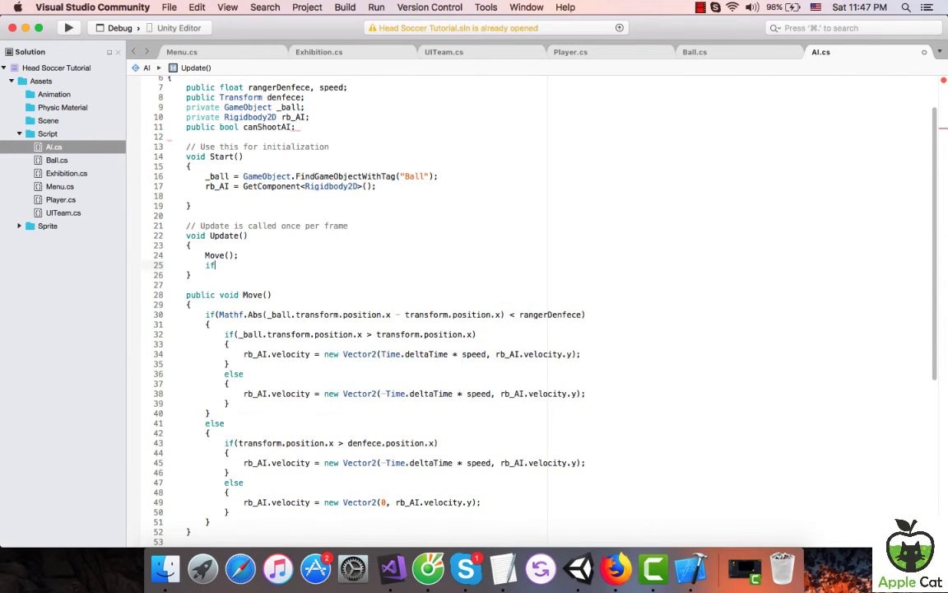
text((ca)
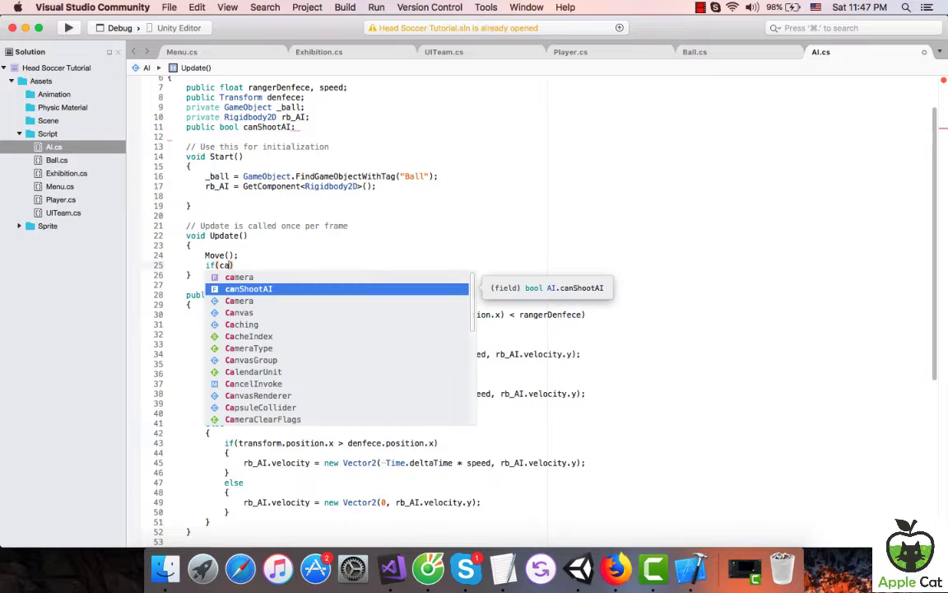
key(Return)
text(== t)
text(ru)
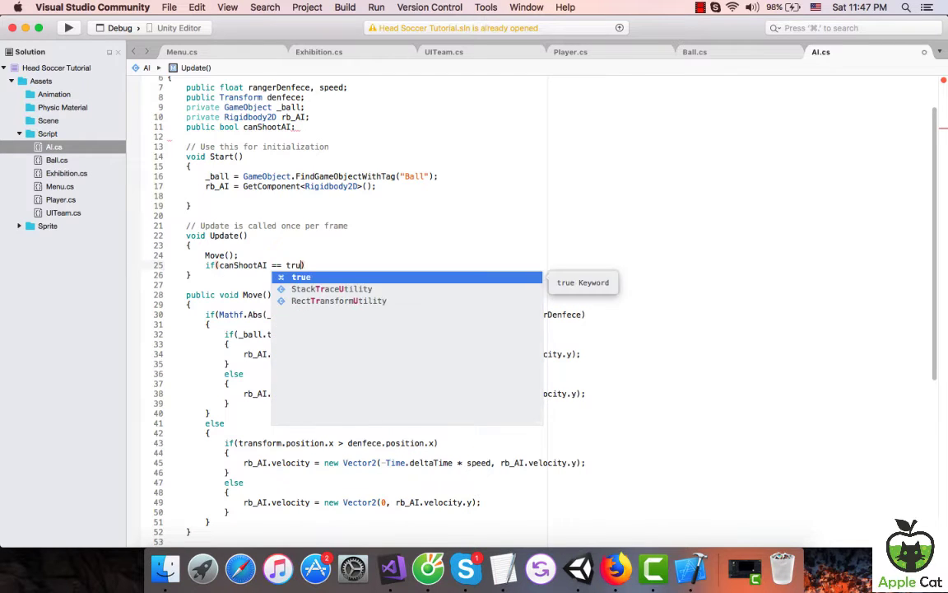
key(Return)
key(Return)
text({)
key(Return)
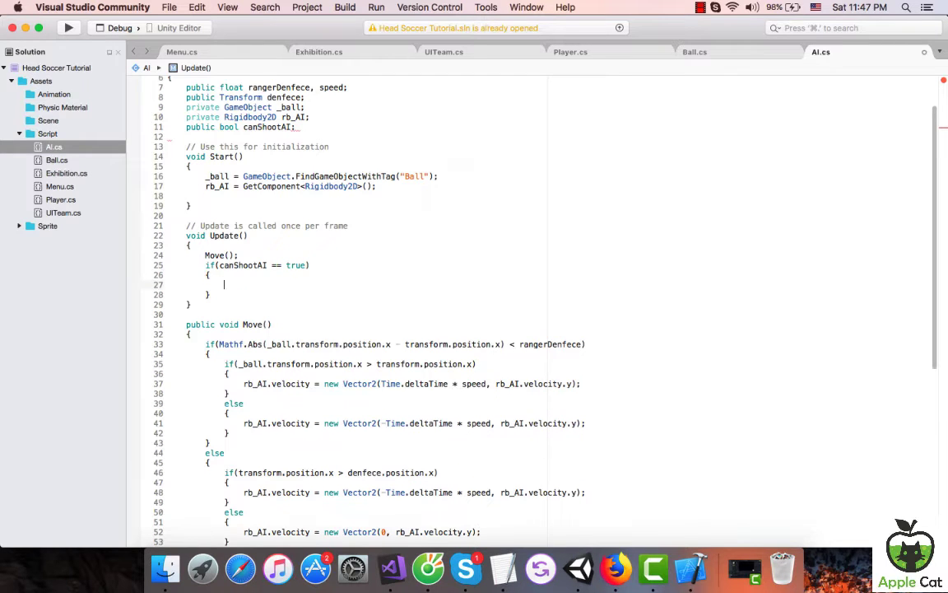
text(sho)
key(Down)
key(Return)
text(();)
Place the cursor inside the empty Shoot() method body.
scroll(282, 259, down, 8)
scroll(434, 356, down, 2)
click(413, 289)
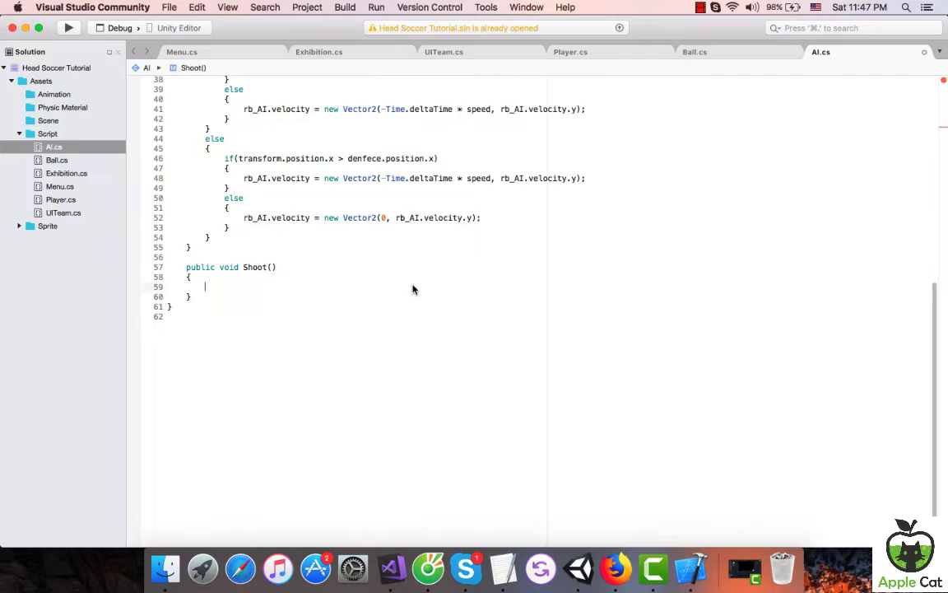
mouse_move(575, 178)
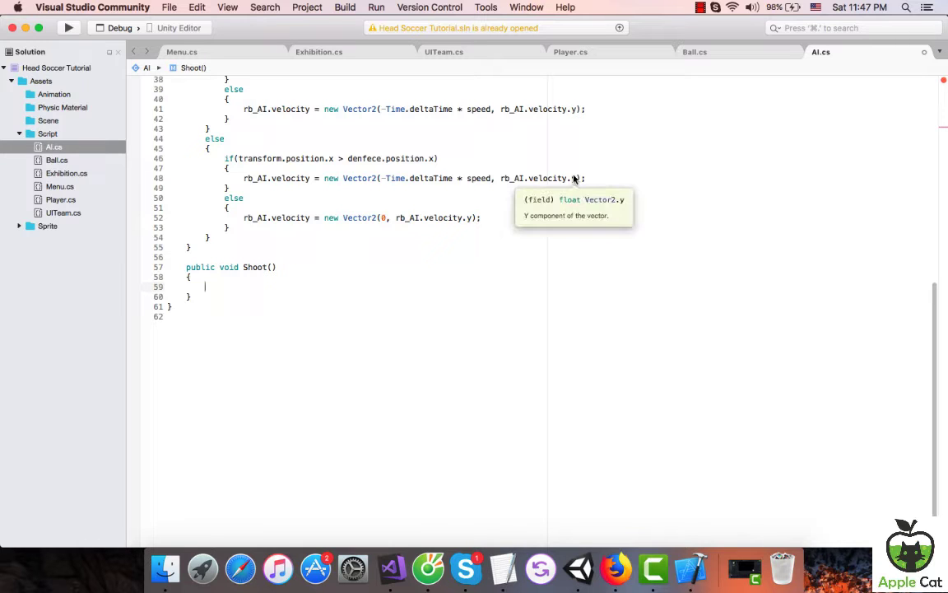
scroll(599, 249, up, 5)
Copy the ball AddForce statement from Player.cs's Shoot() method.
scroll(630, 292, up, 7)
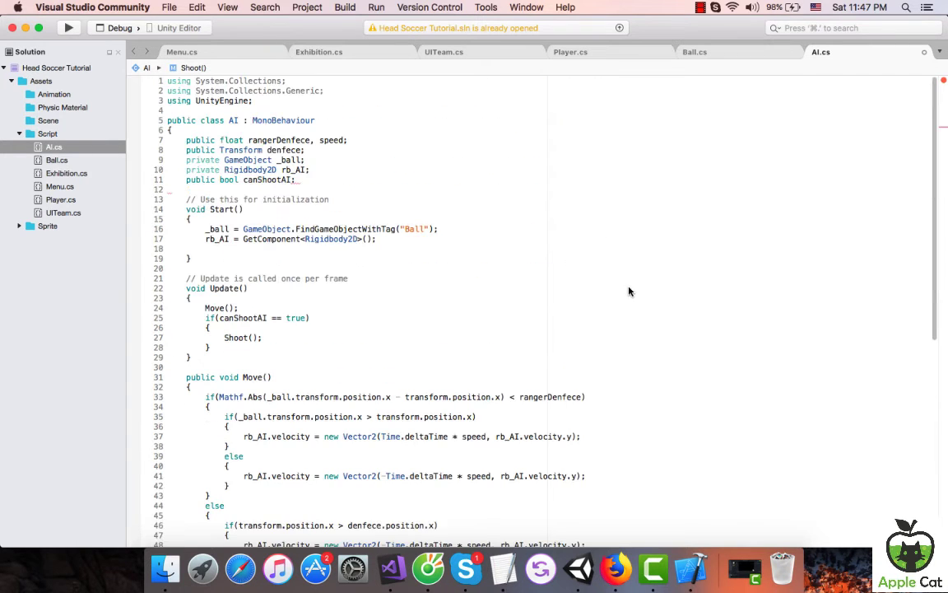
click(609, 55)
scroll(459, 332, down, 10)
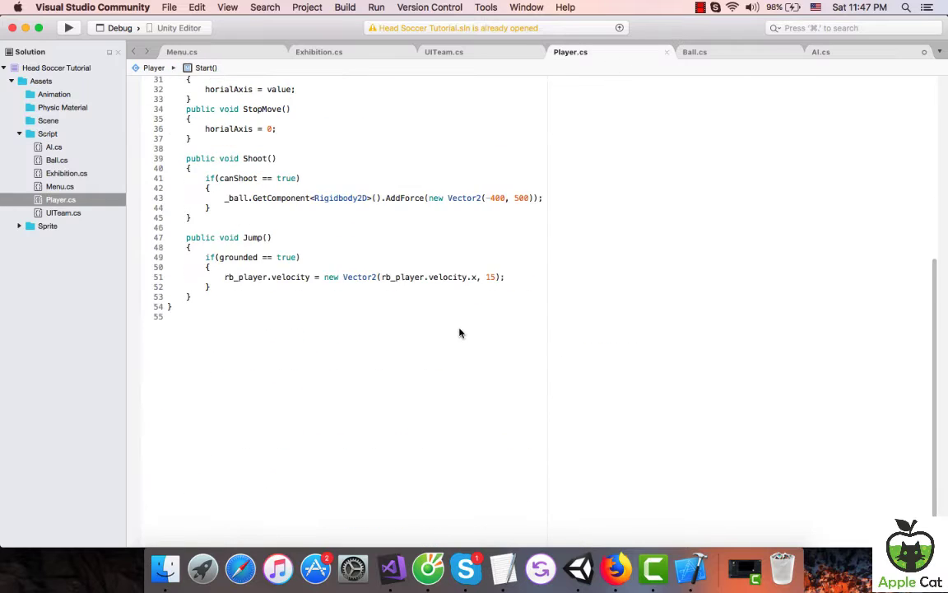
scroll(374, 311, up, 3)
scroll(471, 345, up, 3)
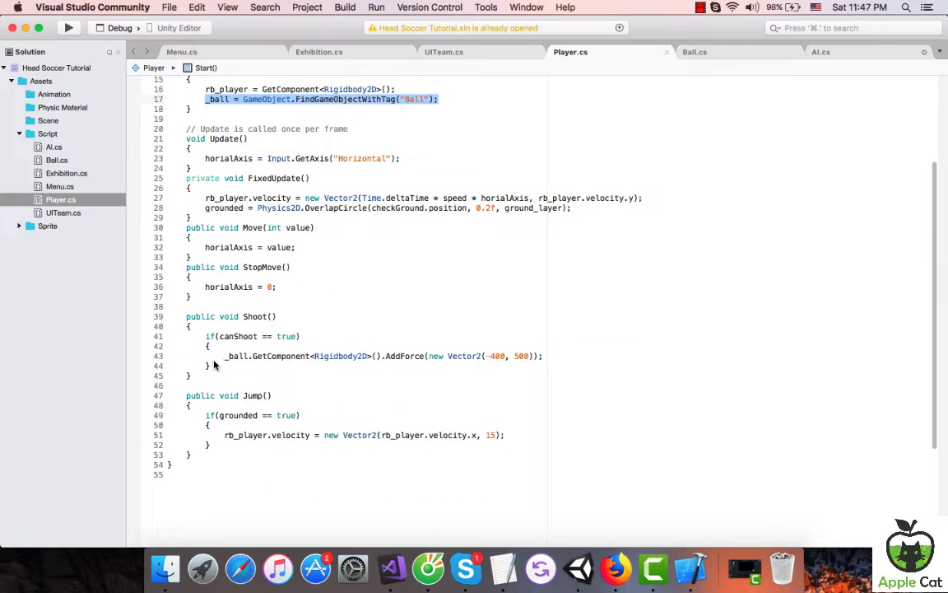
drag(224, 357, 559, 360)
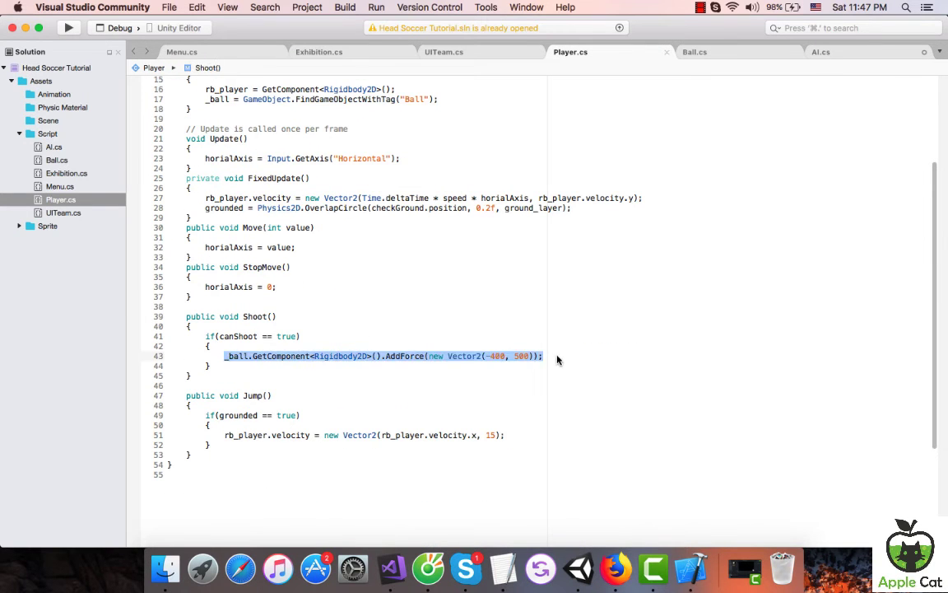
Paste it into AI.cs Shoot() and remove the minus so the force is Vector2(400, 500).
click(841, 54)
scroll(477, 345, down, 10)
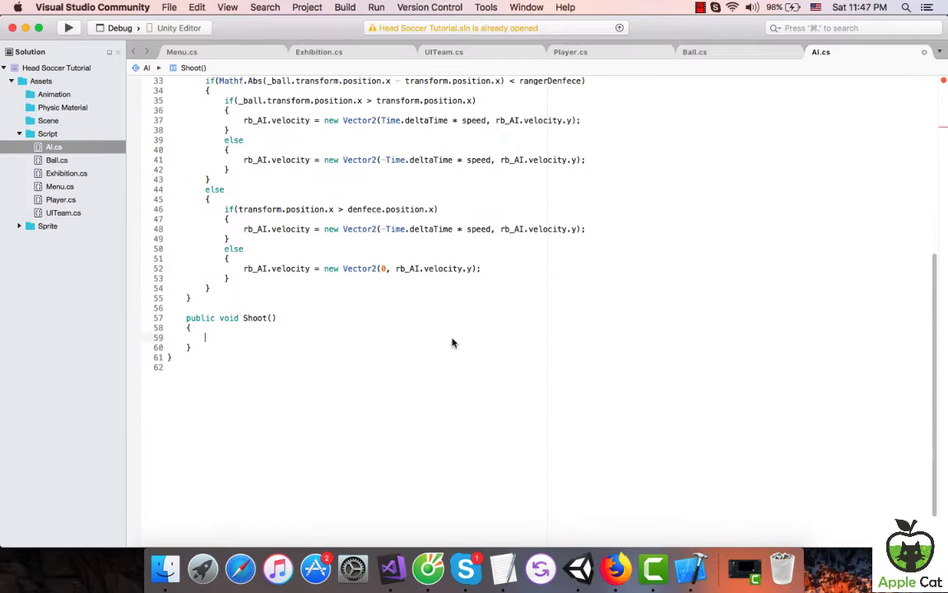
click(339, 336)
text(_ball.GetComponent<Rigidbody2D>().AddForce(new Vector2(-400, 500));)
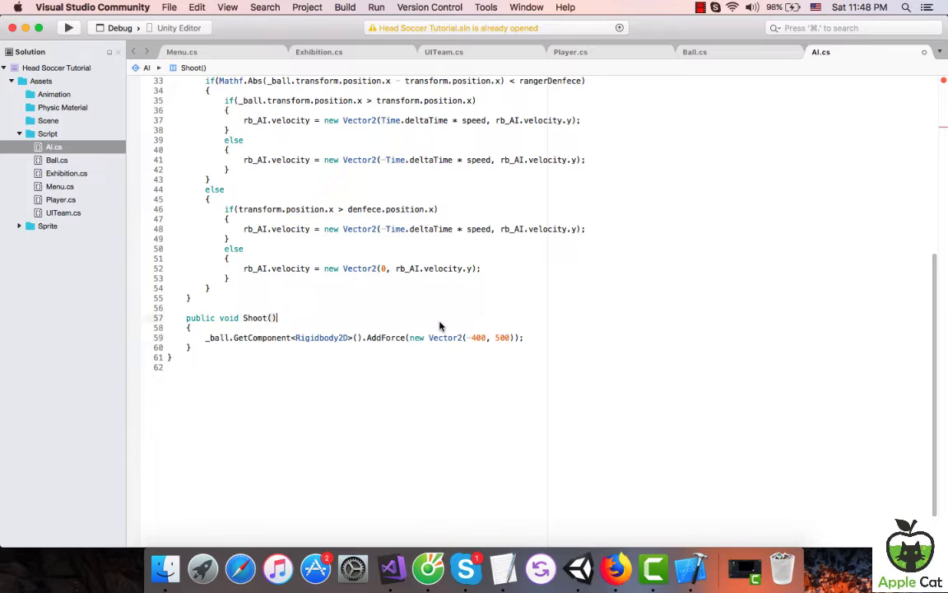
click(444, 327)
click(470, 337)
key(BackSpace)
scroll(502, 448, up, 5)
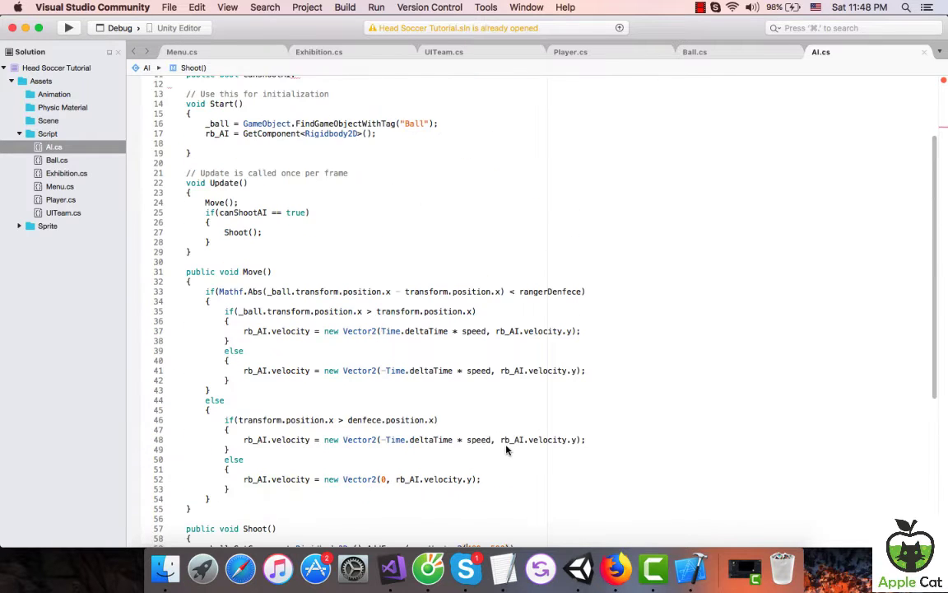
scroll(292, 284, up, 3)
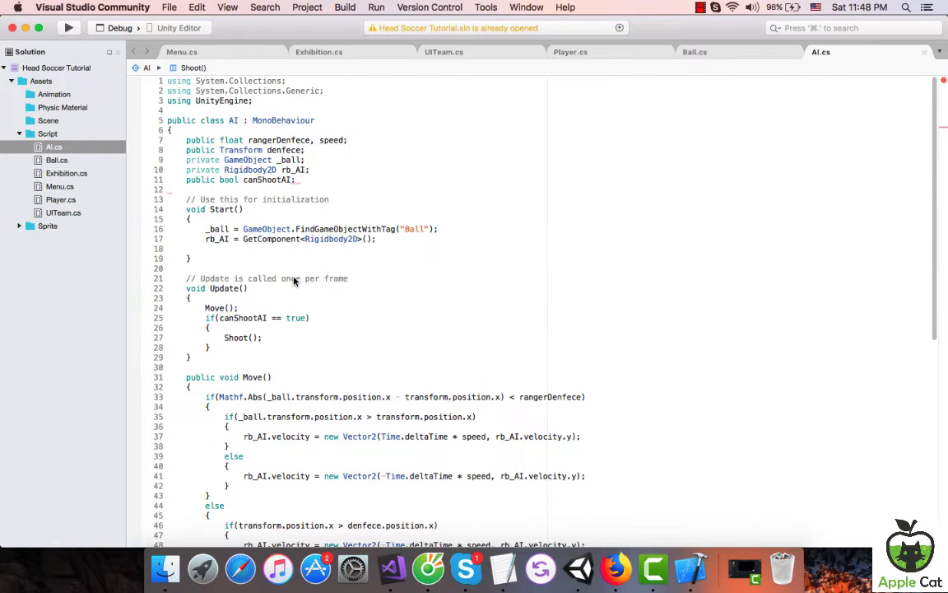
double_click(282, 179)
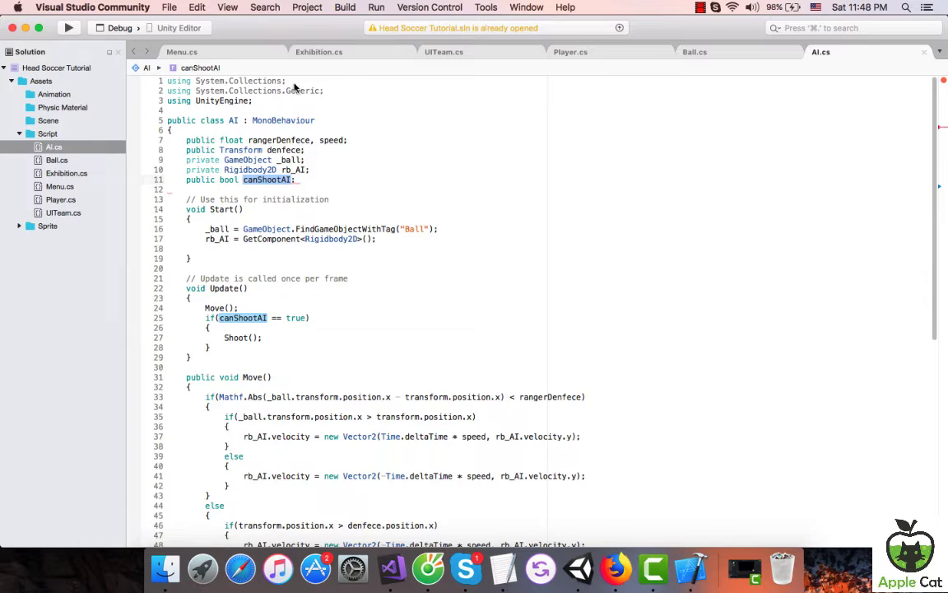
Add an _AI variable to the _player GameObject declaration in Ball.cs.
click(763, 51)
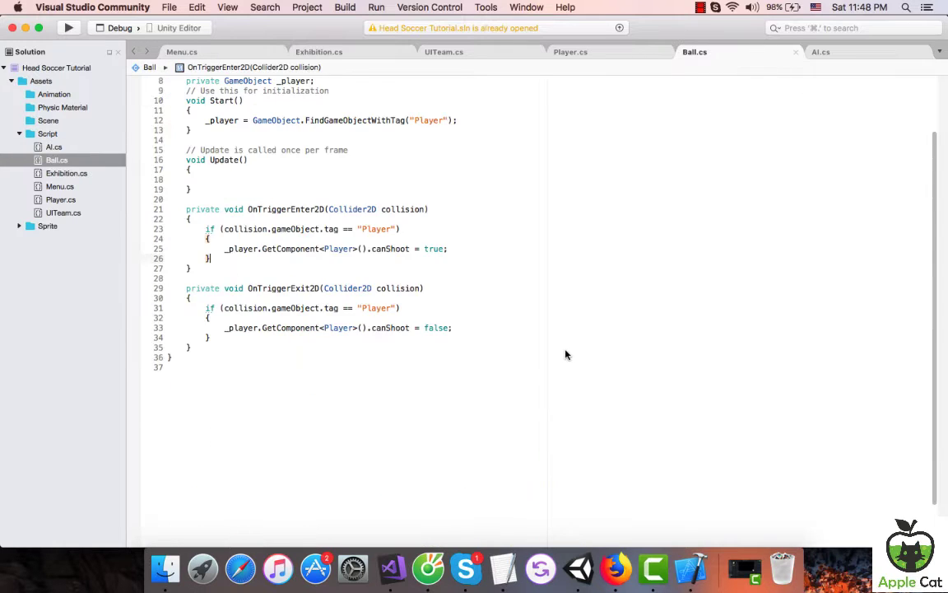
click(346, 149)
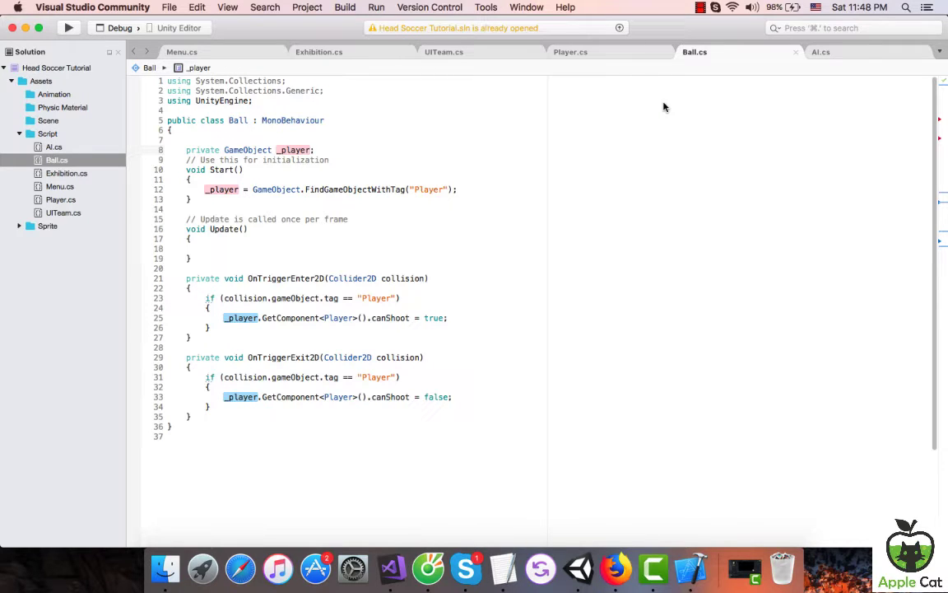
text(, _AI)
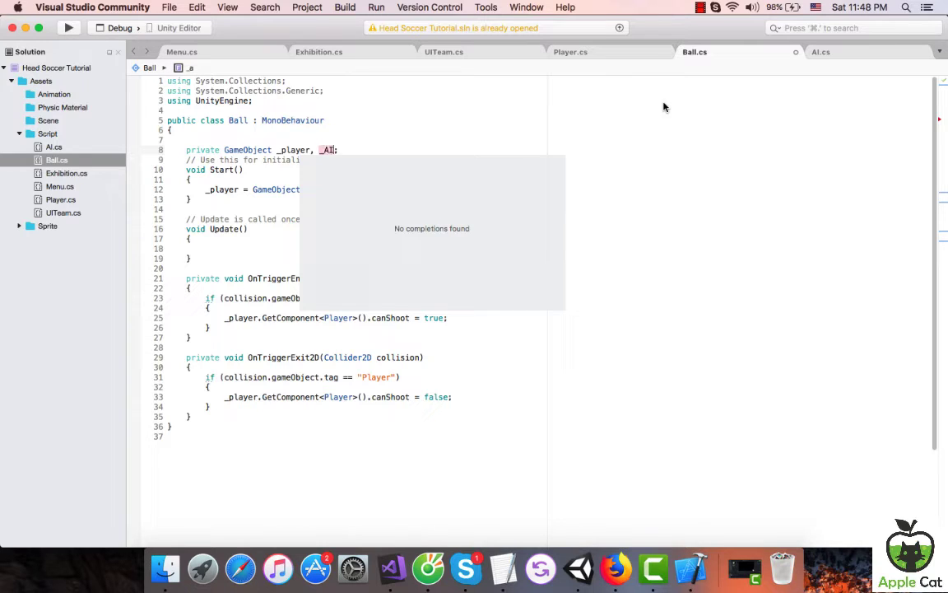
Duplicate the _player lookup in Start() as _AI = FindGameObjectWithTag("AI").
click(507, 121)
click(206, 189)
drag(403, 194, 473, 194)
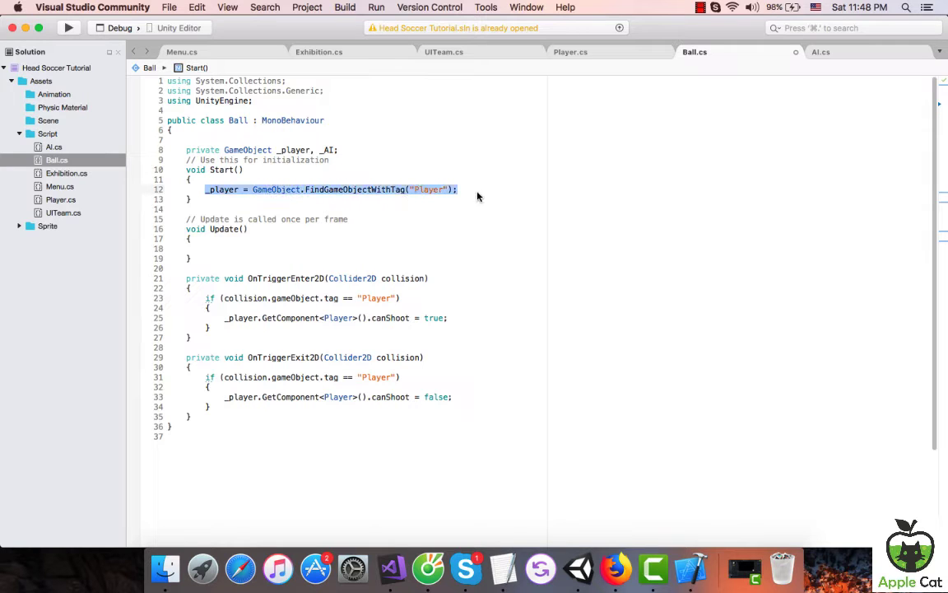
key(super+c)
key(Right)
key(Return)
key(super+v)
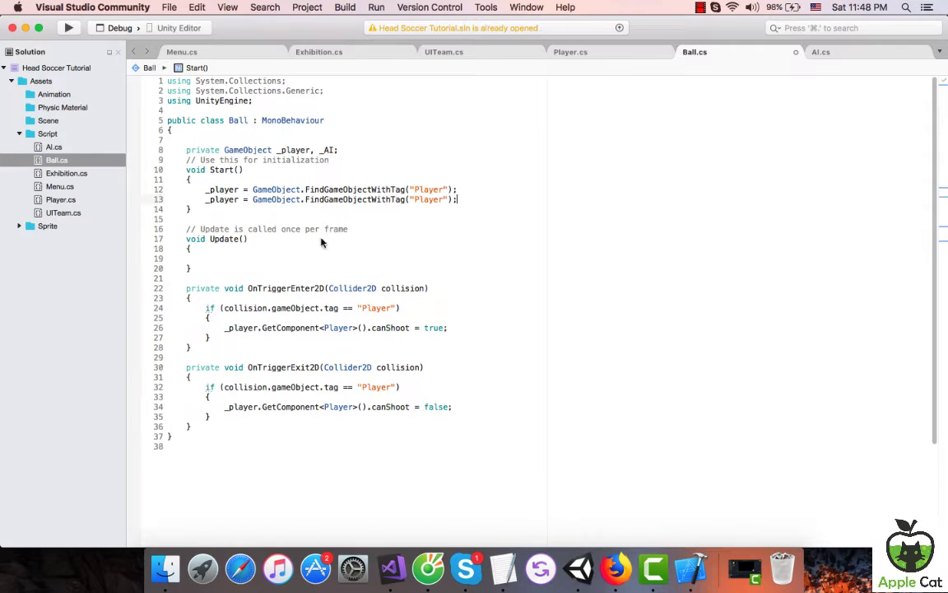
double_click(221, 199)
text(_)
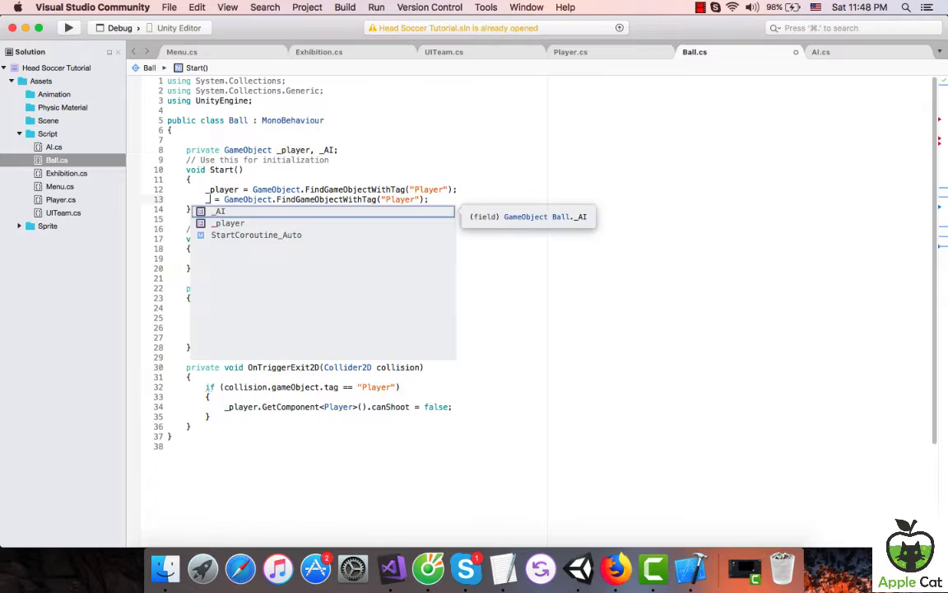
key(Return)
double_click(403, 199)
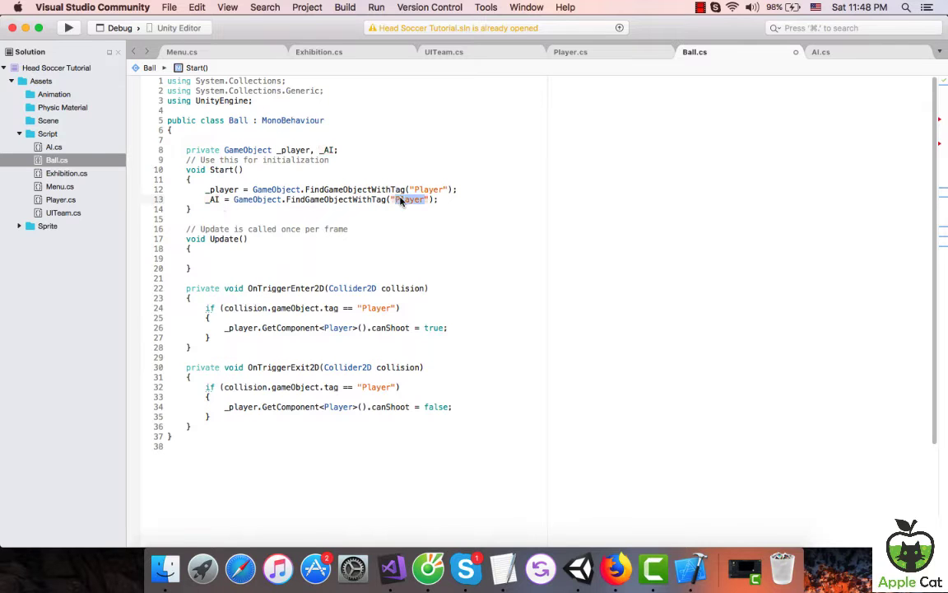
text(AI)
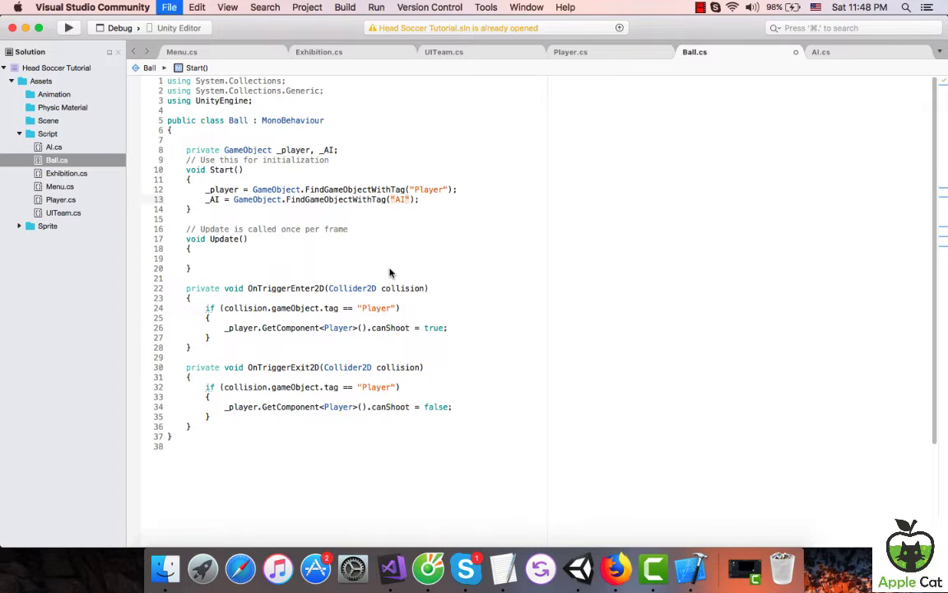
click(279, 347)
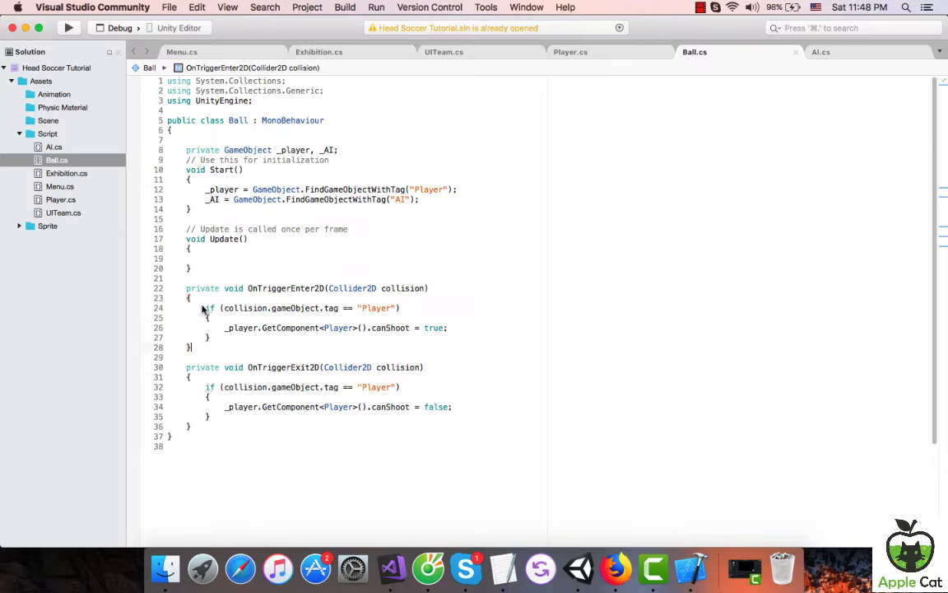
Add an AI-tag block to OnTriggerEnter2D setting _AI.GetComponent<AI>().canShootAI = true.
drag(203, 308, 252, 341)
key(super+c)
click(282, 338)
key(Return)
key(Return)
key(super+v)
double_click(380, 356)
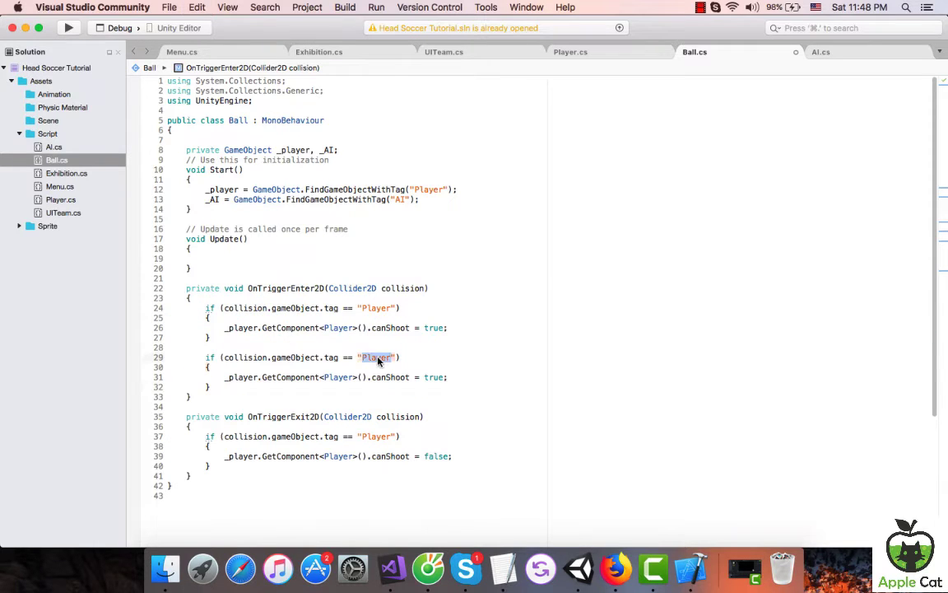
text(AI)
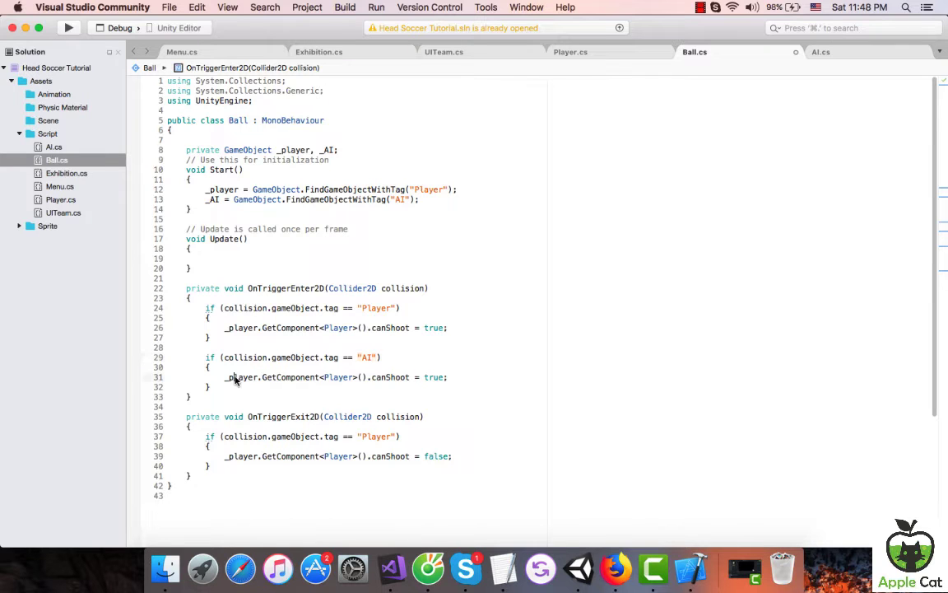
click(234, 377)
double_click(234, 377)
text(_A)
key(Return)
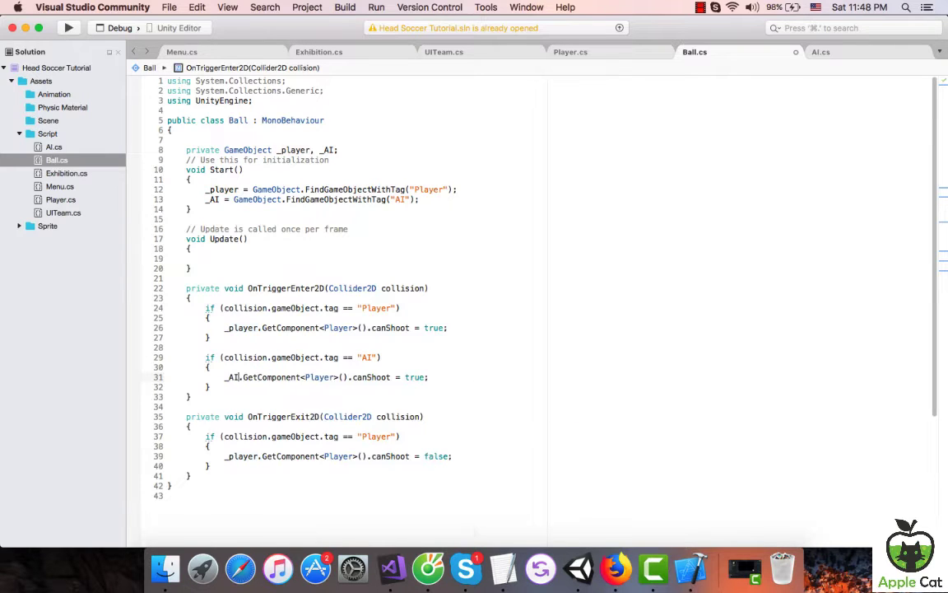
double_click(321, 377)
text(A)
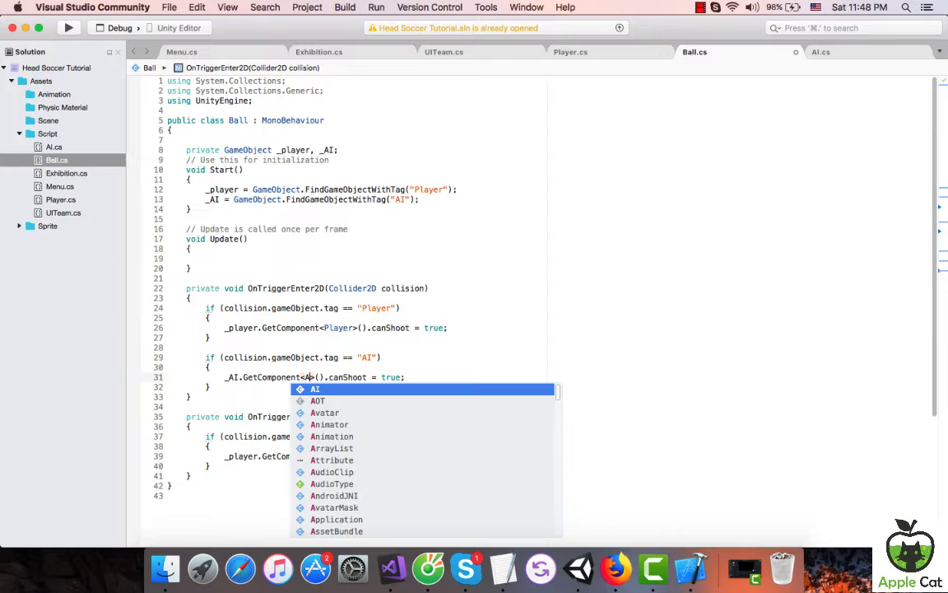
key(Return)
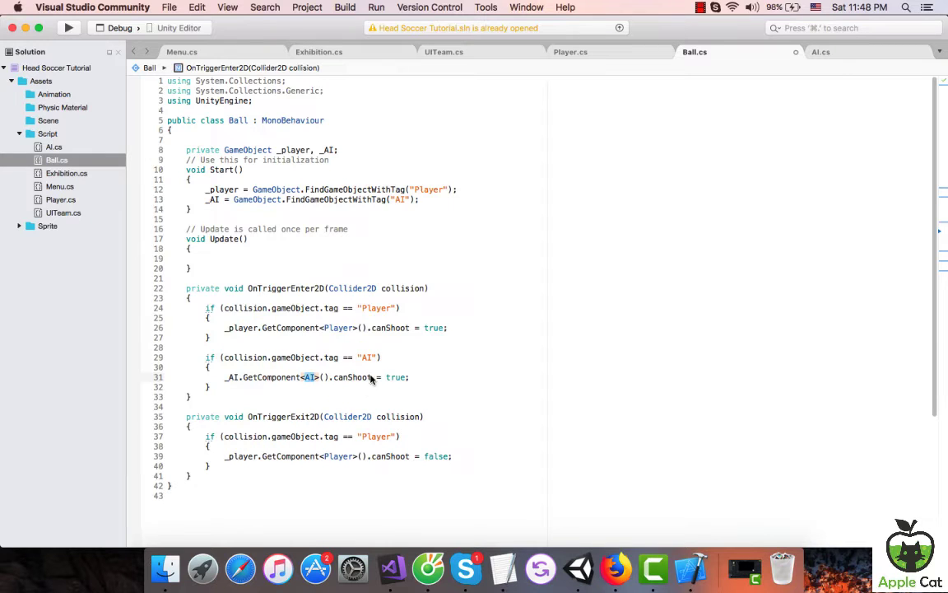
click(371, 377)
text(AI)
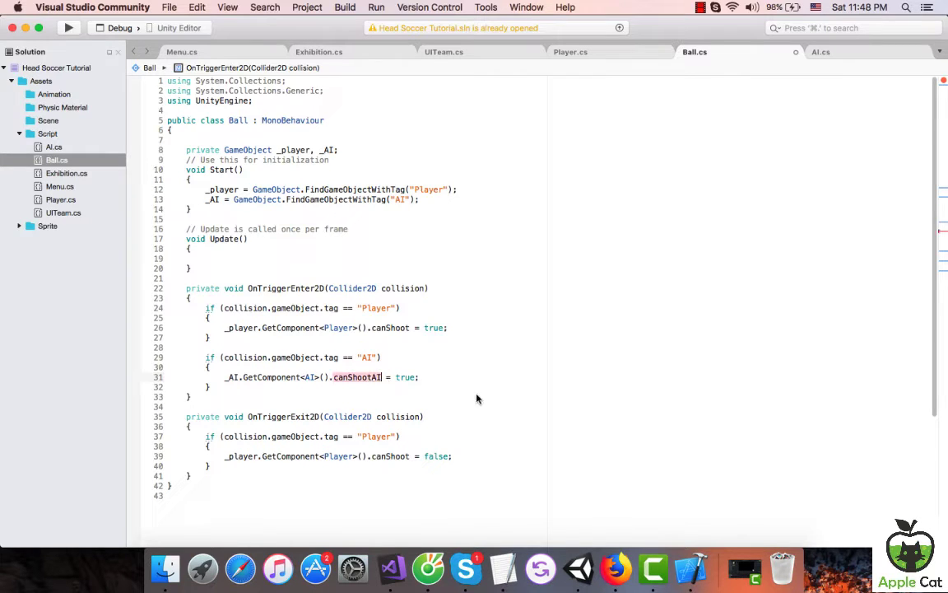
Copy that block into OnTriggerExit2D with canShootAI set to false, then return to Unity.
drag(206, 357, 225, 387)
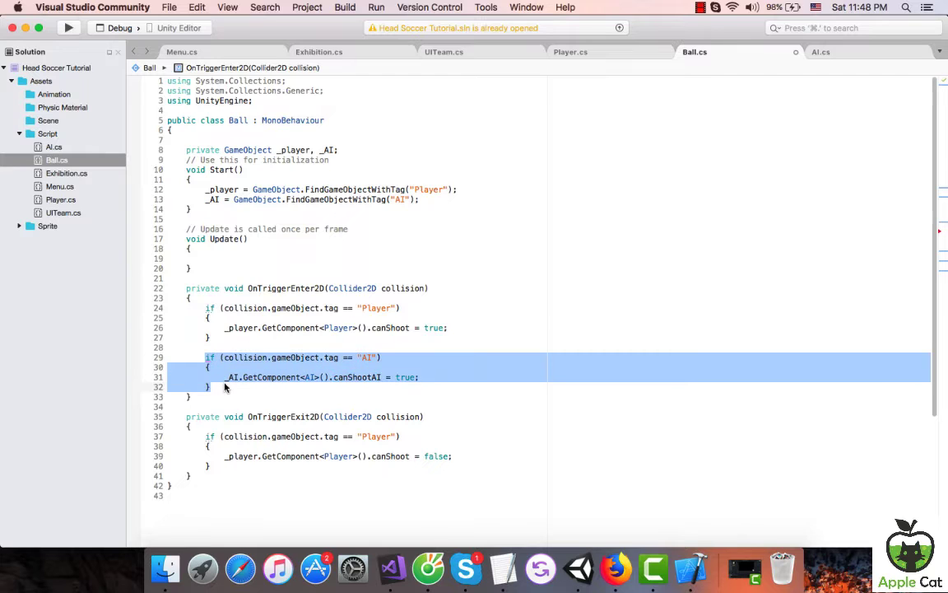
click(260, 465)
key(Return)
key(Return)
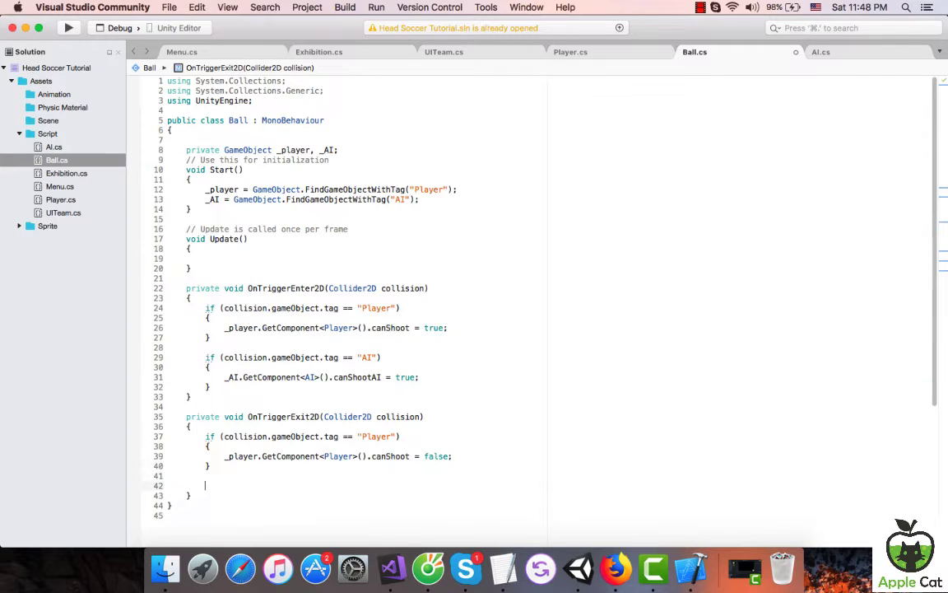
key(super+v)
double_click(403, 506)
text(f)
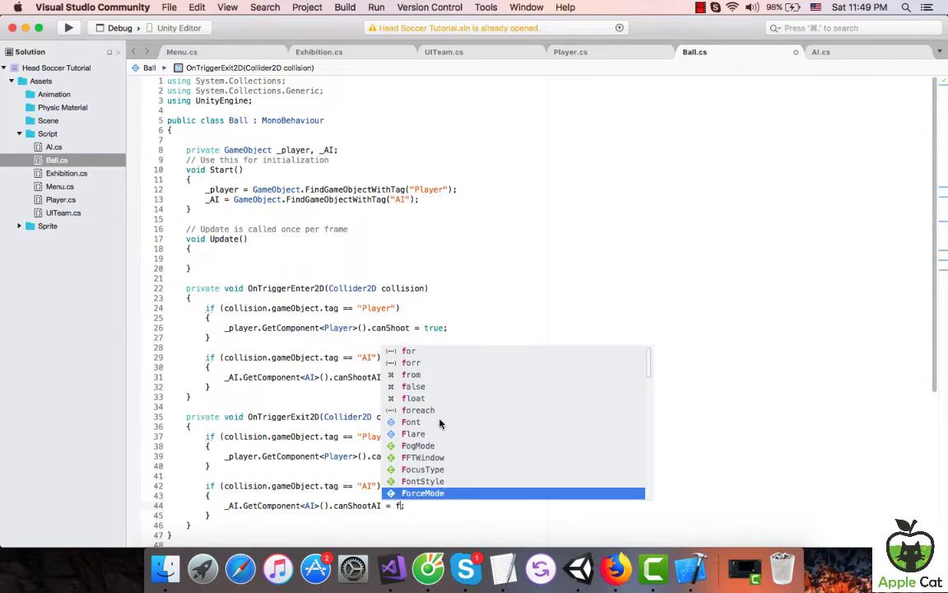
double_click(450, 387)
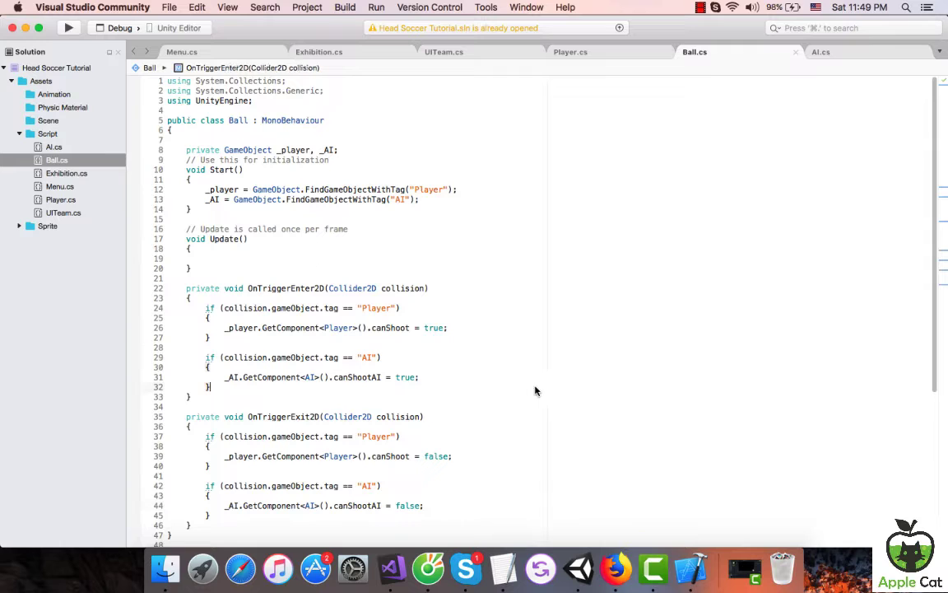
click(580, 569)
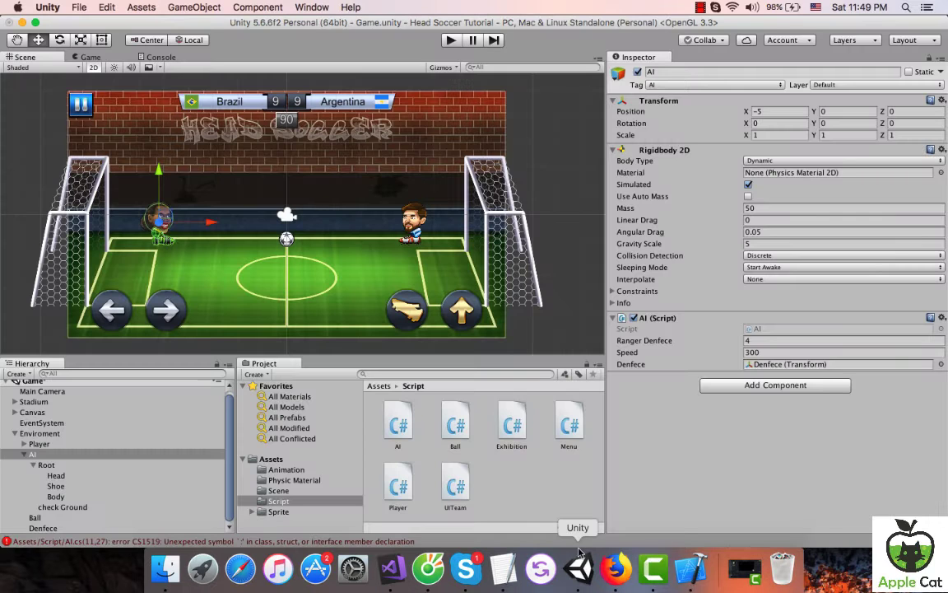
Fix the CS1519 error by adding the missing semicolon at the end of AI.cs line 11.
double_click(237, 541)
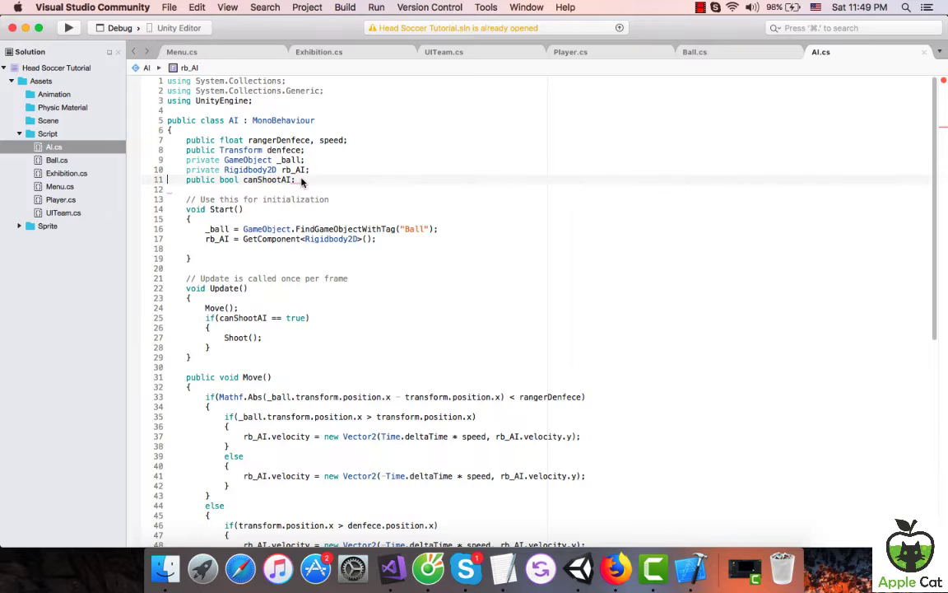
click(301, 180)
text(;)
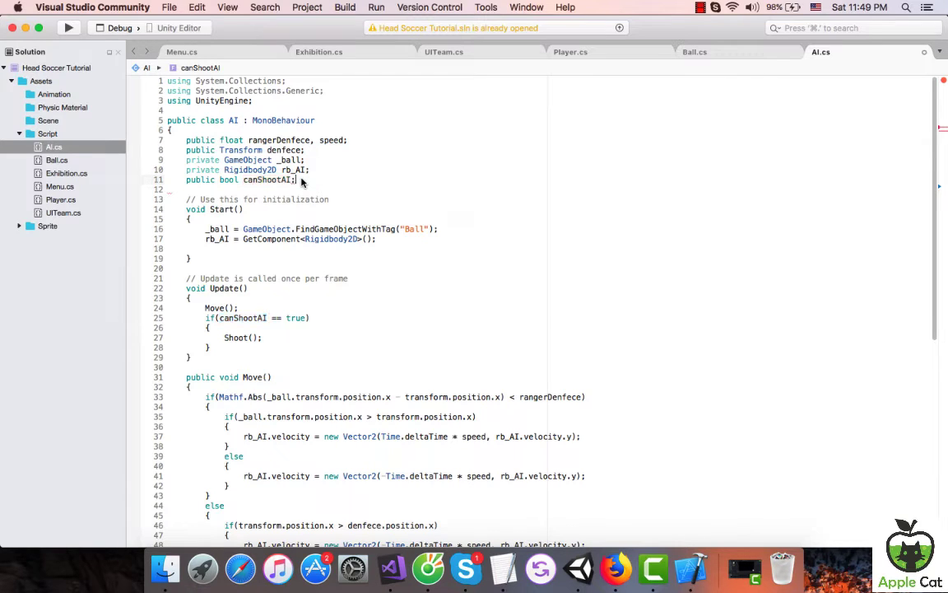
click(486, 288)
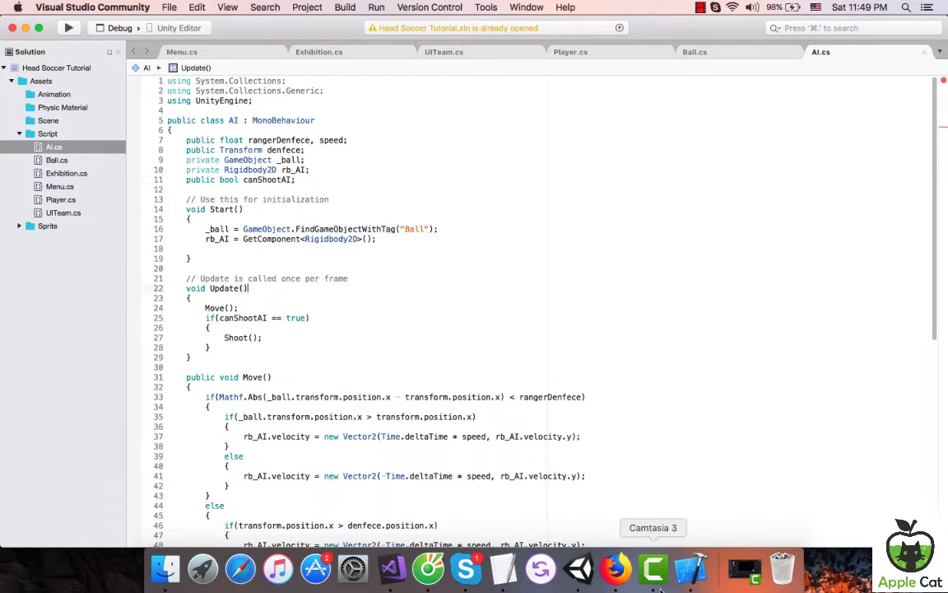
click(584, 580)
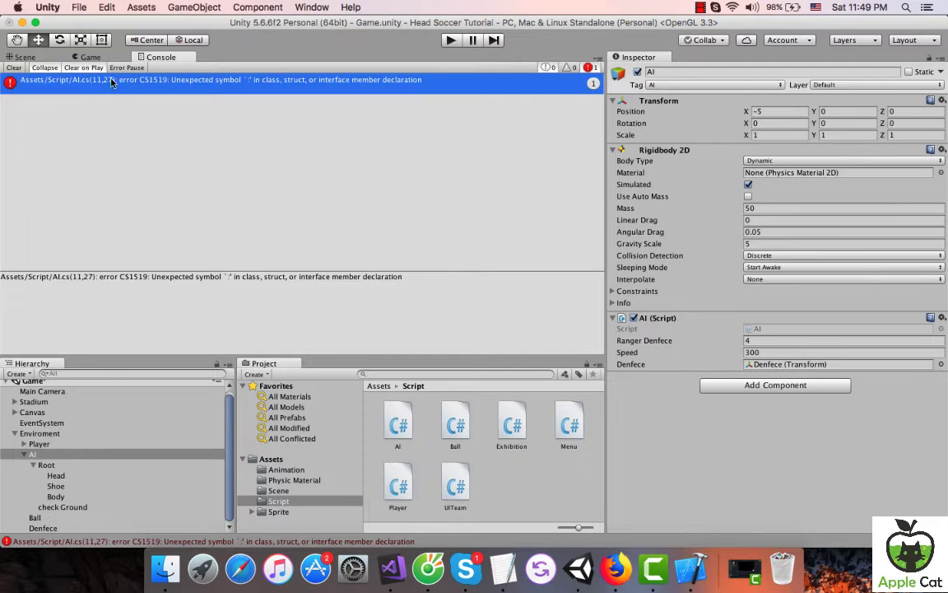
Add a trigger Circle Collider 2D to the Shoe object, keeping its canShootAI tag.
click(36, 59)
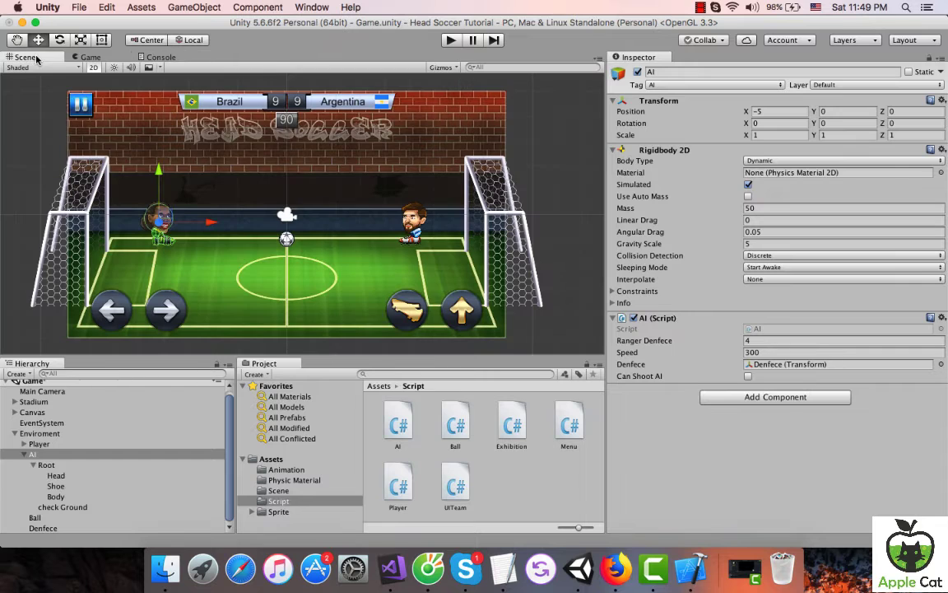
click(58, 486)
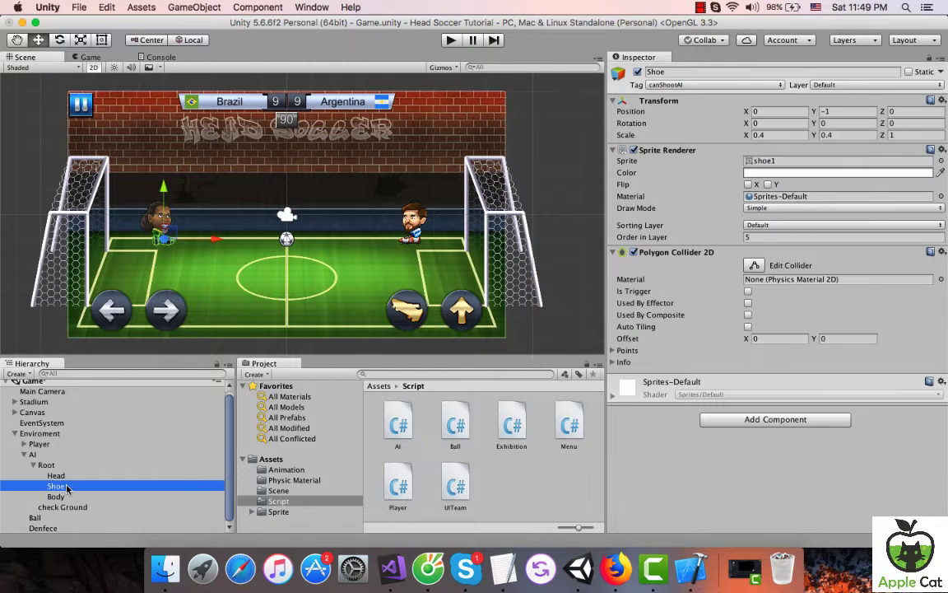
click(806, 421)
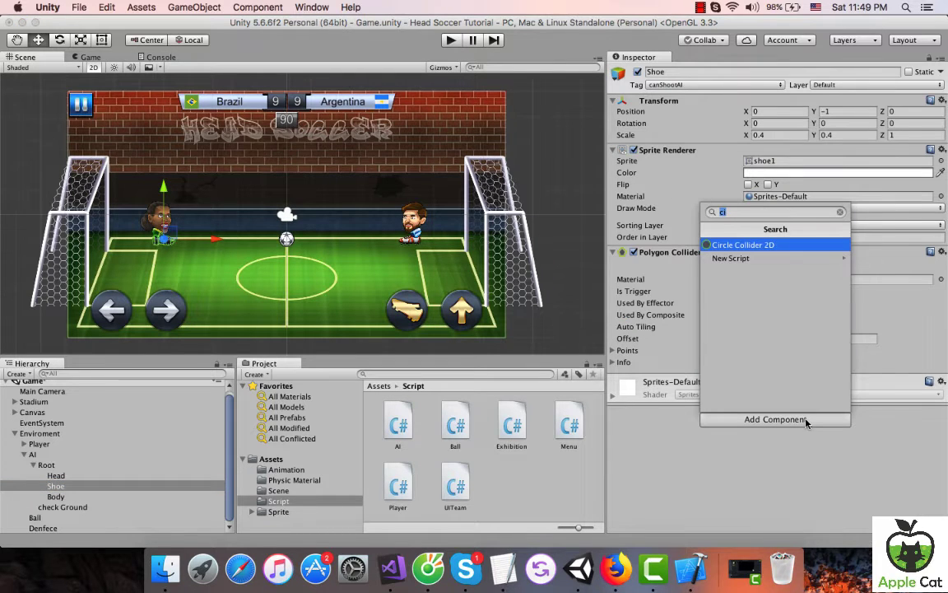
key(Return)
click(696, 85)
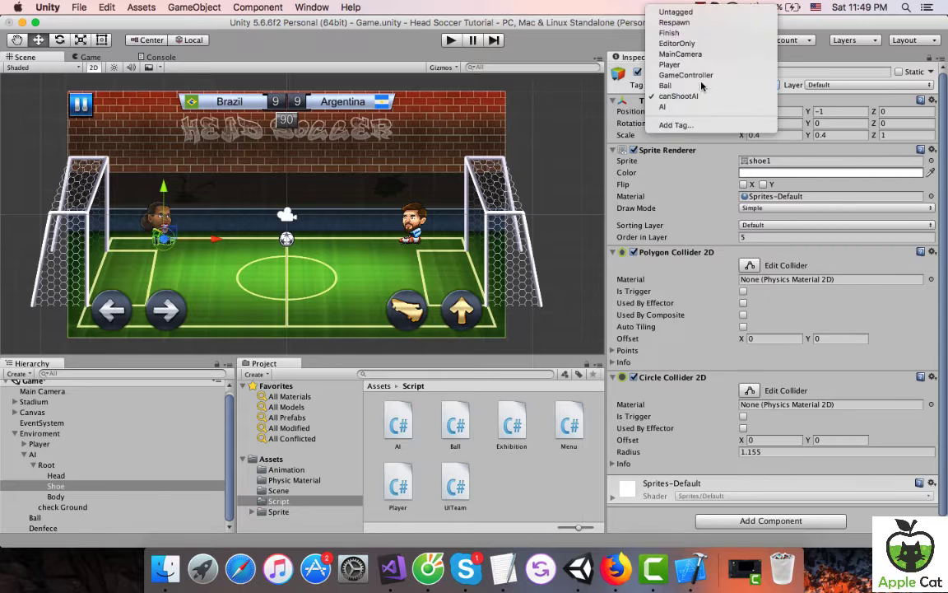
click(698, 97)
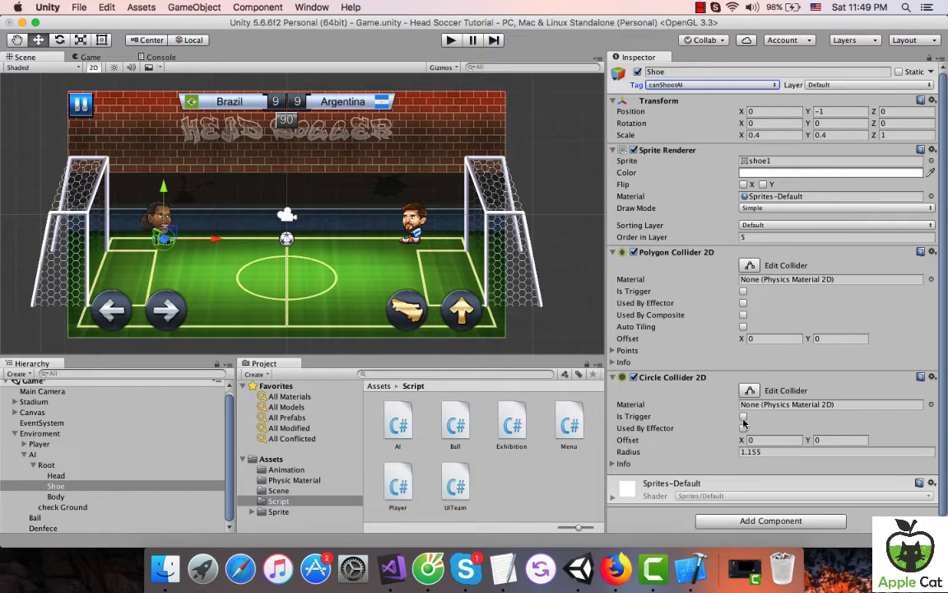
click(744, 417)
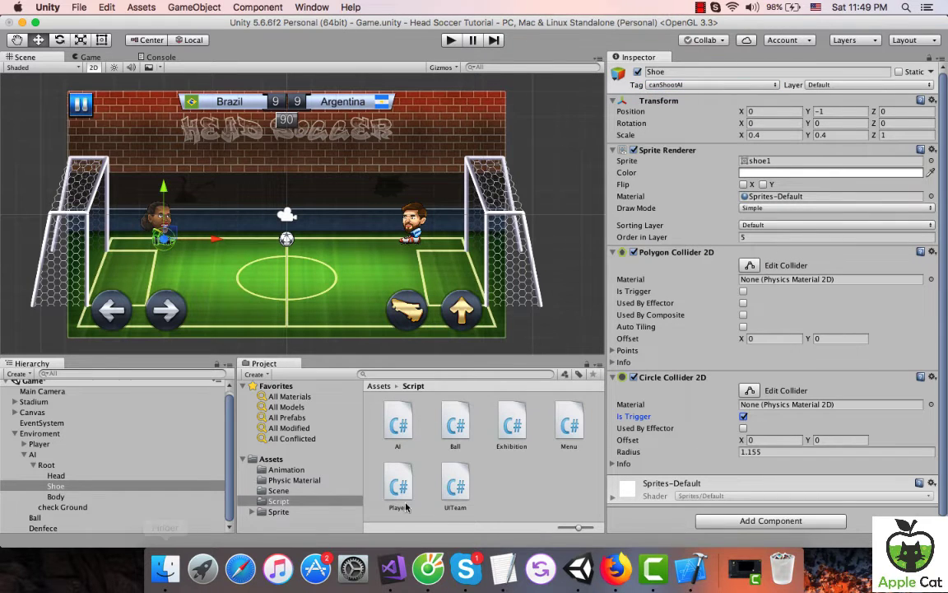
Set the collider's Offset X to 1.5 and Radius to 1.5, then start the game.
scroll(746, 461, down, 1)
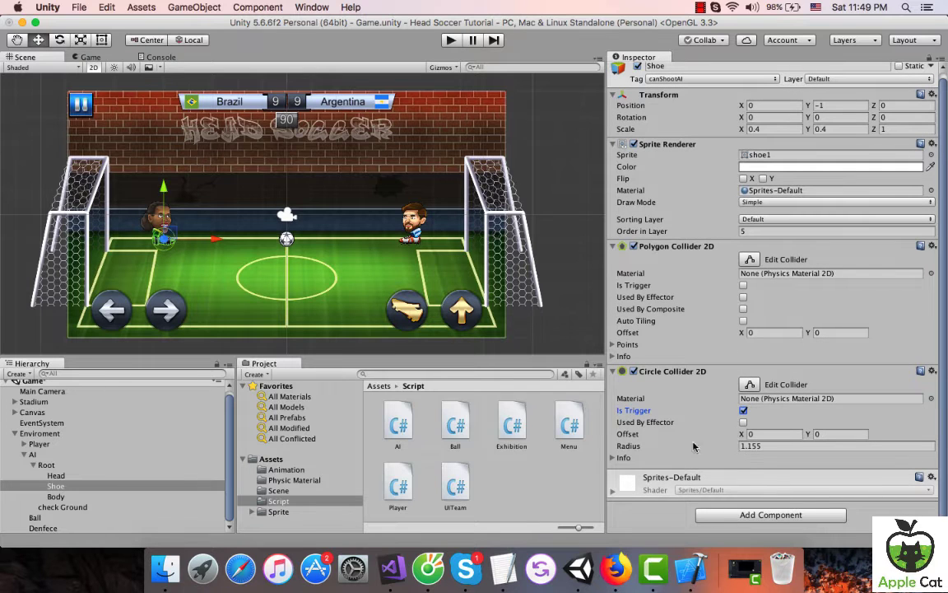
click(761, 434)
text(0.62)
drag(761, 436, 774, 438)
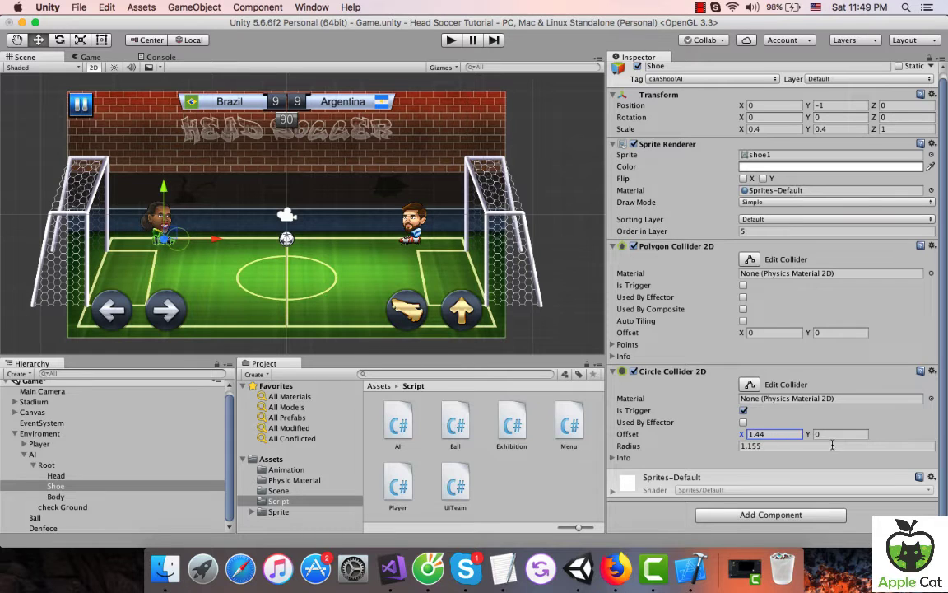
click(782, 445)
text(1)
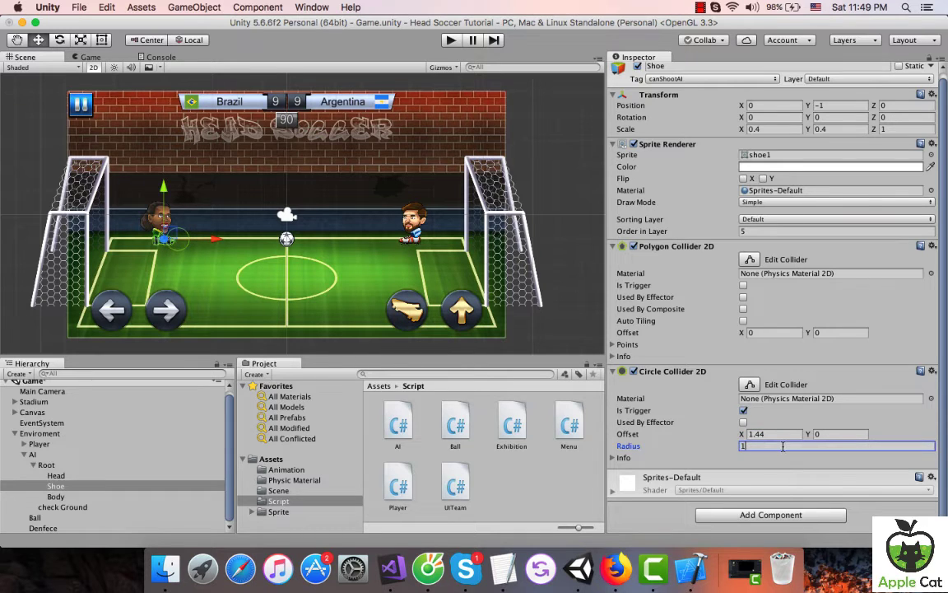
text(.5)
click(774, 434)
text(1.5)
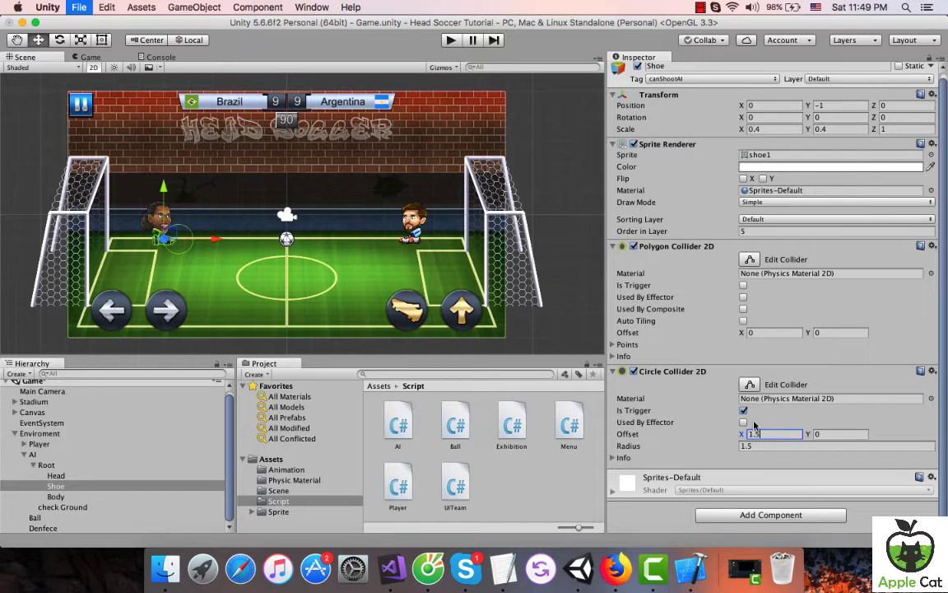
click(450, 40)
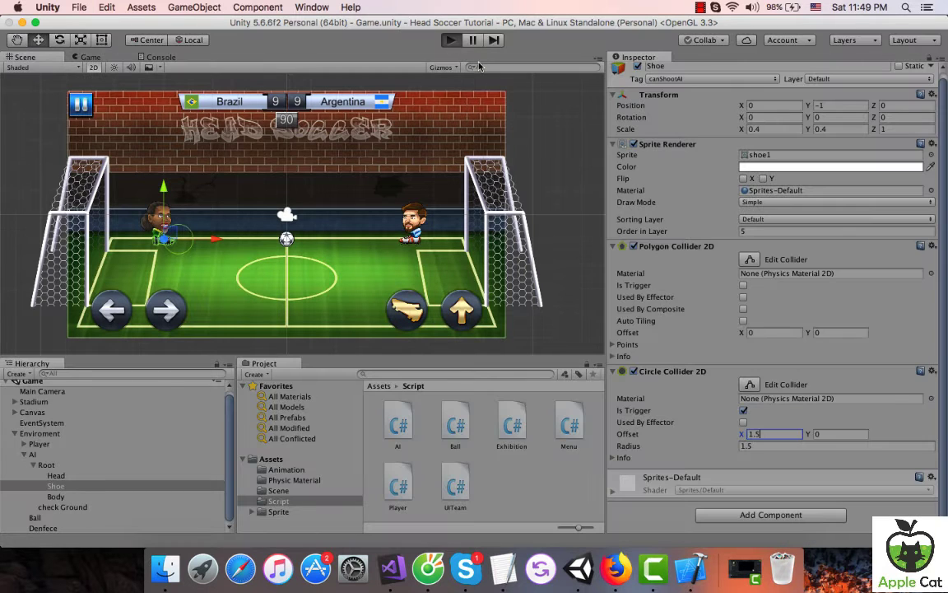
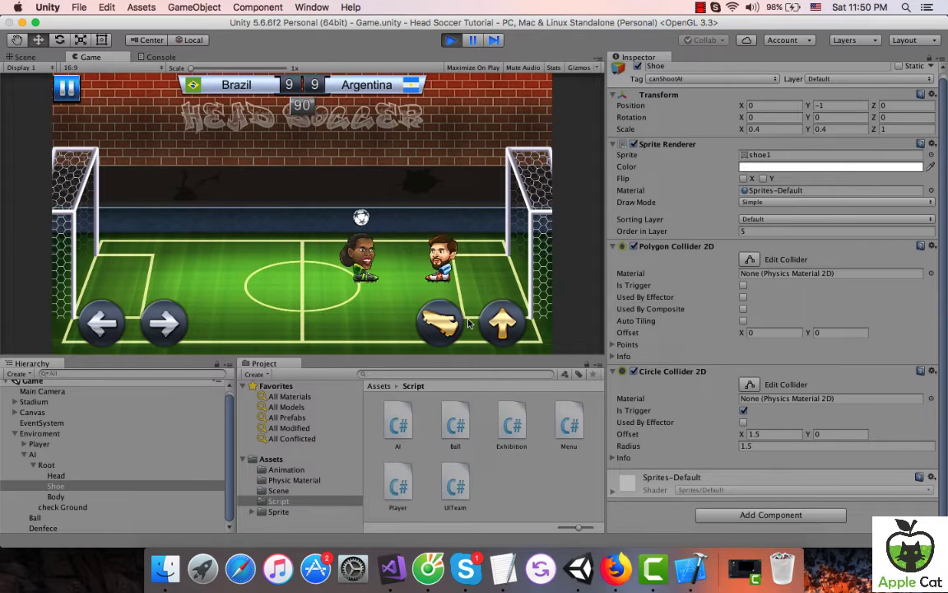
Stop the match and review AI.cs down to Shoot() and its AddForce(new Vector2(400, 500)).
click(451, 41)
click(391, 568)
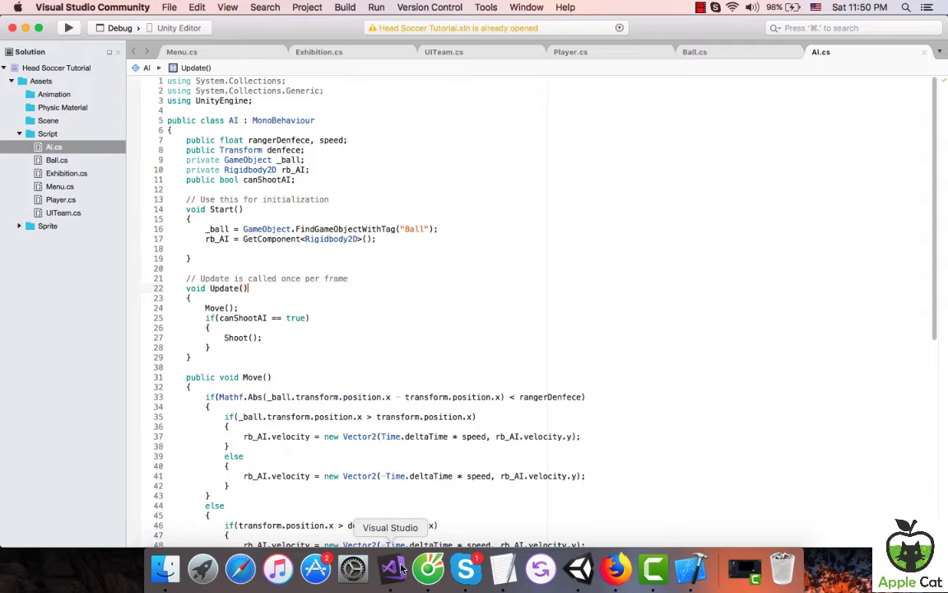
scroll(356, 424, down, 7)
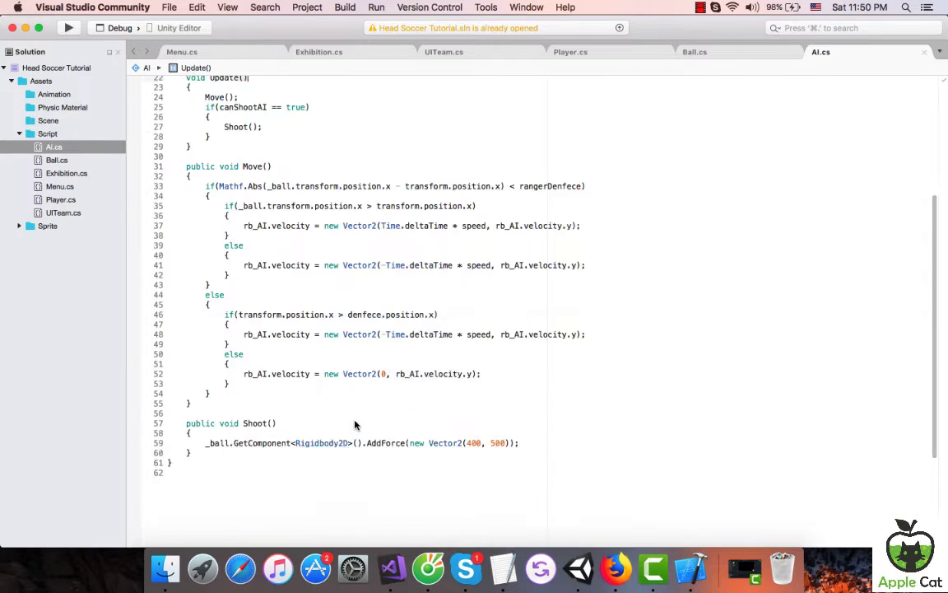
scroll(356, 424, down, 2)
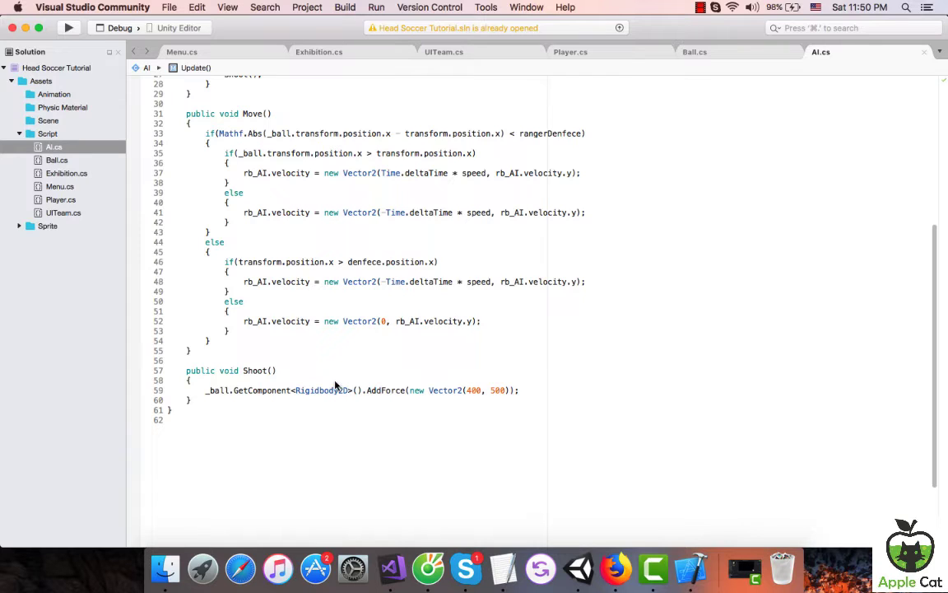
click(335, 387)
scroll(366, 472, up, 4)
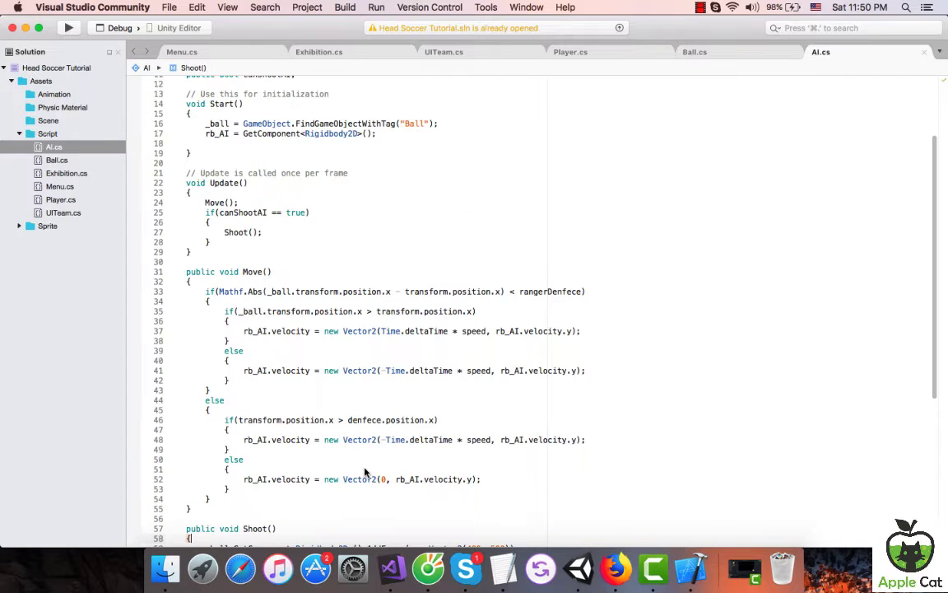
scroll(366, 473, down, 5)
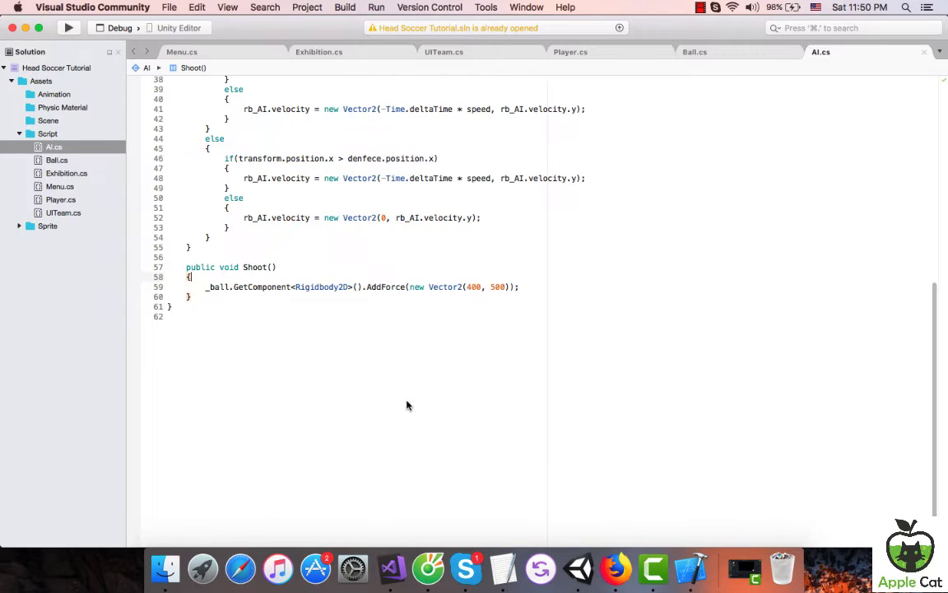
scroll(409, 401, up, 1)
scroll(410, 397, up, 4)
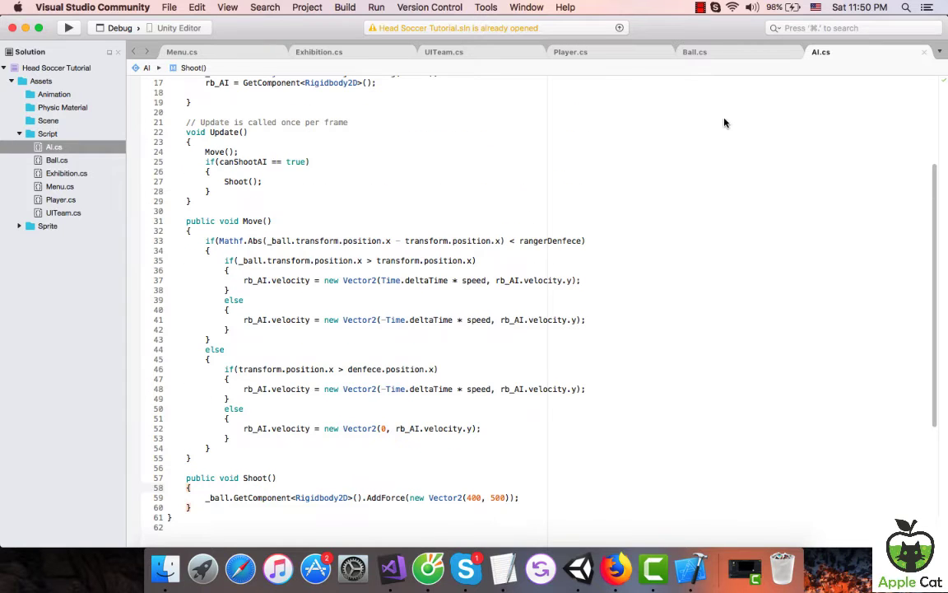
scroll(724, 122, down, 5)
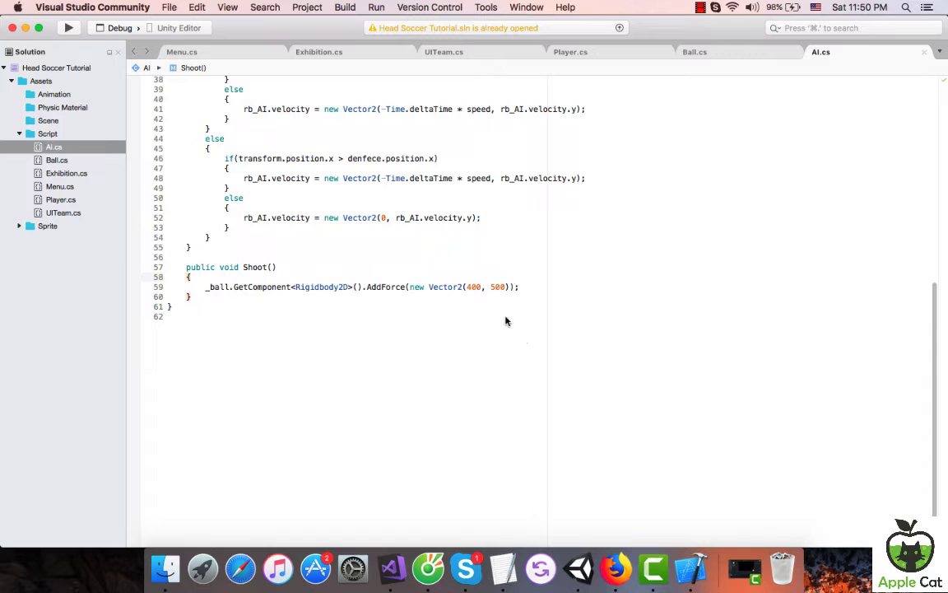
Raise the AI's Shoot() force from 400 to 600 in AddForce.
double_click(492, 287)
double_click(474, 288)
text(600)
click(578, 568)
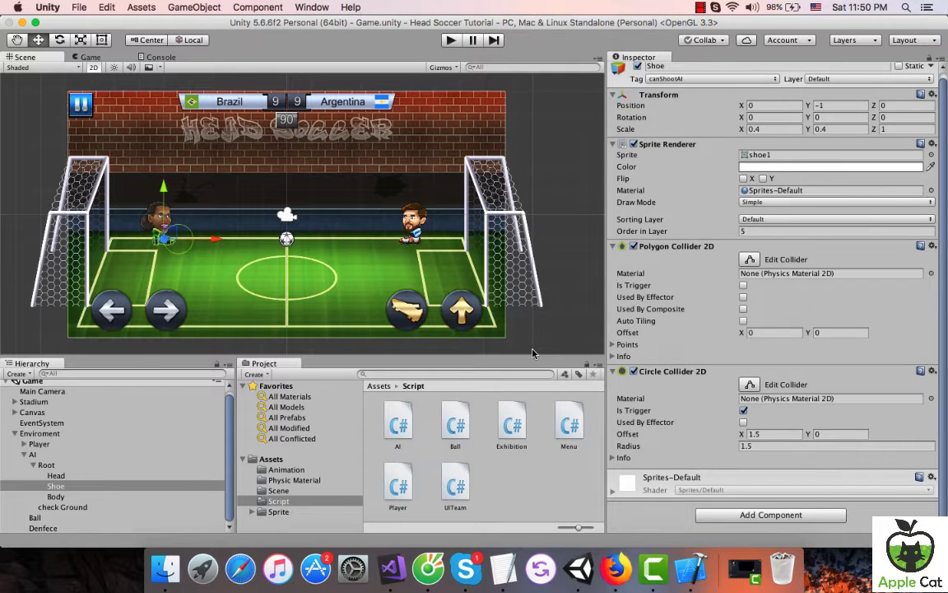
click(395, 568)
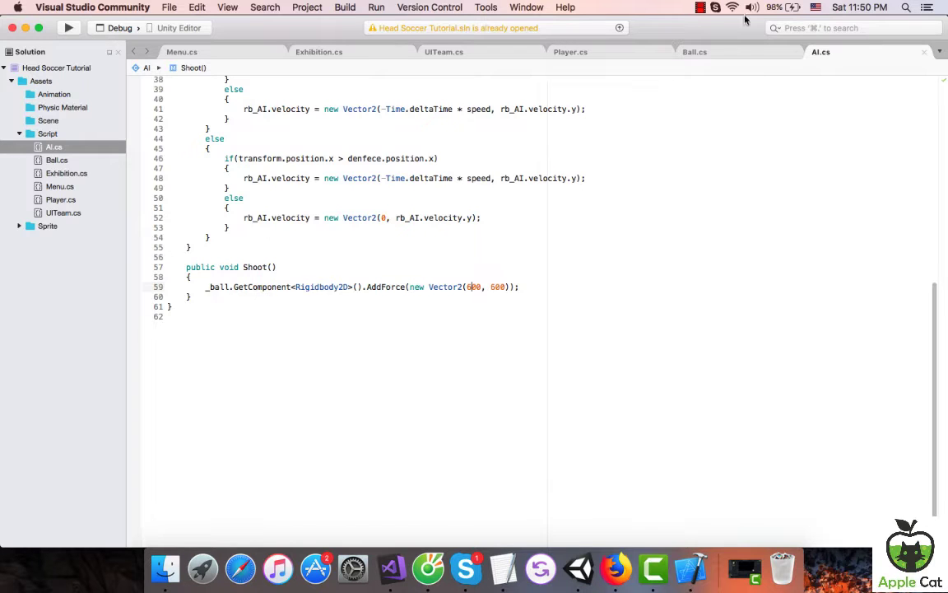
In Ball.cs, replace the AI tag with canShootAI on lines 29 and 42.
click(638, 48)
double_click(366, 358)
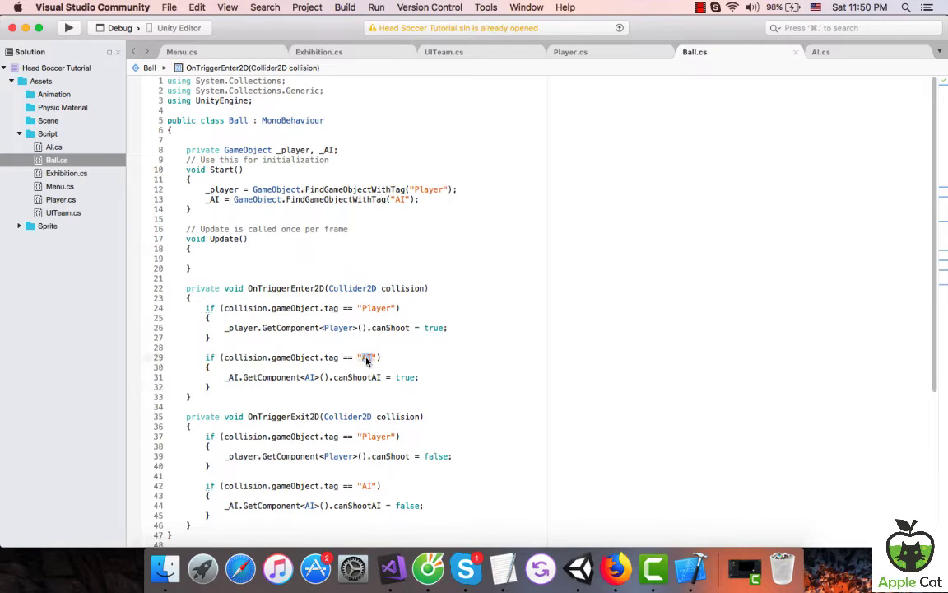
text(canShoot)
text(A)
scroll(366, 360, down, 3)
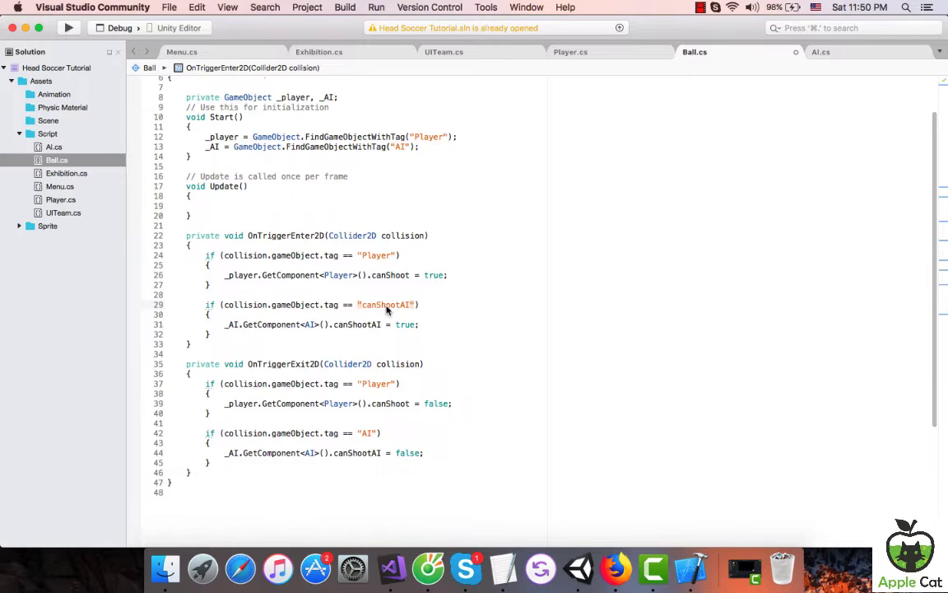
key(super+c)
double_click(368, 433)
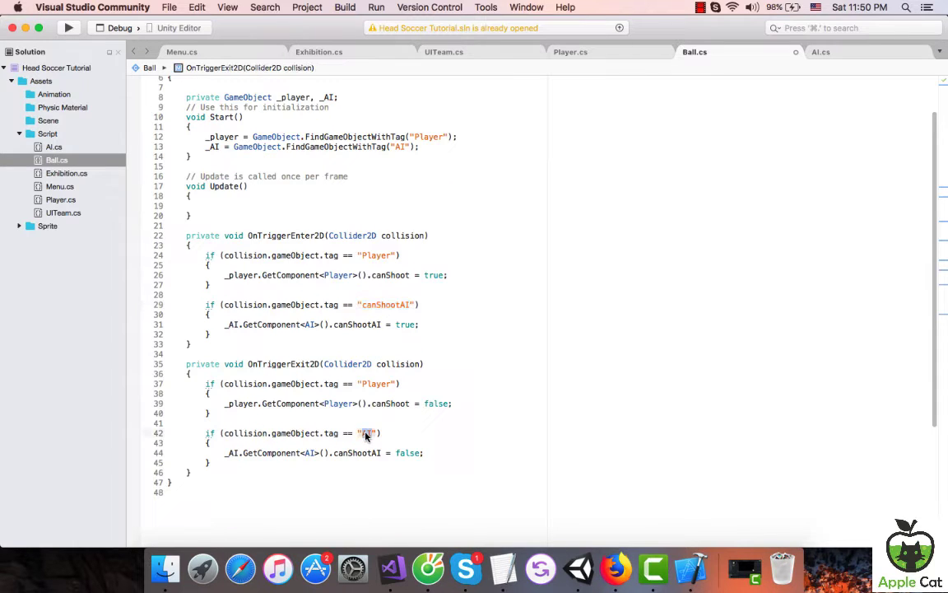
key(super+v)
click(580, 568)
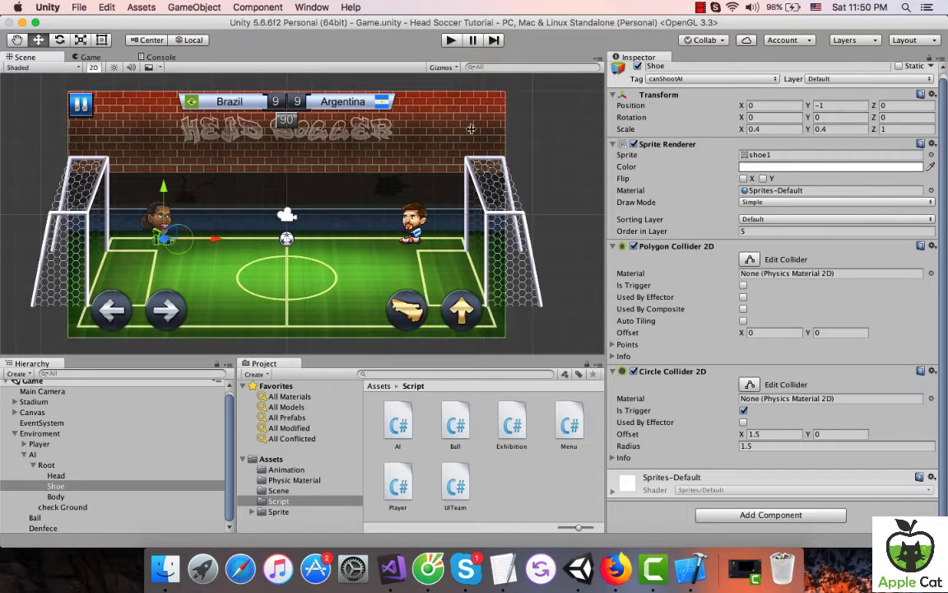
Play-test the match, moving the player's head with the Right arrow, then stop it.
click(451, 41)
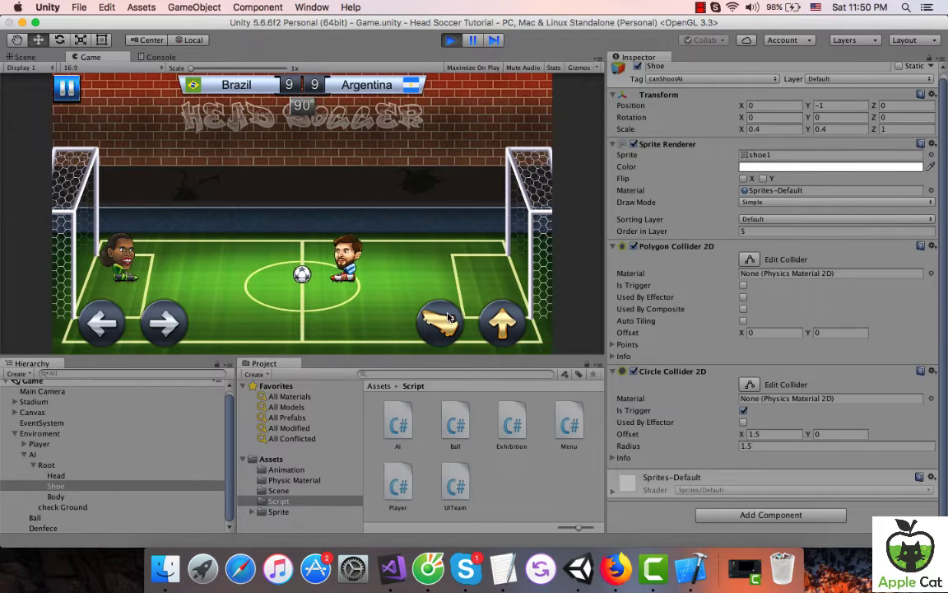
key(Right)
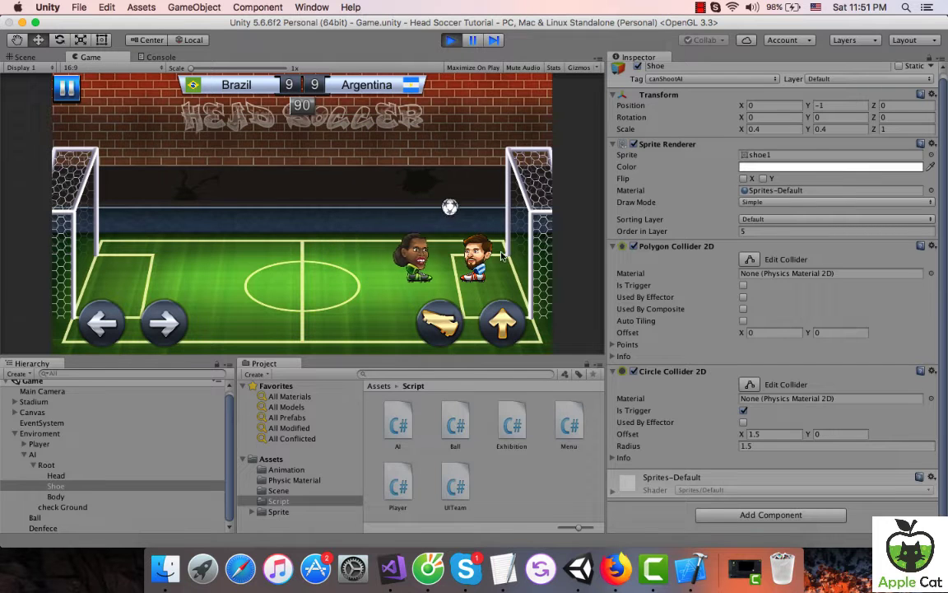
key(super+p)
click(394, 566)
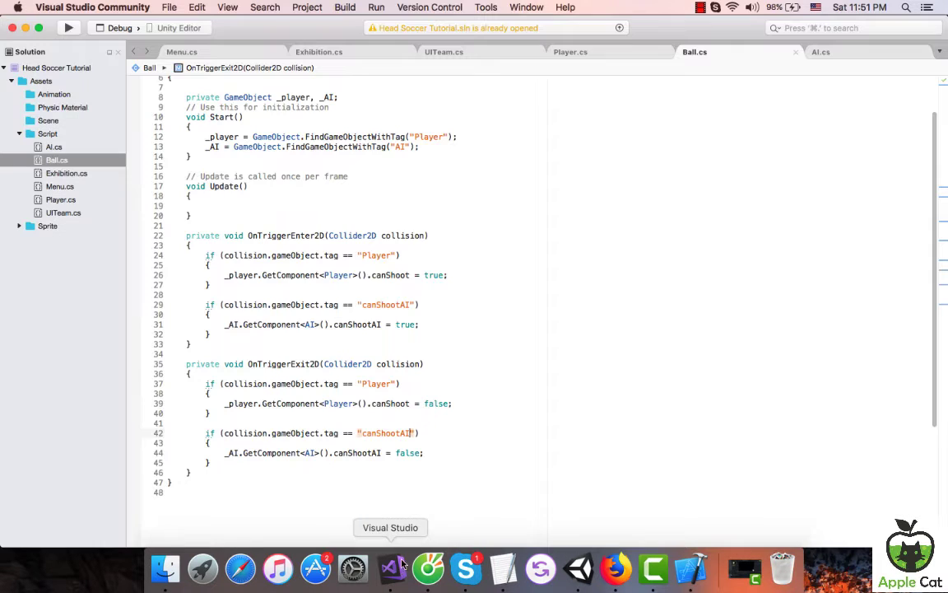
In AI.cs, change the Shoot() force to new Vector2(300, 400).
click(815, 52)
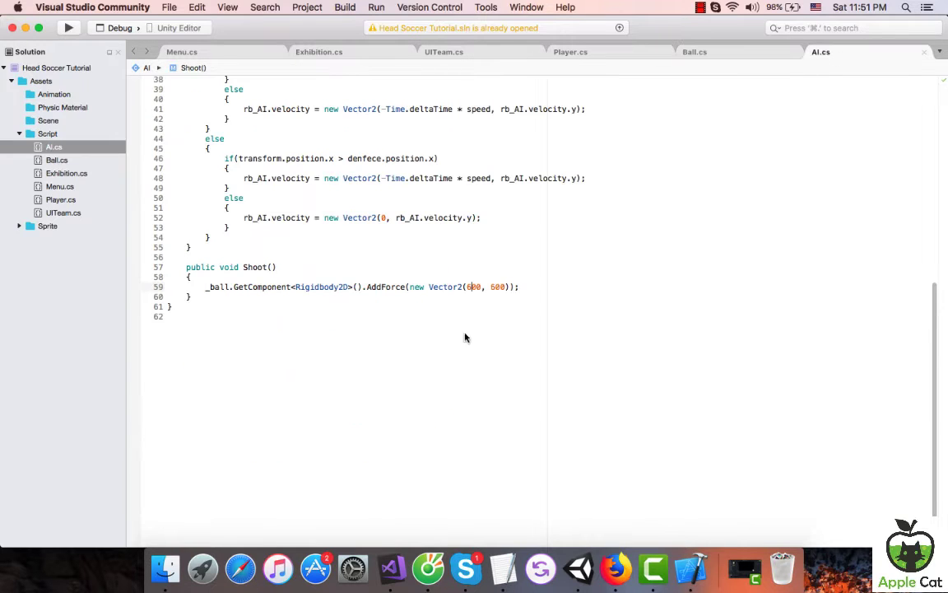
double_click(468, 288)
double_click(497, 287)
text(400)
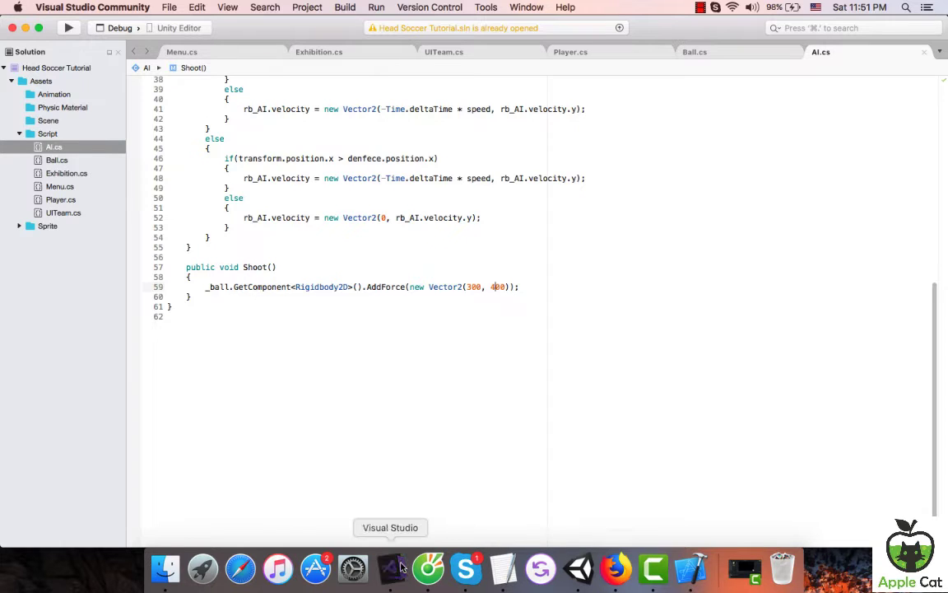
Add an indented 'jump' item under 'Creat action AI' in the headSoccer notes and save.
click(504, 568)
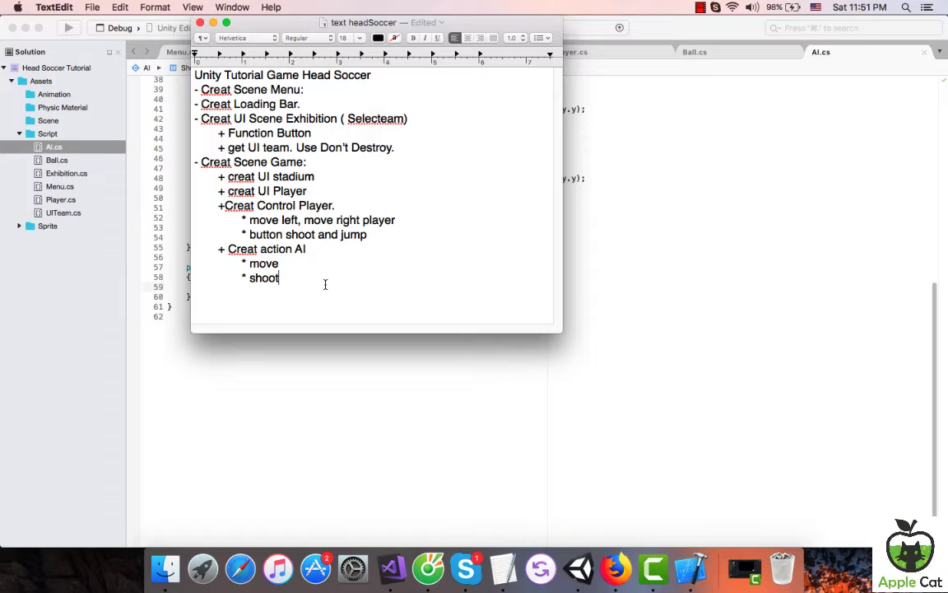
key(Tab)
text(ju)
text(mp)
key(super+s)
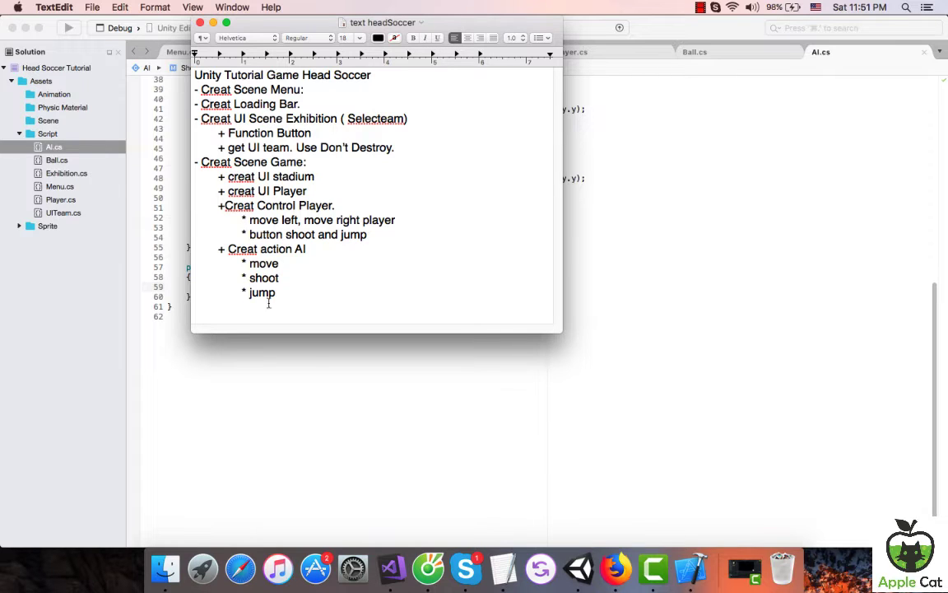
click(579, 568)
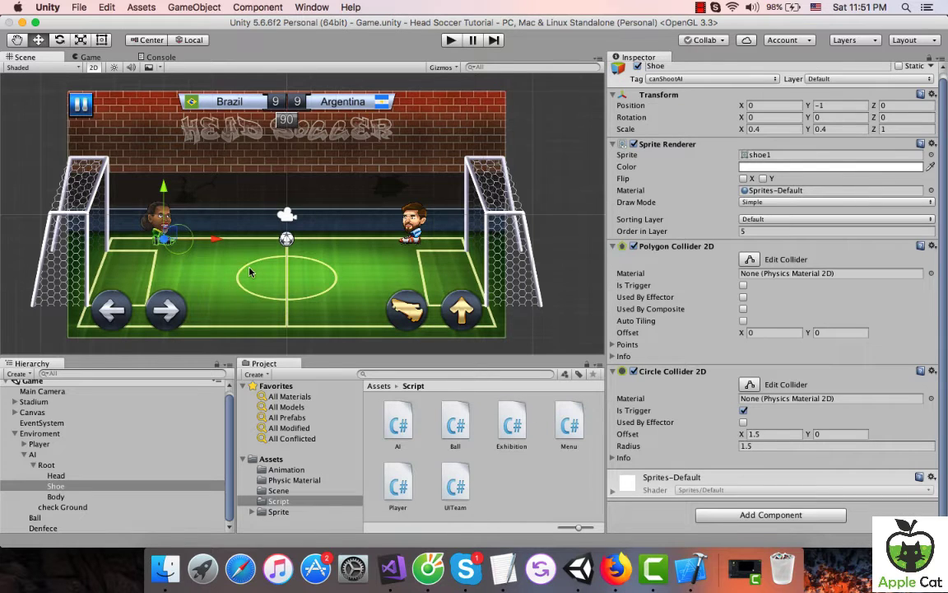
Add an empty public void Jump() method right after Shoot() in AI.cs.
click(391, 568)
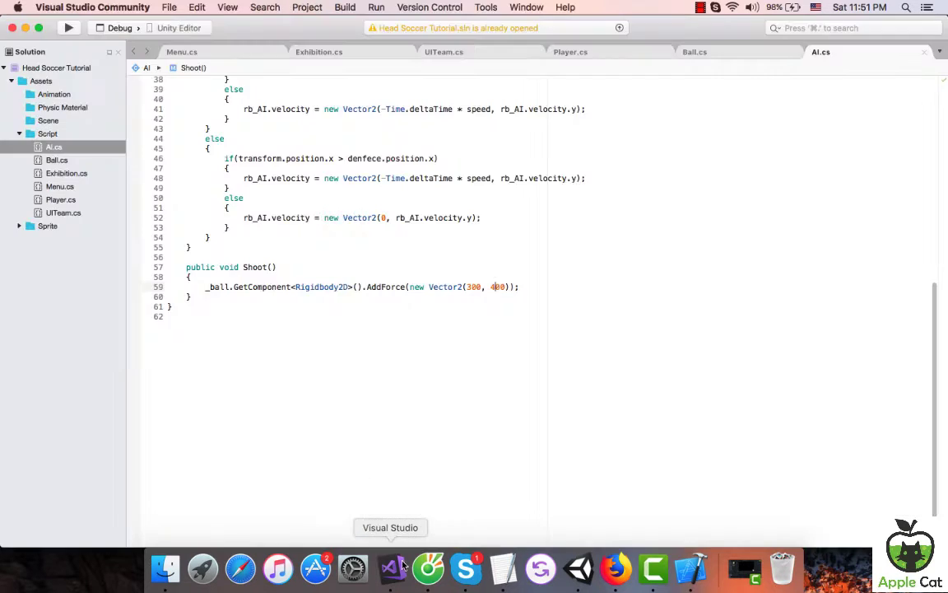
scroll(345, 448, up, 10)
scroll(347, 445, down, 7)
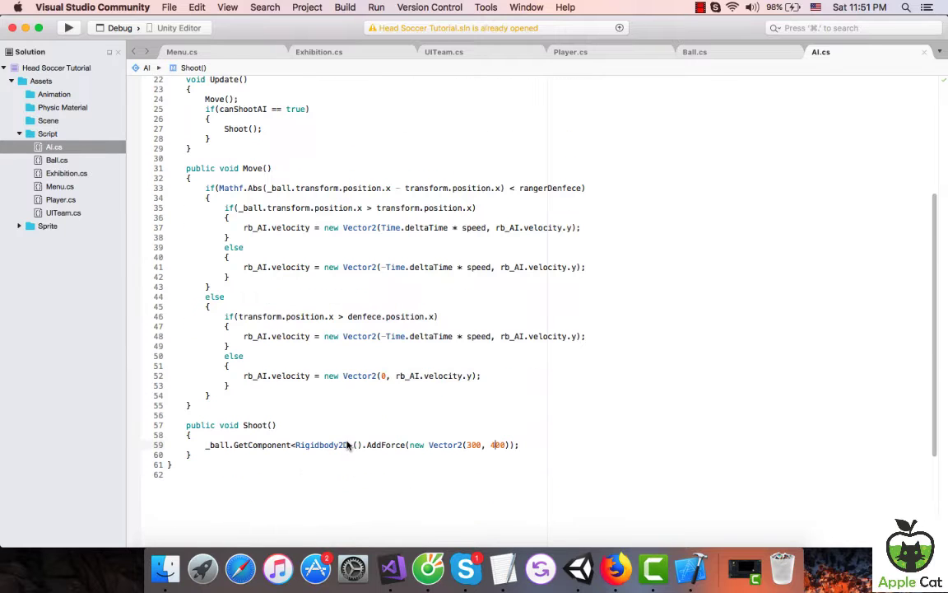
click(208, 455)
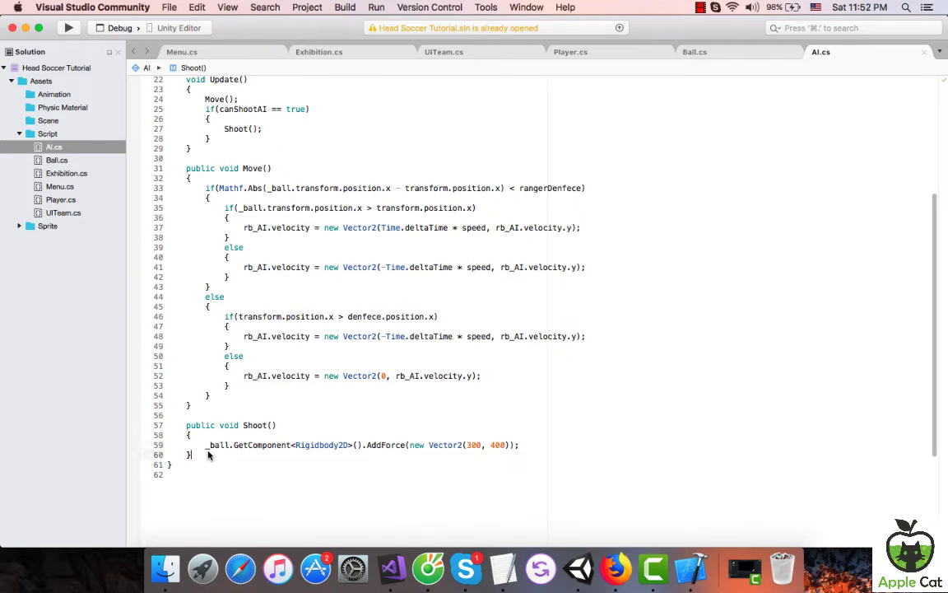
key(Return)
key(Return)
text(public voi)
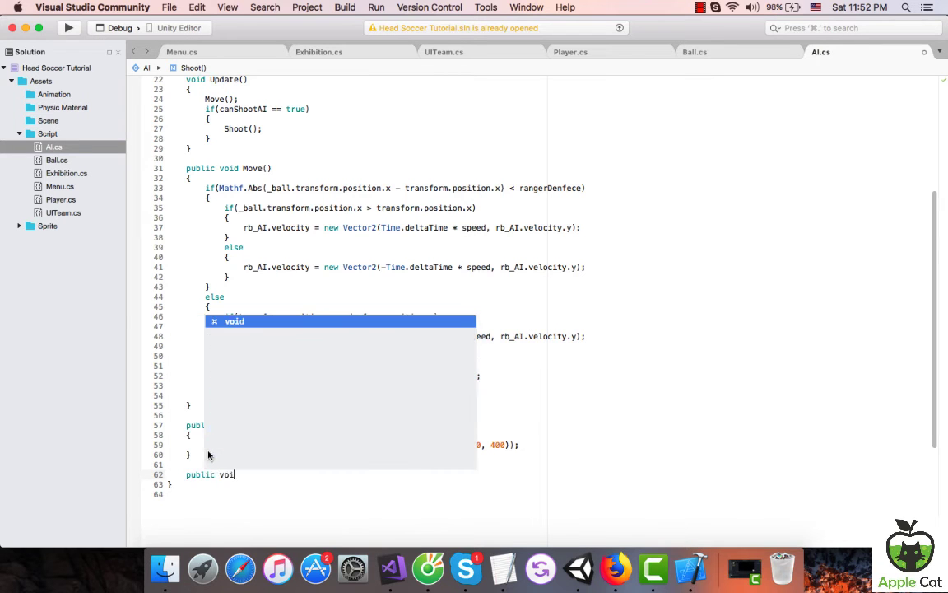
text(d Jump)
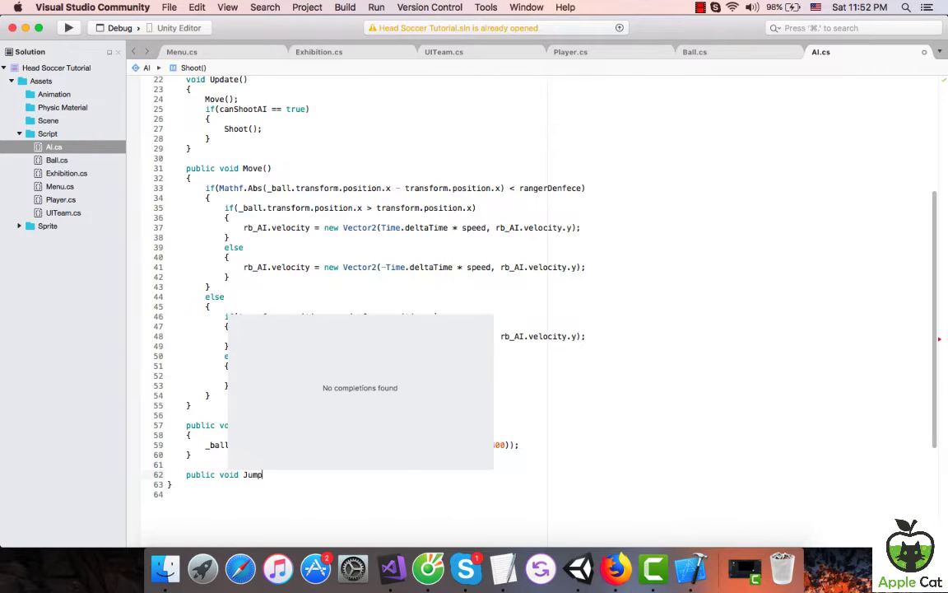
text(()
key(Return)
text({)
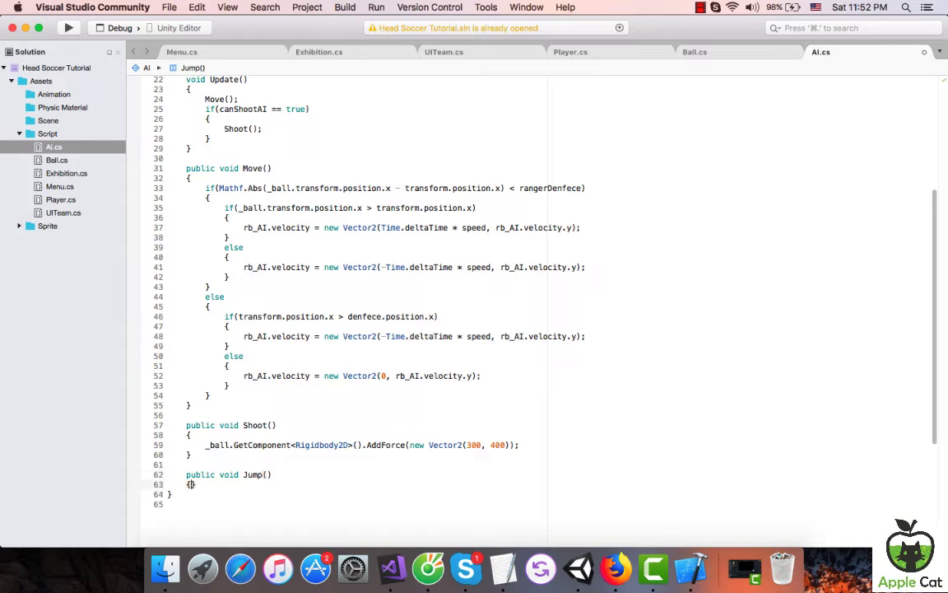
key(Return)
Move back up to the end of the canShootAI bool declaration.
scroll(578, 378, up, 4)
scroll(577, 379, down, 6)
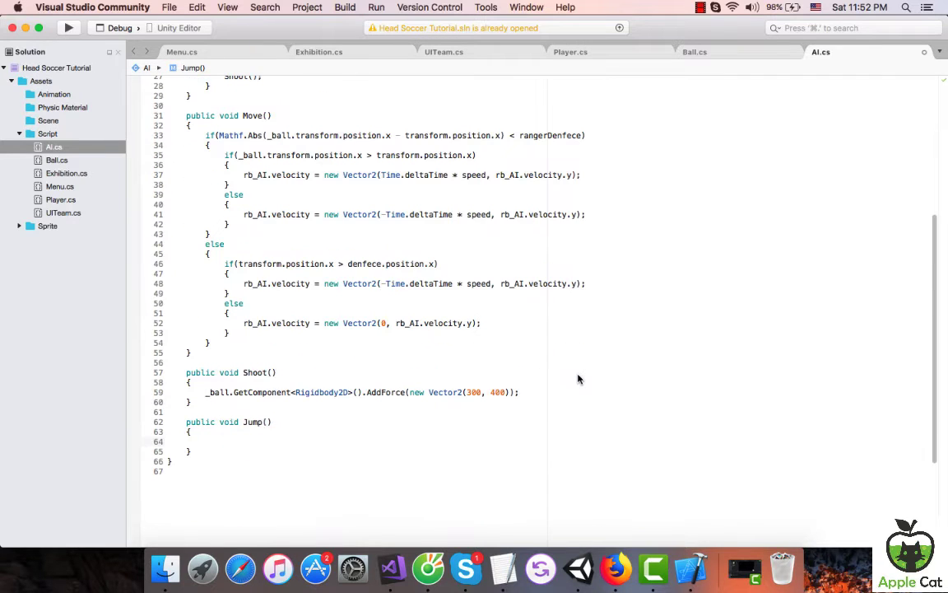
scroll(578, 379, up, 4)
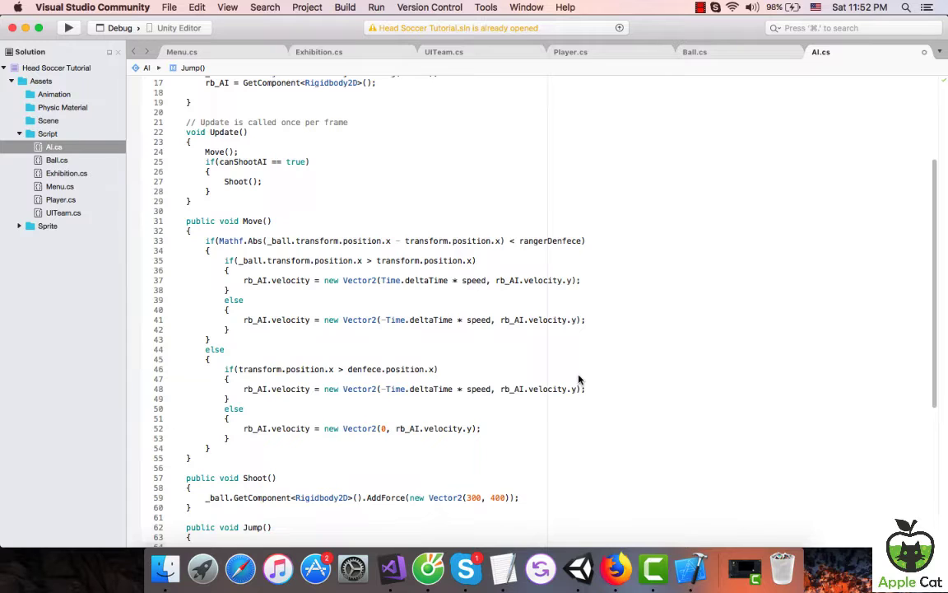
scroll(578, 379, up, 5)
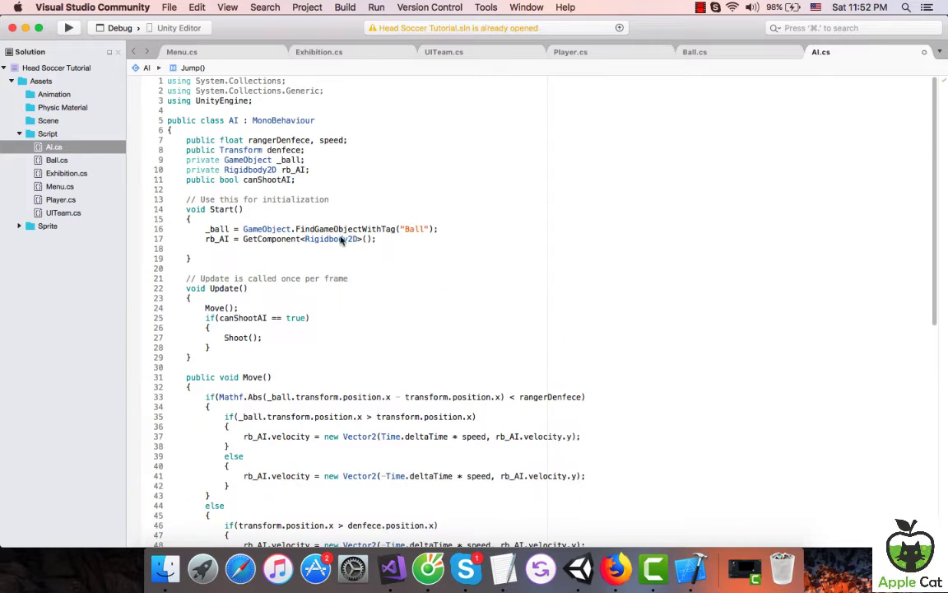
click(293, 180)
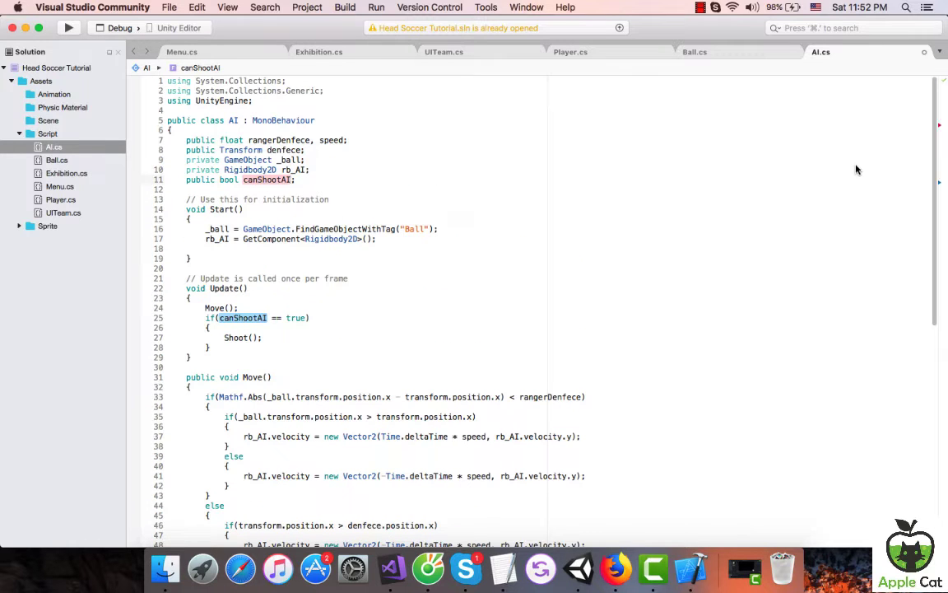
Declare a canHead bool alongside canShootAI.
text(, can)
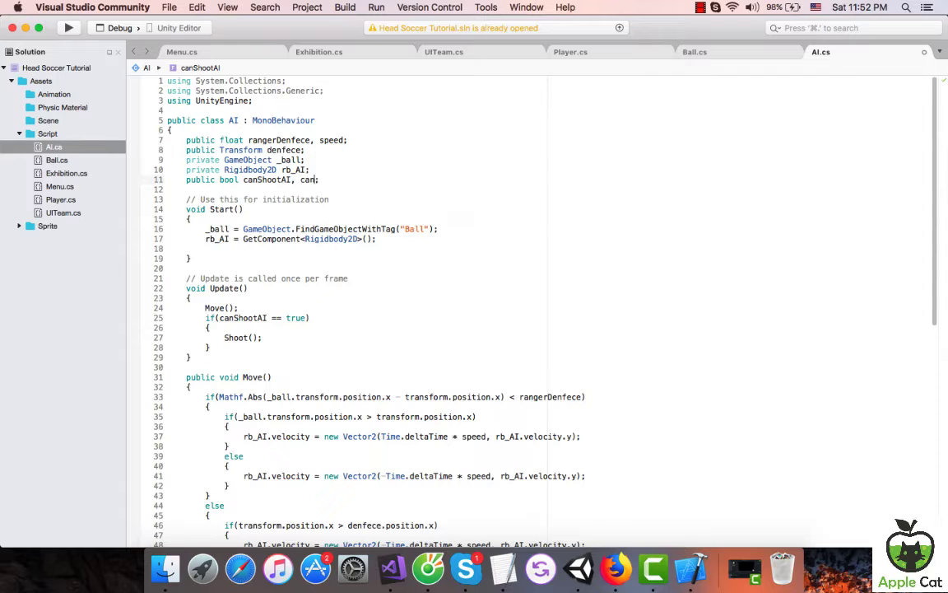
text(Head)
scroll(682, 416, down, 5)
scroll(692, 411, up, 5)
scroll(475, 327, down, 10)
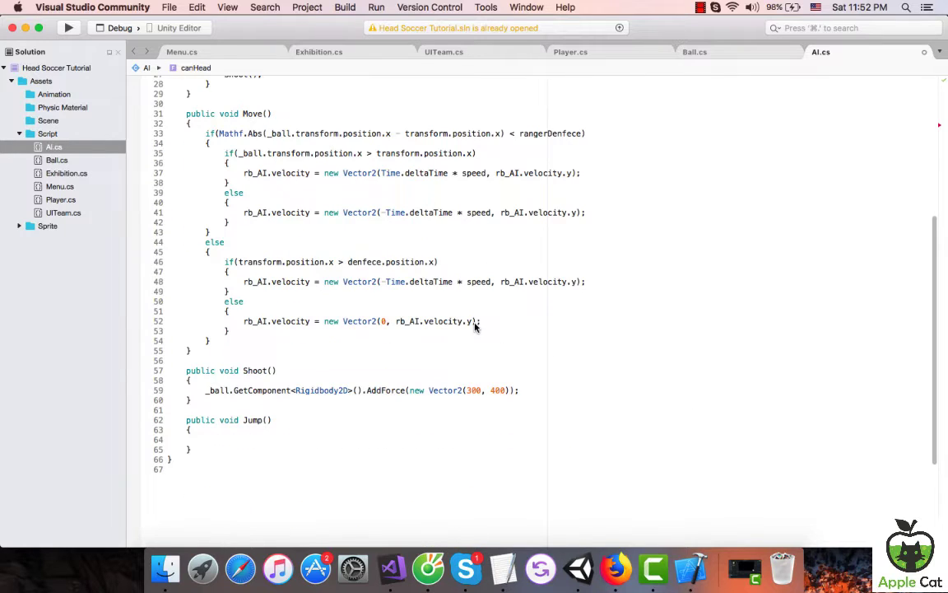
scroll(475, 327, up, 6)
In Update, add if(canHead == true) { Jump(); } after the Shoot block.
click(290, 245)
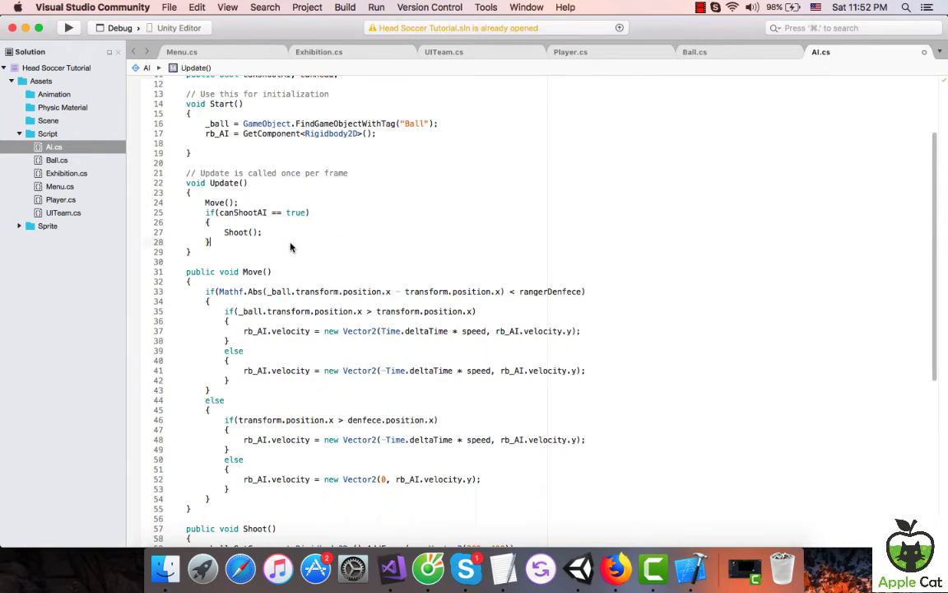
key(Return)
text(if)
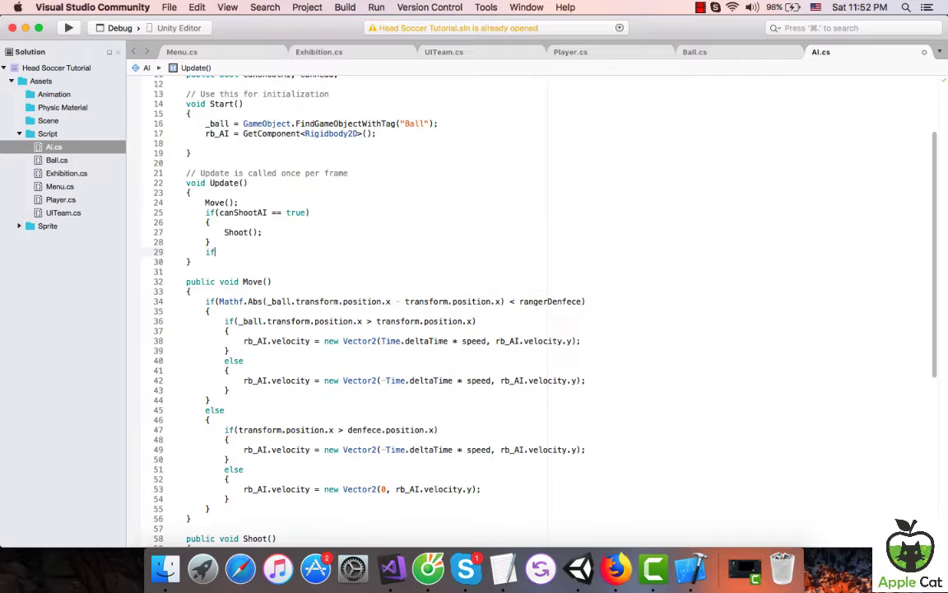
text((can)
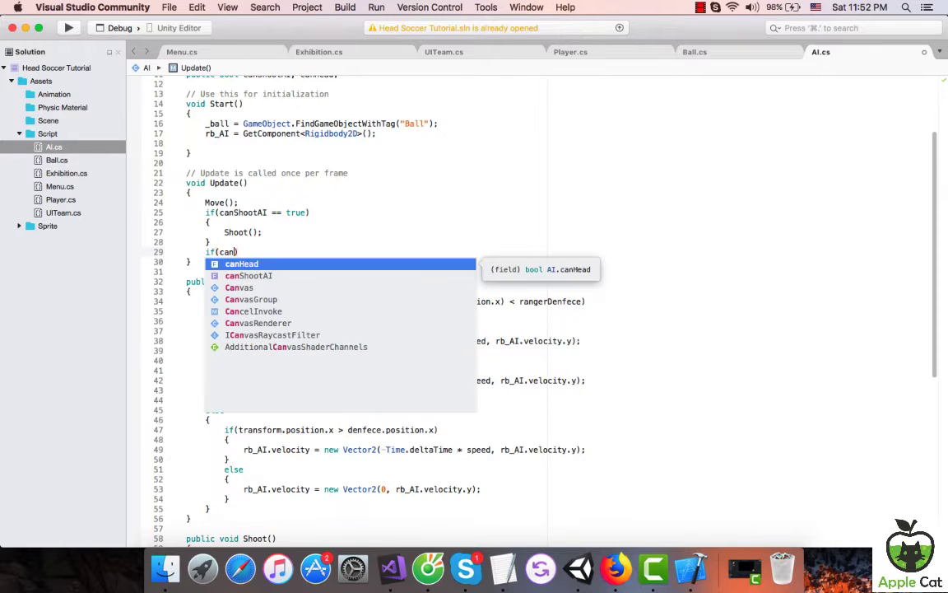
key(Return)
text(== tru)
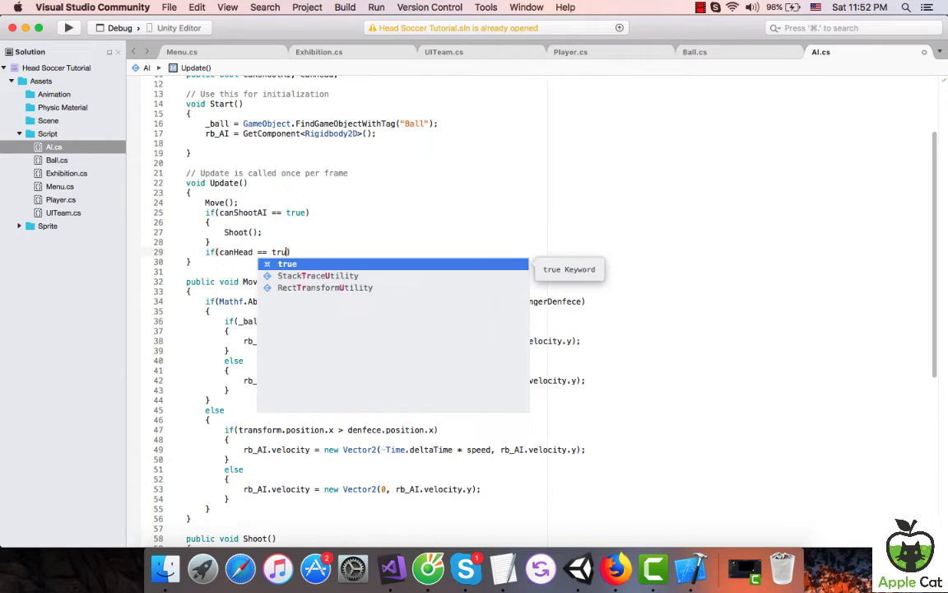
text(e)
key(Return)
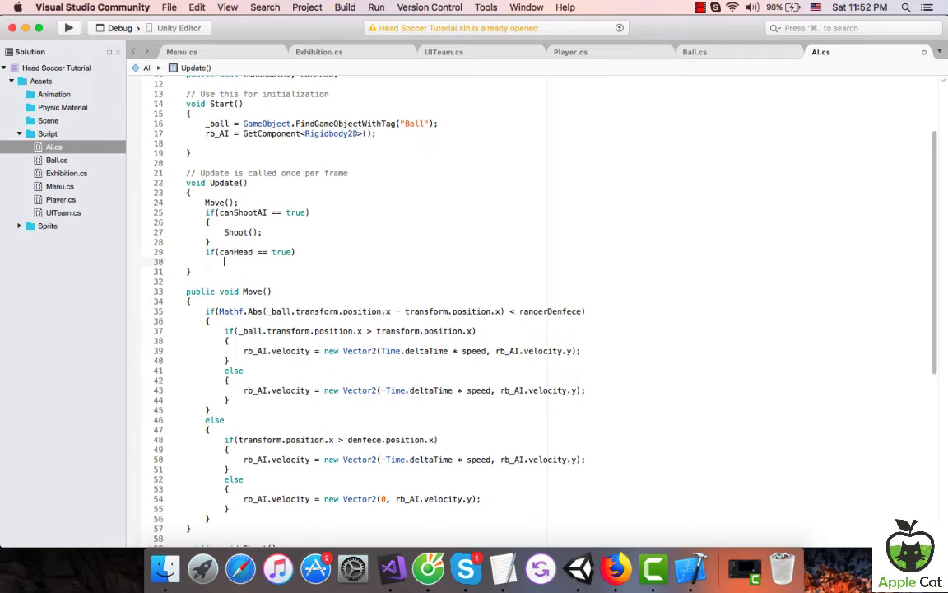
text({)
key(Return)
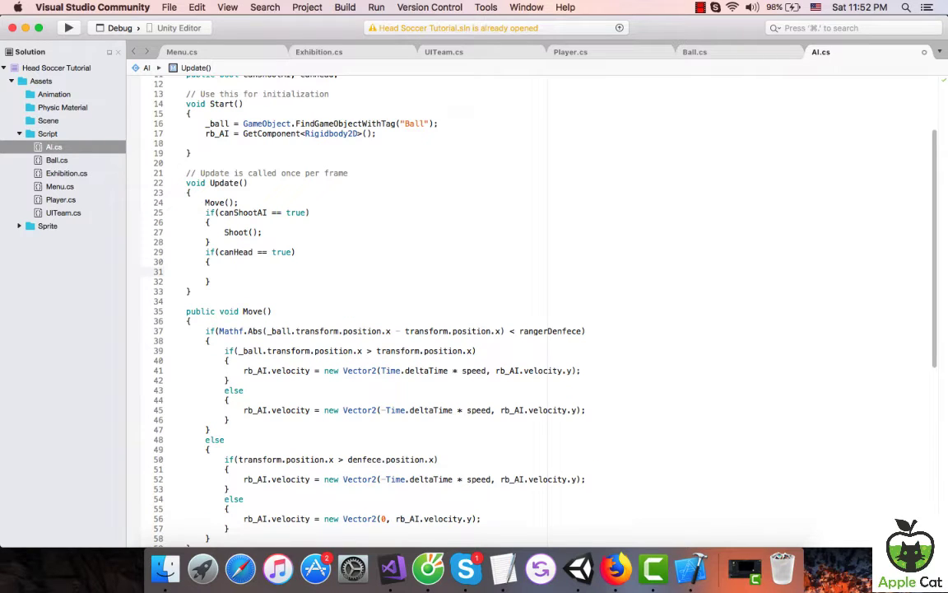
text(Jum)
key(Return)
text(()
text(;)
Make Jump() set rb_AI.velocity = new Vector2(-Time.deltaTime * speed, 15).
scroll(344, 358, down, 2)
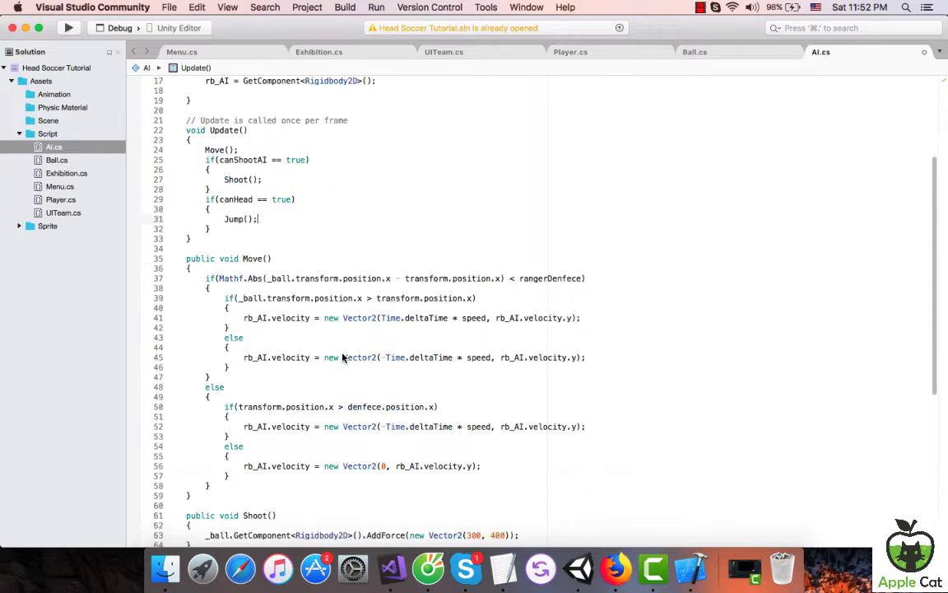
scroll(344, 357, down, 4)
click(366, 375)
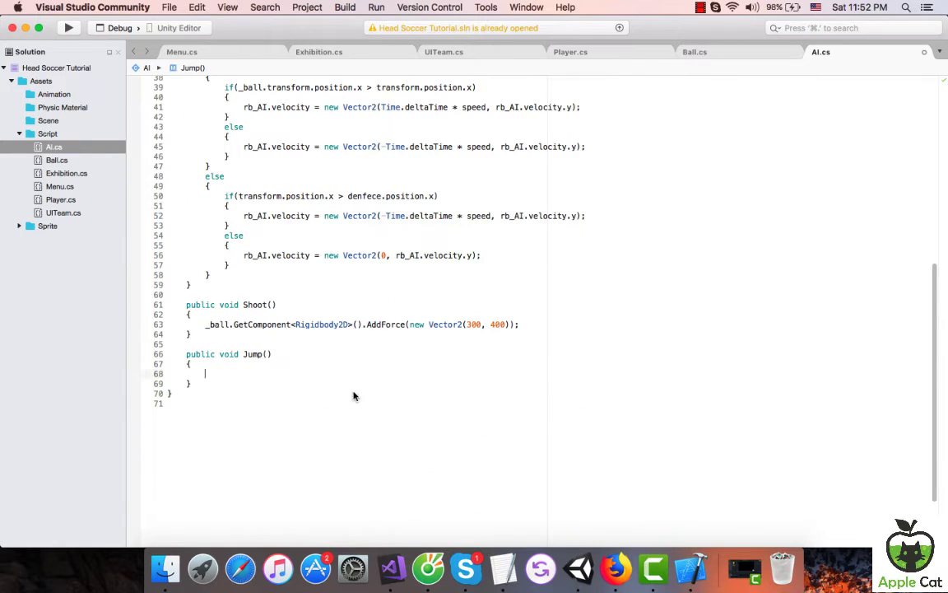
drag(243, 258, 530, 258)
click(528, 243)
drag(586, 216, 244, 218)
key(super+c)
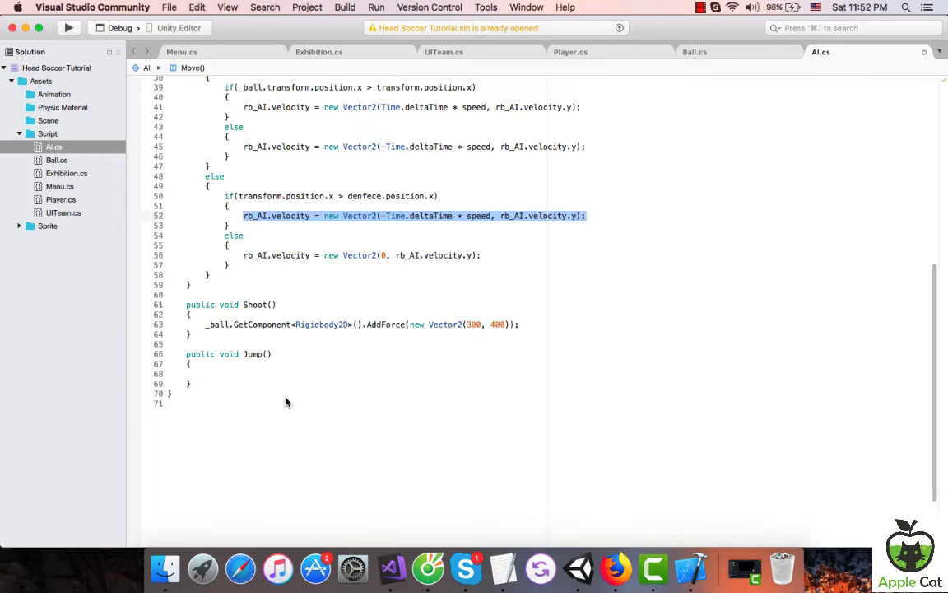
click(313, 377)
key(super+v)
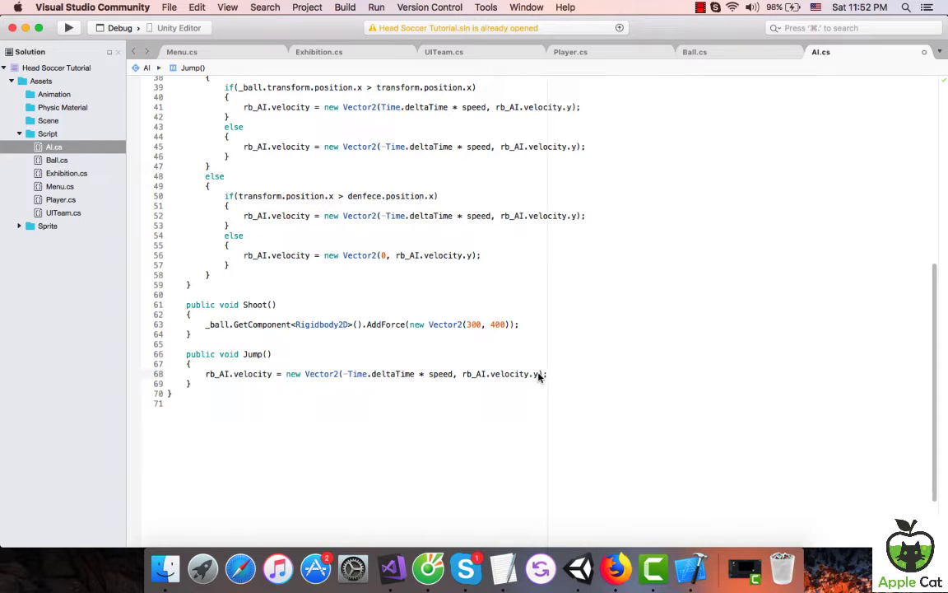
drag(539, 376, 465, 376)
text(1)
text(5)
click(597, 367)
click(596, 54)
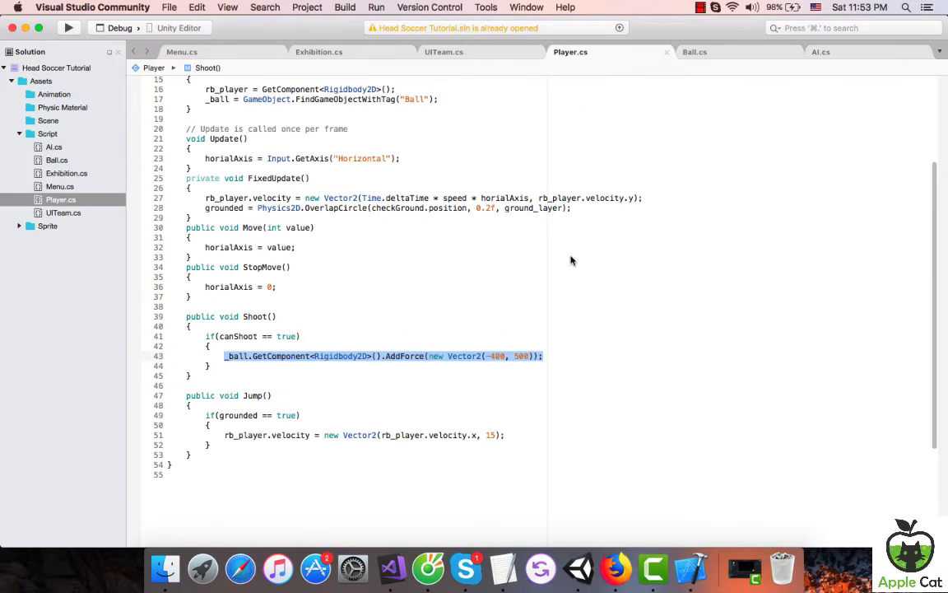
click(578, 568)
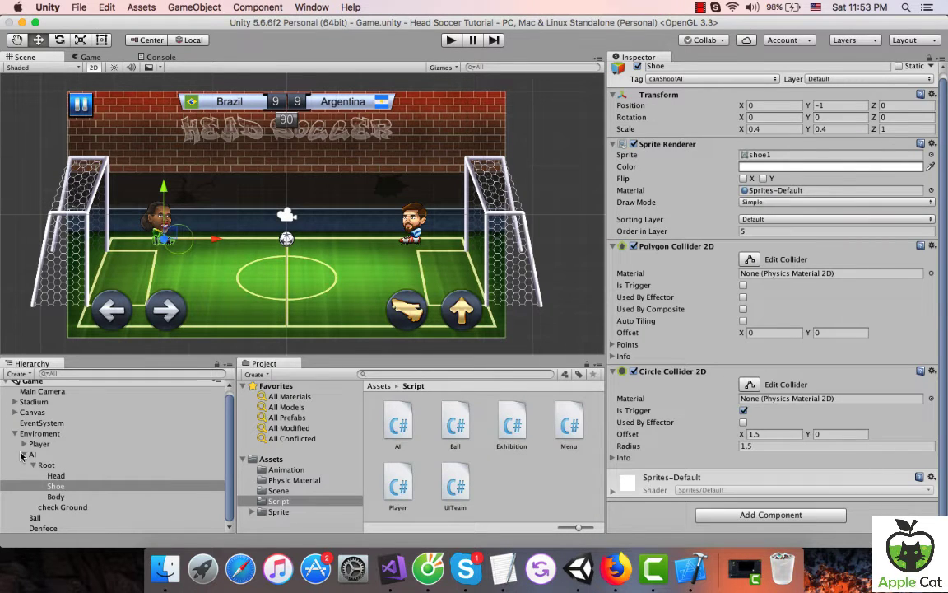
Create an empty child of AI named Check Head.
click(56, 478)
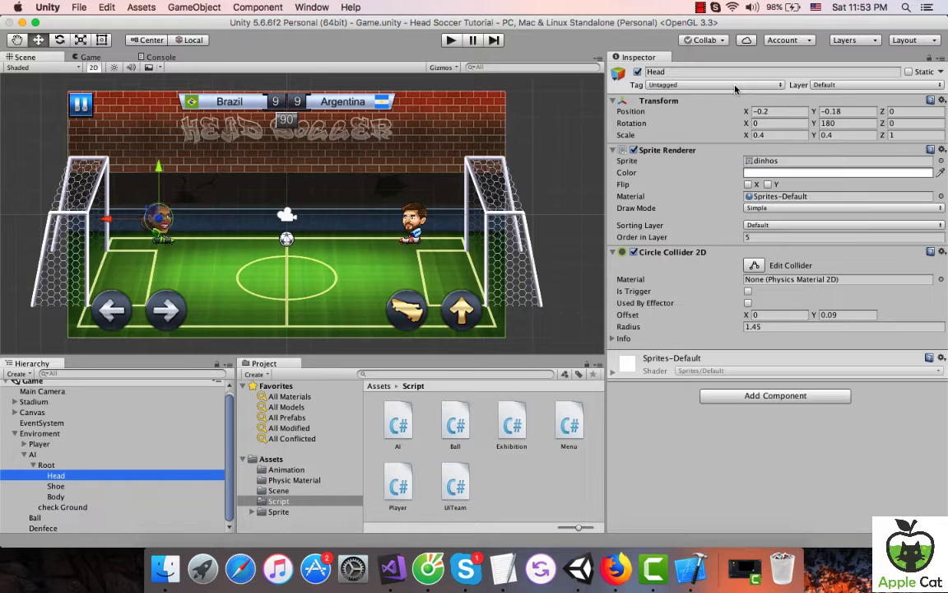
click(32, 464)
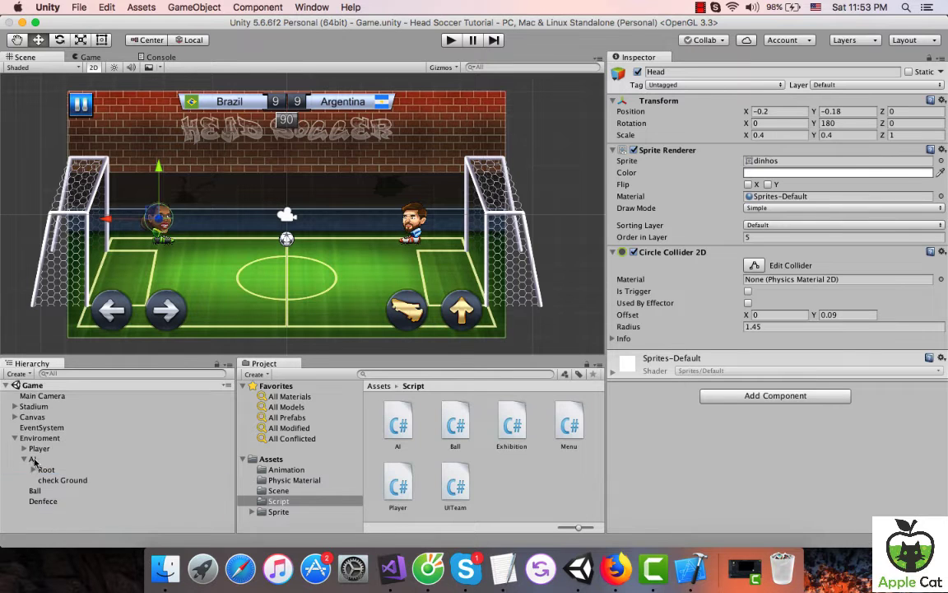
click(34, 459)
right_click(34, 461)
click(74, 433)
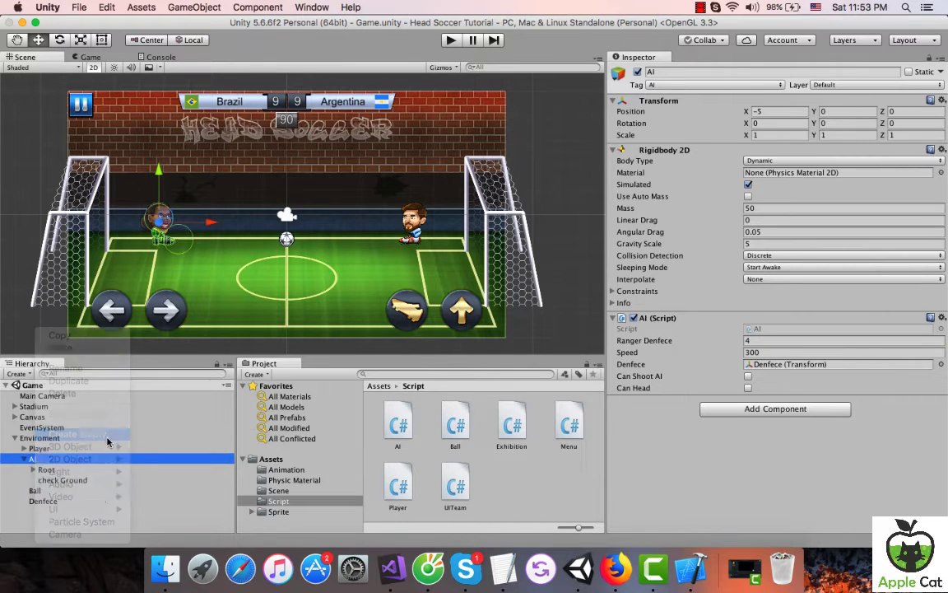
click(101, 492)
text(C)
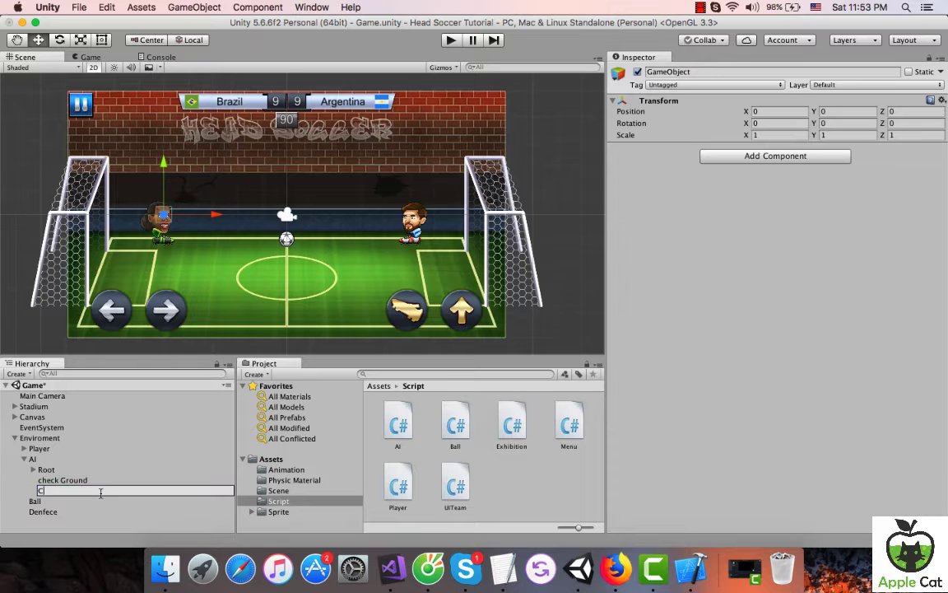
text(heck Head)
key(Return)
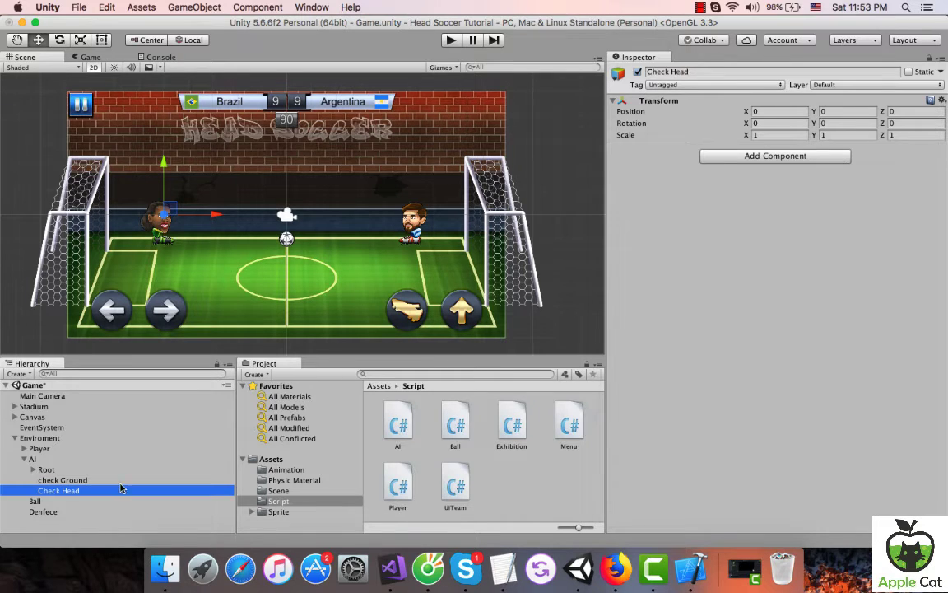
Give Check Head a trigger Circle Collider 2D of radius 1.2, place it above the head, and save.
click(735, 156)
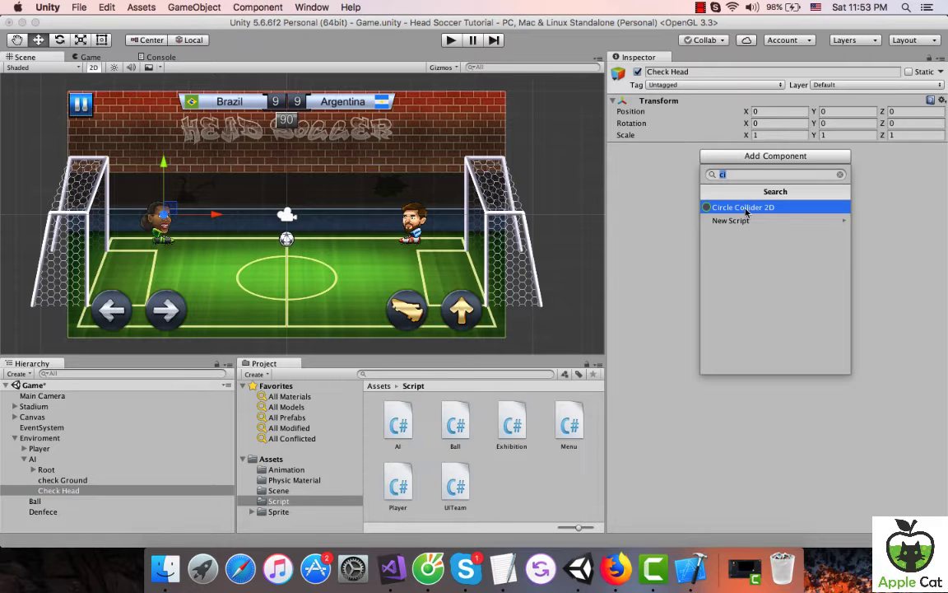
click(745, 205)
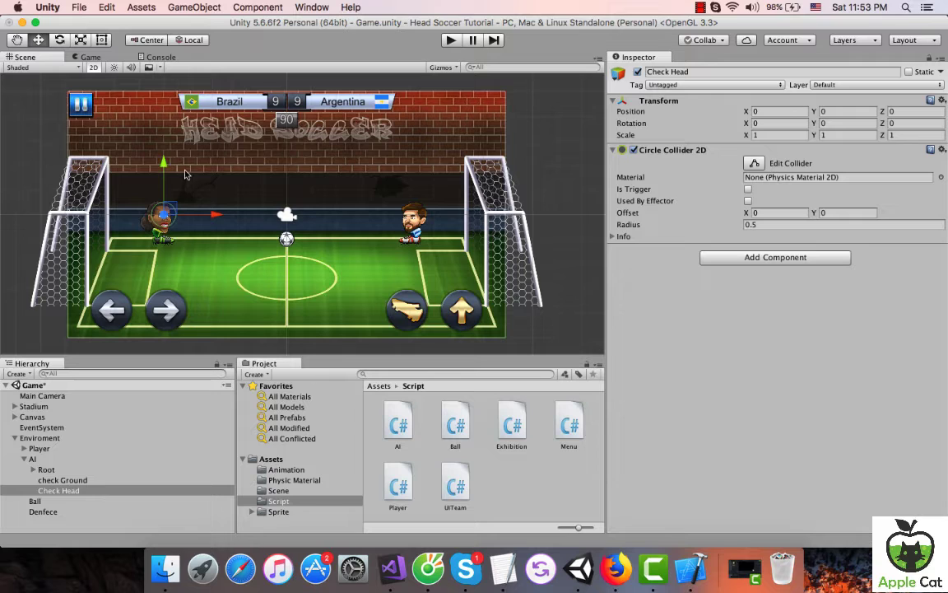
click(671, 188)
drag(164, 214, 171, 194)
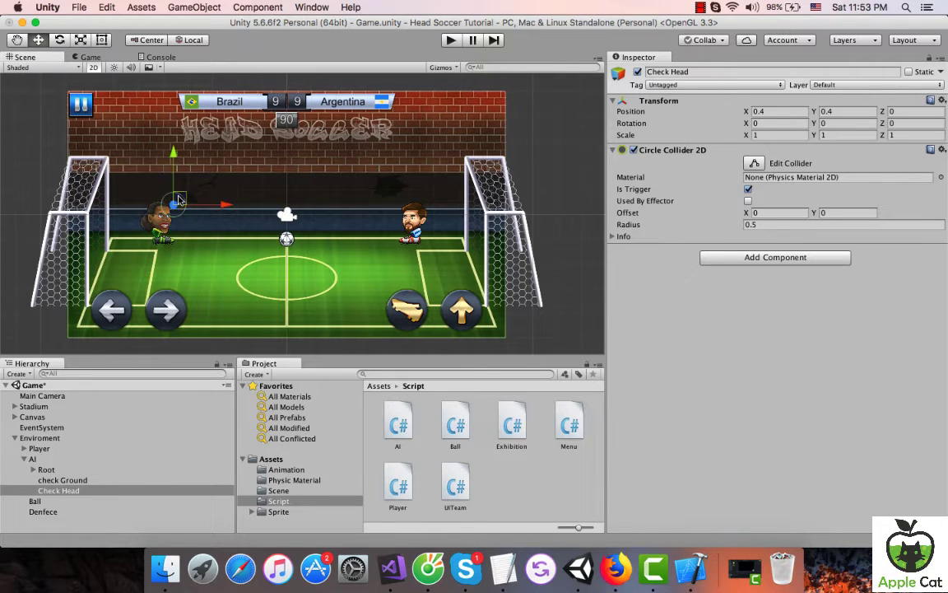
click(765, 223)
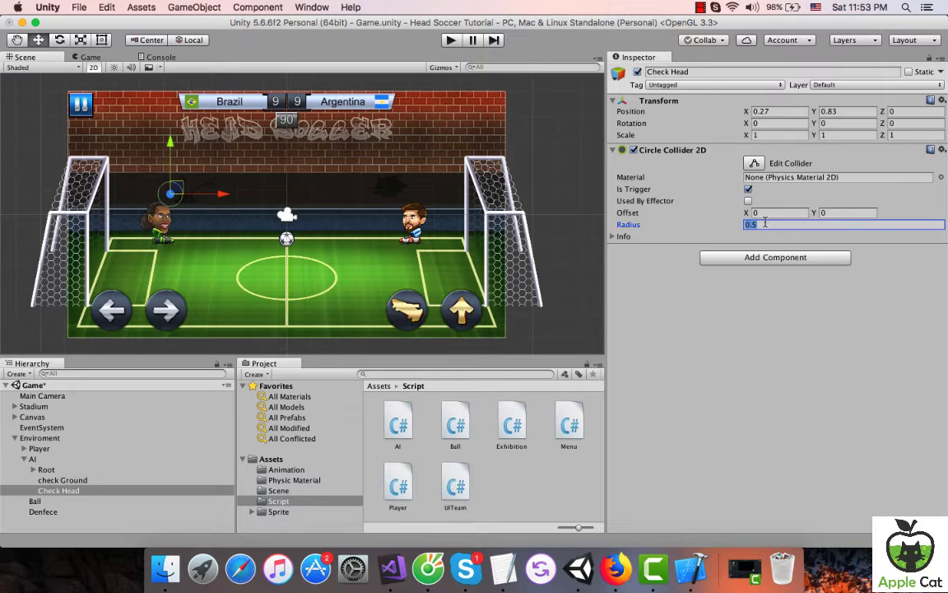
text(21)
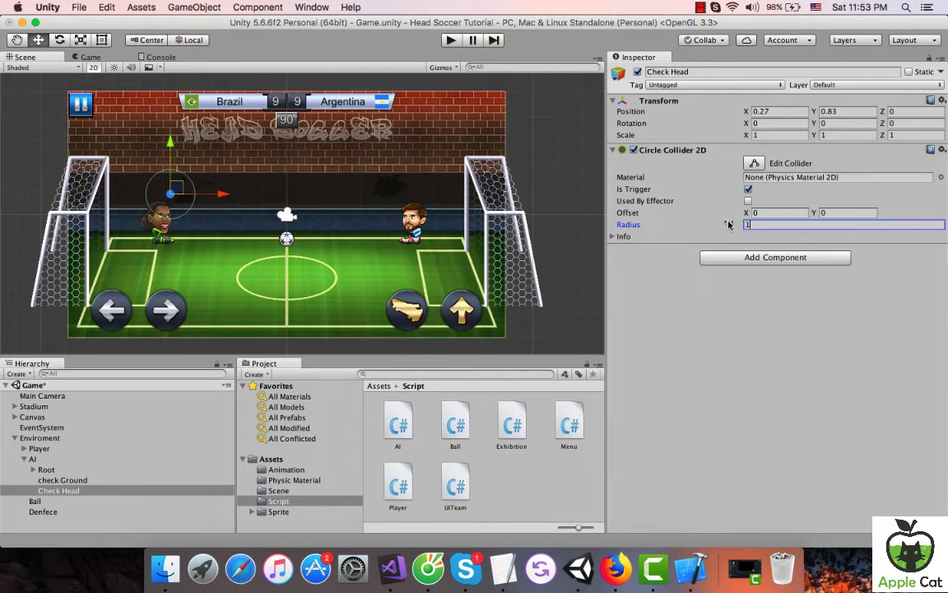
text(.5)
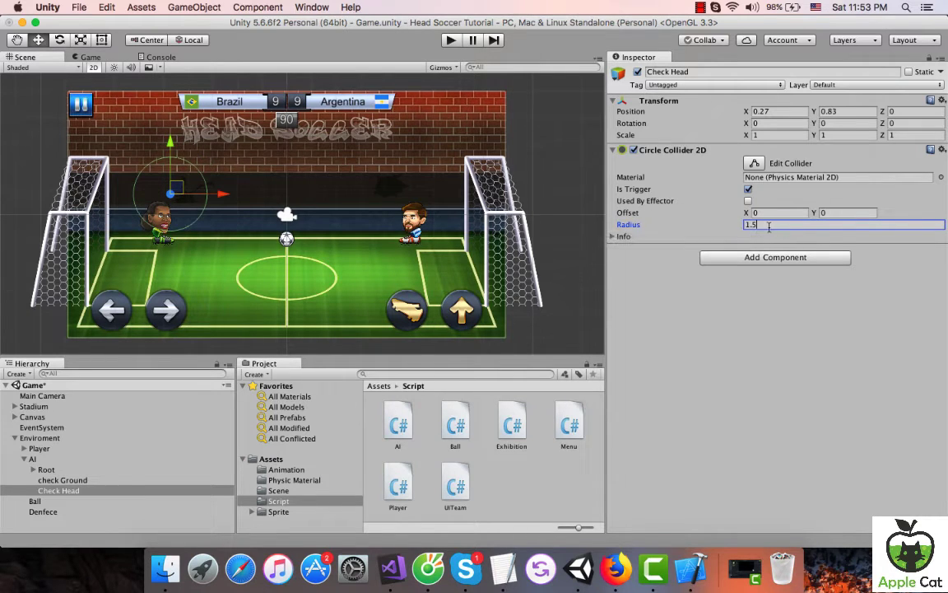
key(BackSpace)
text(2)
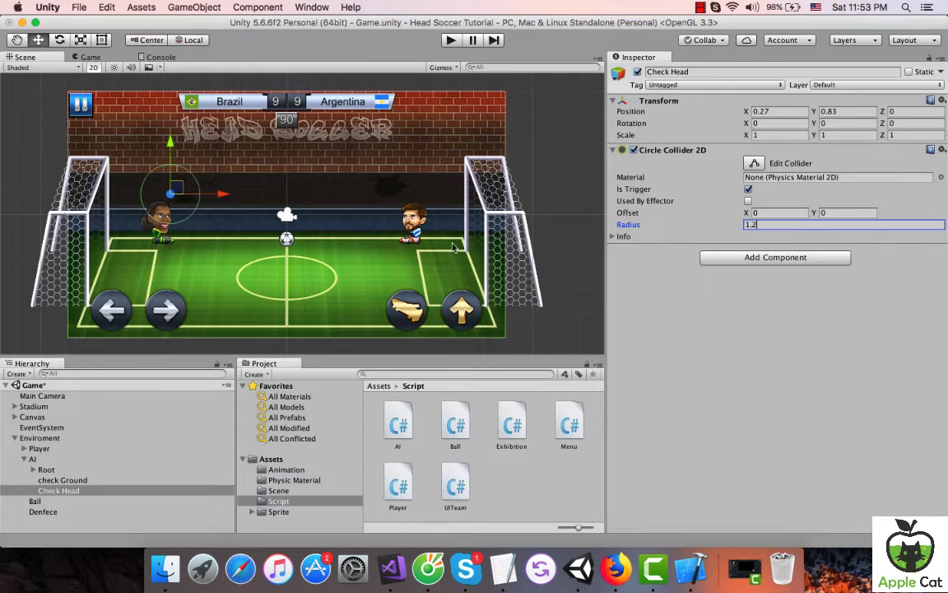
drag(175, 192, 184, 180)
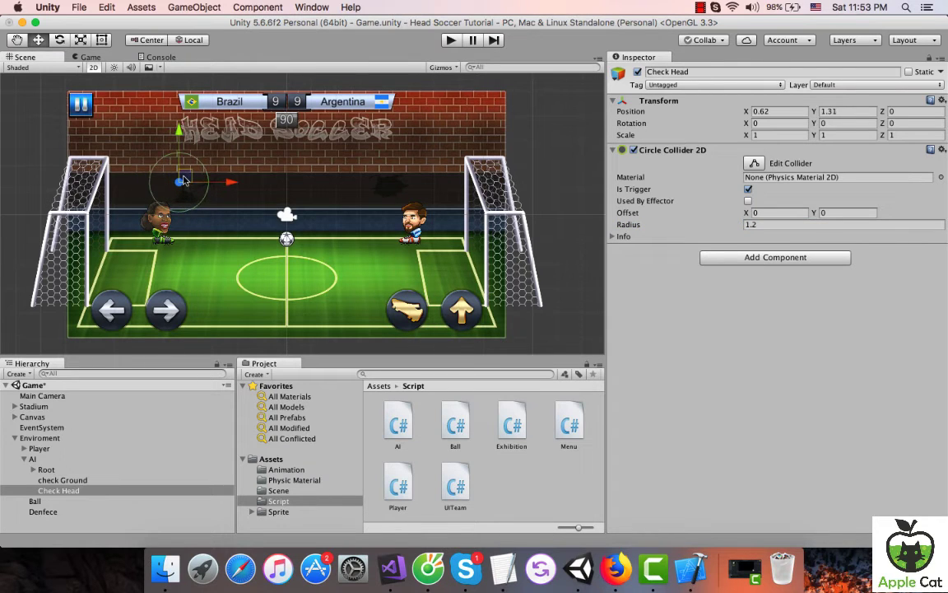
drag(184, 180, 183, 178)
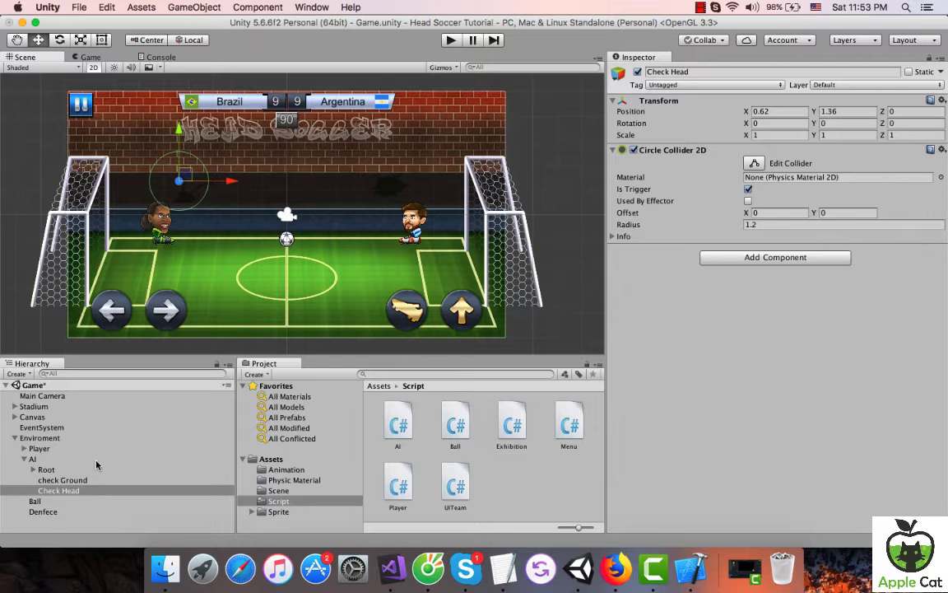
key(super+s)
Add a new canHeadAI tag to the project's tag list.
click(685, 85)
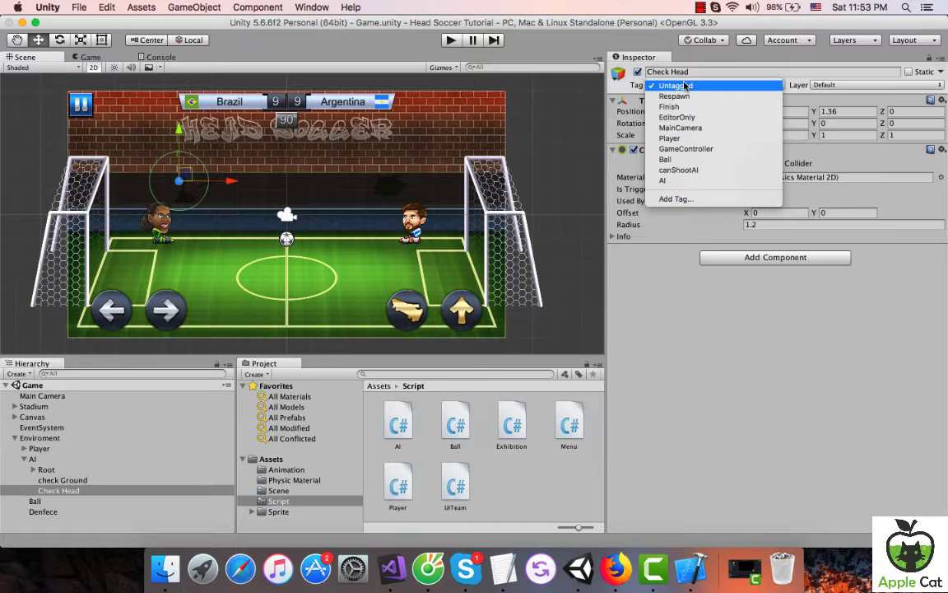
click(675, 196)
click(918, 153)
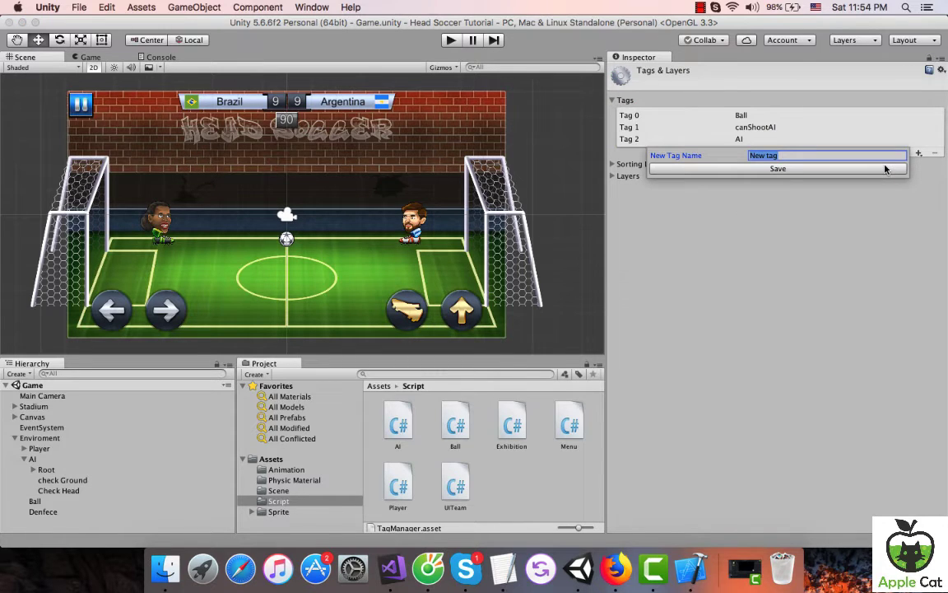
text(canHead)
text(AI)
click(859, 170)
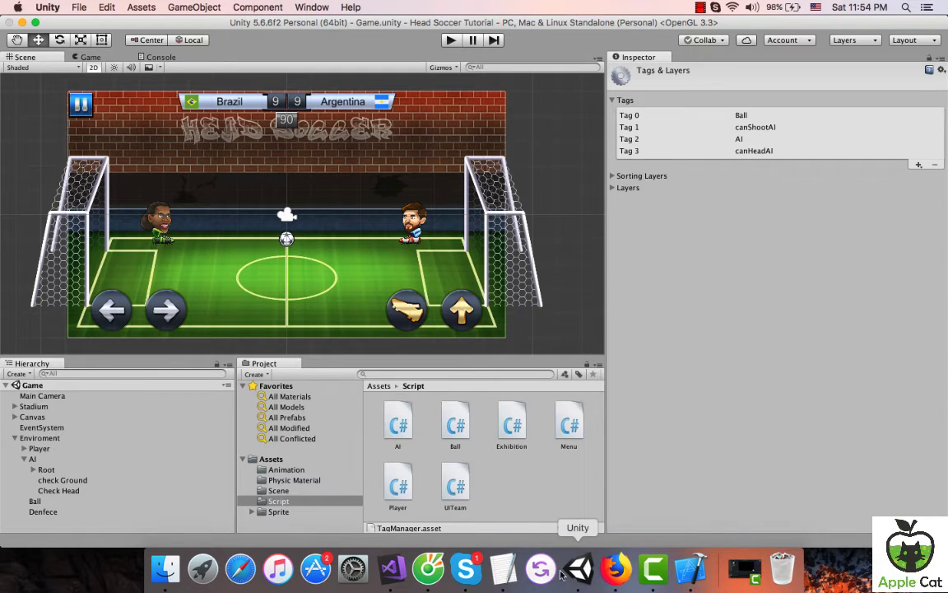
In Ball.cs OnTriggerEnter2D, add a canHeadAI if-block setting the AI's canHead to true.
click(392, 568)
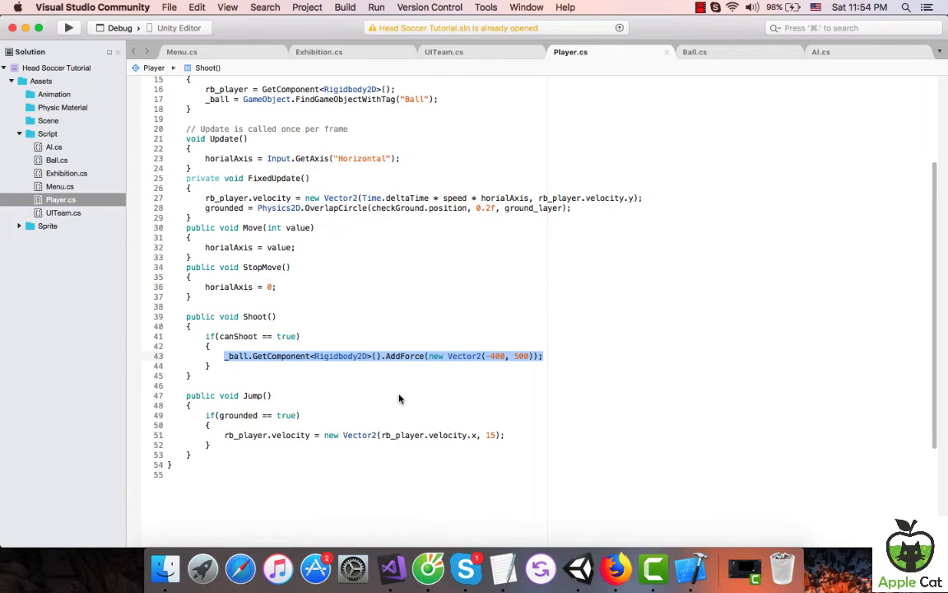
scroll(399, 399, up, 3)
click(662, 53)
scroll(346, 344, down, 3)
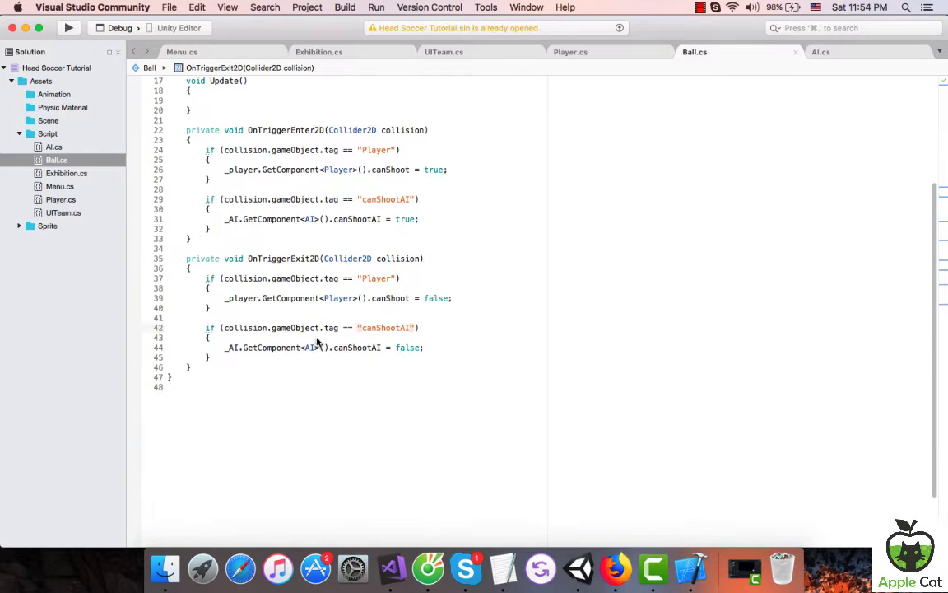
scroll(321, 344, up, 3)
drag(207, 305, 230, 335)
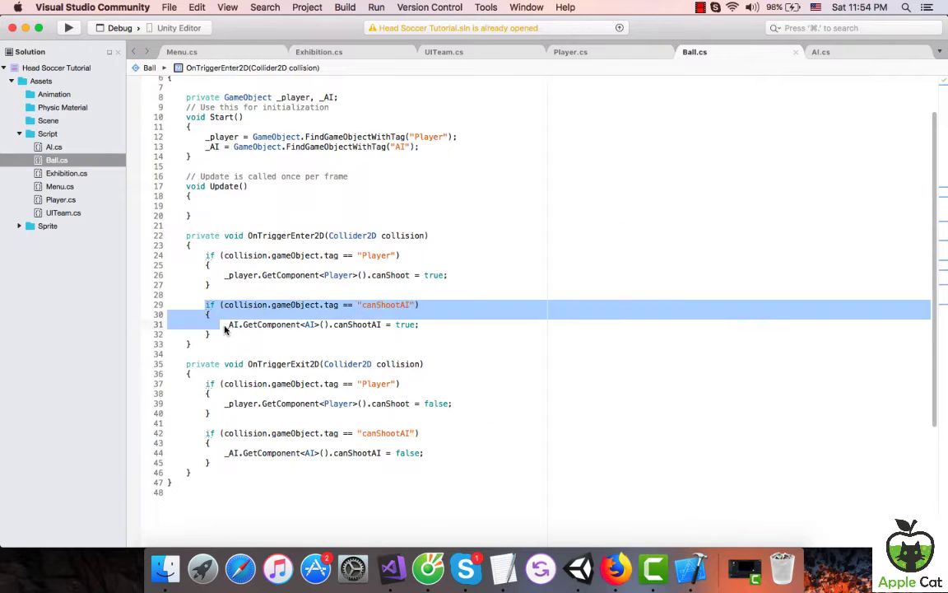
click(254, 337)
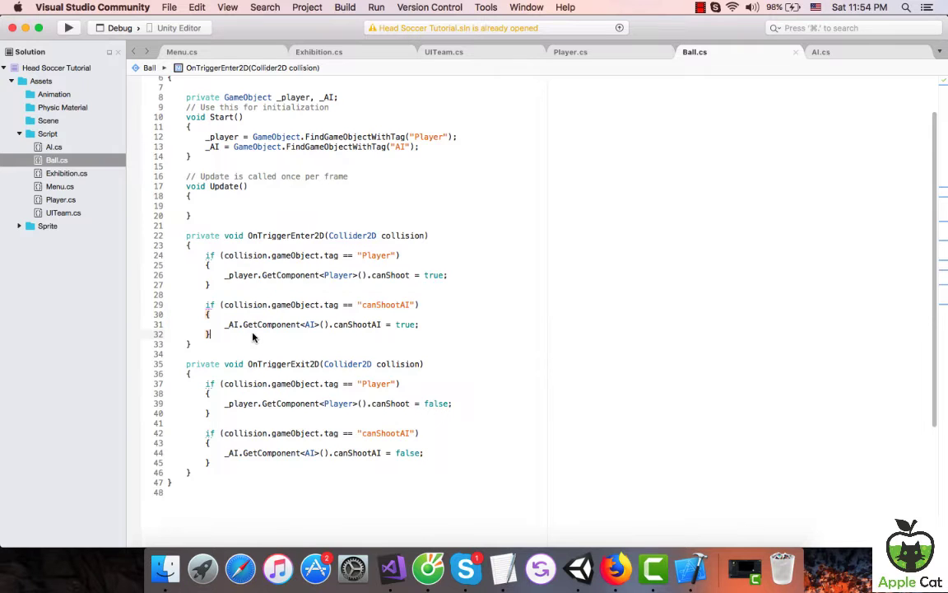
key(Return)
key(Return)
text(if (collision.gameObject.tag == "canShootAI") 		{ 			_AI.GetComponent<AI>().canShootAI = true; 		})
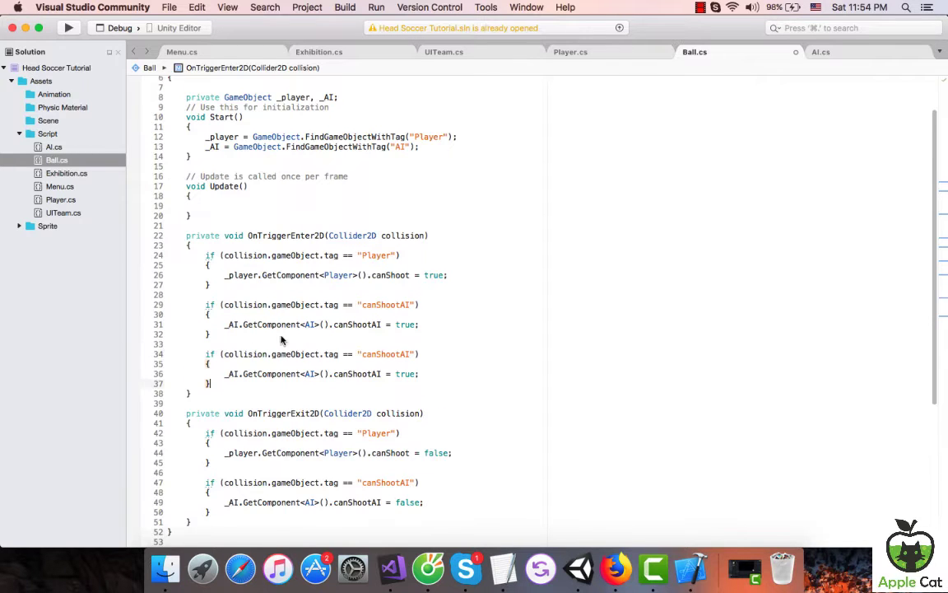
double_click(387, 354)
text(canHead)
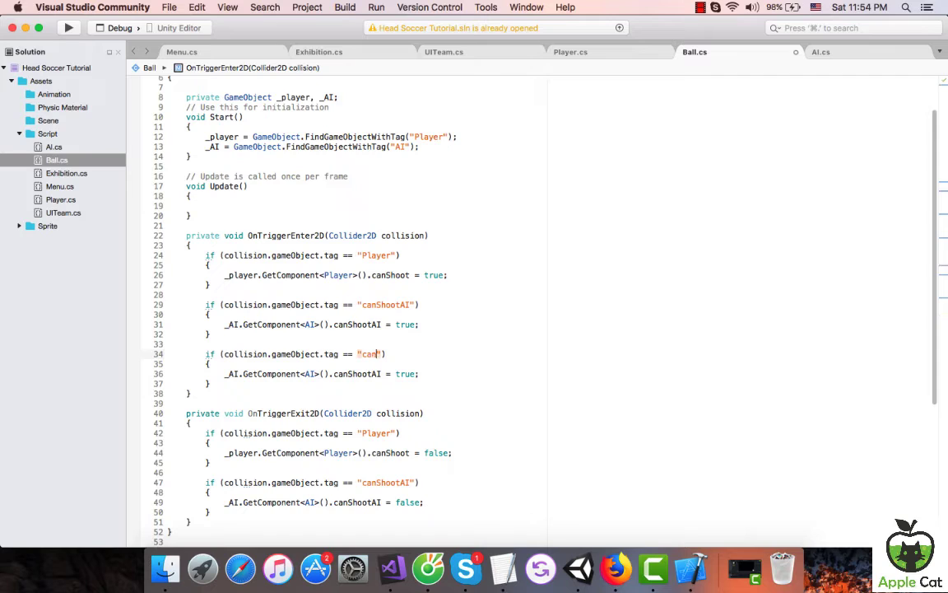
text(AI)
double_click(360, 374)
text(can)
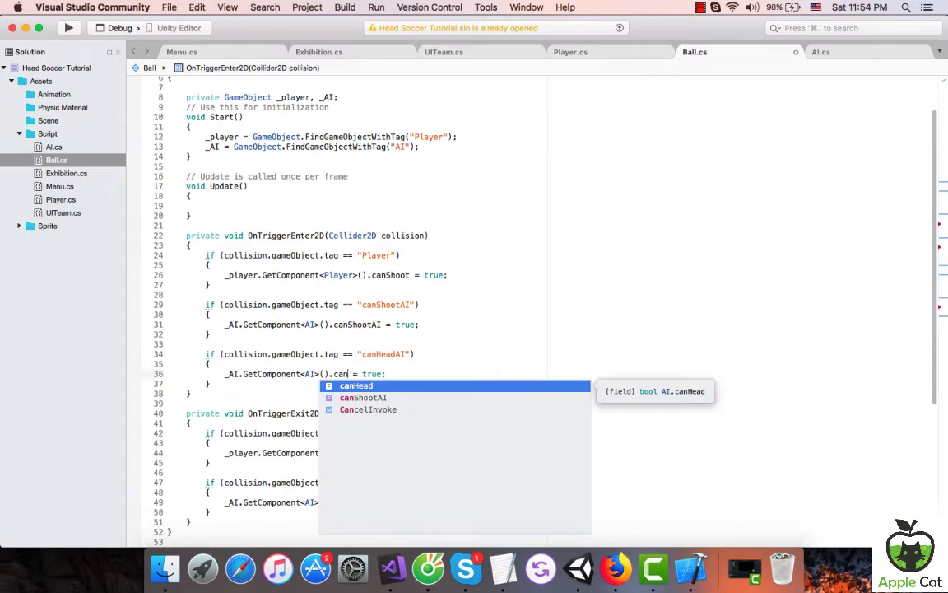
key(Return)
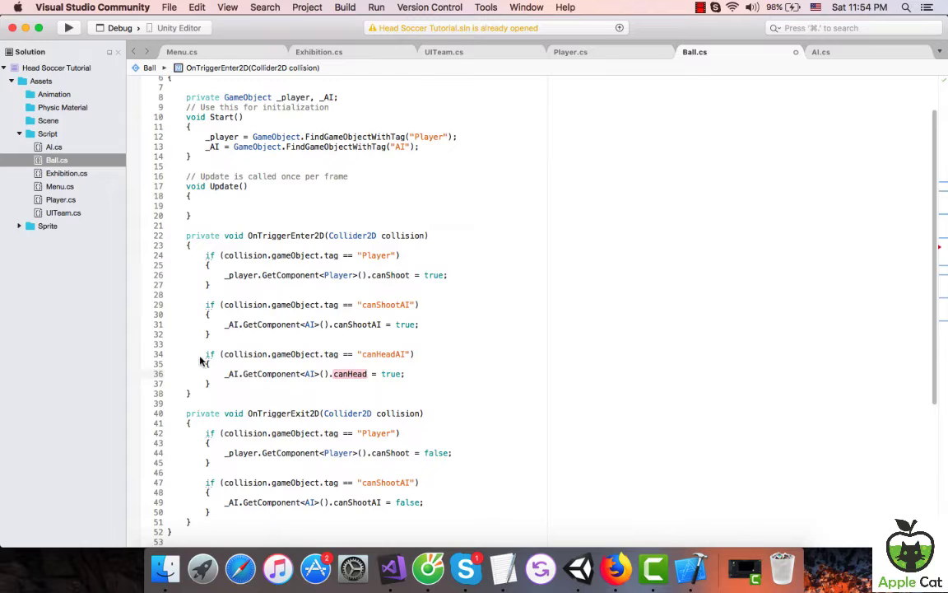
Add the canHeadAI block to OnTriggerExit2D with canHead set to false.
drag(206, 355, 232, 382)
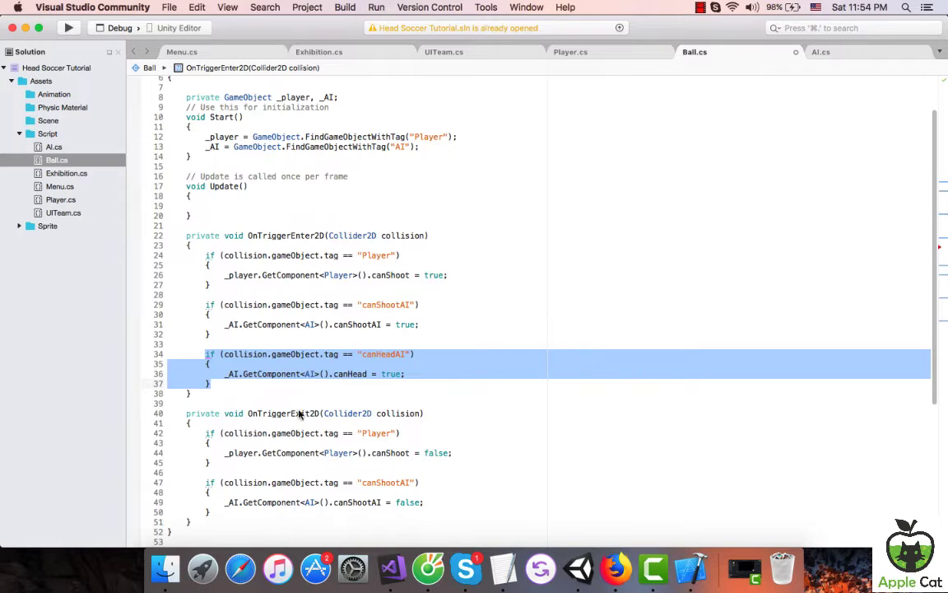
scroll(301, 414, down, 5)
click(233, 356)
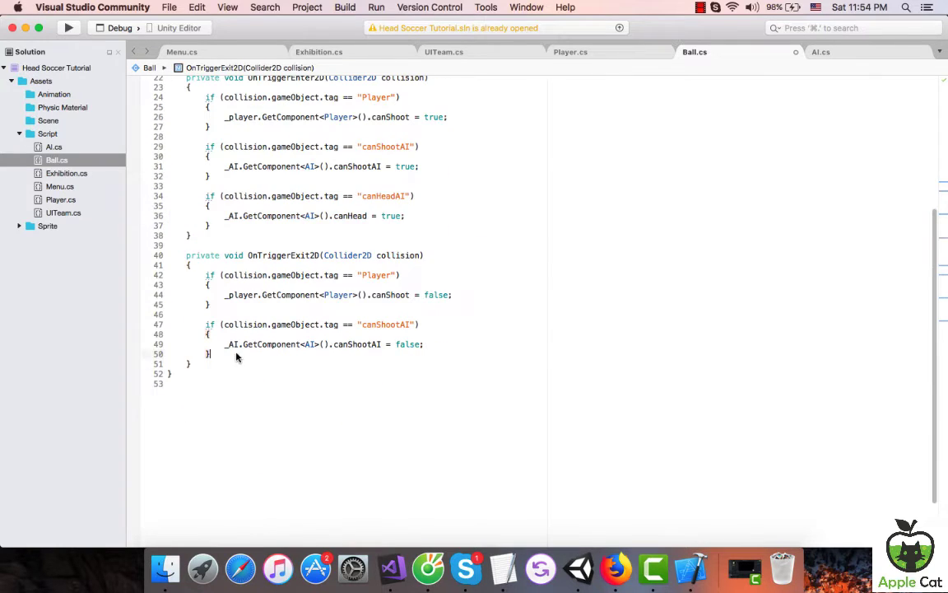
key(Return)
text(if (collision.gameObject.tag == "canHeadAI")         {             _AI.GetComponent<AI>().canHead = true;         })
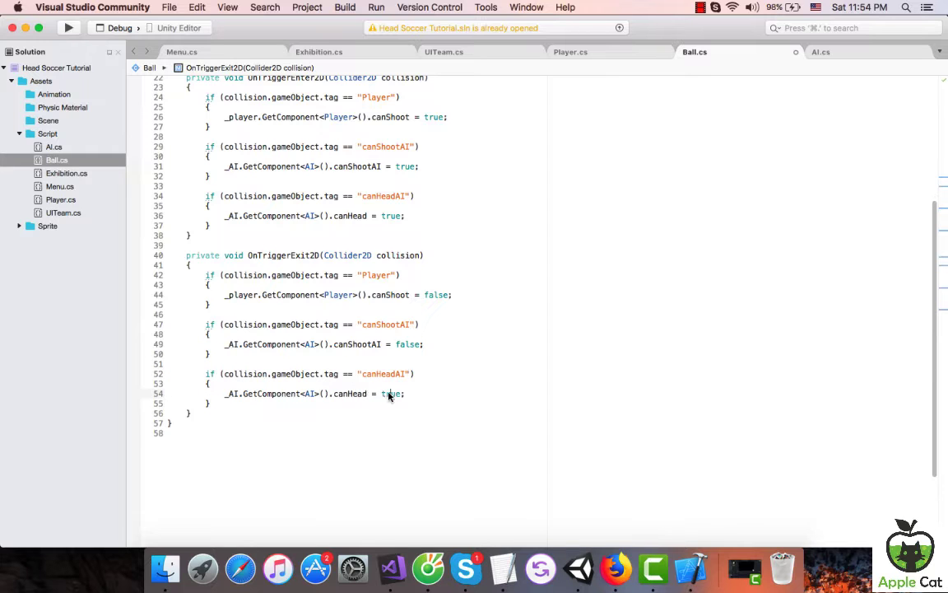
double_click(390, 396)
text(f)
key(Return)
click(579, 568)
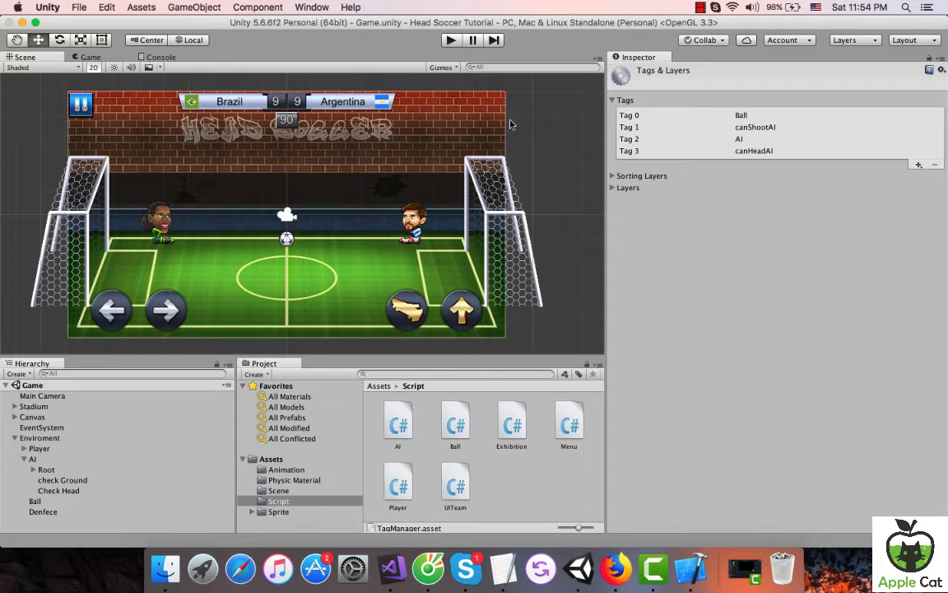
Play-test the match in Unity twice, then return to Ball.cs in Visual Studio.
click(392, 568)
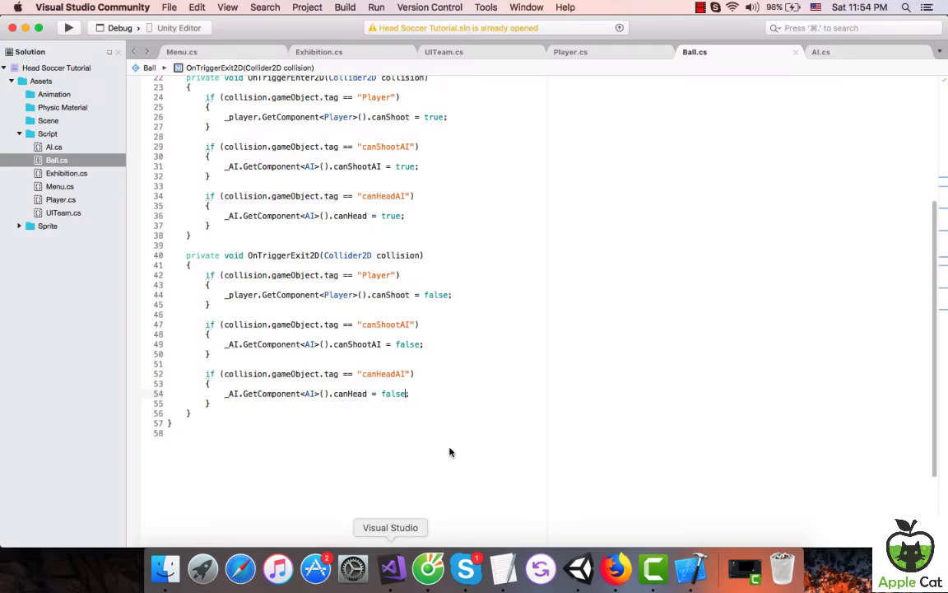
click(580, 568)
click(450, 41)
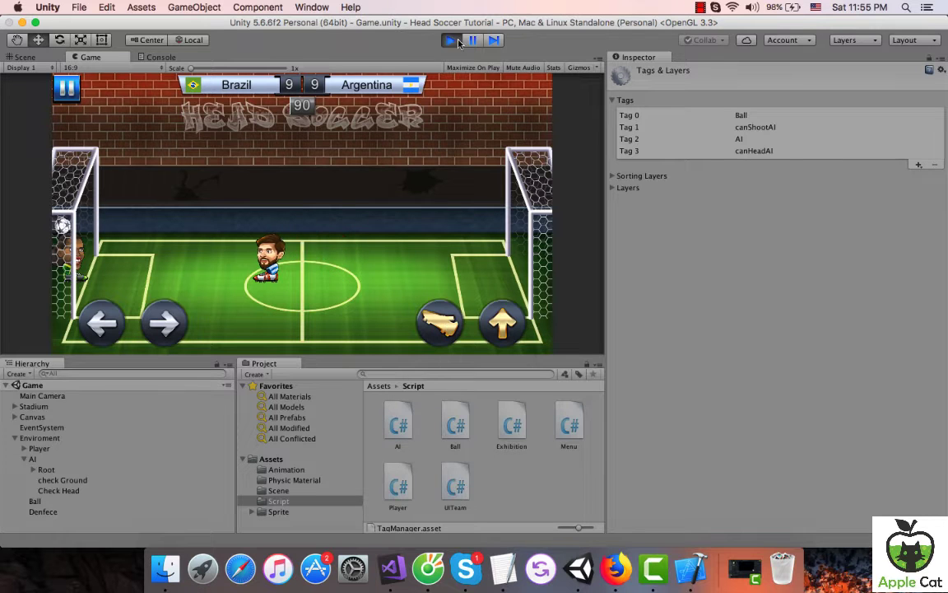
key(super+p)
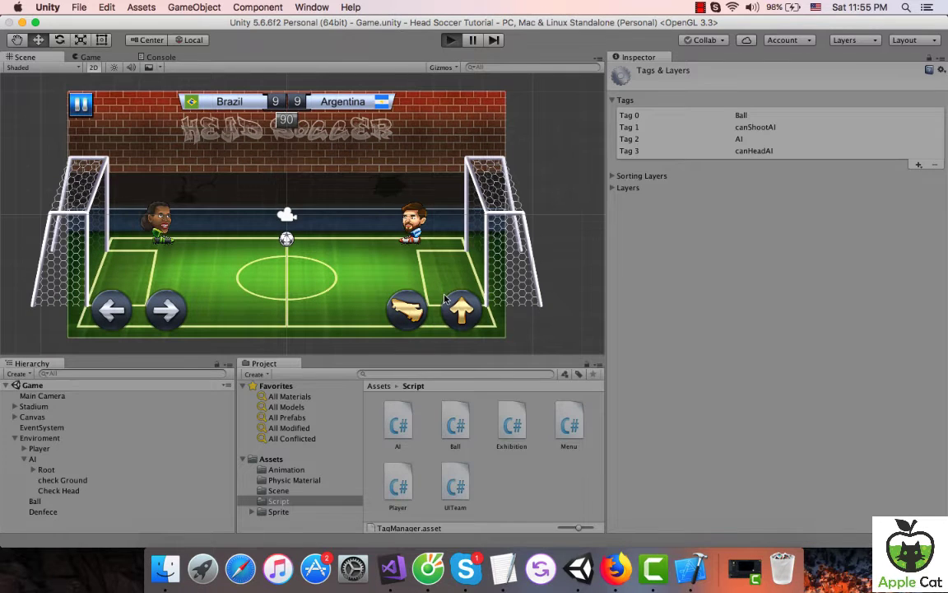
key(super+p)
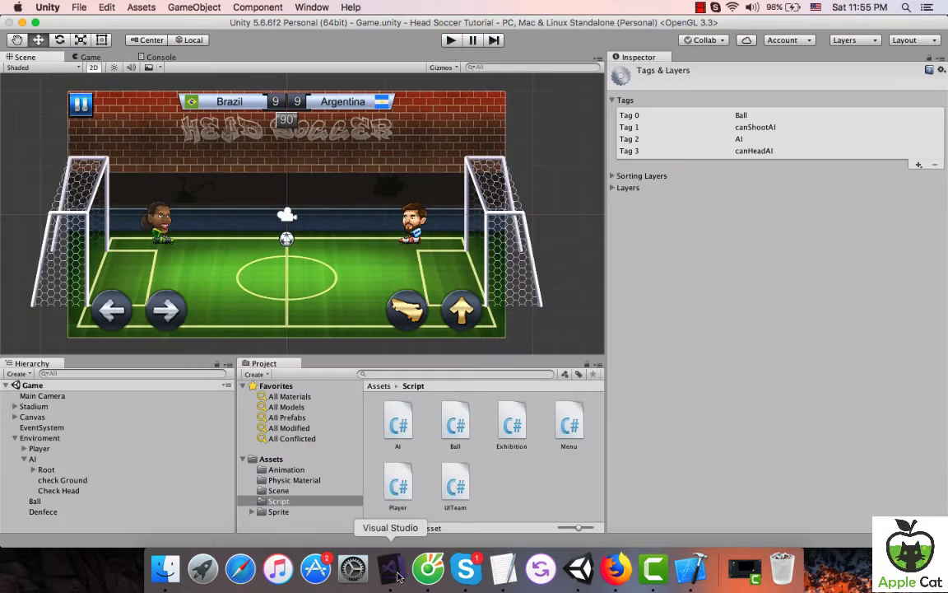
click(395, 572)
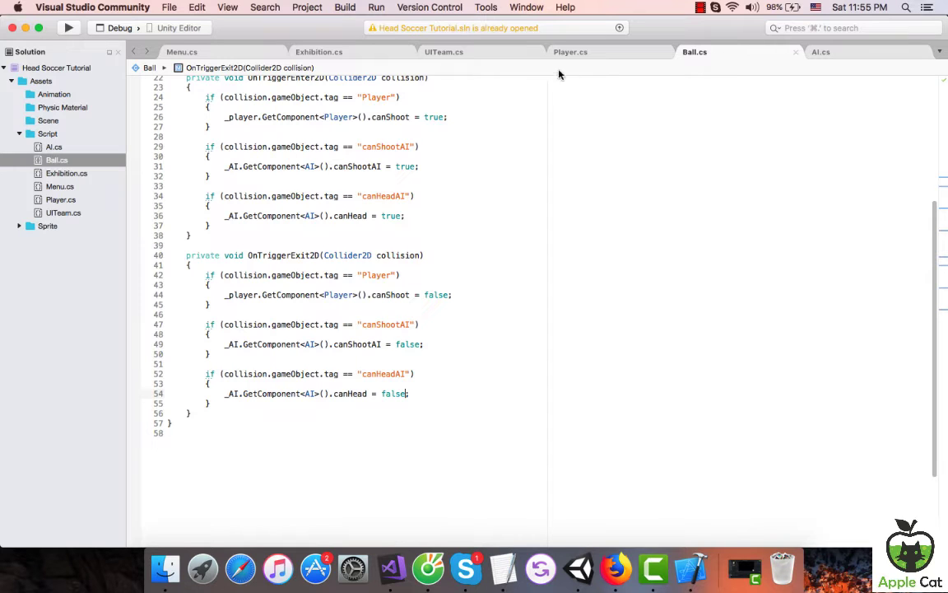
In AI.cs, make Jump() set velocity to new Vector2(rb_AI.velocity.x, 15).
click(839, 51)
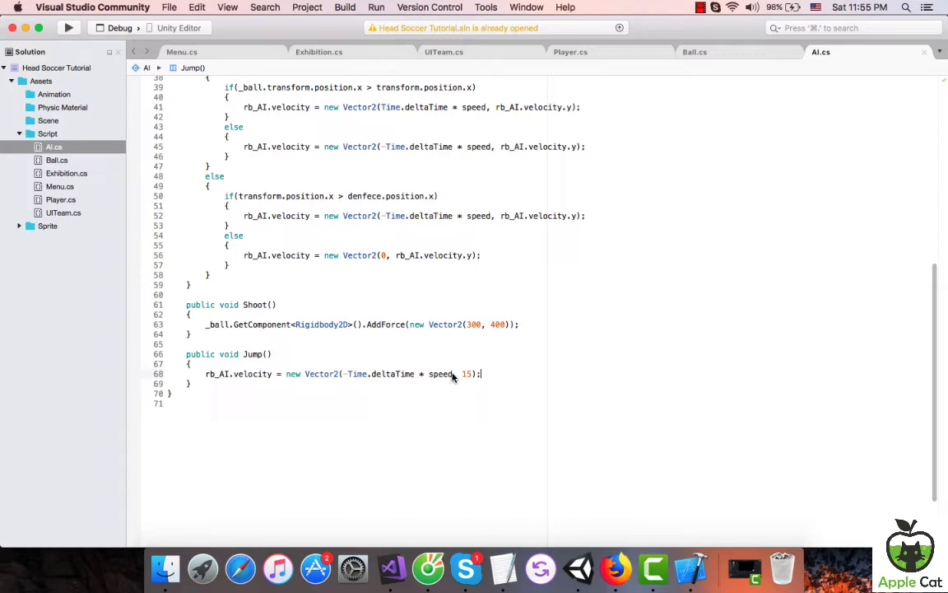
mouse_move(452, 376)
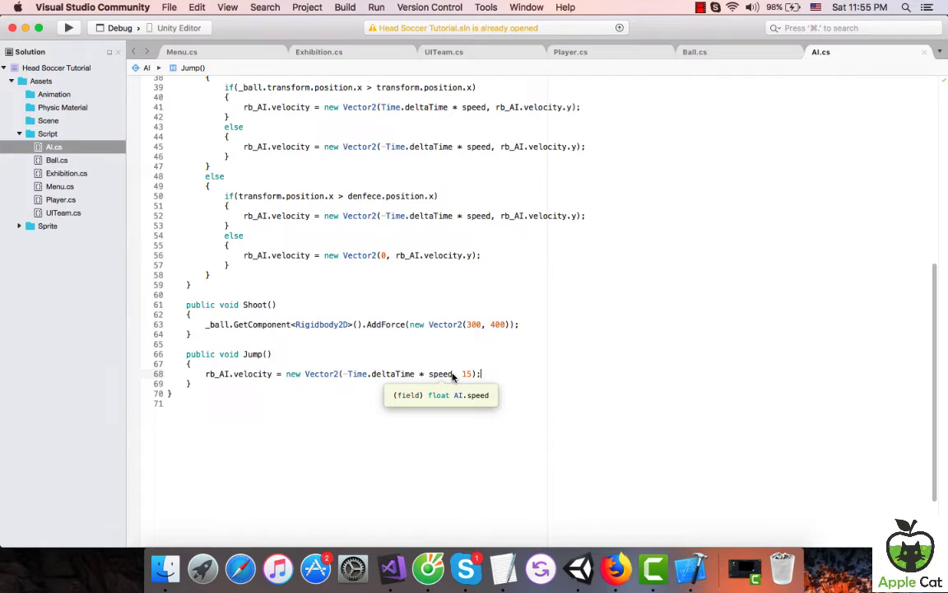
drag(474, 257, 396, 256)
key(super+c)
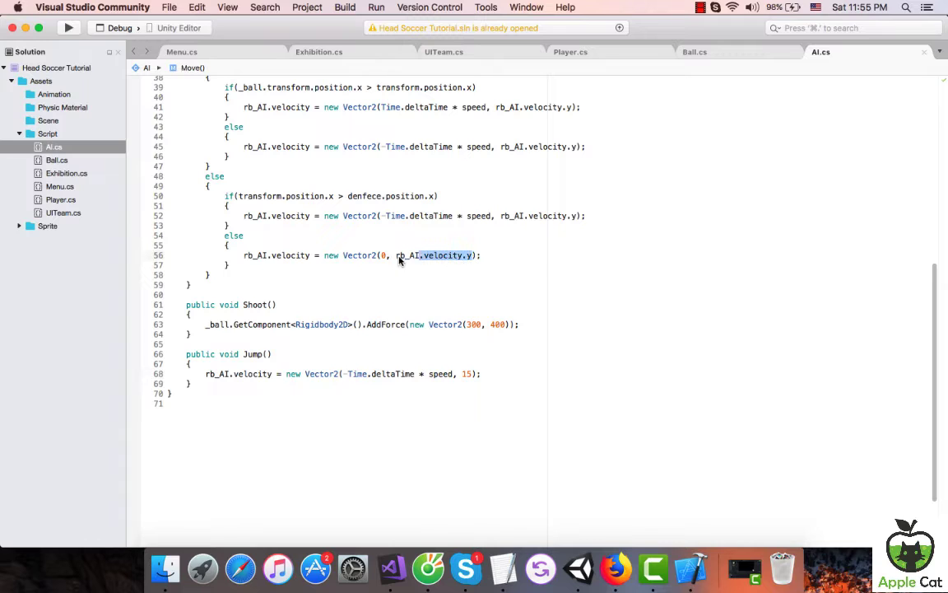
drag(453, 375, 346, 375)
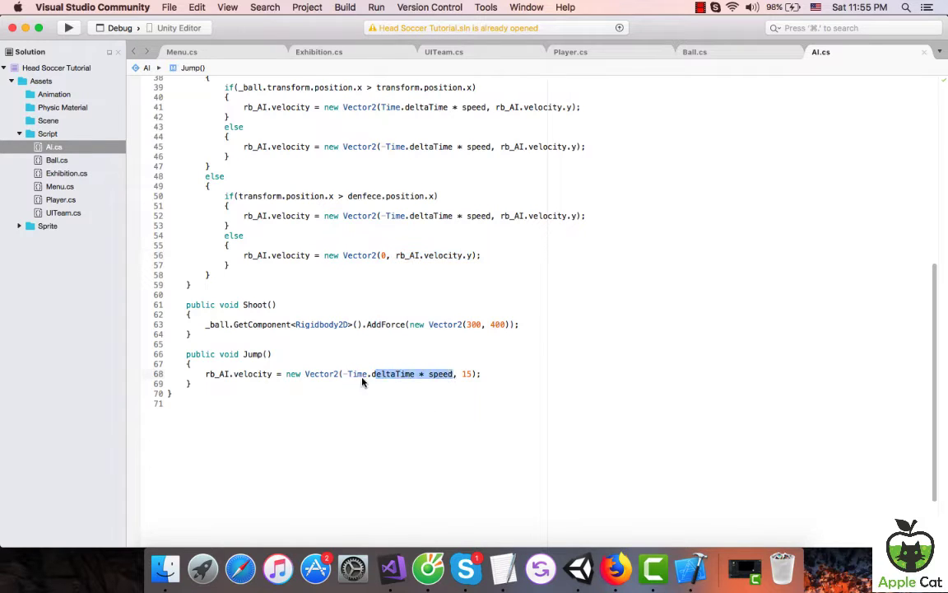
key(super+v)
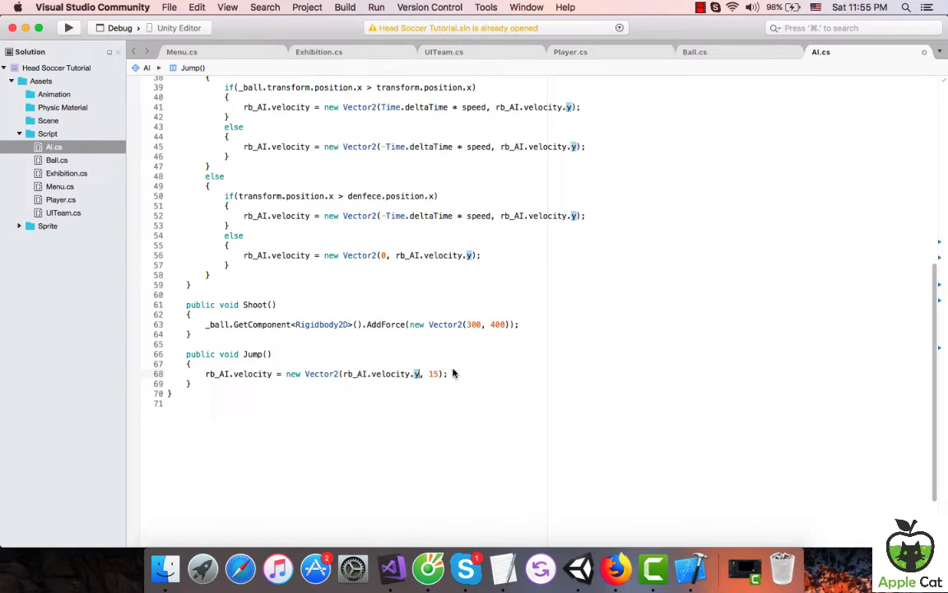
key(BackSpace)
text(x)
click(627, 304)
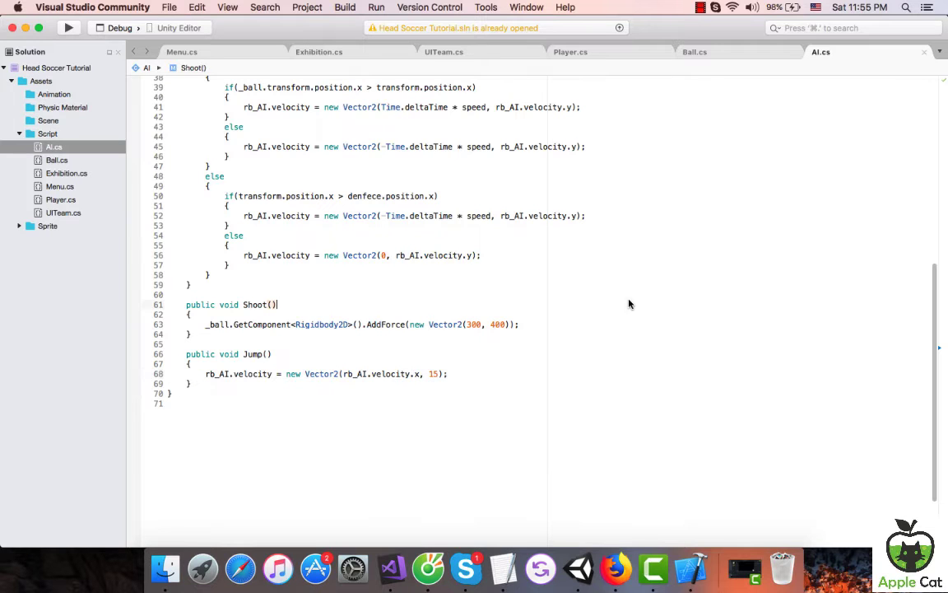
Run a quick play-mode test in Unity, then review the top of AI.cs.
click(593, 561)
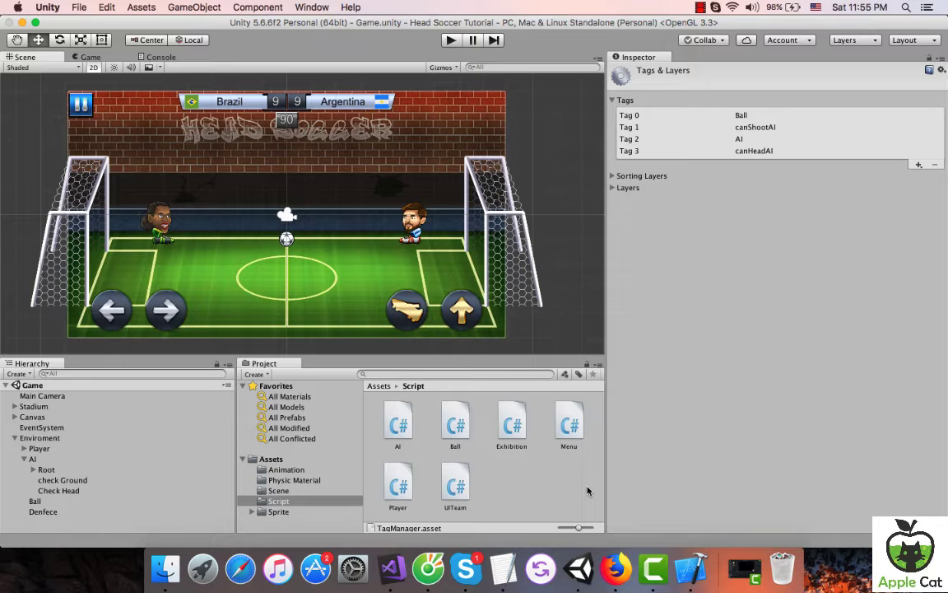
click(451, 40)
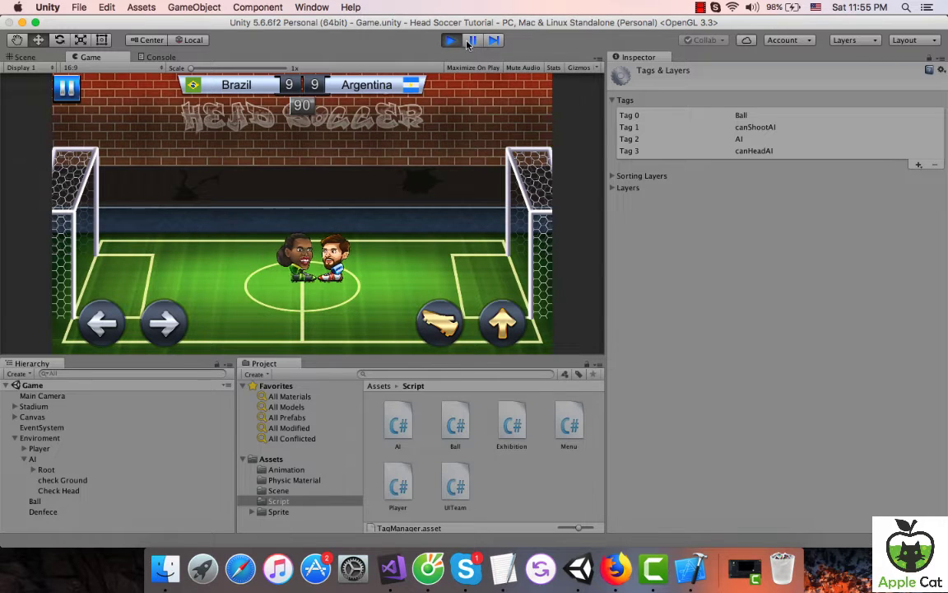
key(super+p)
click(392, 568)
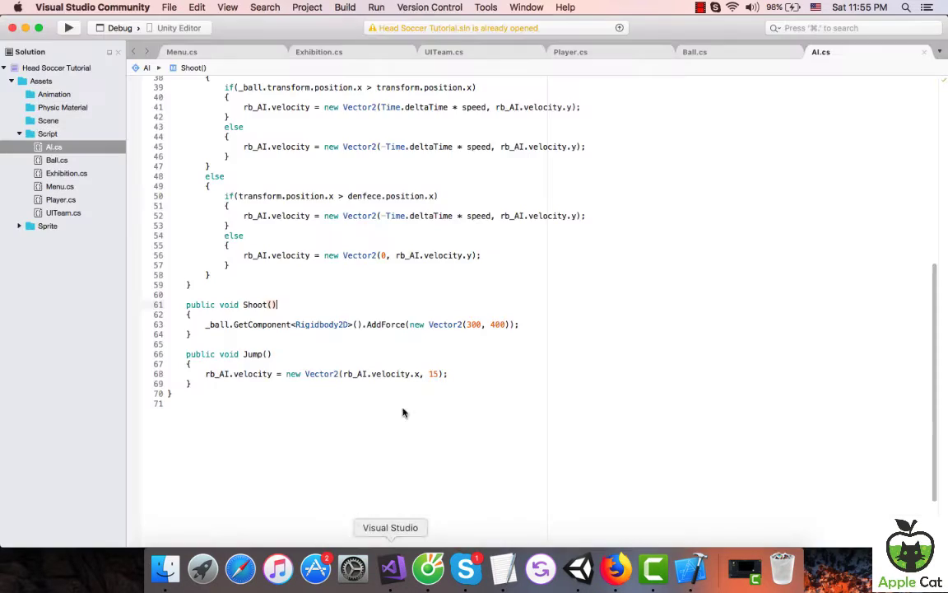
scroll(411, 370, up, 5)
scroll(415, 352, up, 4)
scroll(414, 351, up, 5)
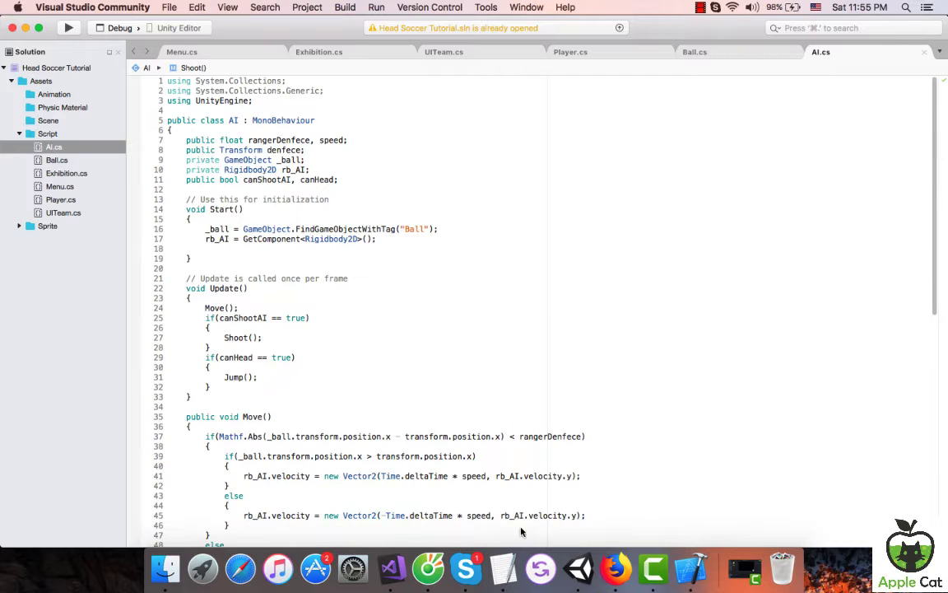
Select the AI object and play a test match, moving the player left.
click(578, 568)
click(33, 458)
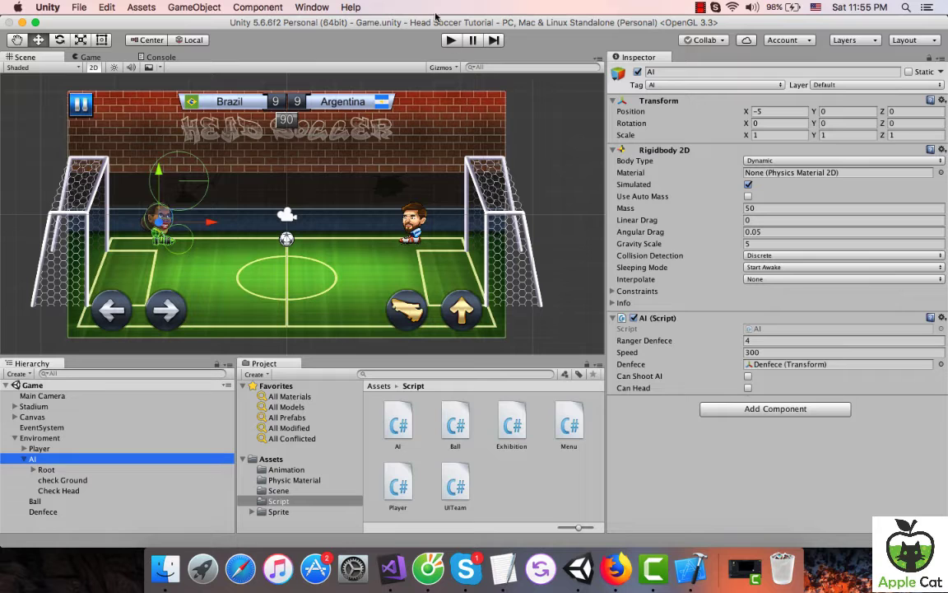
click(451, 39)
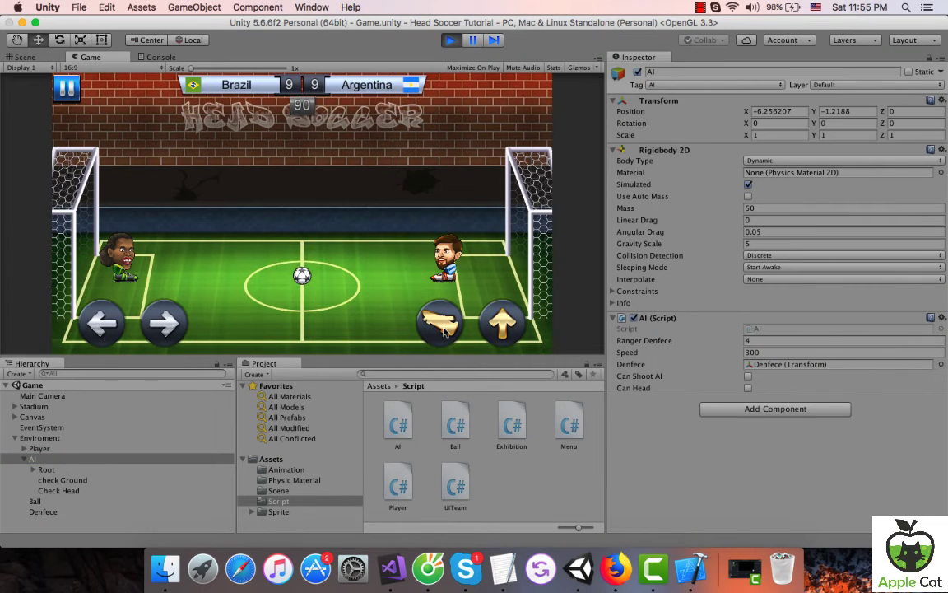
key(Left)
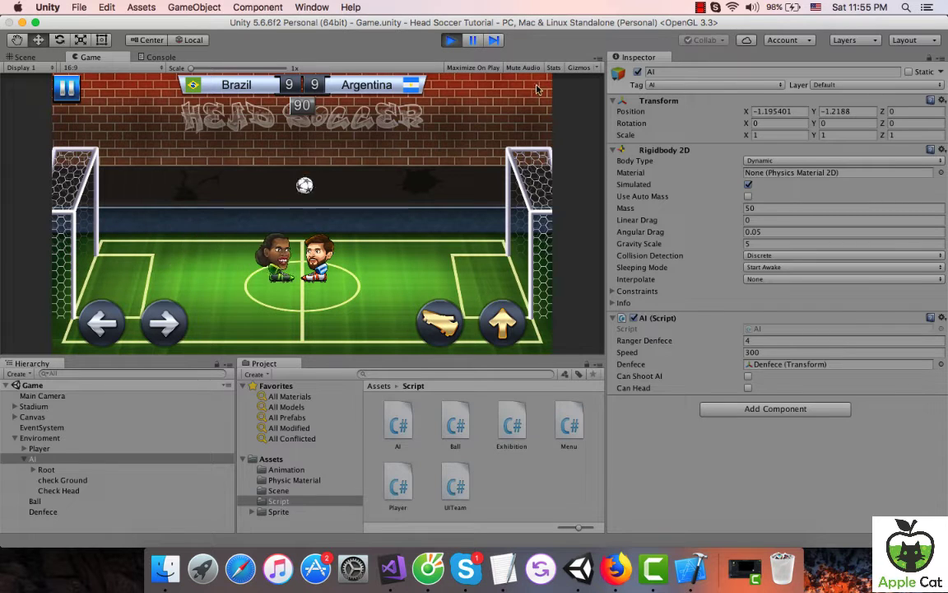
click(450, 40)
Tag the Check Head object as canHeadAI.
click(59, 491)
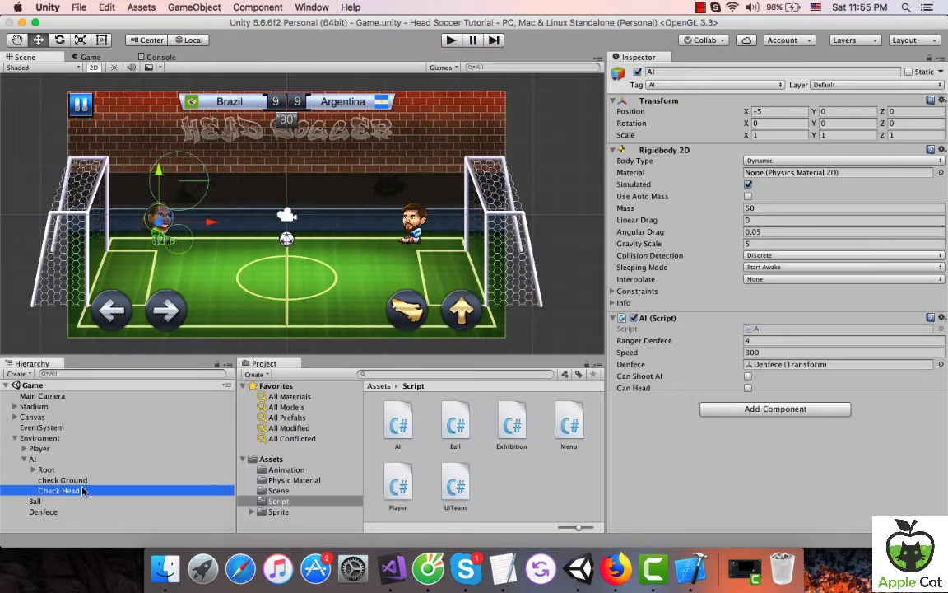
click(683, 85)
click(685, 191)
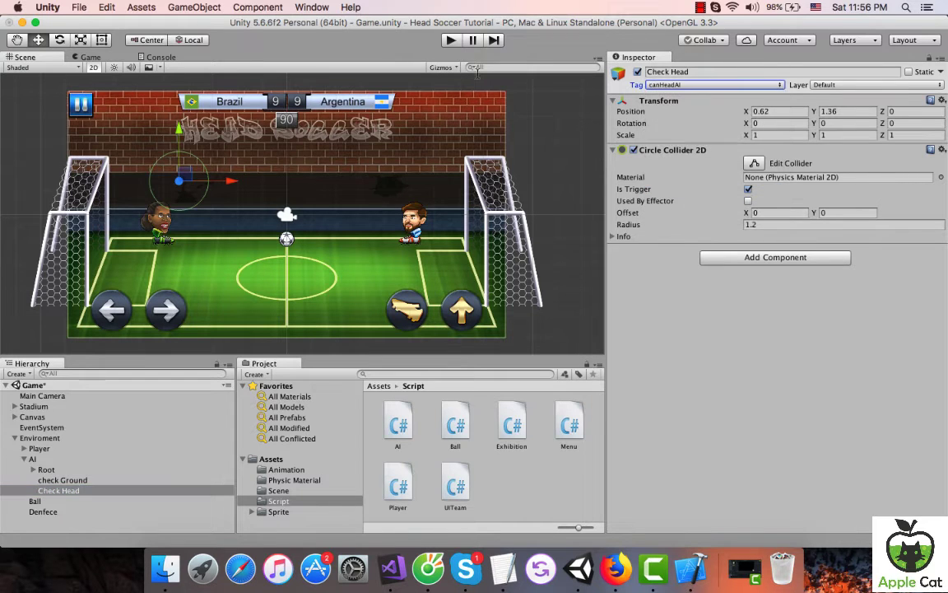
Play-test the match, making the Argentina player jump, then stop.
click(455, 42)
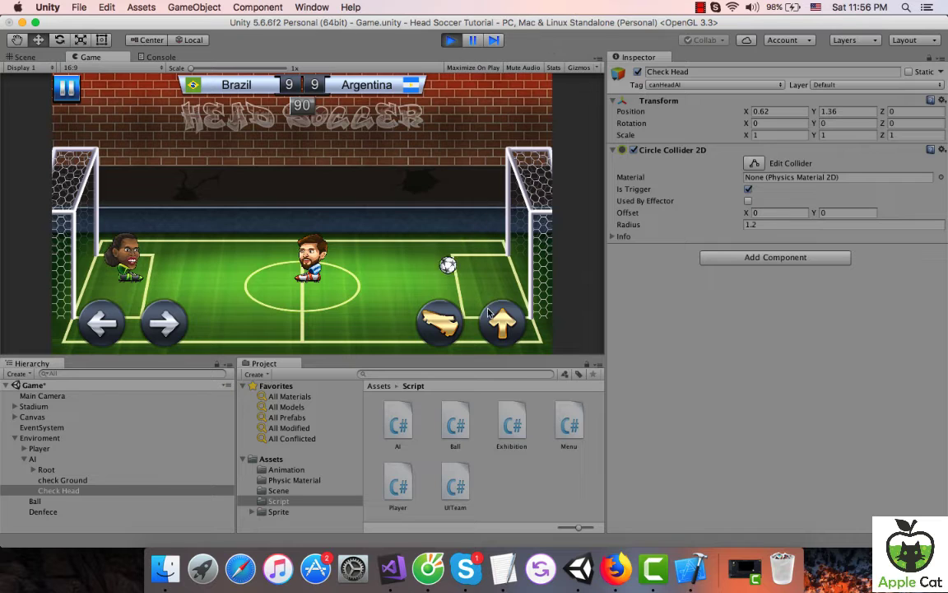
click(492, 317)
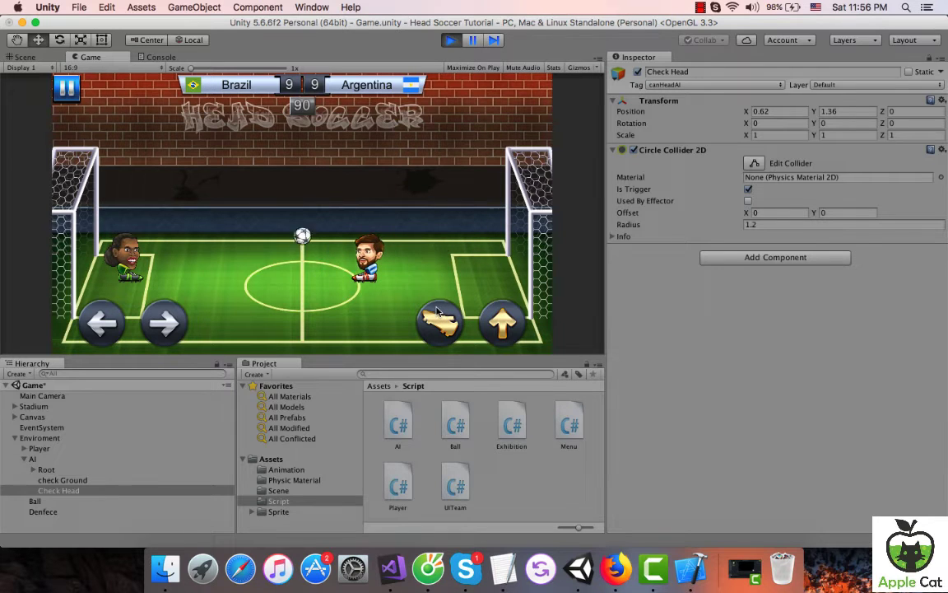
click(453, 40)
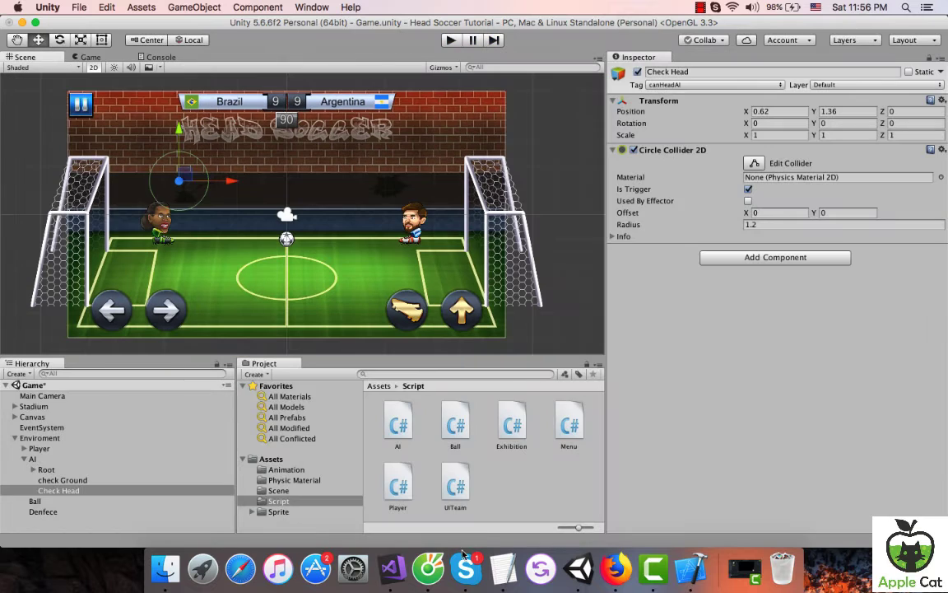
Change the AI's jump velocity in Jump() from 15 to 10.
click(391, 567)
scroll(491, 470, down, 5)
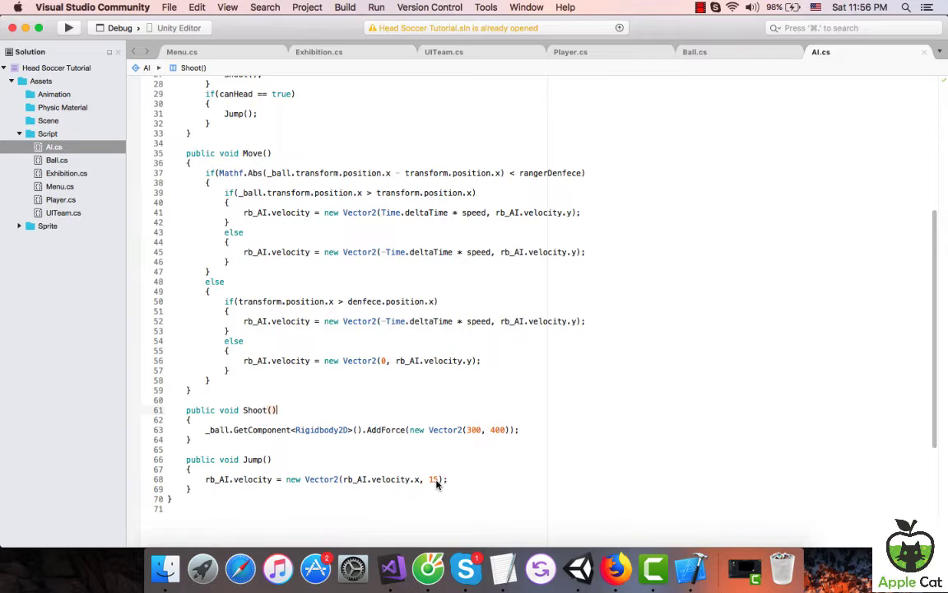
double_click(434, 479)
text(10)
Play-test the lower jump in Unity and stop the run.
click(579, 567)
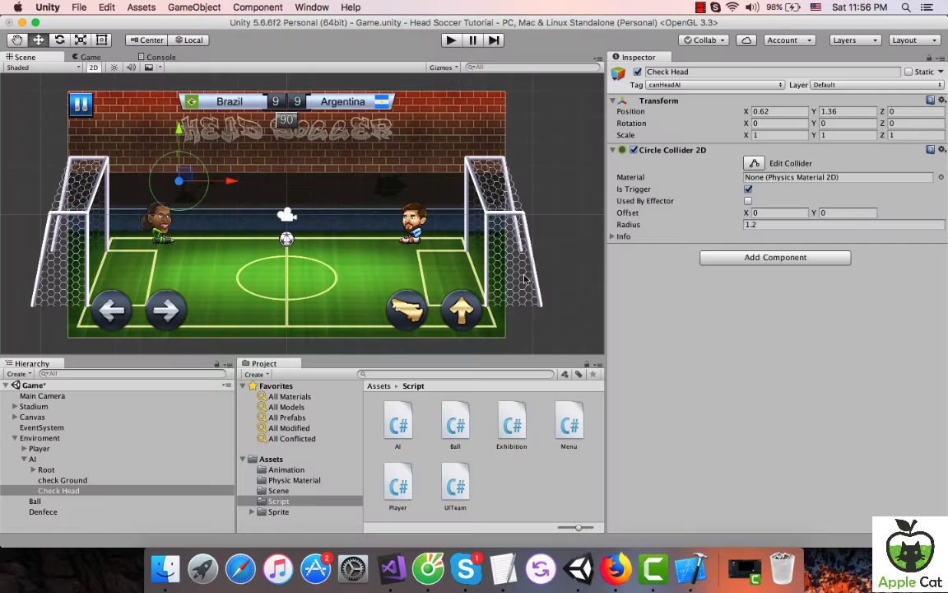
click(451, 41)
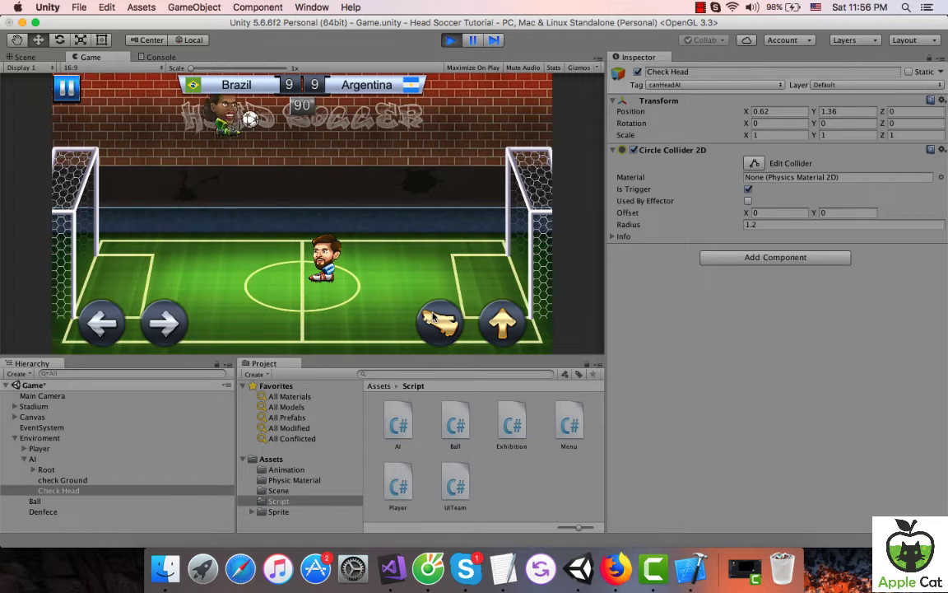
click(452, 41)
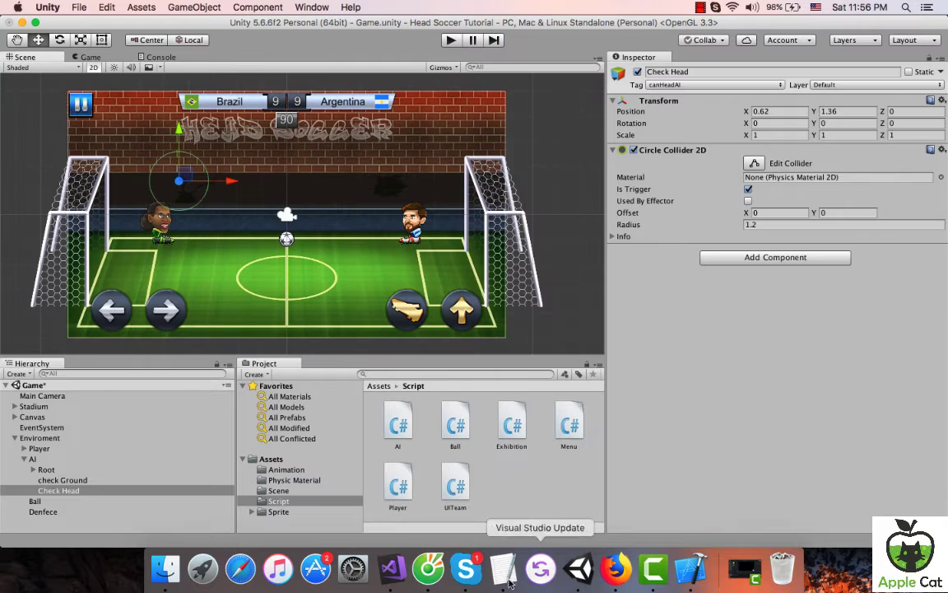
Append ', grounded' to the canShootAI, canHead bool declaration on line 11.
click(382, 572)
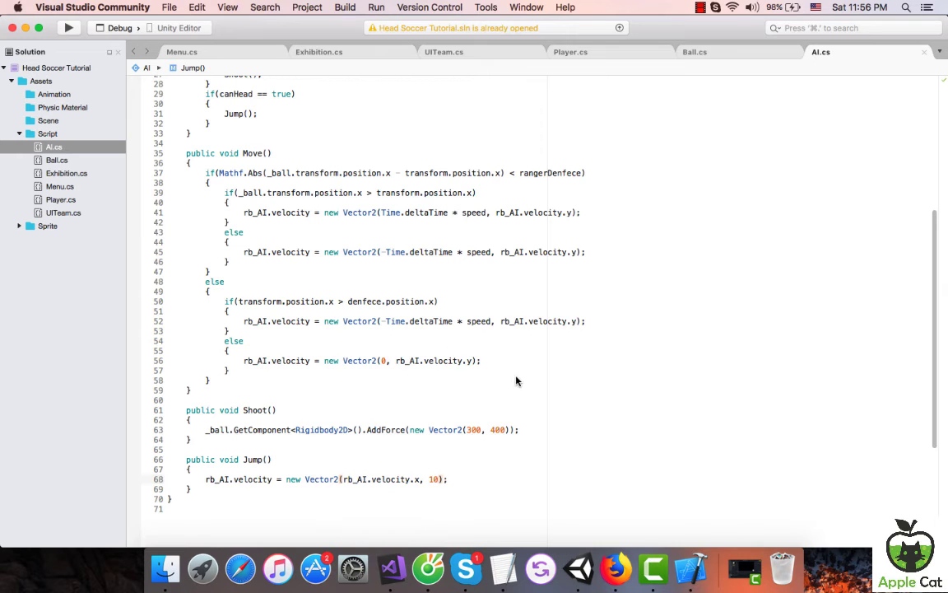
scroll(516, 380, up, 5)
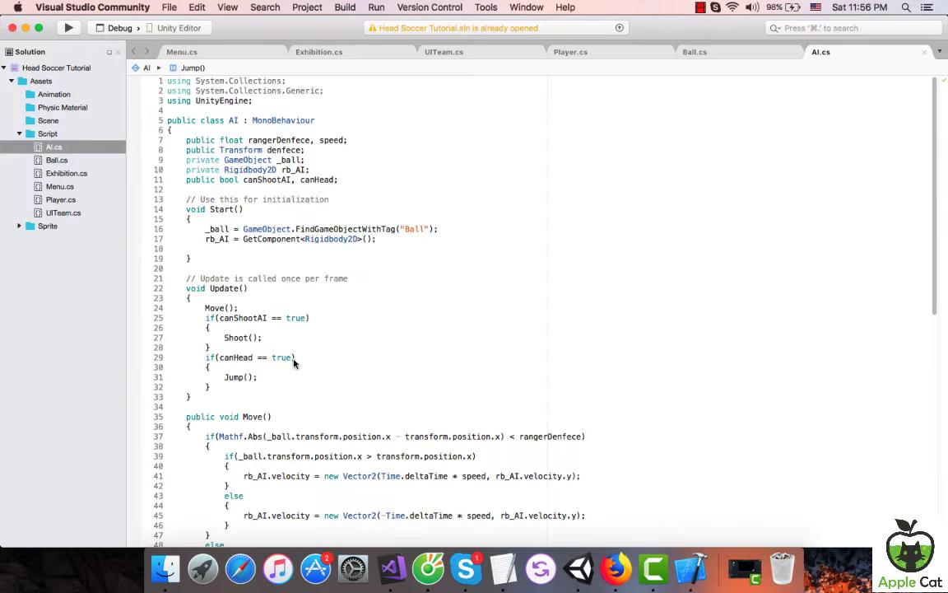
click(295, 359)
click(373, 181)
key(Return)
text(public)
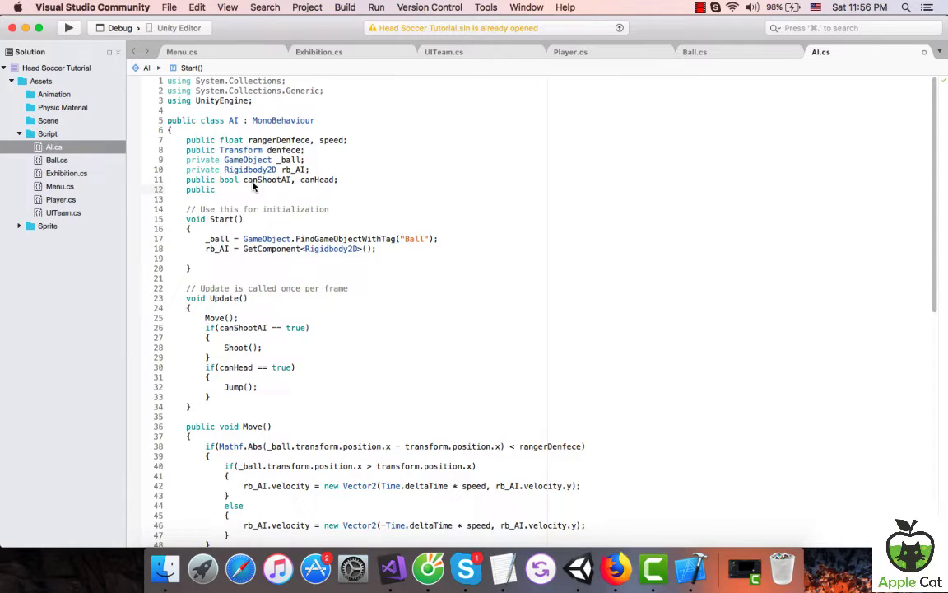
click(334, 180)
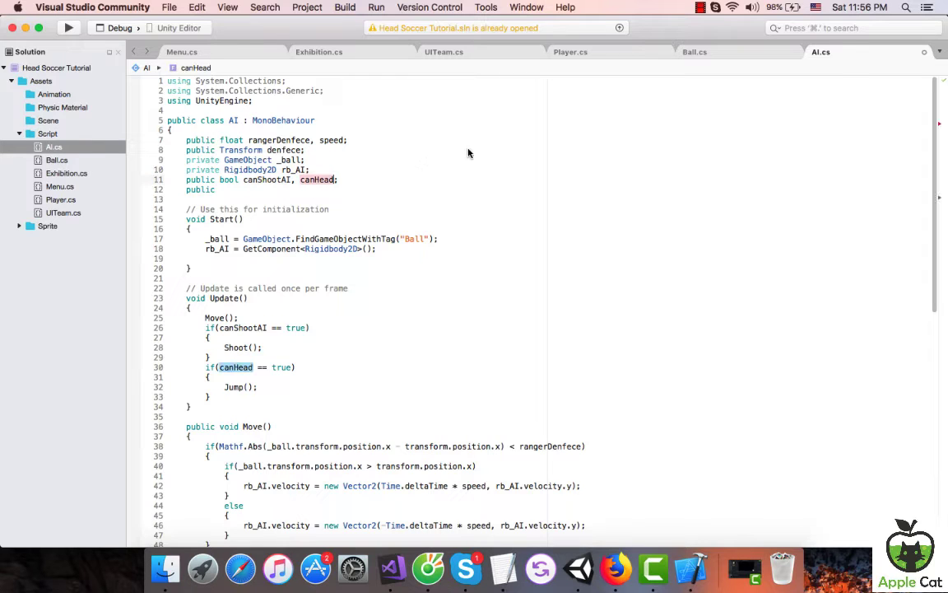
text(, grou)
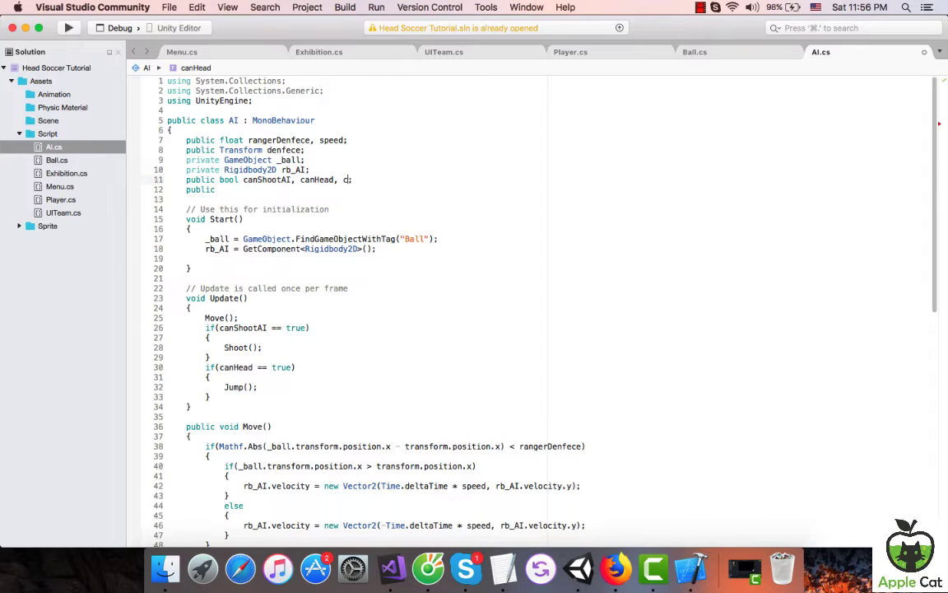
text(nd)
text(ed)
Delete the stray 'public' line left below the bool declarations.
double_click(201, 190)
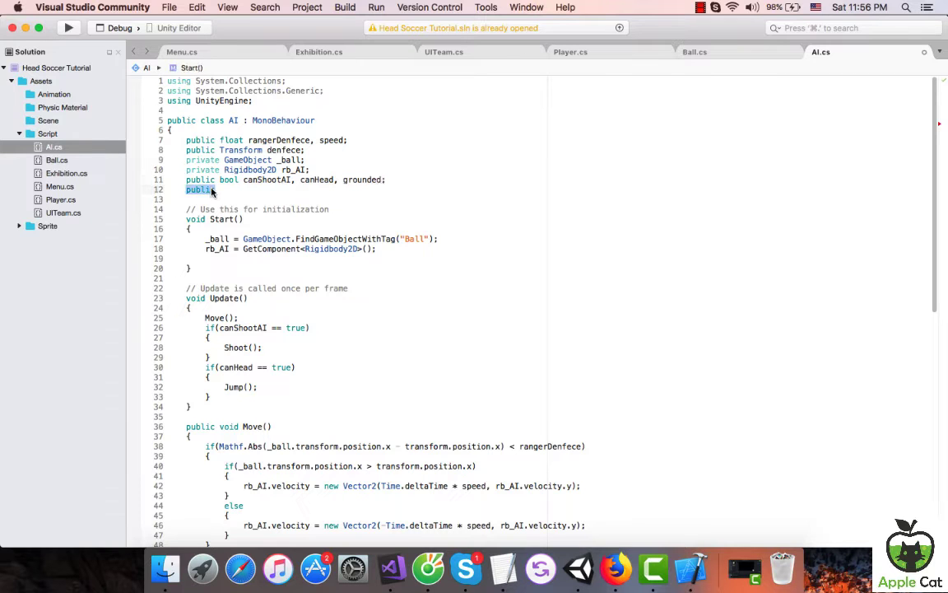
key(BackSpace)
key(Escape)
scroll(619, 369, down, 5)
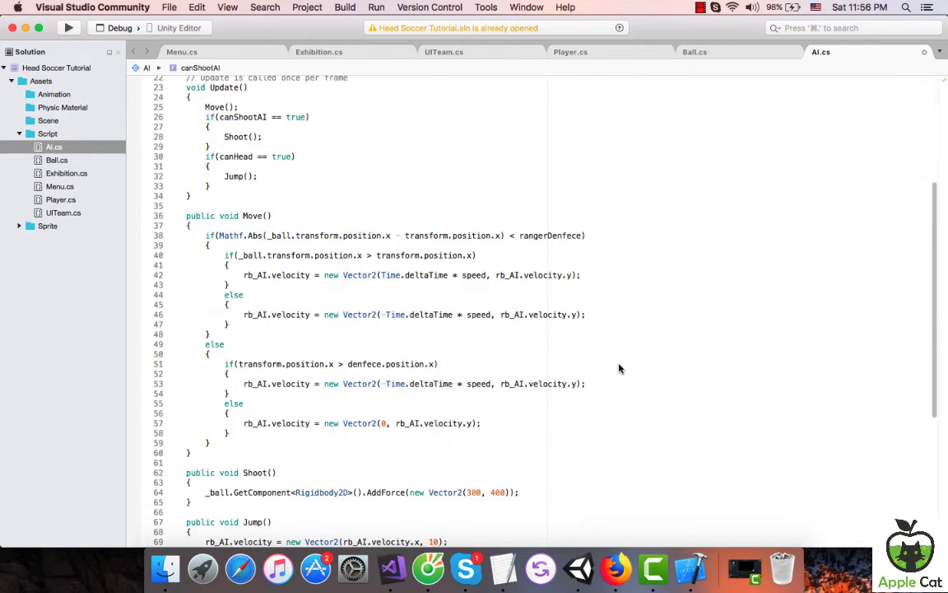
scroll(619, 369, up, 5)
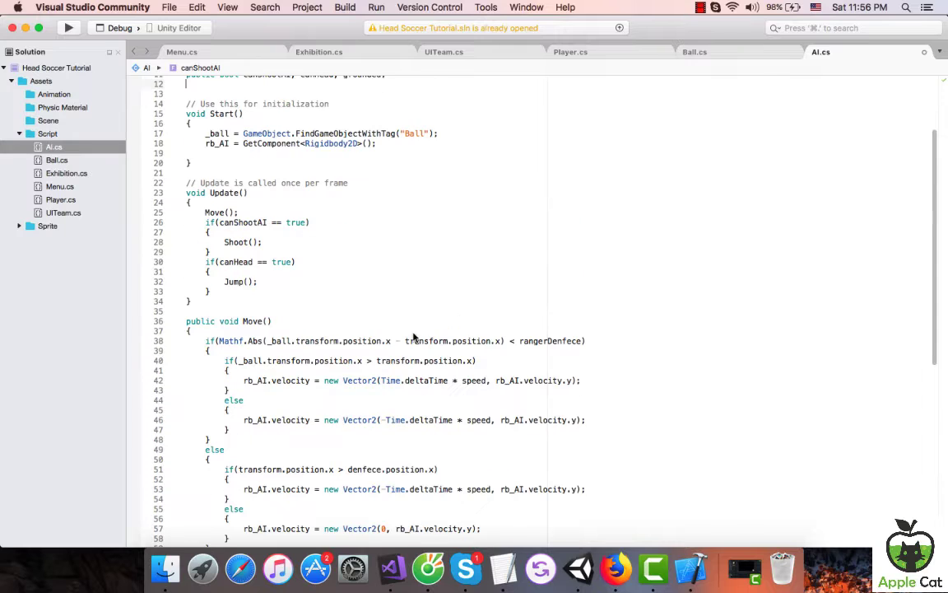
click(336, 311)
Insert a FixedUpdate() method stub after Update() via autocomplete.
key(Return)
key(Return)
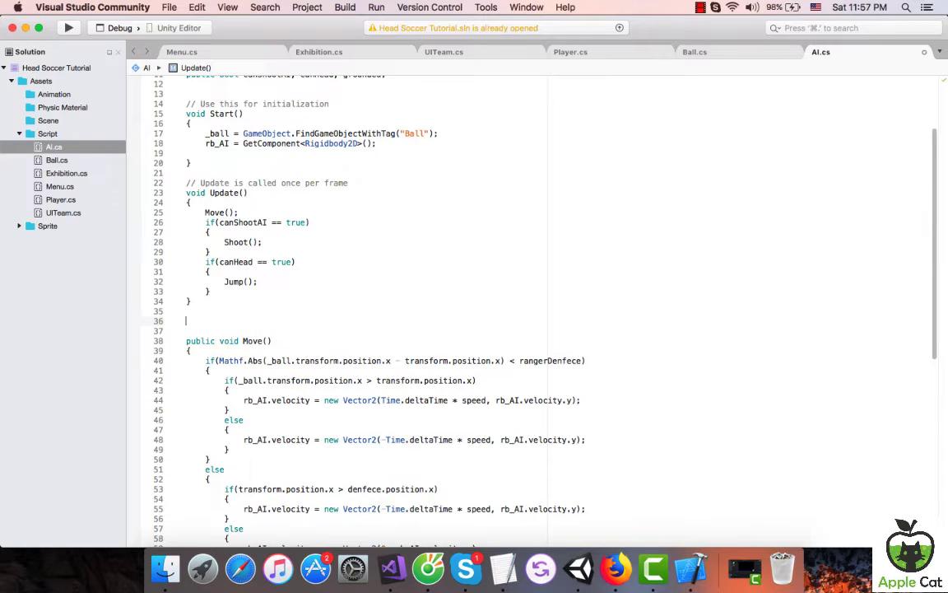
text(fix)
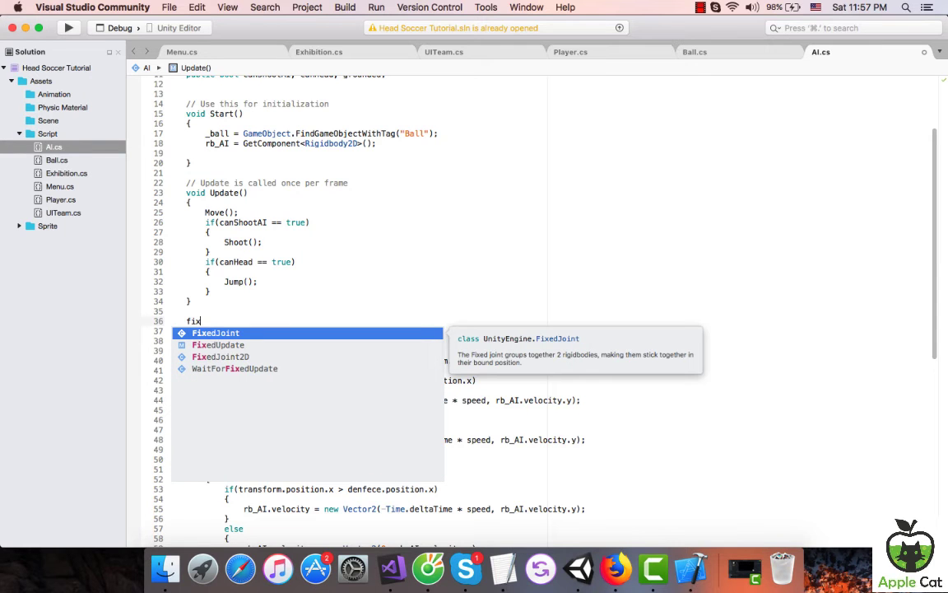
key(Down)
key(Return)
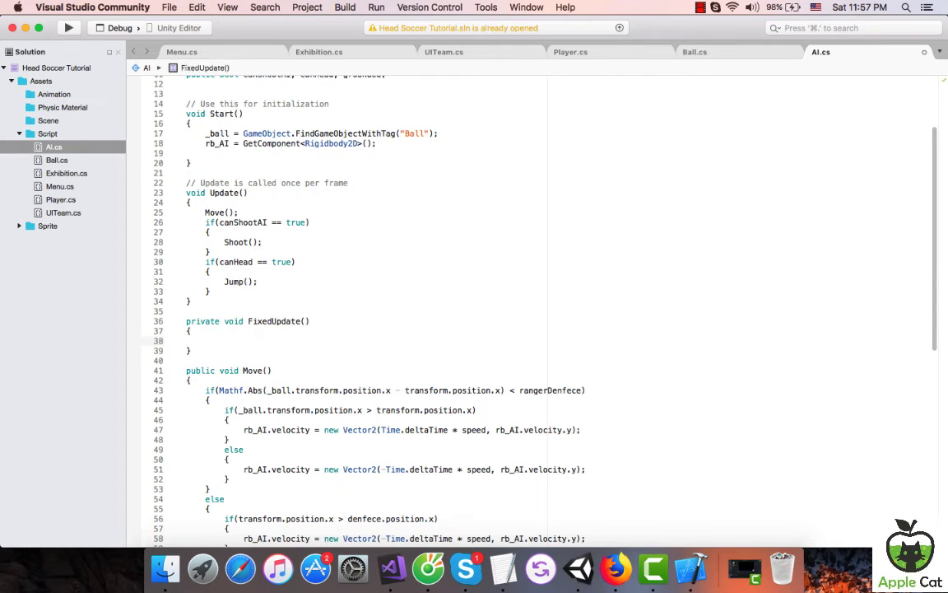
scroll(329, 340, up, 2)
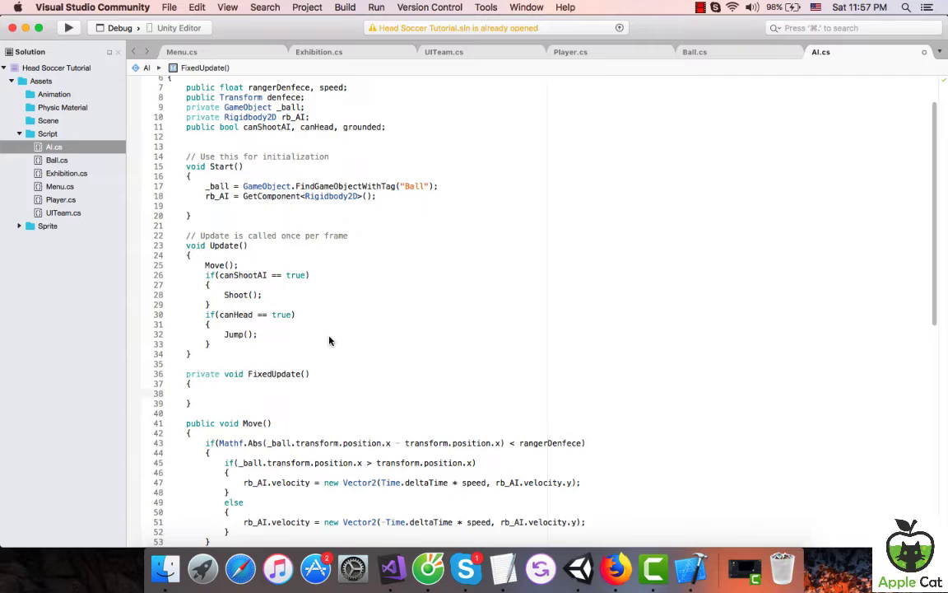
Inside FixedUpdate, write grounded = Physics2D.OverlapCircle( using completions.
text(g)
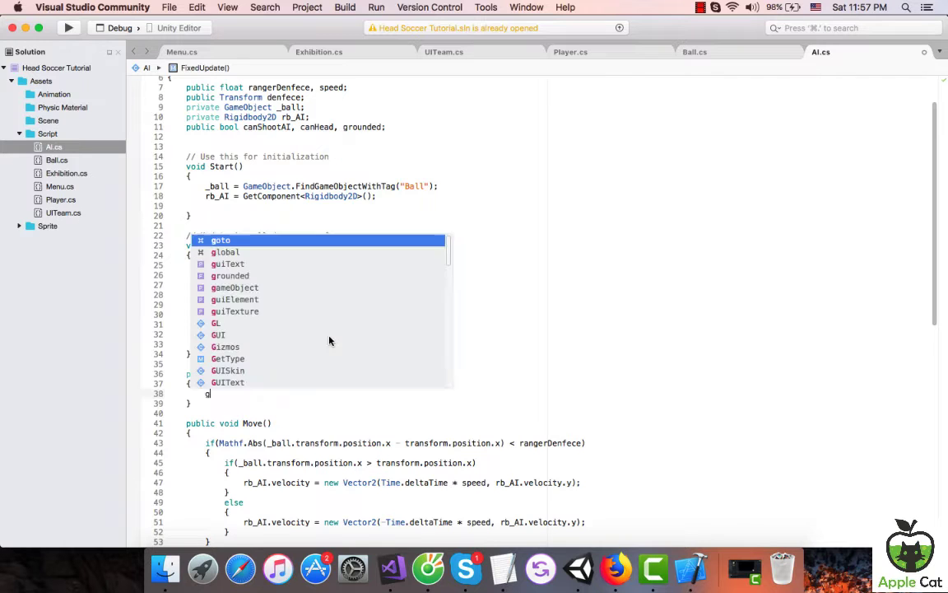
text(rounded)
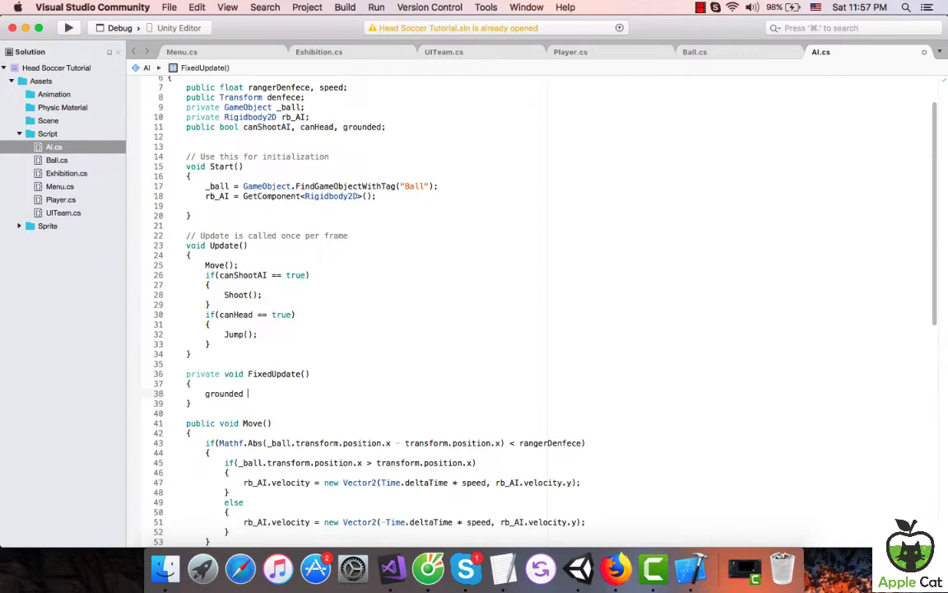
text( Ph)
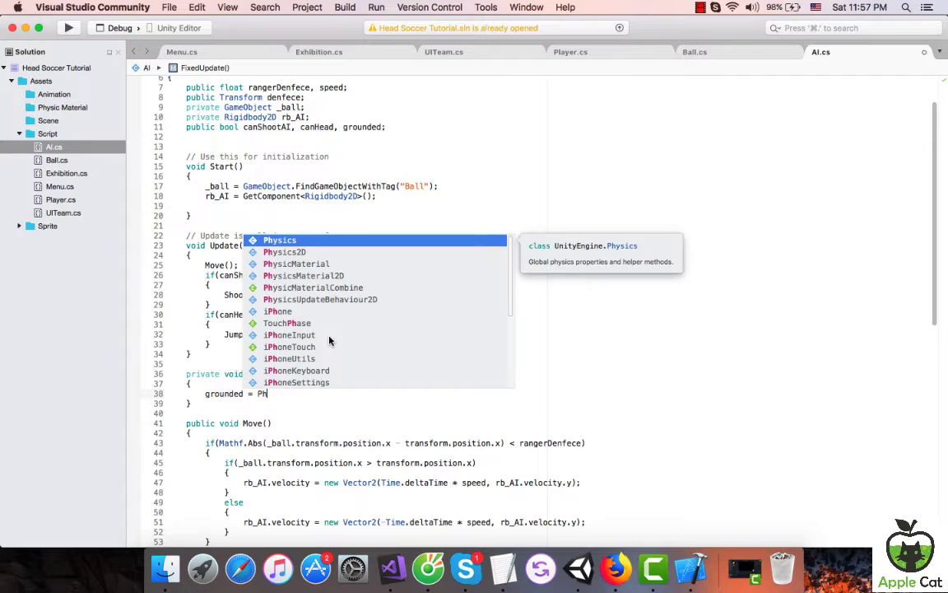
key(Down)
key(Return)
text(.)
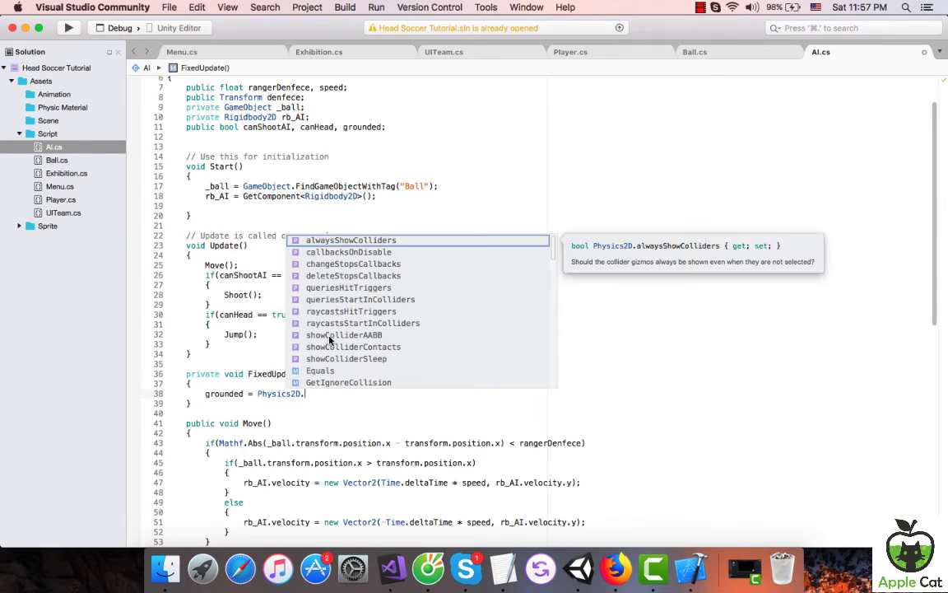
text(over)
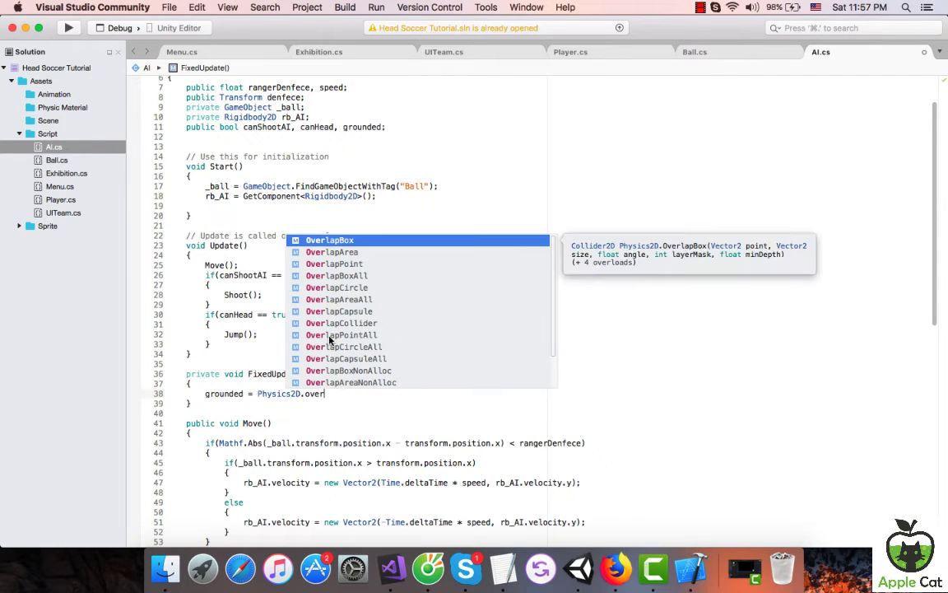
key(Down)
key(Down)
key(Down)
key(Down)
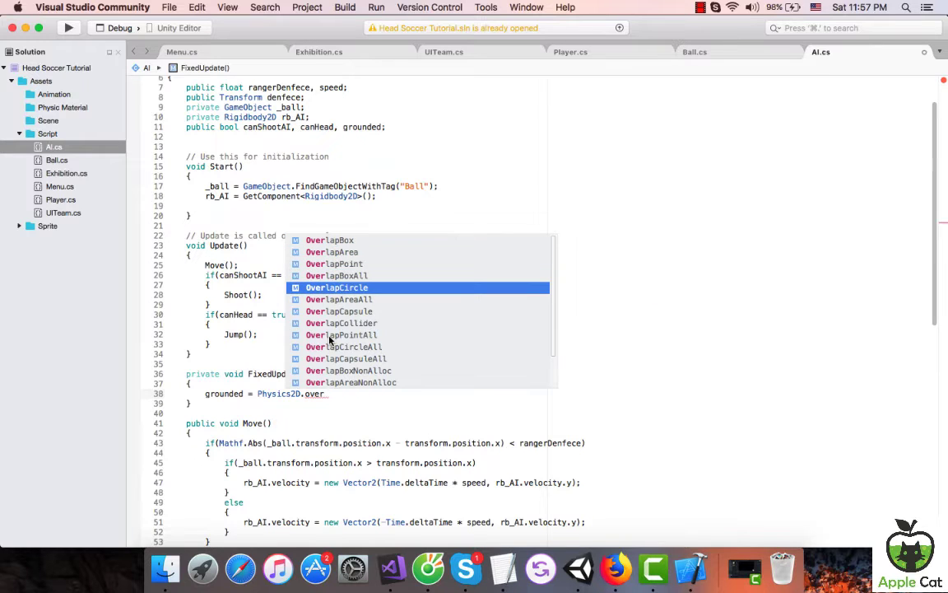
key(Return)
text(()
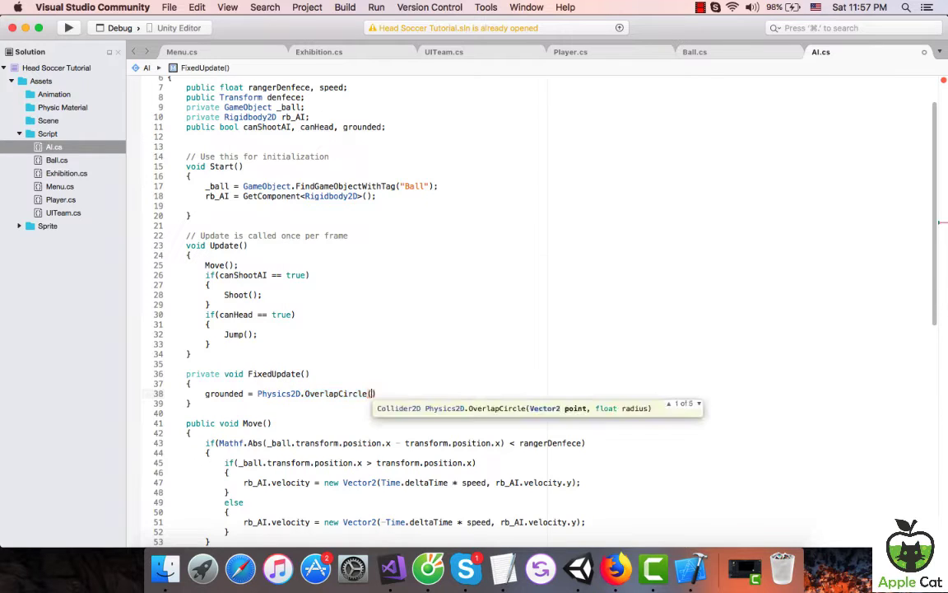
scroll(391, 303, up, 2)
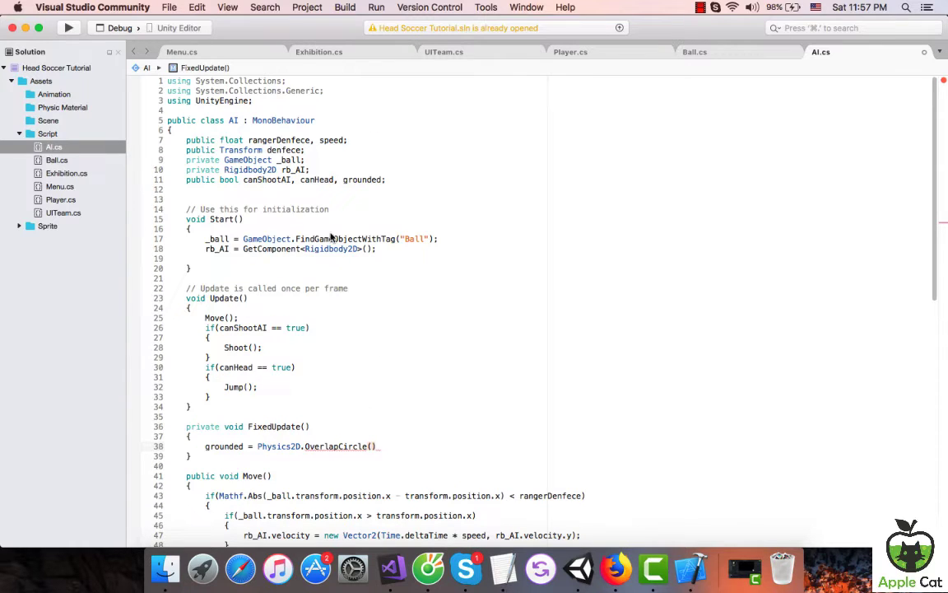
Add checkGround to the Transform declaration after denfece.
click(409, 183)
key(Return)
text(u)
key(BackSpace)
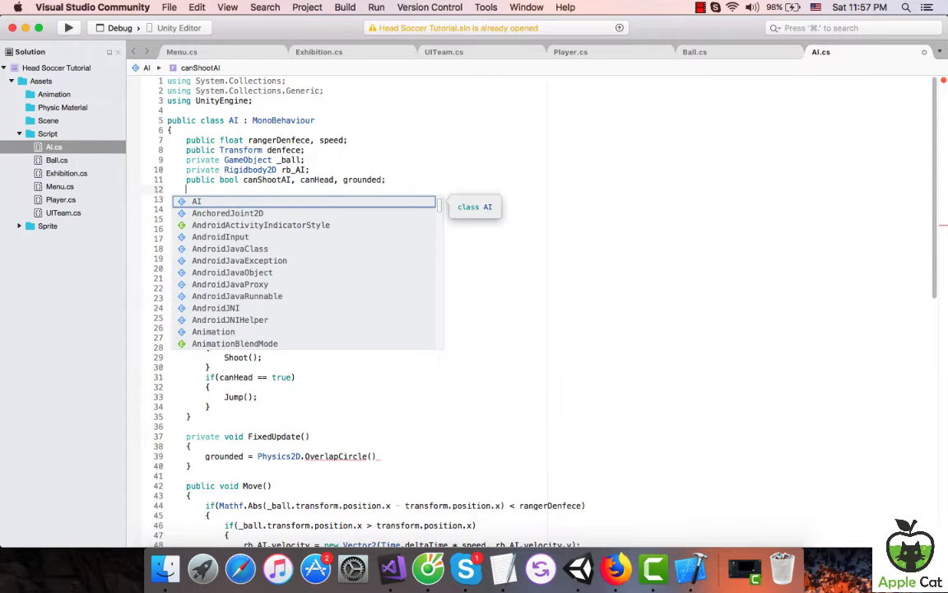
click(302, 150)
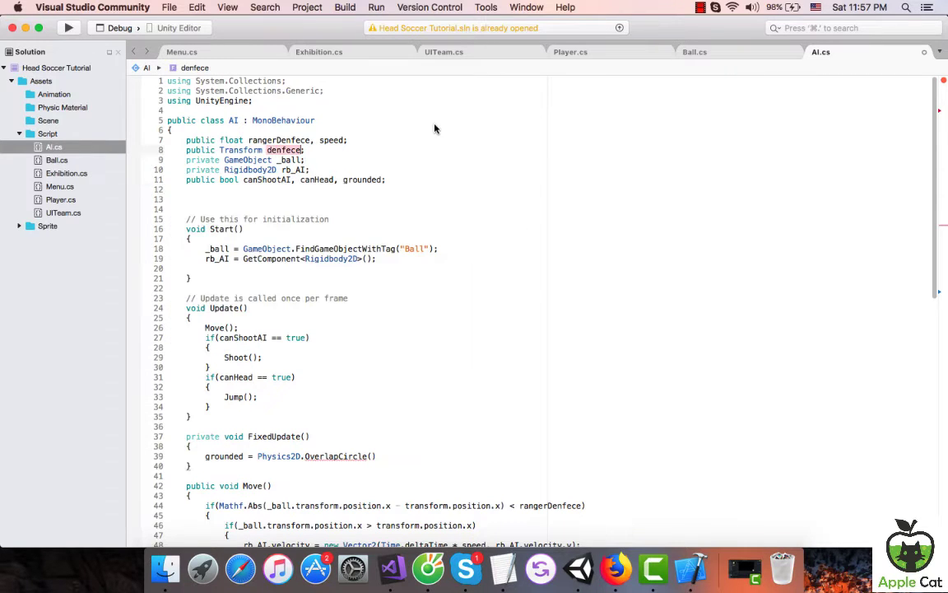
text(, cehd)
key(BackSpace)
key(BackSpace)
key(BackSpace)
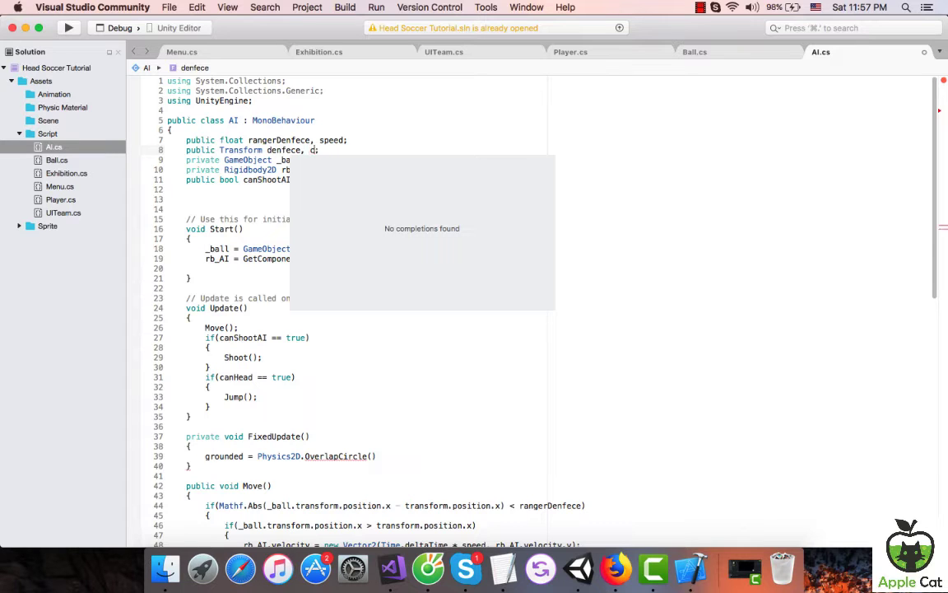
text(ckGrou)
text(nd)
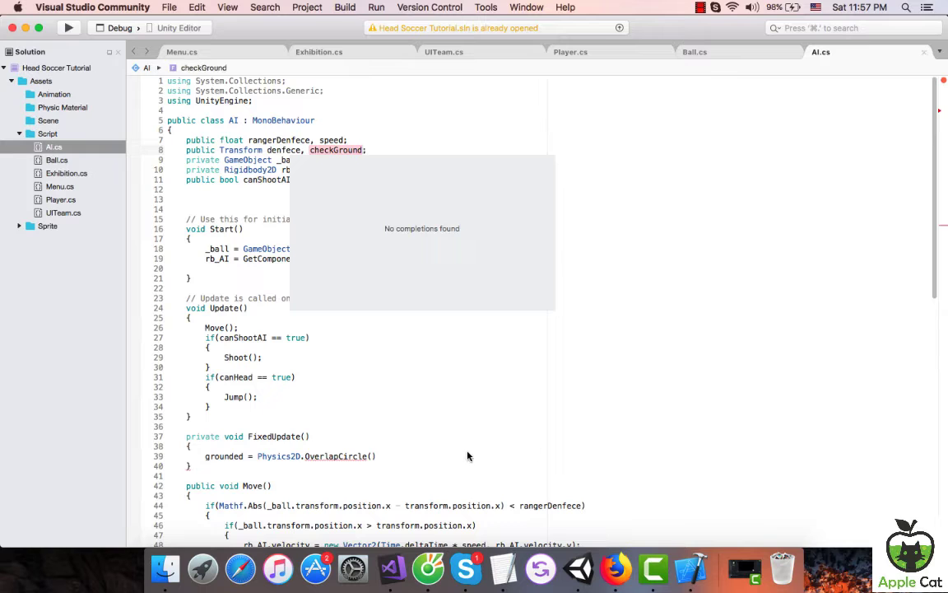
Fill OverlapCircle's first arguments with checkGround.position and 0.2f.
click(394, 456)
text(c)
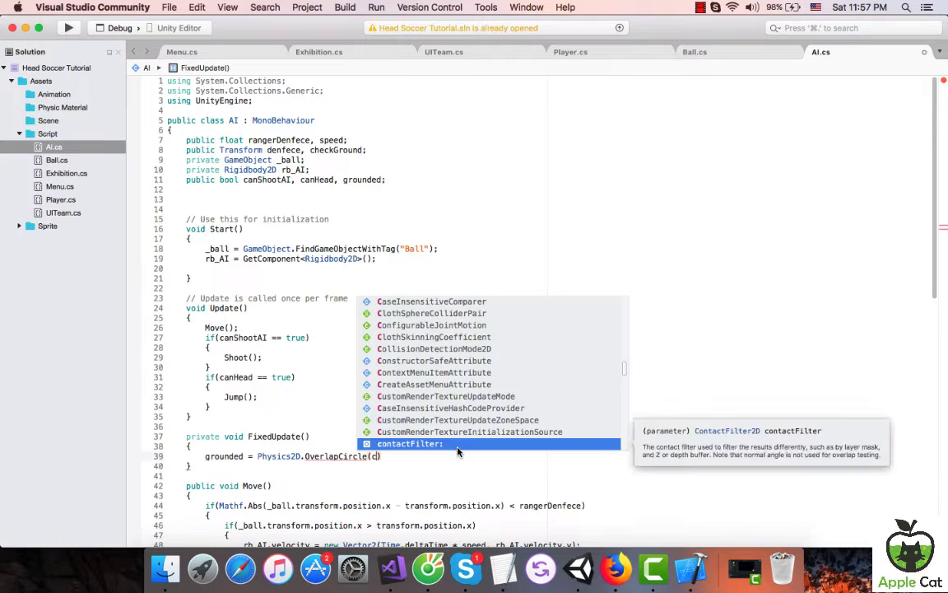
text(h)
key(Down)
key(Down)
key(Return)
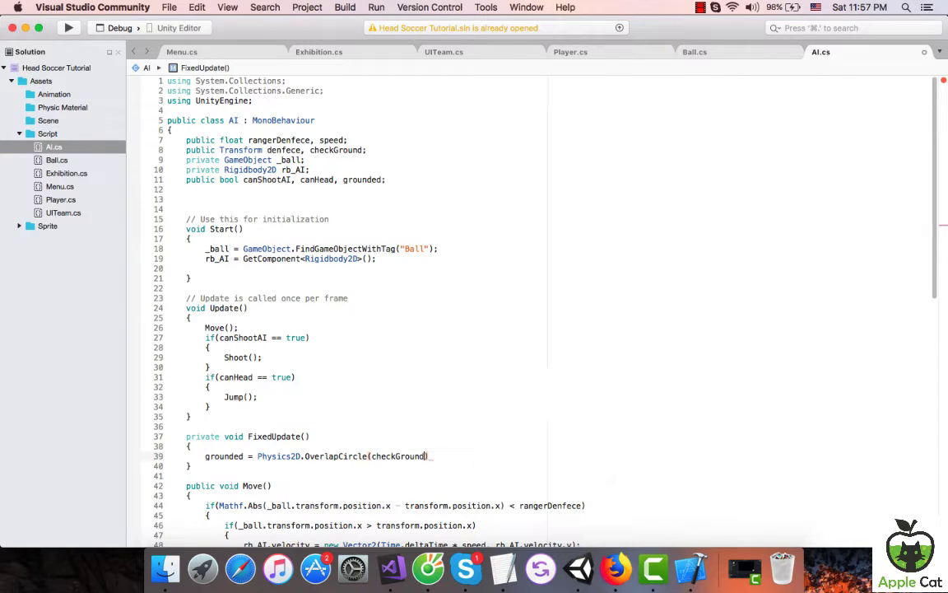
text(.p)
key(Return)
text(, )
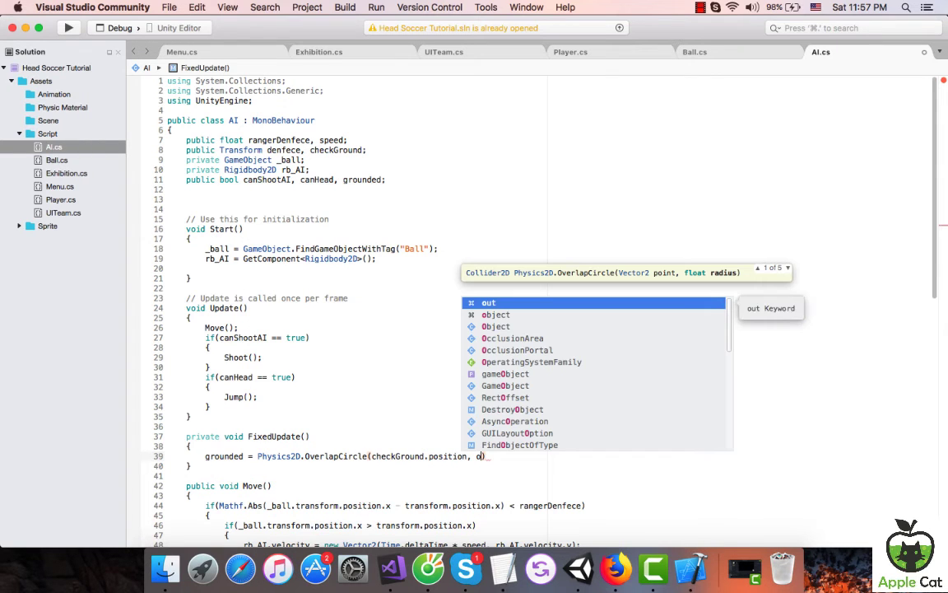
text(0)
text(.2f)
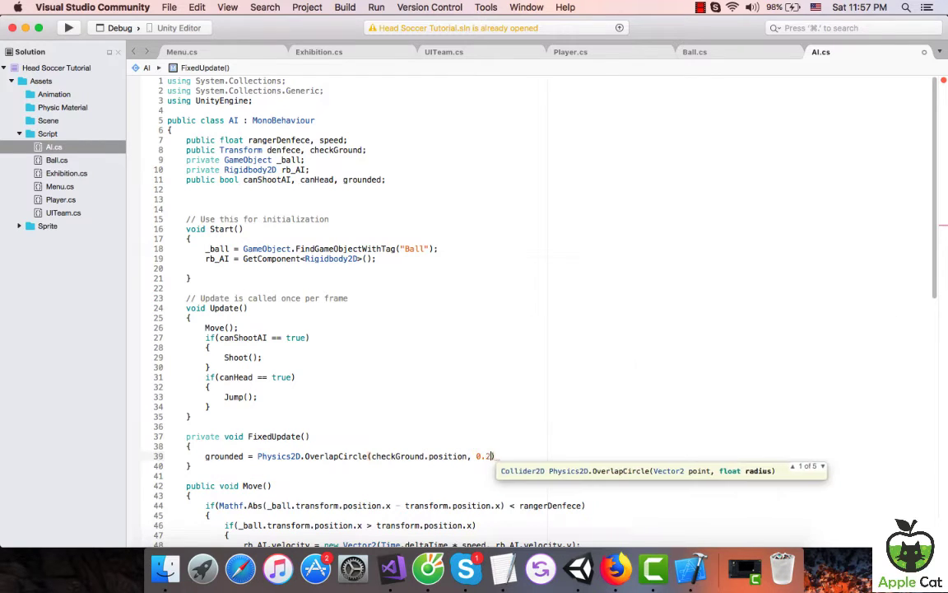
text(,)
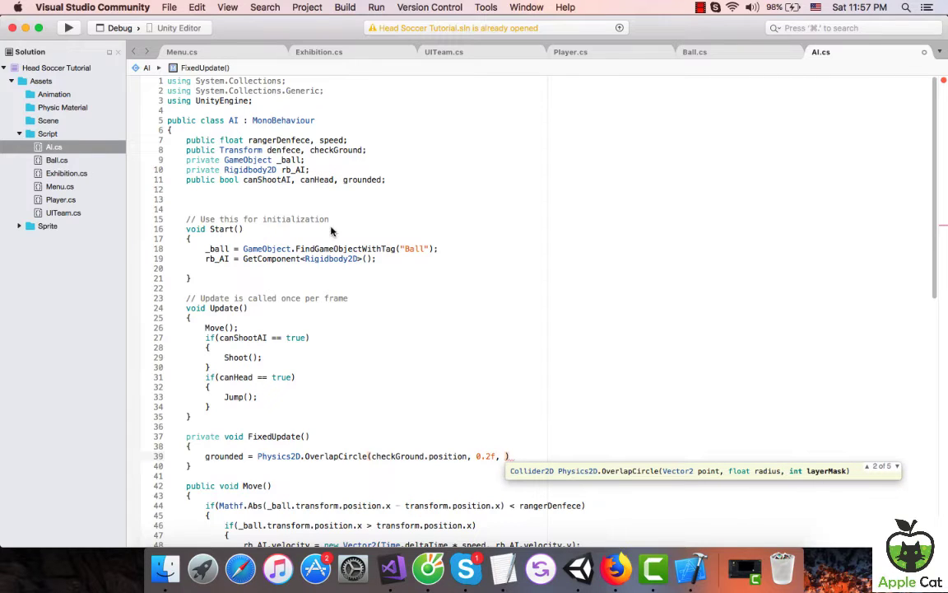
Declare public LayerMask ground_layer, pass it as OverlapCircle's third argument, and save.
click(313, 195)
text(p)
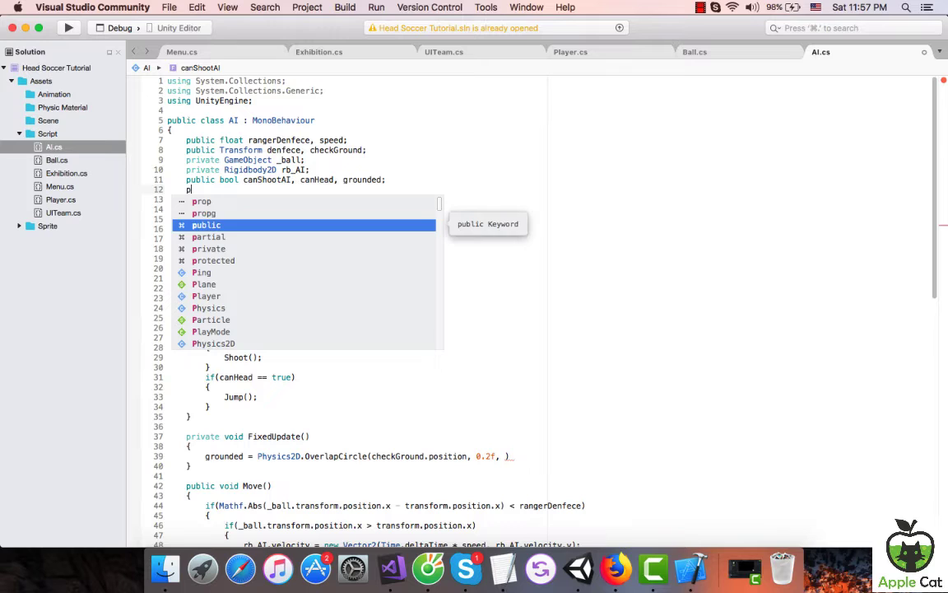
text(ublic Ly)
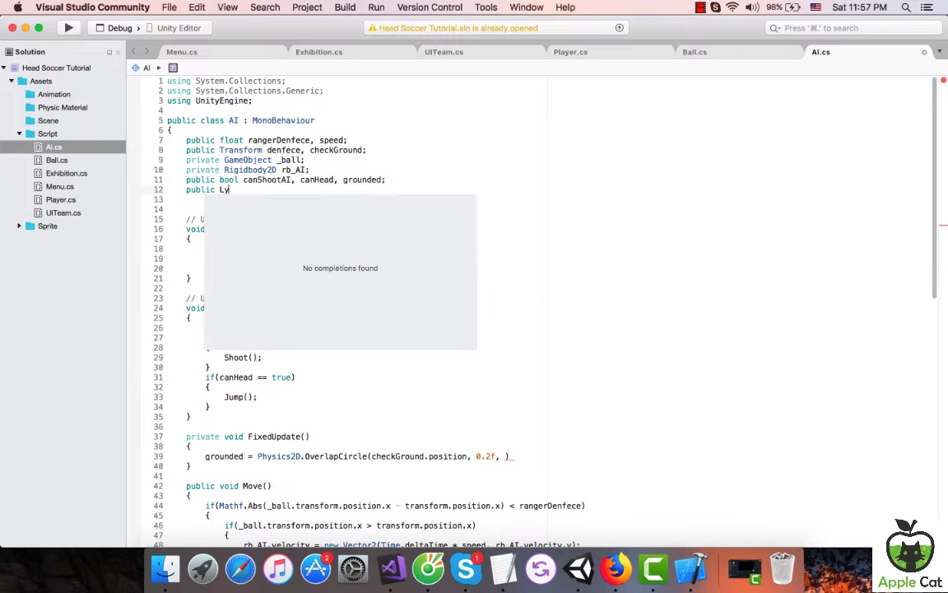
key(BackSpace)
text(a)
key(Return)
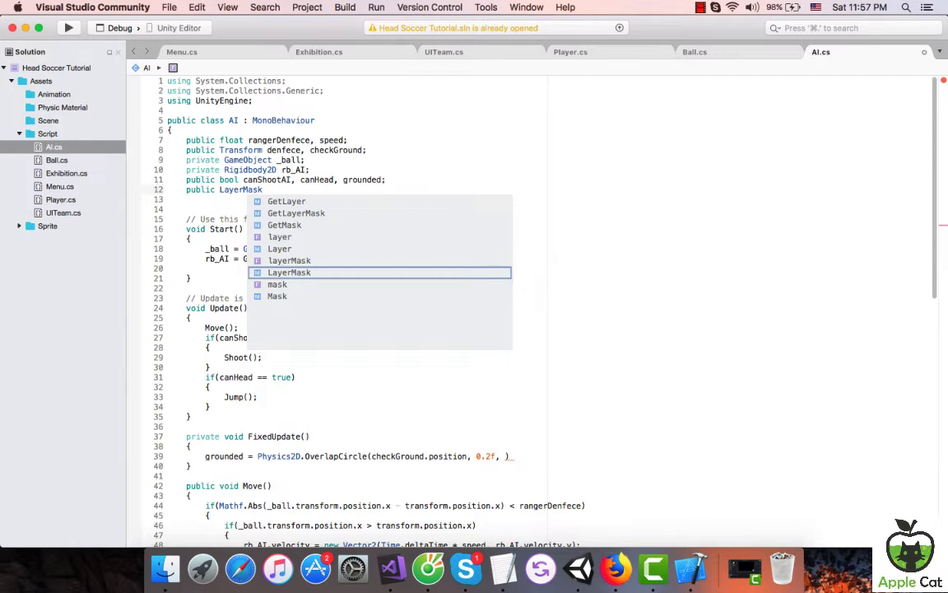
text( ground_)
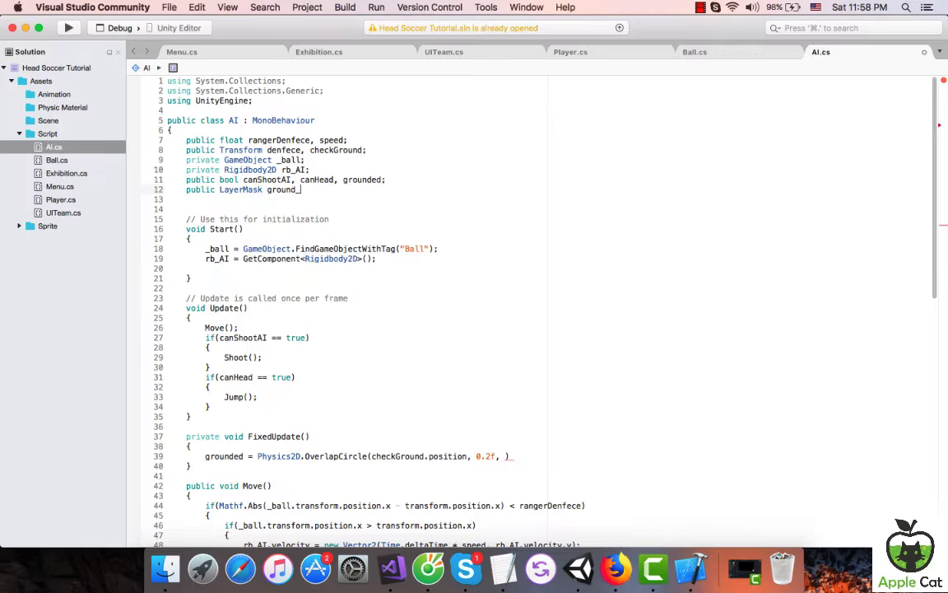
text(layer;)
click(504, 458)
text(ground_layer)
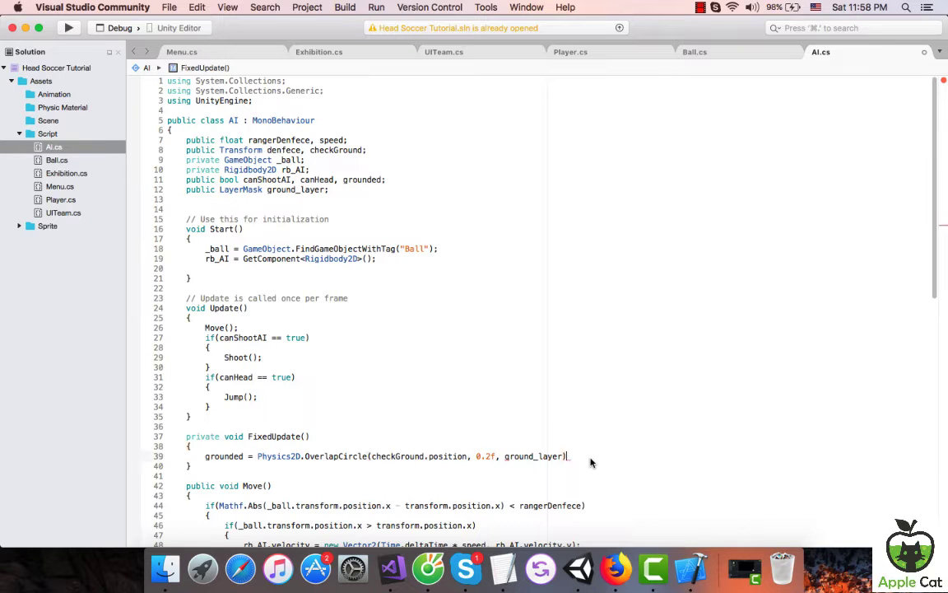
text(;)
key(super+s)
Inspect the Layer options of the check Ground object without changing them.
click(579, 567)
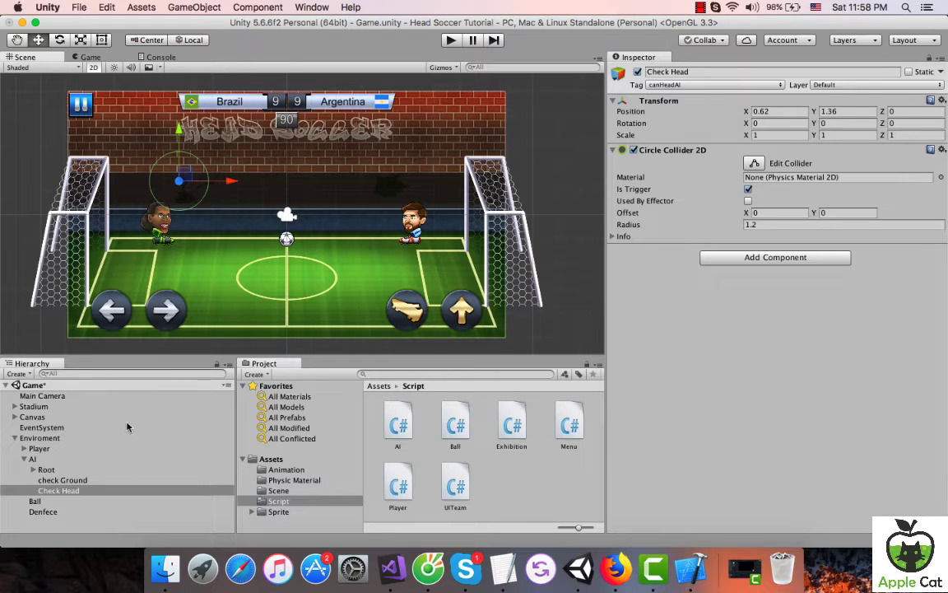
click(88, 480)
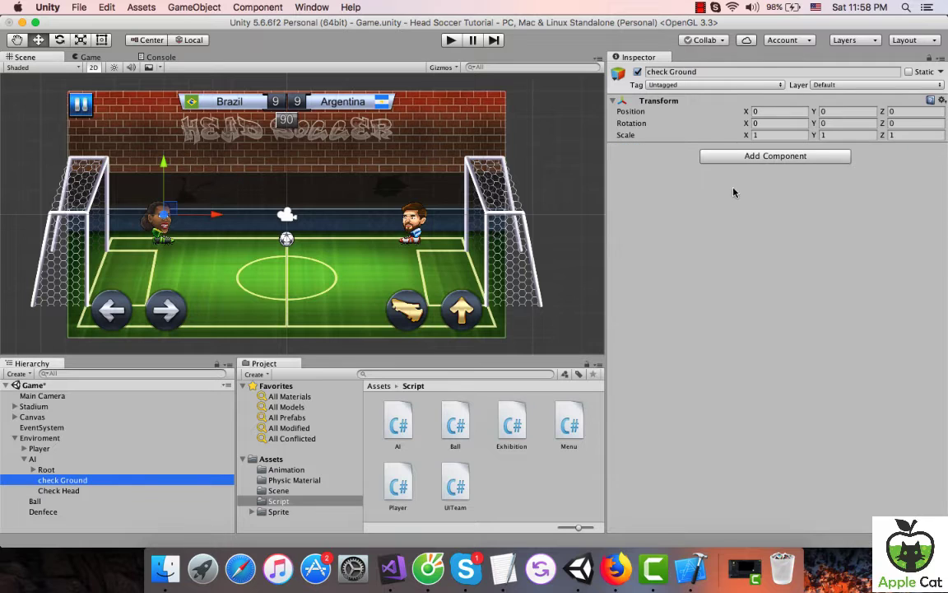
click(841, 85)
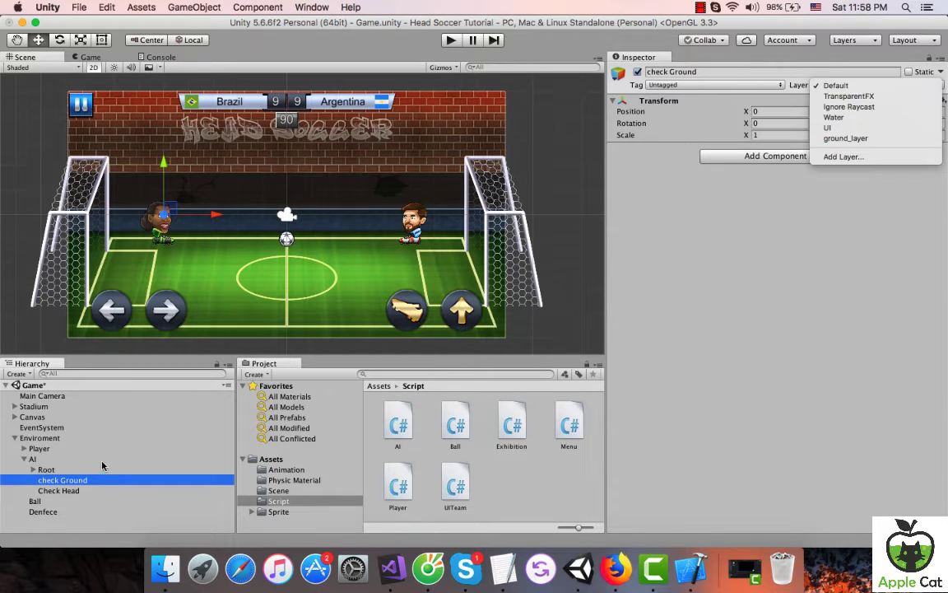
click(50, 458)
Set the AI object's Ground_layer mask to ground_layer and save the scene.
click(41, 459)
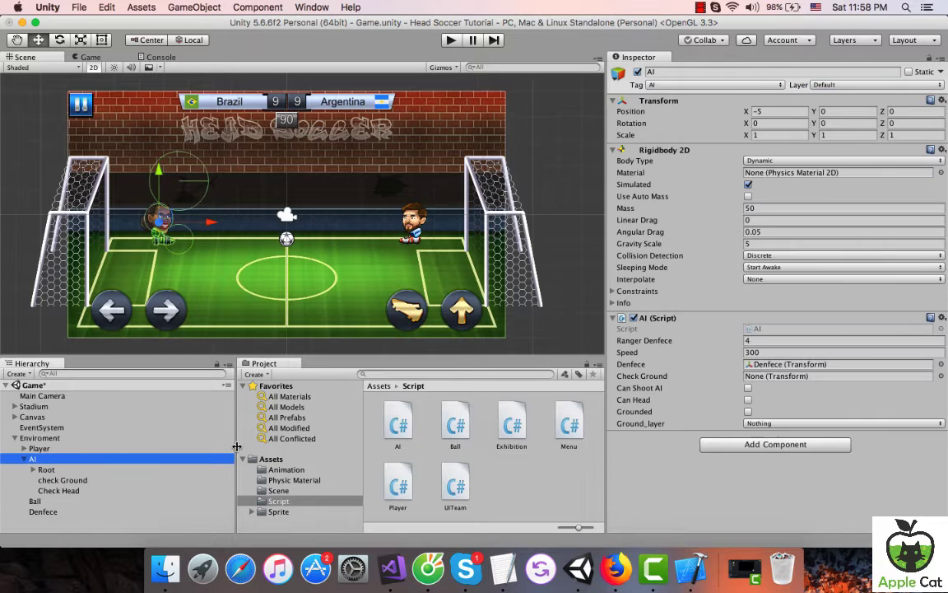
click(761, 425)
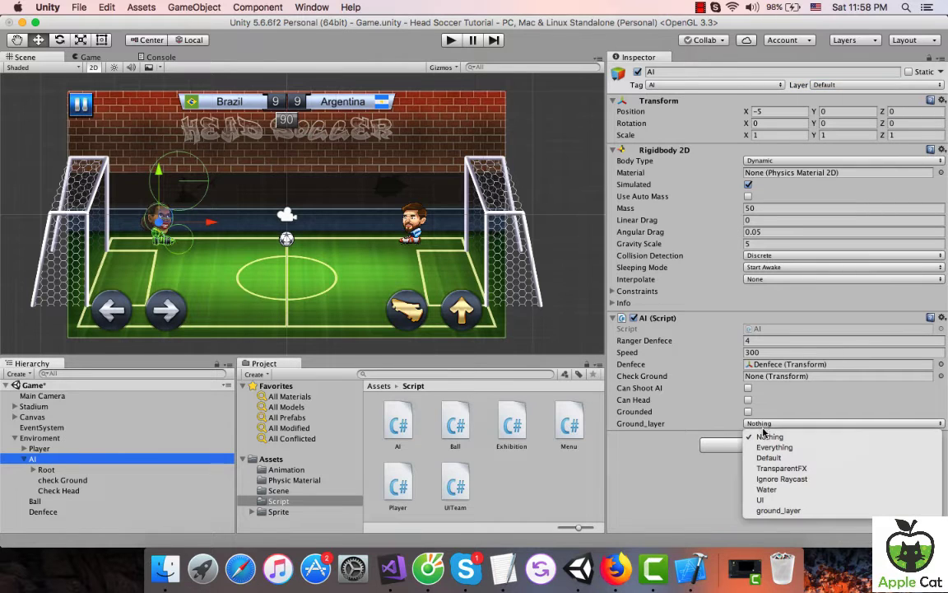
click(768, 512)
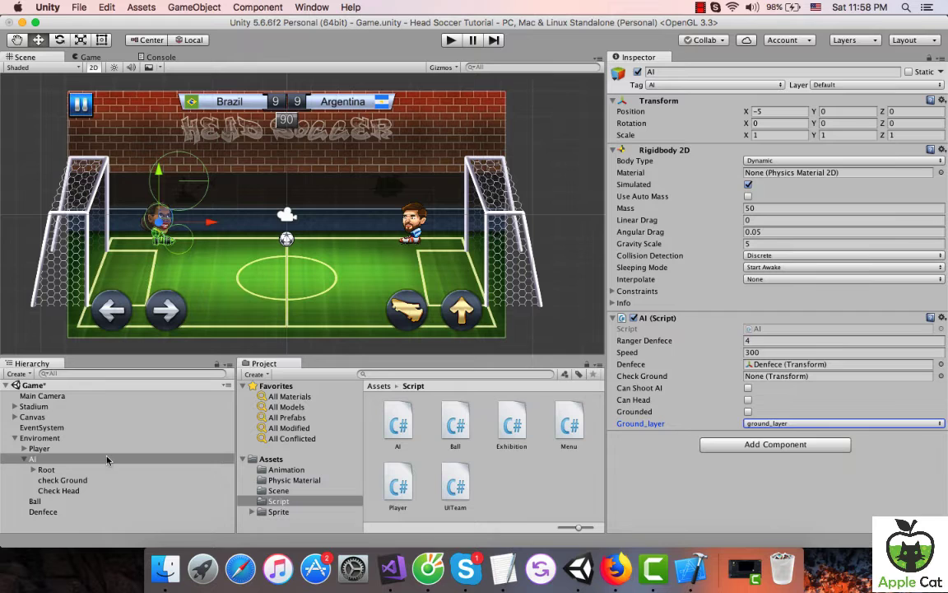
key(super+s)
Play-test the match moving the Argentina player right, then stop after the checkGround error.
click(451, 40)
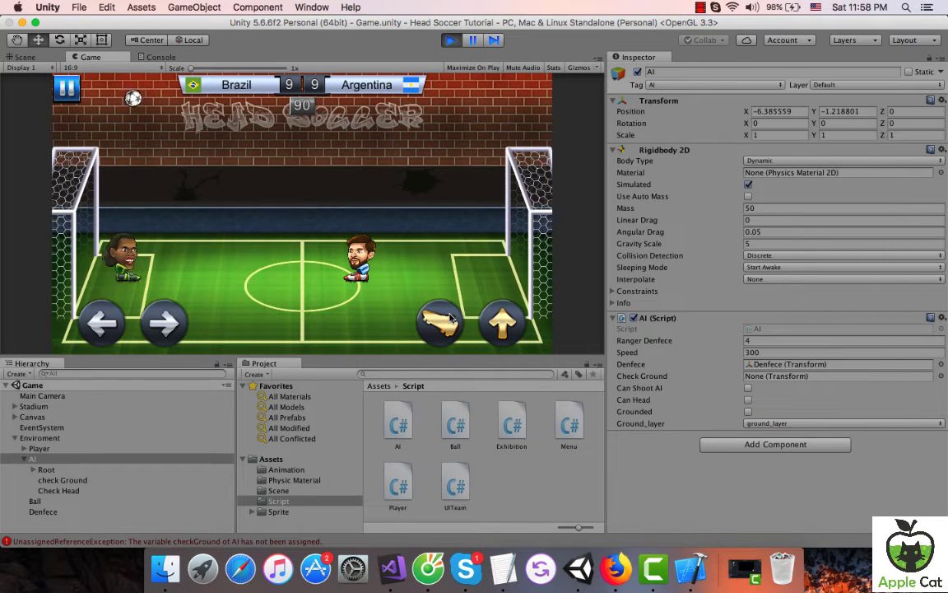
key(Right)
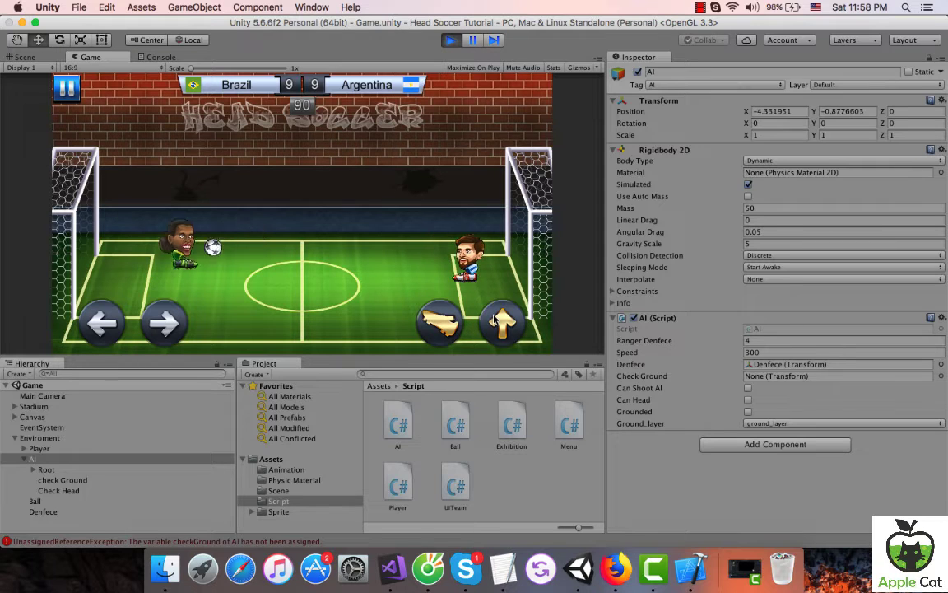
key(Right)
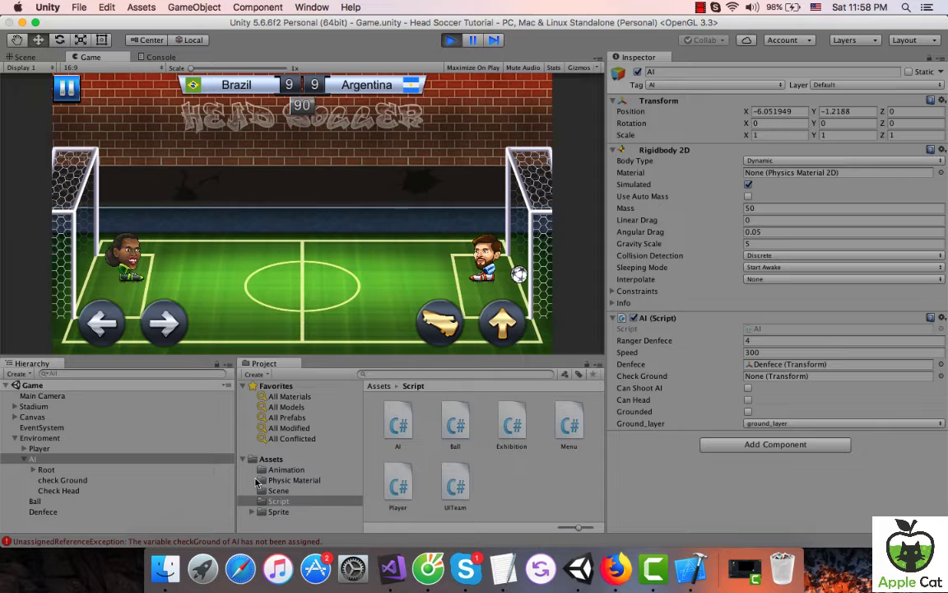
key(super+p)
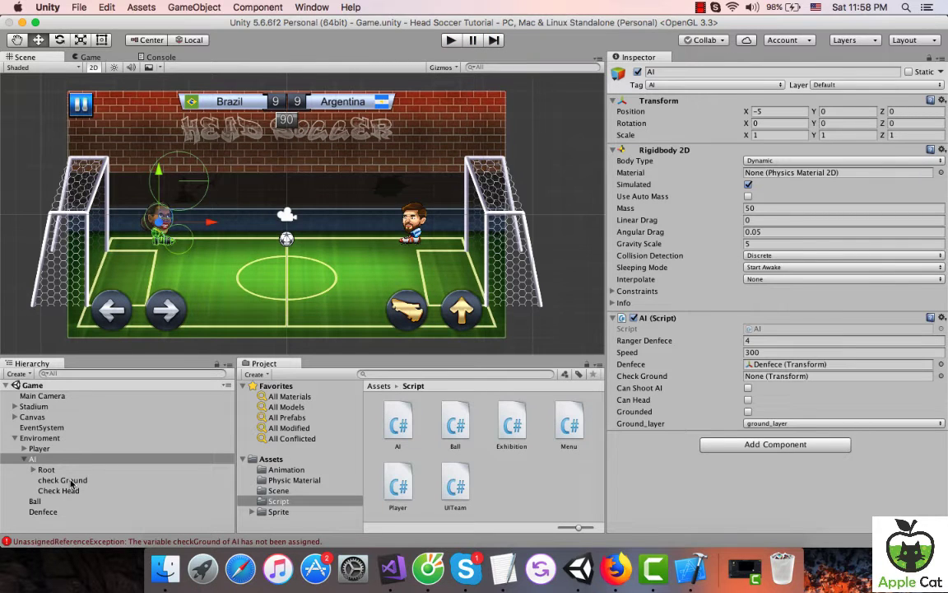
Assign check Ground to the AI script's Check Ground field and run a quick play-test.
drag(72, 483, 807, 377)
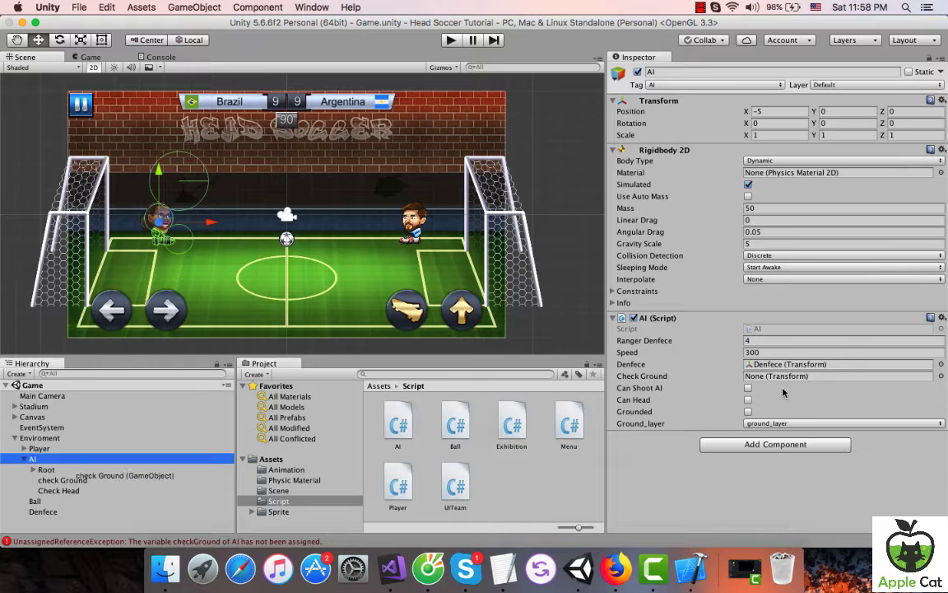
click(451, 40)
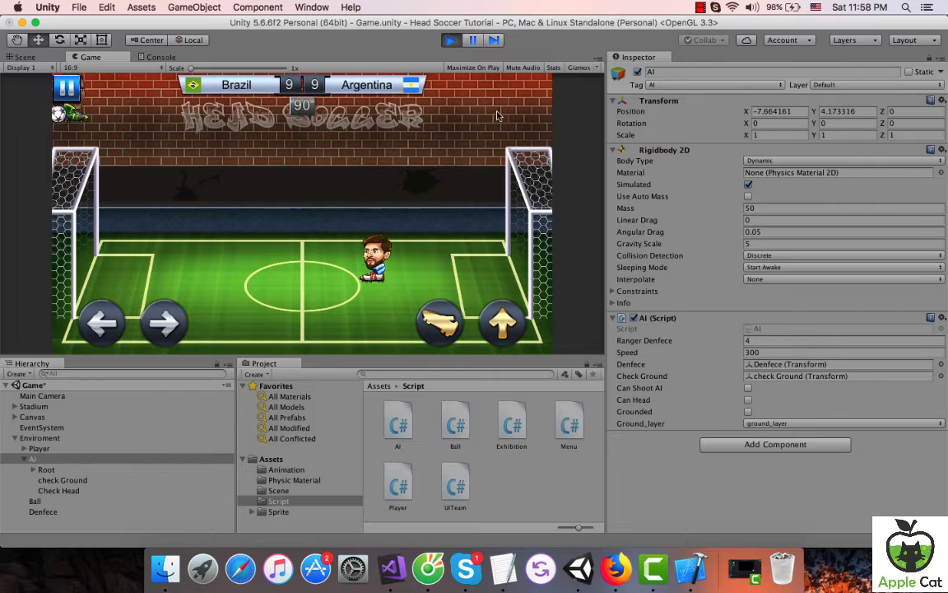
click(450, 39)
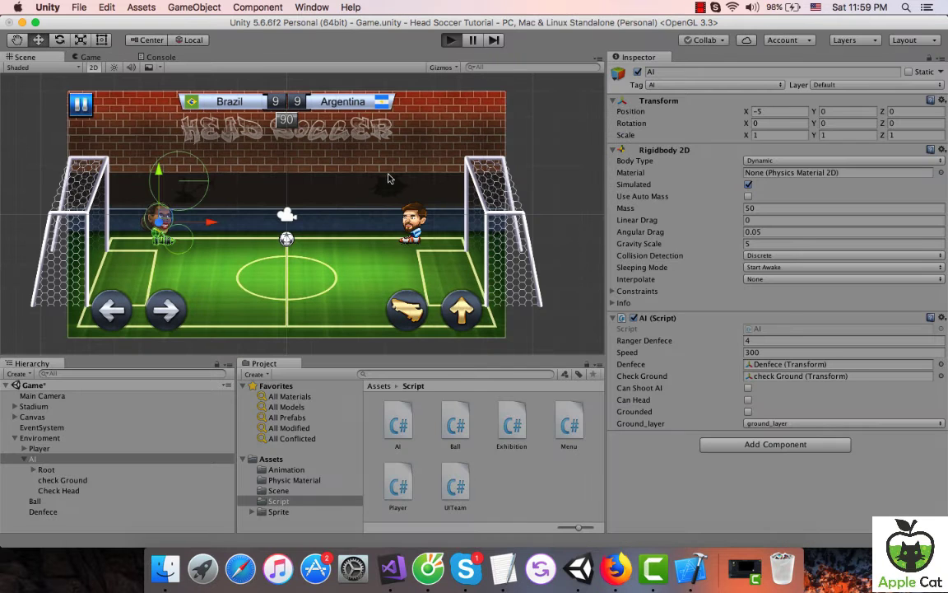
Play-test again, moving the Argentina player right, left and jumping, then stop the game.
key(super+p)
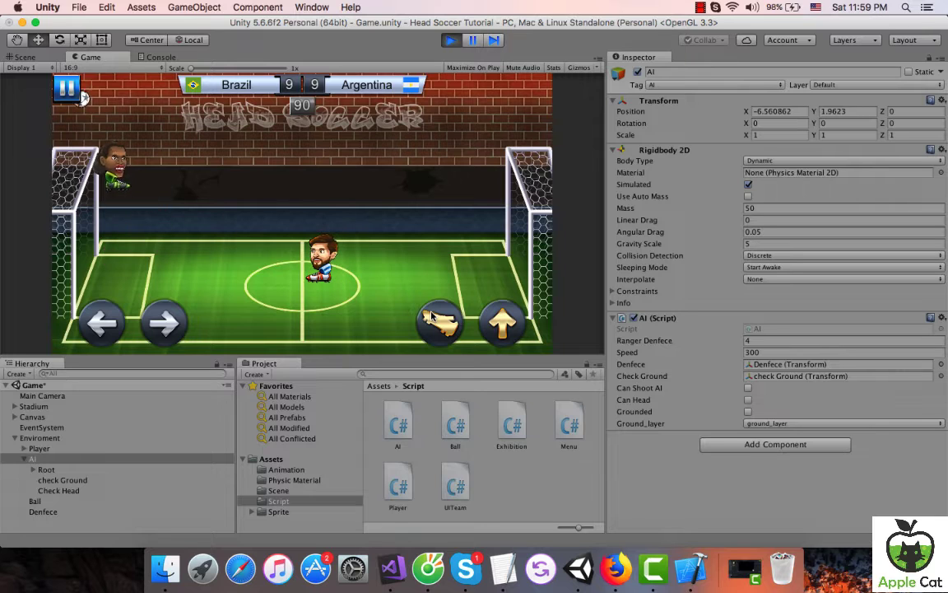
key(Right)
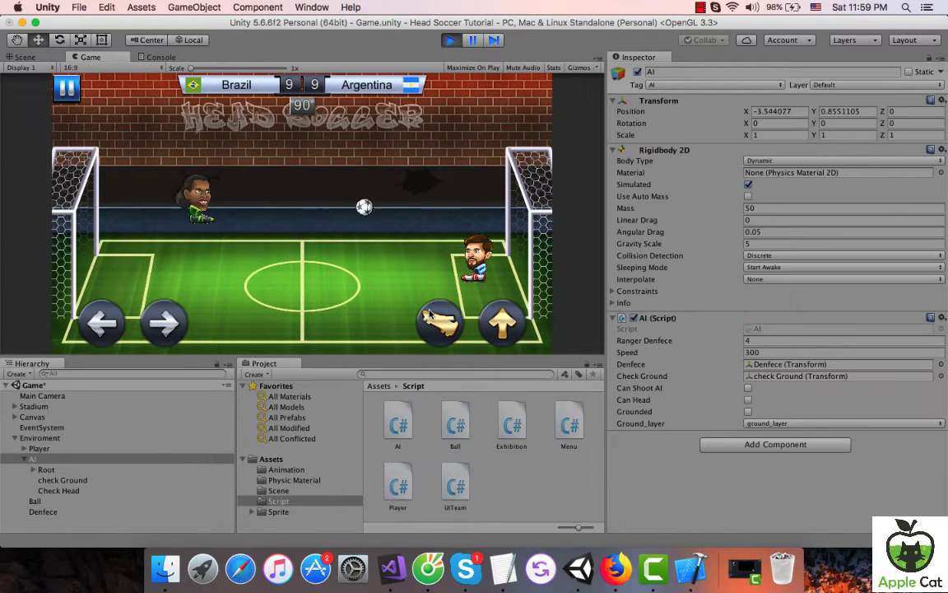
key(Left)
key(Up)
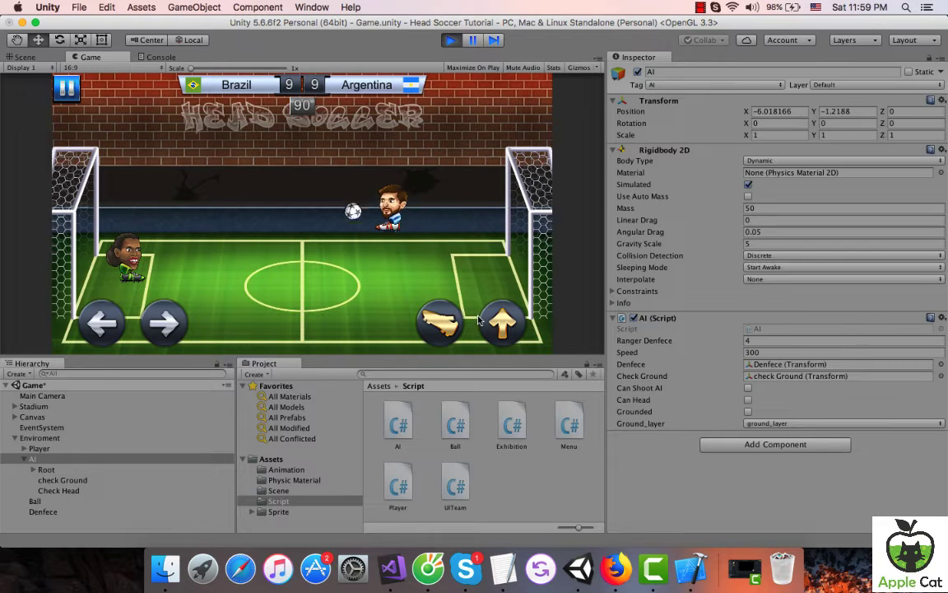
key(Right)
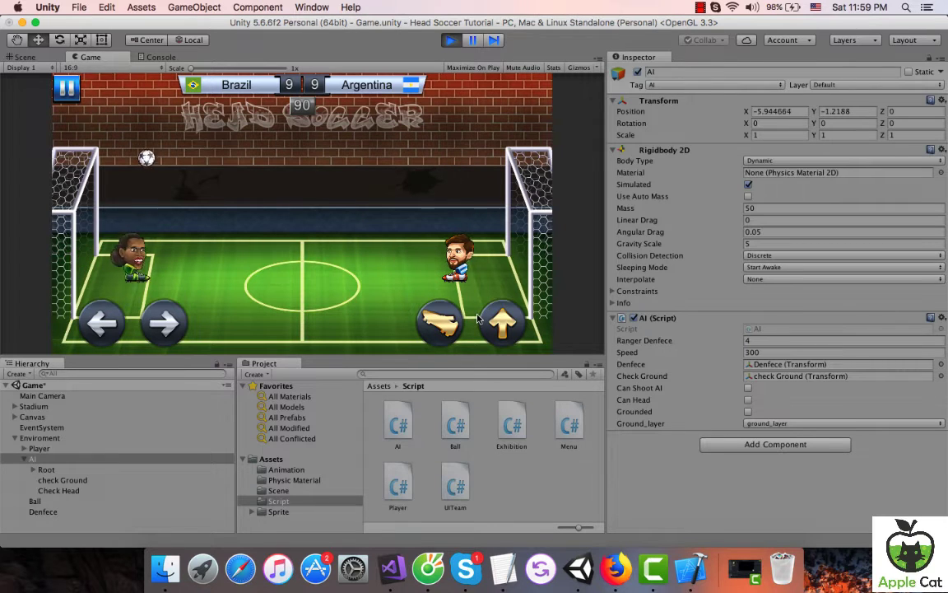
key(super+p)
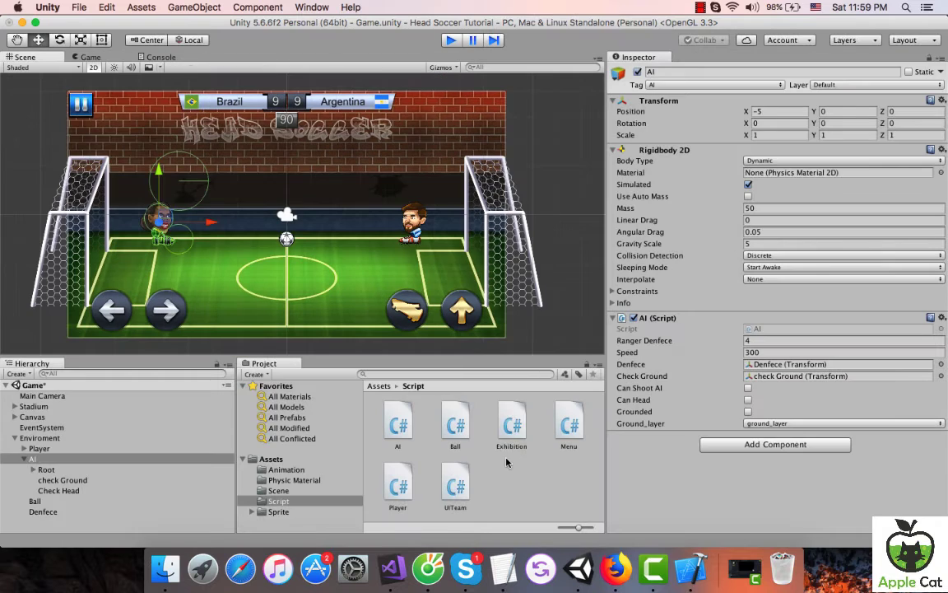
Scroll through AI.cs in Visual Studio to review the AI's movement code.
click(392, 568)
scroll(660, 220, down, 5)
scroll(671, 230, down, 1)
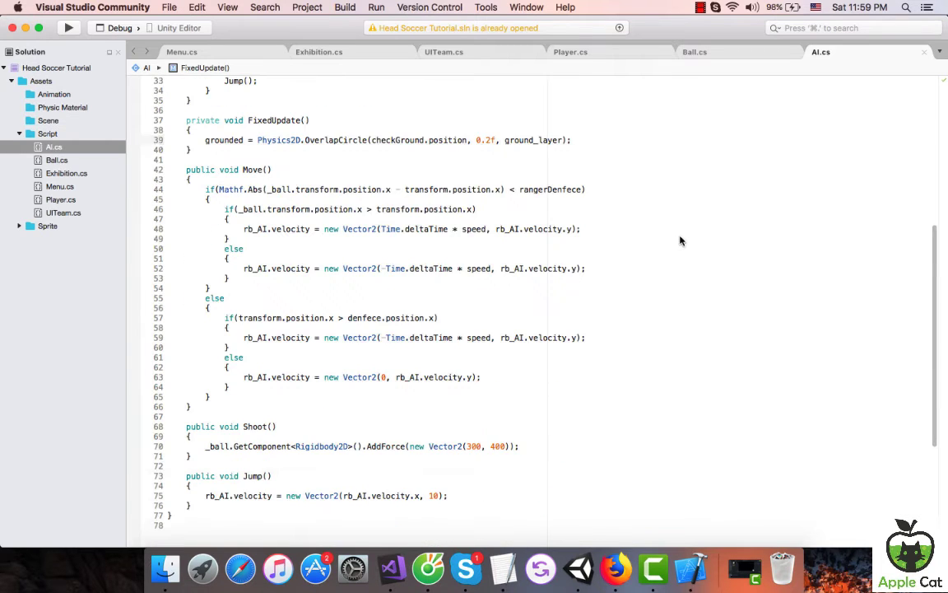
scroll(679, 238, down, 5)
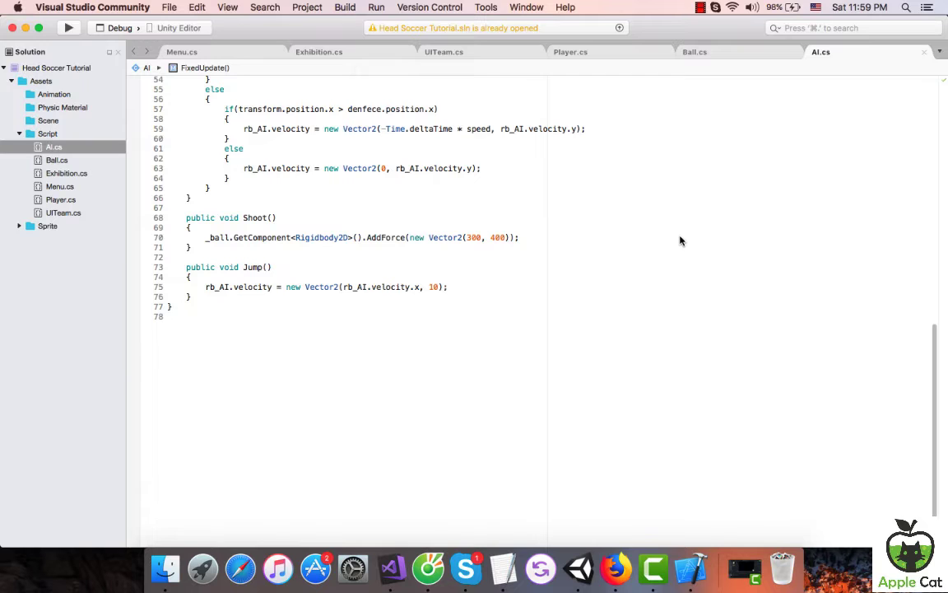
scroll(692, 284, up, 5)
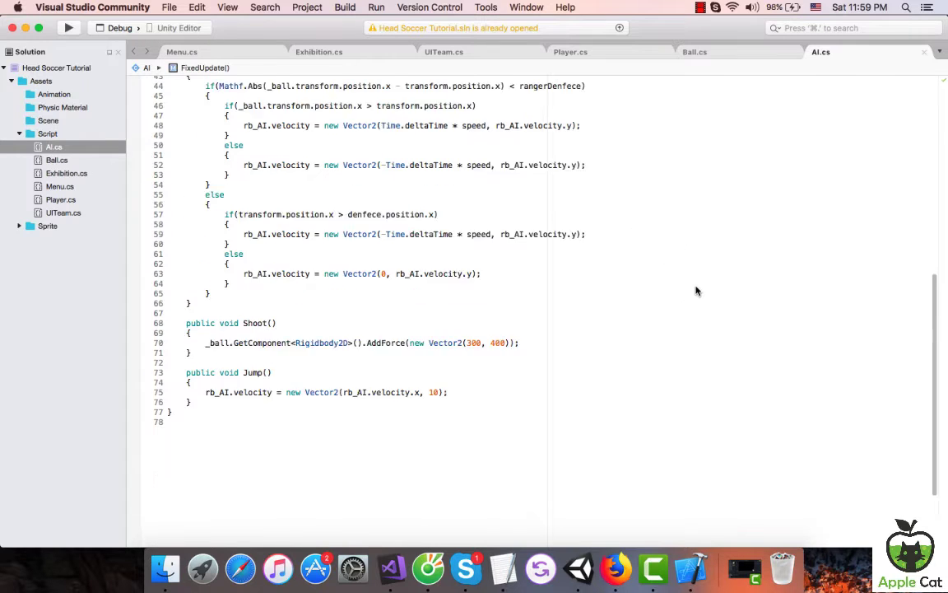
scroll(695, 290, up, 3)
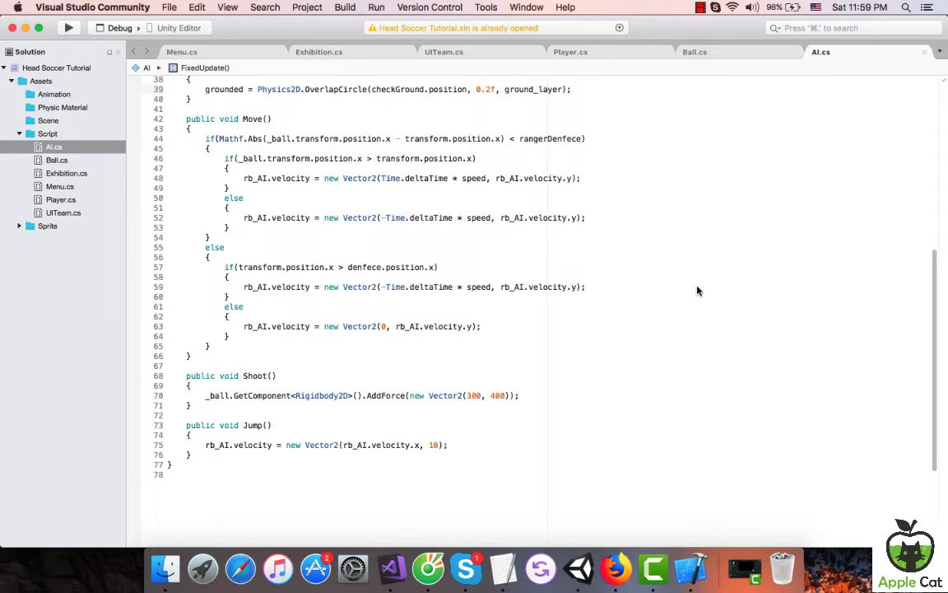
Highlight the 300 shot force in Shoot(), review the surrounding code, and return to Unity.
click(471, 396)
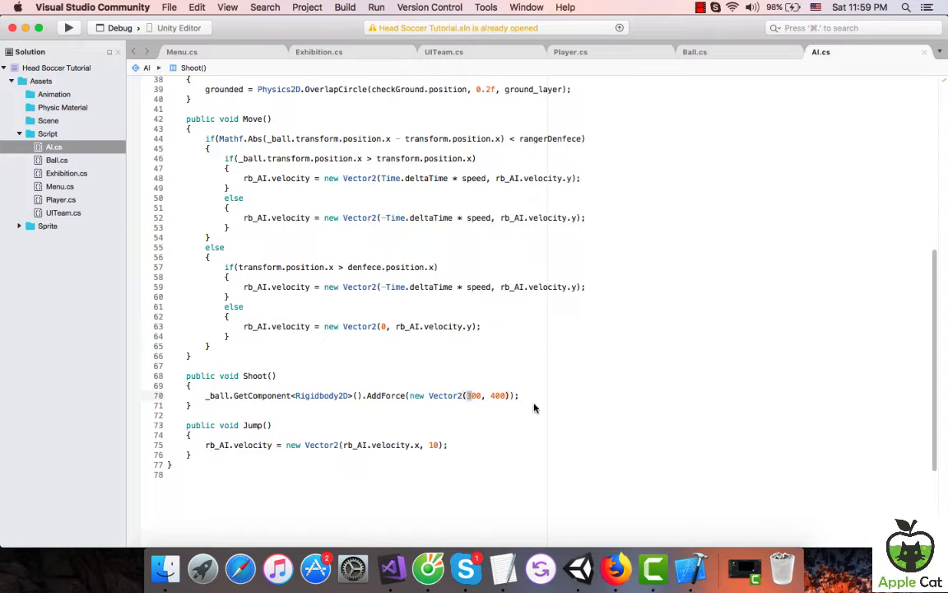
scroll(534, 407, up, 4)
scroll(533, 406, up, 1)
scroll(534, 408, up, 7)
scroll(533, 406, down, 10)
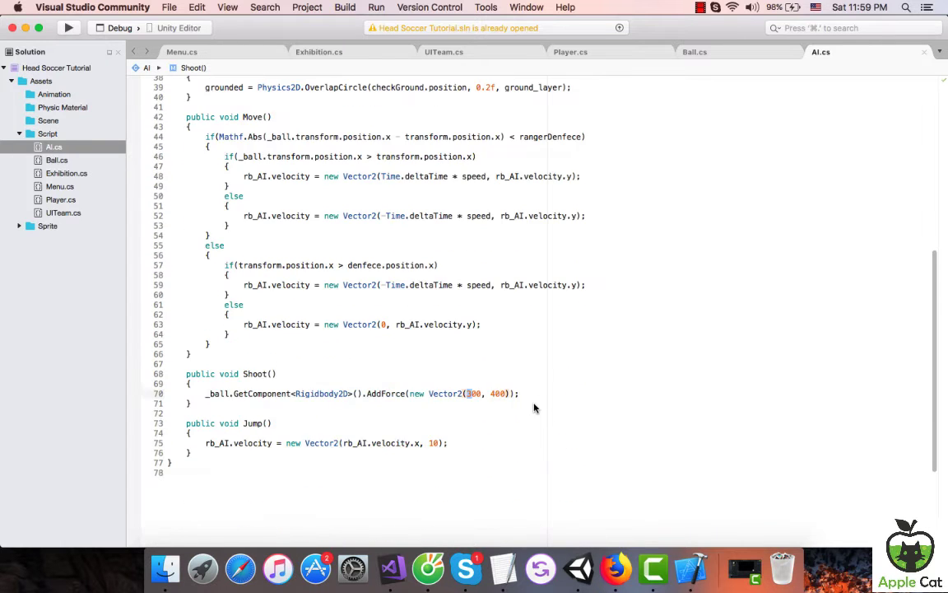
scroll(533, 406, down, 5)
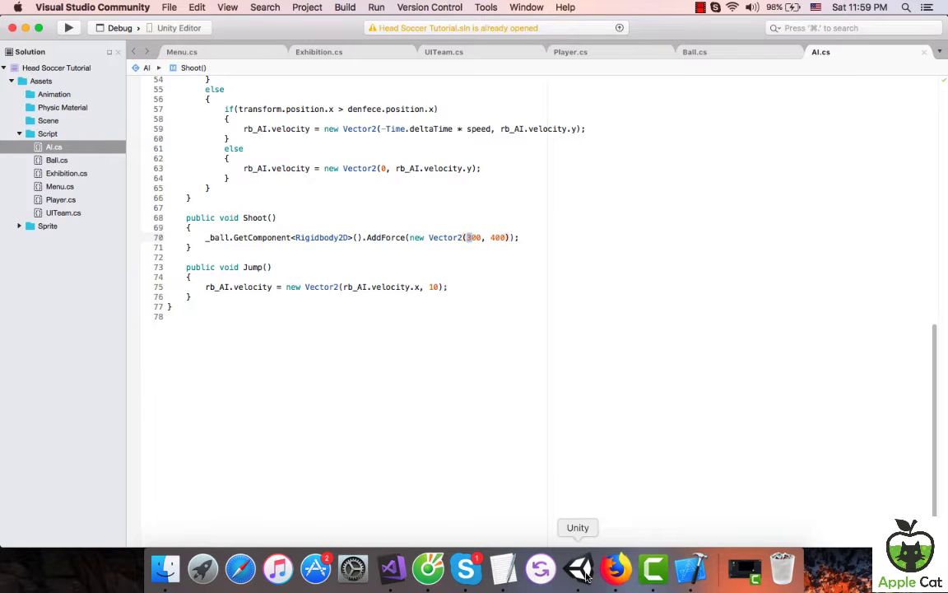
scroll(479, 375, up, 10)
scroll(486, 376, up, 3)
scroll(485, 380, up, 3)
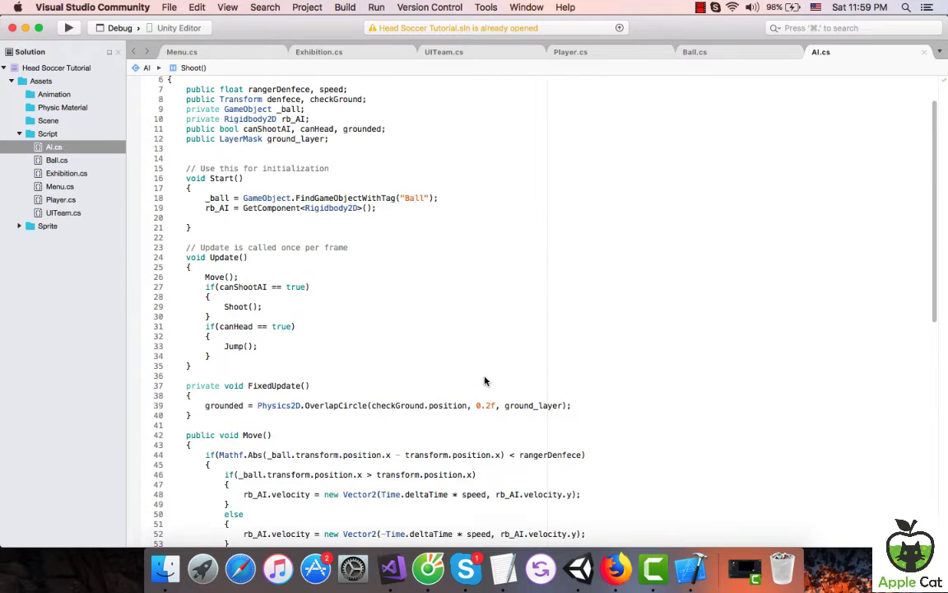
scroll(485, 380, down, 4)
scroll(491, 383, down, 3)
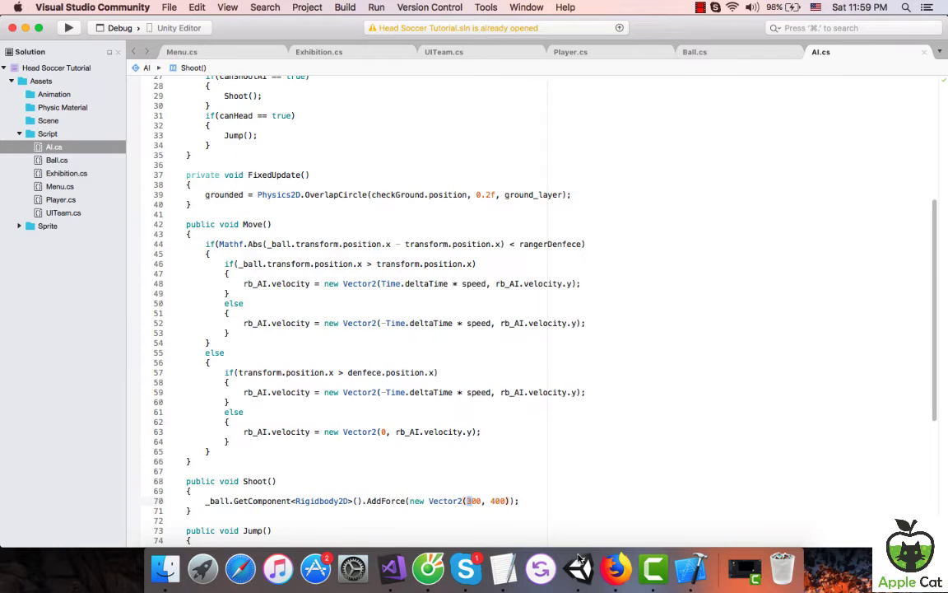
click(581, 561)
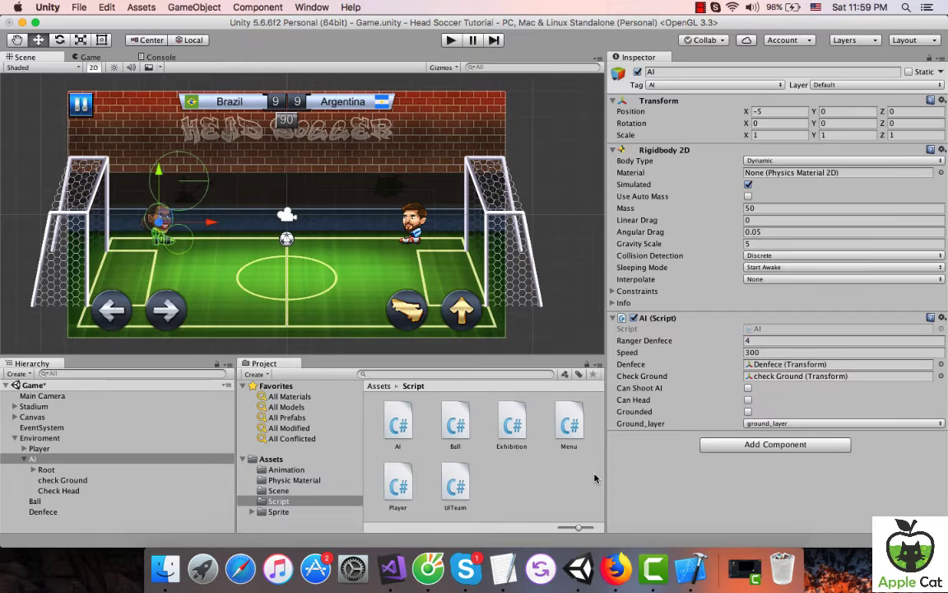
Select the AI's Root > Head object and create a new C# script in the Script folder.
click(33, 470)
click(66, 480)
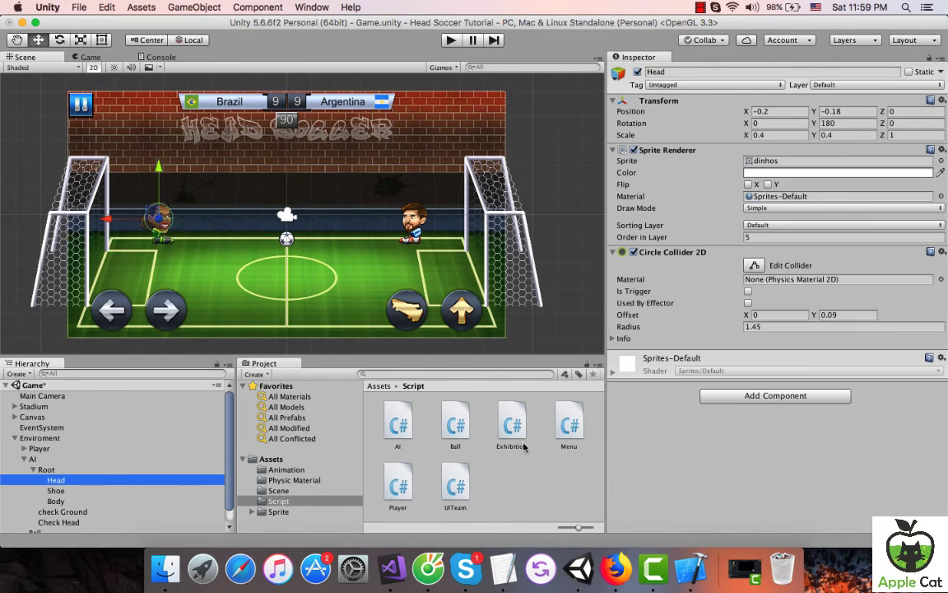
right_click(522, 403)
mouse_move(601, 311)
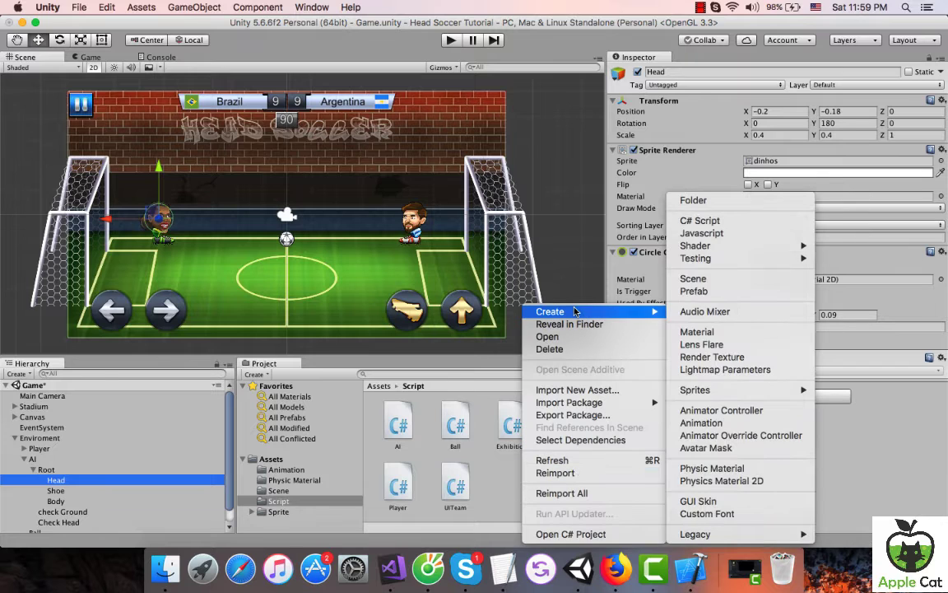
click(746, 220)
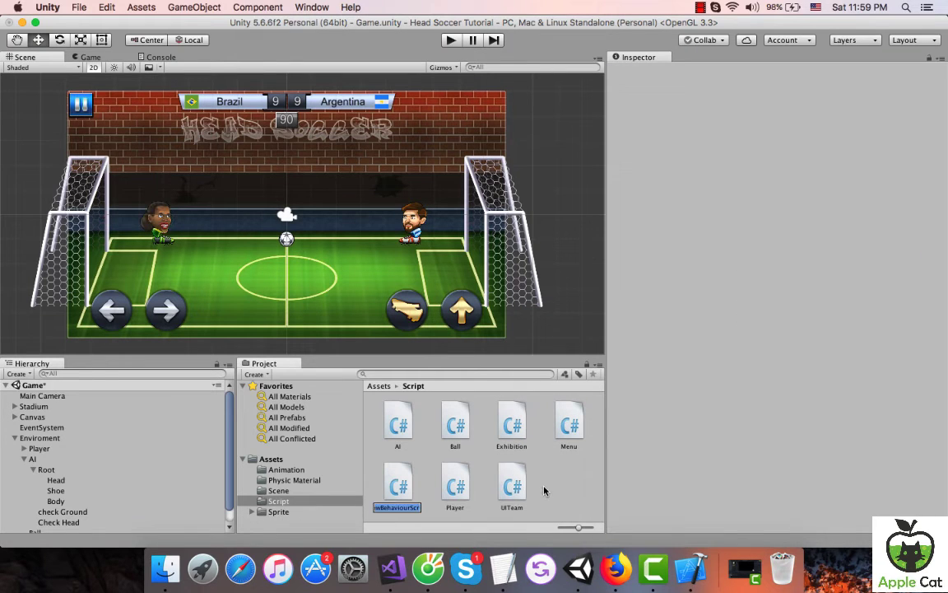
Name the script netHeadAI and attach it to the Head object's Inspector.
text(netHea)
text(dAI)
key(Return)
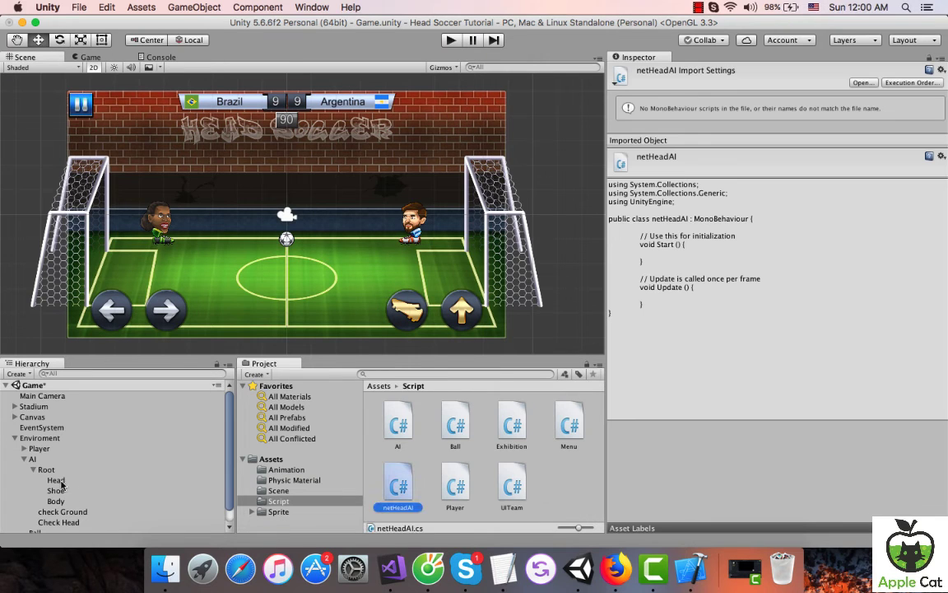
click(58, 480)
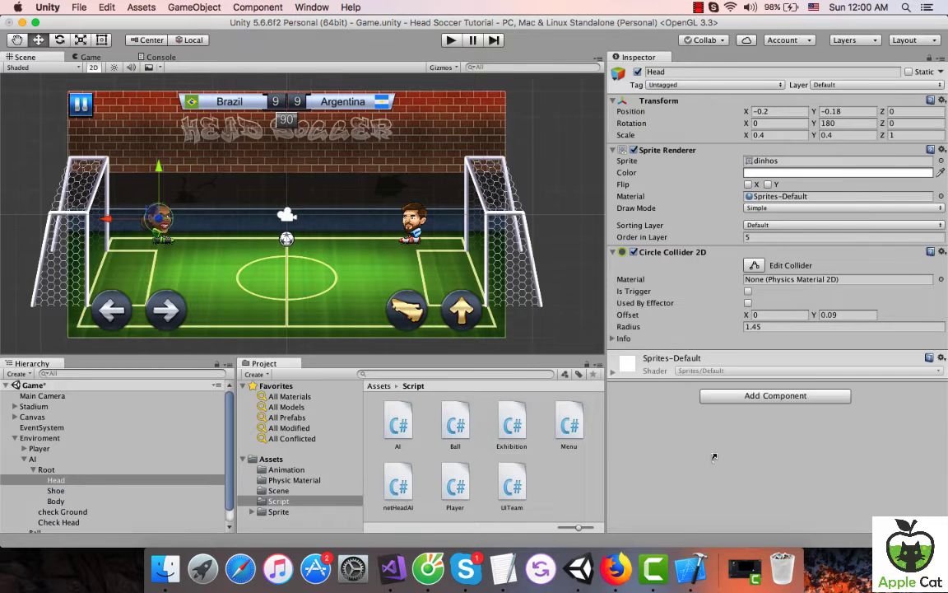
drag(399, 489, 724, 407)
Open netHeadAI.cs, reformat it, and declare public GameObject _ball; in the class.
double_click(774, 368)
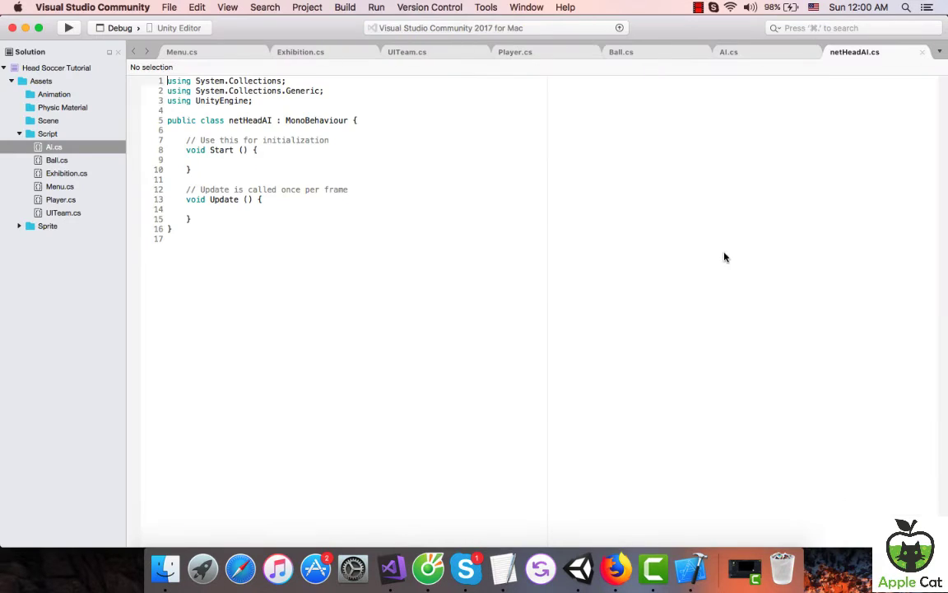
key(super+k)
key(super+d)
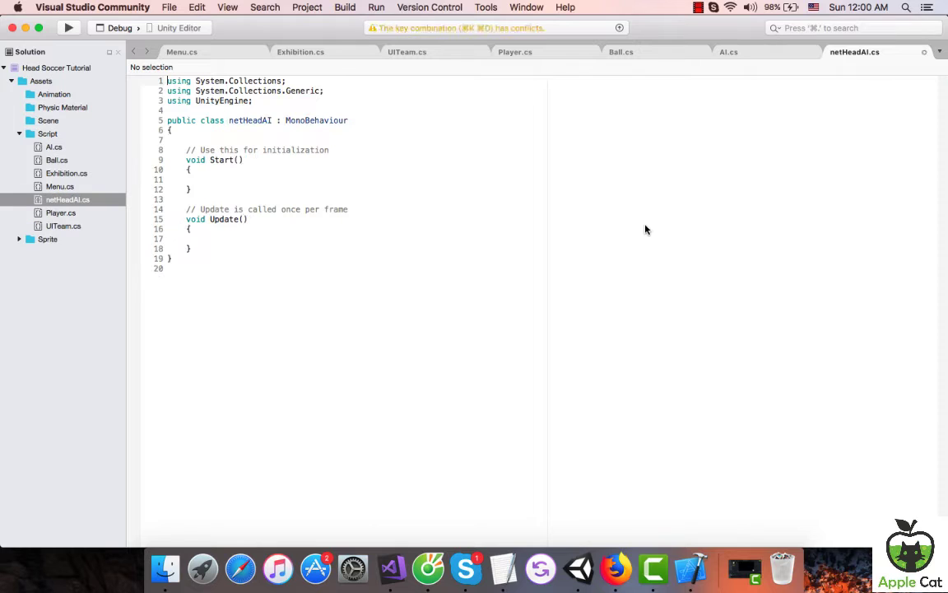
click(299, 248)
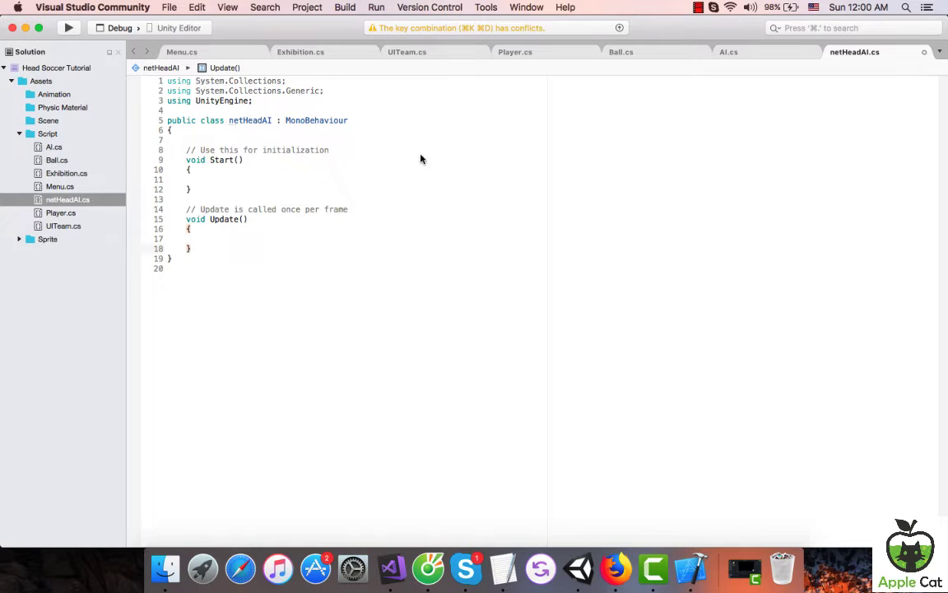
click(424, 132)
key(Return)
text(pu)
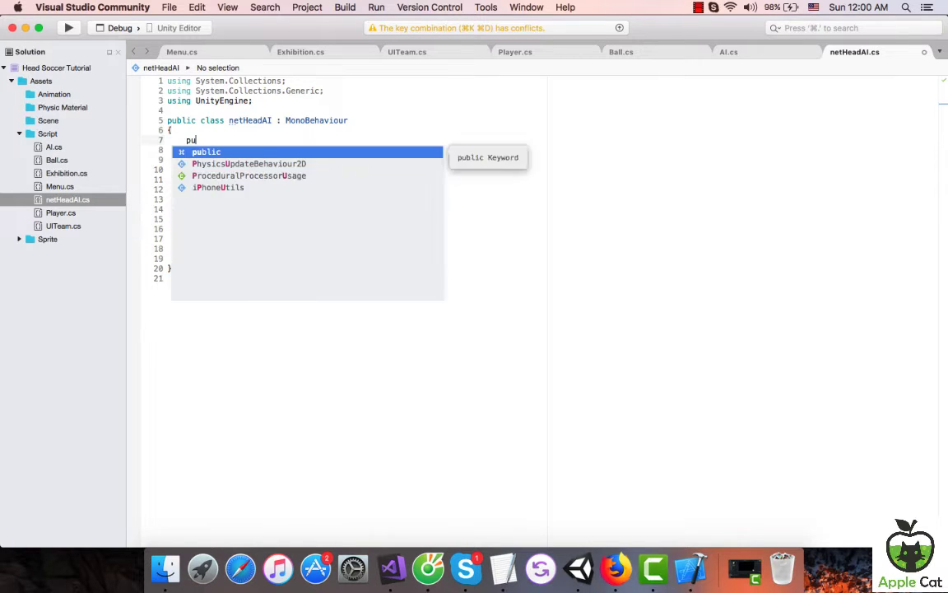
text(blic Ga)
key(Return)
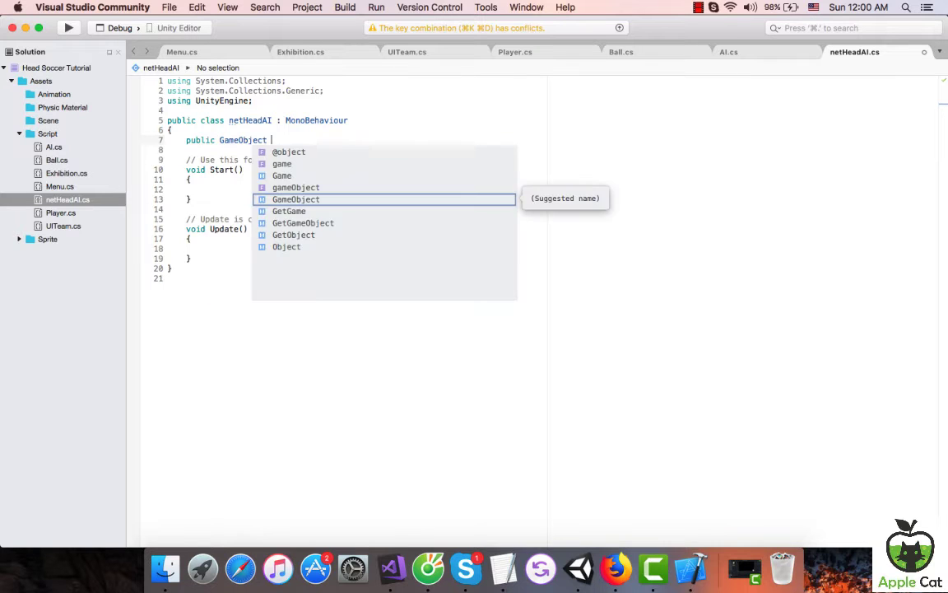
text(_a)
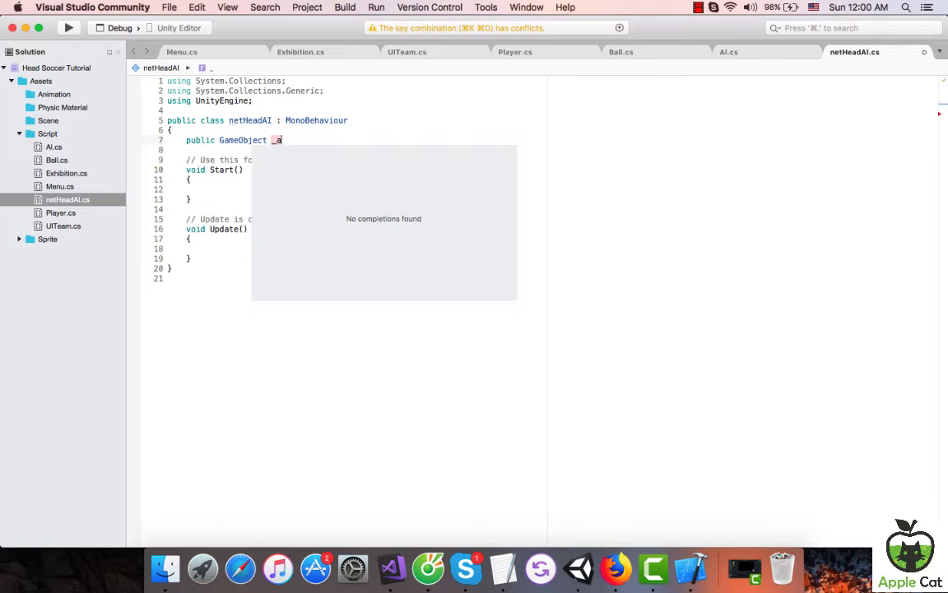
key(BackSpace)
text(ball;)
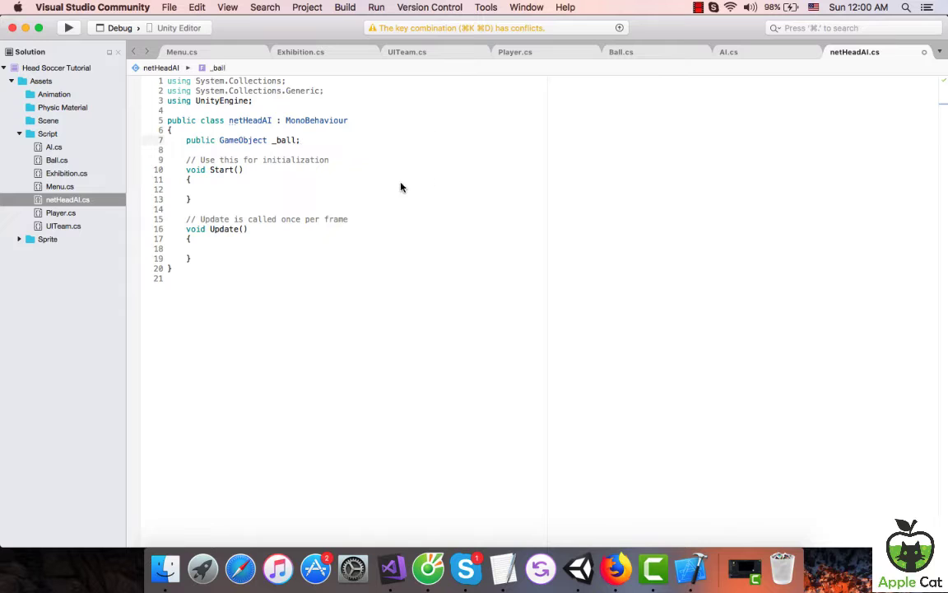
In Start(), assign _ball = GameObject.FindGameObjectWithTag("Ball");.
click(402, 188)
text(_b)
key(Return)
text(= )
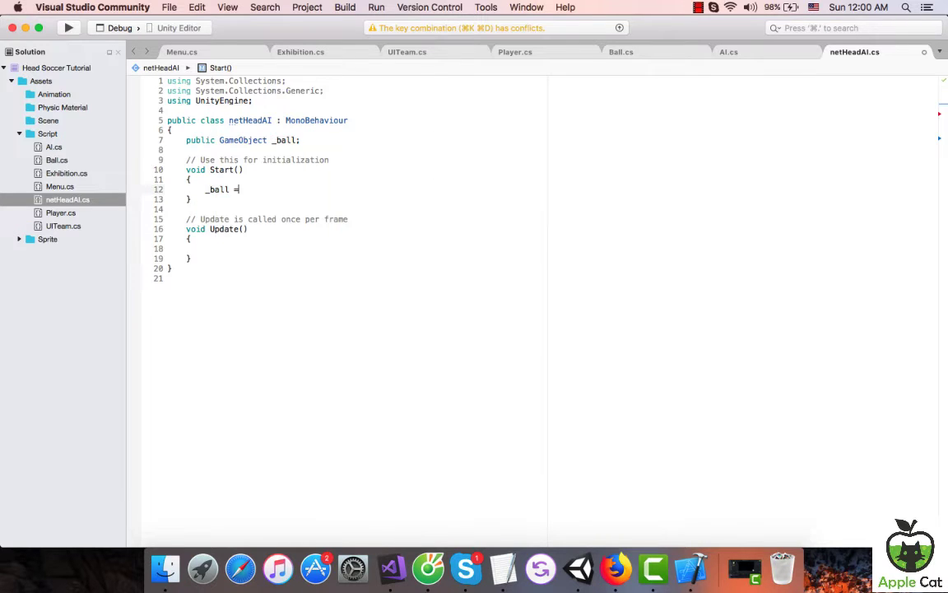
text(Find)
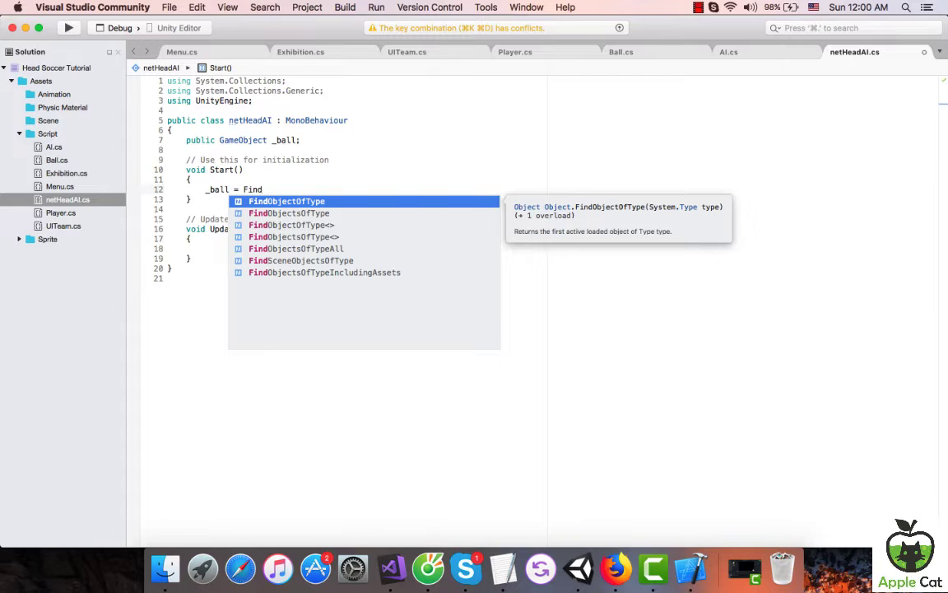
key(Down)
key(Down)
key(Down)
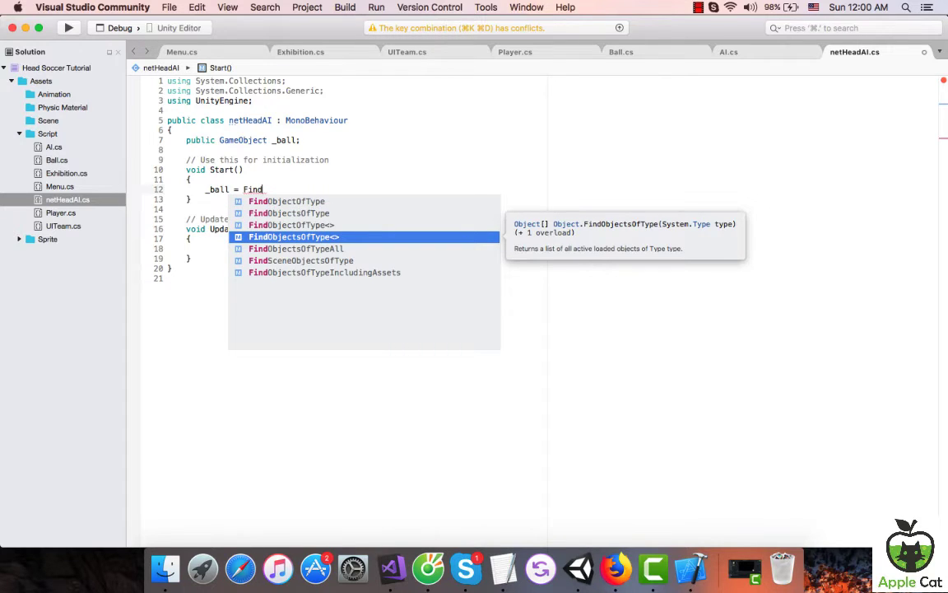
key(BackSpace)
key(BackSpace)
key(BackSpace)
key(BackSpace)
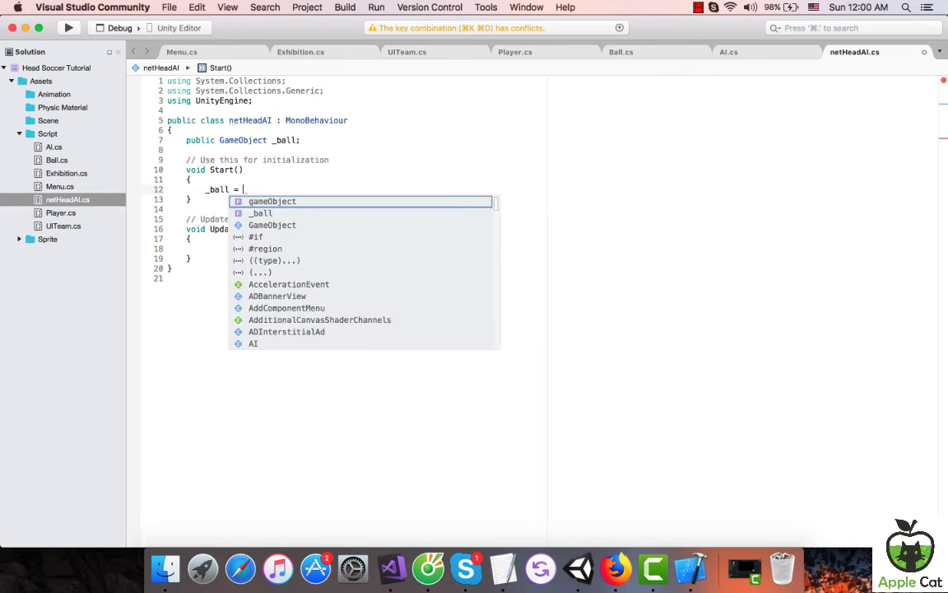
text(Game)
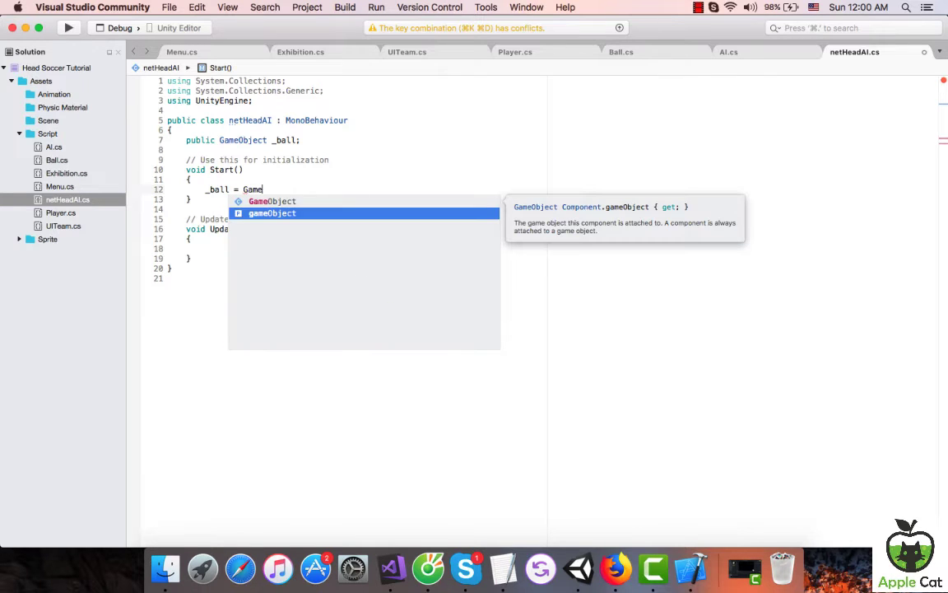
key(Up)
key(Return)
text(.f)
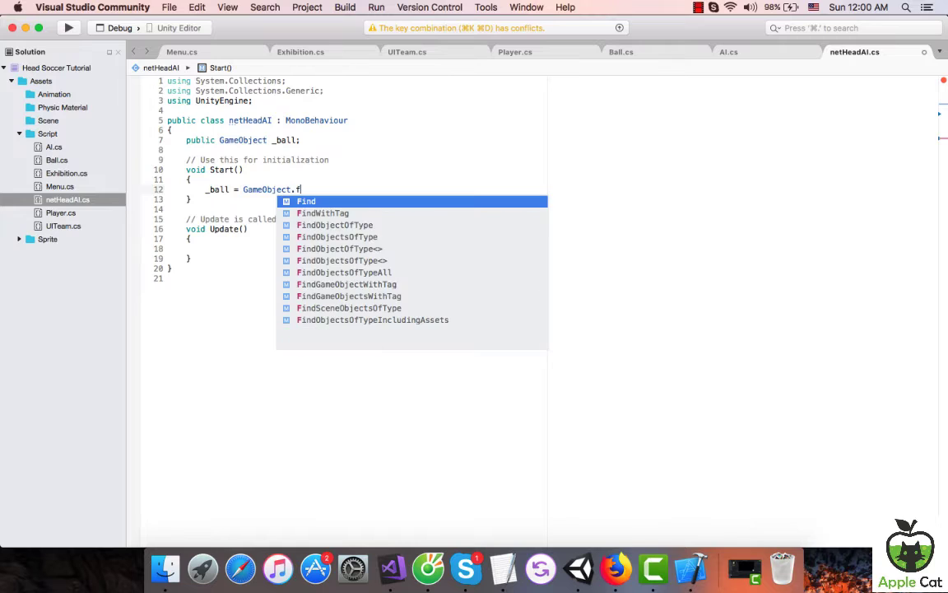
text(in)
key(Down)
key(Down)
key(Down)
key(Down)
key(Down)
key(Down)
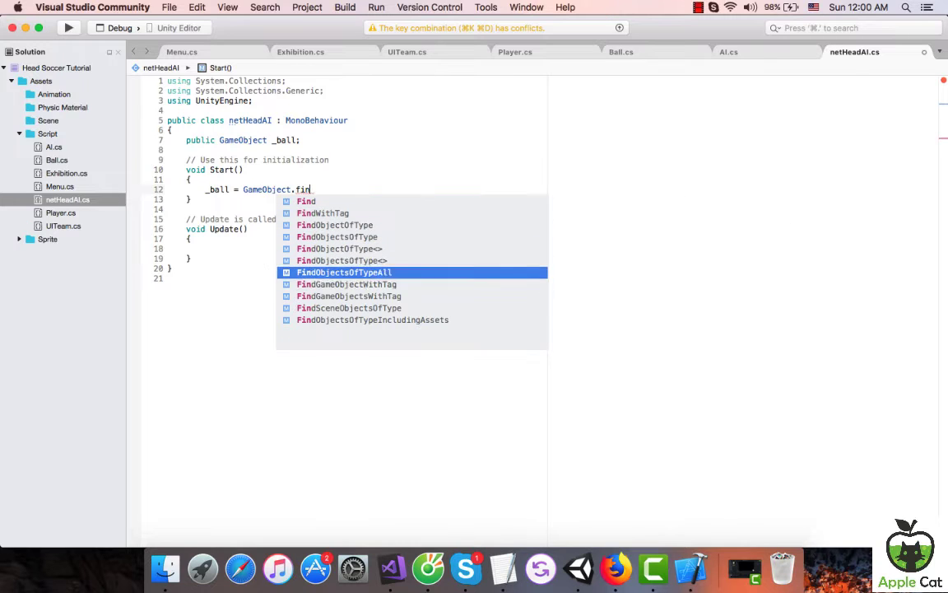
key(Down)
key(Return)
text(()
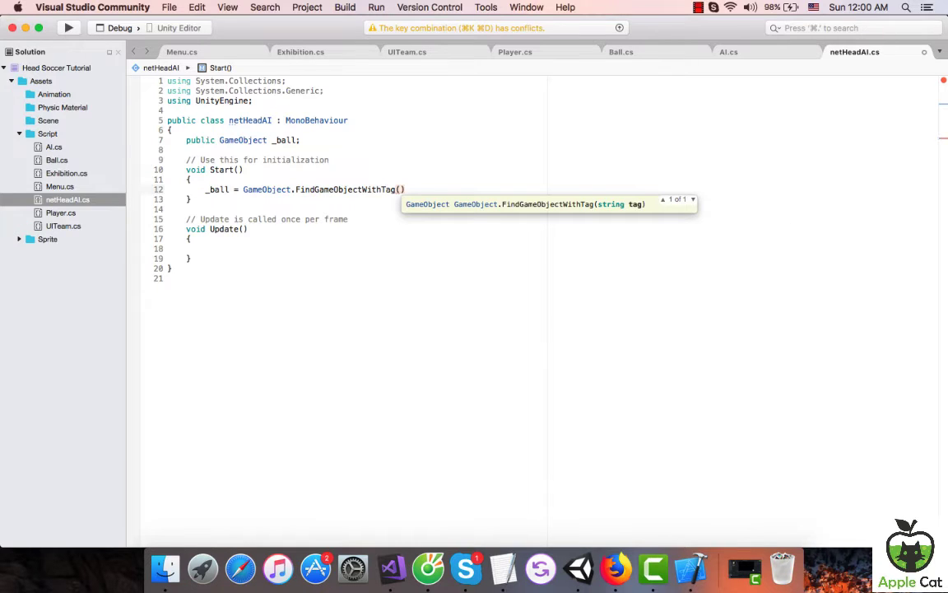
text("Ball)
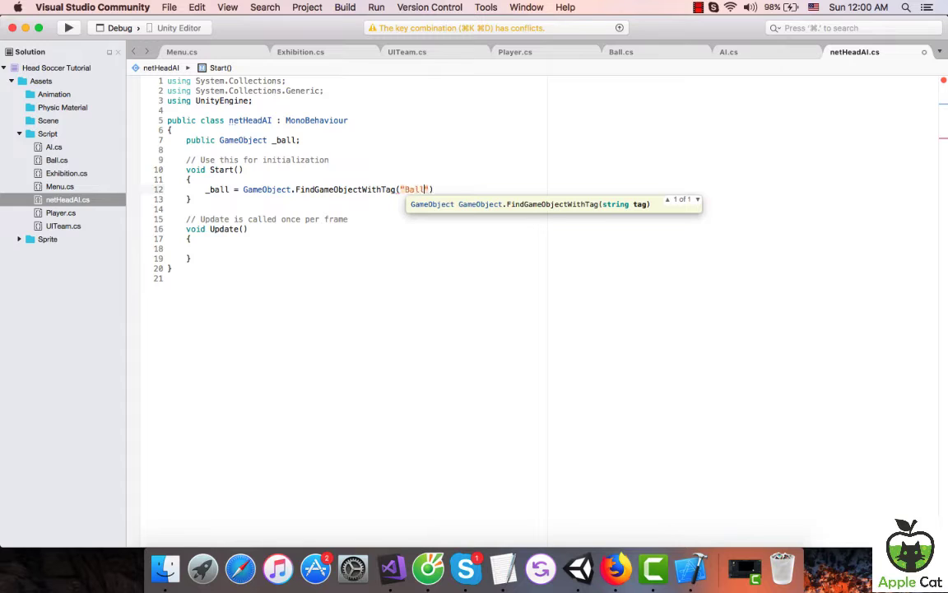
text("))
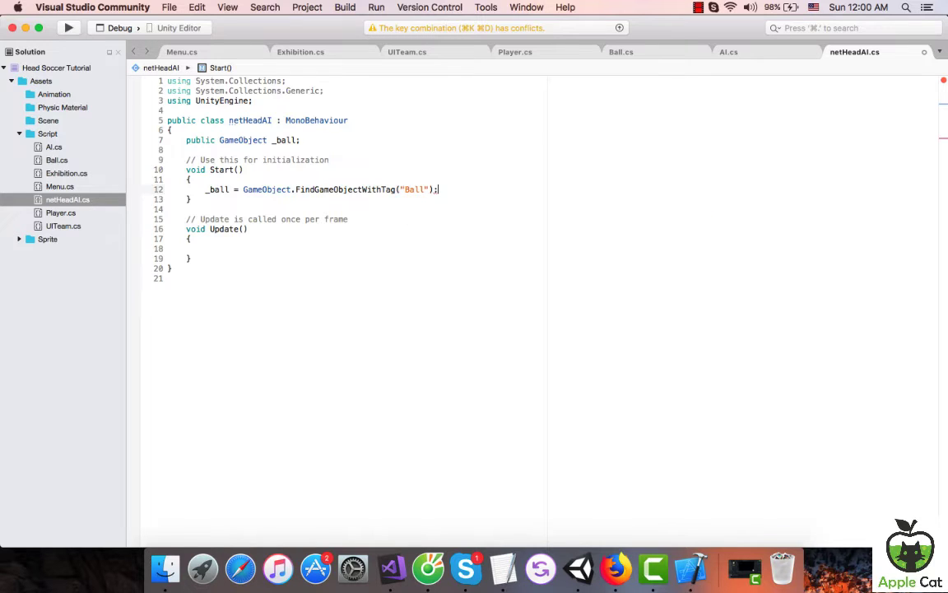
click(355, 263)
Add an OnCollisionEnter2D method stub below Update() in netHeadAI.cs.
key(Return)
key(Return)
text(o)
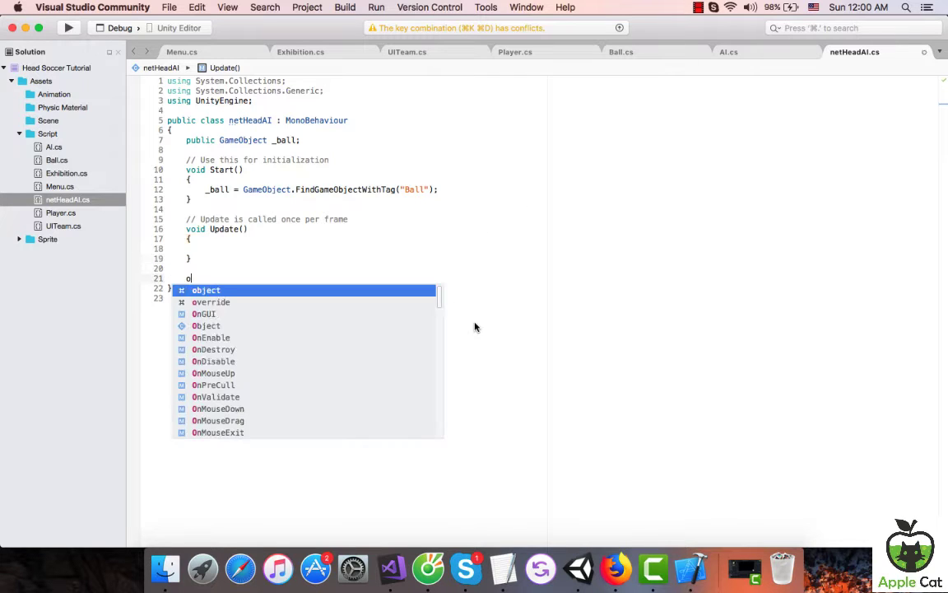
text(nC)
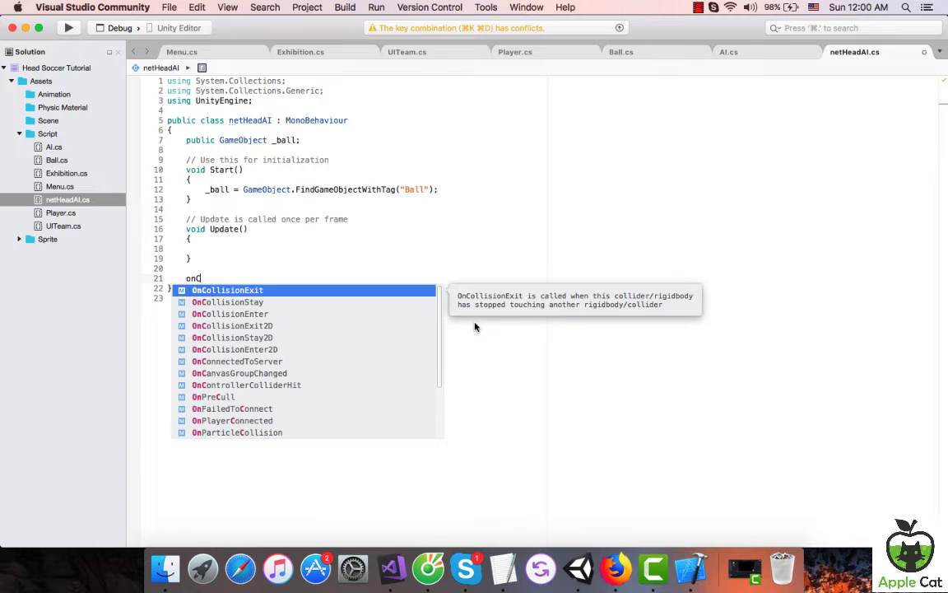
text(o)
key(Down)
key(Down)
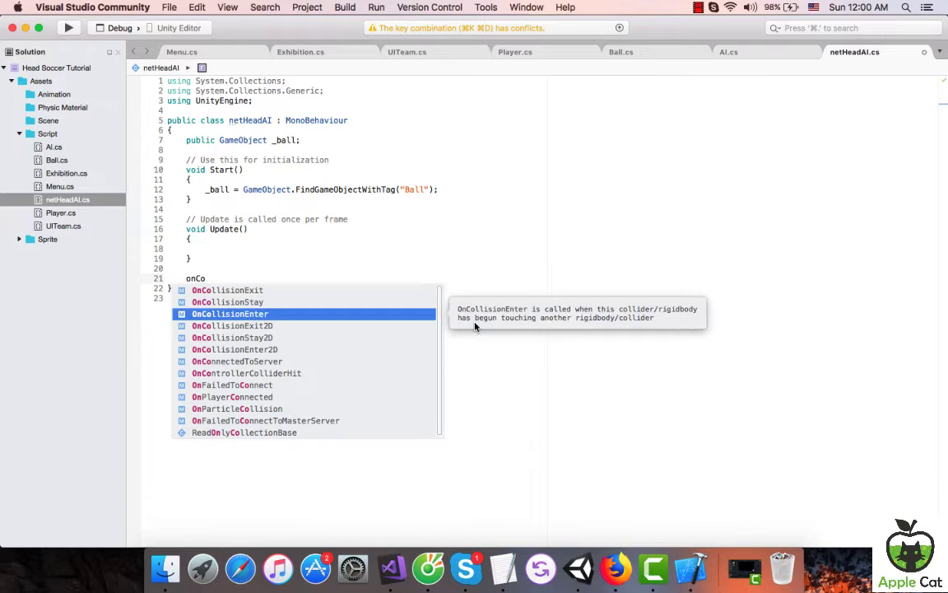
key(Down)
key(Down)
key(Down)
key(Escape)
key(Return)
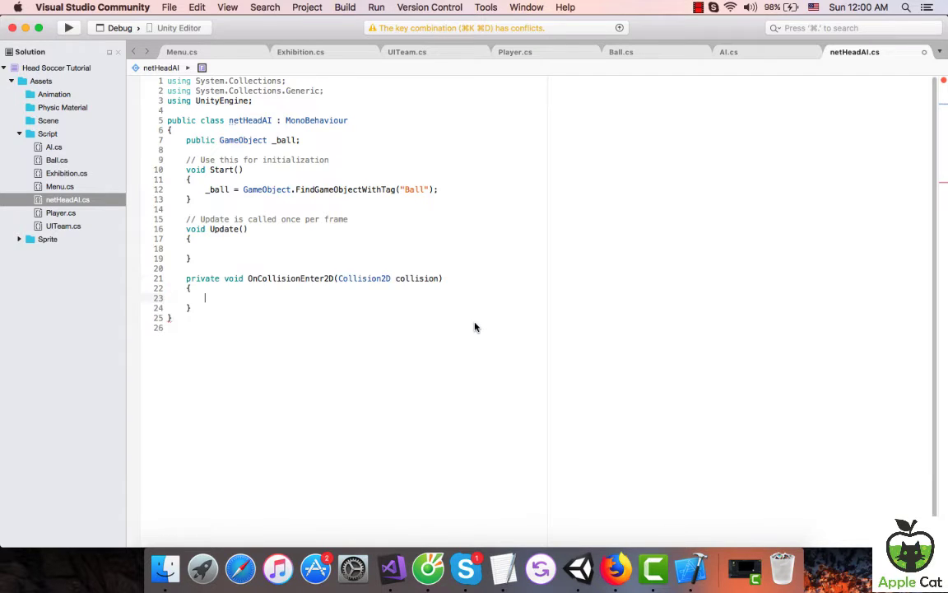
Write the condition if (collision.gameObject.tag == "Ball") inside OnCollisionEnter2D.
text(if)
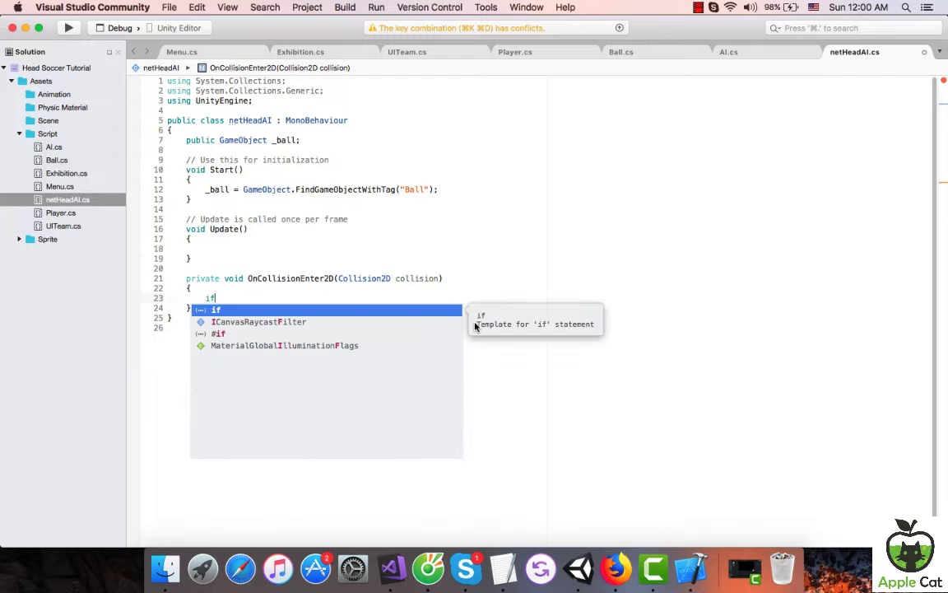
key(Escape)
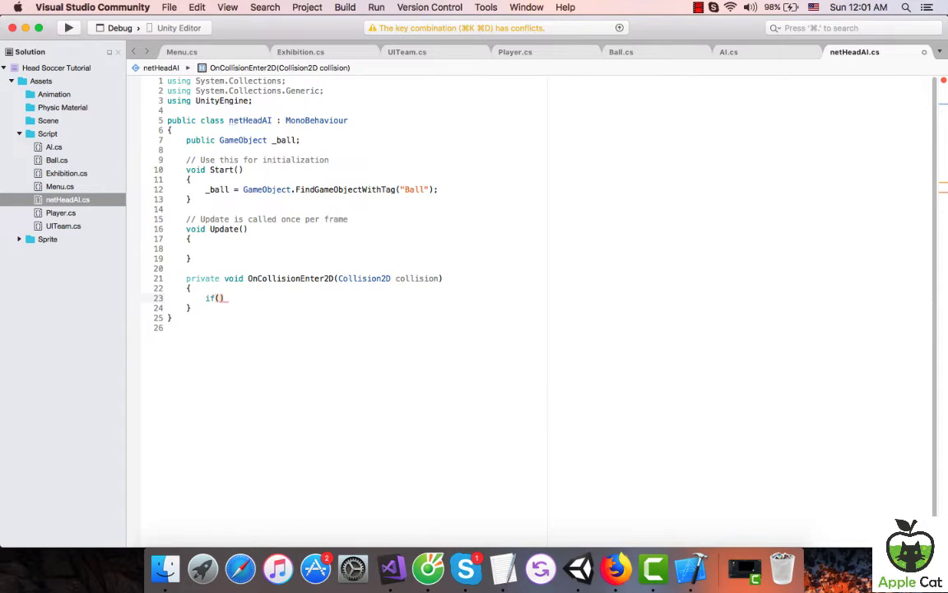
text(col)
key(Down)
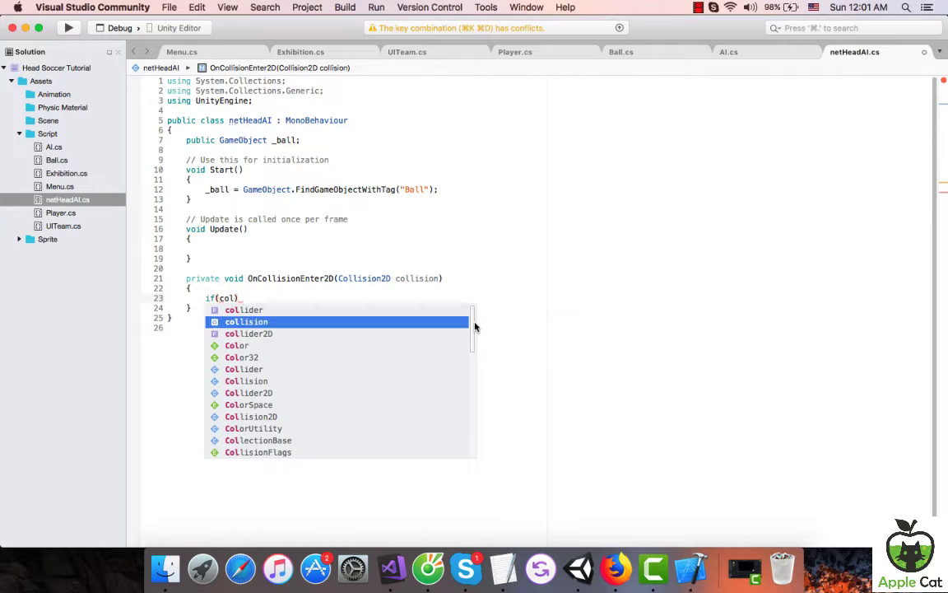
key(Return)
text(.g)
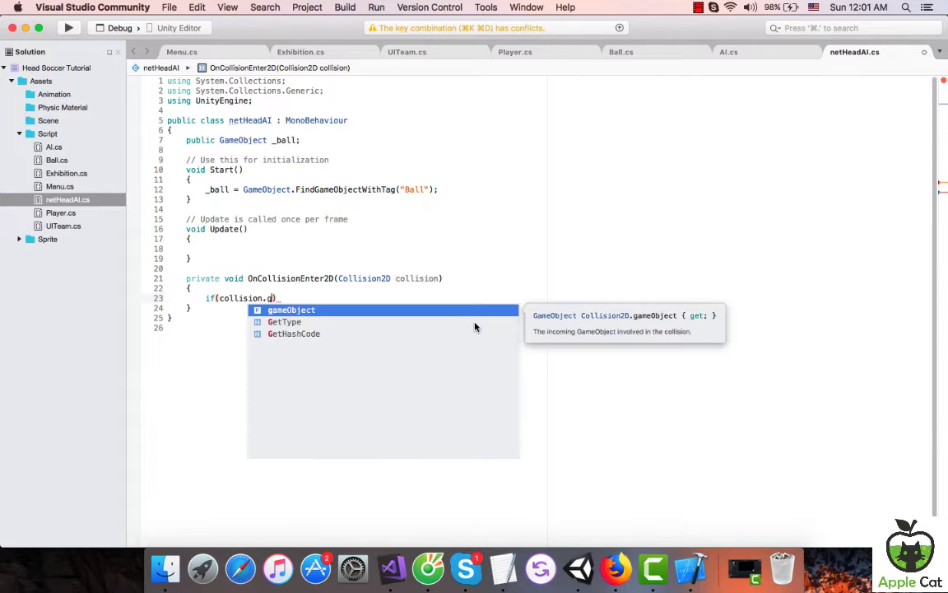
key(Return)
text(.t)
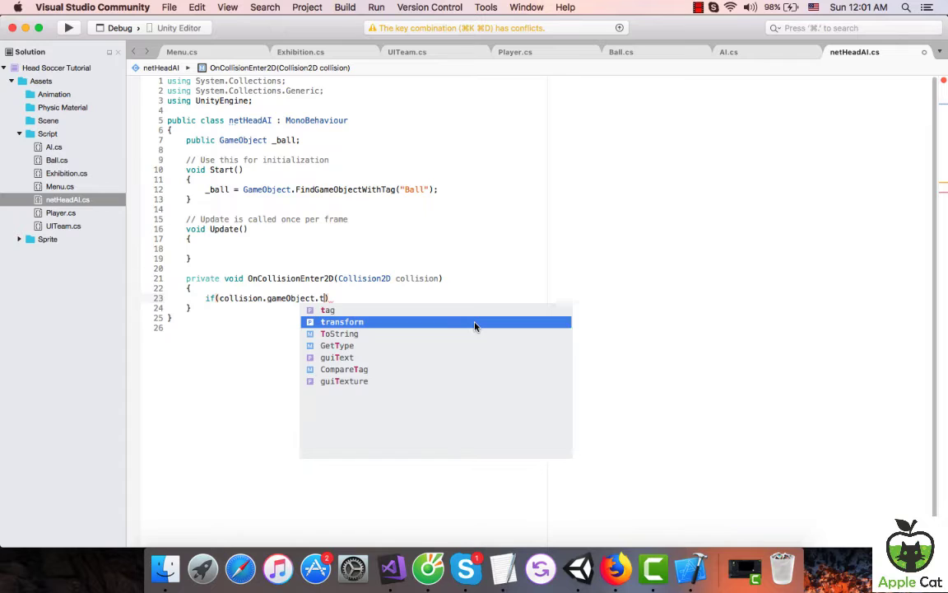
text(a)
key(Return)
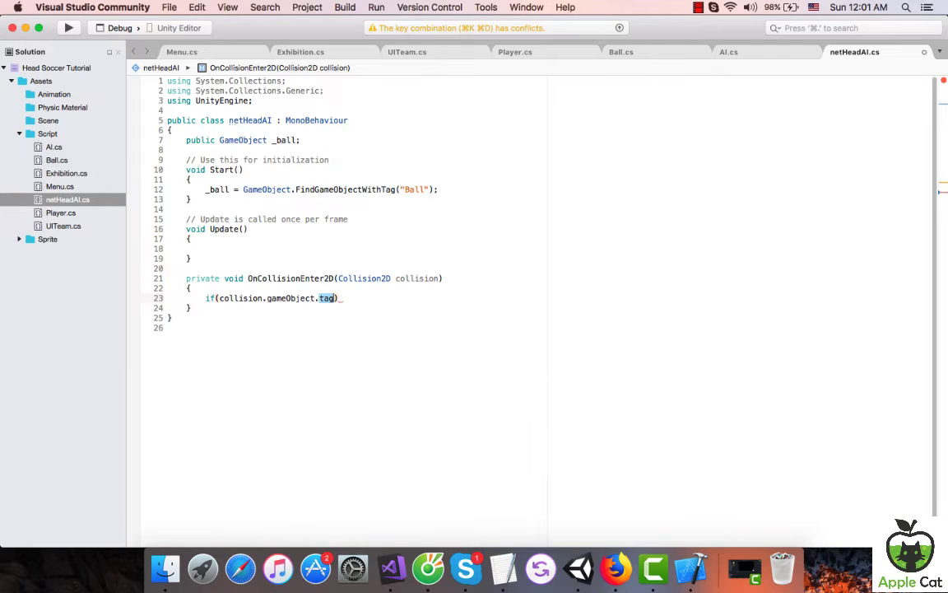
text(== )
text("ball)
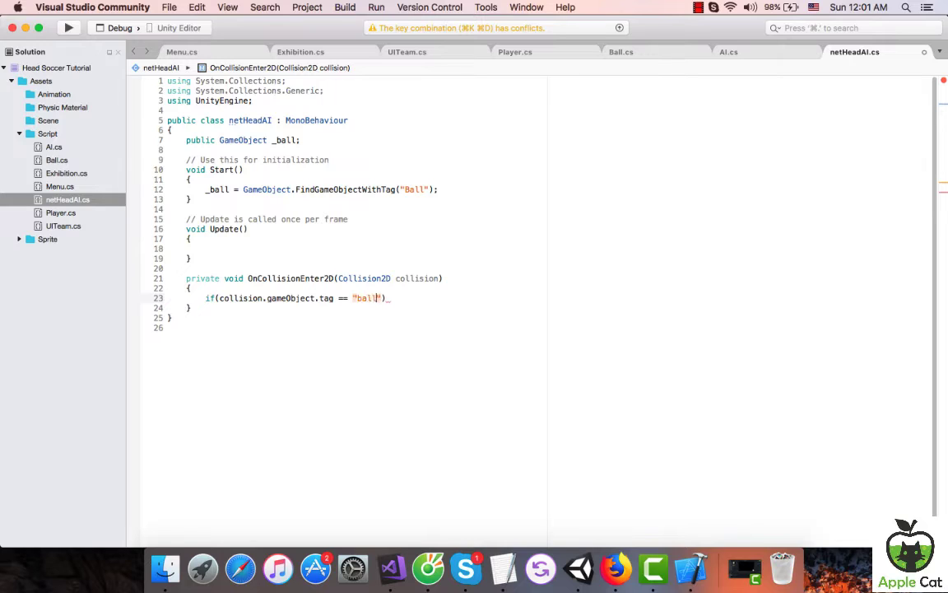
key(BackSpace)
key(BackSpace)
key(BackSpace)
text(Ba)
text(ll)
Open an empty block under the Ball check and save netHeadAI.cs.
key(Right)
key(Right)
key(Return)
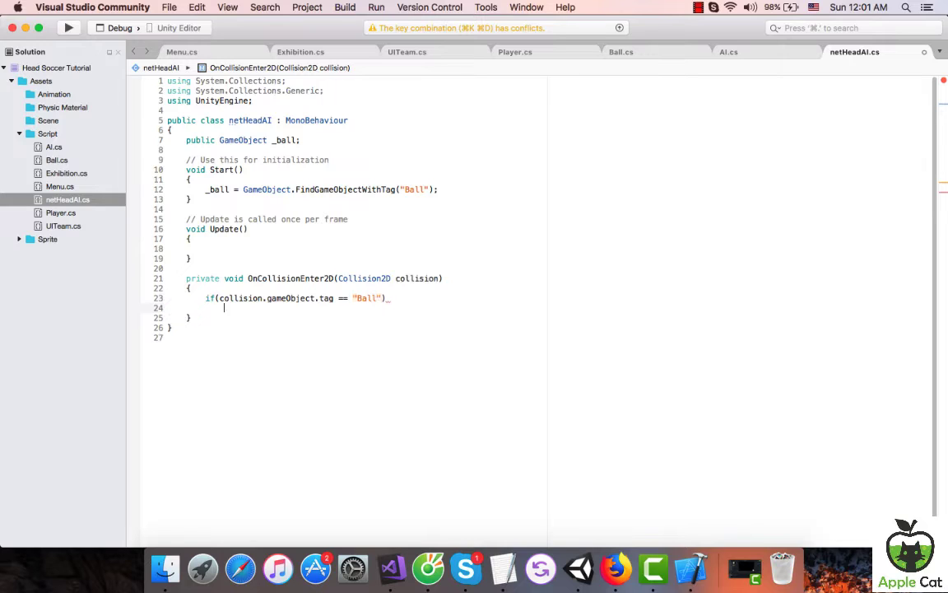
key(Return)
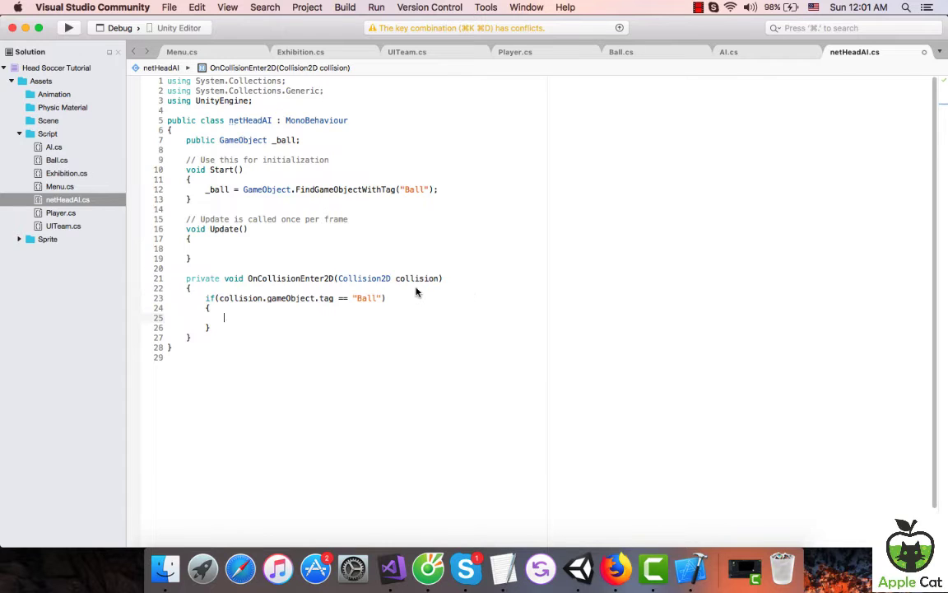
key(super+s)
Copy the AddForce(new Vector2(300, 400)) line from Shoot() in AI.cs into the Ball check.
click(725, 52)
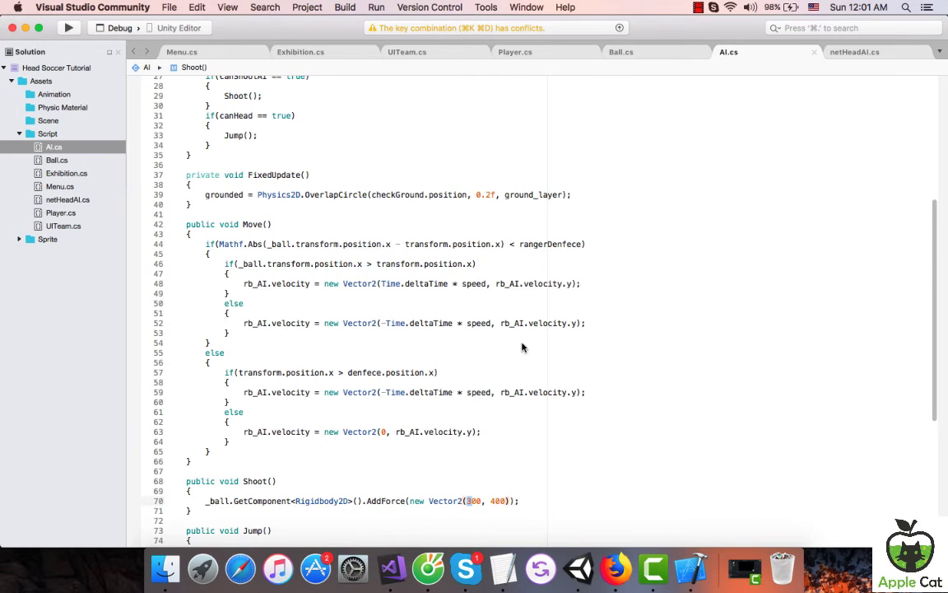
scroll(478, 344, down, 5)
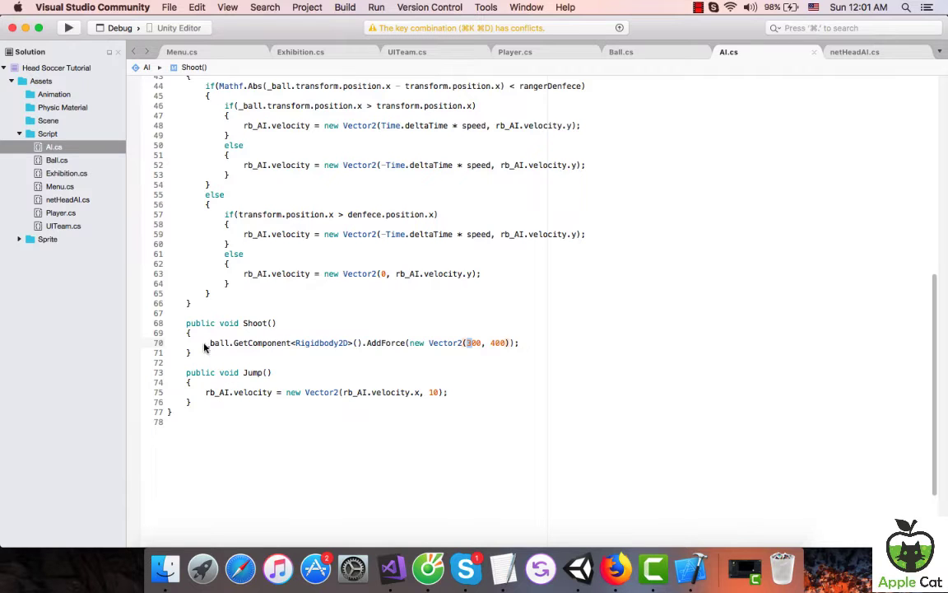
drag(205, 343, 545, 344)
key(super+c)
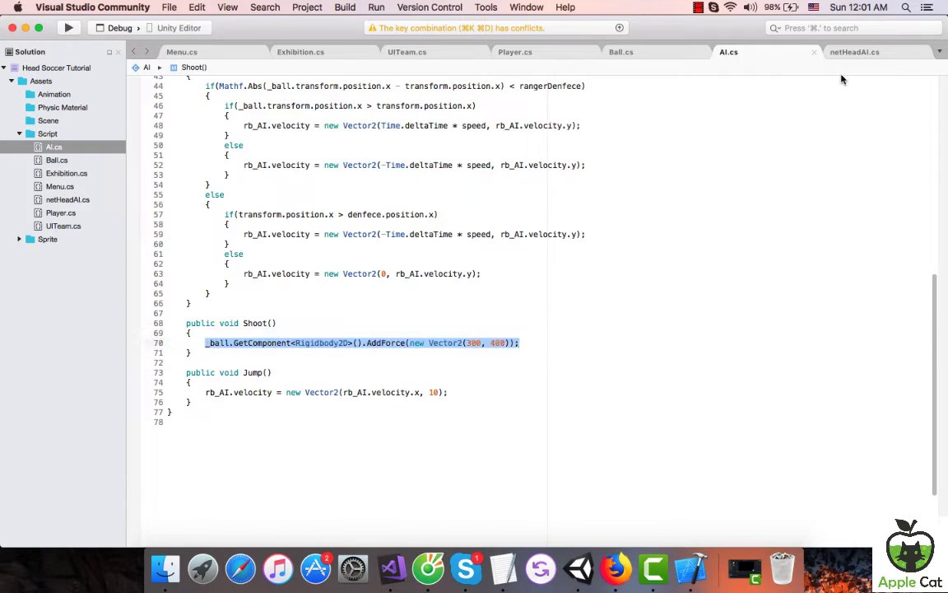
click(854, 54)
click(410, 326)
key(super+v)
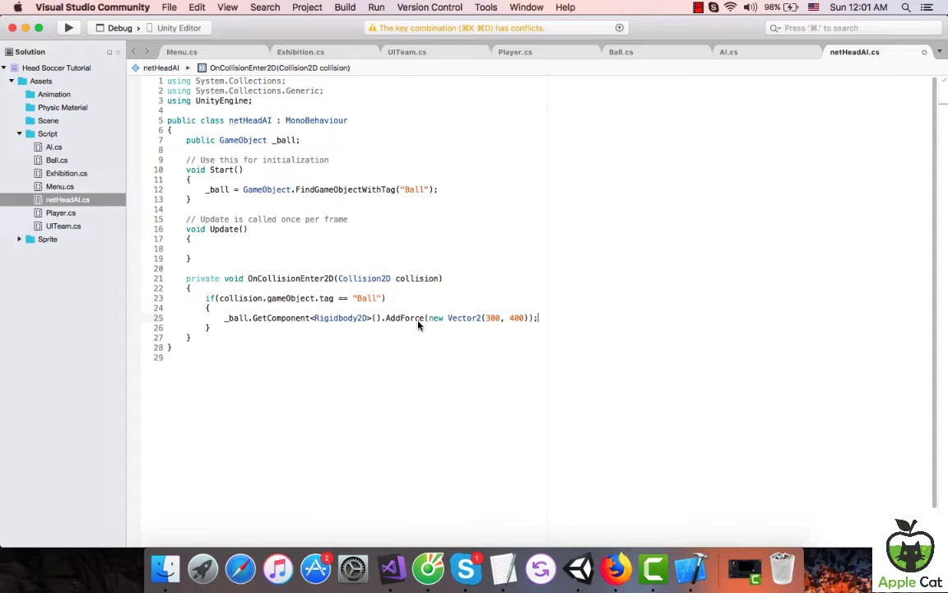
Add a line above it setting the ball's Rigidbody2D velocity to new Vector2(0, 0).
drag(224, 317, 546, 317)
key(super+c)
key(Up)
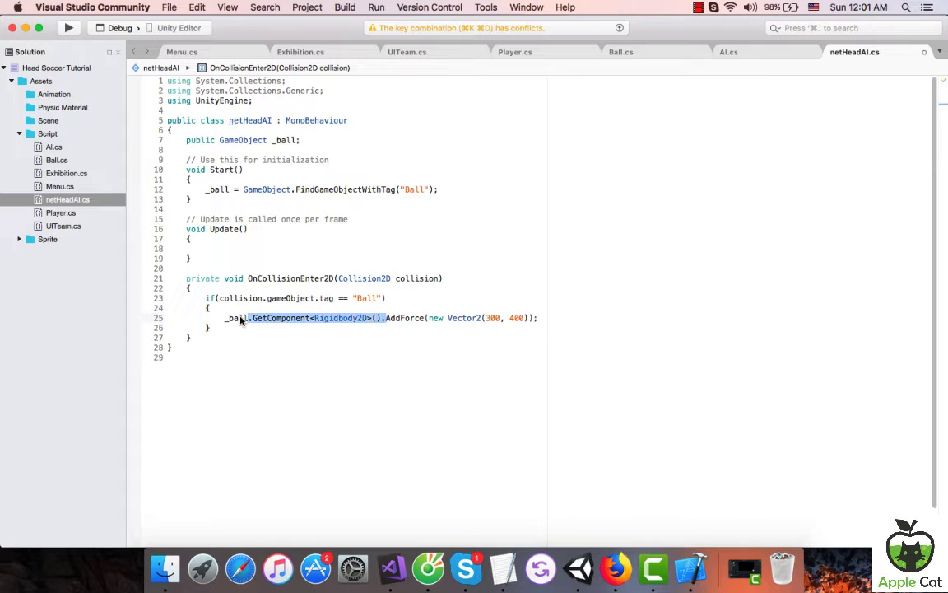
drag(386, 319, 224, 317)
click(300, 313)
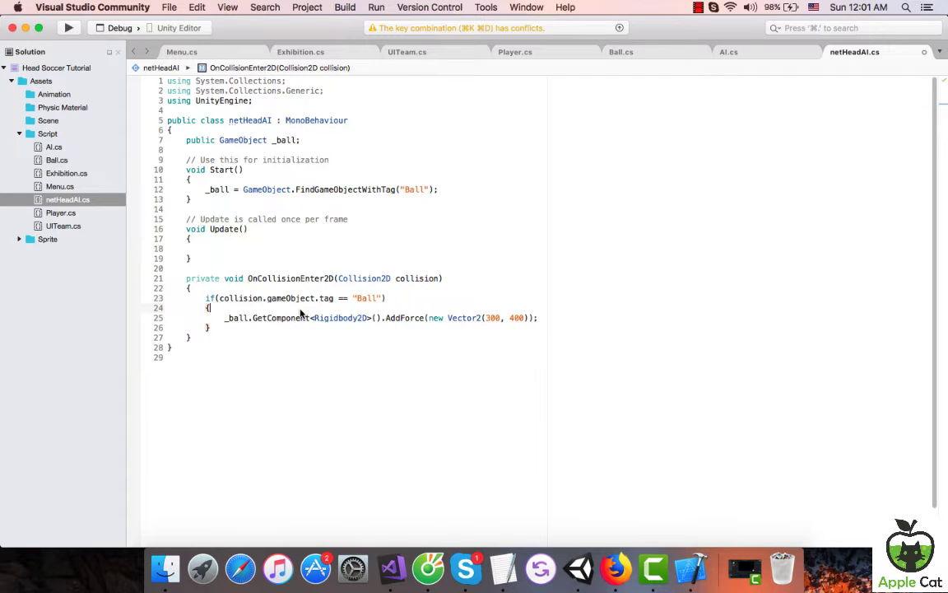
key(Return)
key(super+v)
text(v)
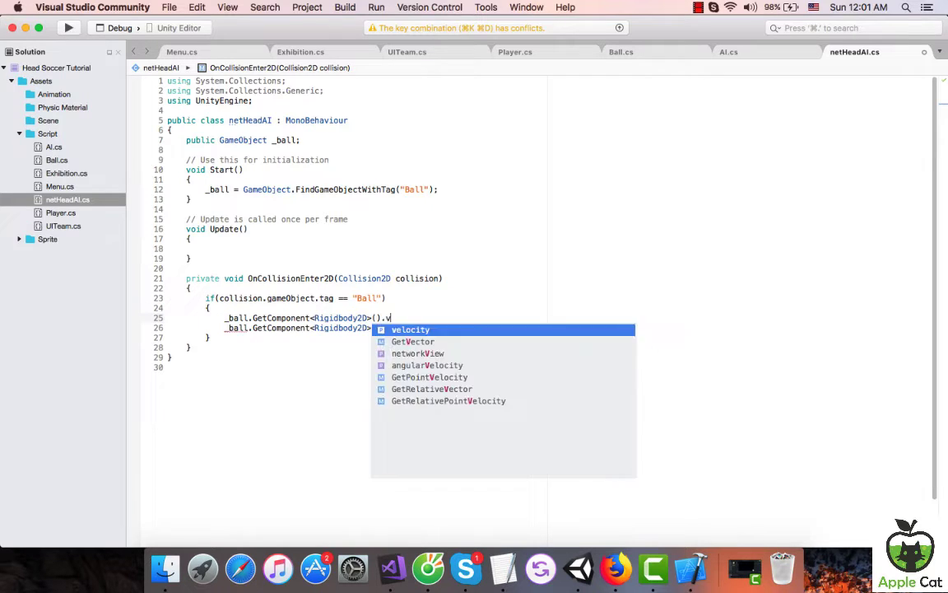
key(Return)
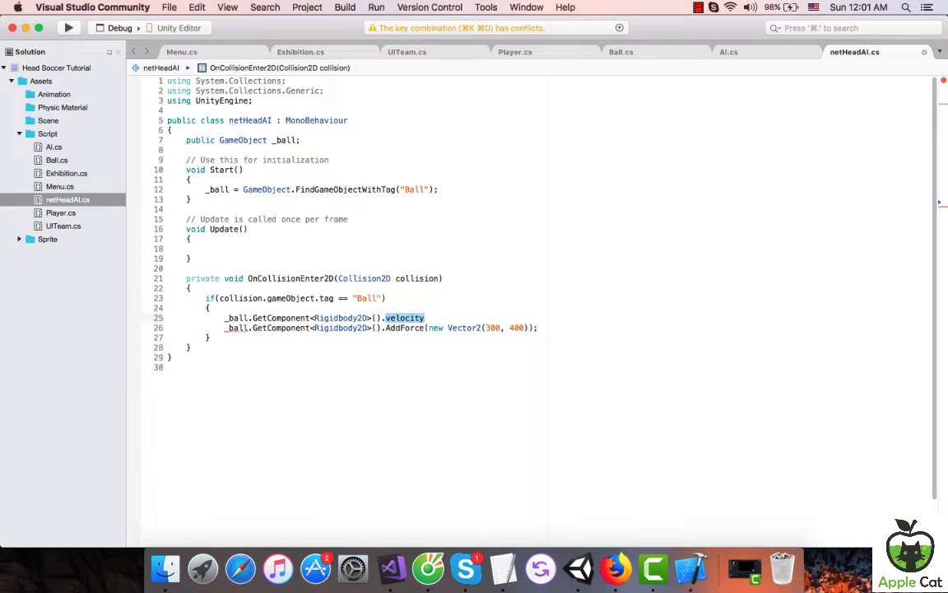
text(= new )
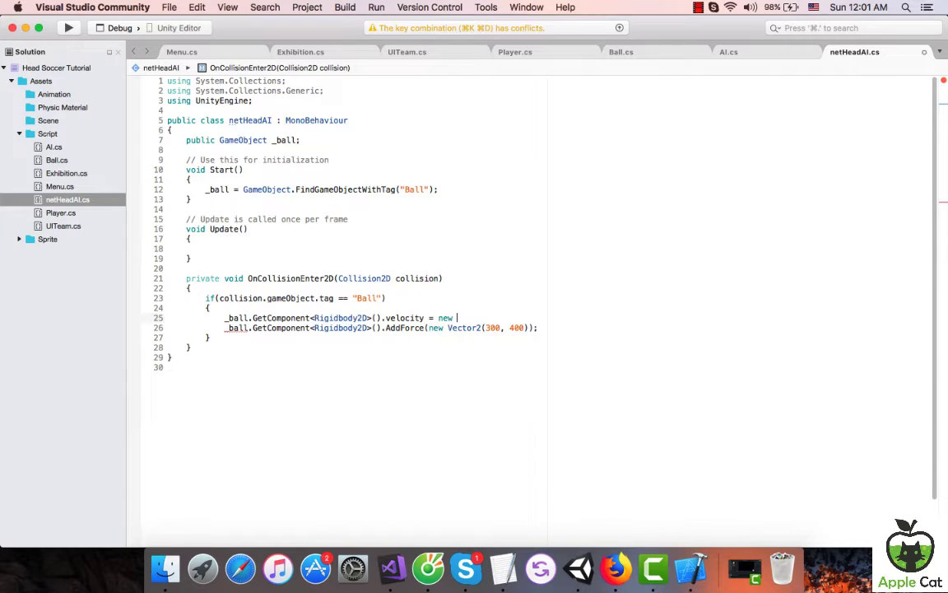
text(V)
key(Return)
text((0)
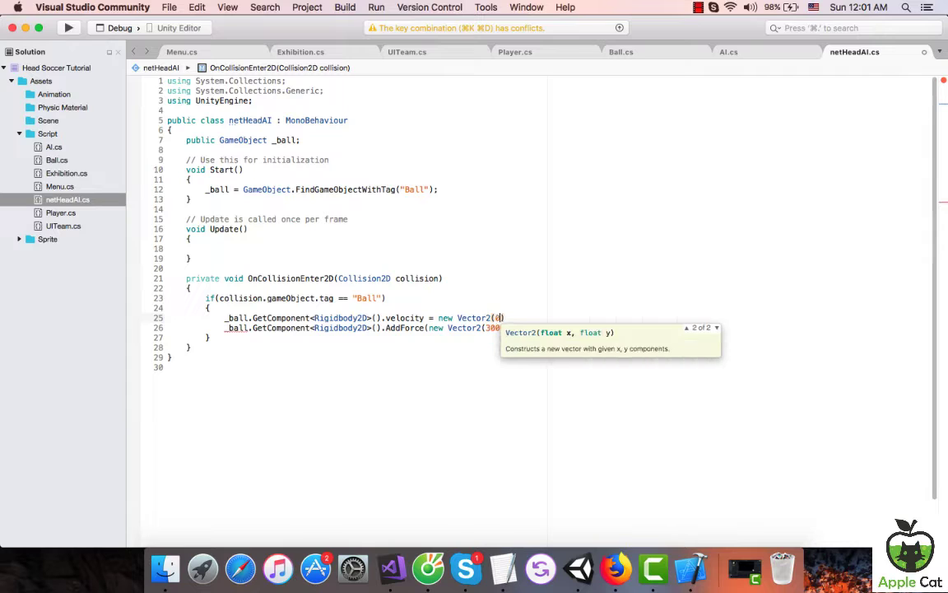
text(, 0))
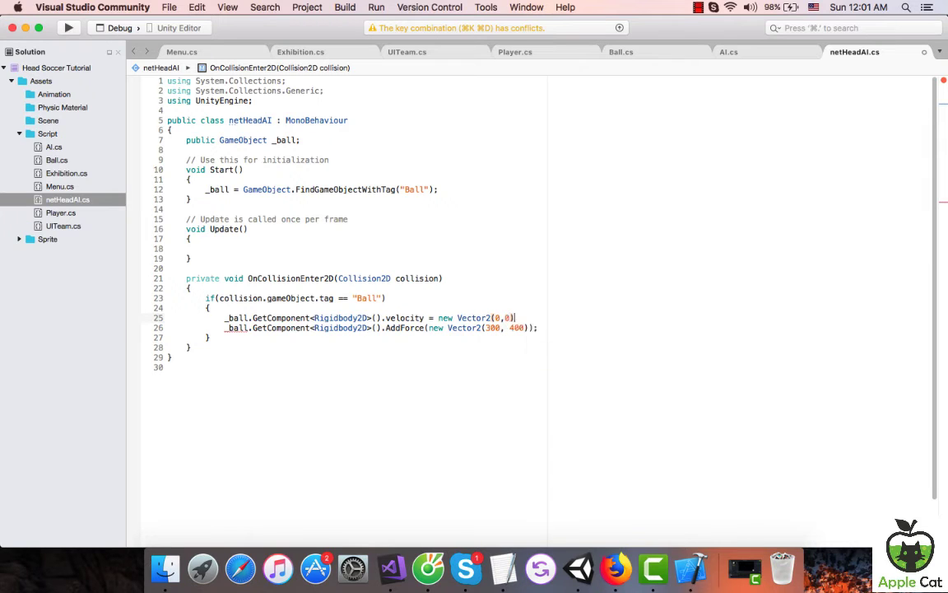
text(;)
Switch to Unity and press Play to test the AI head's ball reset and push.
click(578, 568)
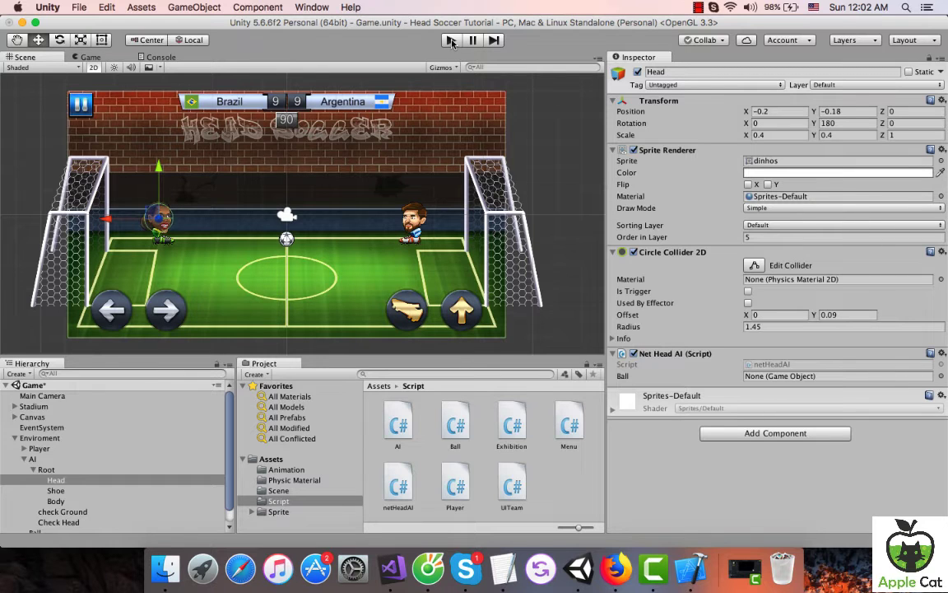
click(451, 40)
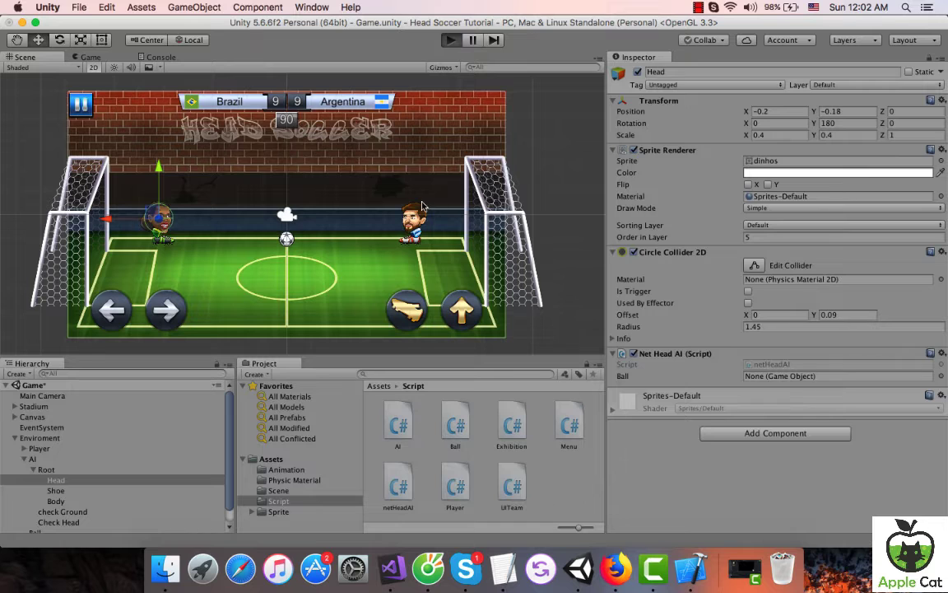
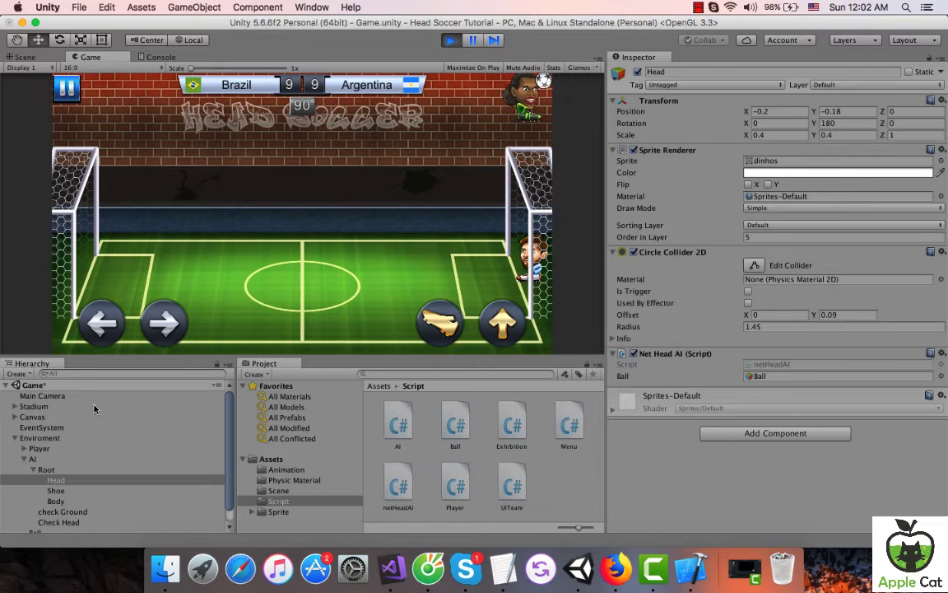
Exit play mode and inspect the Player's and the AI's check ground objects, ending on the AI.
click(451, 40)
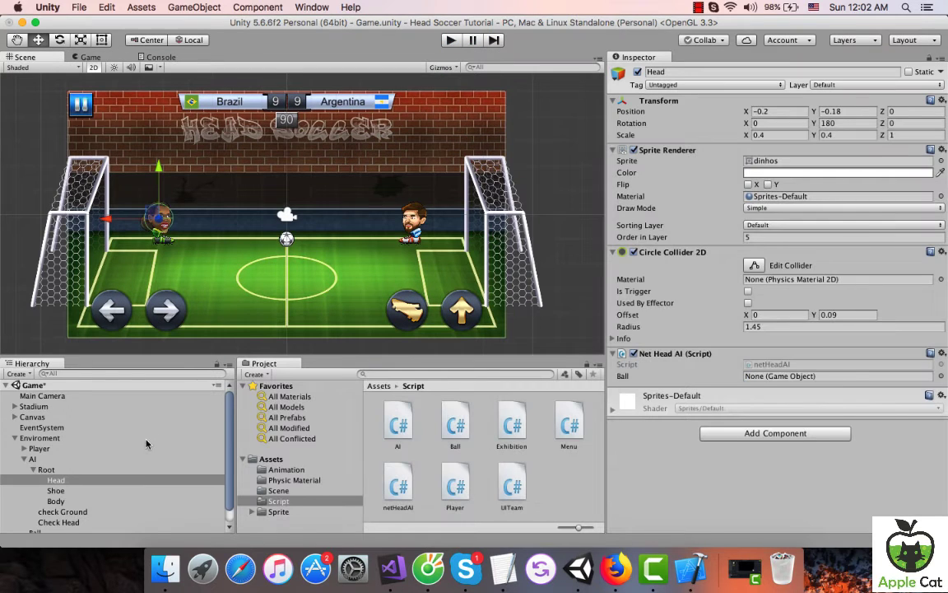
click(47, 458)
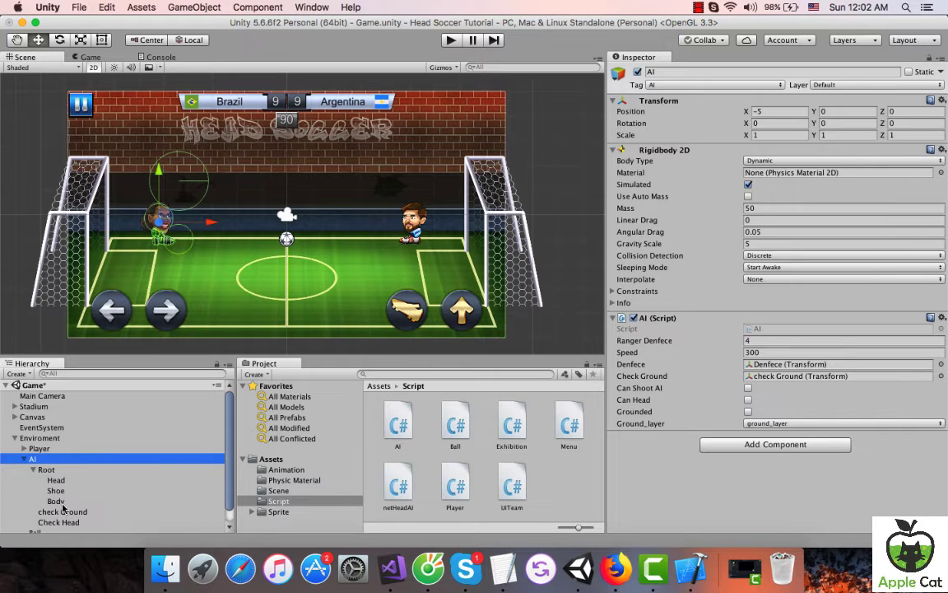
click(24, 448)
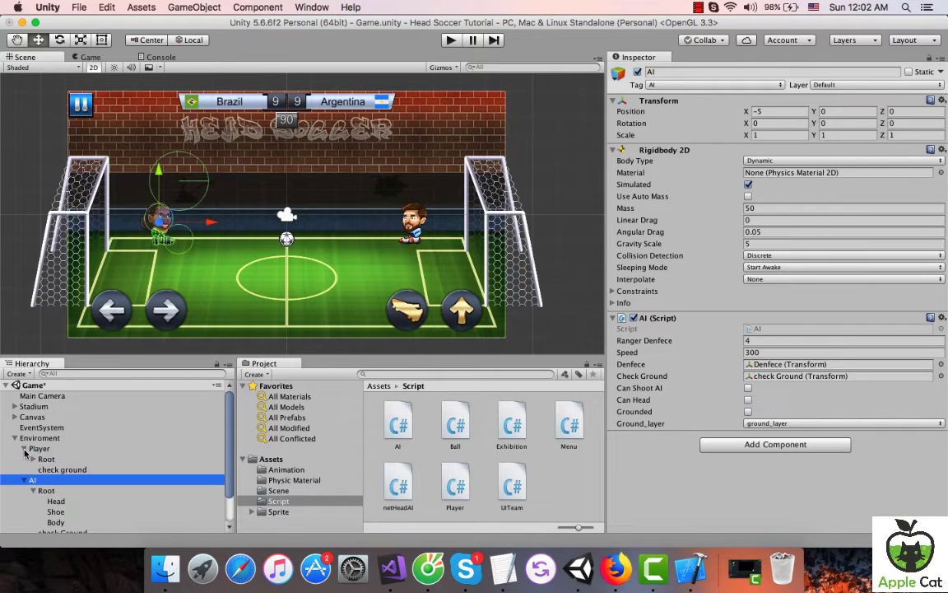
click(59, 470)
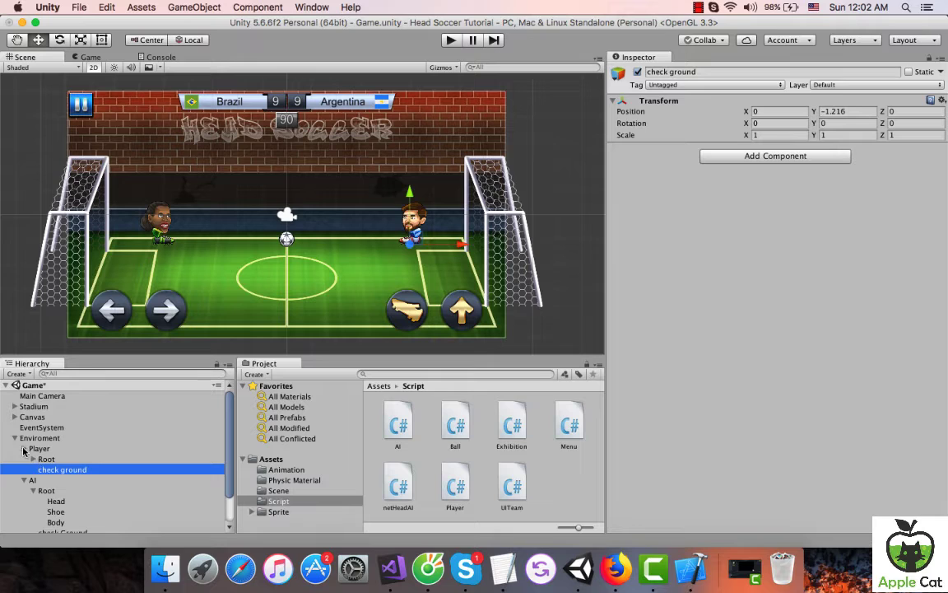
click(24, 448)
click(64, 511)
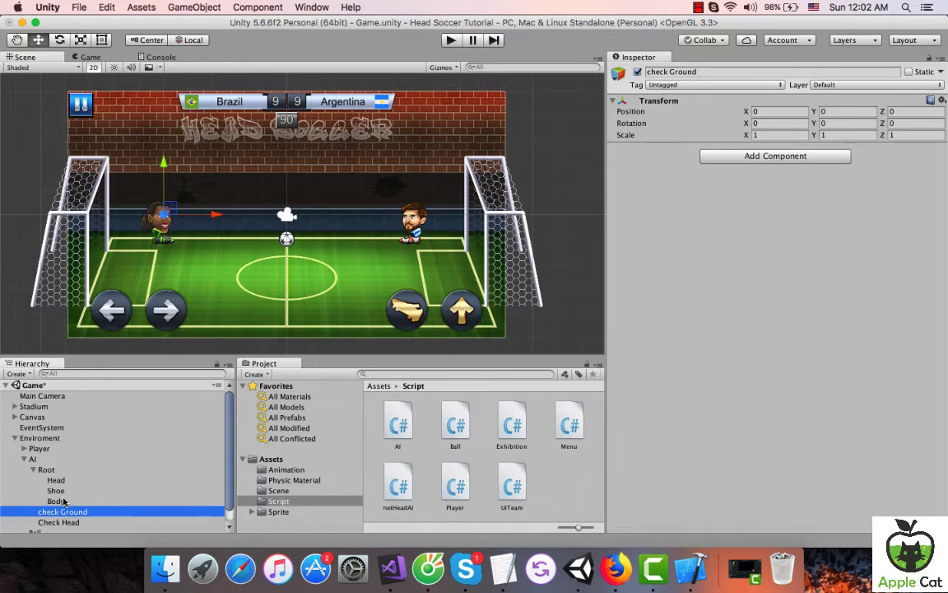
click(33, 458)
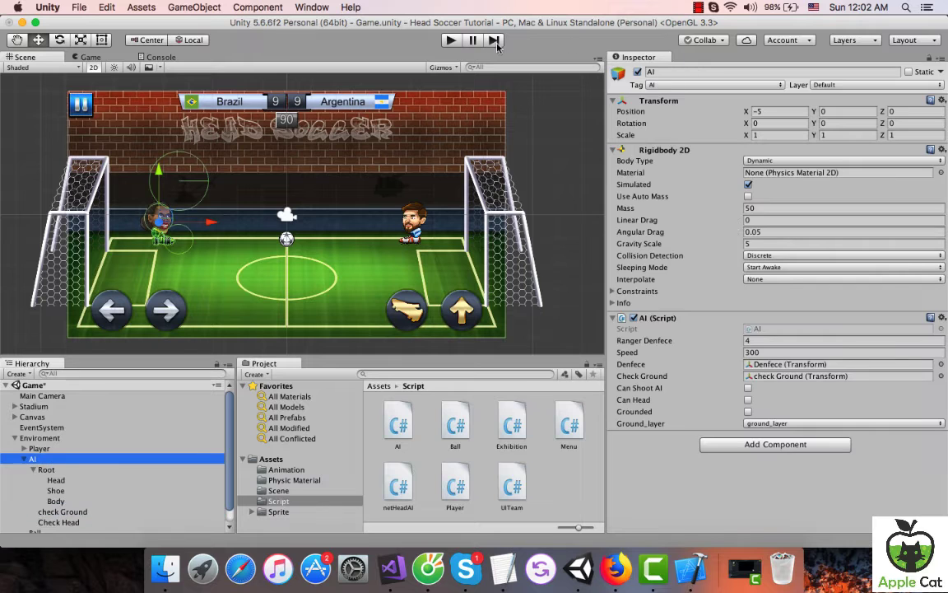
click(451, 40)
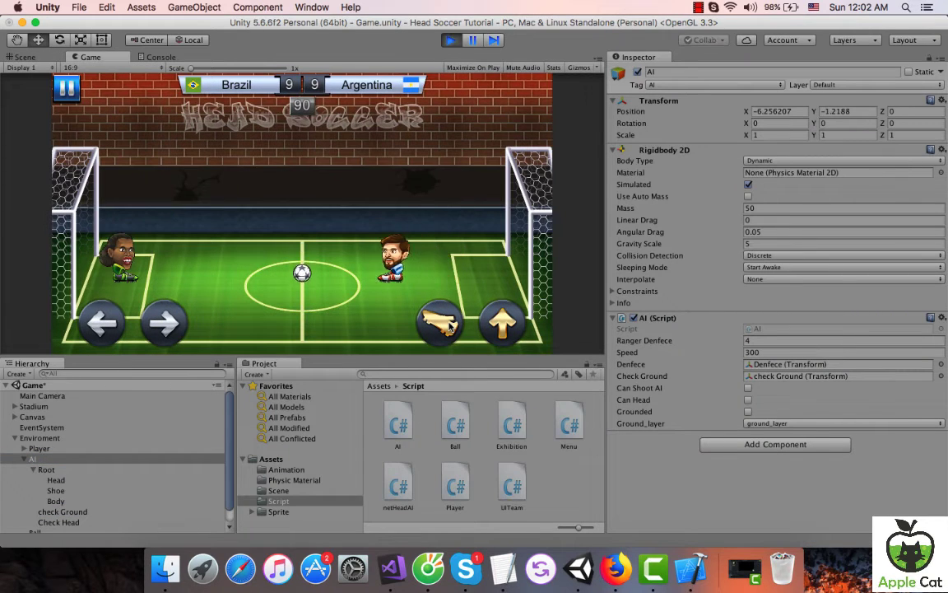
key(Up)
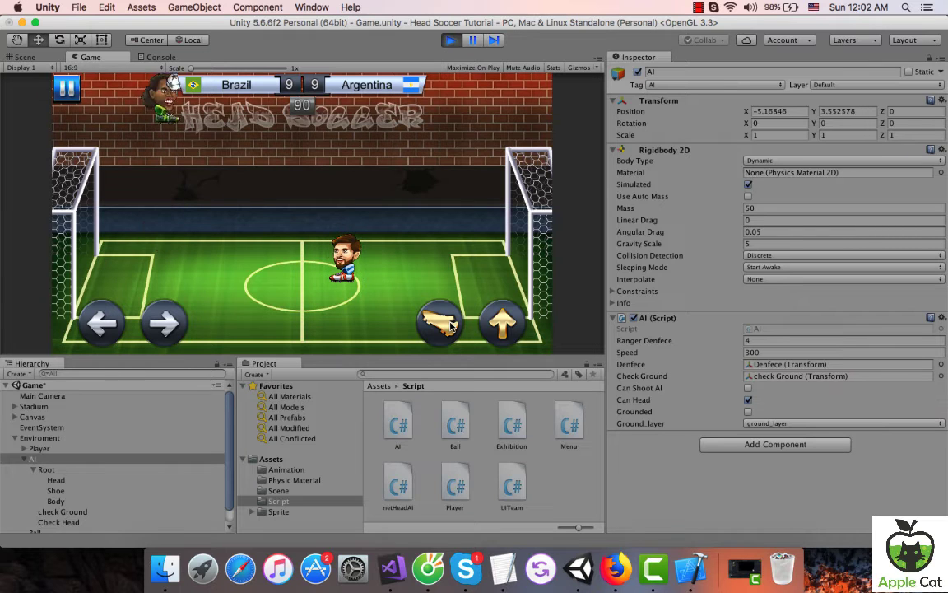
key(Left)
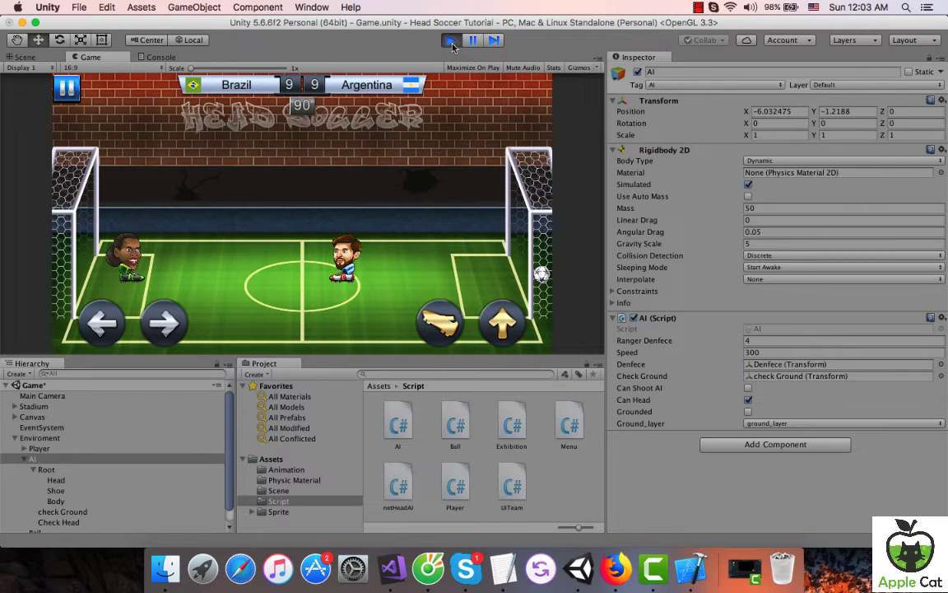
click(452, 43)
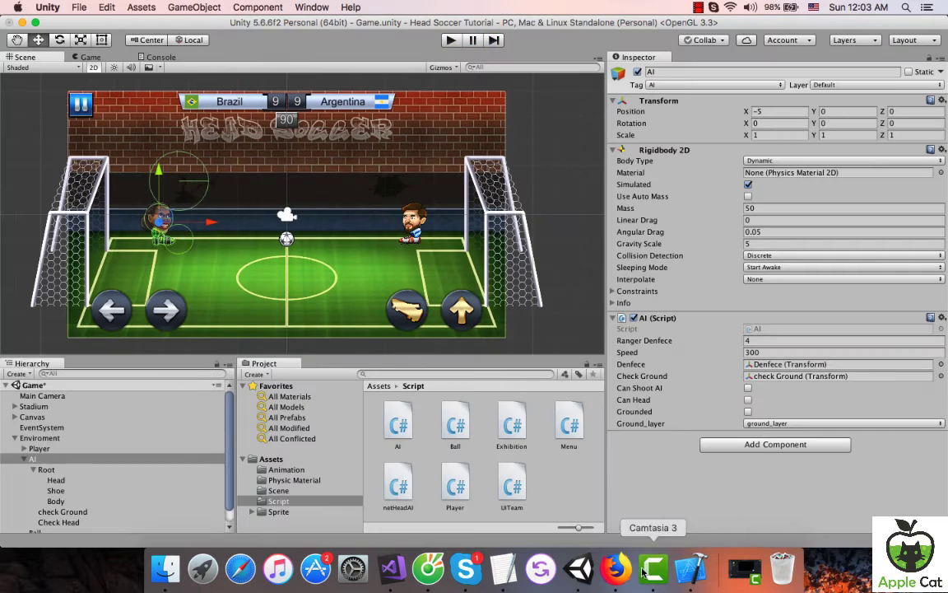
click(396, 573)
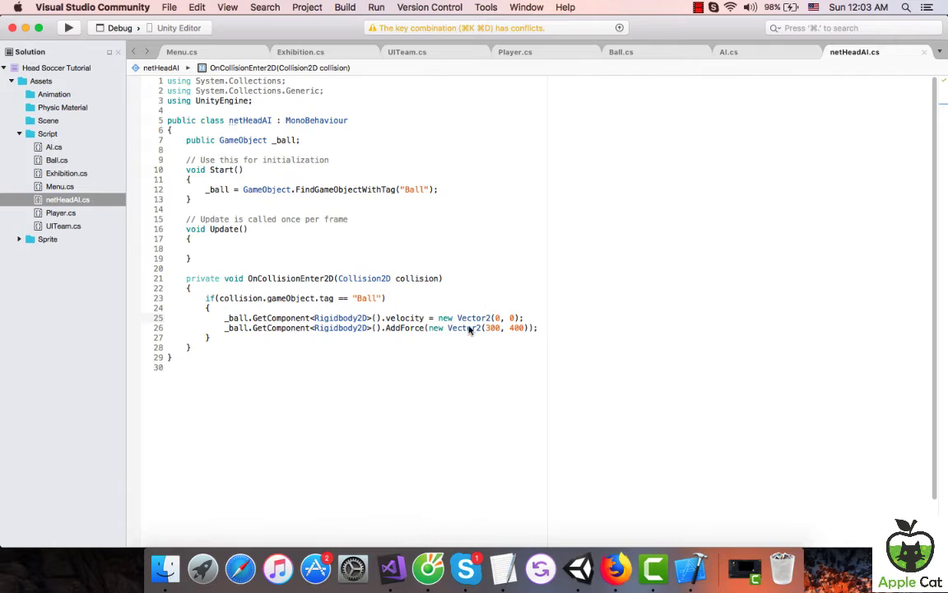
click(559, 329)
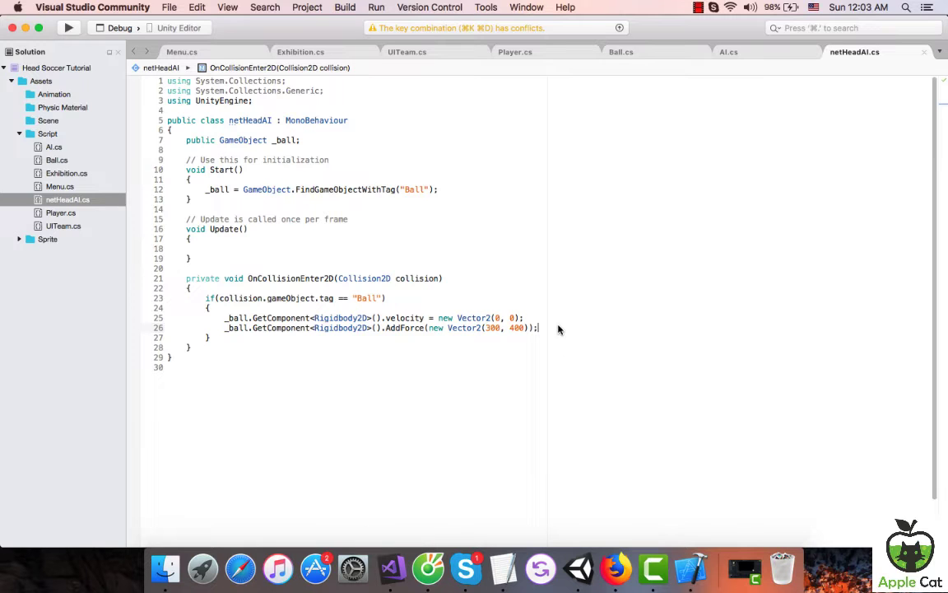
click(744, 50)
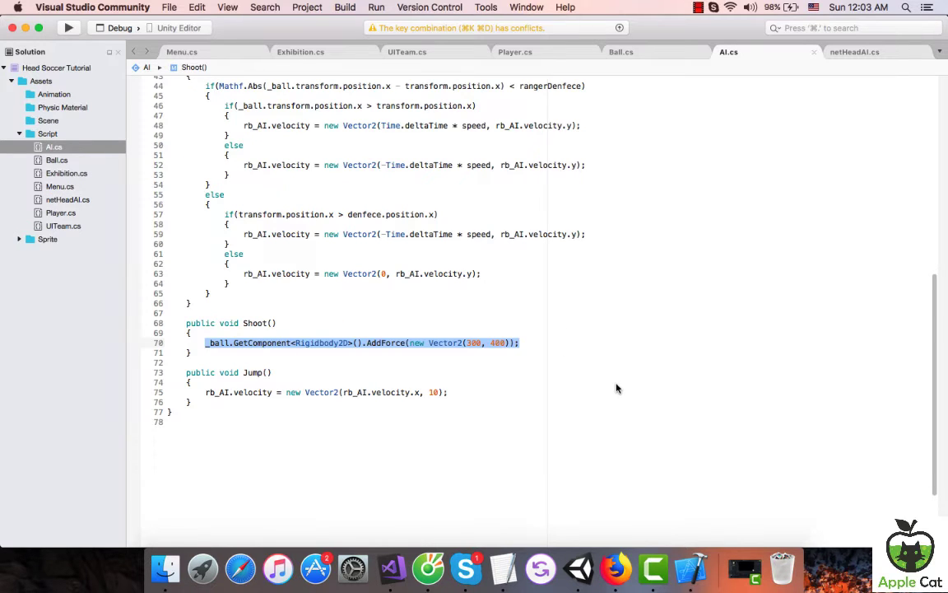
scroll(617, 389, up, 4)
scroll(618, 388, up, 3)
scroll(616, 390, up, 5)
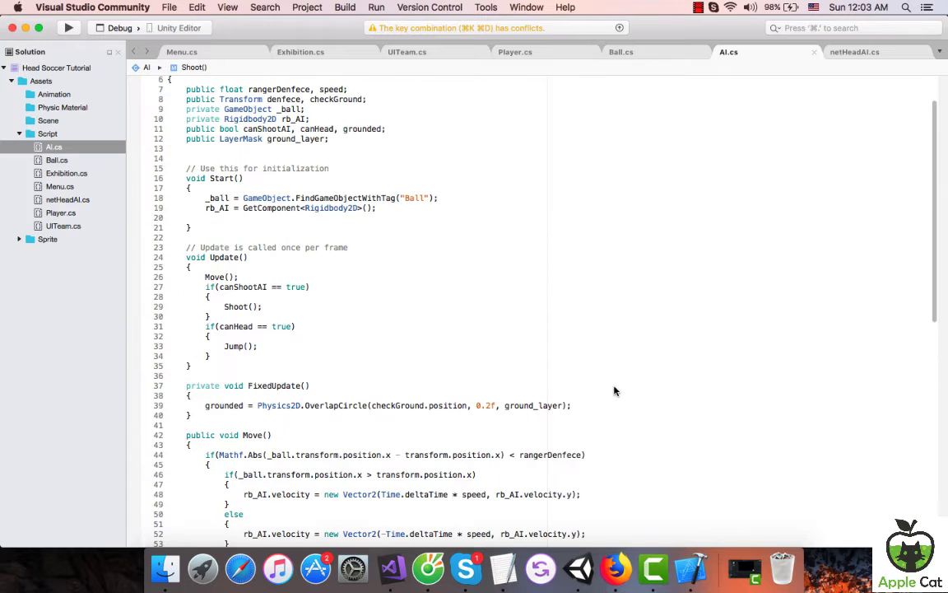
click(580, 568)
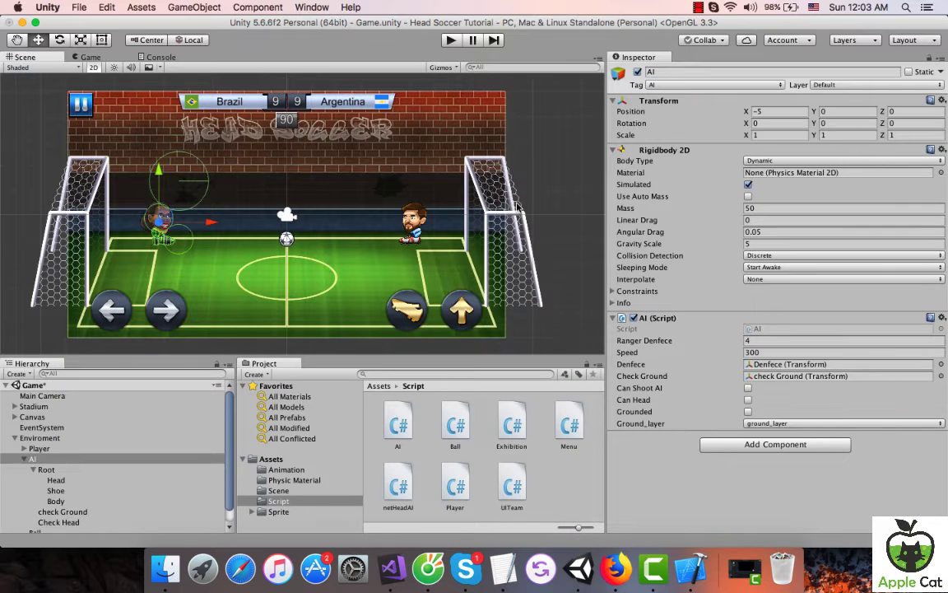
Run a quick test of the match, then stop it.
click(455, 39)
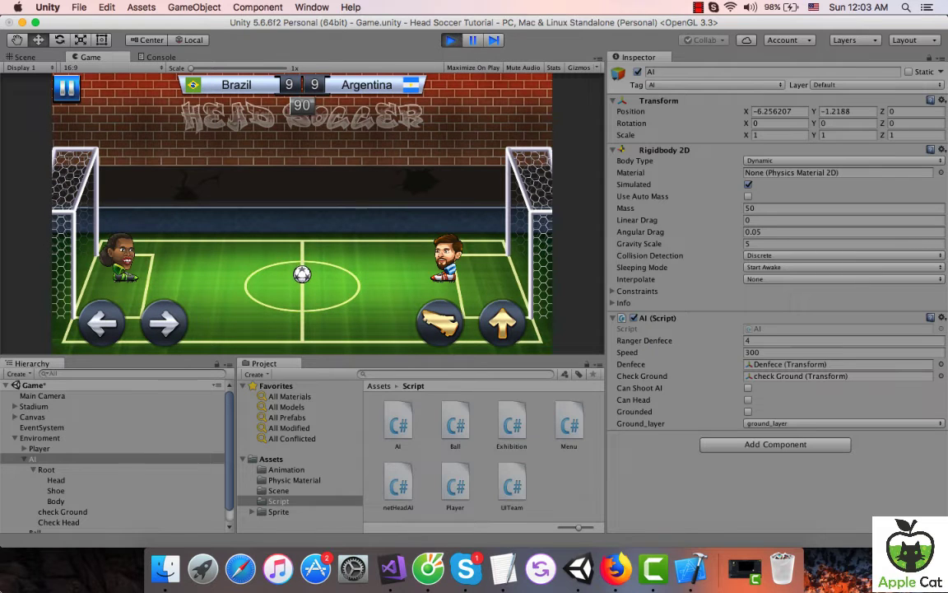
click(450, 41)
click(450, 41)
Review the AI's check Ground and Check Head colliders and the Stadium Ground's collider and layer.
scroll(142, 462, down, 1)
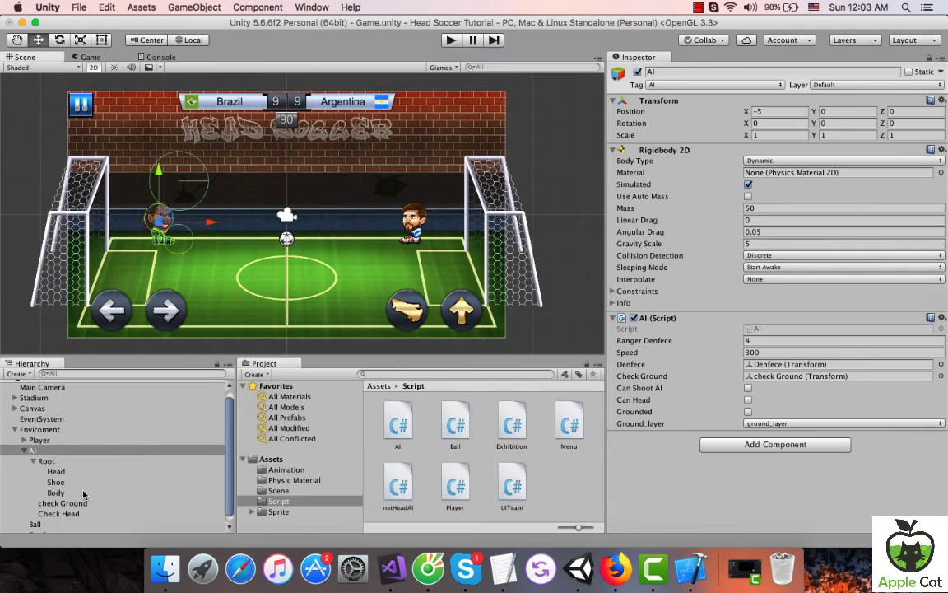
click(76, 503)
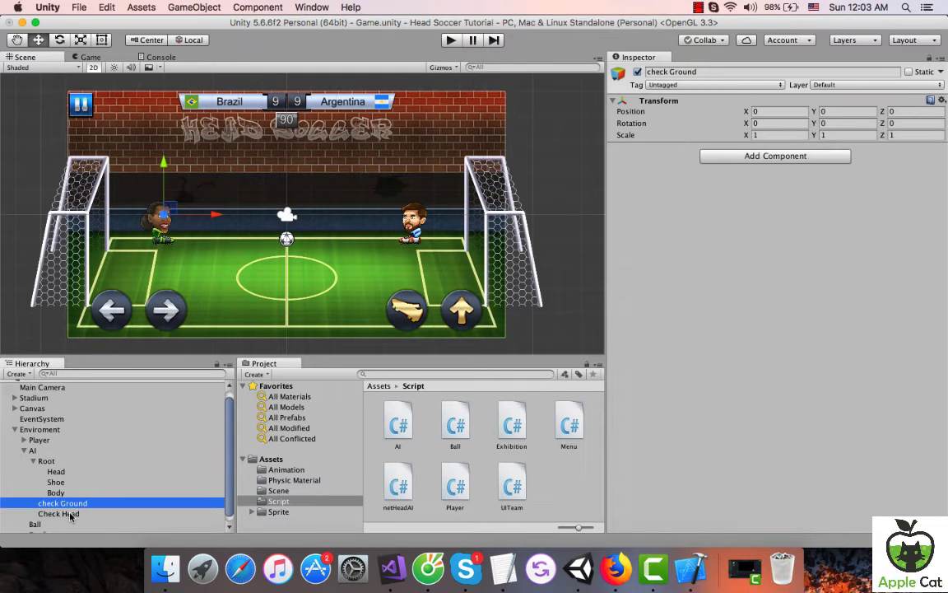
click(70, 513)
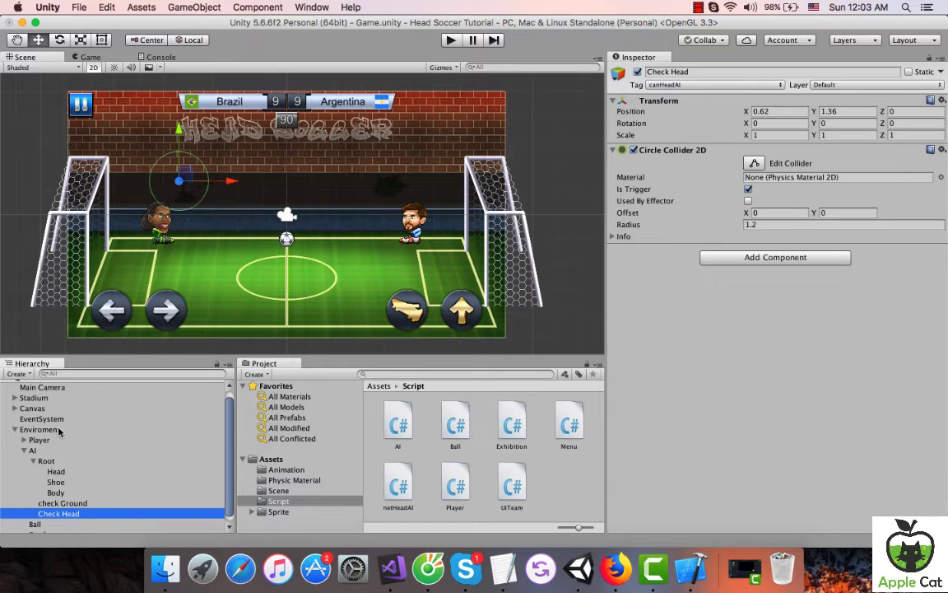
scroll(28, 420, up, 1)
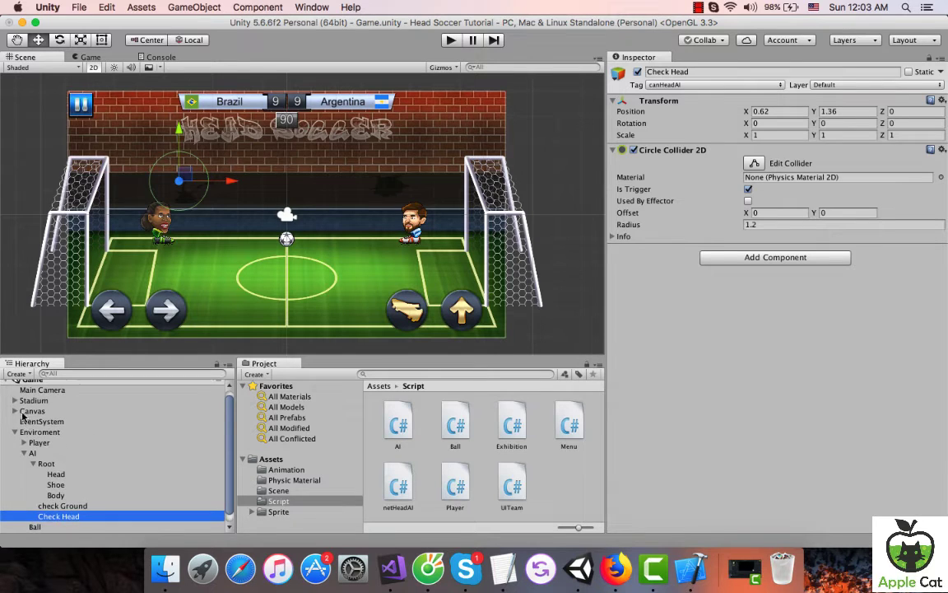
click(15, 401)
click(93, 422)
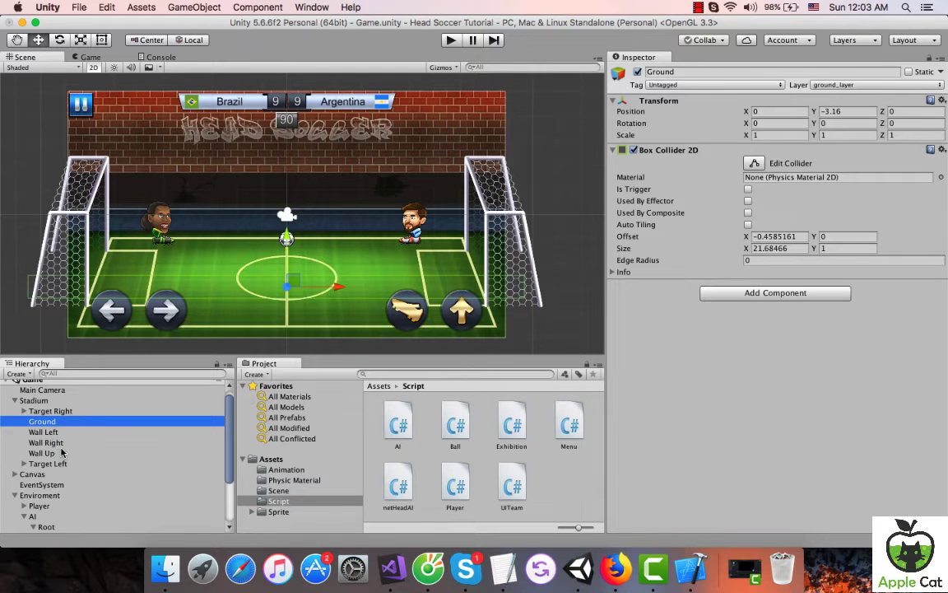
click(14, 400)
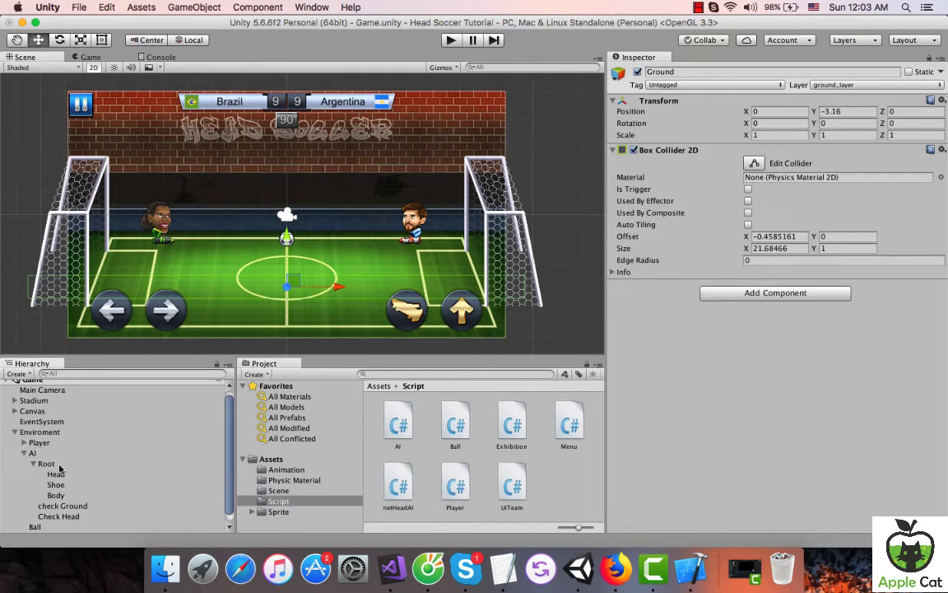
click(391, 567)
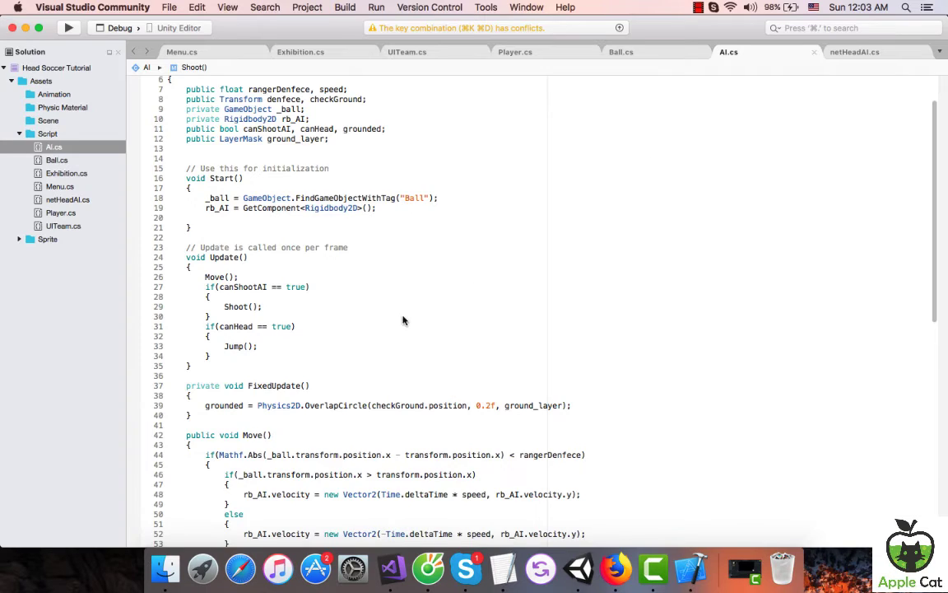
Look over Shoot() in AI.cs, then inspect Ball.cs's canHeadAI and canShootAI tag checks.
scroll(404, 320, down, 2)
scroll(395, 329, down, 8)
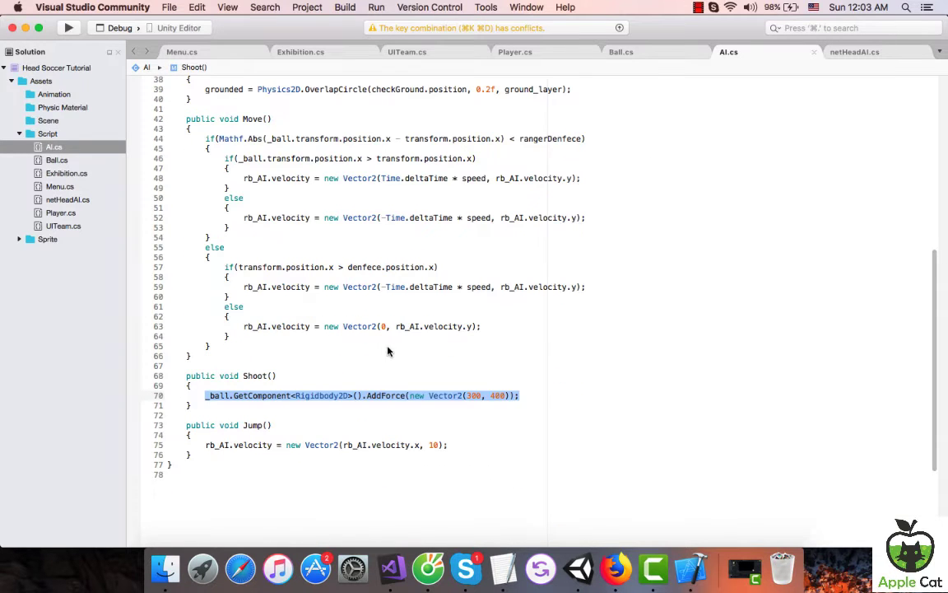
scroll(389, 352, up, 4)
click(658, 55)
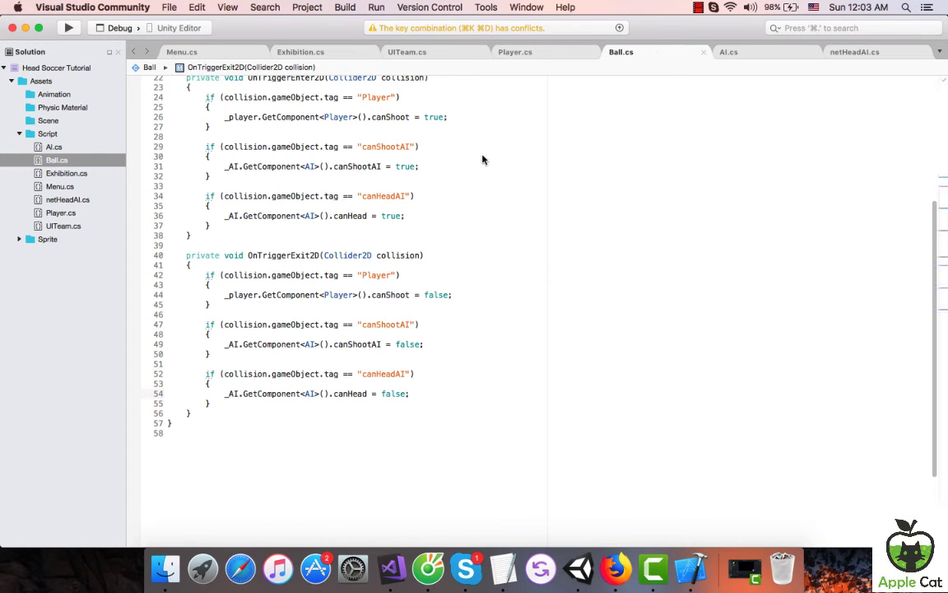
double_click(393, 372)
click(395, 326)
click(586, 571)
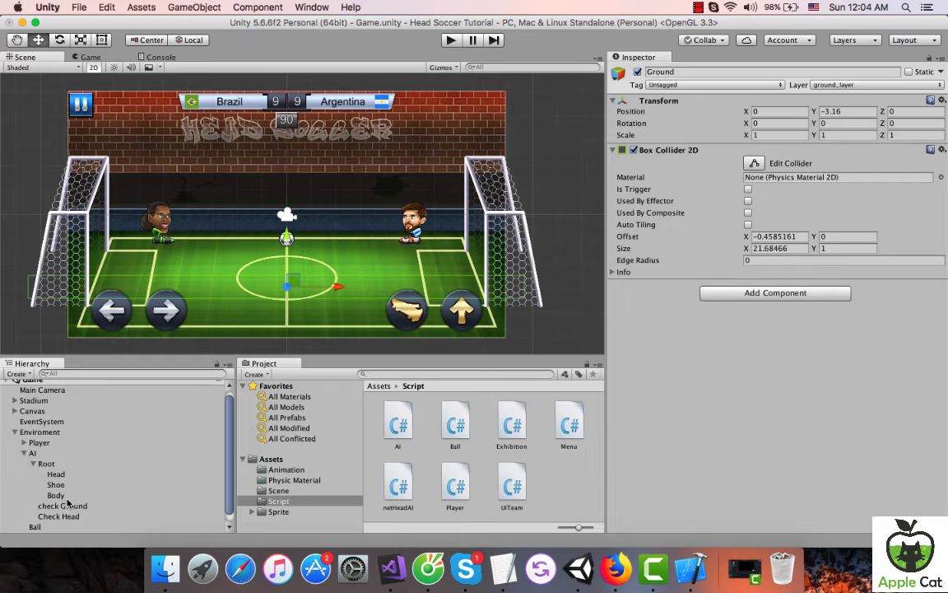
Inspect the AI's Head, Check Head and check Ground objects, and confirm its Check Ground field reference.
click(58, 475)
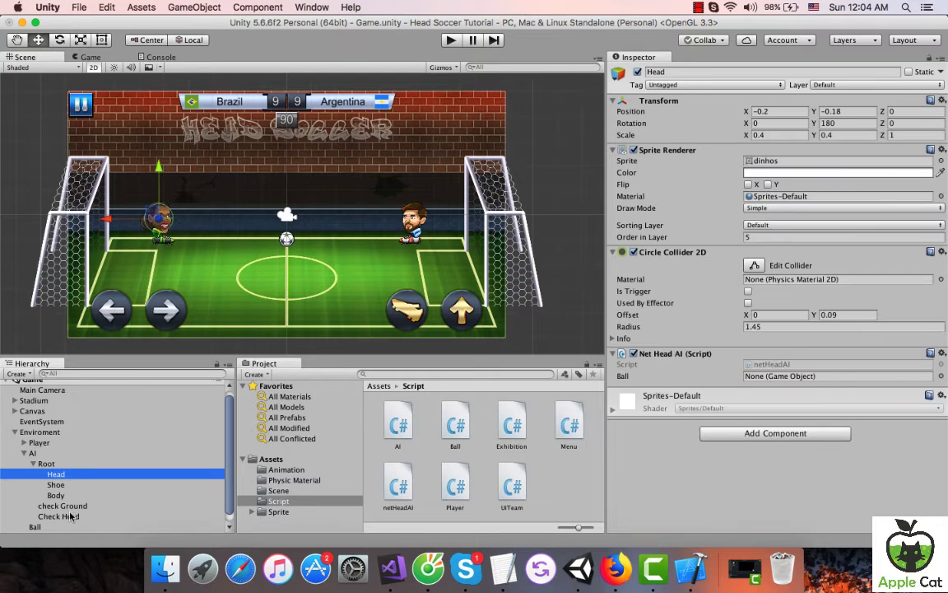
click(73, 519)
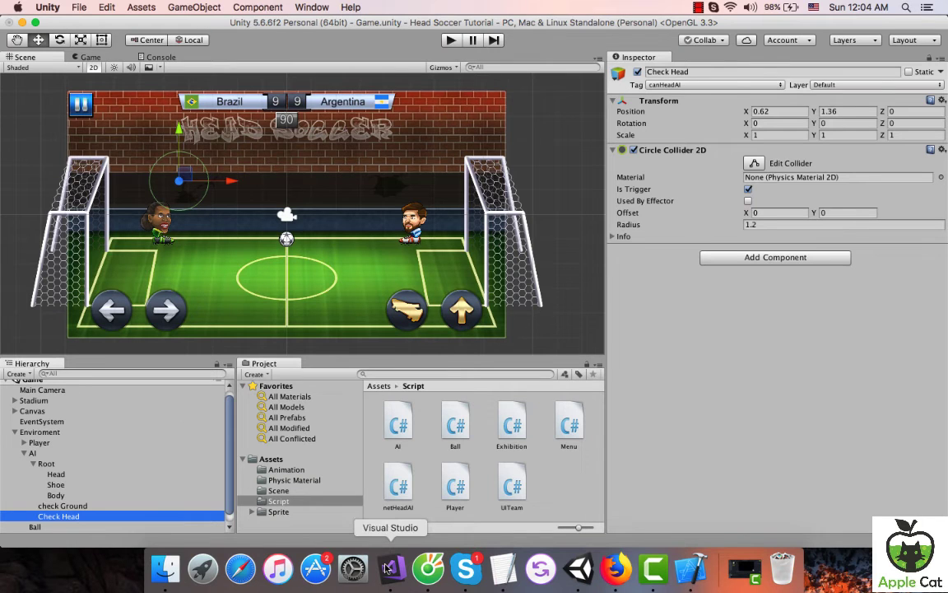
click(75, 506)
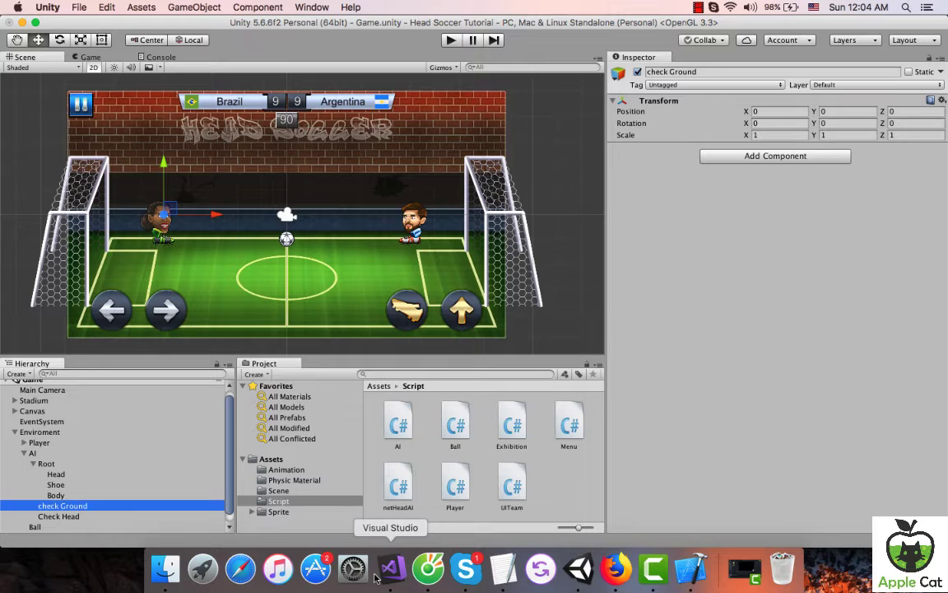
click(95, 453)
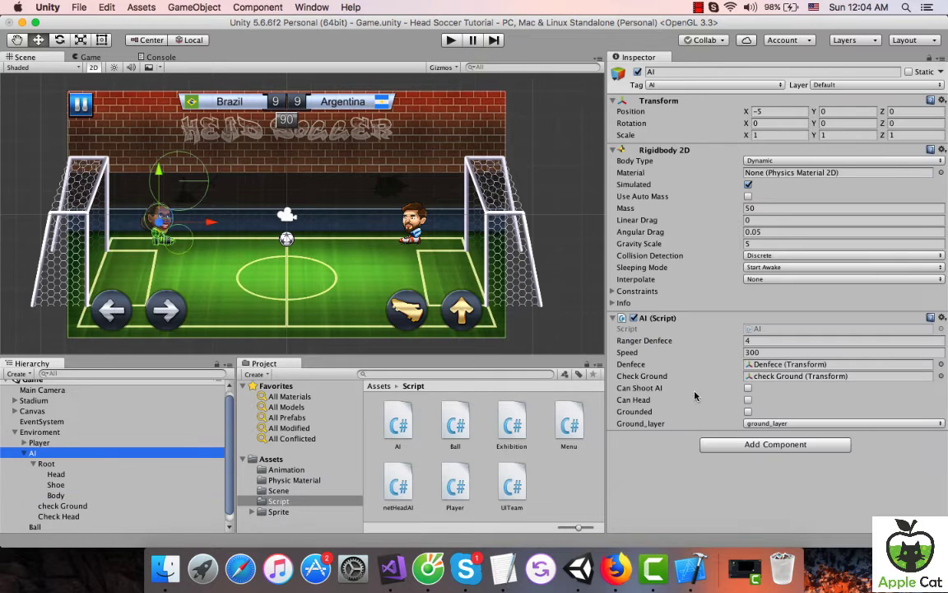
click(788, 377)
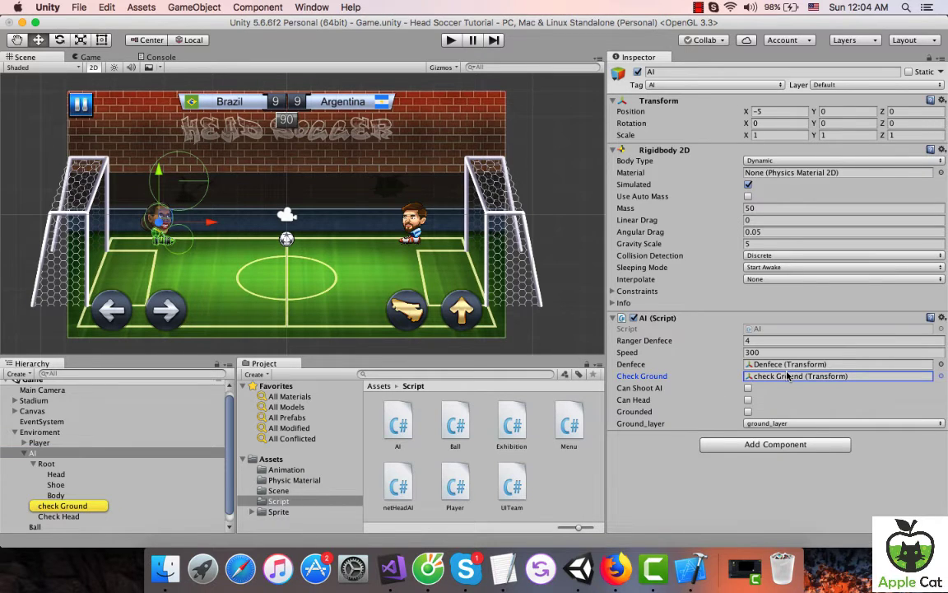
click(660, 505)
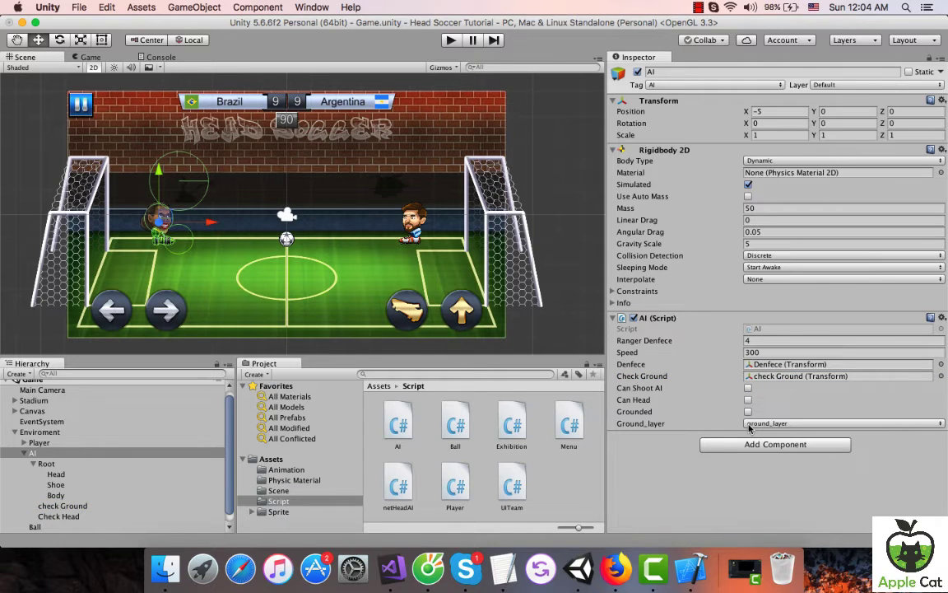
click(392, 568)
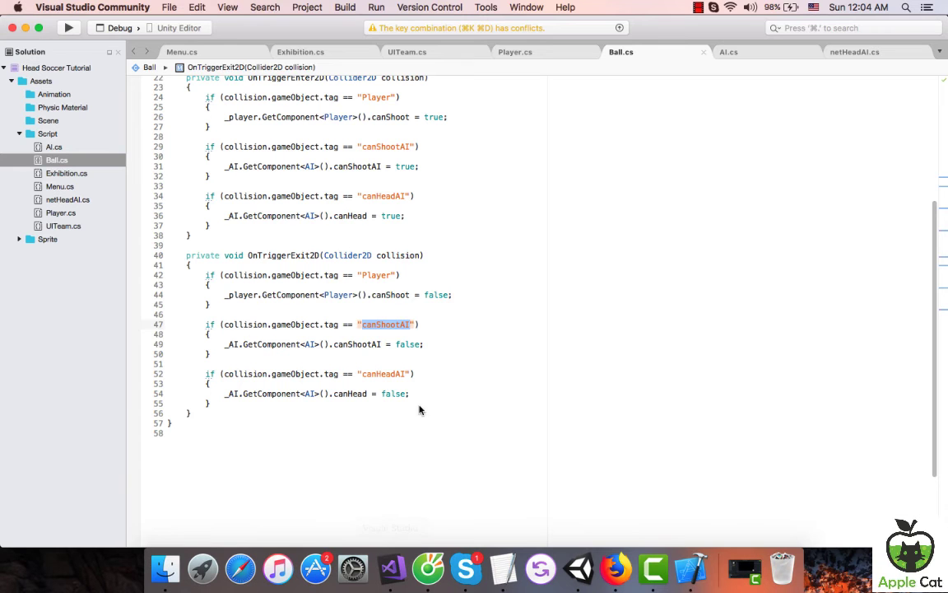
Examine AI.cs line 39, highlighting ground_layer and checkGround in its ground check.
click(732, 52)
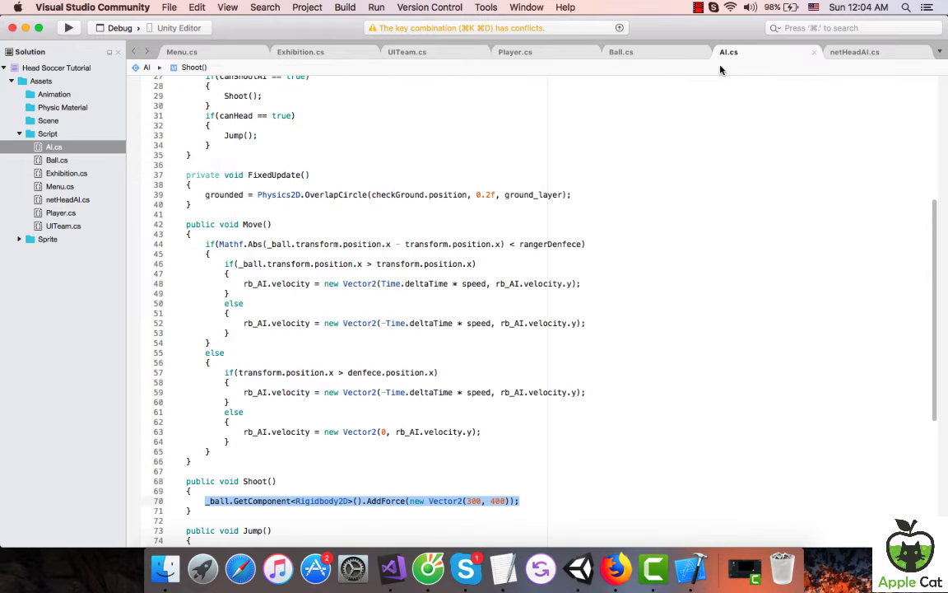
scroll(612, 257, down, 5)
scroll(613, 257, up, 5)
double_click(537, 195)
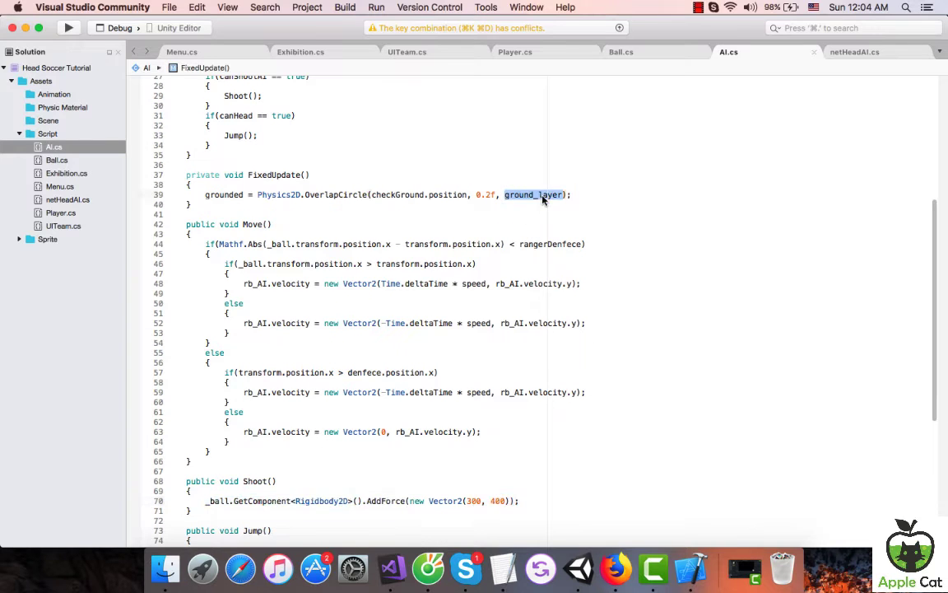
click(444, 196)
double_click(398, 195)
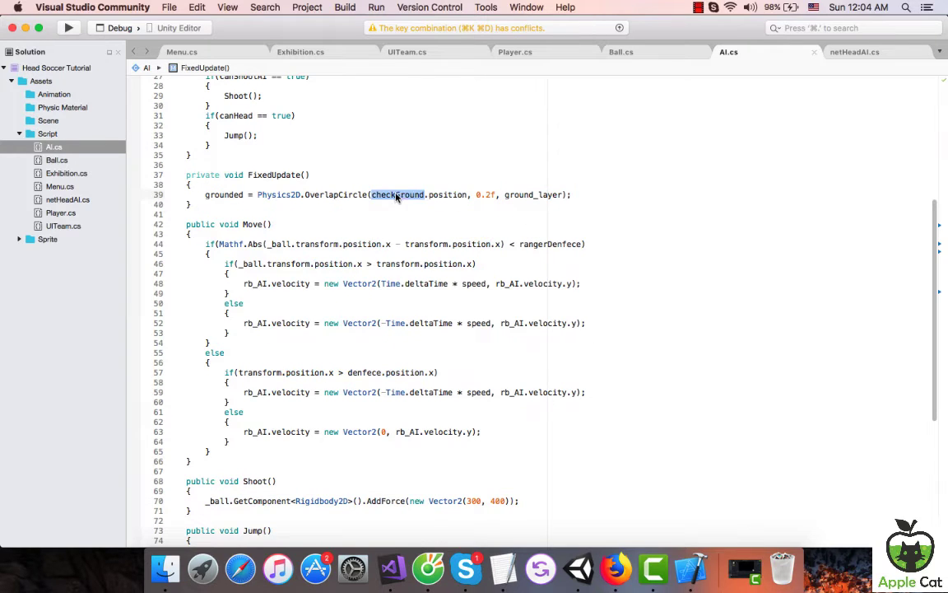
Scroll through Player.cs to compare its code with AI.cs.
click(516, 53)
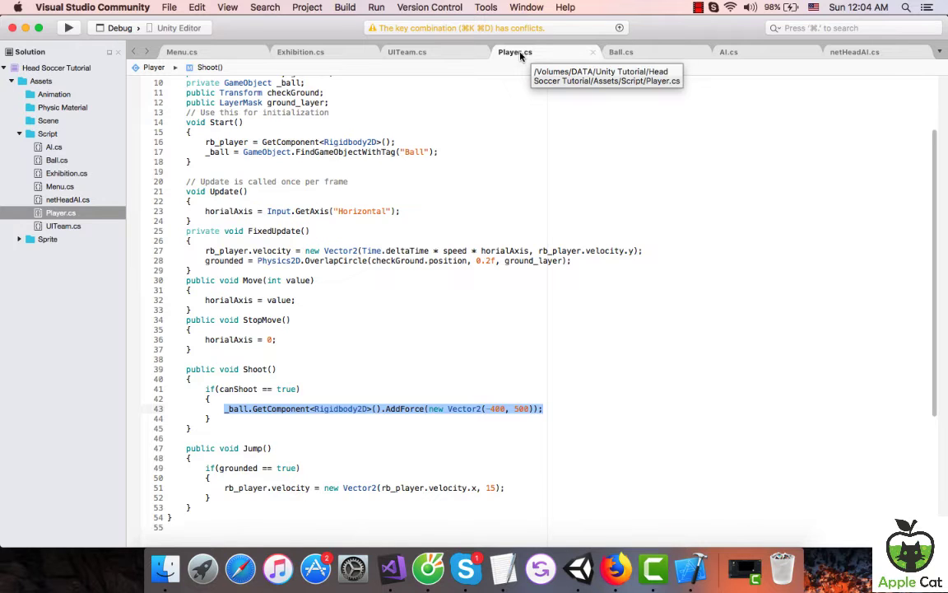
scroll(592, 300, up, 3)
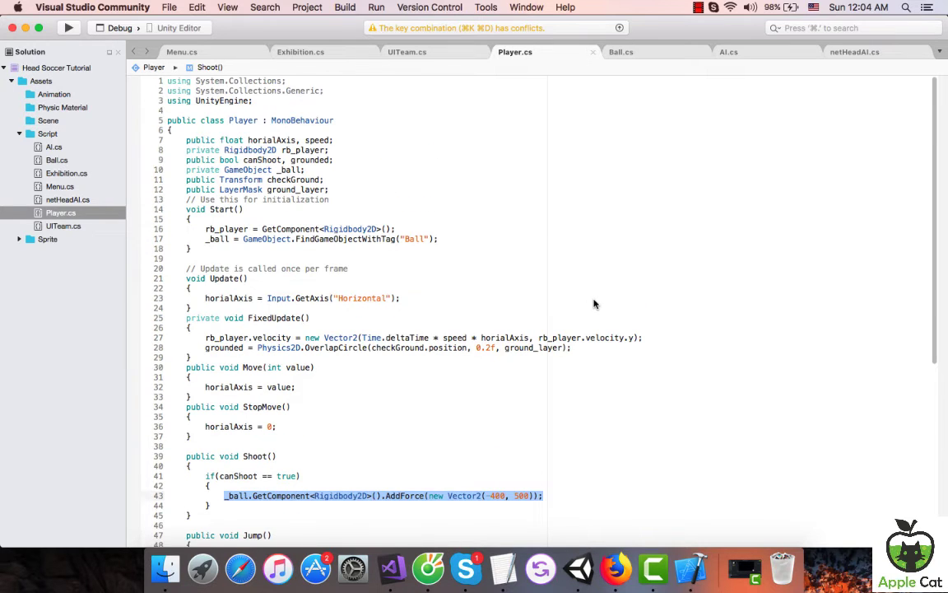
scroll(594, 304, down, 4)
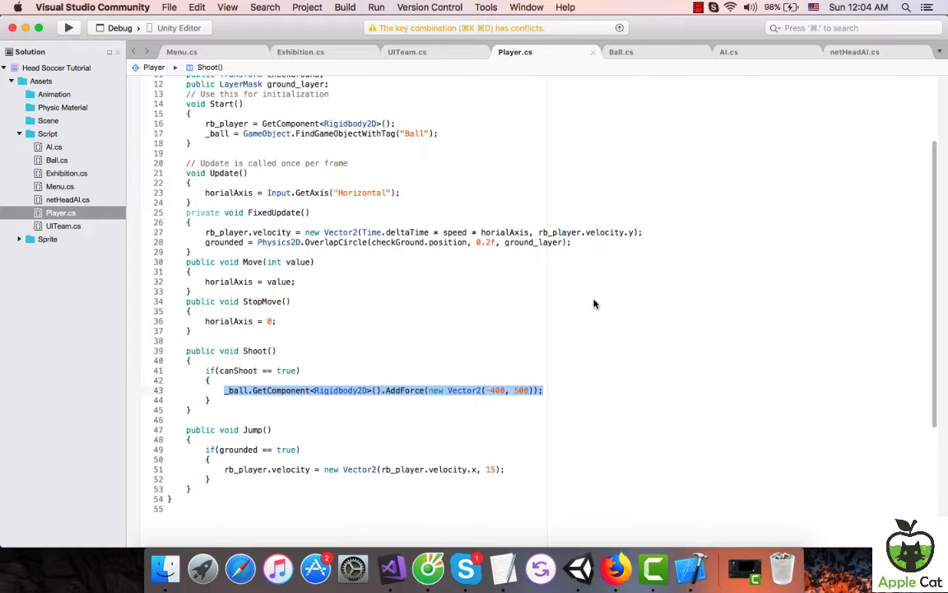
scroll(595, 304, down, 5)
scroll(592, 303, up, 4)
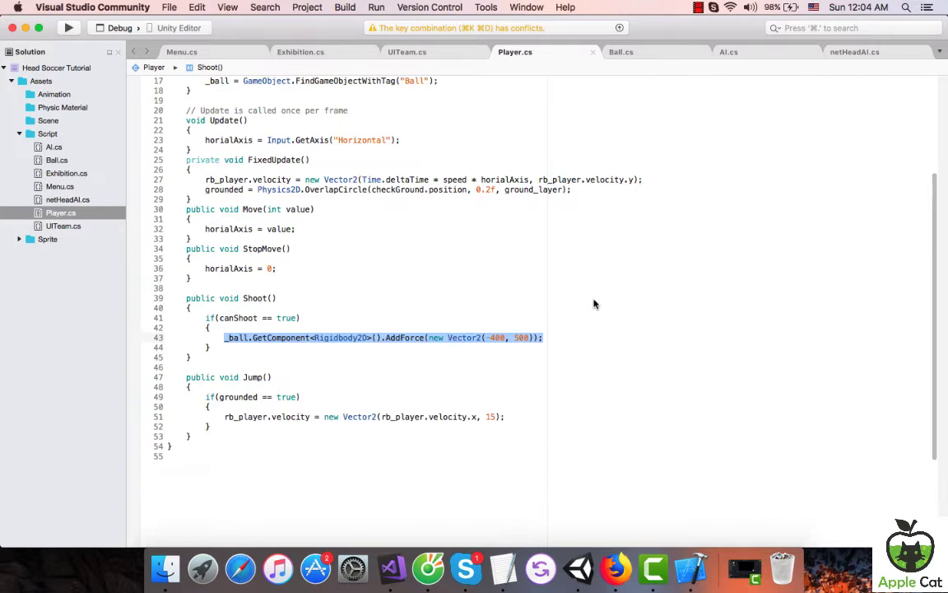
scroll(593, 303, up, 2)
click(729, 52)
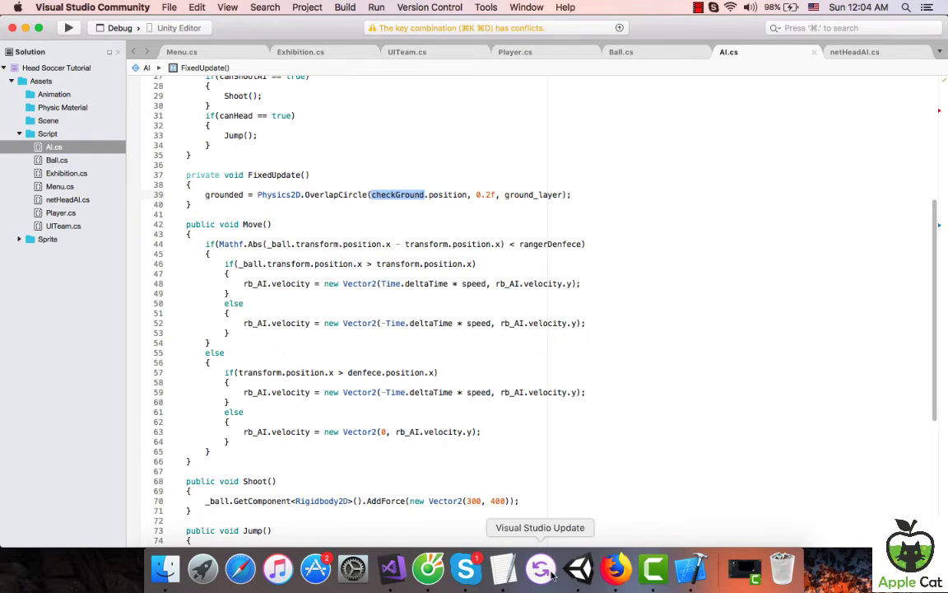
click(578, 568)
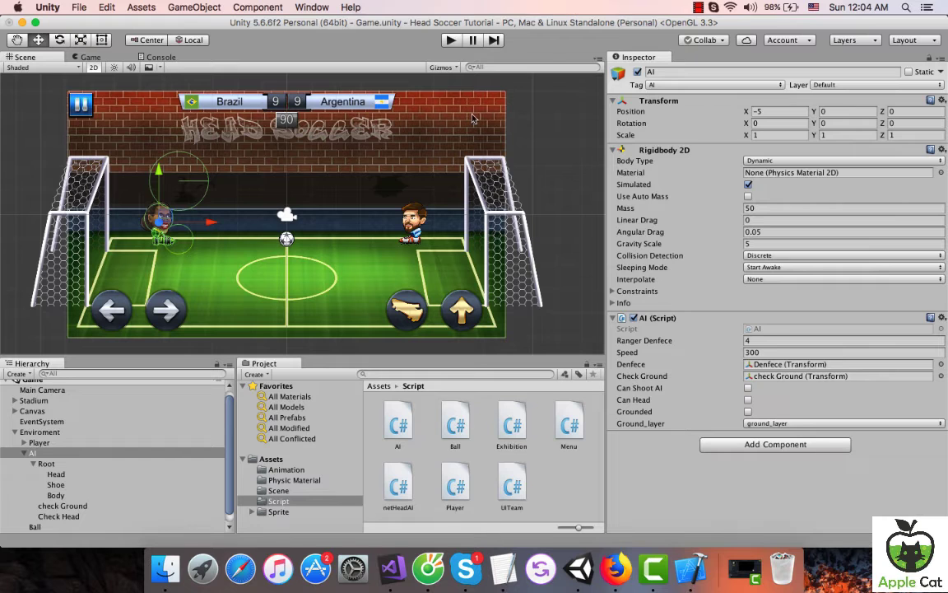
Start a test match, watch the AI's Grounded flag, then view AI.cs's FixedUpdate ground check.
click(451, 41)
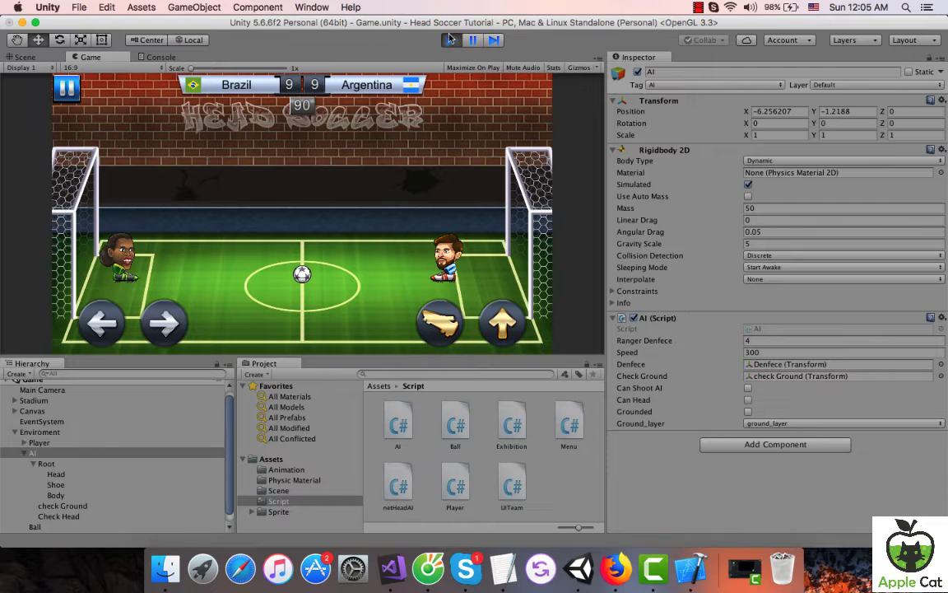
click(747, 413)
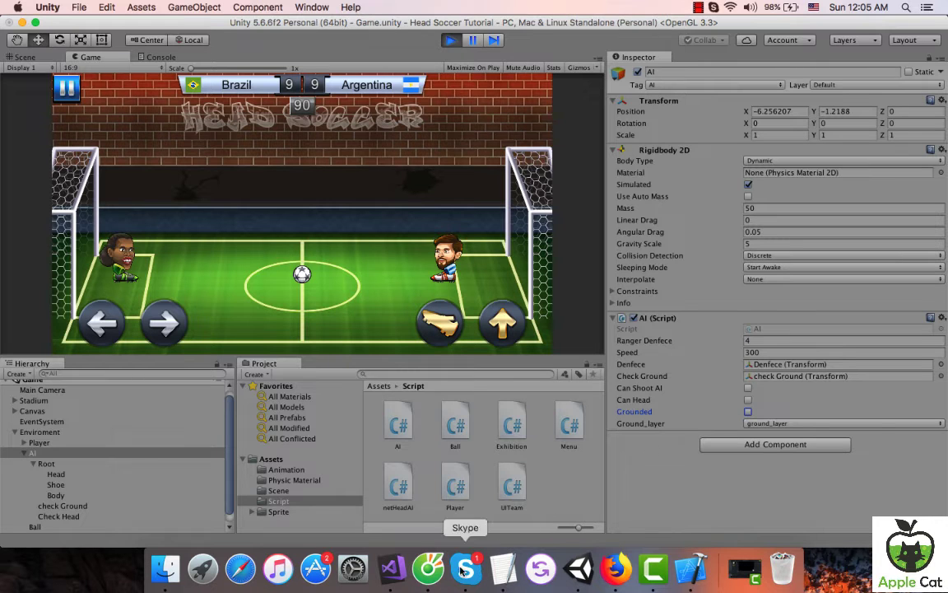
click(392, 568)
scroll(387, 303, up, 2)
scroll(292, 245, up, 4)
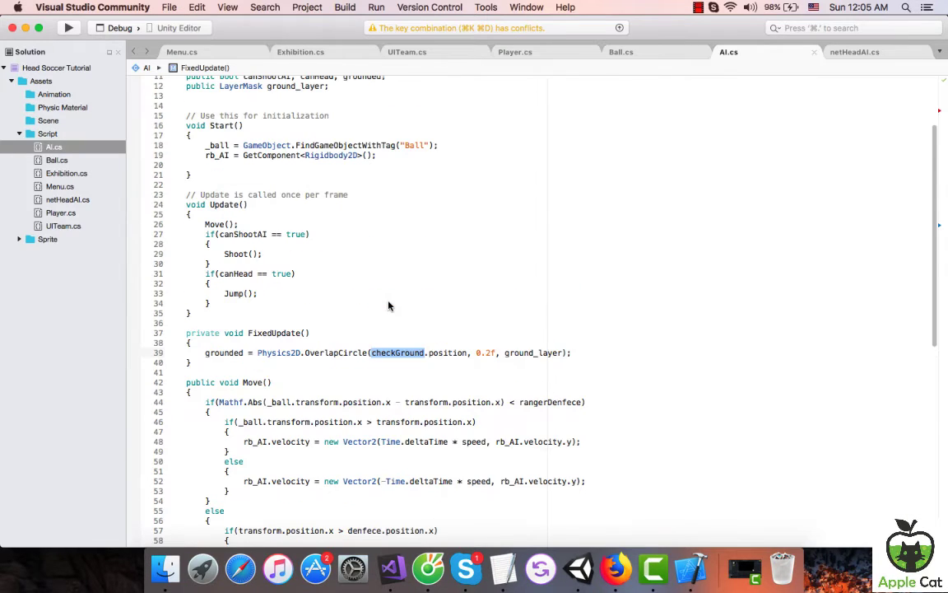
Add '&& grounded == true' to the canHead condition on AI.cs line 31.
click(286, 236)
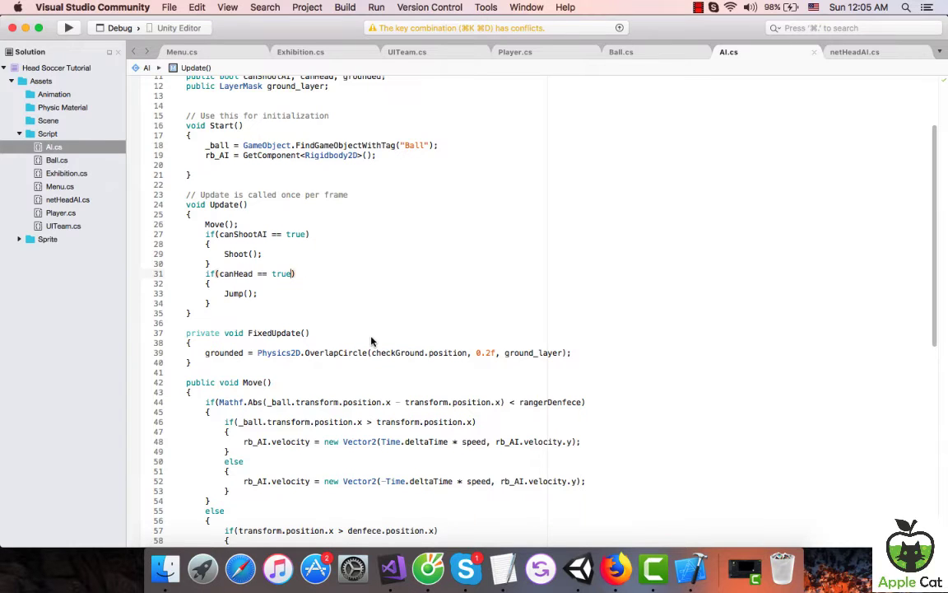
scroll(371, 339, down, 8)
scroll(371, 340, down, 2)
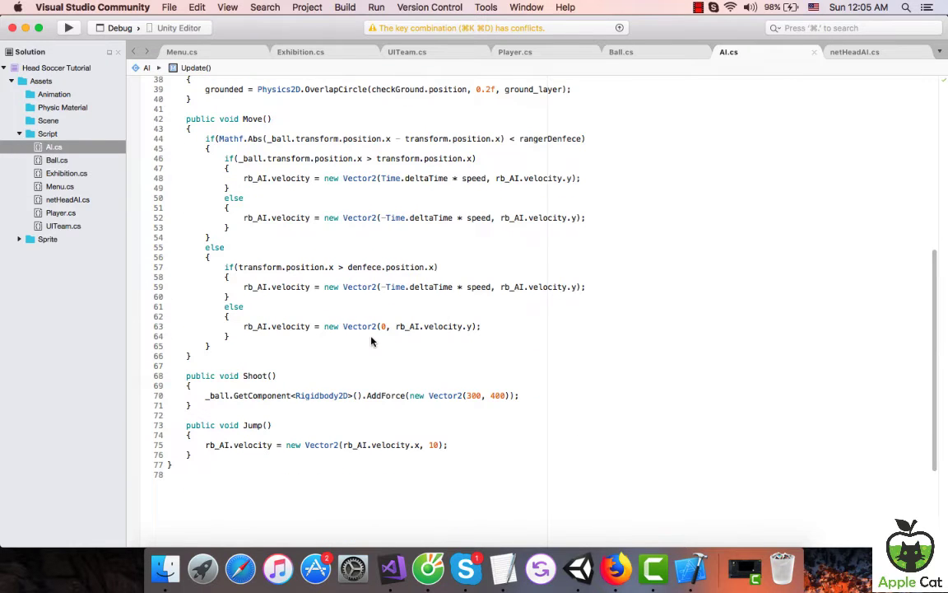
scroll(371, 340, up, 10)
text(if(canHead == true &&)
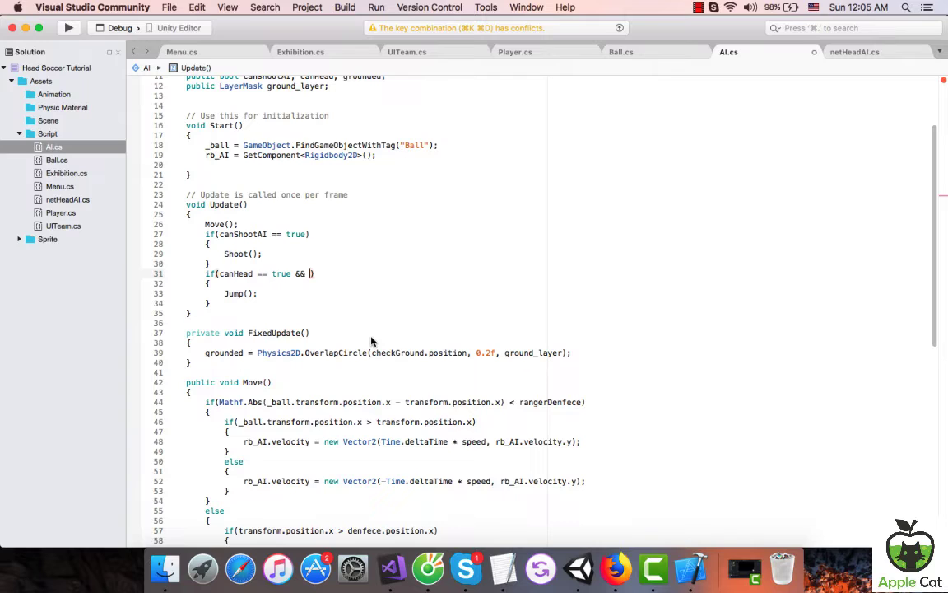
text(g)
key(Up)
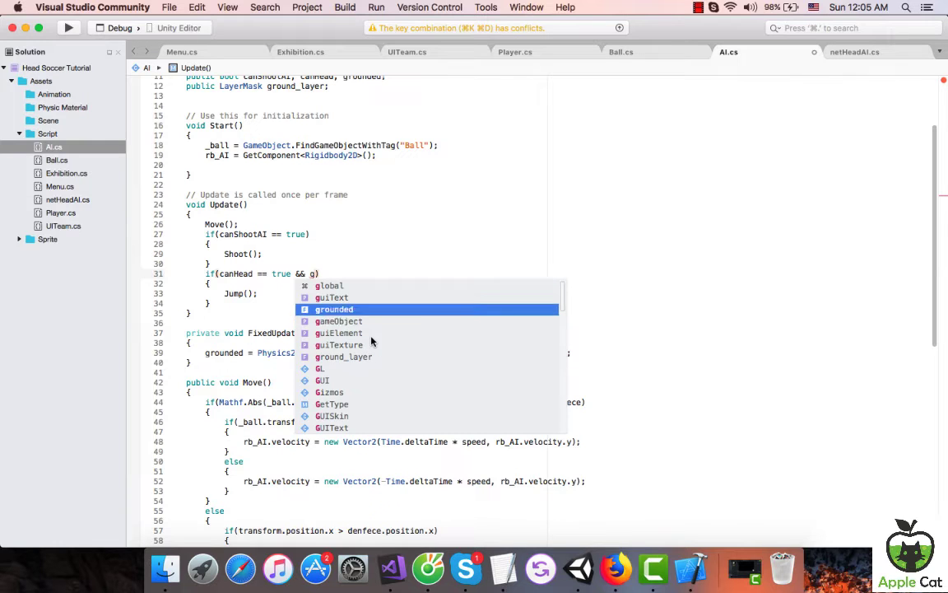
key(Return)
text(==)
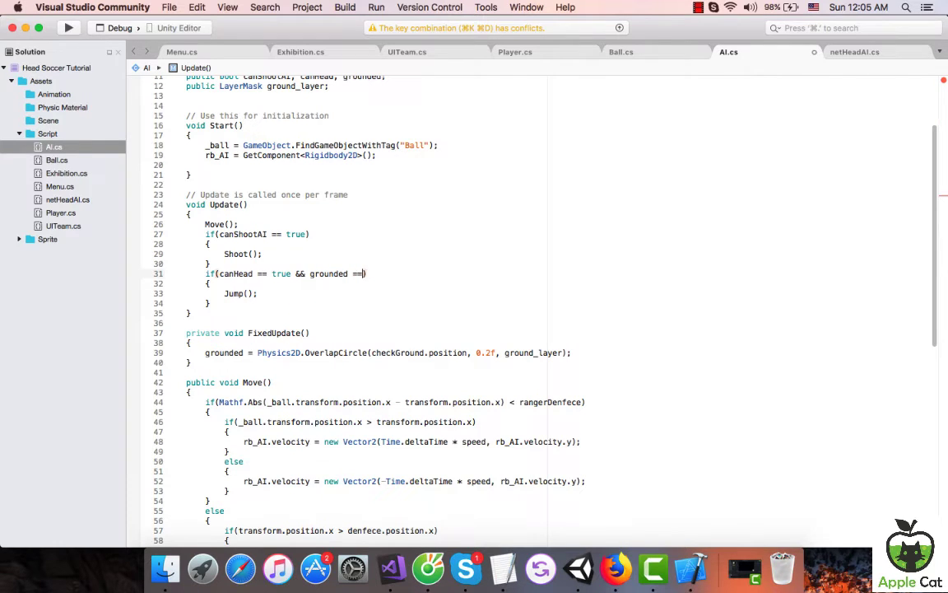
text( true)
Review the checkGround and grounded declarations and the OverlapCircle ground check on line 39.
scroll(428, 354, down, 3)
scroll(481, 368, up, 8)
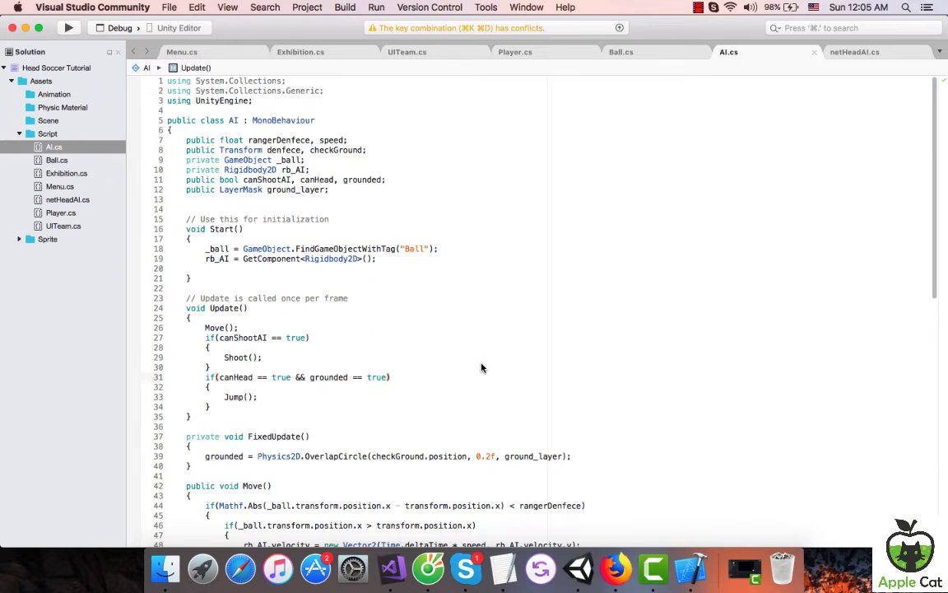
click(331, 150)
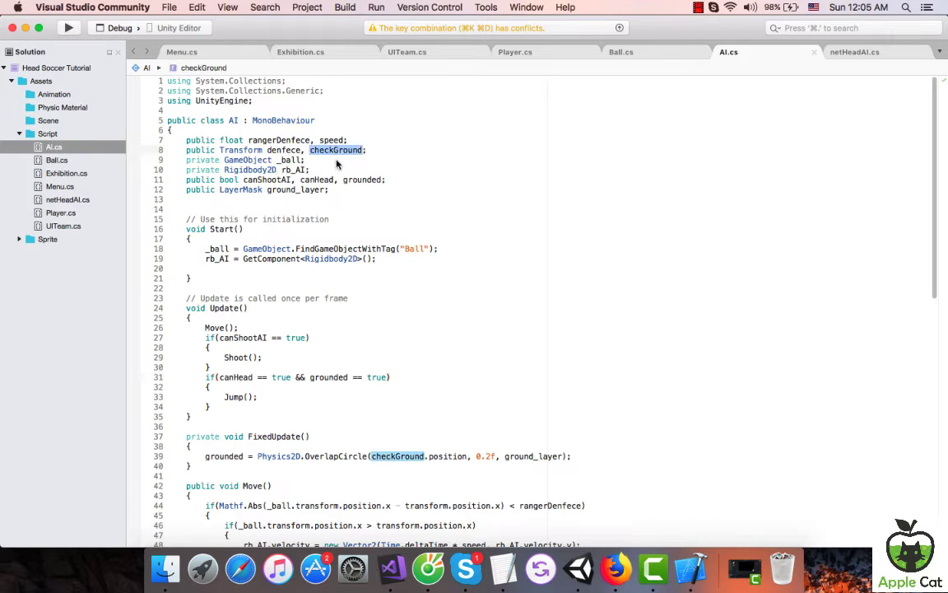
click(367, 180)
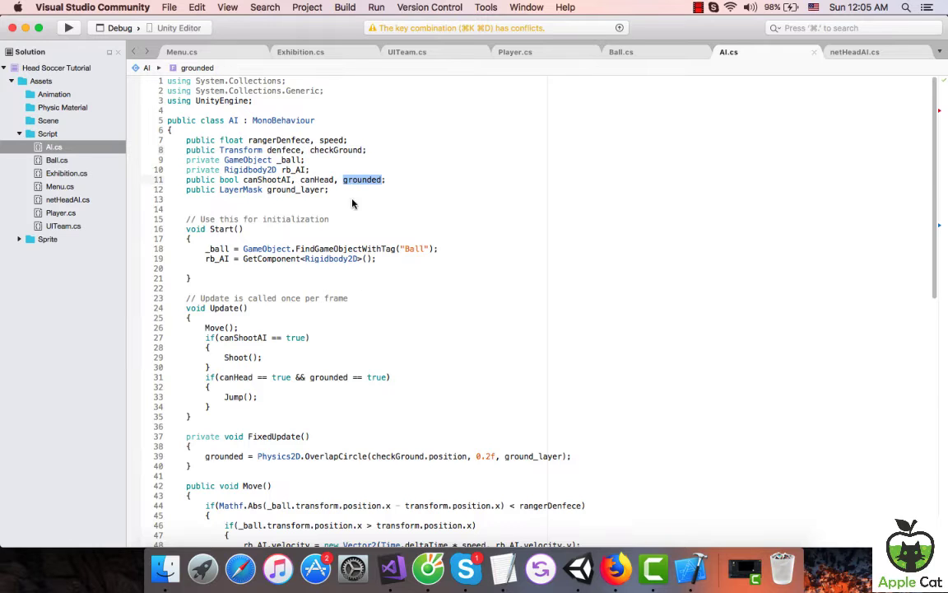
scroll(377, 323, down, 5)
click(224, 245)
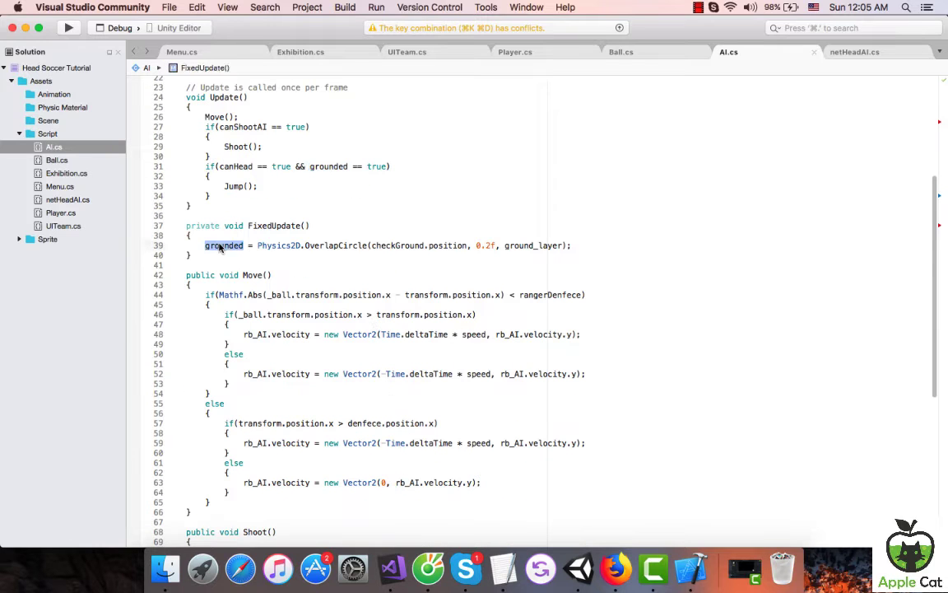
double_click(333, 245)
click(434, 247)
double_click(537, 246)
scroll(535, 264, up, 6)
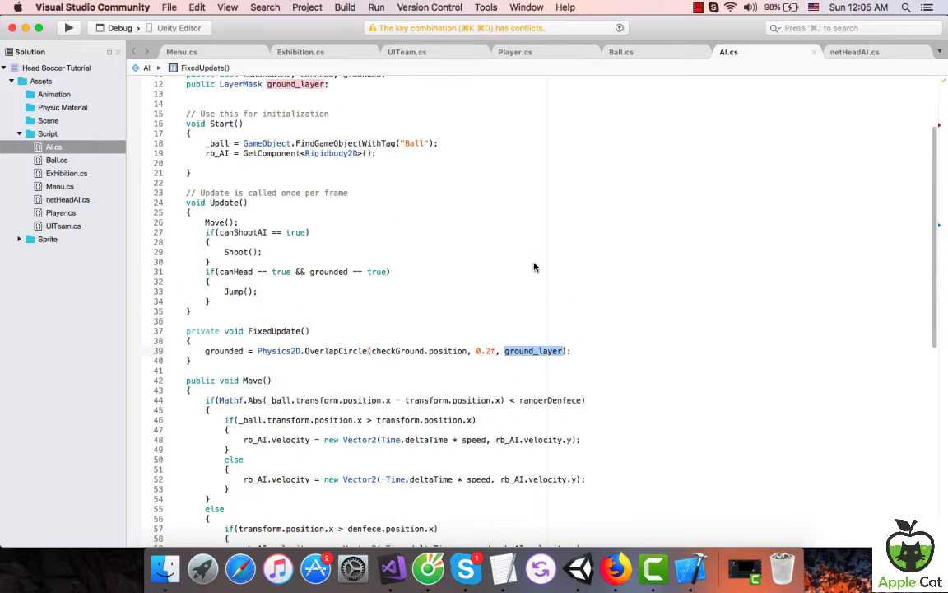
click(555, 57)
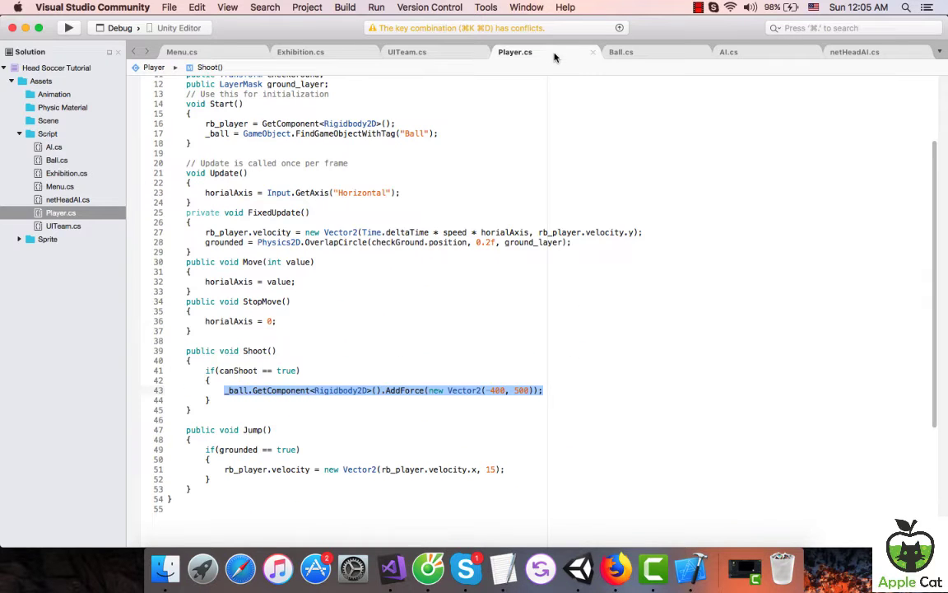
Compare ground_layer in Player.cs line 28 with its use in AI.cs.
click(523, 243)
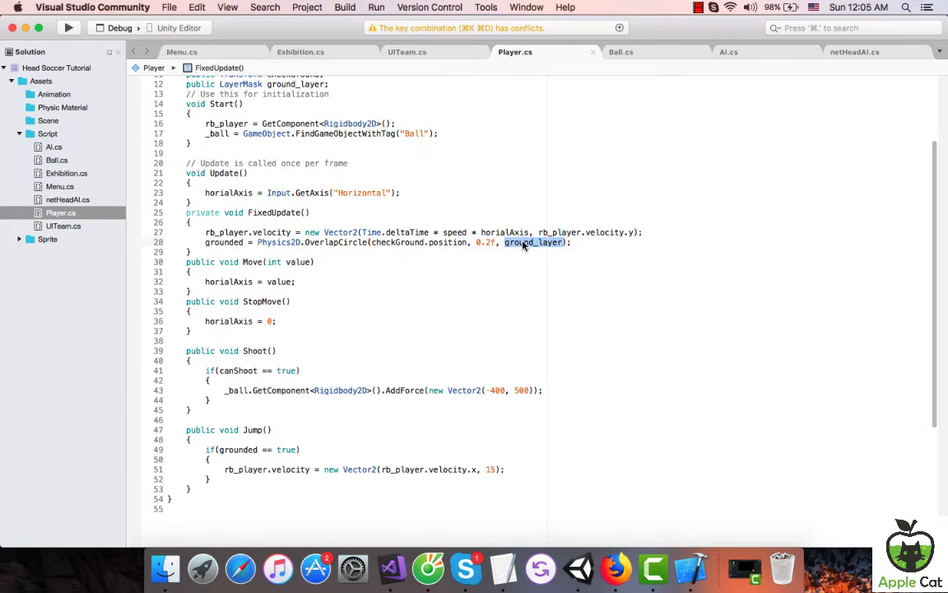
click(729, 52)
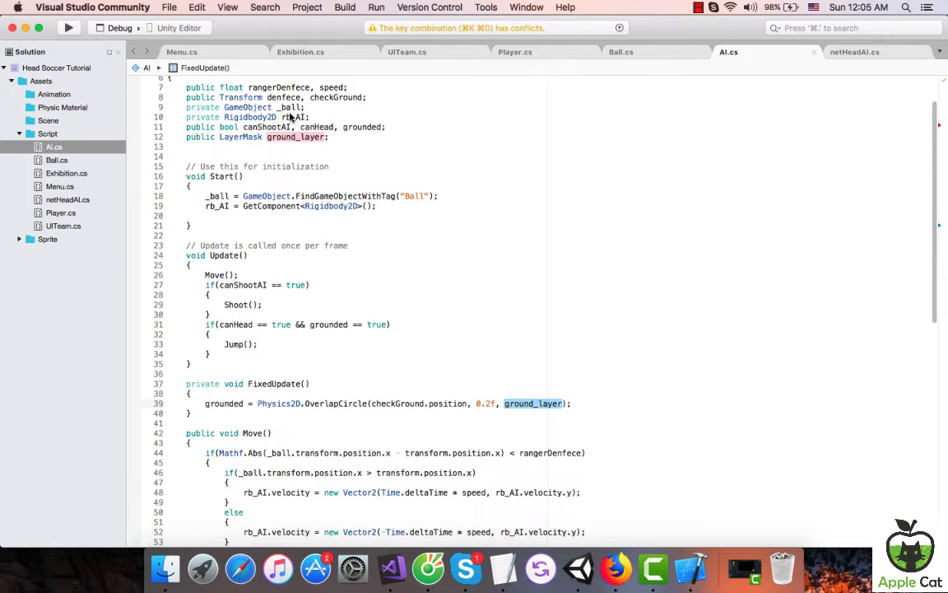
click(580, 570)
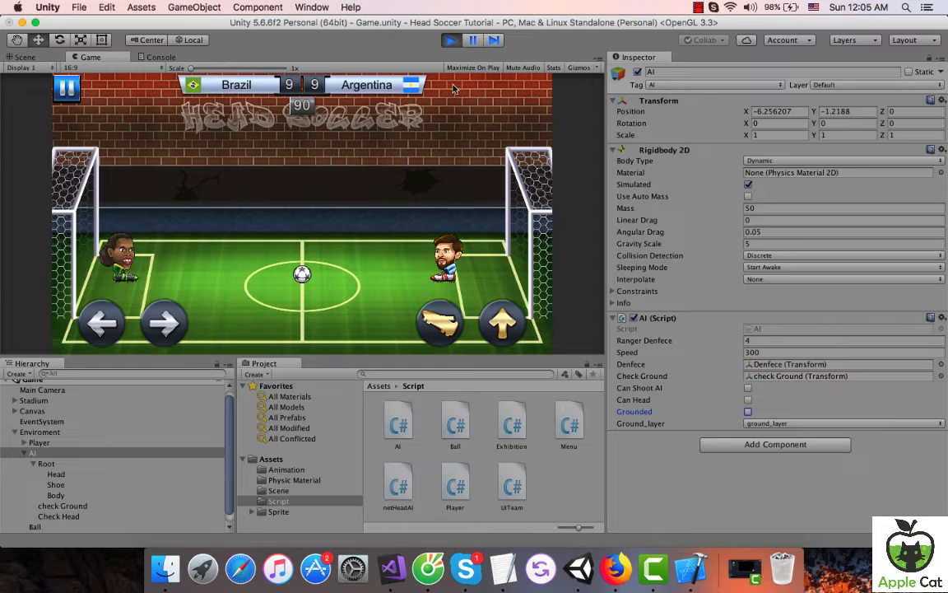
Stop the game and compare the Player's check ground position with the AI's check Ground.
click(452, 41)
click(39, 442)
click(24, 442)
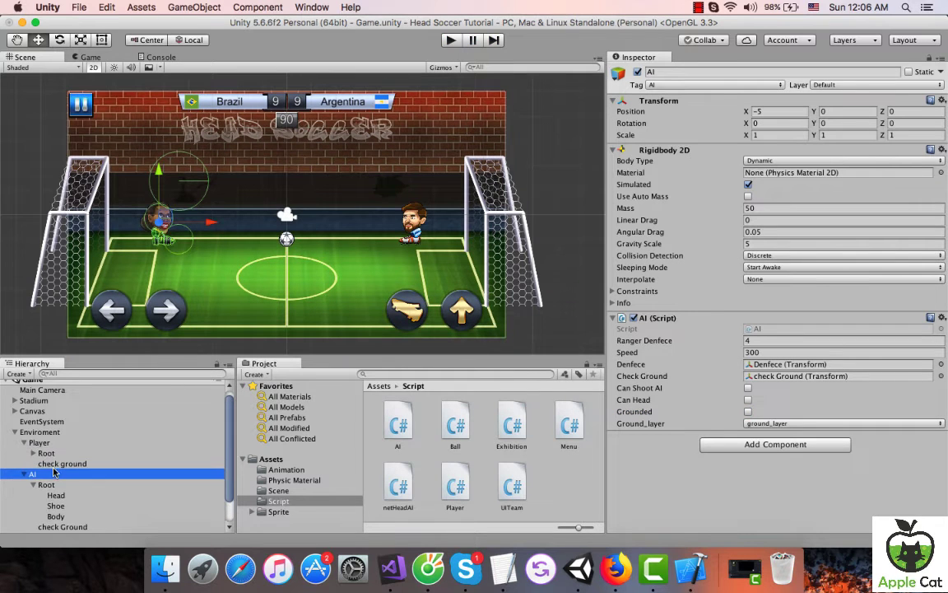
click(62, 464)
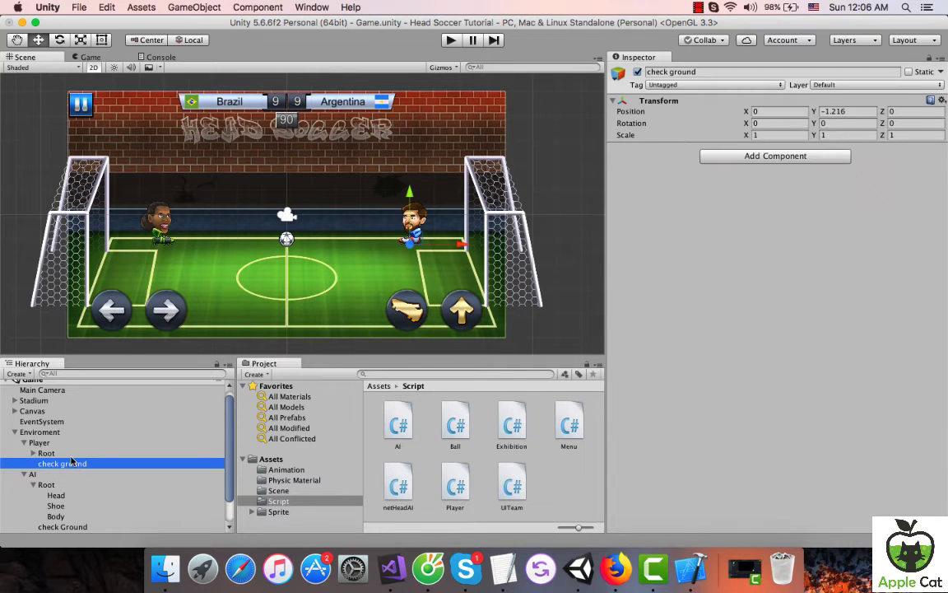
click(63, 526)
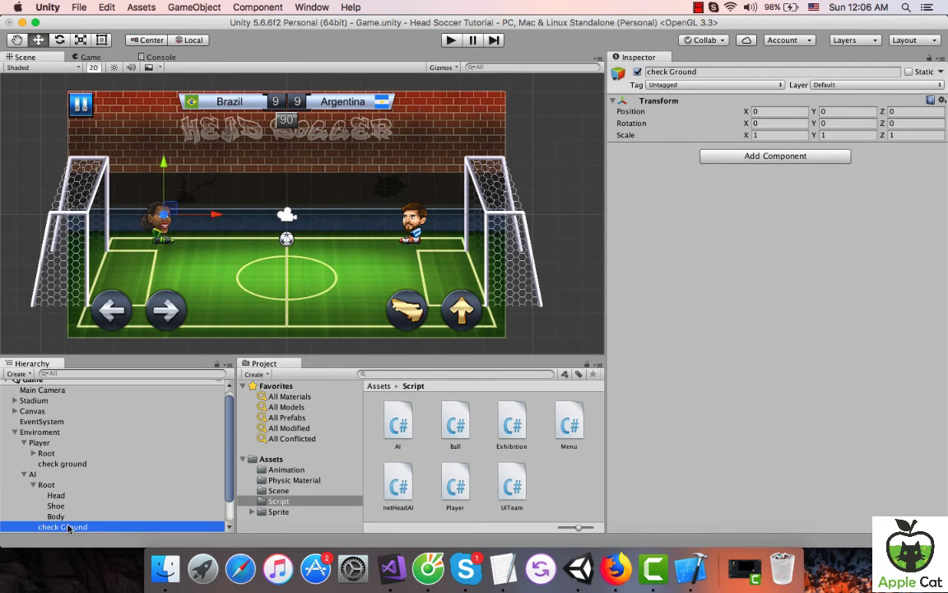
Drag the AI's check Ground down to about Y -1.2, then start a new test run.
drag(163, 173, 162, 191)
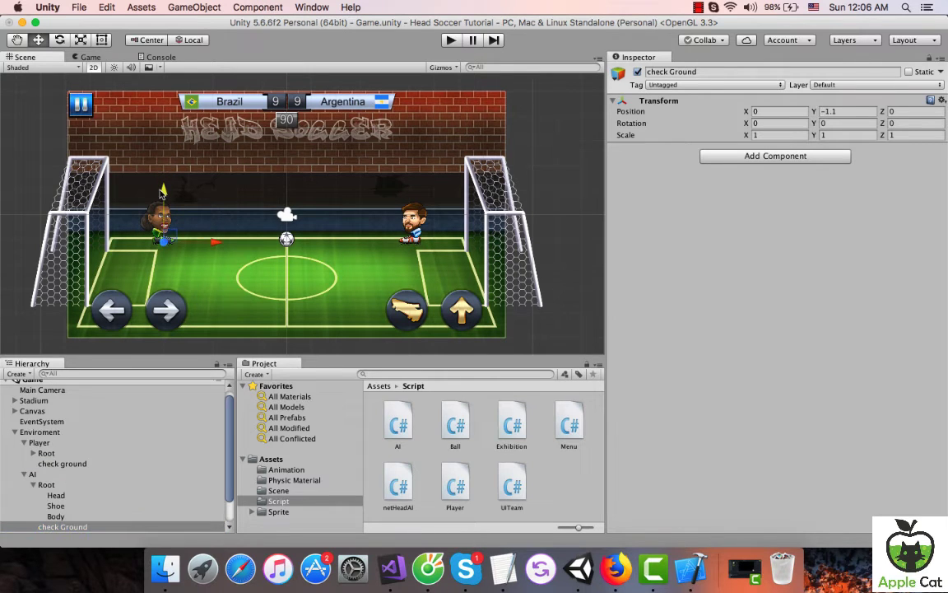
scroll(331, 85, up, 5)
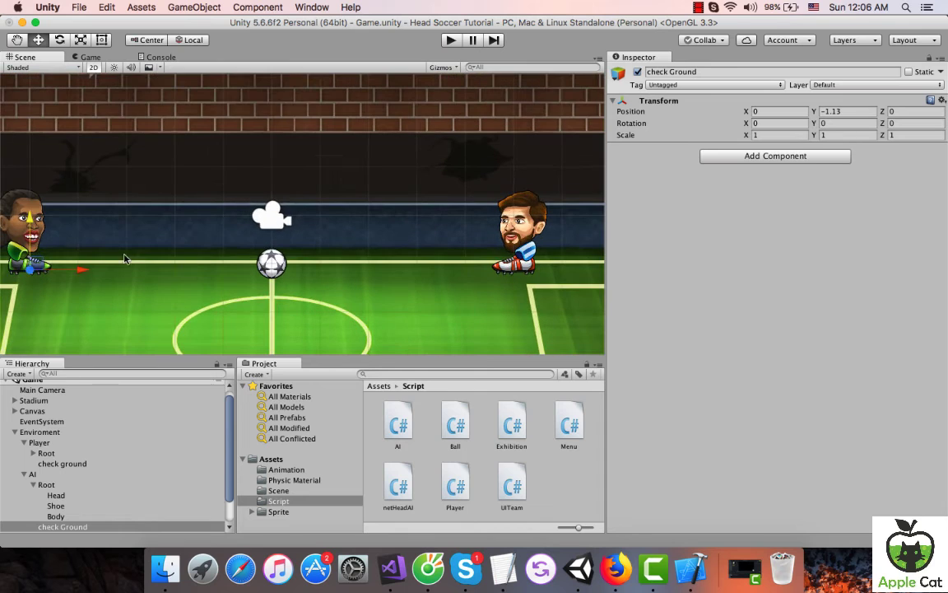
drag(31, 223, 31, 226)
click(62, 463)
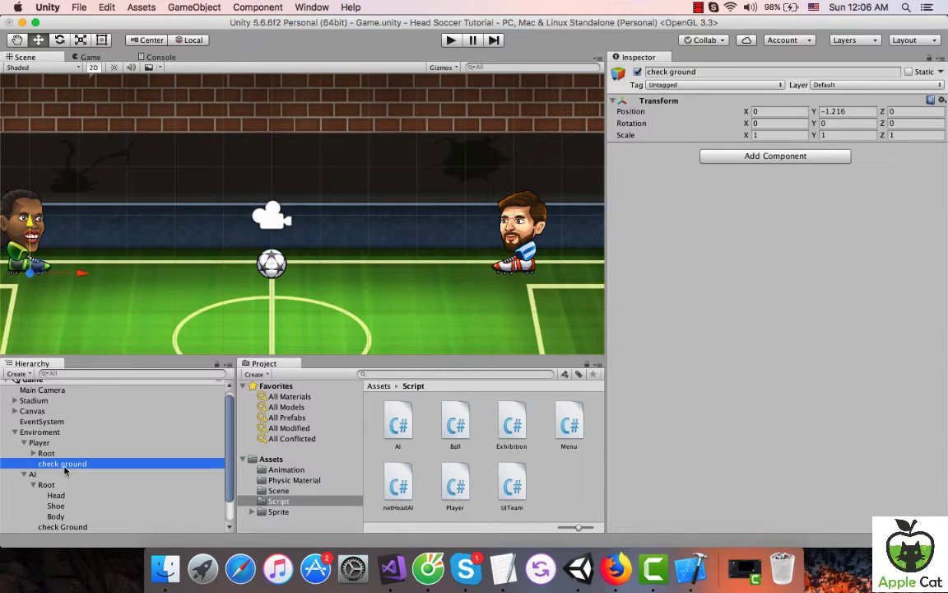
click(32, 474)
click(459, 40)
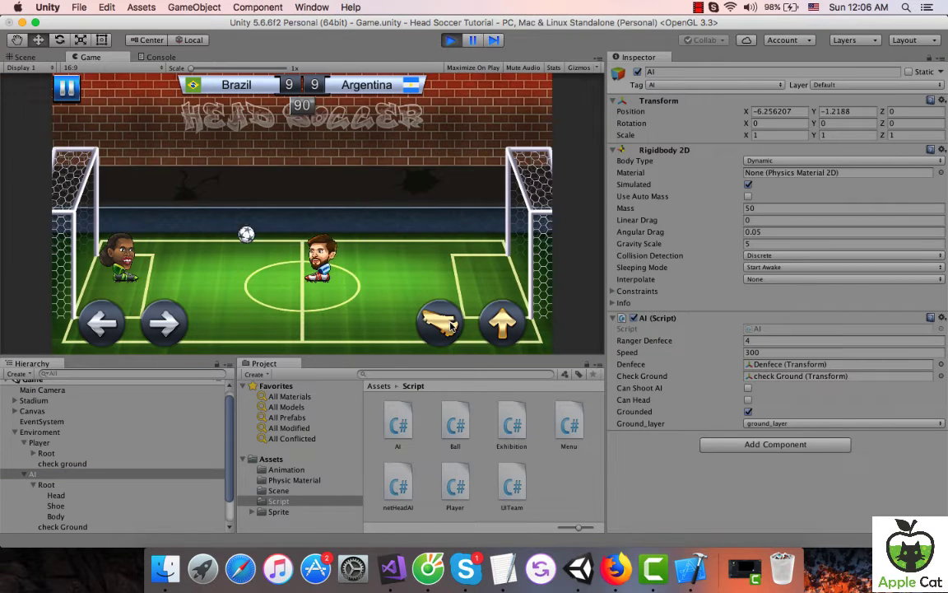
Play a test match, moving and jumping the Argentina player with the arrow keys, then stop.
key(Up)
key(Right)
key(Right)
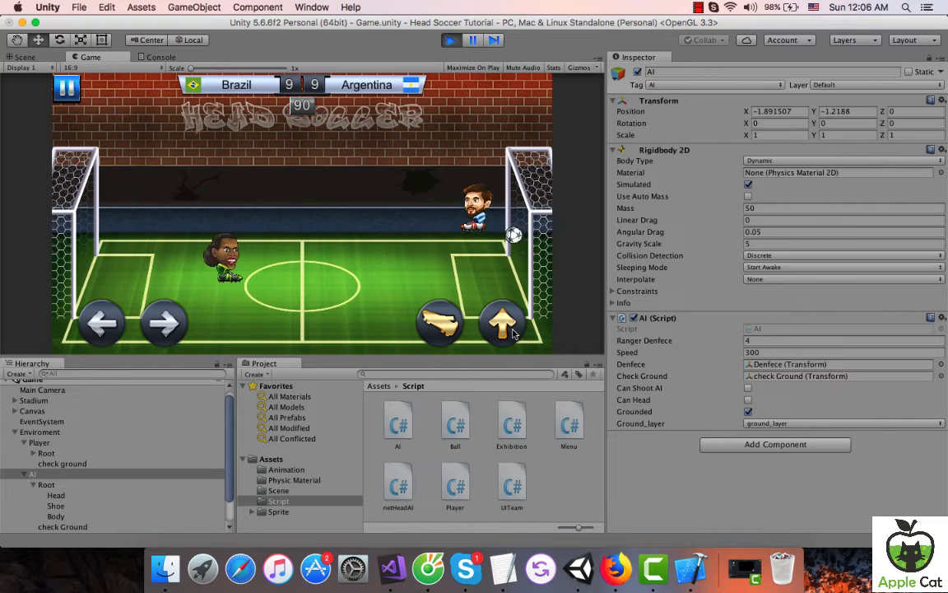
key(Left)
key(Up)
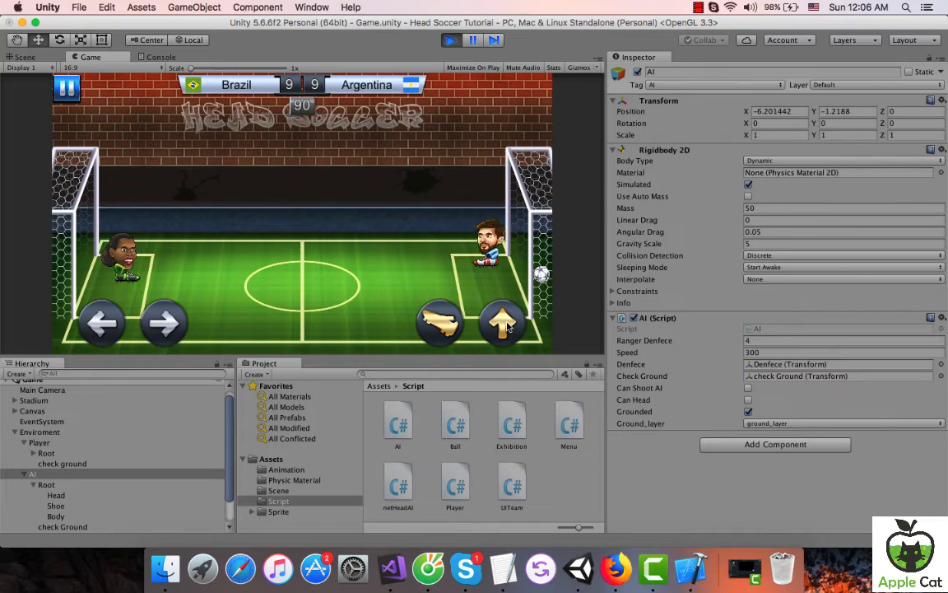
key(Right)
key(Left)
key(Up)
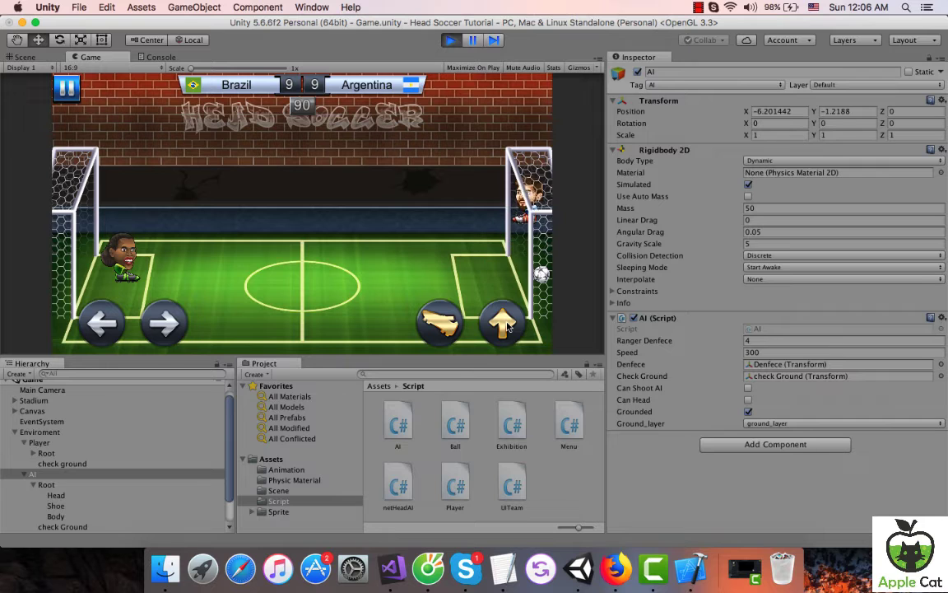
key(Right)
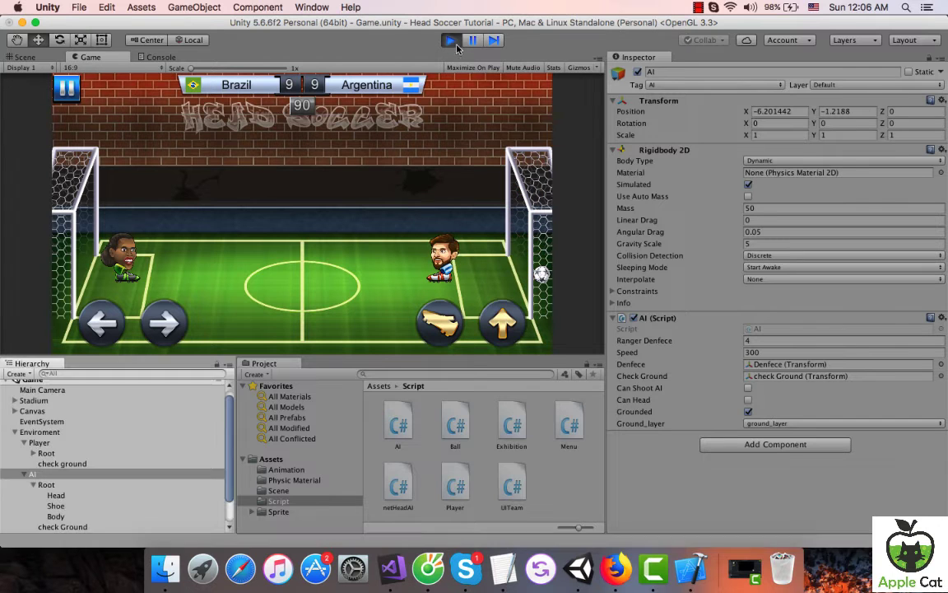
click(450, 40)
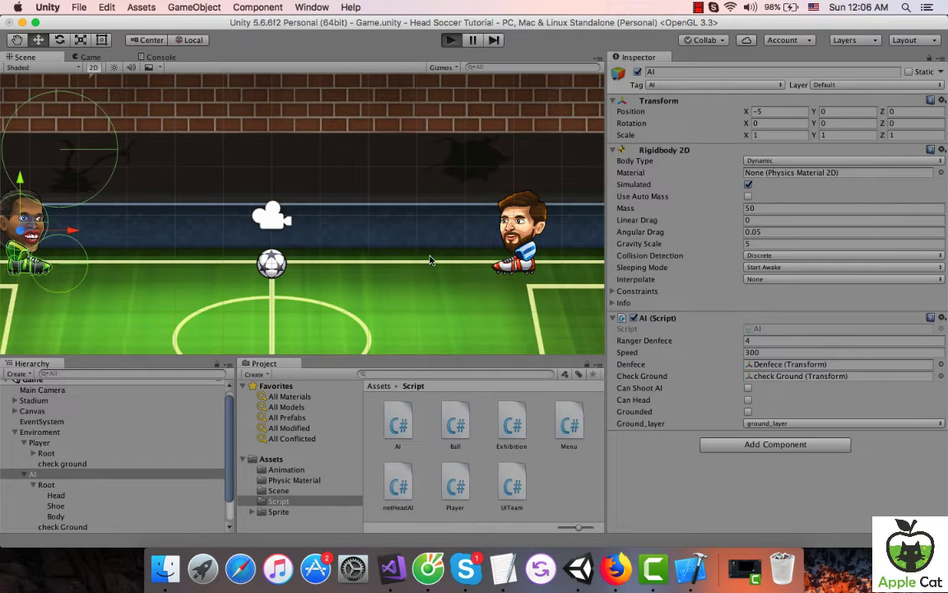
Run a second test with super+P, pushing the Argentina player into the ball, then stop.
key(super+p)
key(Left)
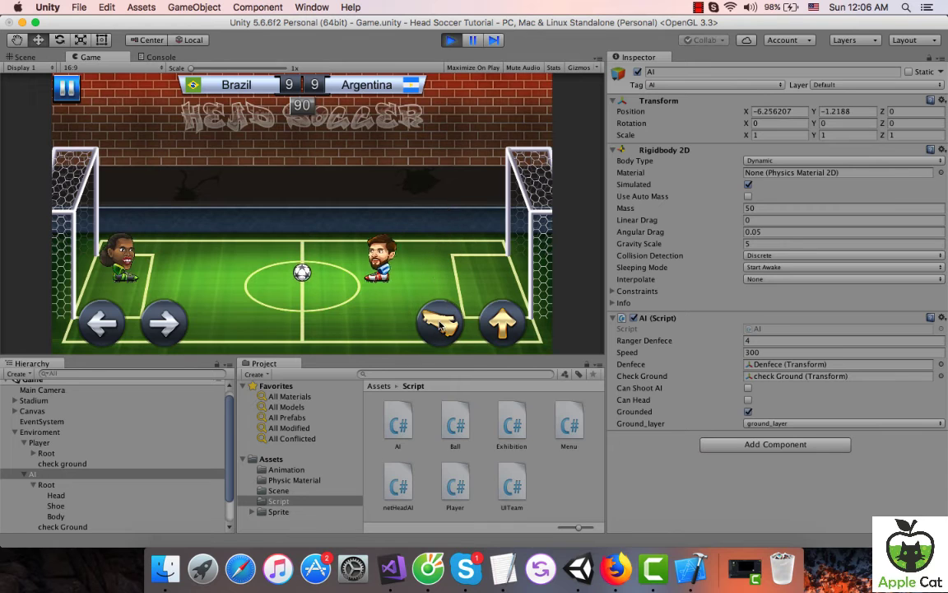
key(Right)
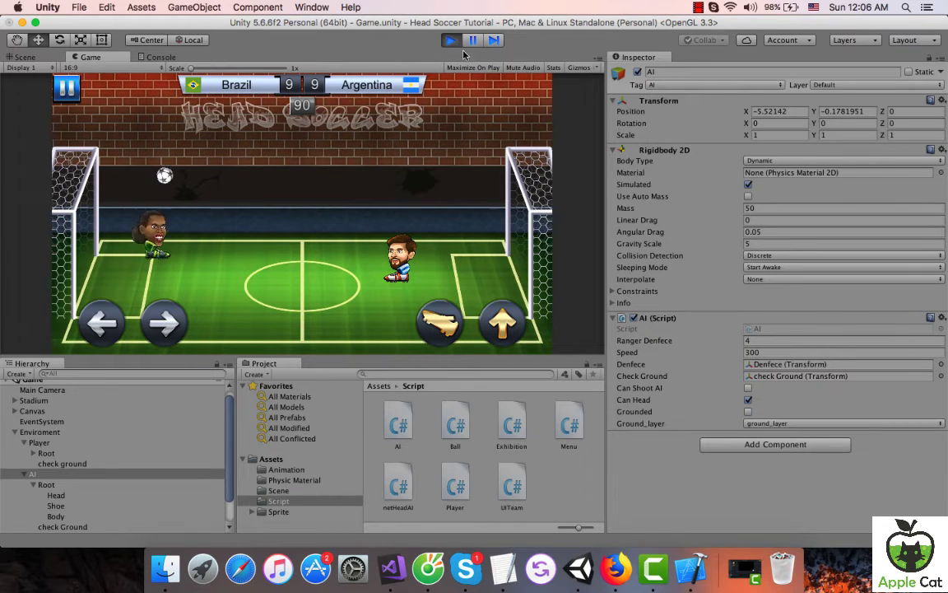
key(super+p)
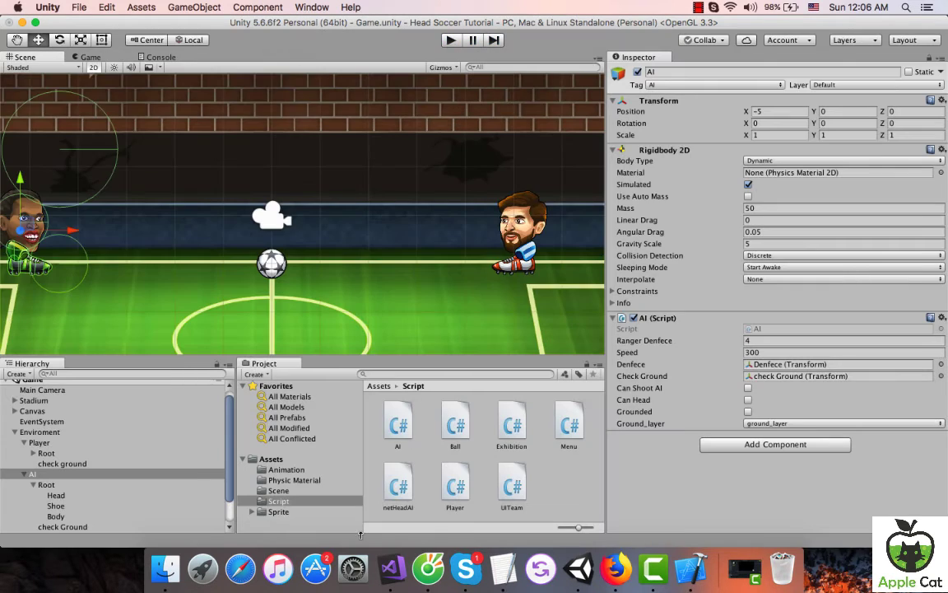
Raise the AI's Jump() vertical velocity in AI.cs from 10 to 15.
click(392, 568)
scroll(428, 411, down, 10)
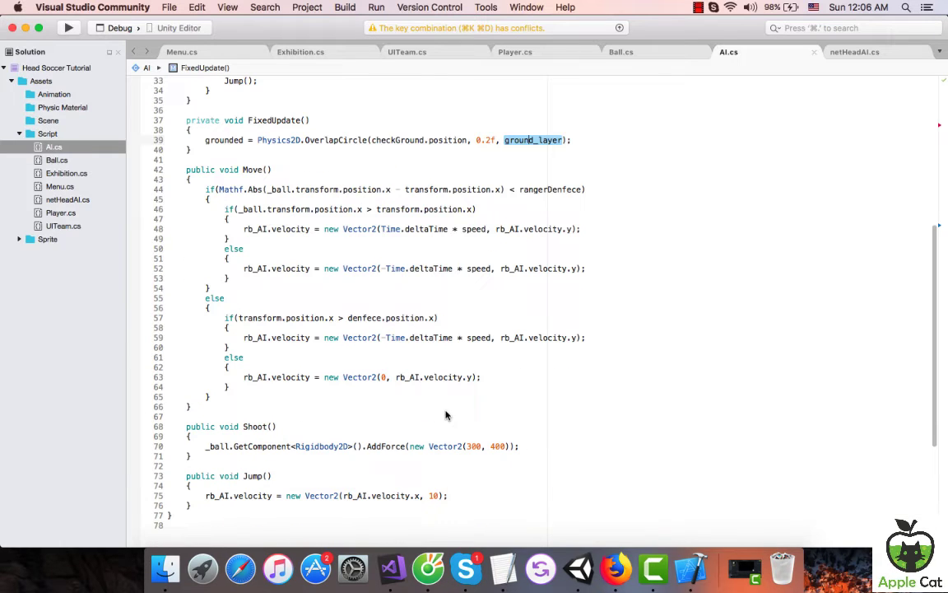
click(439, 495)
key(BackSpace)
text(4)
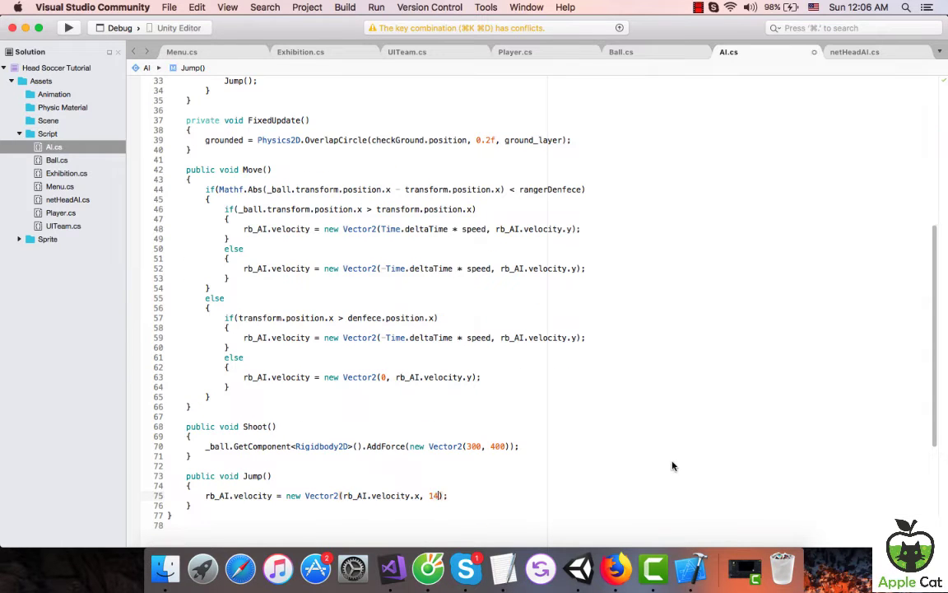
key(BackSpace)
text(5)
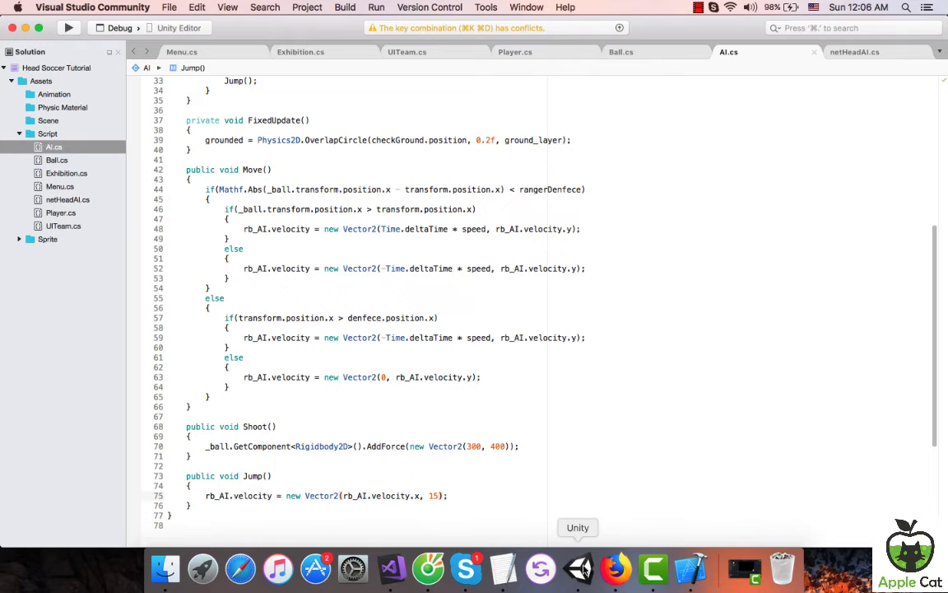
click(579, 567)
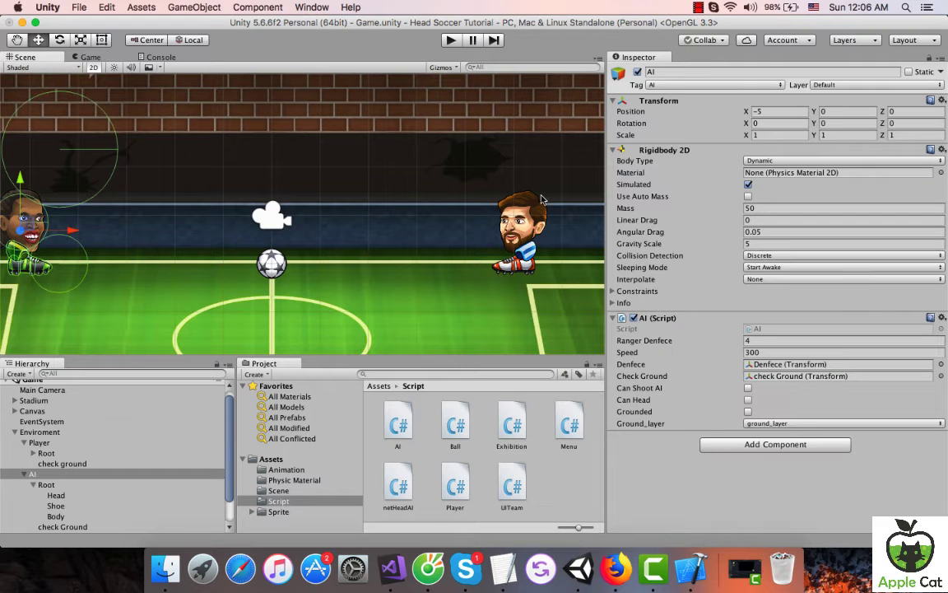
Play a test match, moving the Argentina player left and jumping, to watch the AI's 15 jump.
click(451, 40)
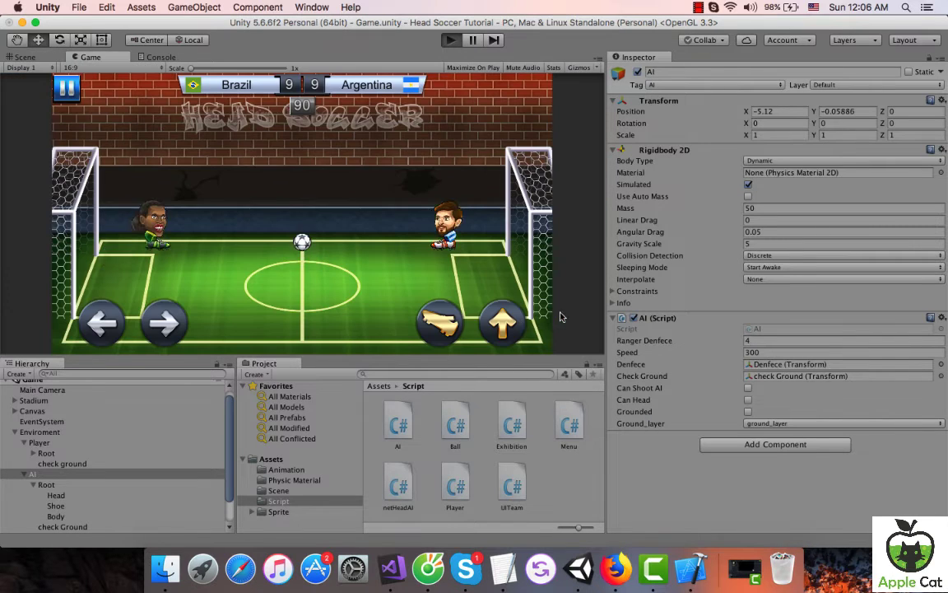
key(Left)
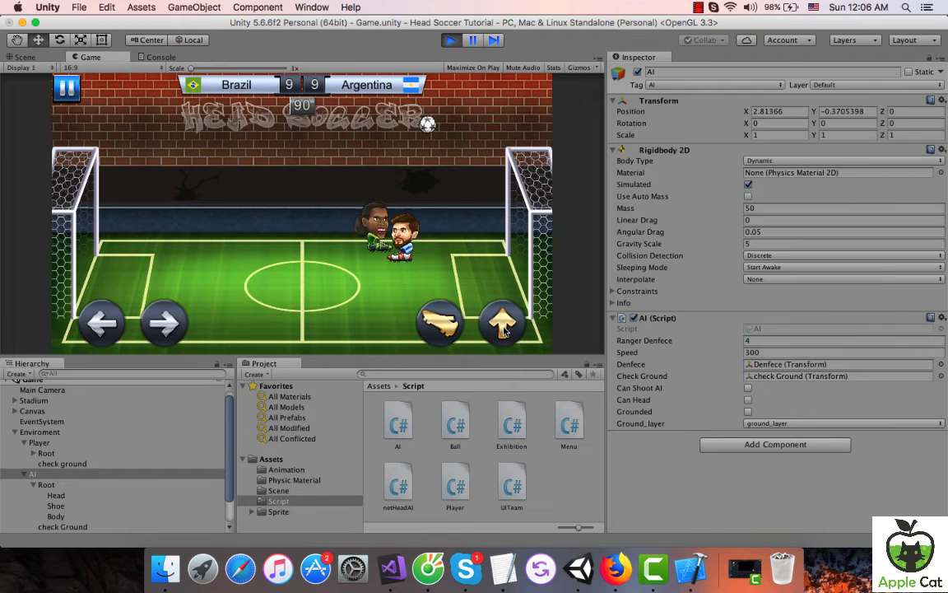
click(507, 330)
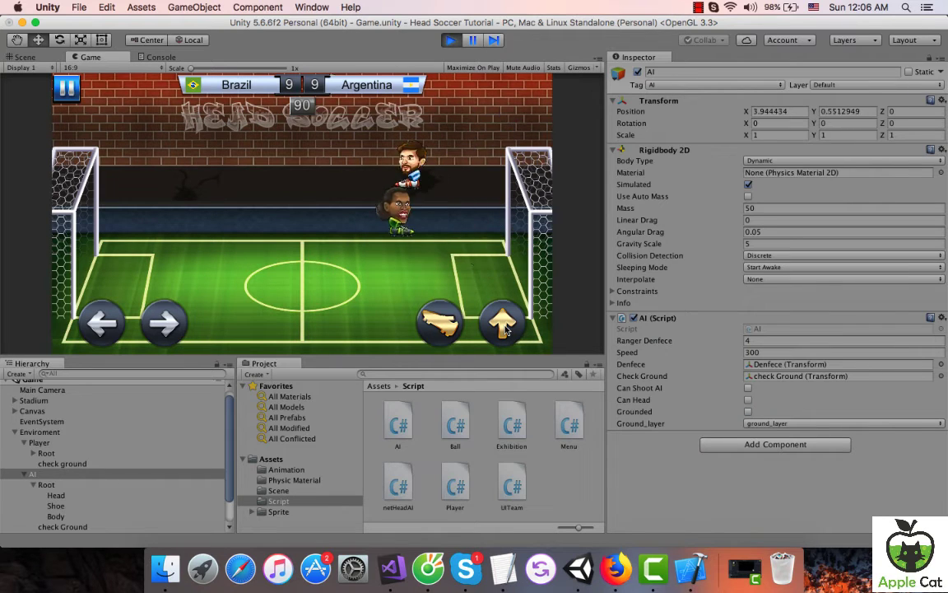
key(super+p)
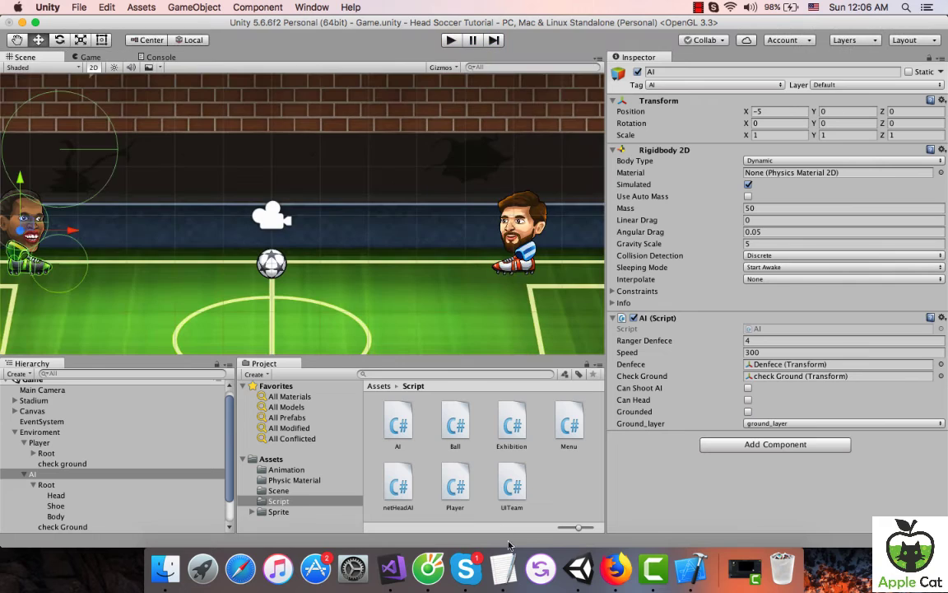
Create a new C# script named netHeadPlayer in the Script folder.
right_click(595, 505)
mouse_move(626, 311)
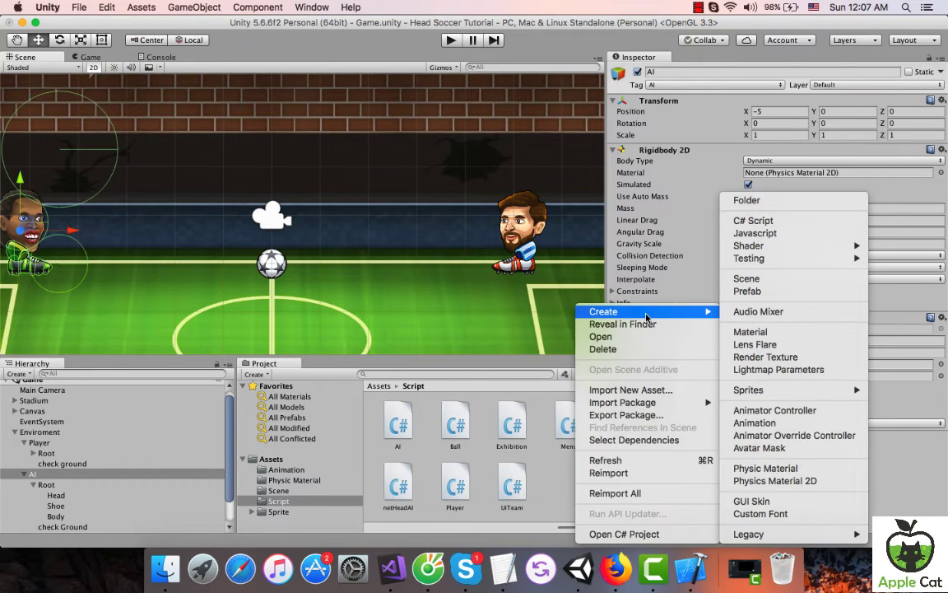
click(769, 220)
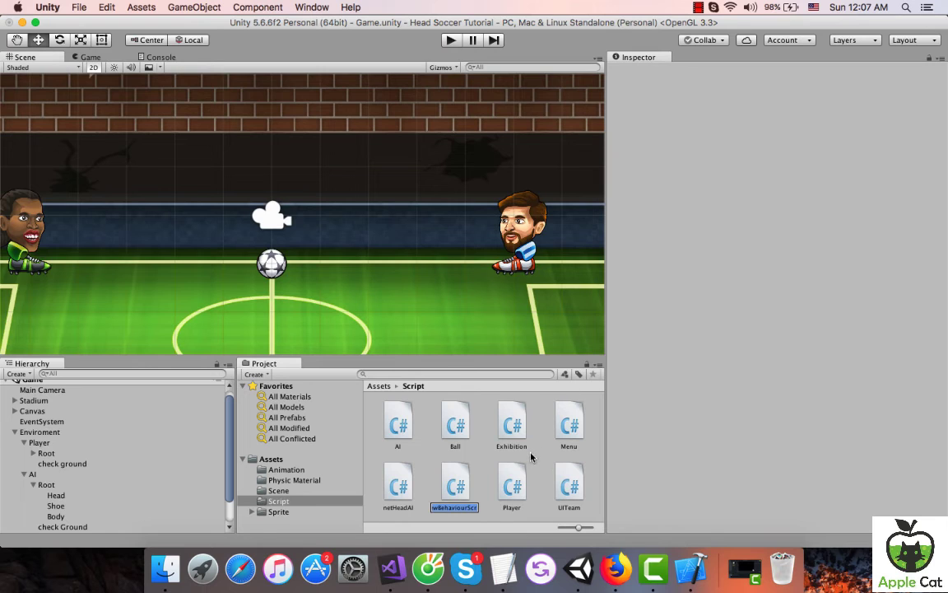
text(netHead)
text(Player)
key(Return)
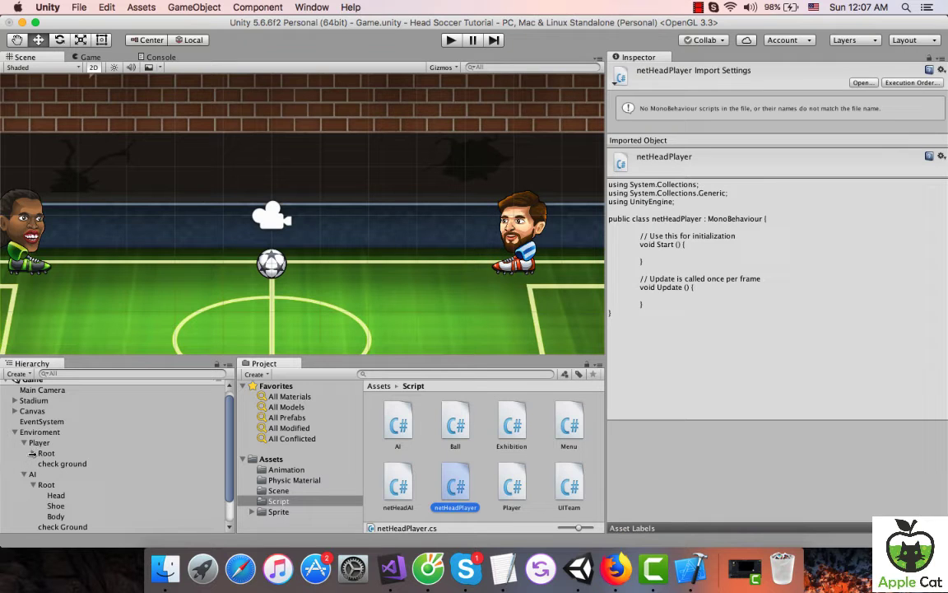
Attach the netHeadPlayer script to the Player's Root/Head object.
click(32, 453)
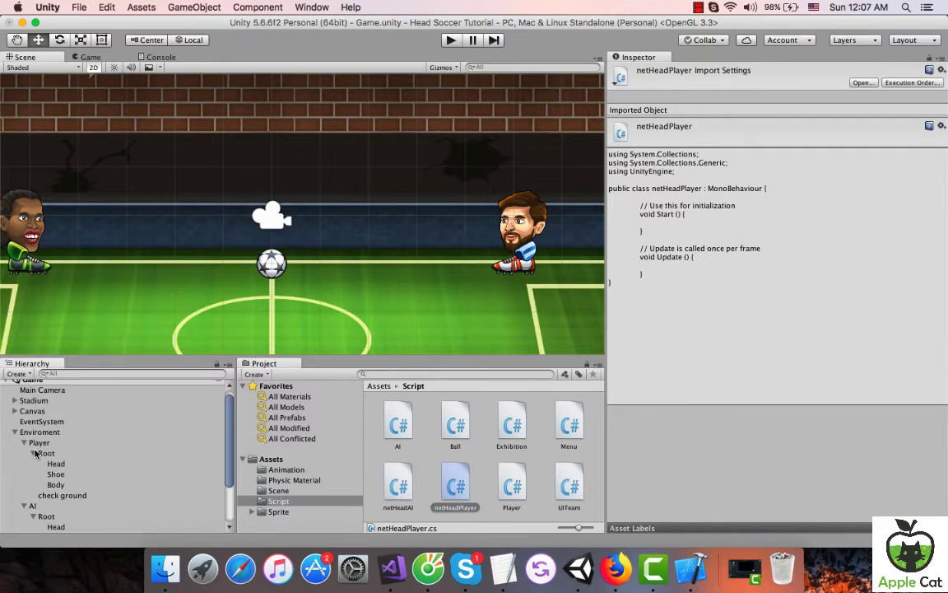
click(56, 464)
drag(459, 492, 786, 411)
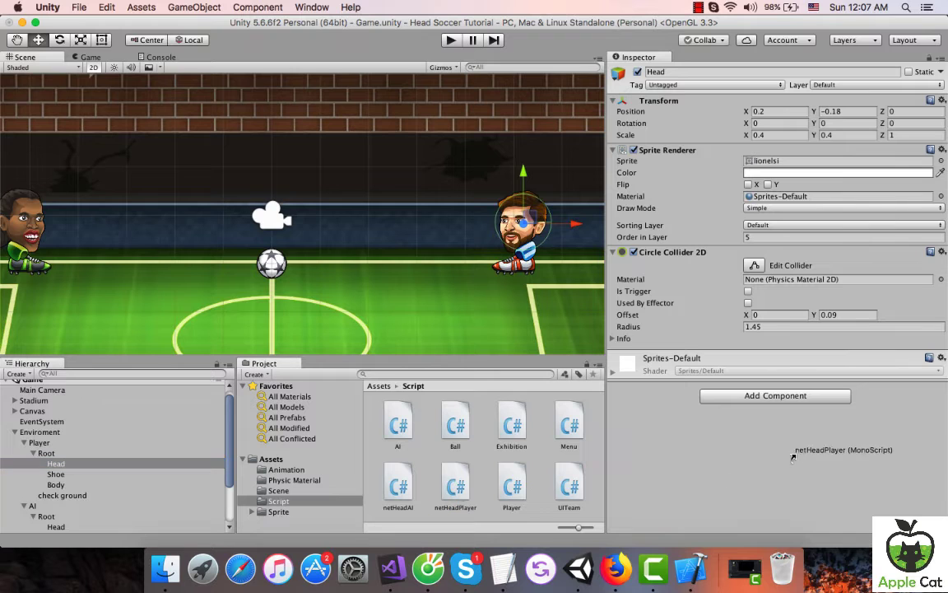
Replace netHeadPlayer's default methods with netHeadAI's _ball field and collision code, then format it.
double_click(784, 364)
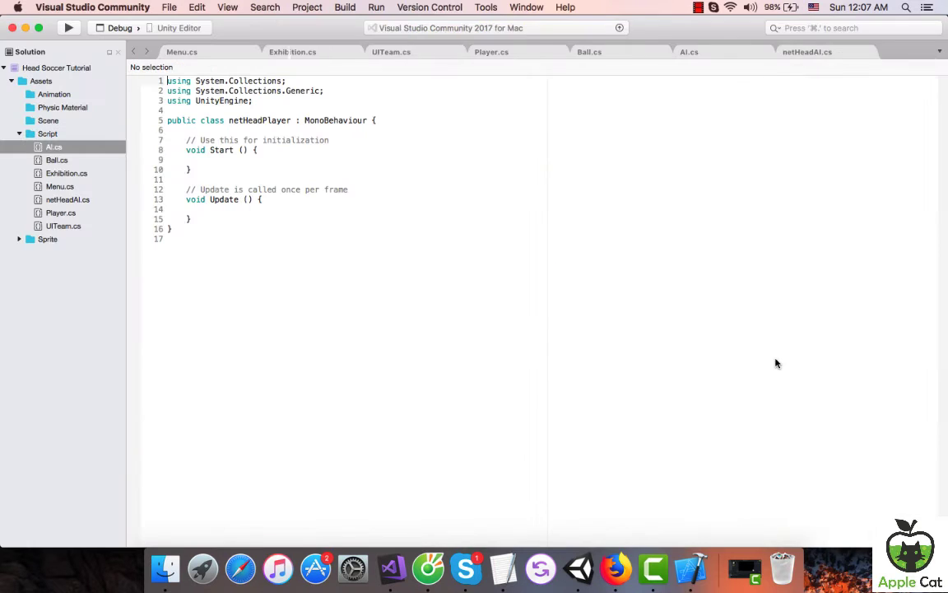
click(774, 53)
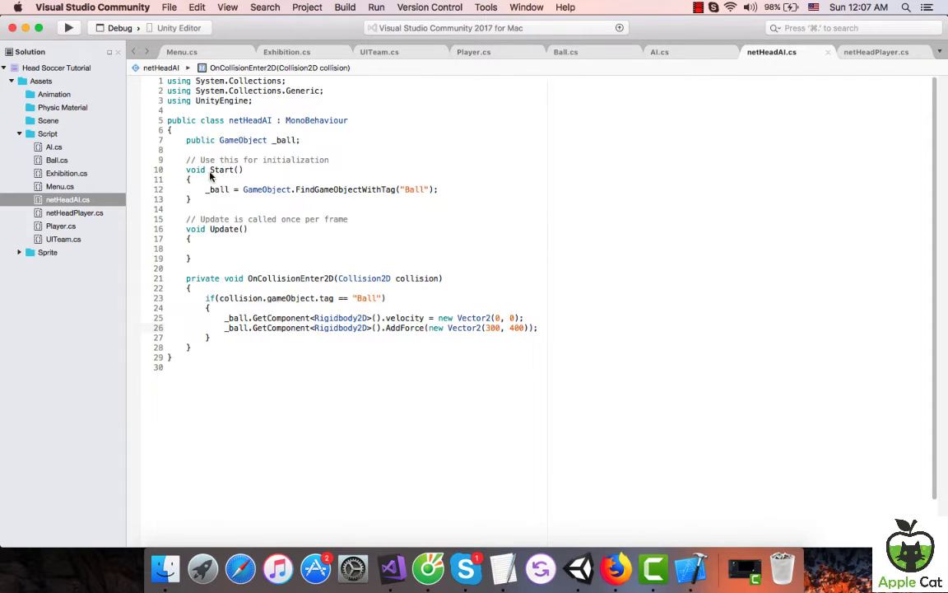
drag(169, 139, 244, 347)
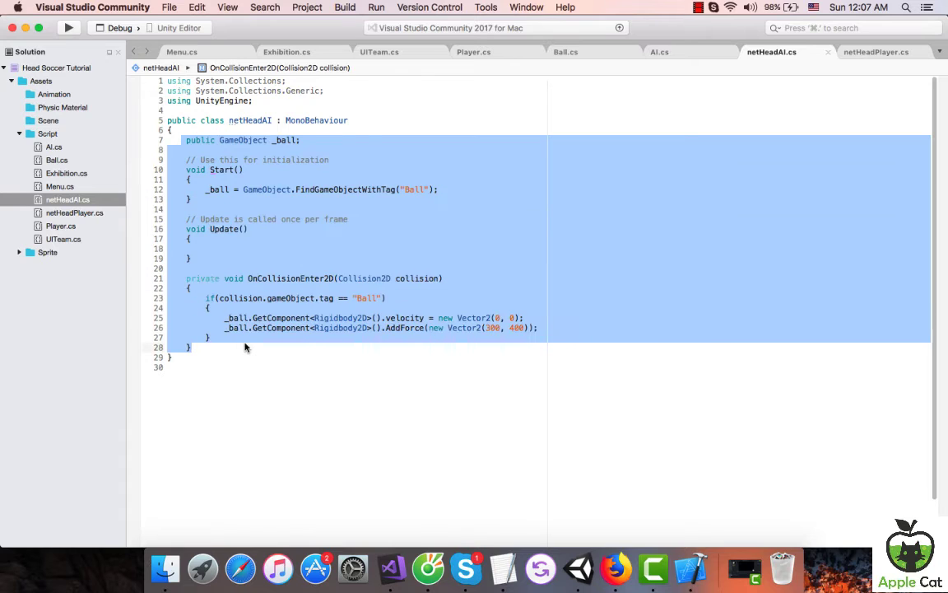
click(862, 54)
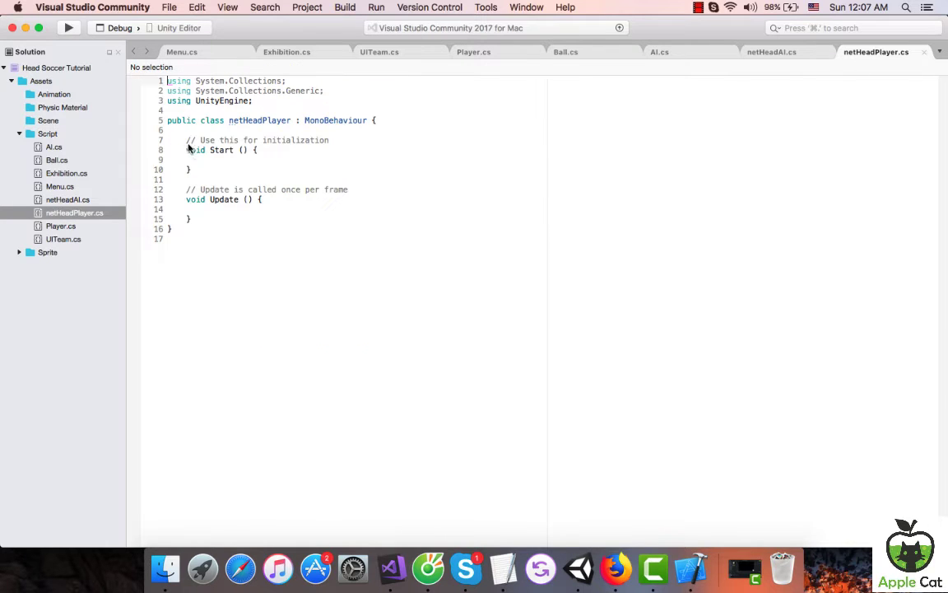
mouse_move(169, 131)
mouse_down()
mouse_move(190, 150)
mouse_move(206, 218)
mouse_up()
click(325, 170)
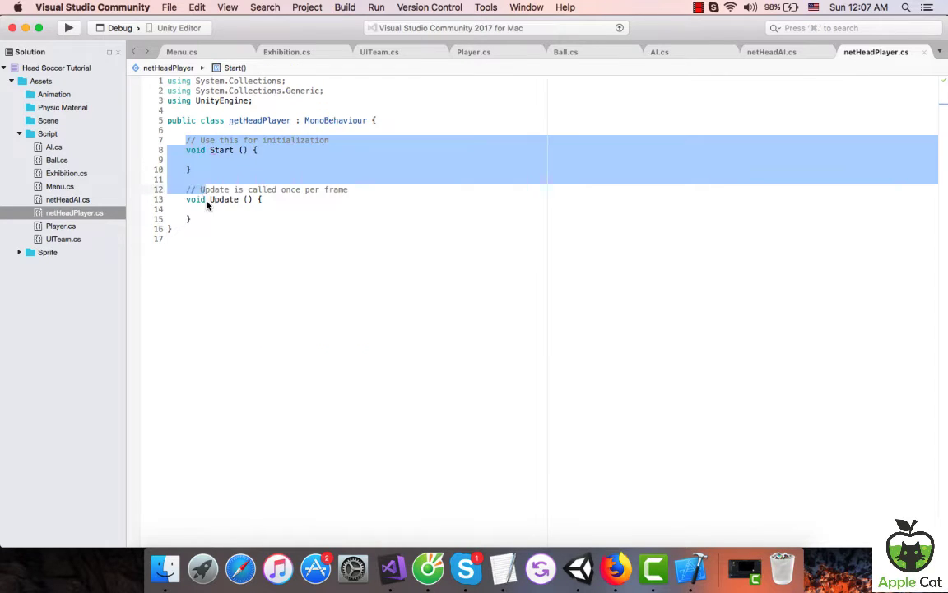
text(public GameObject _ball;  	// Use this for initialization 	void Start() 	{ 		_ball = GameObject.FindGameObjectWithTag("Ball"); 	}  	// Update is called once per frame 	void Update() 	{  	}  	private void OnCollisionEnter2D(Collision2D collision) 	{ 		if (collision.gameObject.tag == "Ball") 		{ 			_ball.GetComponent<Rigidbody2D>().velocity = new Vector2(0, 0); 			_ball.GetComponent<Rigidbody2D>().AddForce(new Vector2(300, 400)); 		} 	})
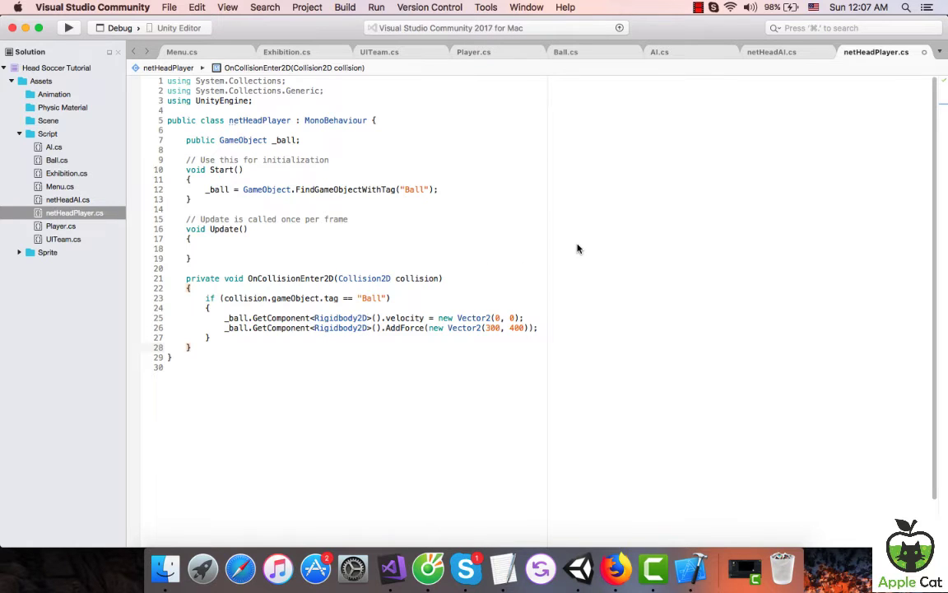
key(super+k)
key(super+s)
key(super+k)
key(super+d)
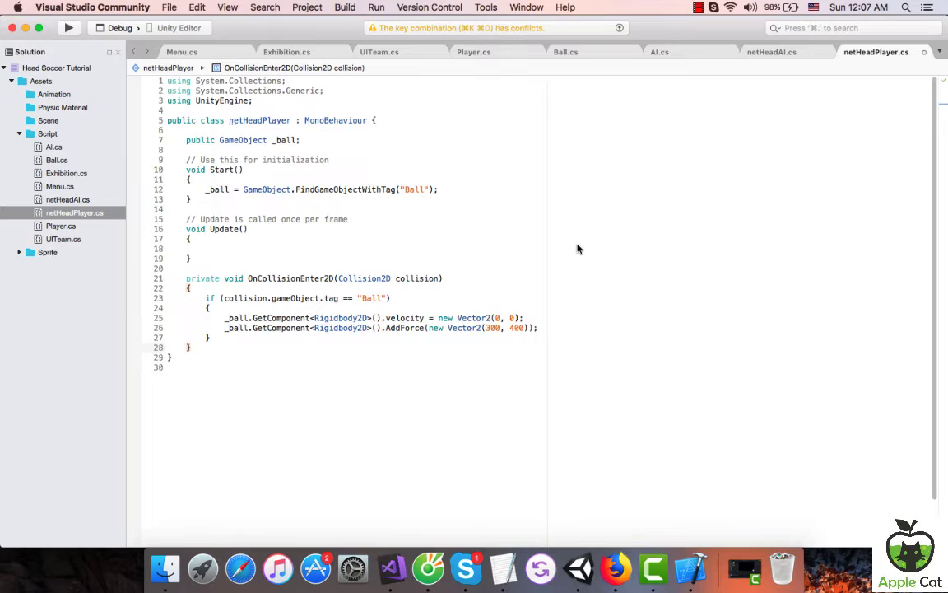
Change netHeadPlayer's bounce force to (-300, 400) and save the script.
click(486, 337)
text(-)
key(super+s)
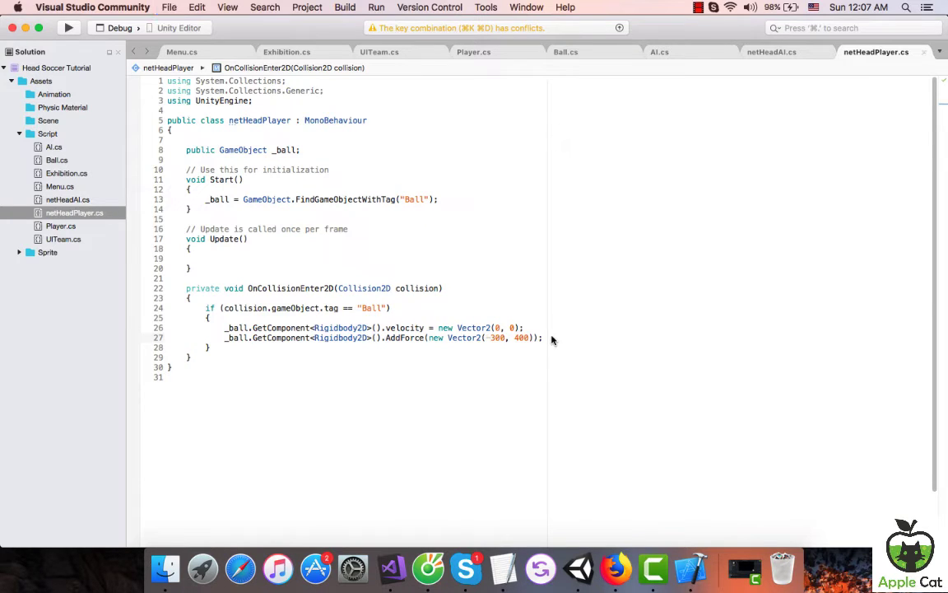
click(580, 570)
click(580, 567)
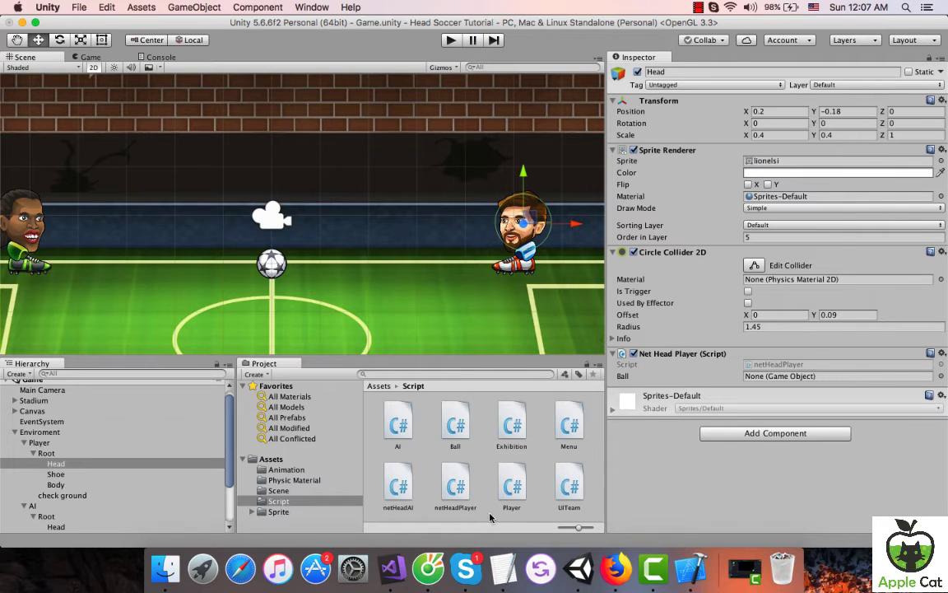
Make the _ball field private in both netHeadPlayer and netHeadAI.
double_click(455, 490)
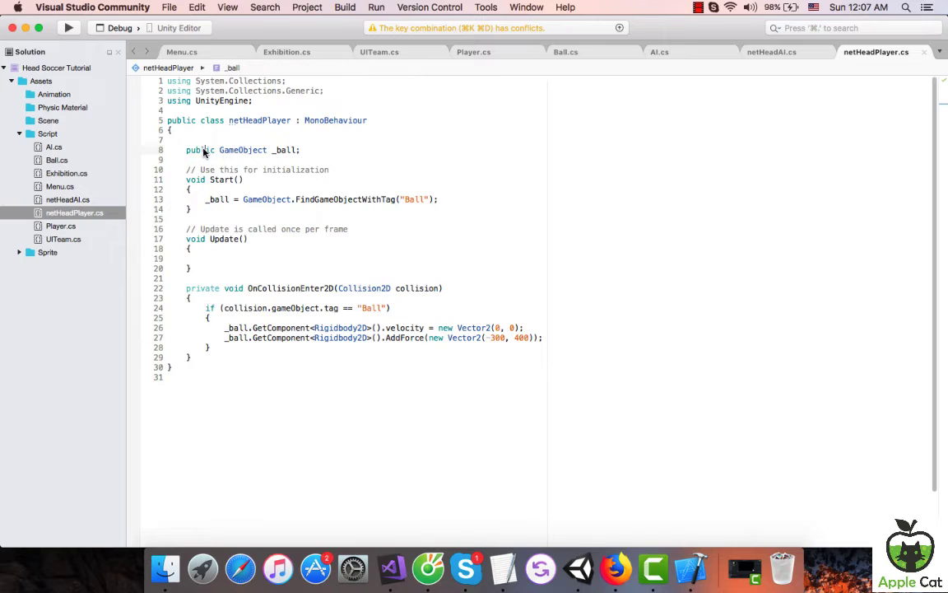
double_click(200, 150)
text(pri)
key(Return)
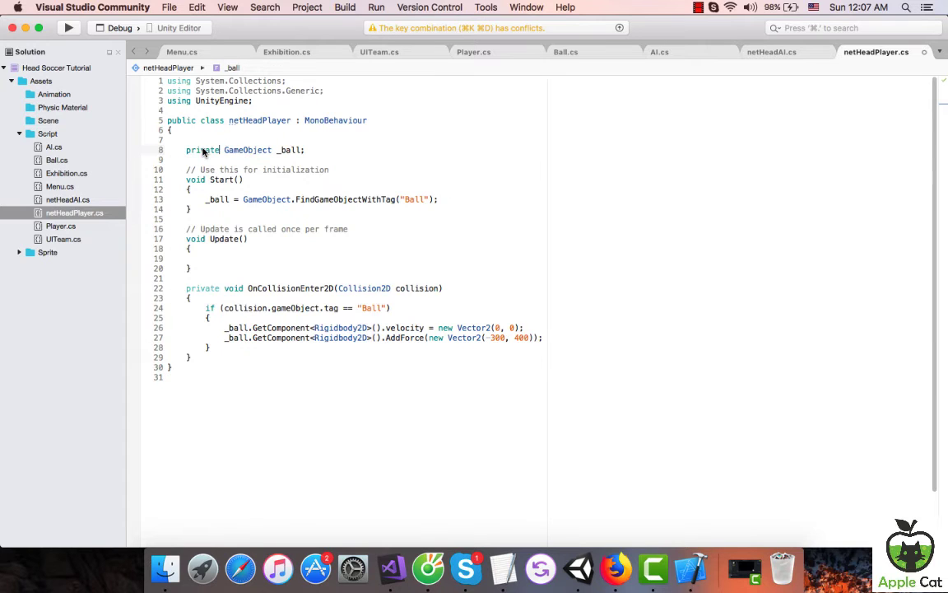
double_click(198, 150)
click(777, 54)
double_click(198, 142)
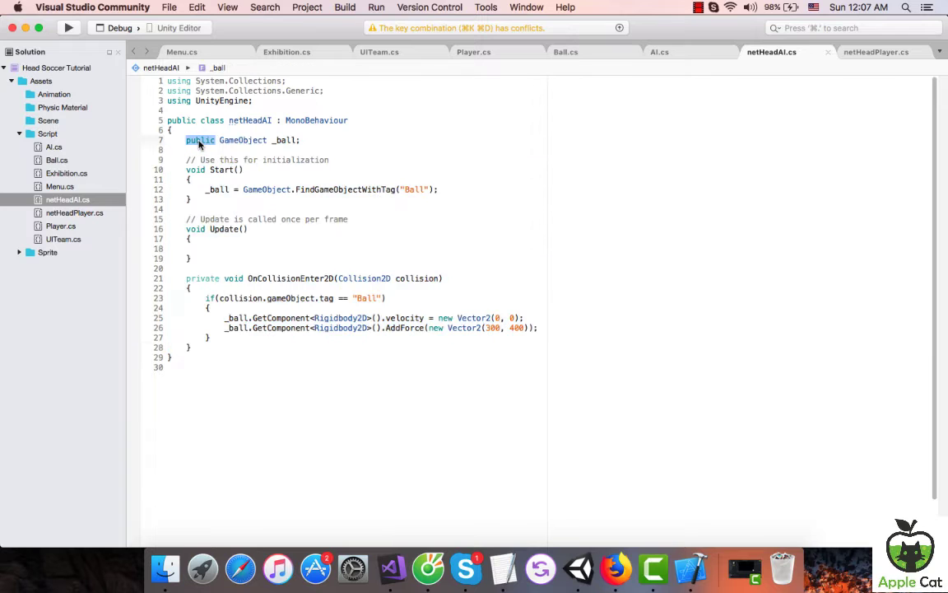
text(private)
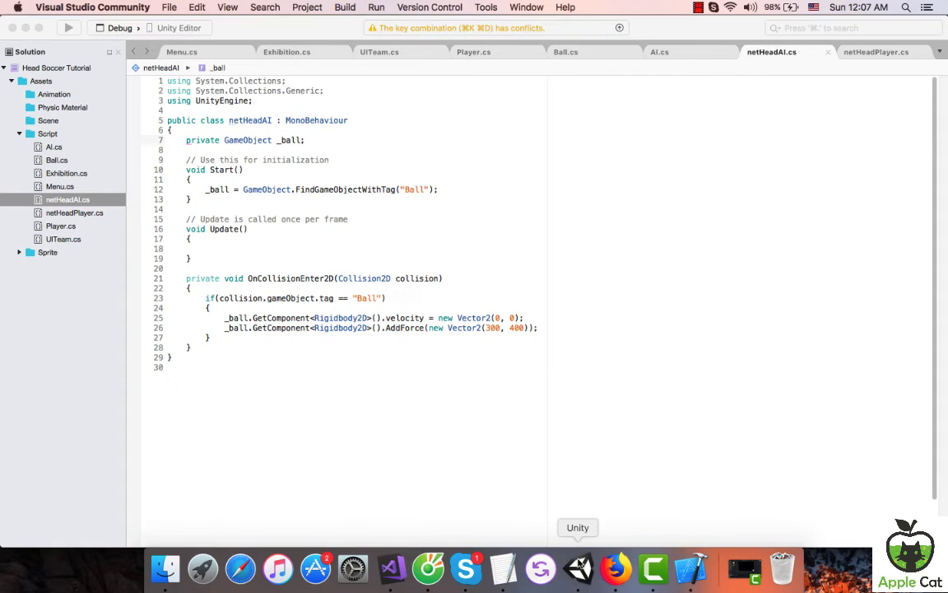
click(580, 568)
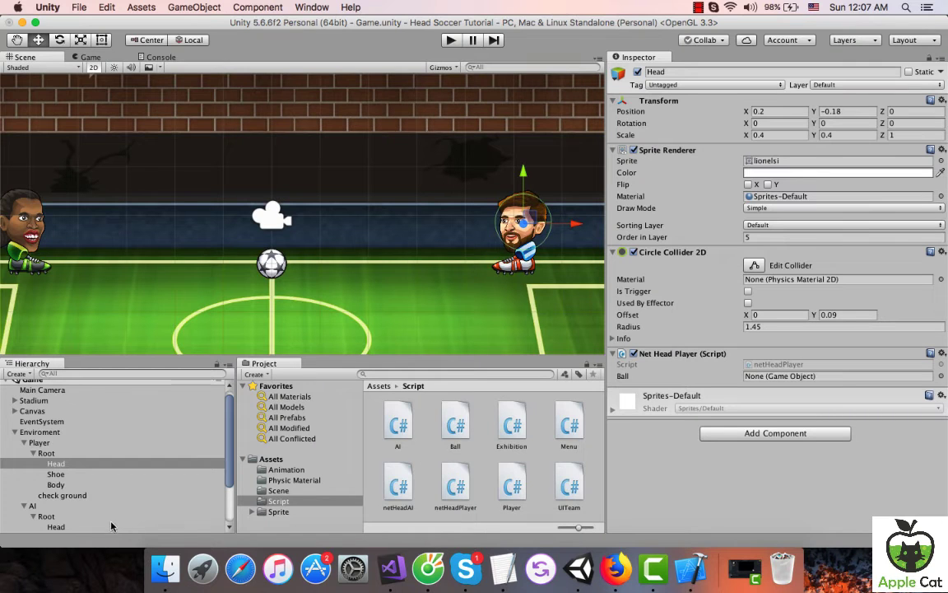
Set the AI's Ranger Denfece to 5 and run a quick test match.
click(50, 505)
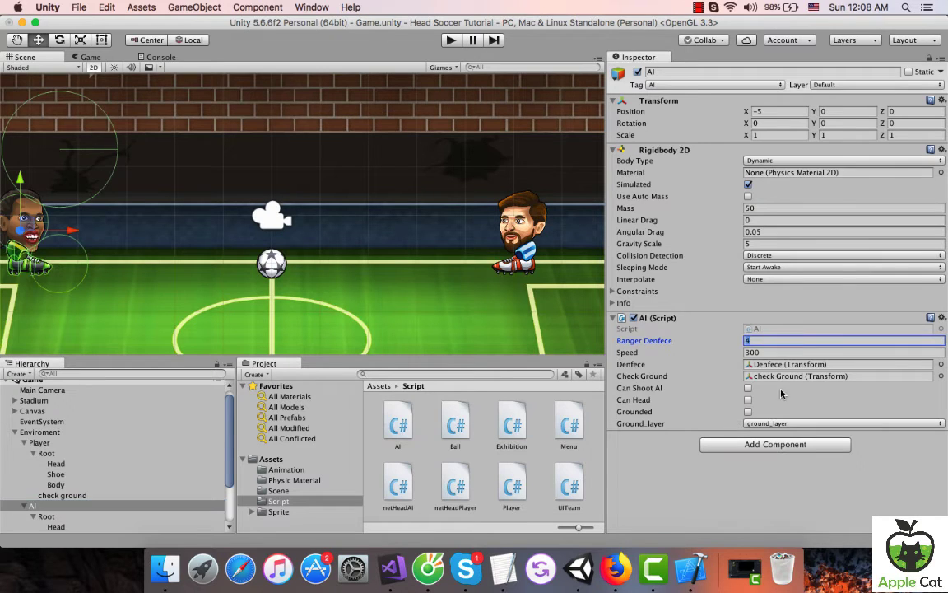
text(5)
click(451, 41)
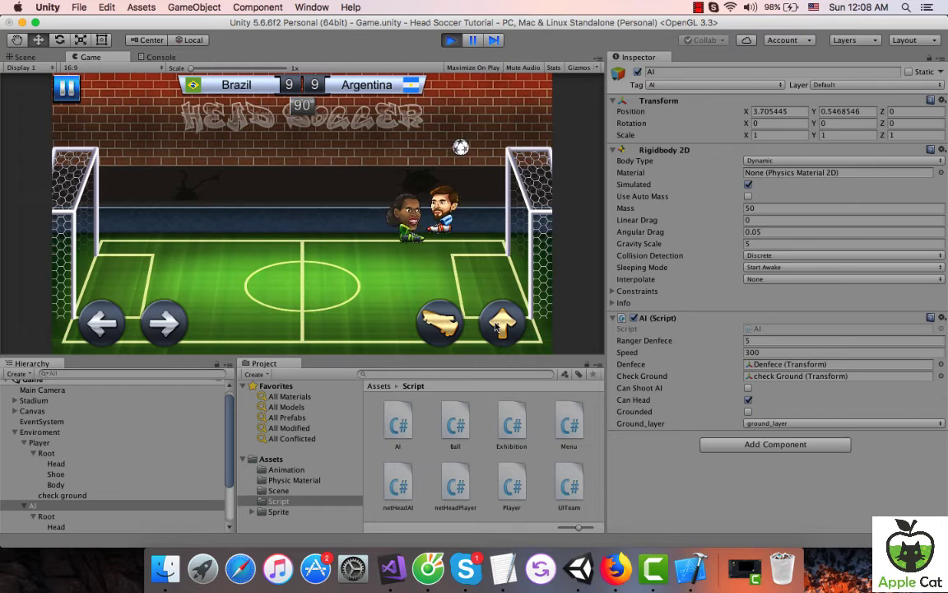
click(450, 39)
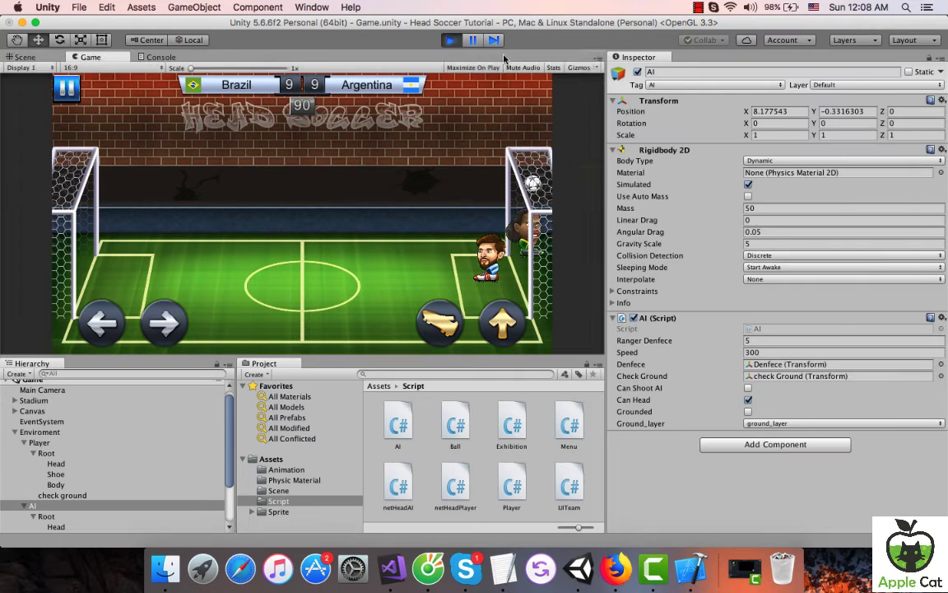
Try Ranger Denfece values 56 and then 7, test-playing each.
click(762, 339)
text(6)
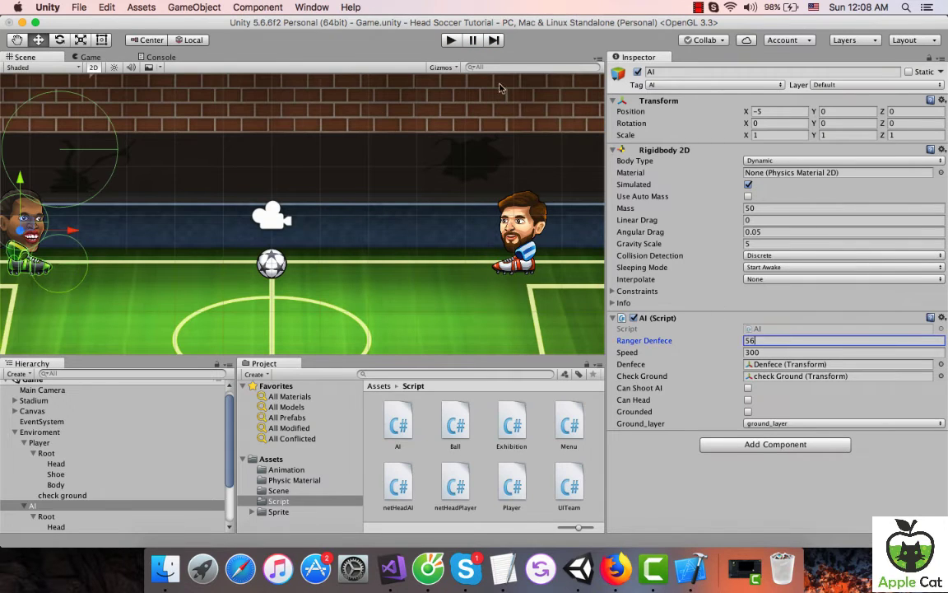
click(452, 40)
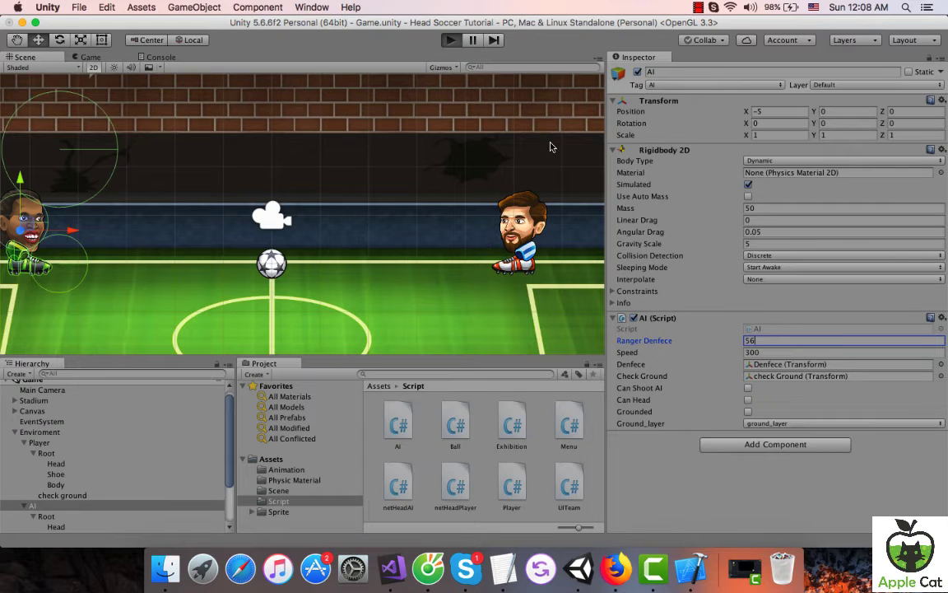
click(452, 43)
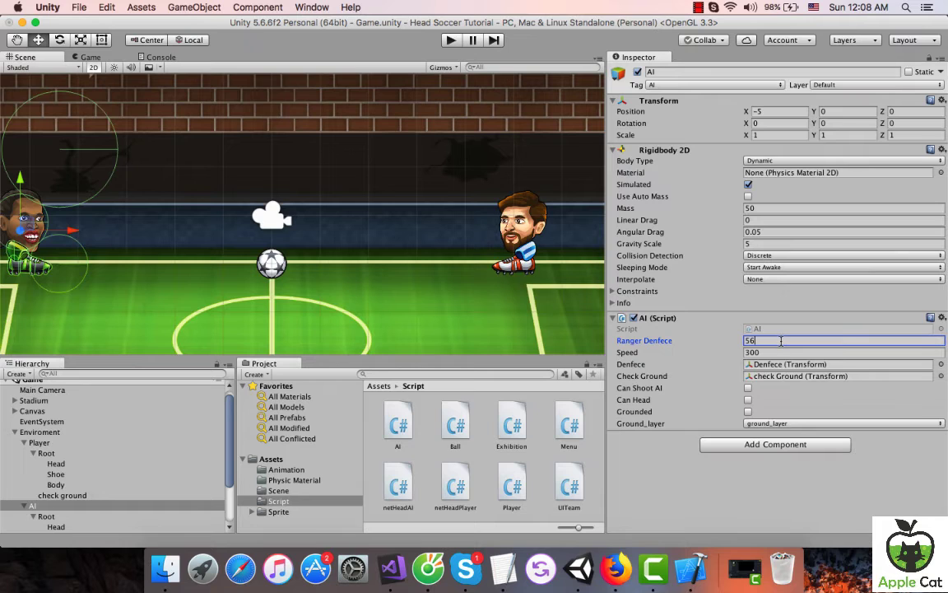
double_click(782, 341)
text(7)
click(452, 39)
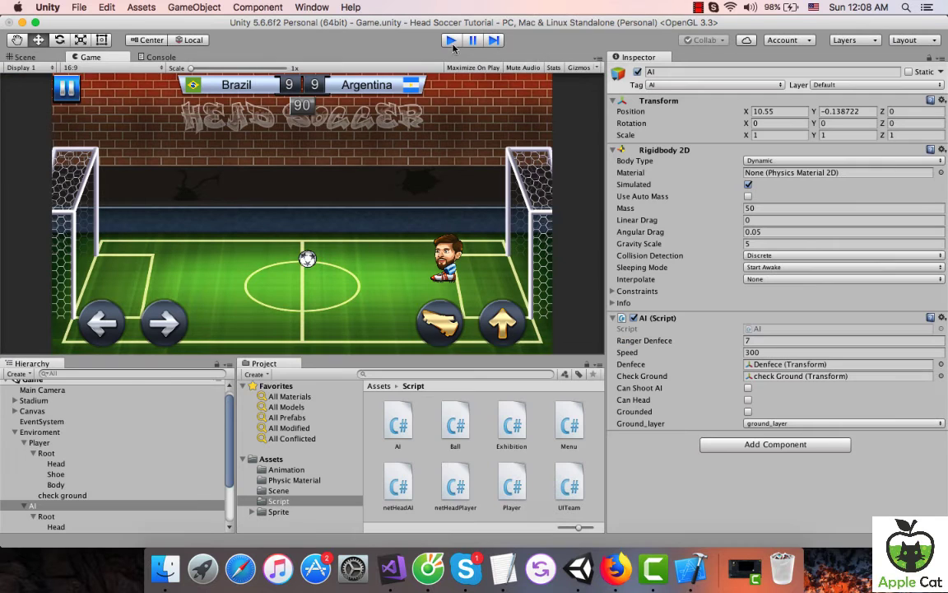
click(452, 43)
Set Ranger Denfece to 75 and play a match moving the Argentina player.
click(755, 340)
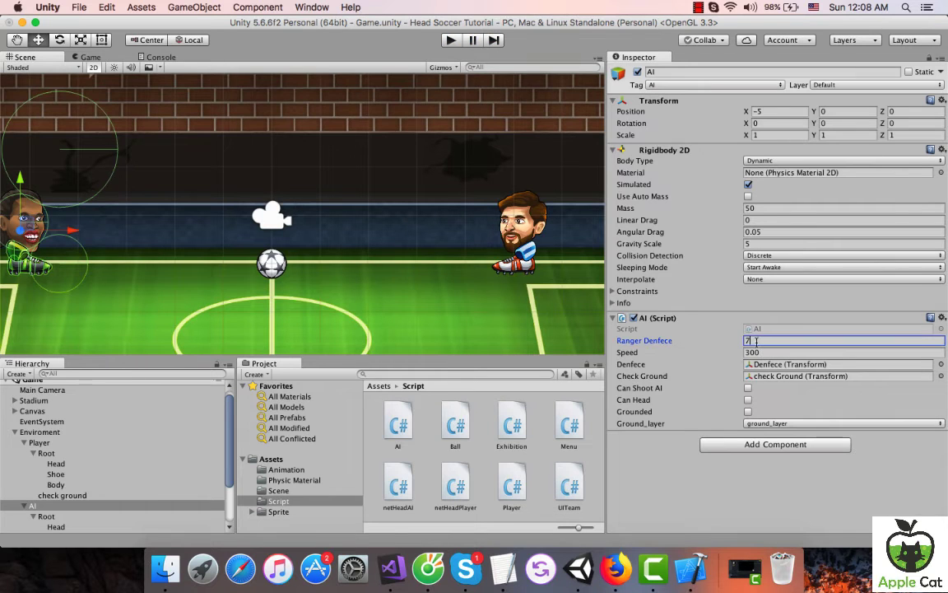
text(75)
key(Return)
key(super+p)
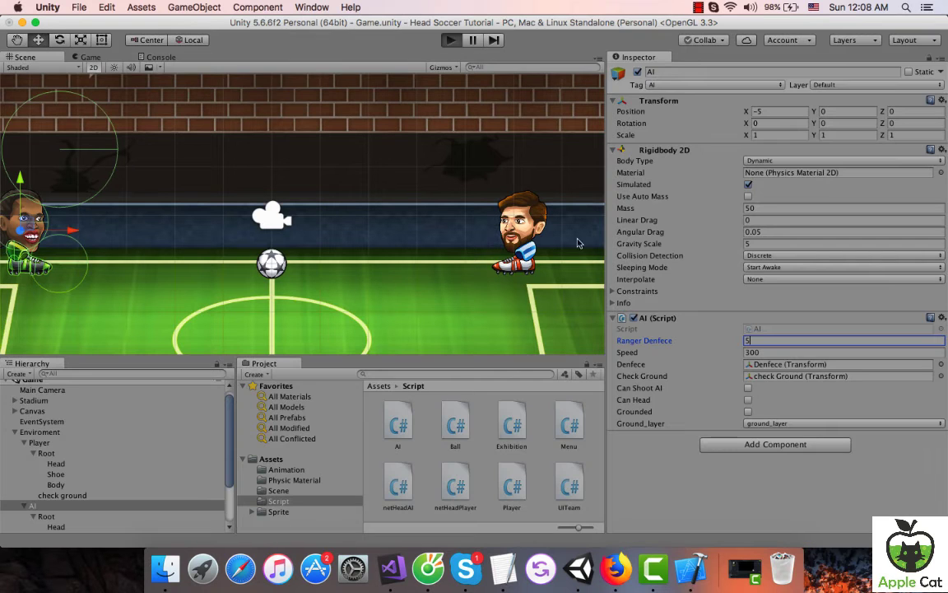
key(super+p)
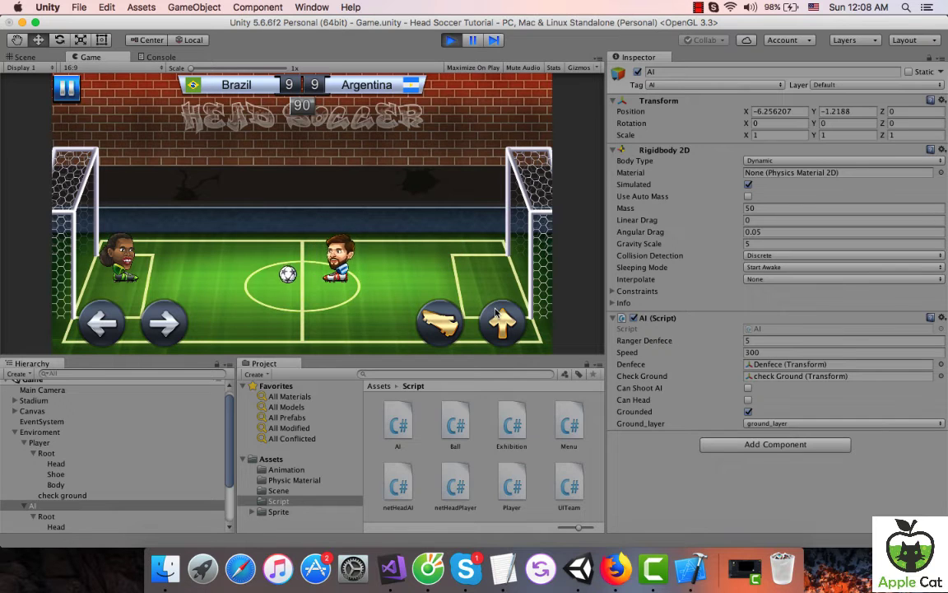
key(Right)
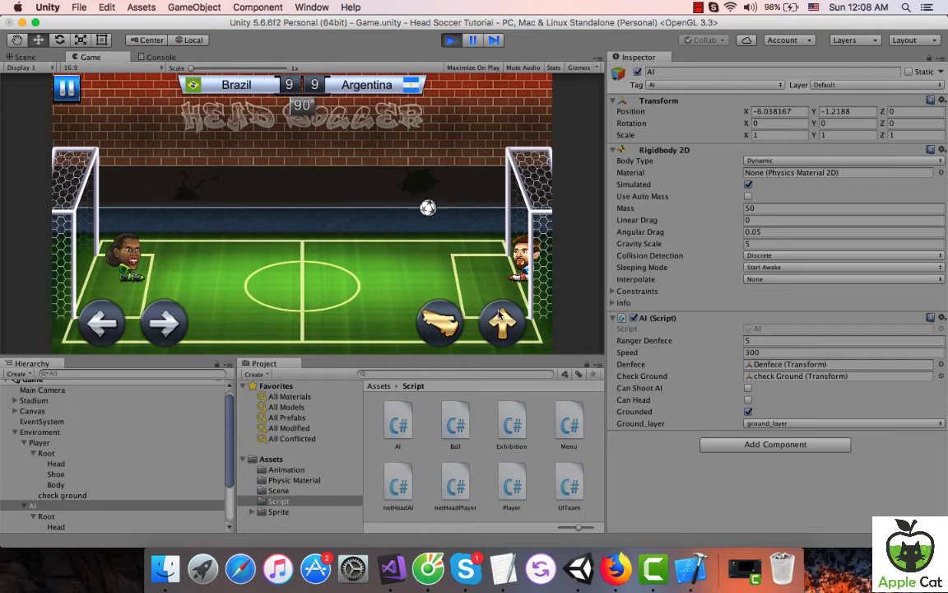
key(Left)
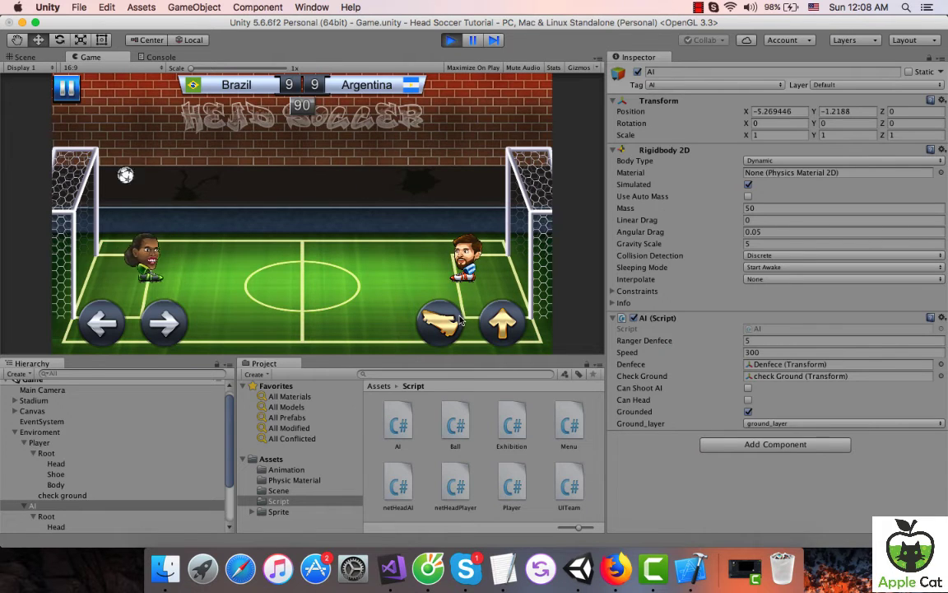
click(449, 40)
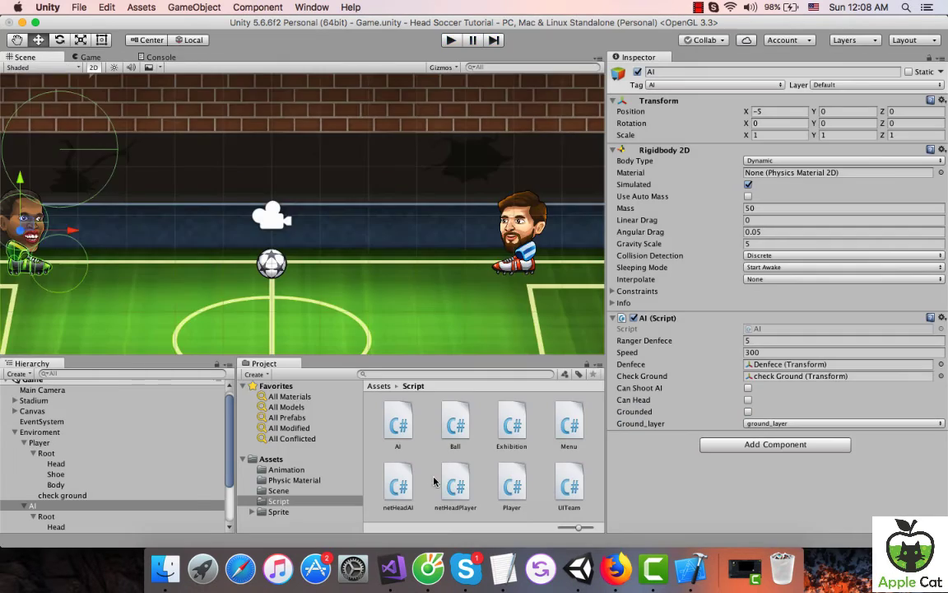
Zoom and pan the scene to show the whole pitch, then go back to Visual Studio.
scroll(334, 212, down, 2)
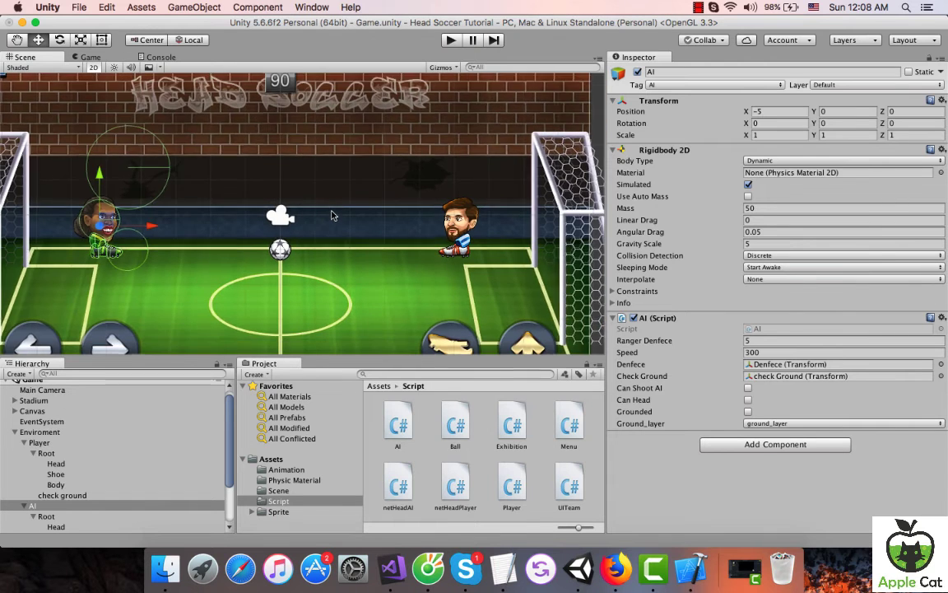
scroll(333, 212, down, 2)
scroll(334, 211, down, 2)
scroll(341, 220, down, 2)
drag(341, 220, 397, 219)
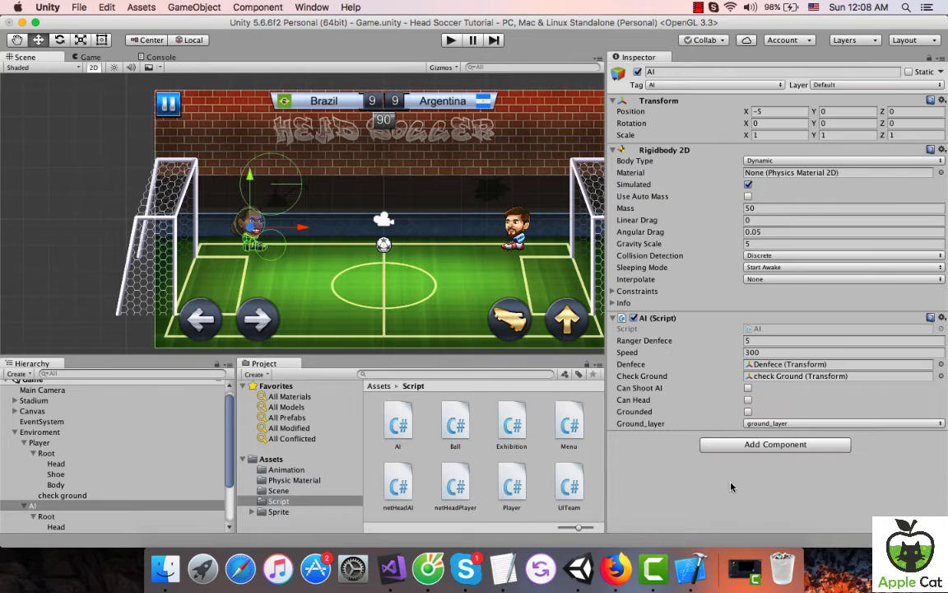
key(super+Tab)
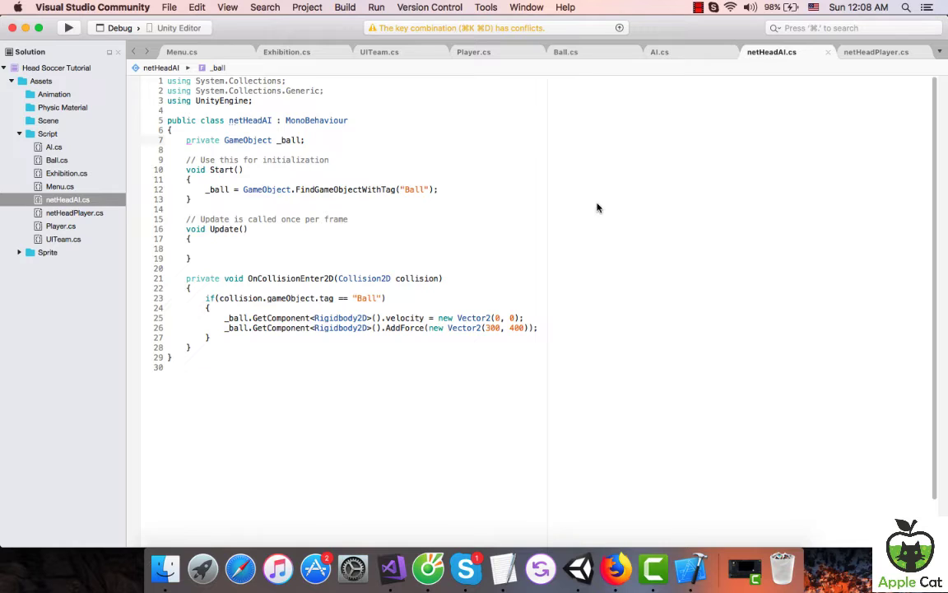
Open AI.cs and locate Move's condition comparing the ball's and AI's x positions.
click(698, 7)
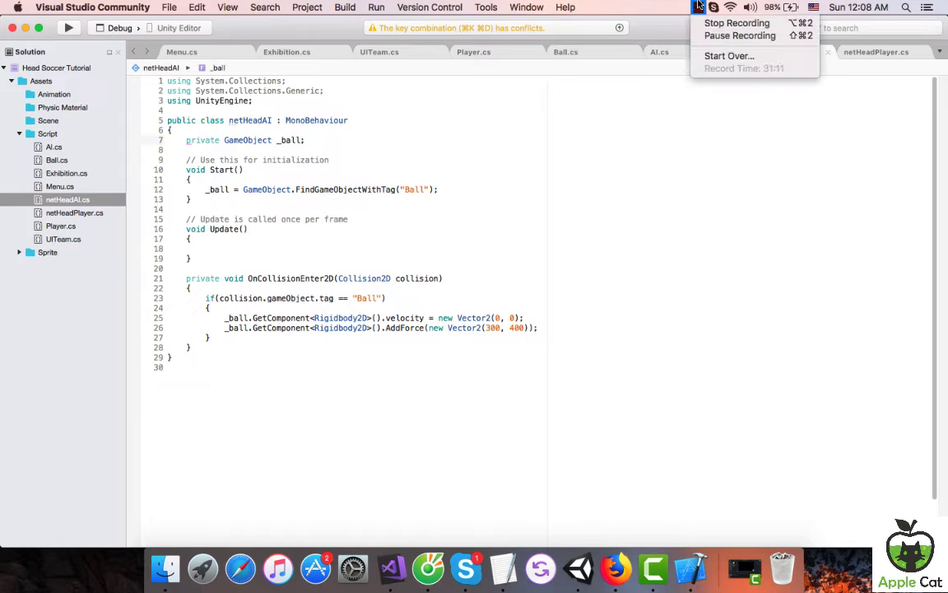
click(721, 37)
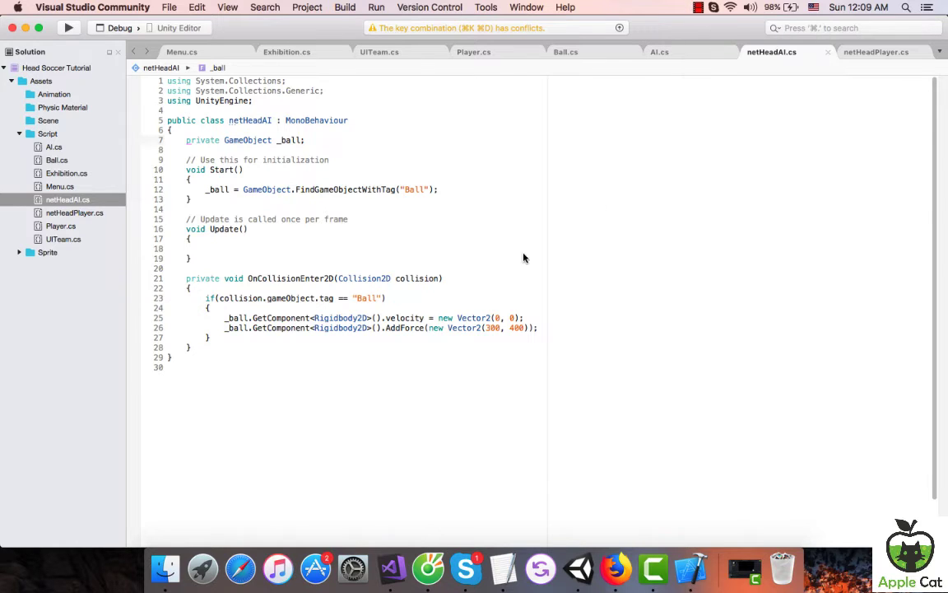
click(671, 52)
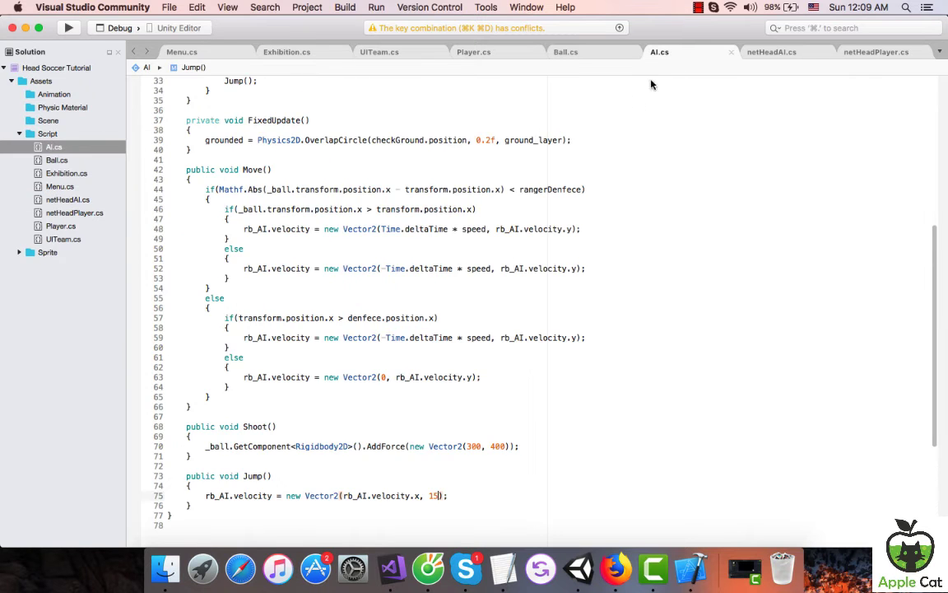
scroll(461, 461, down, 5)
scroll(461, 458, up, 4)
scroll(478, 327, up, 3)
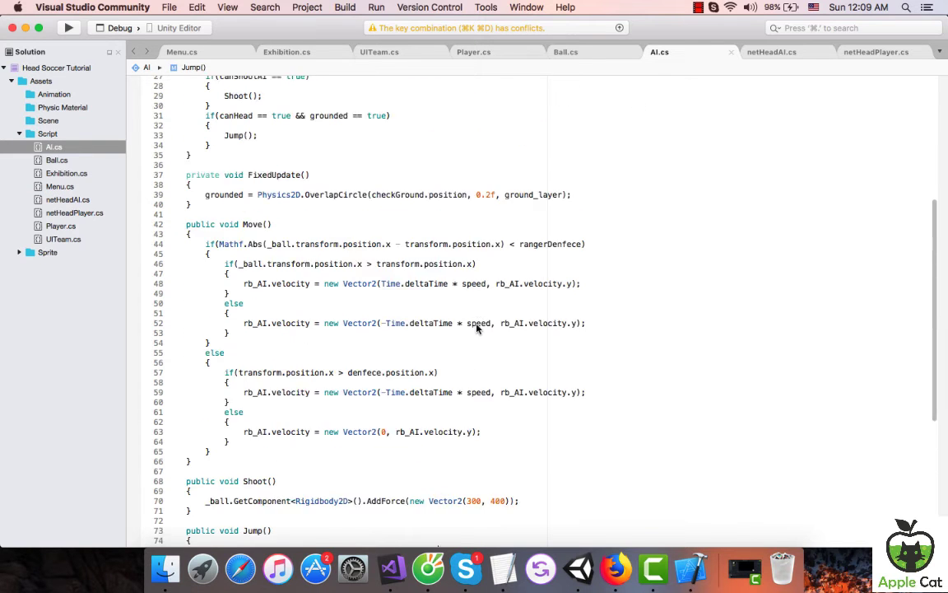
scroll(476, 328, up, 3)
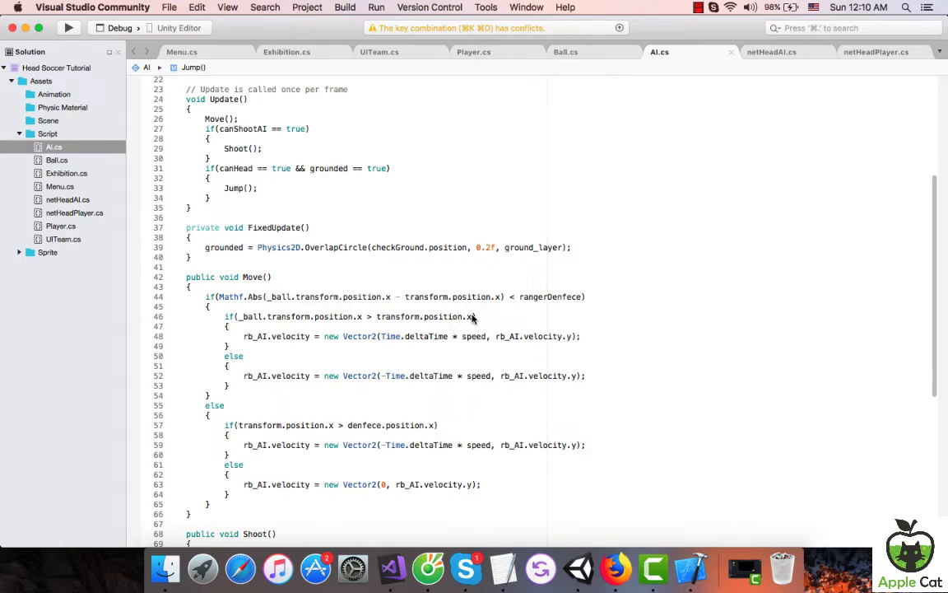
click(473, 316)
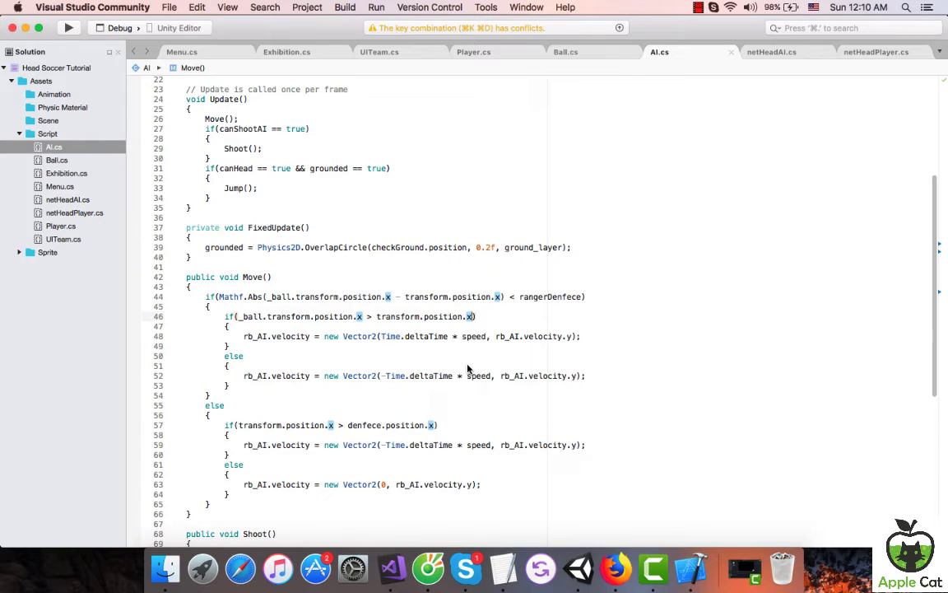
scroll(467, 366, up, 5)
scroll(466, 366, down, 5)
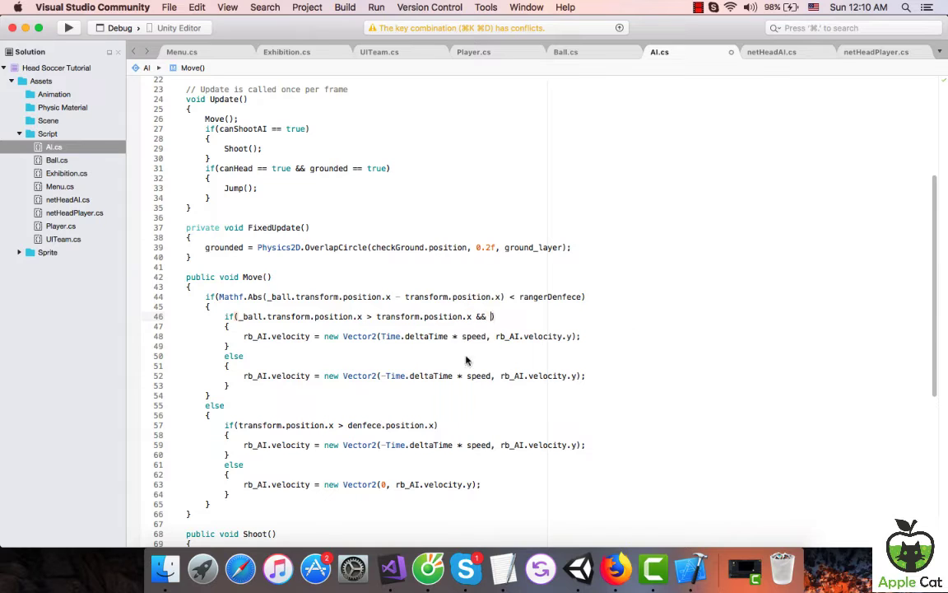
Add '&& _ball.transform.position.y > -1f' to Move's advance condition.
drag(238, 317, 362, 317)
key(super+c)
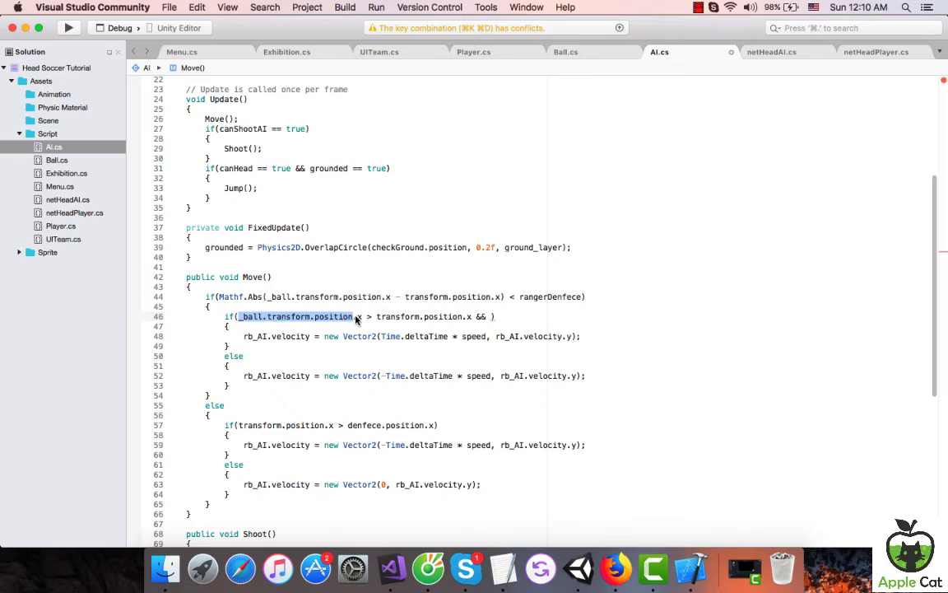
click(492, 317)
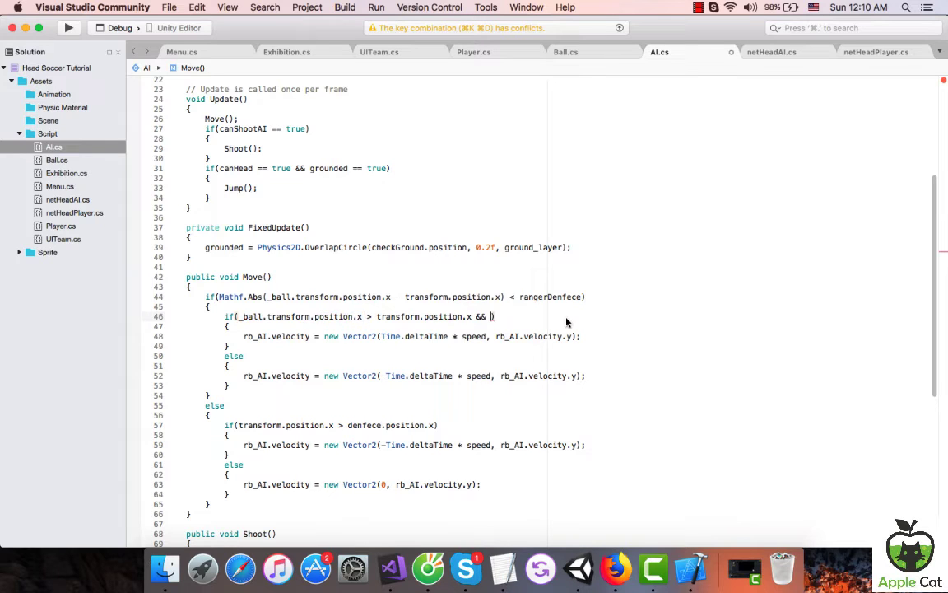
key(super+v)
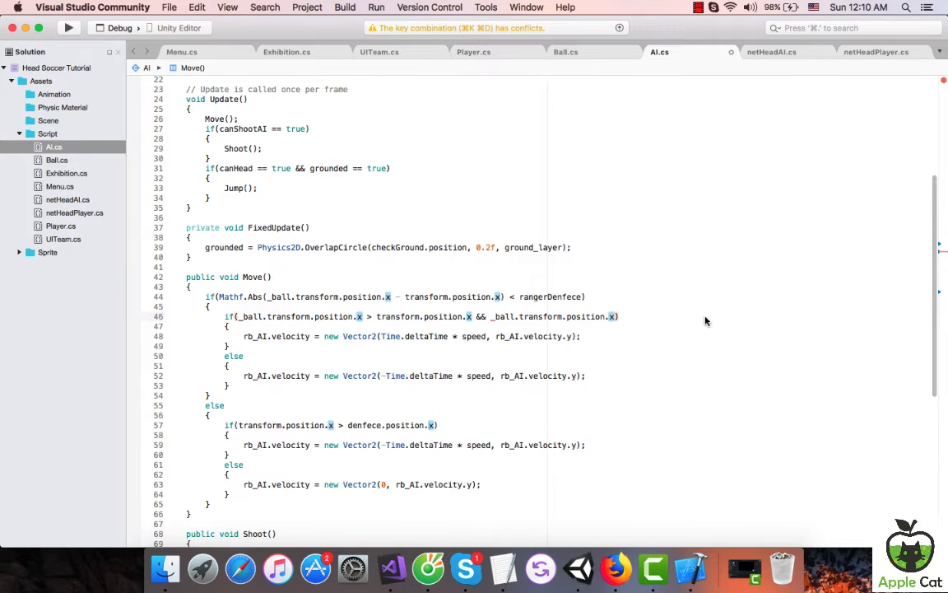
key(BackSpace)
text(y )
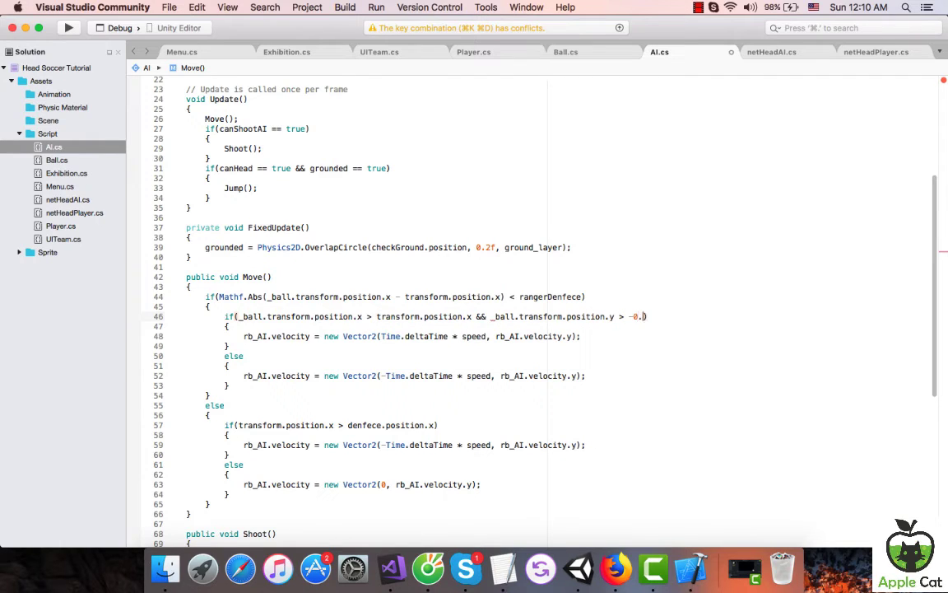
text(f)
drag(652, 317, 634, 319)
text(1f)
scroll(563, 506, down, 5)
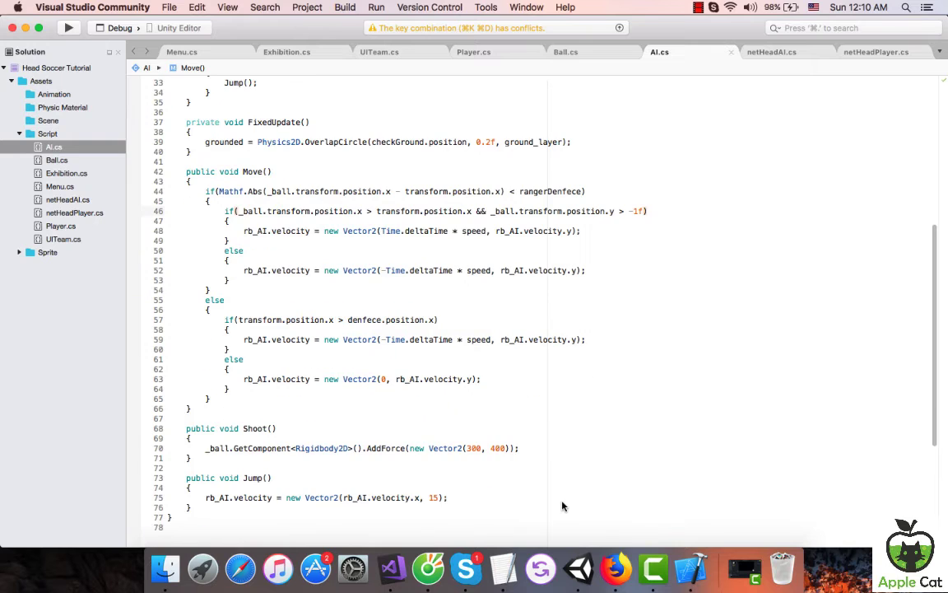
click(578, 568)
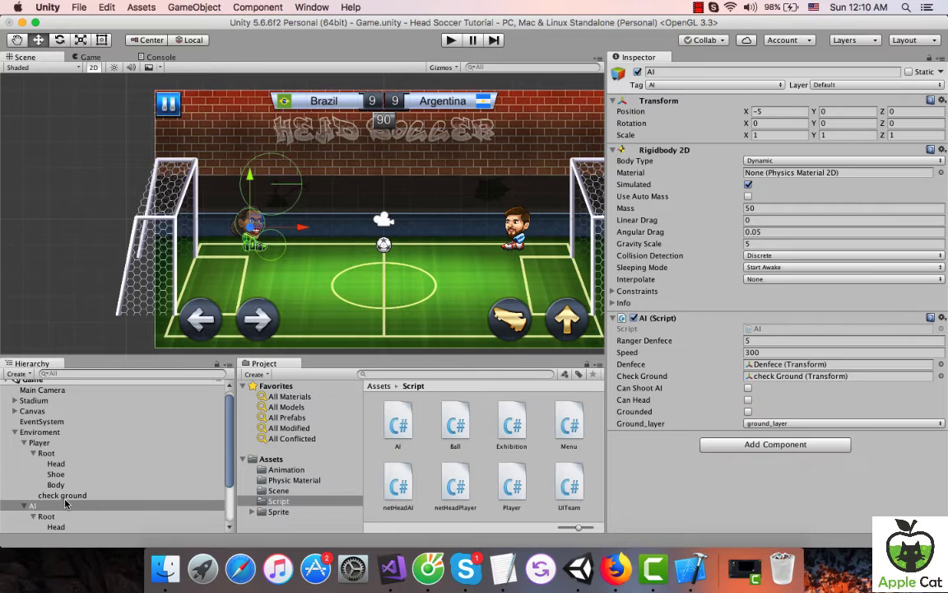
Select the Ball and play-test the match with the new ball-height condition.
scroll(66, 503, down, 3)
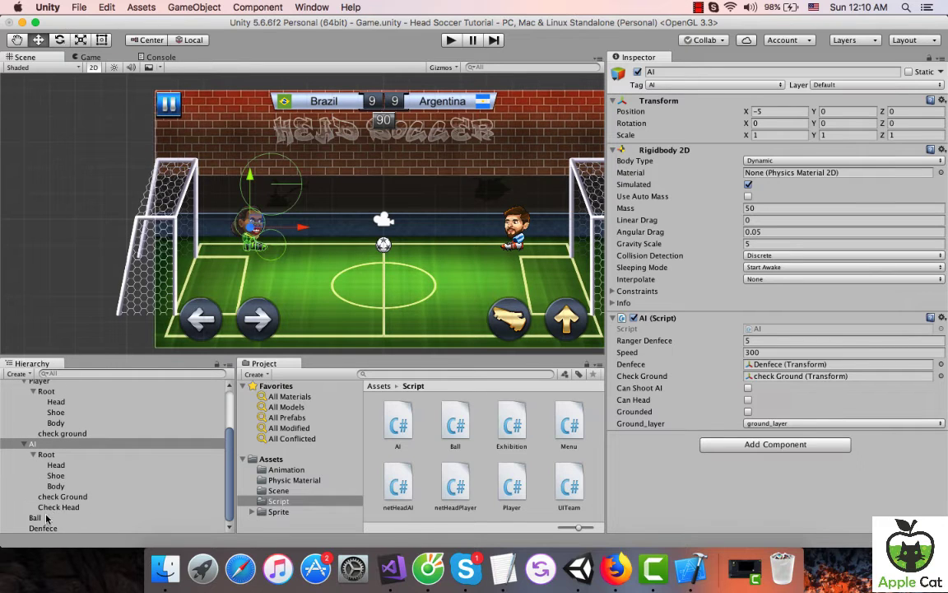
click(36, 518)
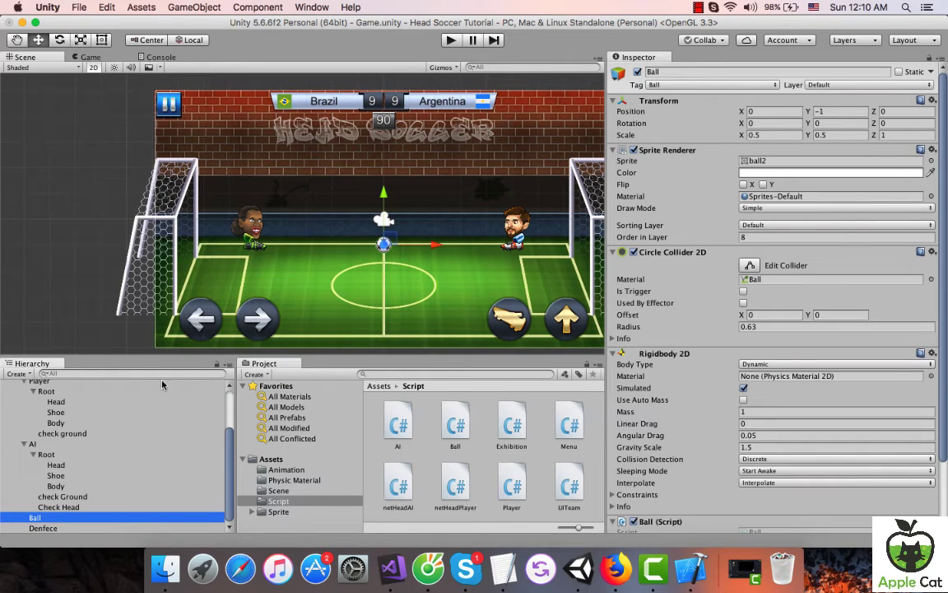
click(447, 41)
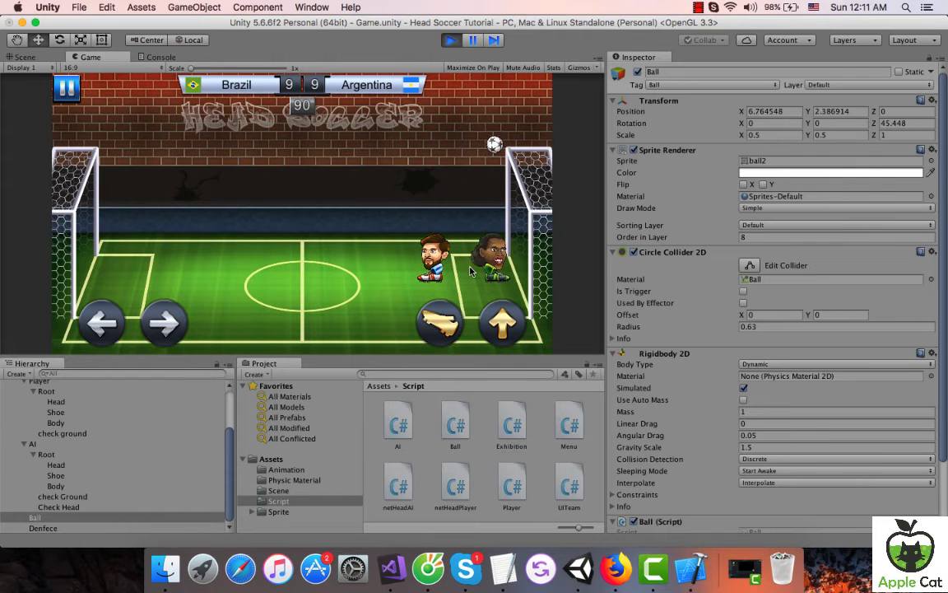
click(450, 40)
click(394, 570)
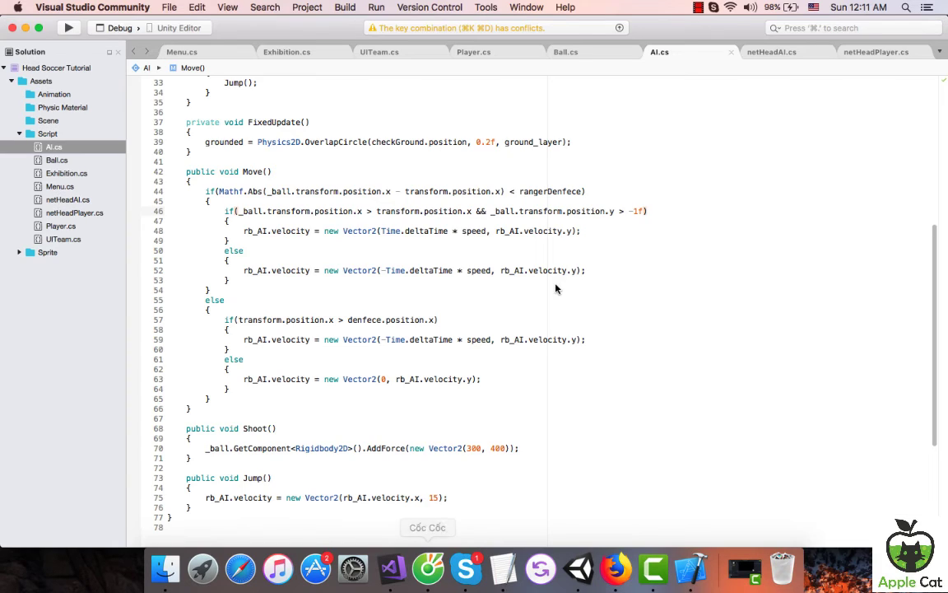
Change the ball-height check in AI.cs to '< -0.5f' and save.
double_click(636, 211)
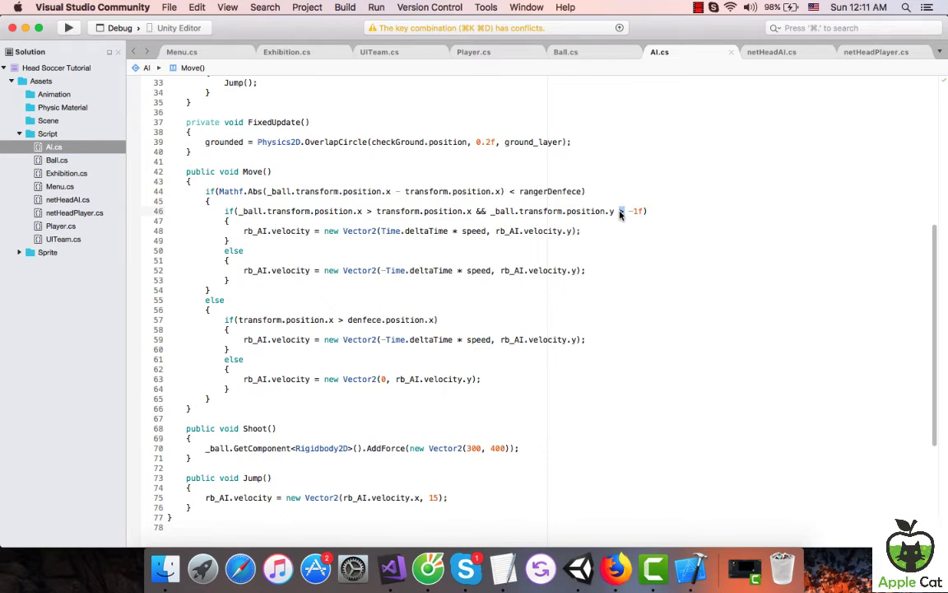
text(< -)
text(0.5)
key(super+s)
click(579, 568)
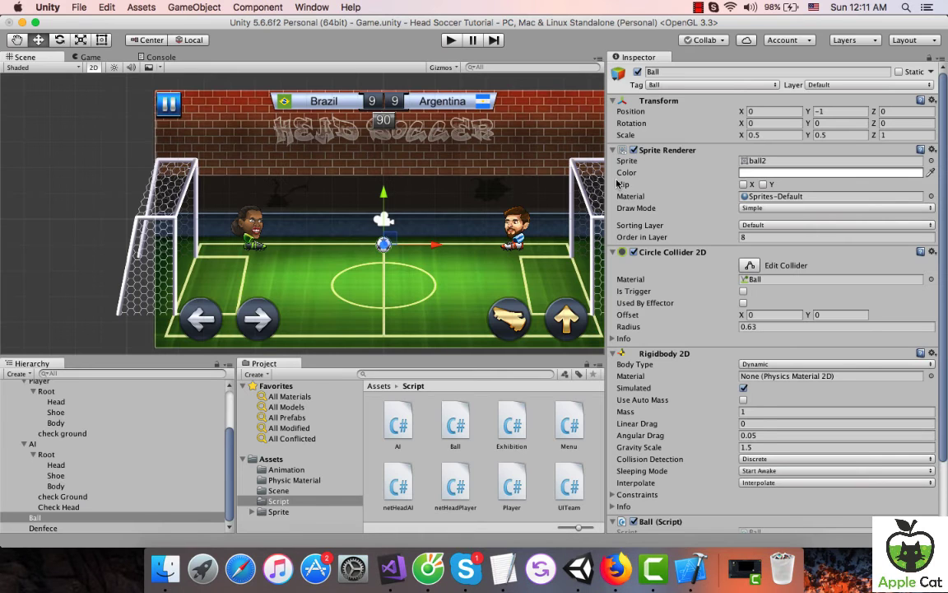
Run and stop a test match to watch the AI under the below -0.5f rule.
click(452, 42)
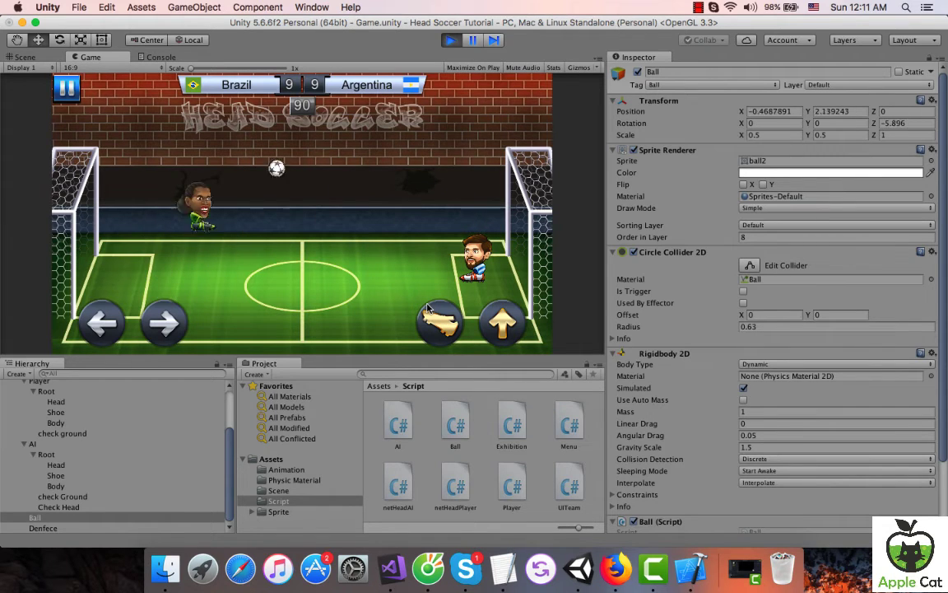
click(454, 40)
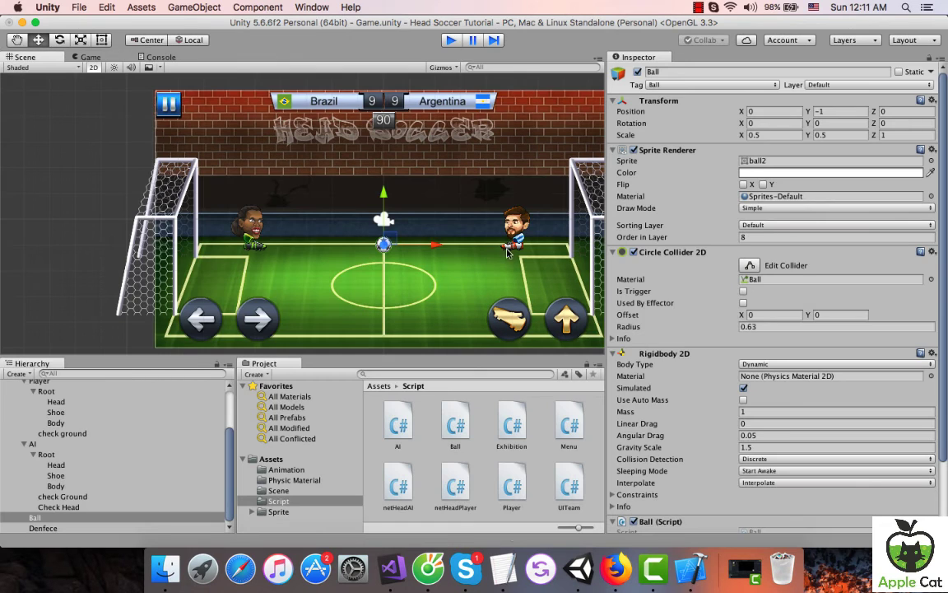
click(391, 568)
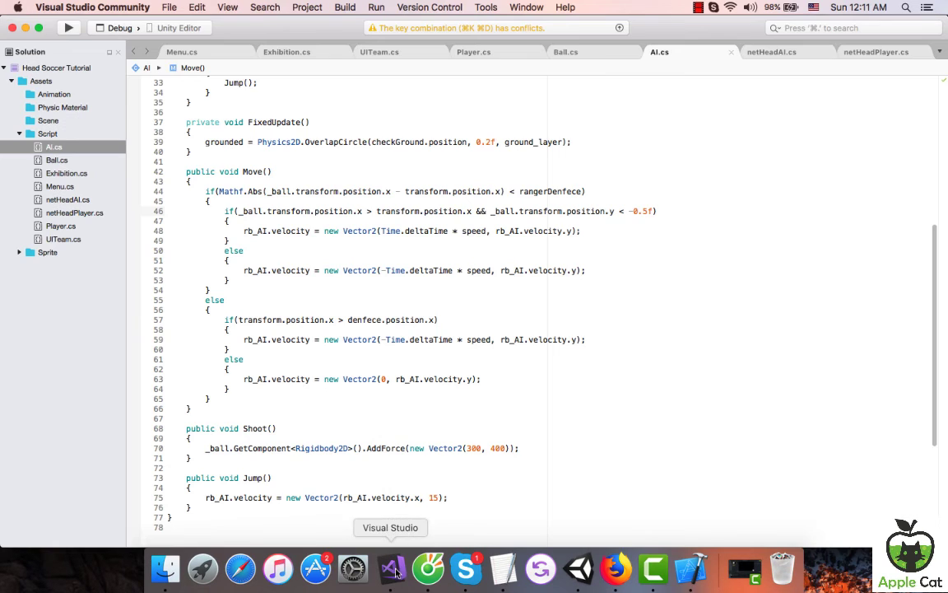
In netHeadPlayer, declare a _player field alongside _ball and add a blank collision line.
click(877, 53)
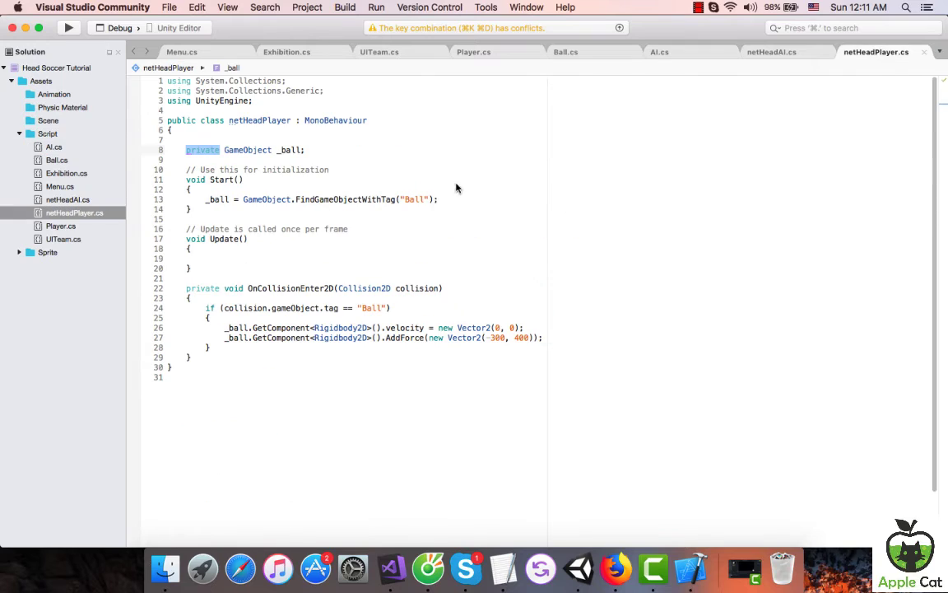
click(288, 320)
key(Return)
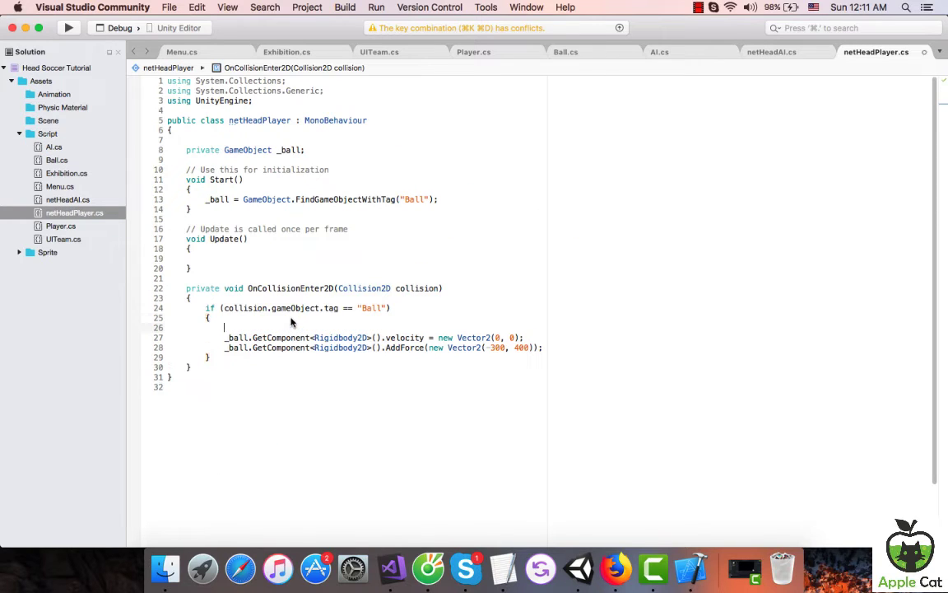
click(300, 151)
text(, )
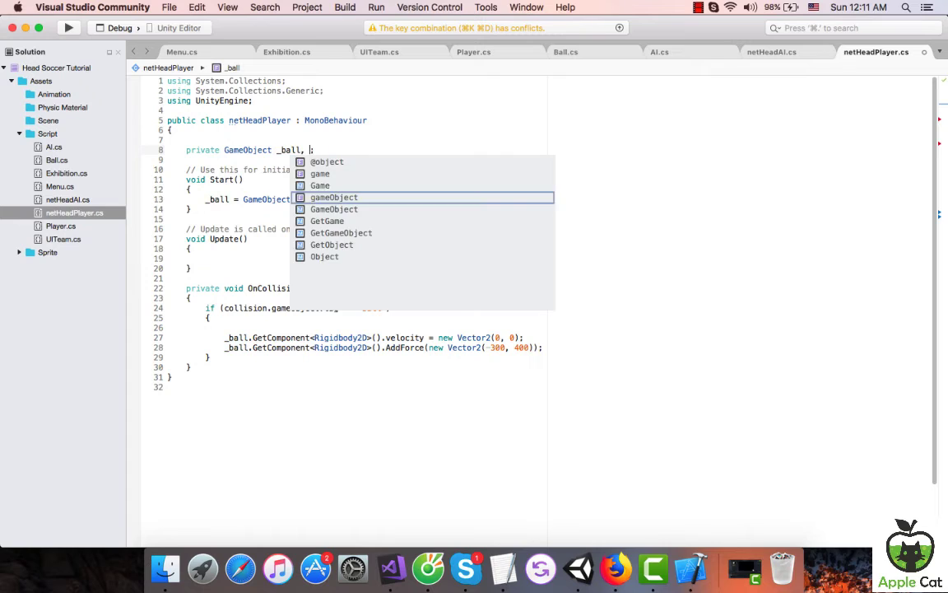
text(_play)
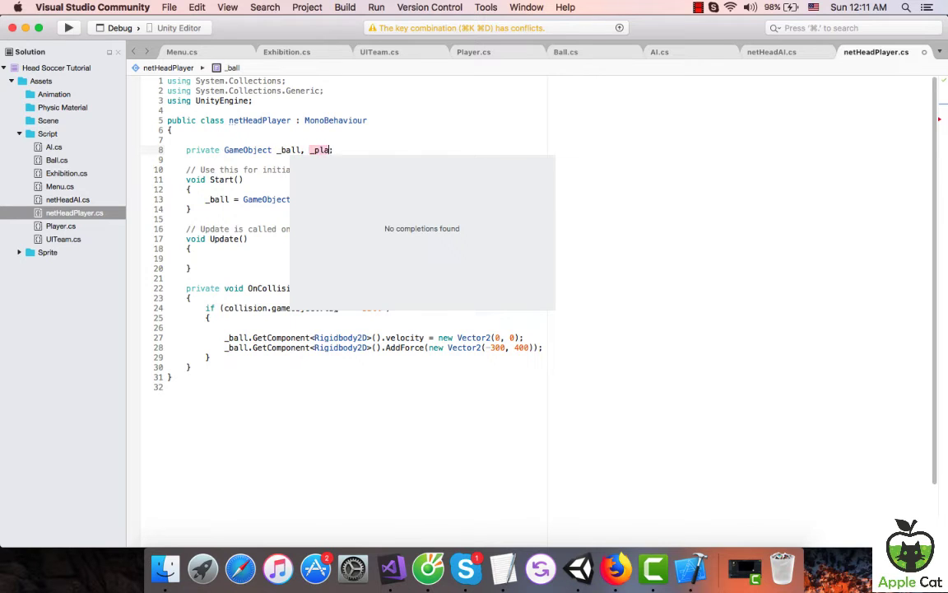
key(BackSpace)
text(yer)
double_click(328, 151)
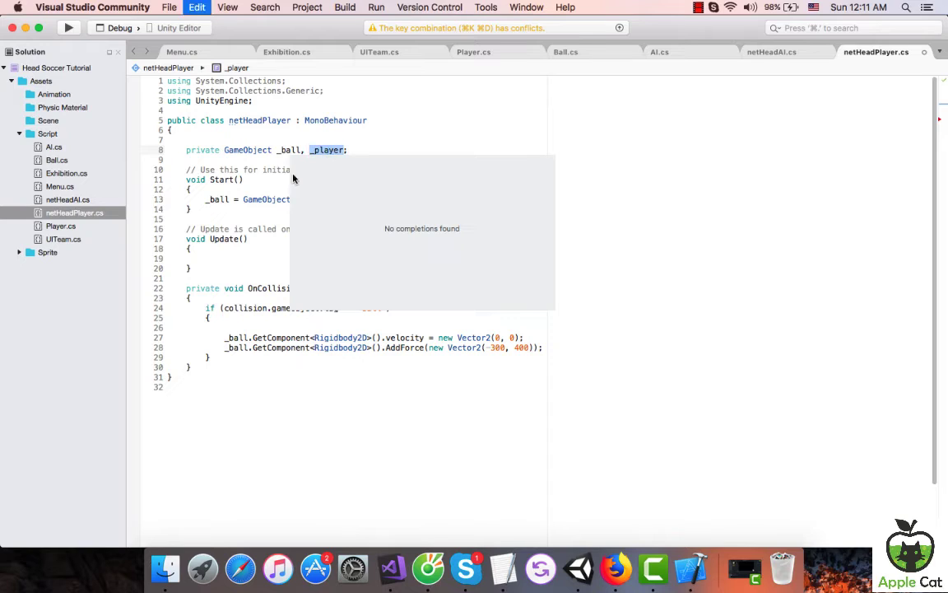
key(Escape)
In Start, assign _player = GameObject.FindGameObjectWithTag("Player");.
click(452, 200)
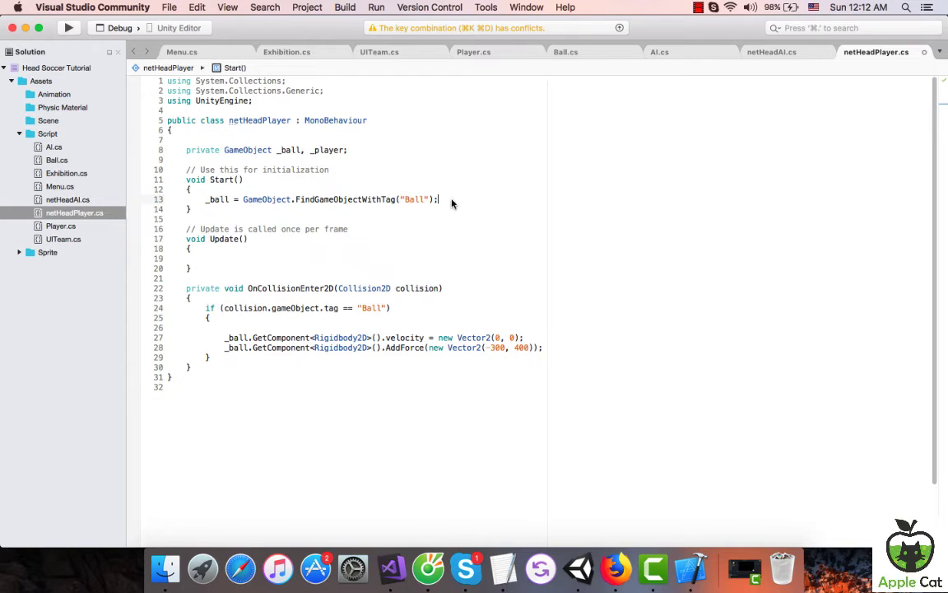
key(Return)
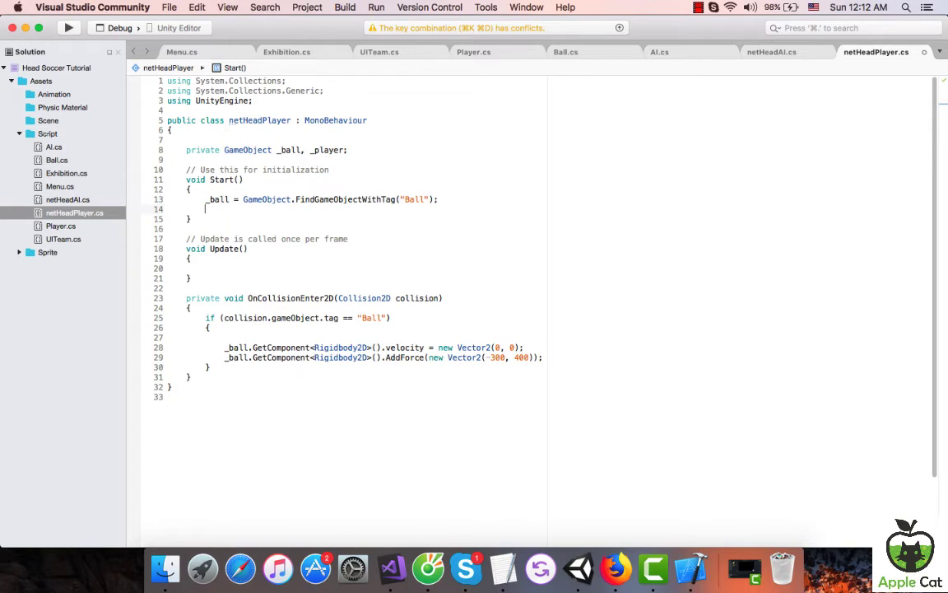
text(_player = G)
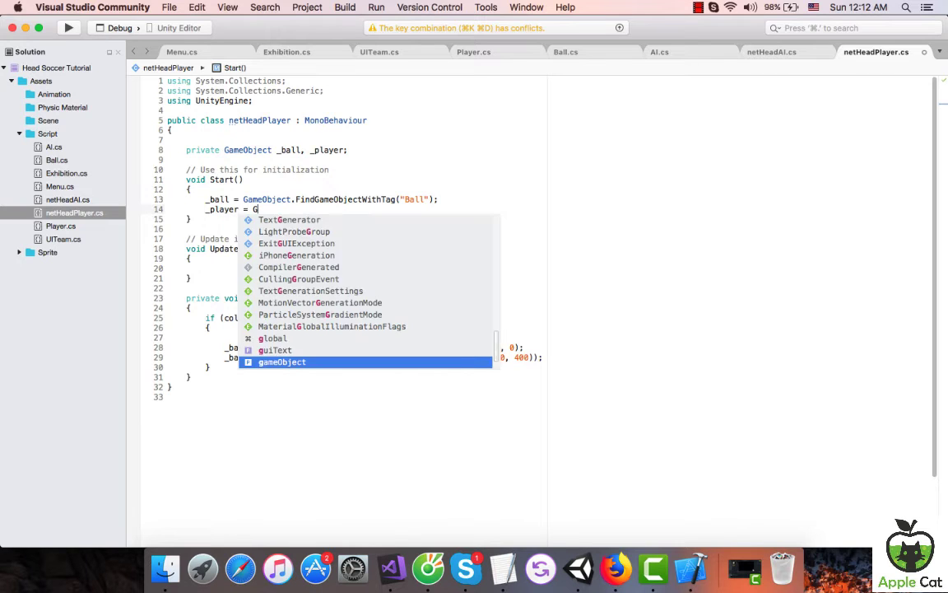
text(ame)
key(Up)
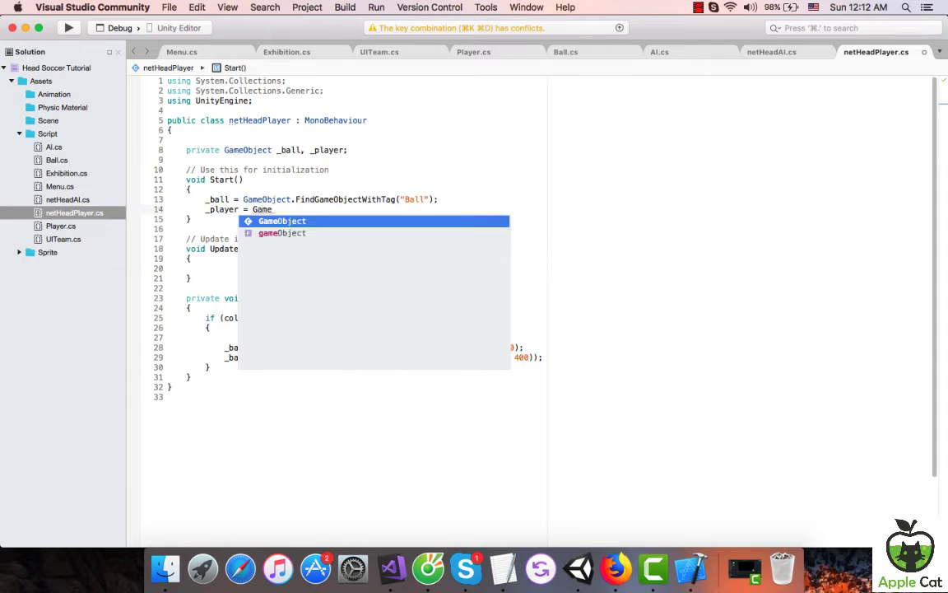
key(Return)
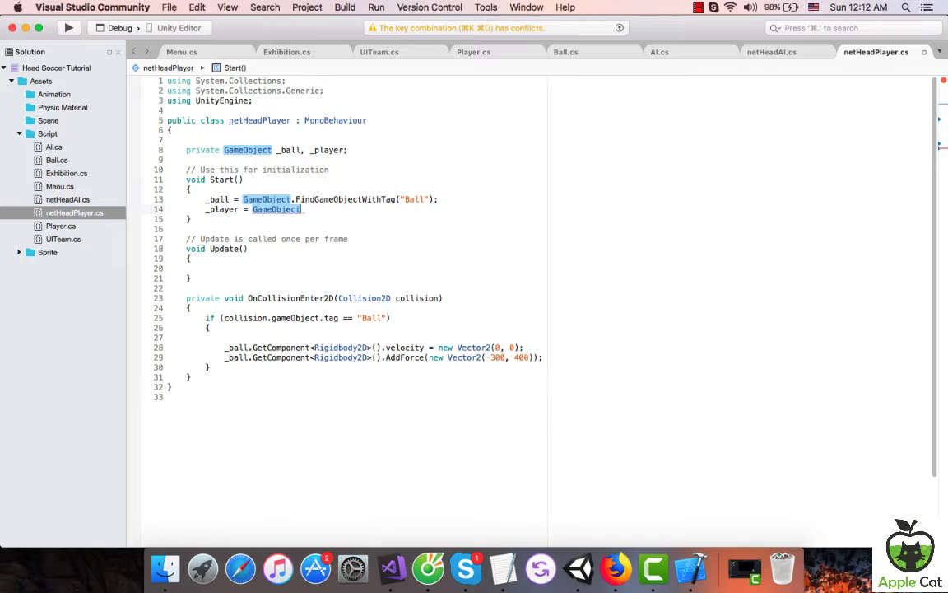
text(.fin)
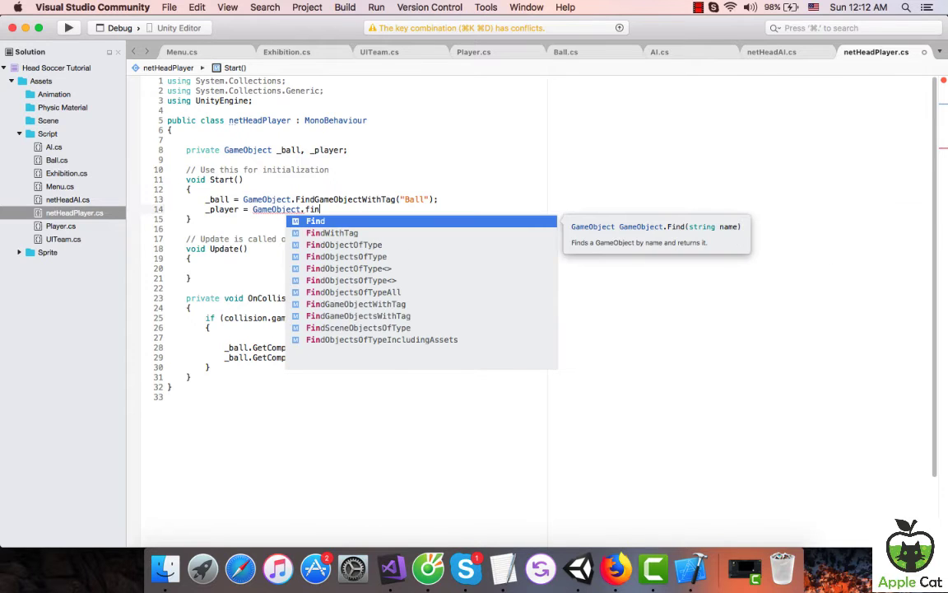
key(Down)
key(Down)
key(Down)
key(Down)
key(Down)
key(Down)
key(Down)
key(Return)
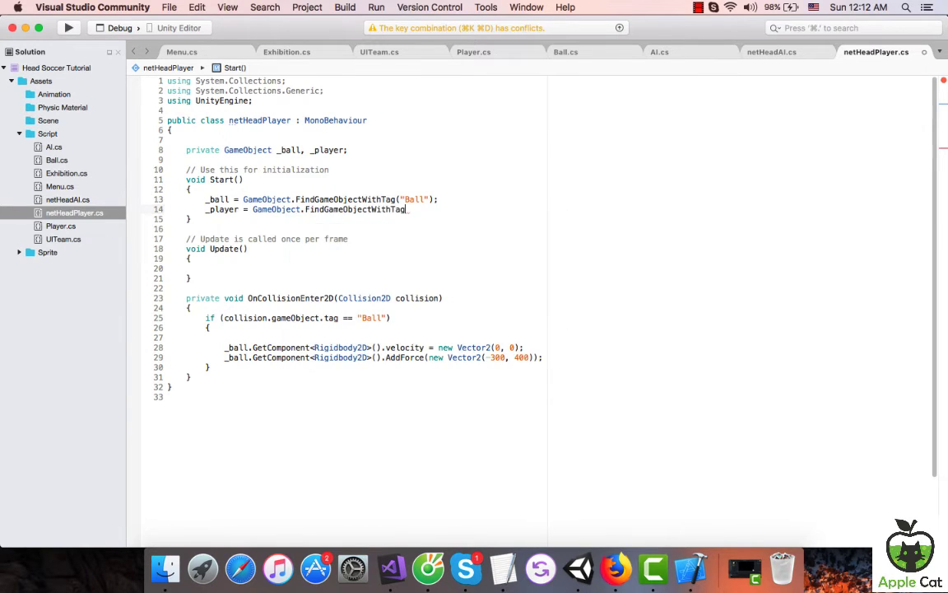
text(()
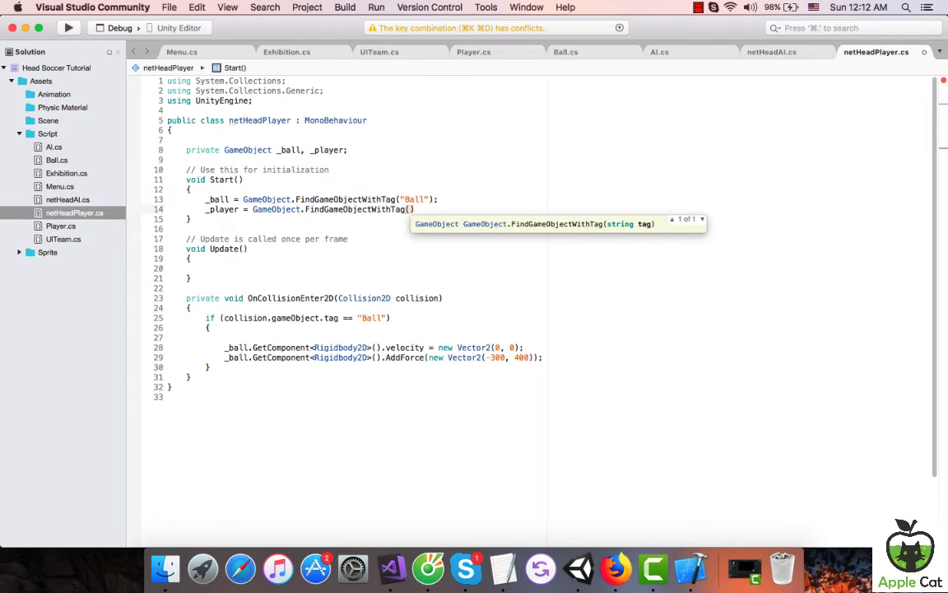
text("Player)
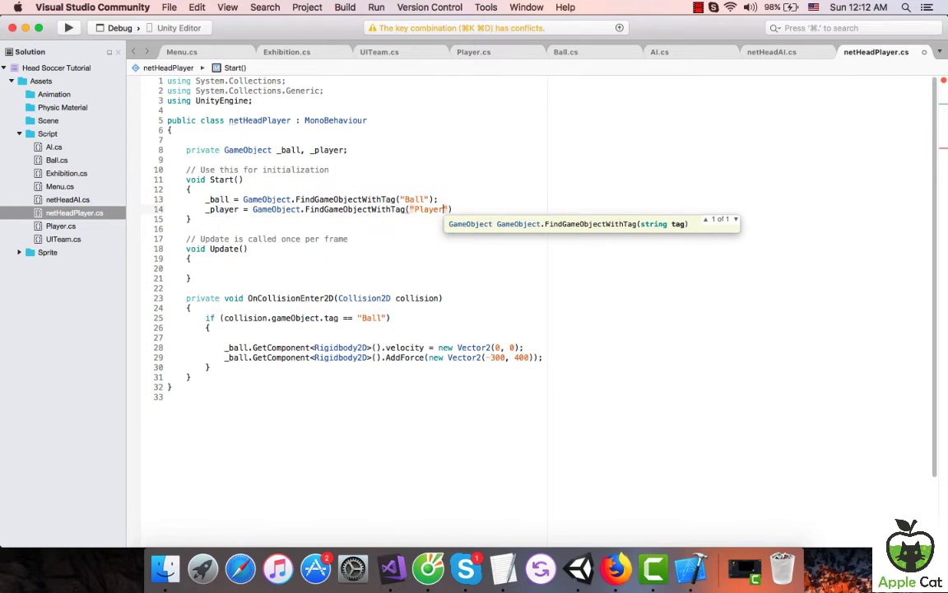
key(Right)
key(Right)
text(;)
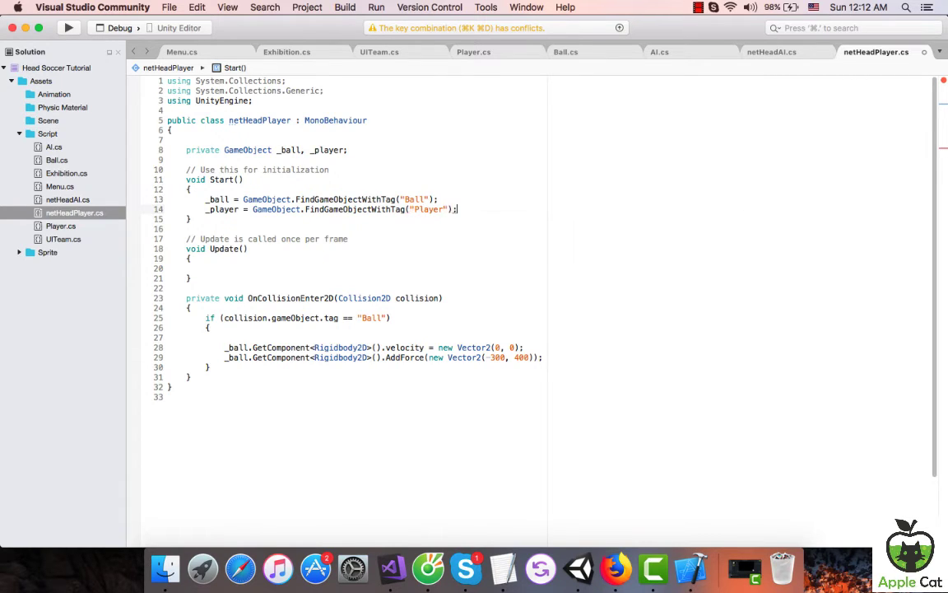
Begin 'if _player.GetComponent<Player>().' in the ball collision block.
click(318, 341)
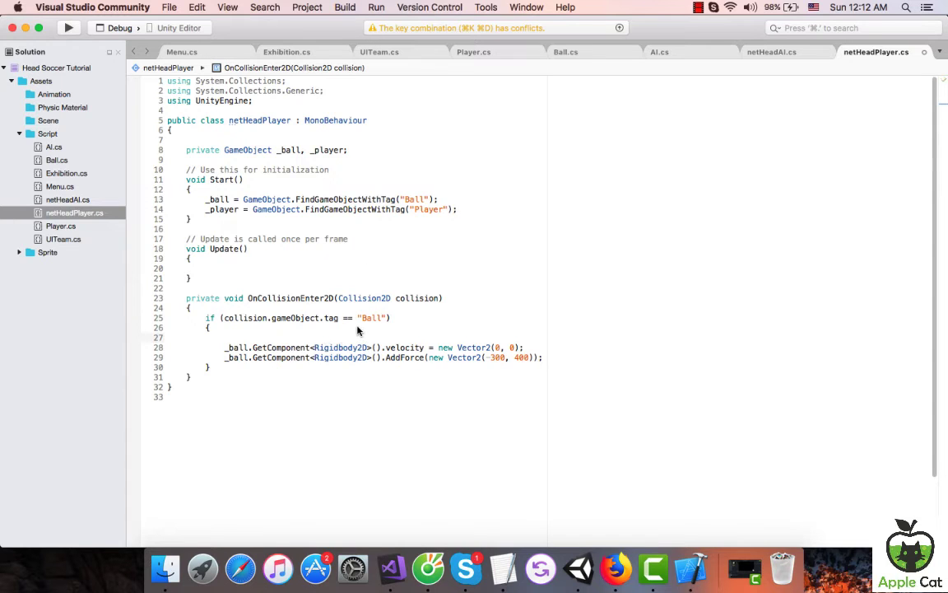
text(if)
text( _)
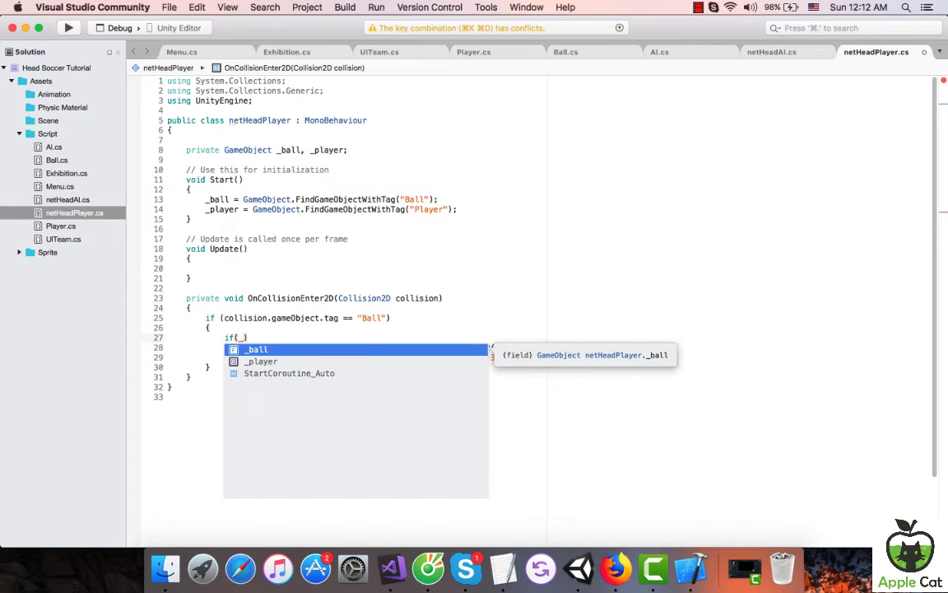
text(p)
key(Return)
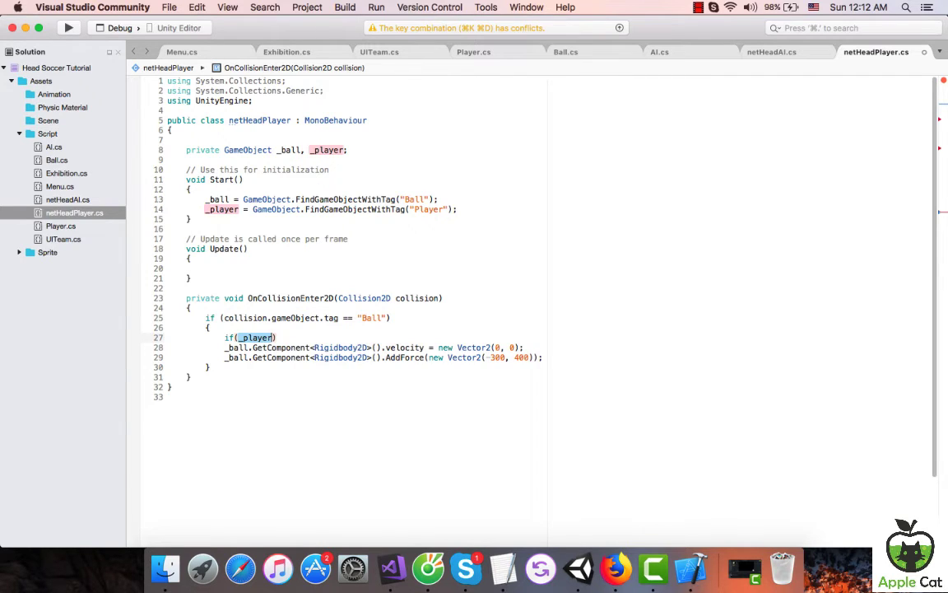
text(.get)
key(Down)
key(Down)
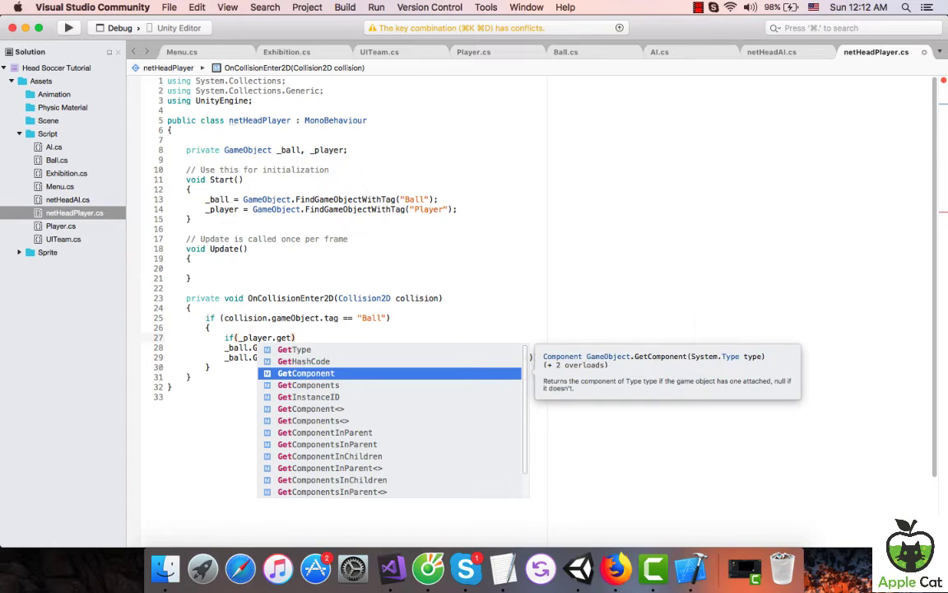
key(Return)
text(<)
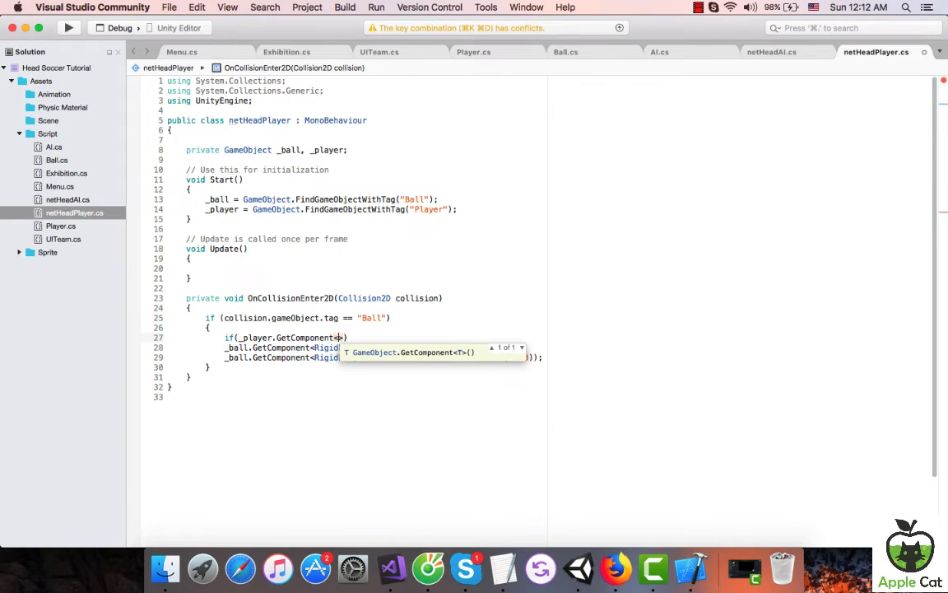
text(Pl)
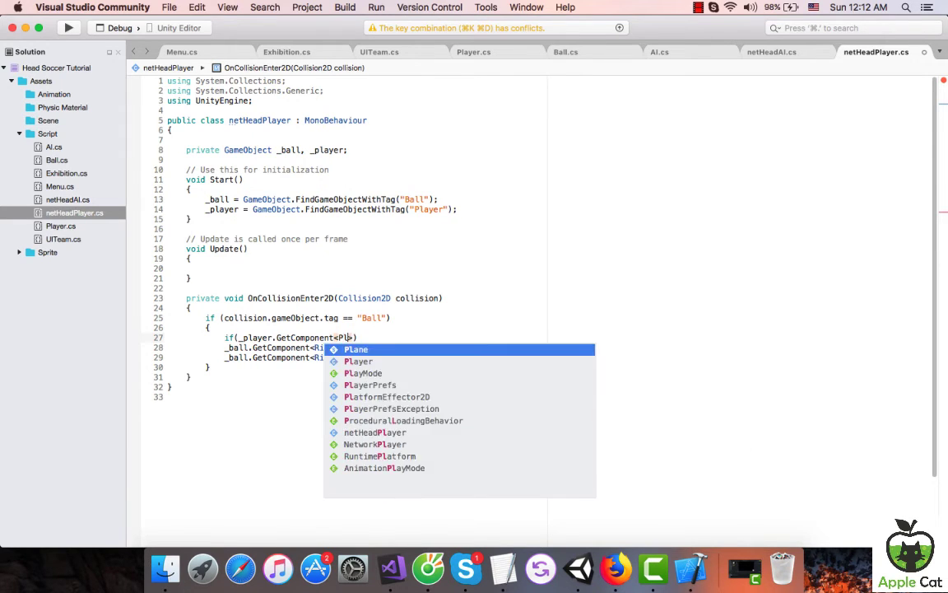
key(Down)
key(Return)
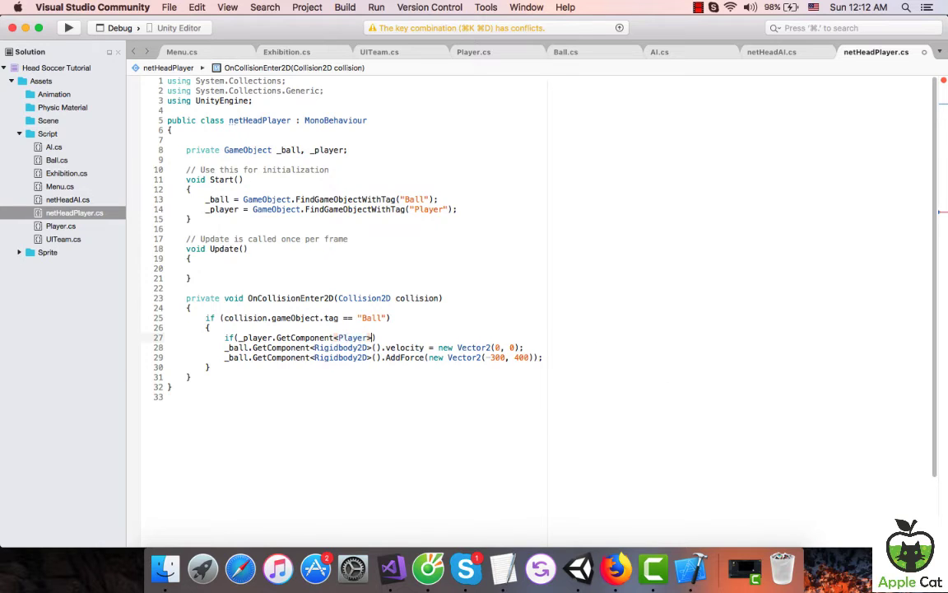
text(())
text(.)
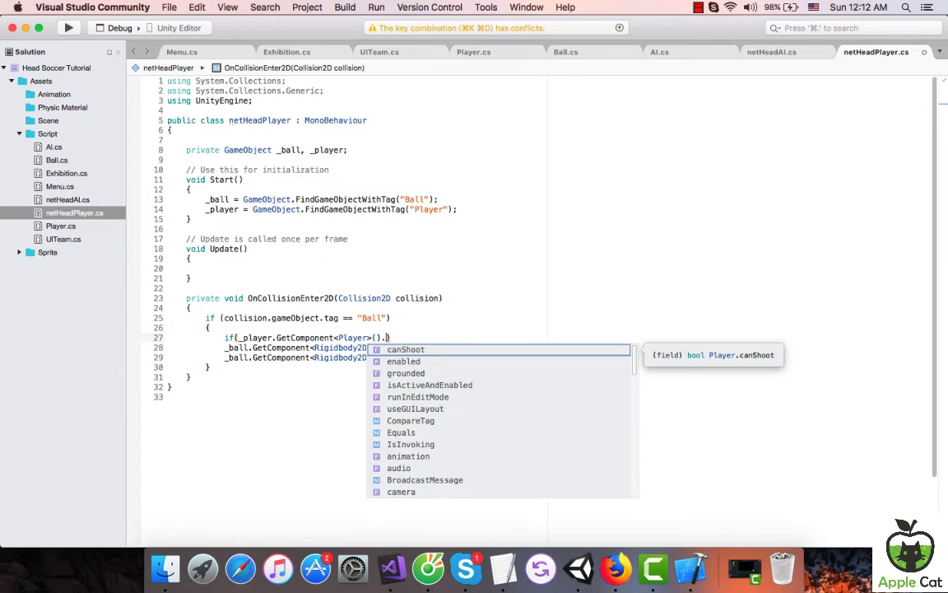
text(c)
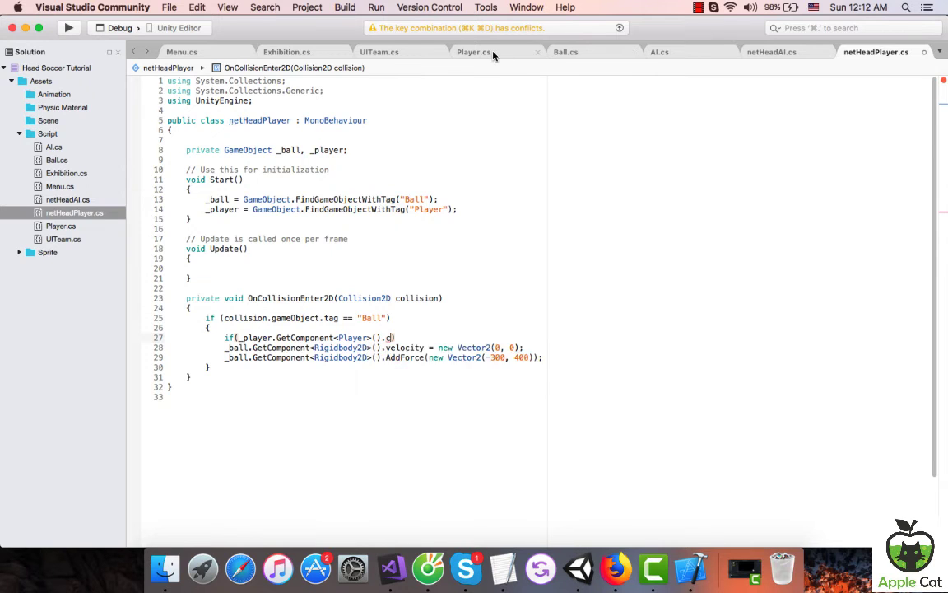
click(444, 50)
scroll(381, 205, up, 4)
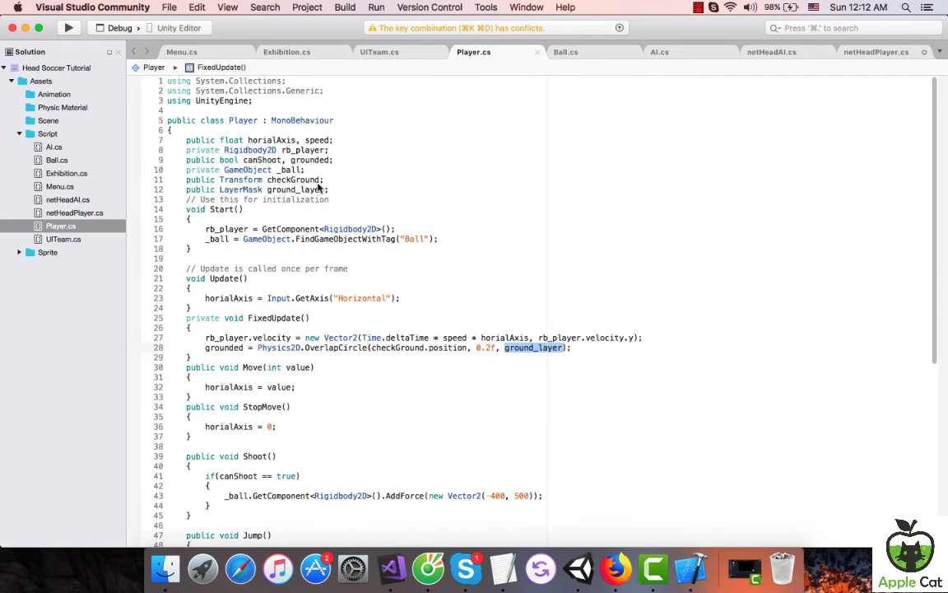
Add canHead = true; inside Jump()'s grounded block in Player.cs.
click(333, 160)
text(,)
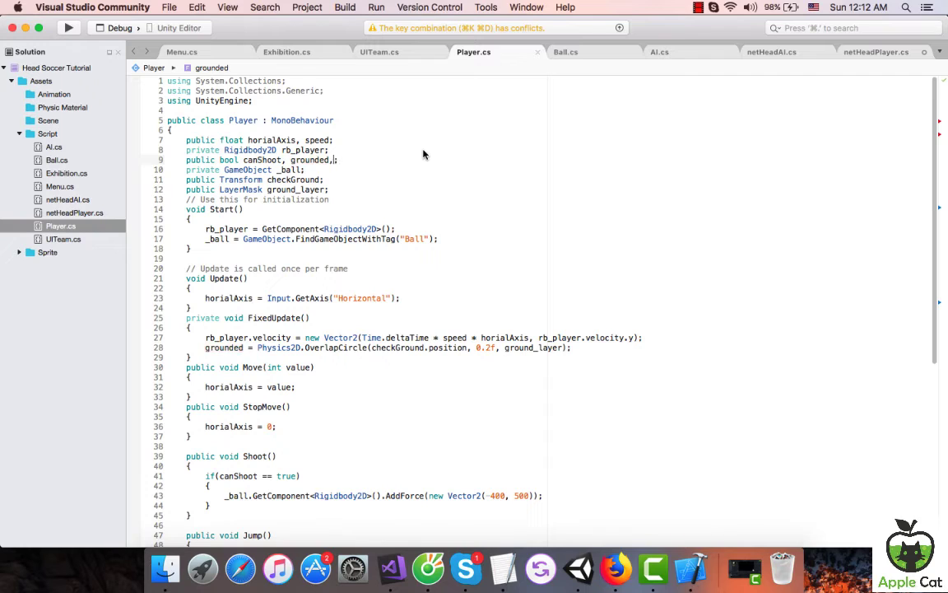
text(canHead)
scroll(455, 346, down, 3)
scroll(455, 348, down, 3)
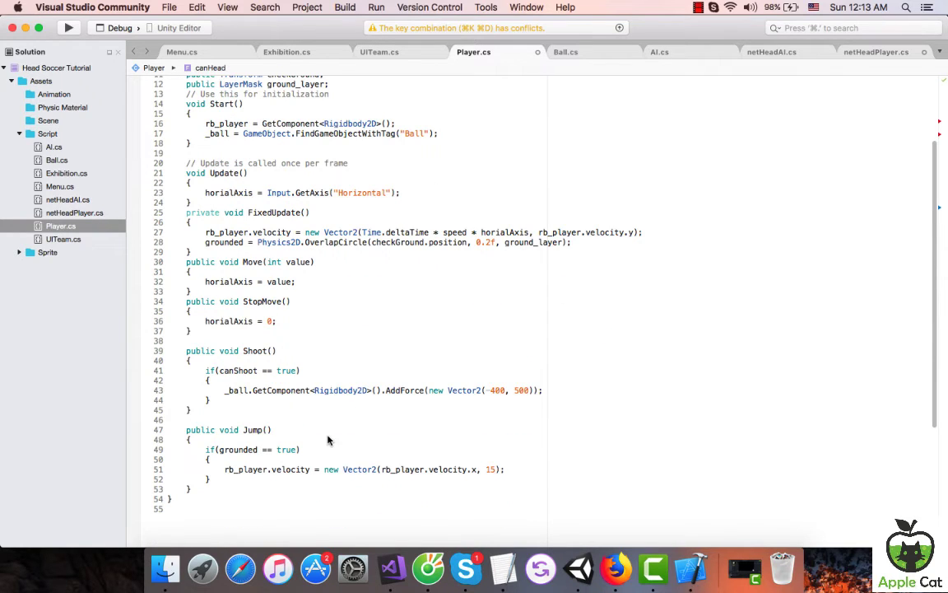
click(421, 461)
key(Return)
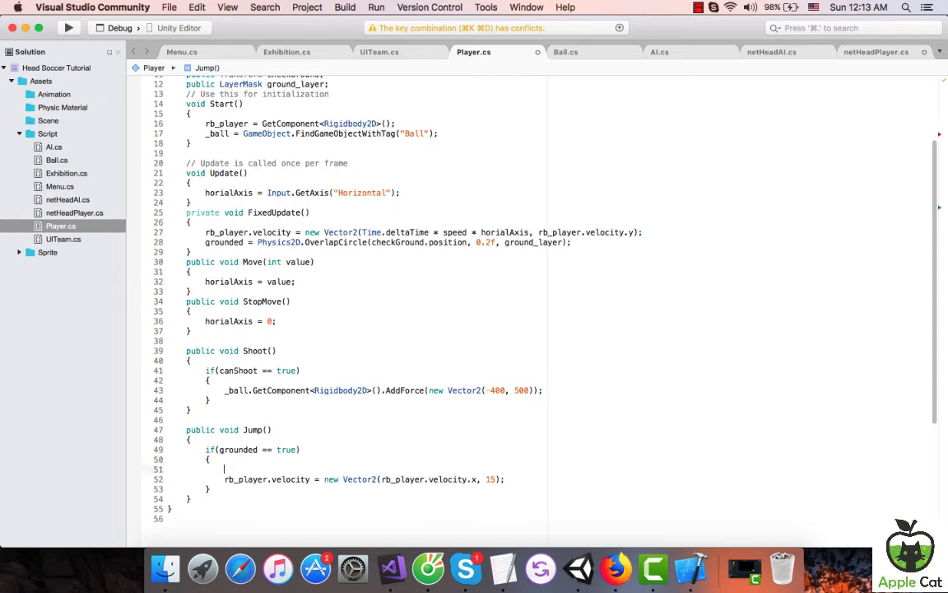
text(canHead)
text( = tru)
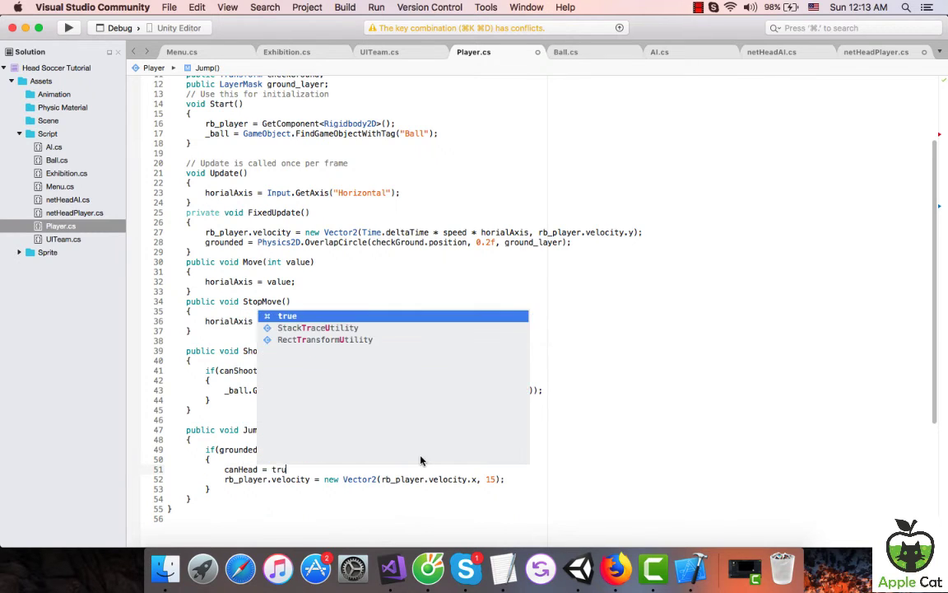
text(e;)
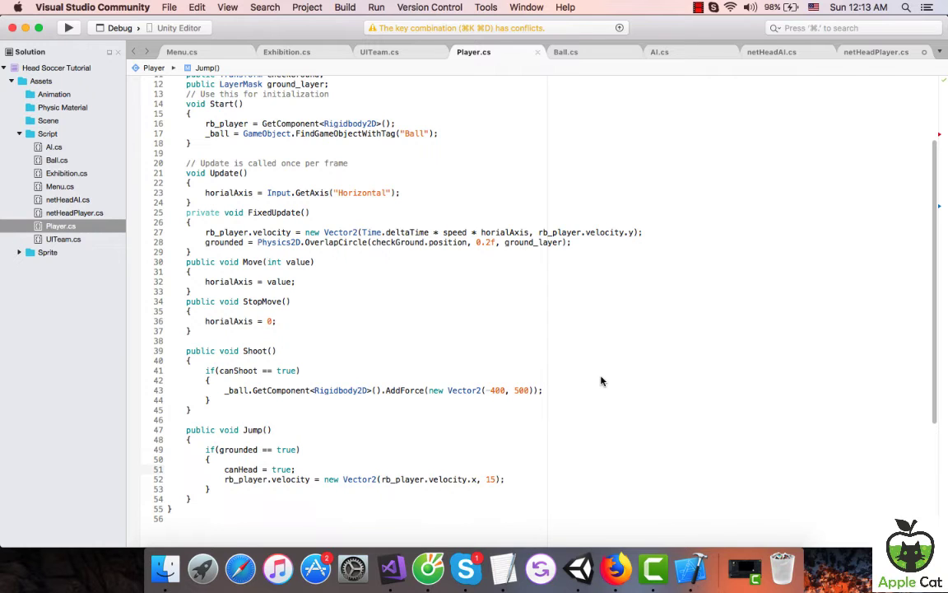
Add an if (grounded == true) { } block in Update() below the horizontal axis line.
scroll(459, 409, up, 4)
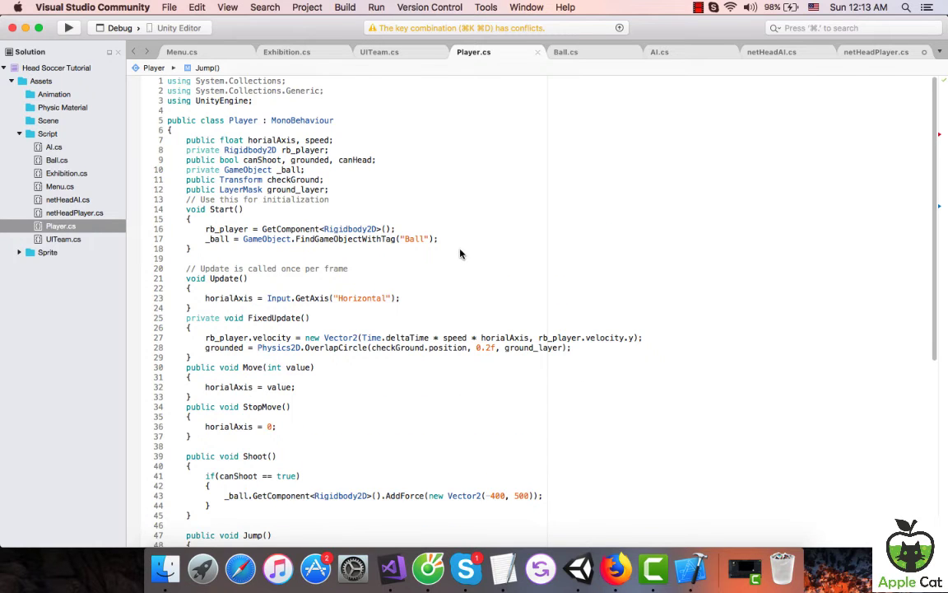
click(420, 289)
click(425, 300)
key(Return)
text(if)
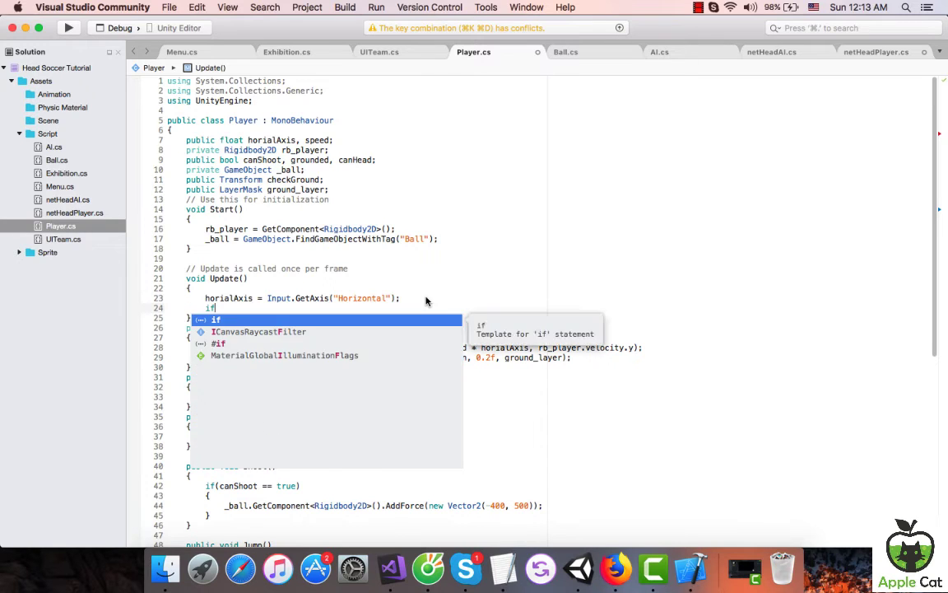
key(Escape)
text((g)
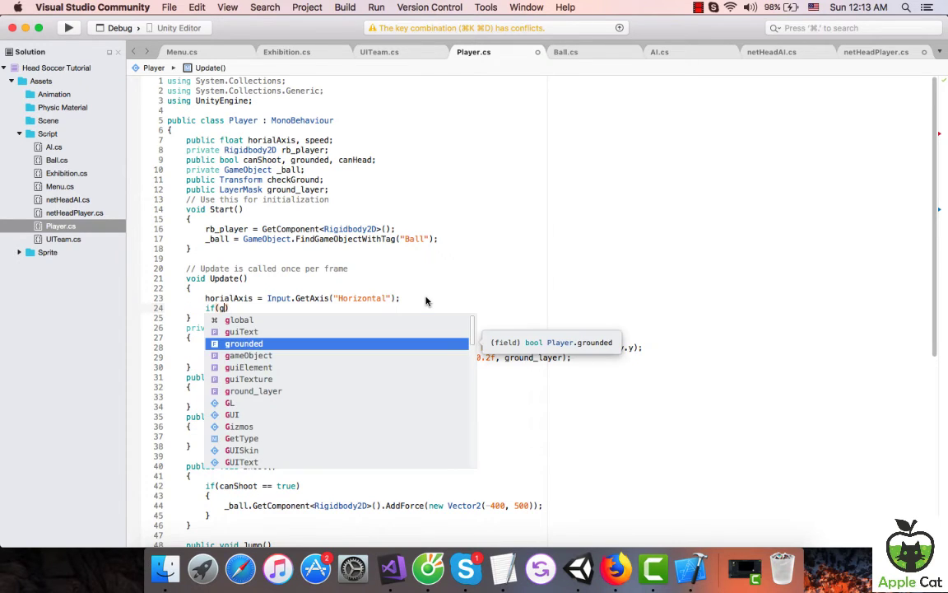
key(Return)
text(== t)
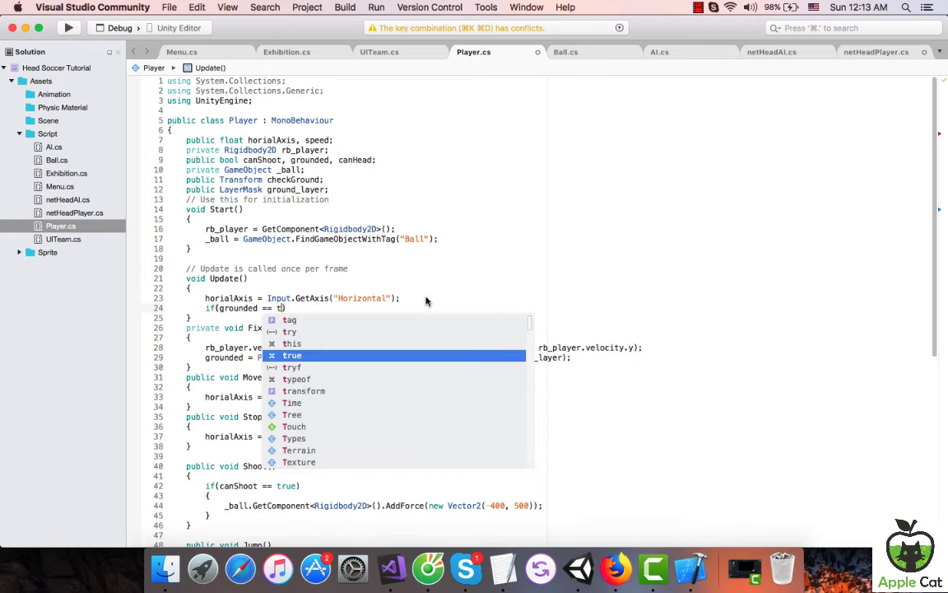
text(ru)
key(Right)
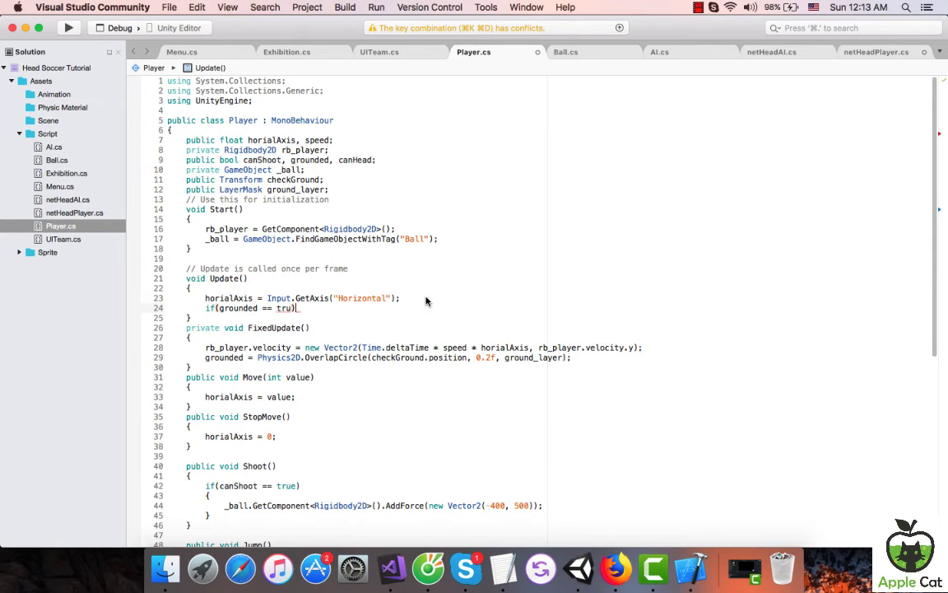
text(e)
key(Return)
text({)
key(Return)
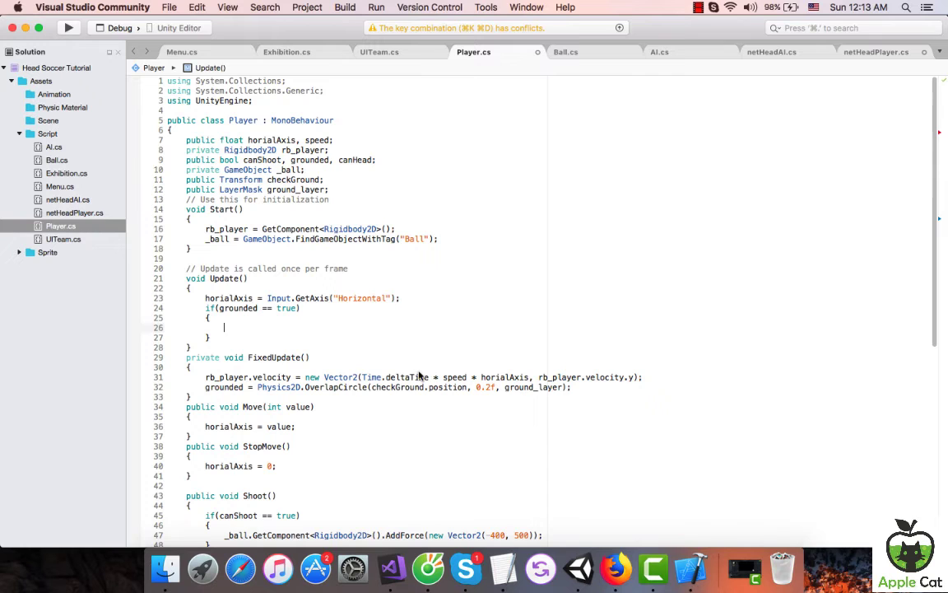
Set canHead = false inside Update()'s grounded block.
scroll(396, 386, down, 9)
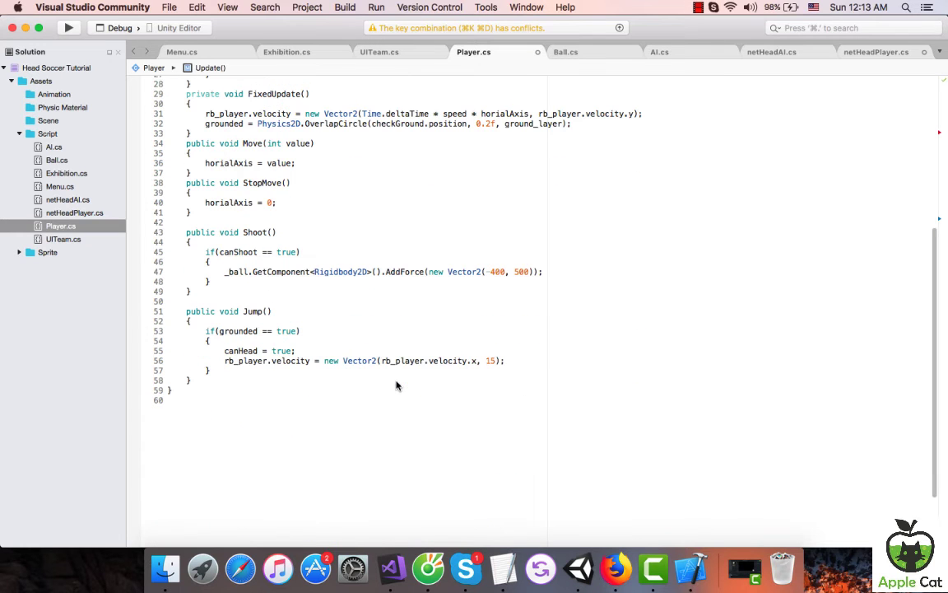
scroll(305, 354, up, 7)
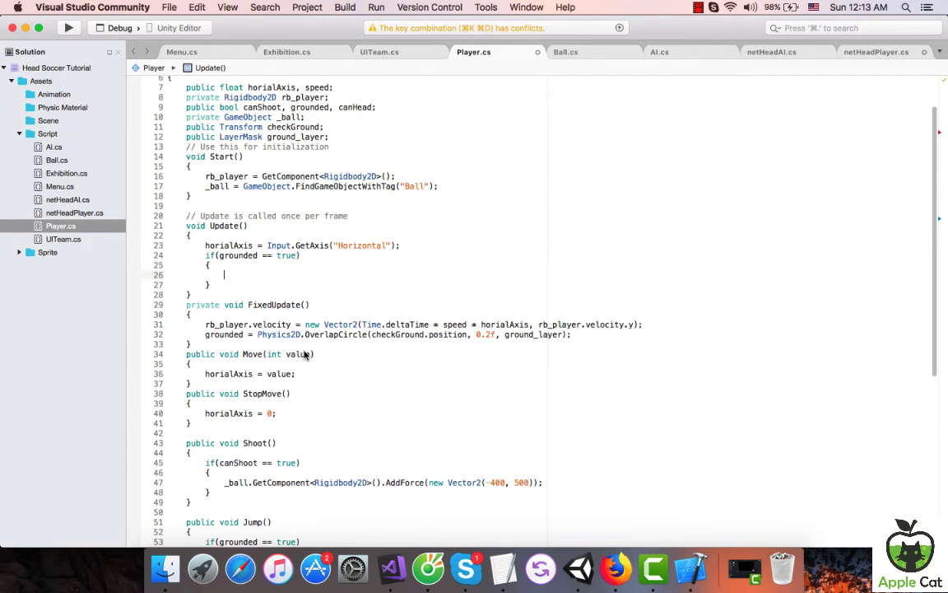
click(275, 265)
key(Return)
text(can)
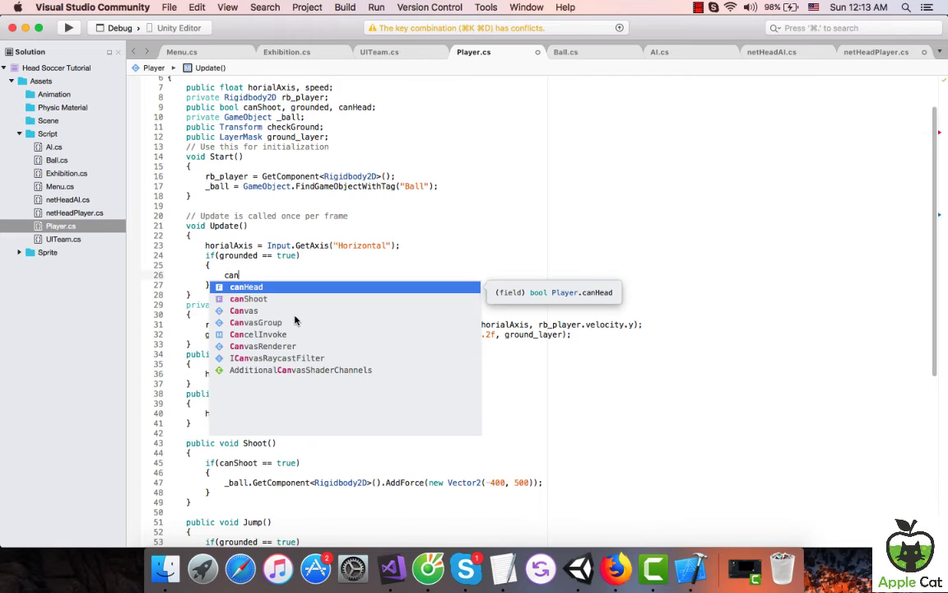
key(Return)
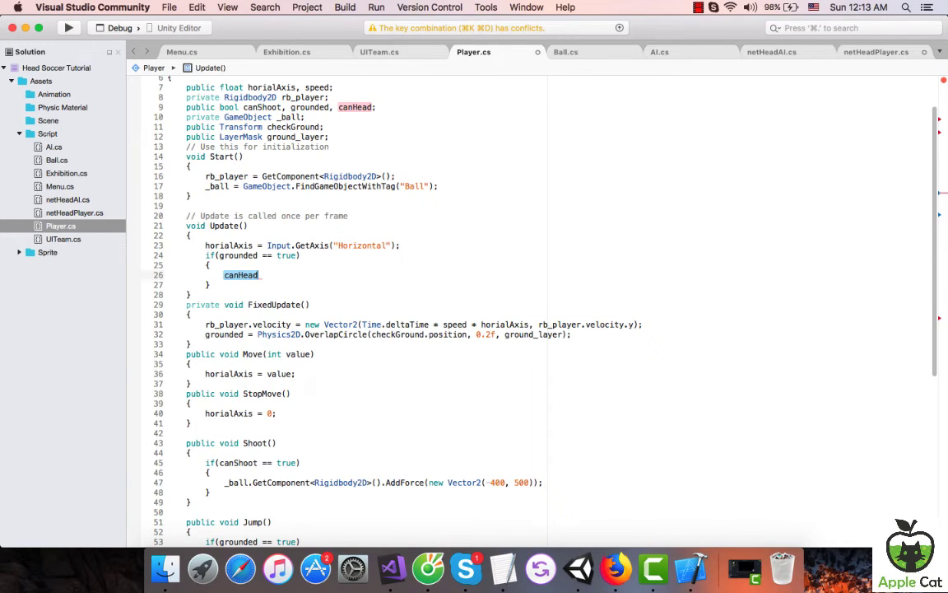
text( = f)
key(Return)
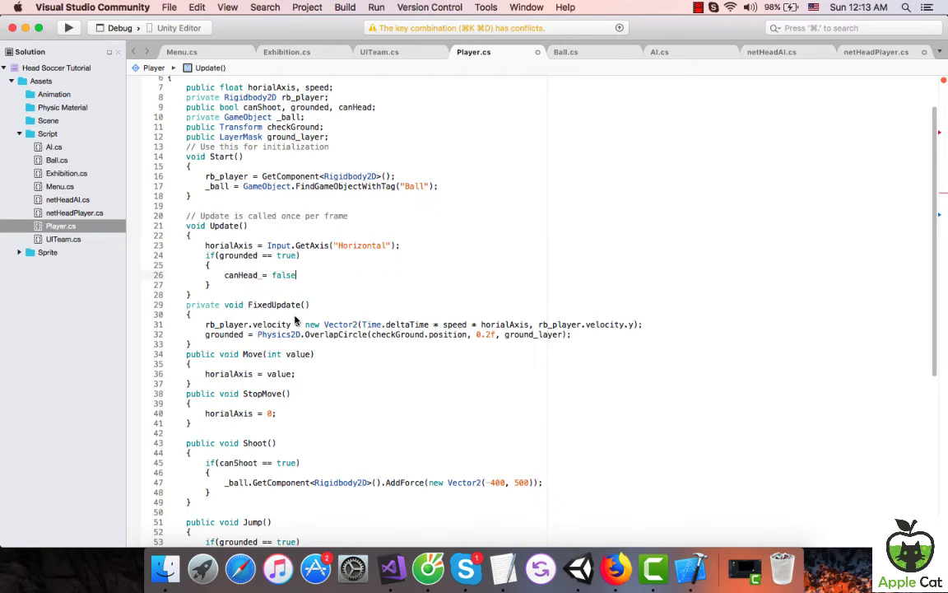
Add an empty else { } block after the grounded if in Update().
click(167, 284)
key(End)
key(Return)
text(e)
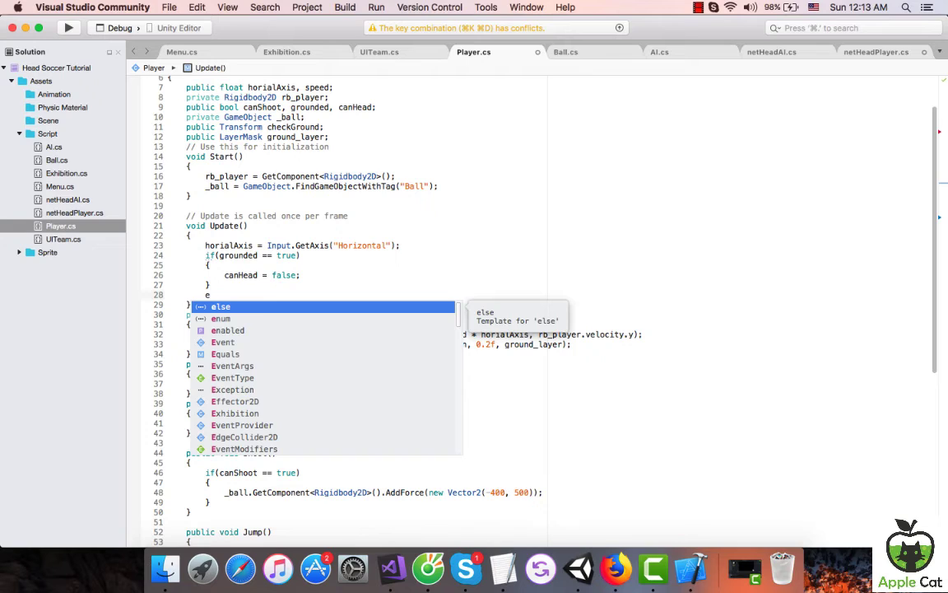
key(Return)
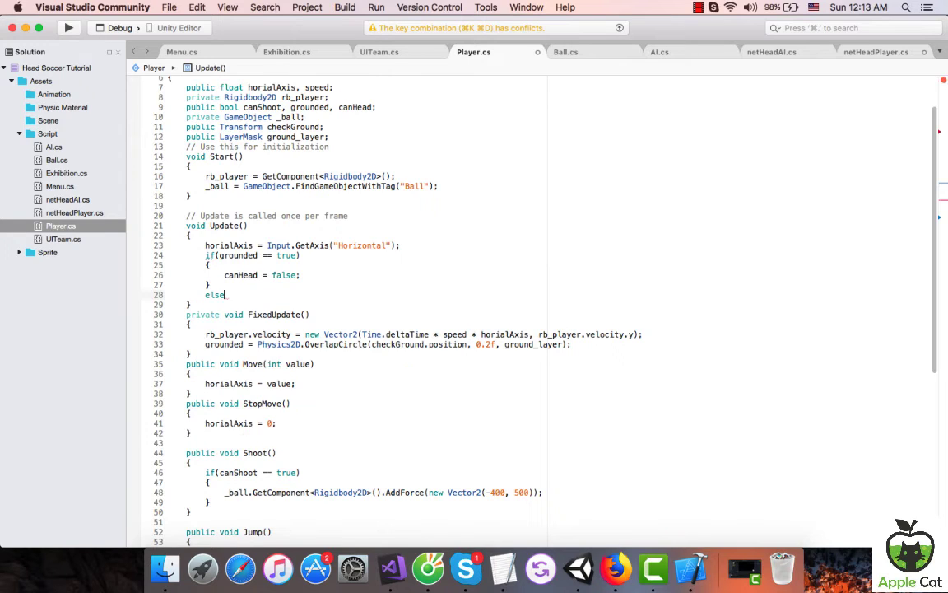
key(Return)
text({)
key(Return)
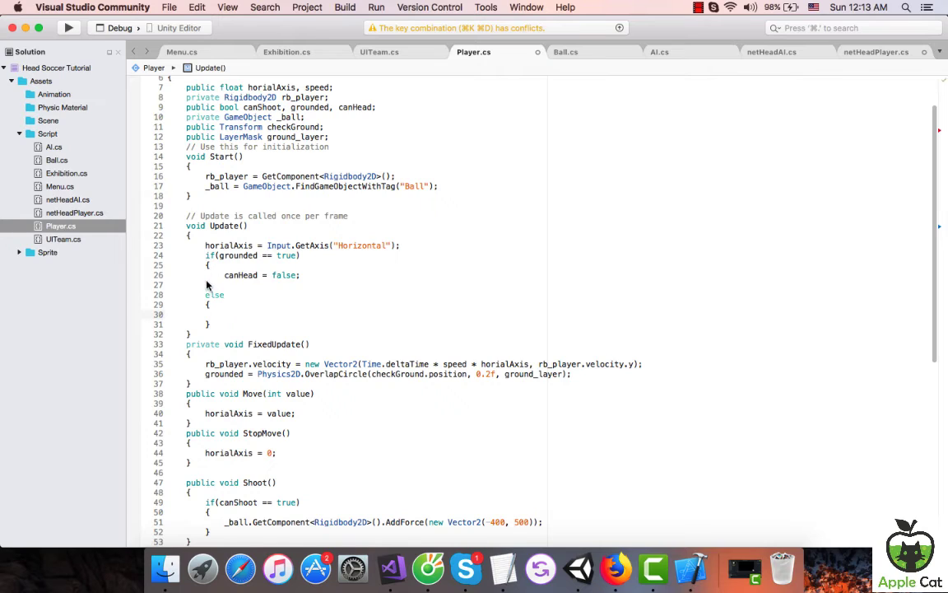
Put canHead = true in the else block, then return to the Unity editor.
drag(225, 276, 301, 276)
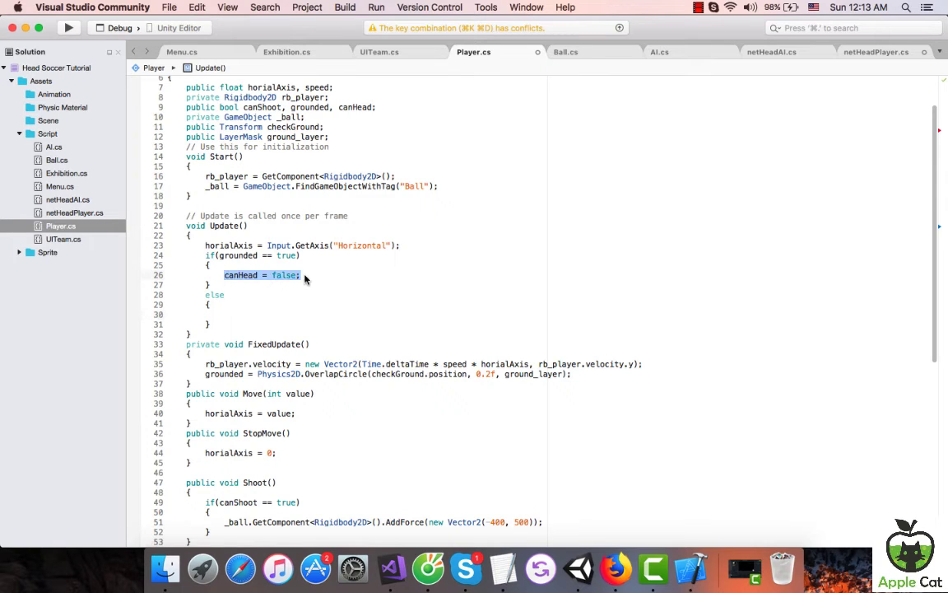
key(super+c)
click(311, 310)
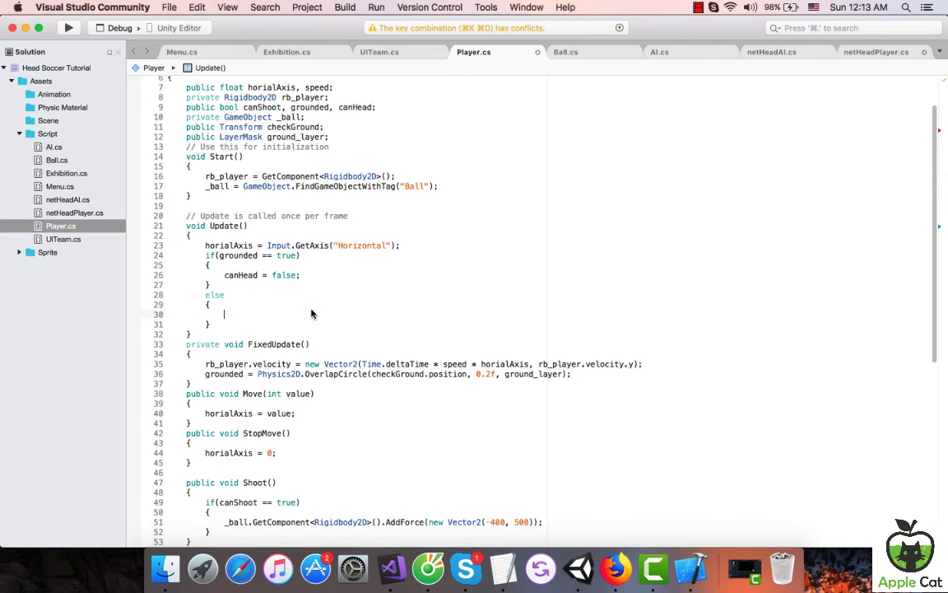
key(super+v)
double_click(287, 317)
text(tr)
text(u)
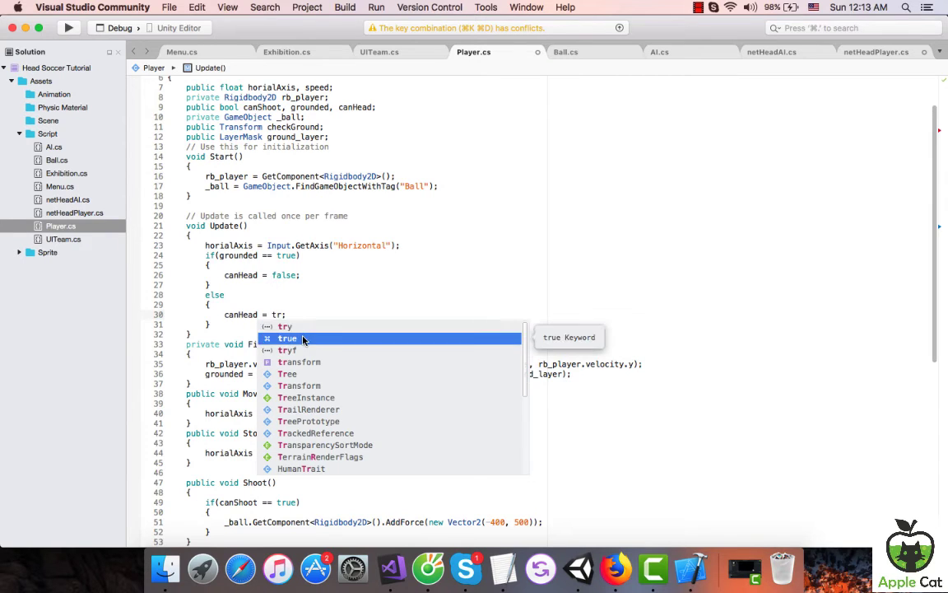
key(BackSpace)
text(u)
key(Return)
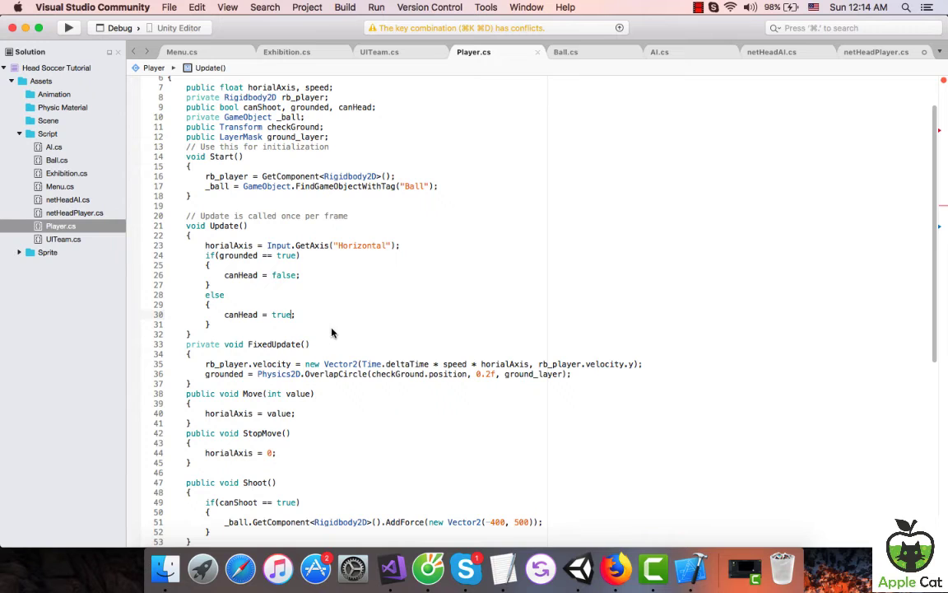
click(579, 568)
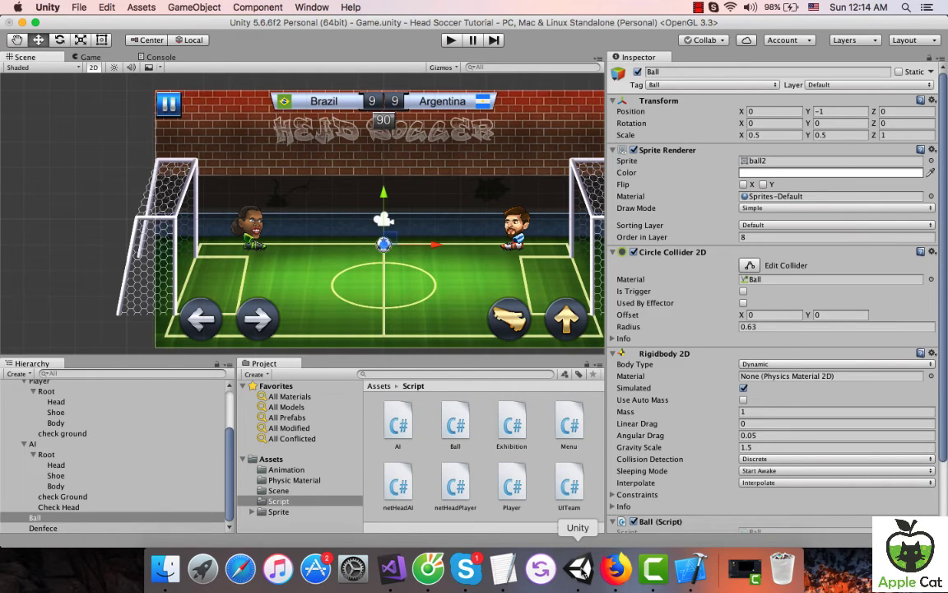
In netHeadPlayer.cs, add an if block checking the Player's canHead == true.
click(389, 571)
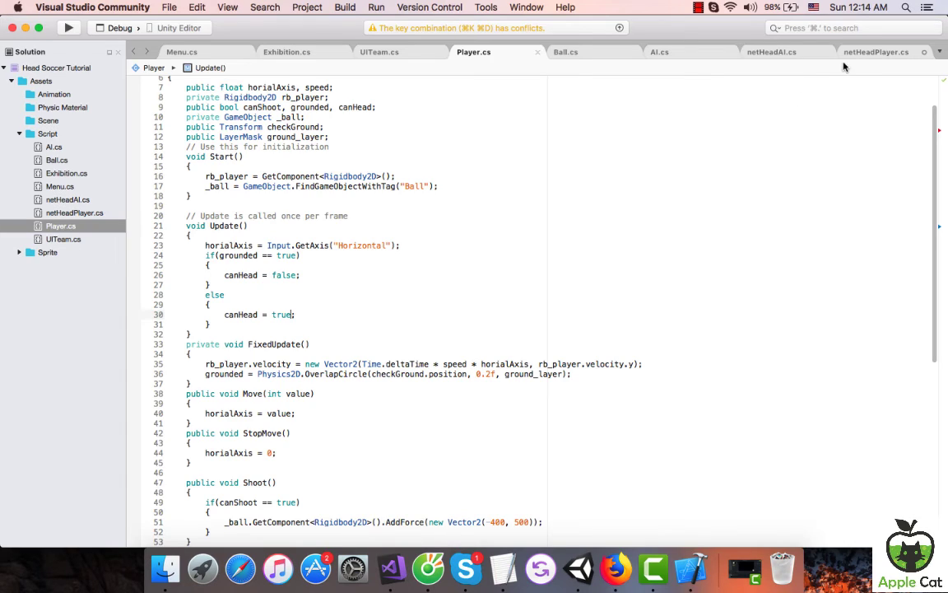
click(880, 52)
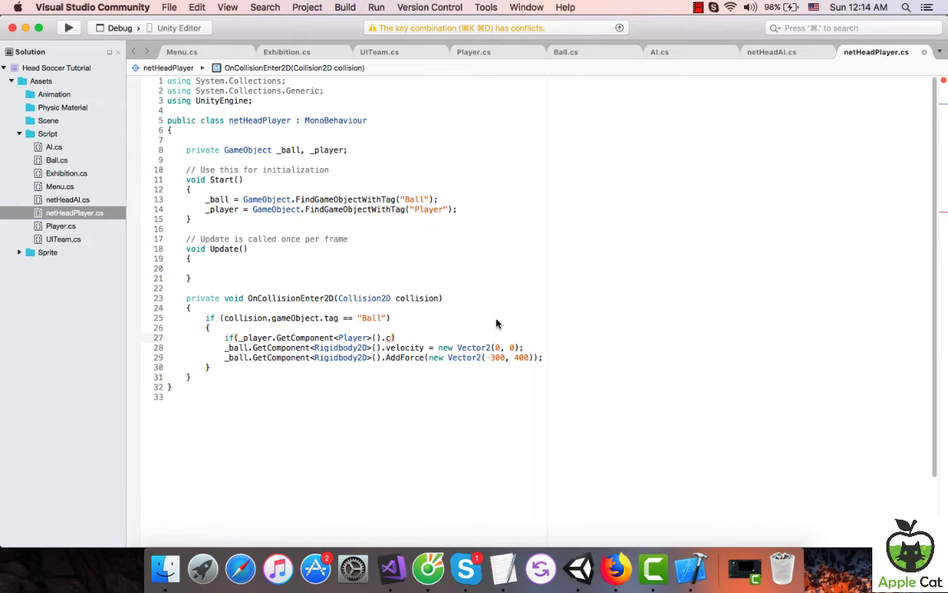
key(ctrl+space)
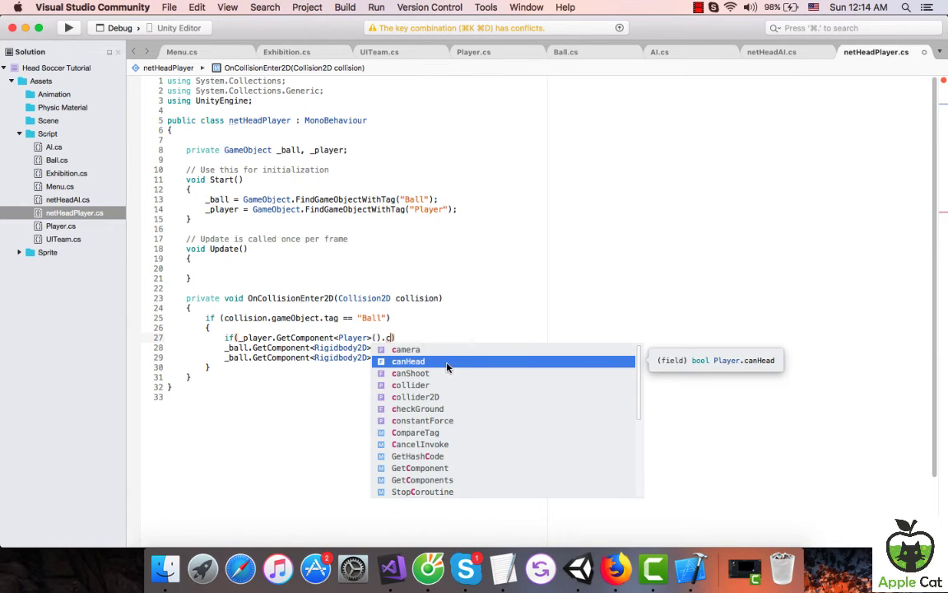
double_click(447, 362)
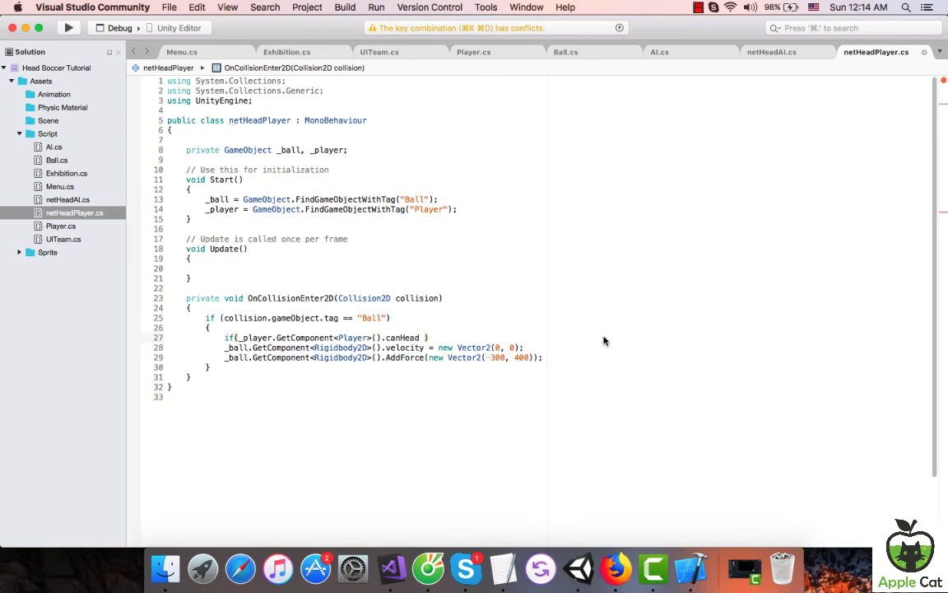
text(== true))
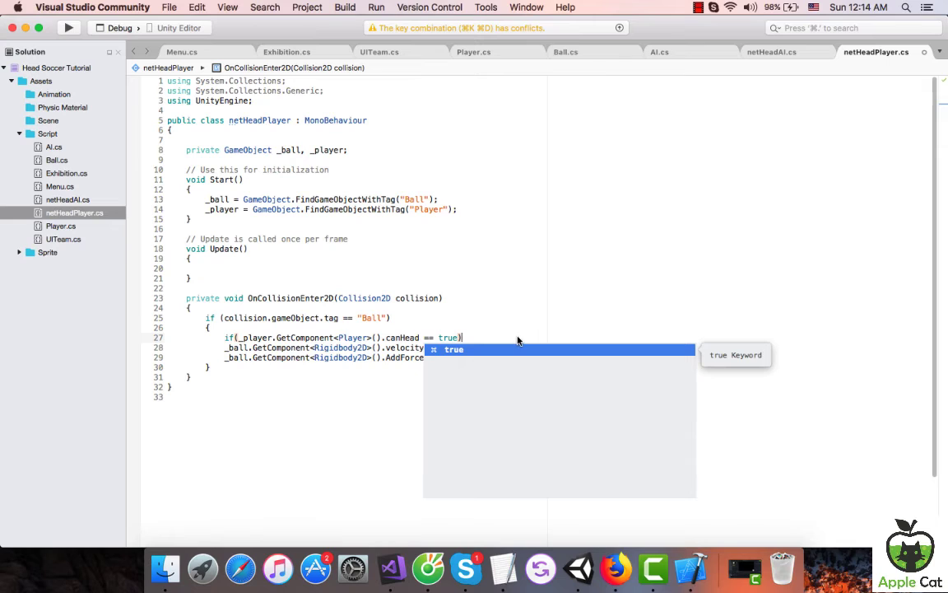
text({)
key(Return)
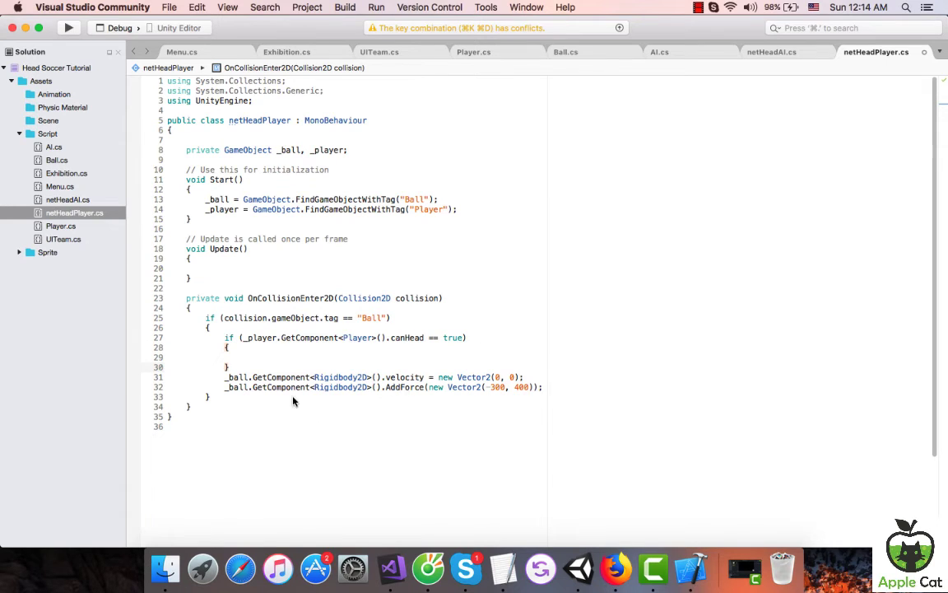
Move the ball velocity reset and AddForce lines inside the canHead block, then return to Unity.
drag(222, 377, 578, 390)
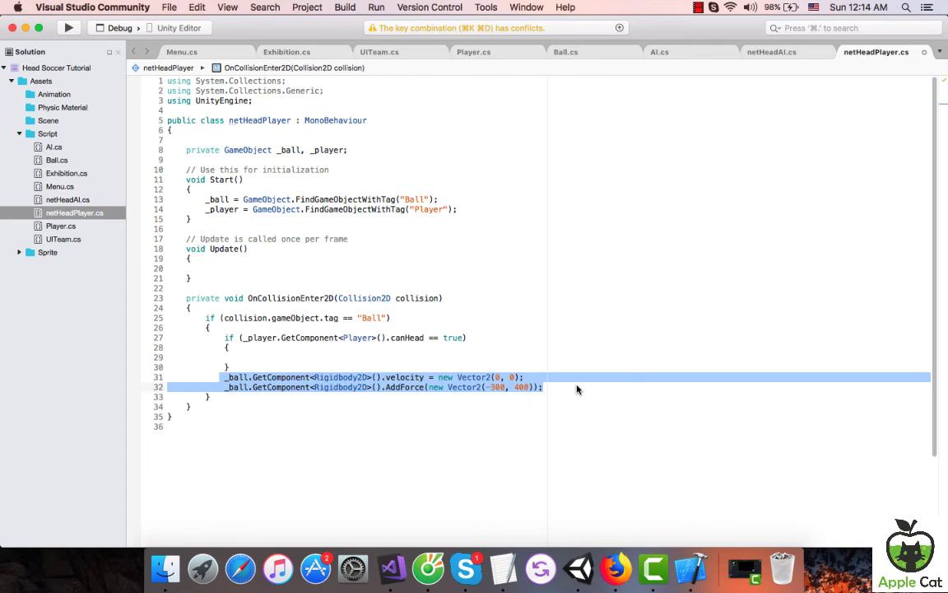
key(super+x)
click(406, 357)
key(super+v)
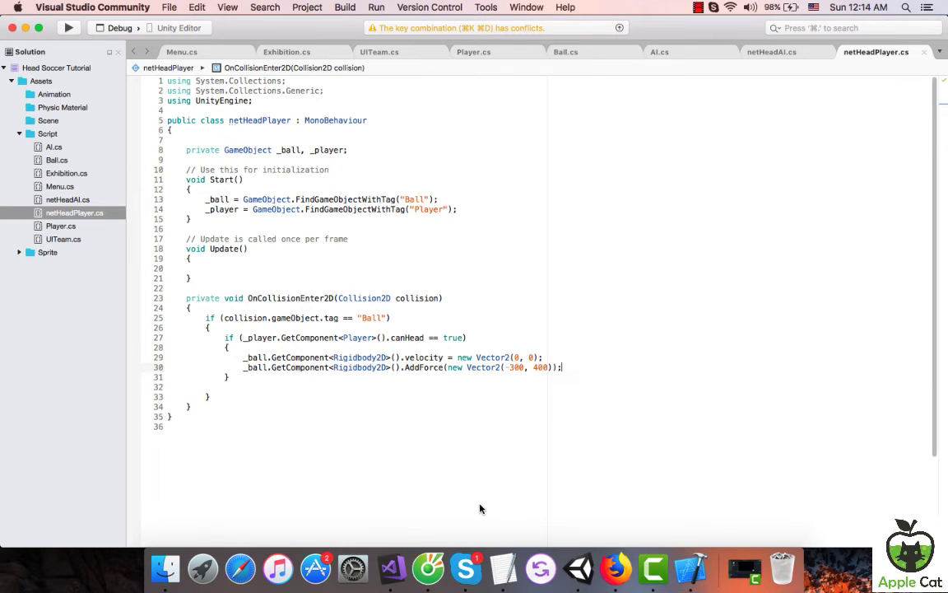
click(579, 568)
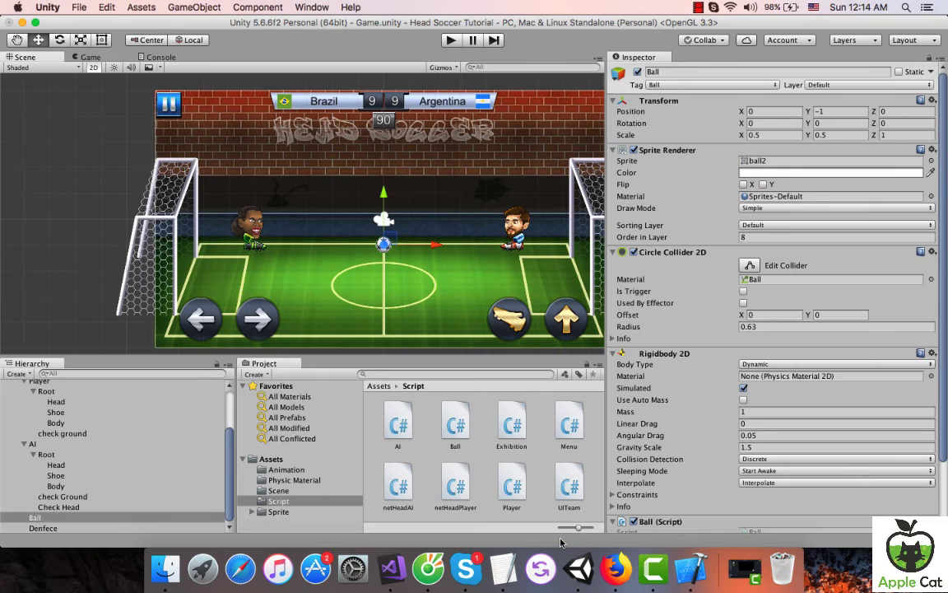
Play-test the match with the canHead heading rule, stop it, and reopen netHeadPlayer.cs.
click(452, 41)
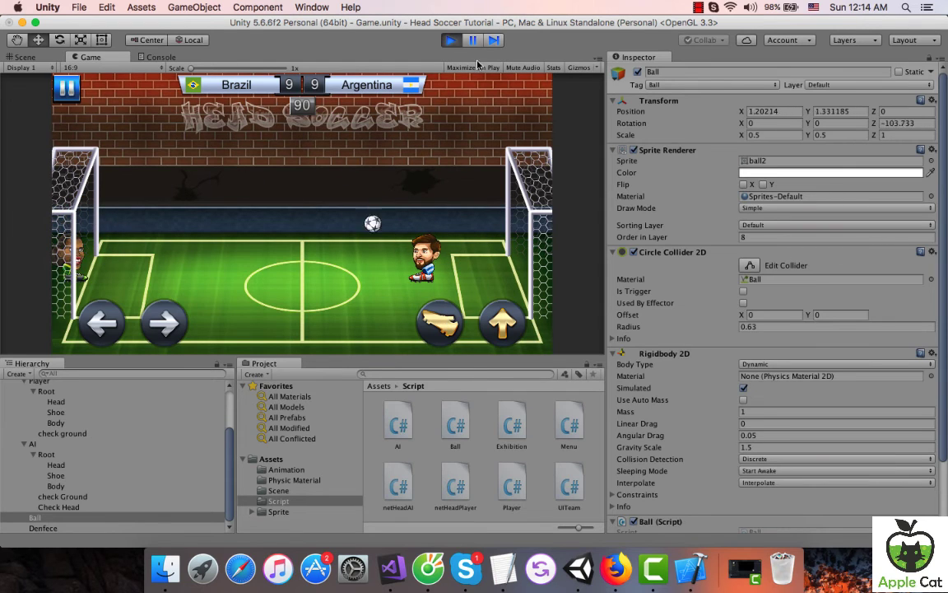
click(450, 40)
click(391, 568)
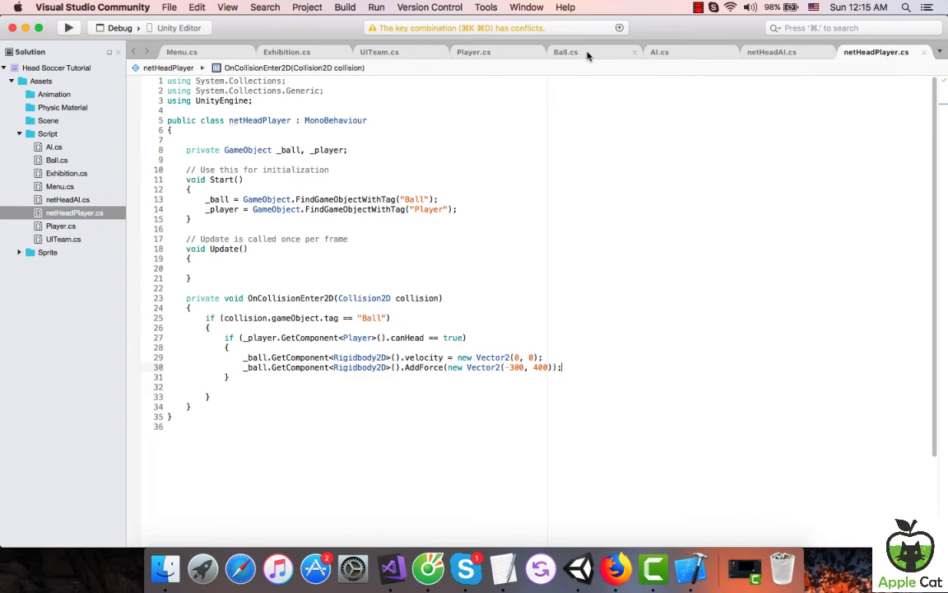
Copy netHeadAI.cs's ball velocity reset line to the start of Shoot() in AI.cs.
click(659, 52)
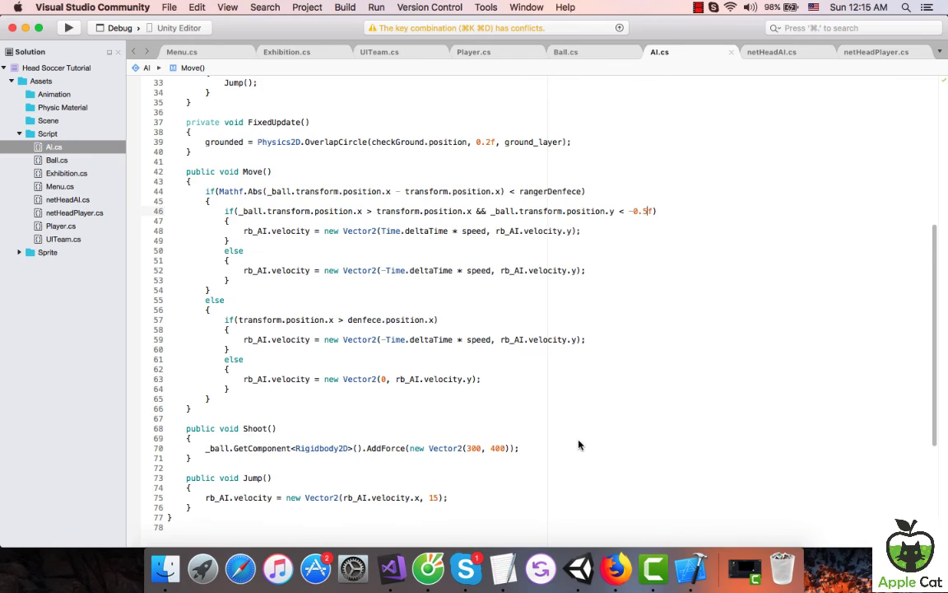
scroll(578, 445, down, 4)
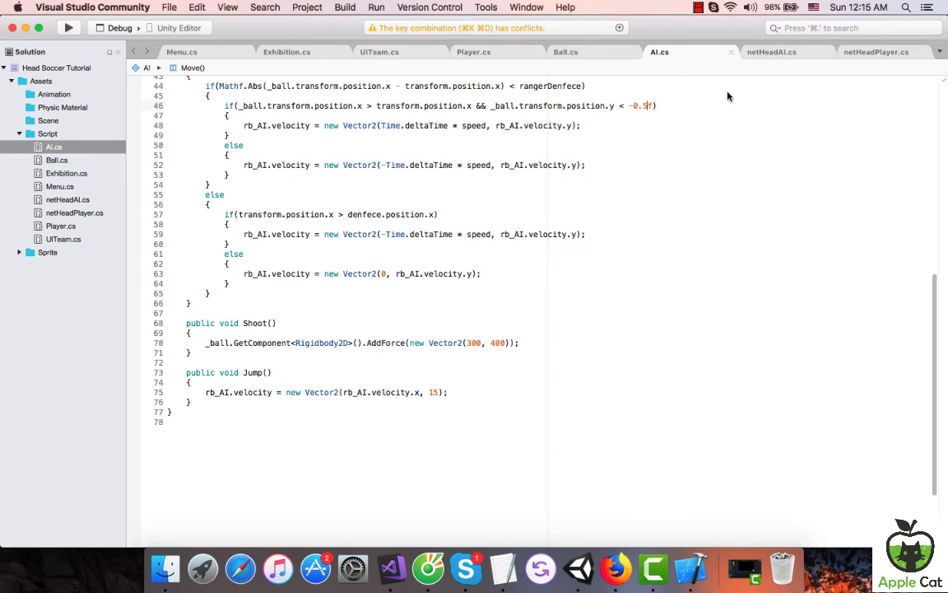
click(781, 52)
drag(224, 317, 523, 317)
key(super+c)
click(671, 53)
click(323, 333)
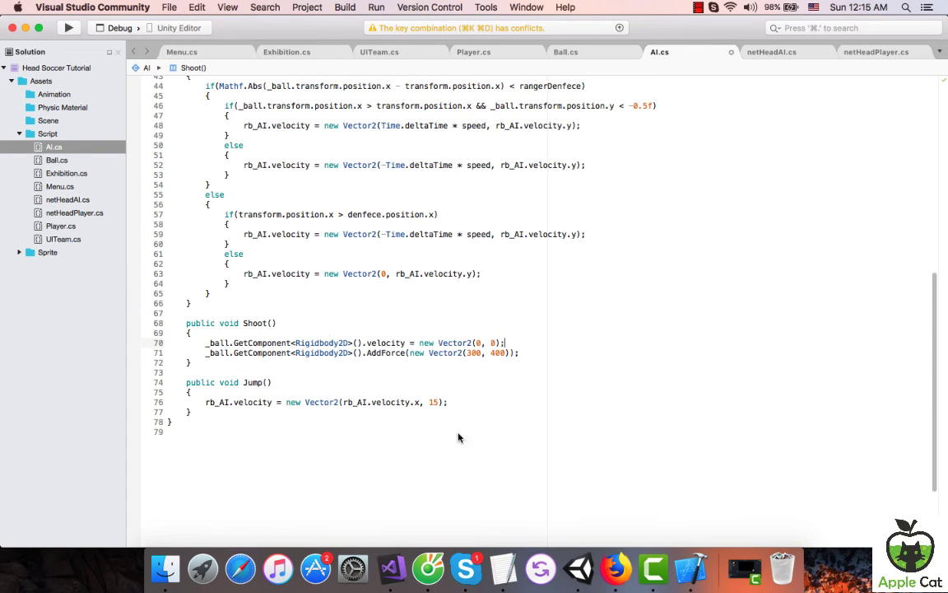
click(579, 568)
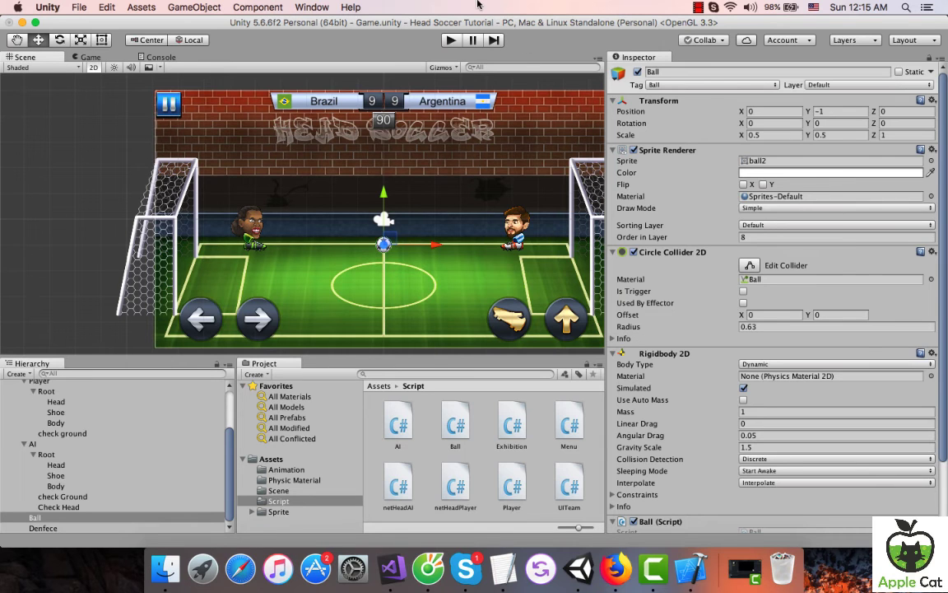
click(391, 569)
scroll(490, 315, up, 5)
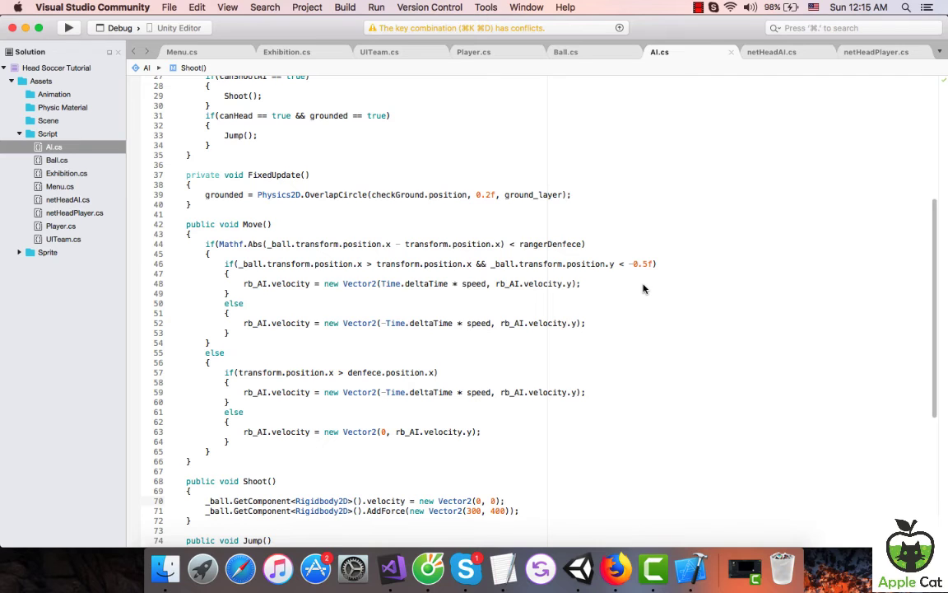
Add an else-if after the first if block in Move(), pasting in the ball-height condition.
scroll(644, 288, down, 5)
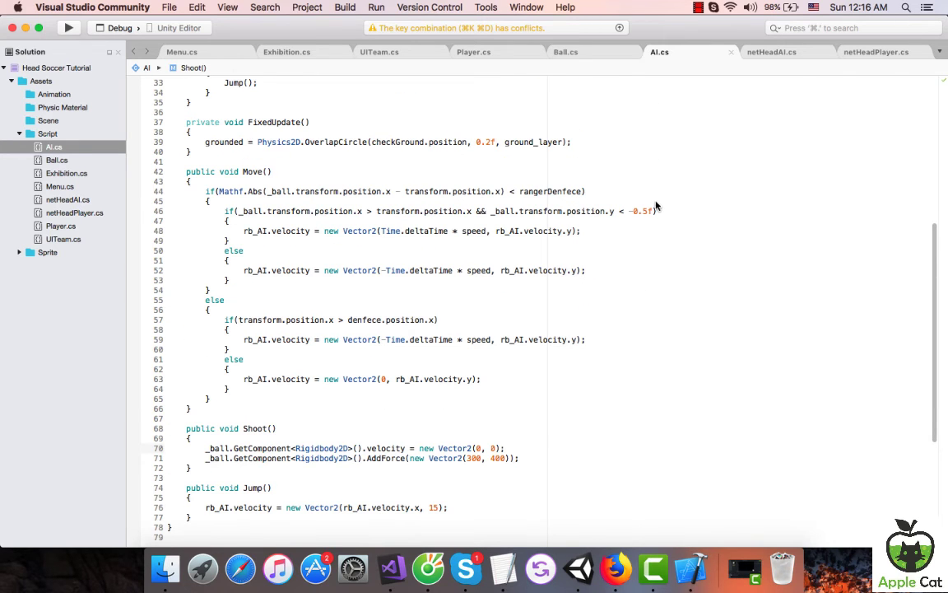
click(657, 209)
click(339, 244)
key(Return)
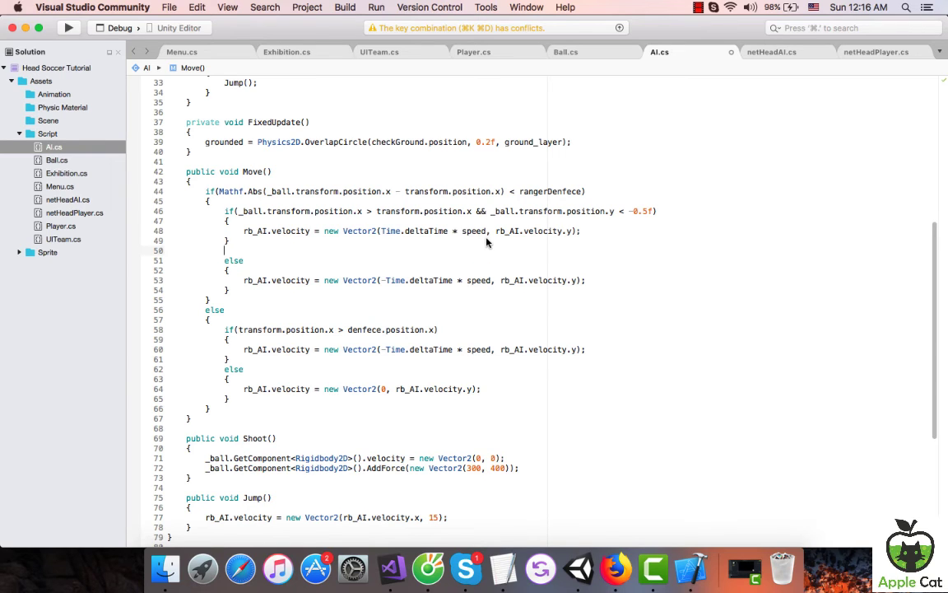
key(Return)
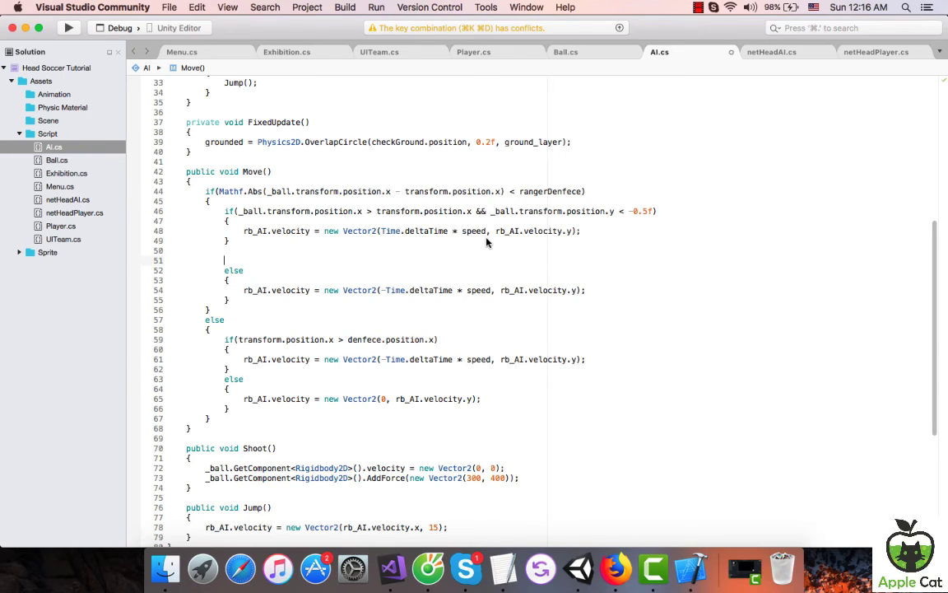
text(else )
text(if()
drag(656, 212, 491, 213)
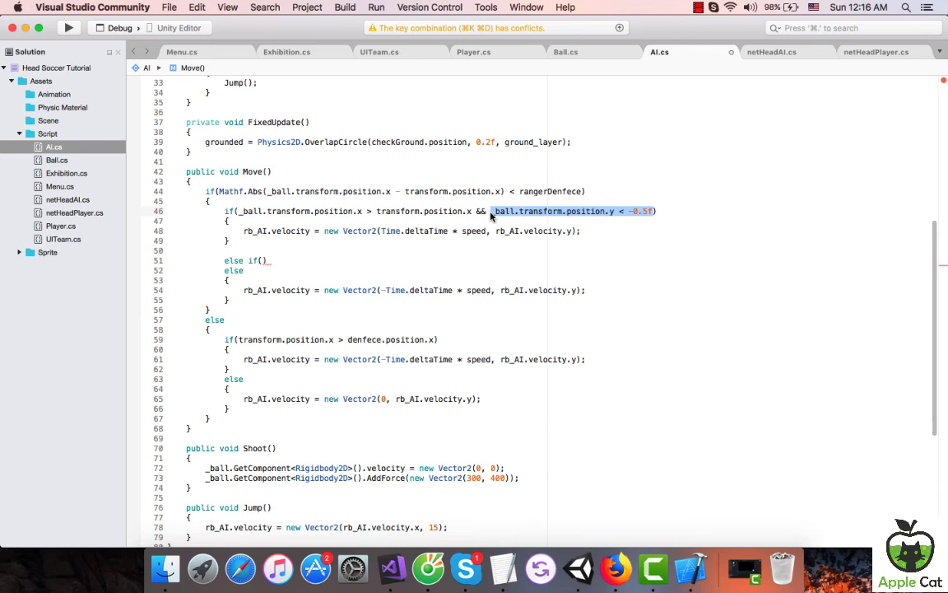
key(super+c)
click(263, 260)
key(super+v)
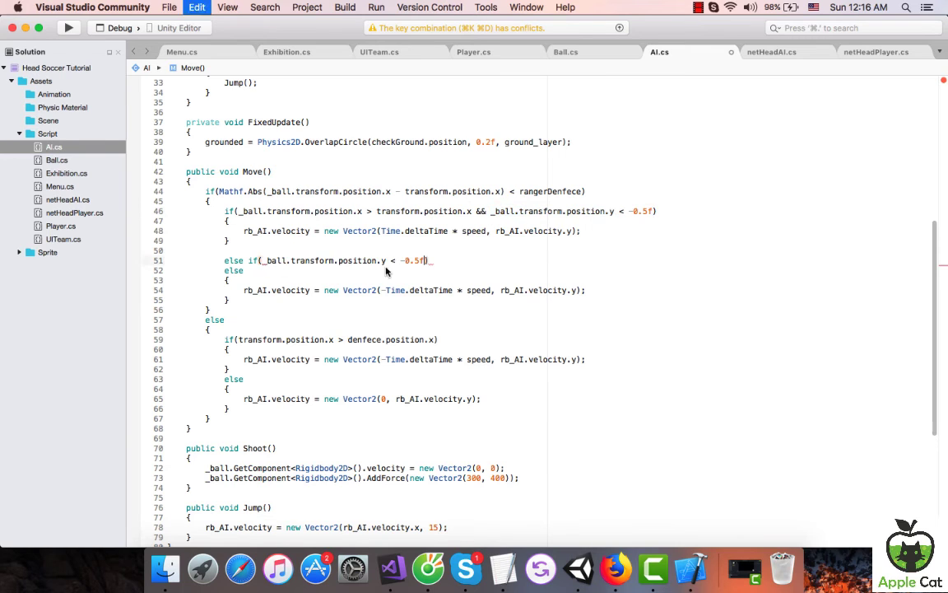
Make the condition `_ball.transform.position.y >= -0.5f && transform.position.x <= denfece.position.x`.
double_click(393, 261)
text(>=)
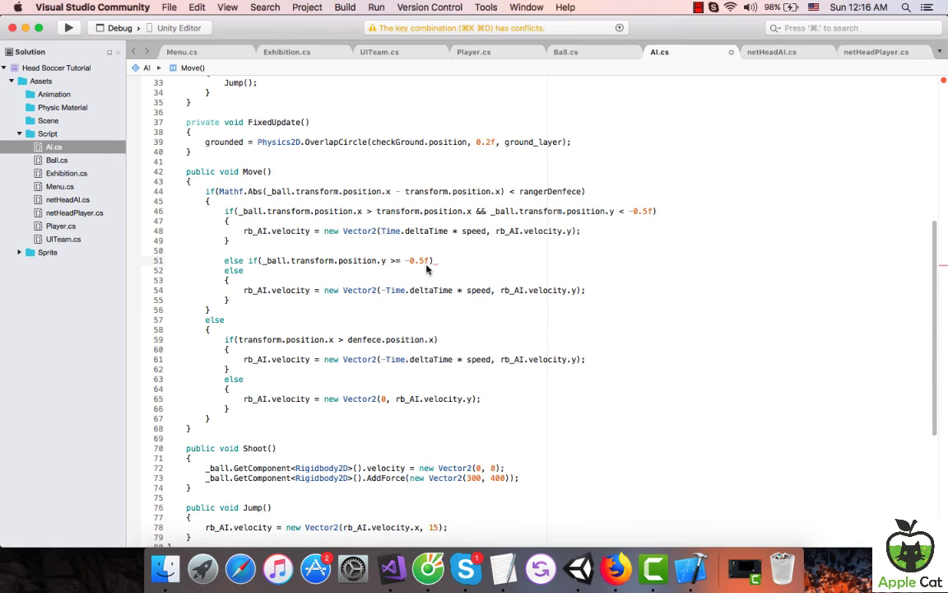
click(429, 260)
text(&&)
drag(240, 341, 436, 340)
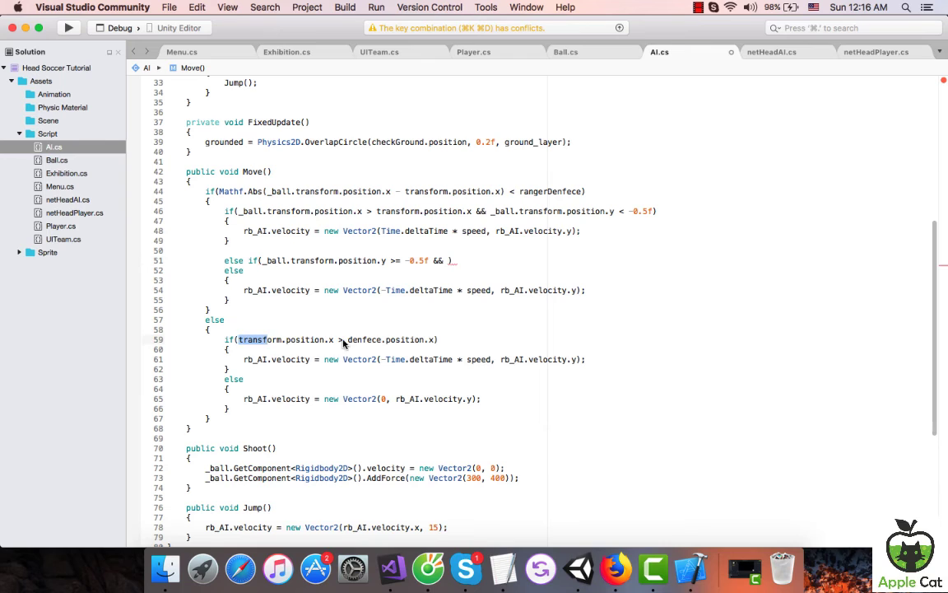
click(447, 260)
key(super+v)
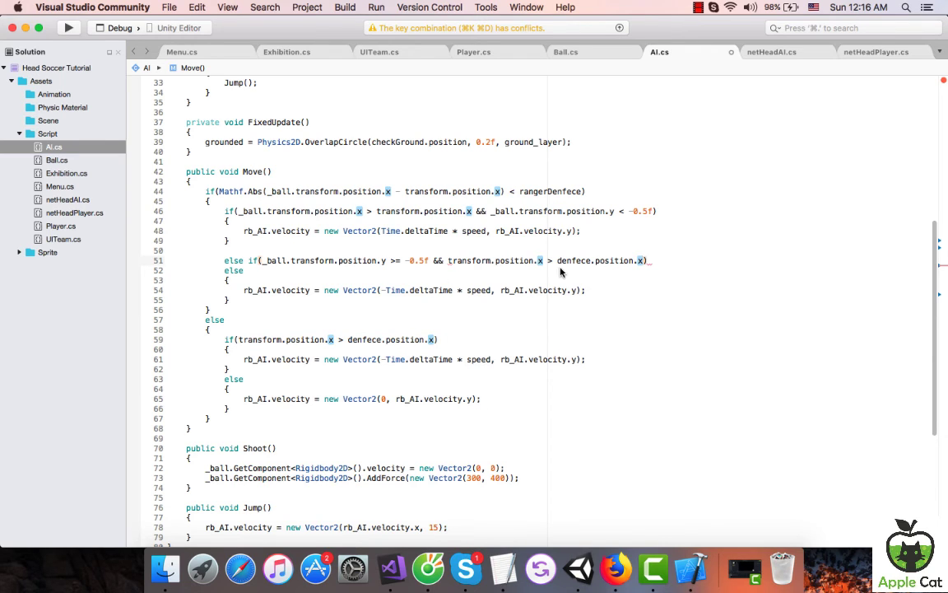
double_click(549, 260)
text(<=)
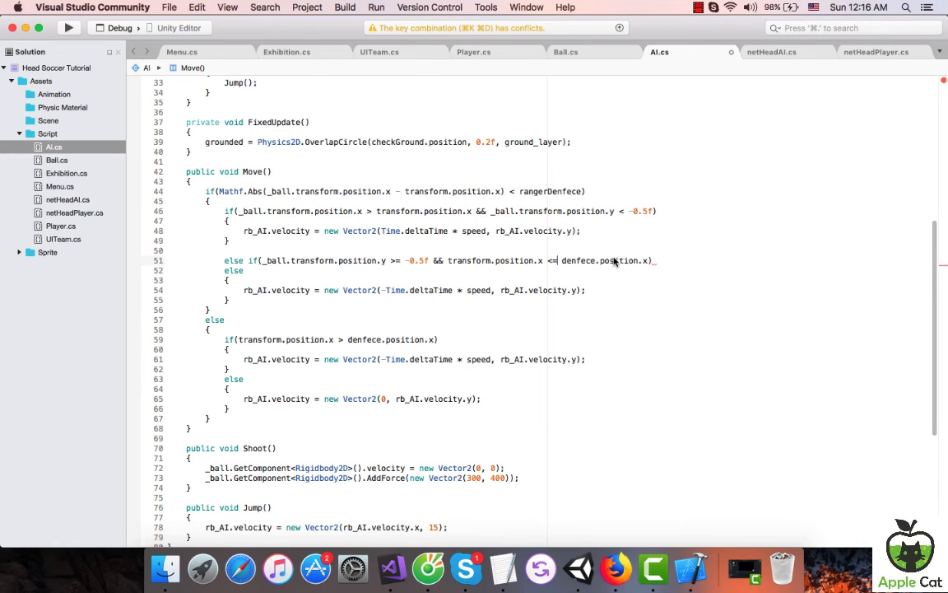
Give the else-if a body setting velocity to `new Vector2(0, rb_AI.velocity.y)` and save AI.cs.
click(671, 260)
key(Return)
text({)
key(Return)
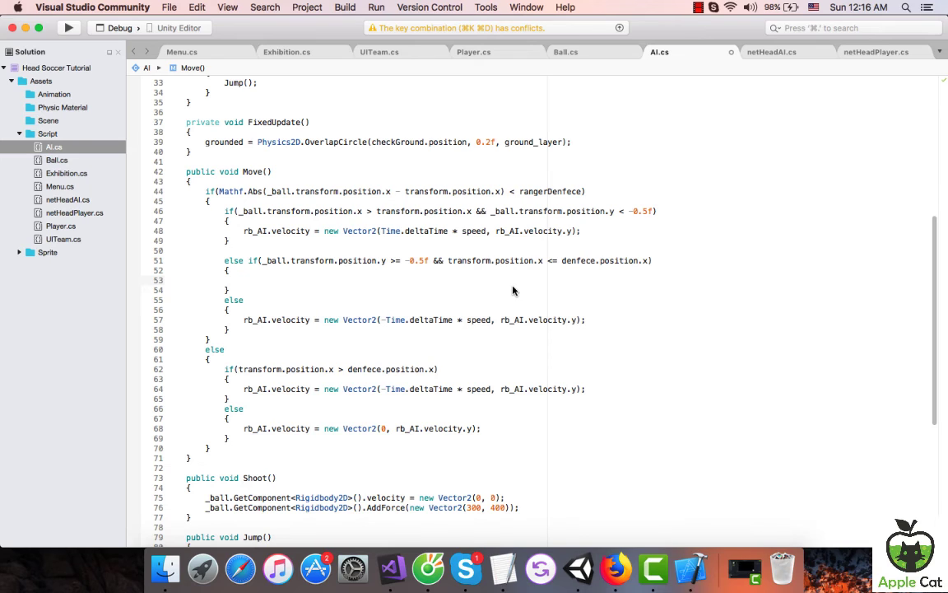
drag(243, 319, 604, 322)
key(cmd+c)
key(Up)
key(Up)
key(Up)
key(cmd+v)
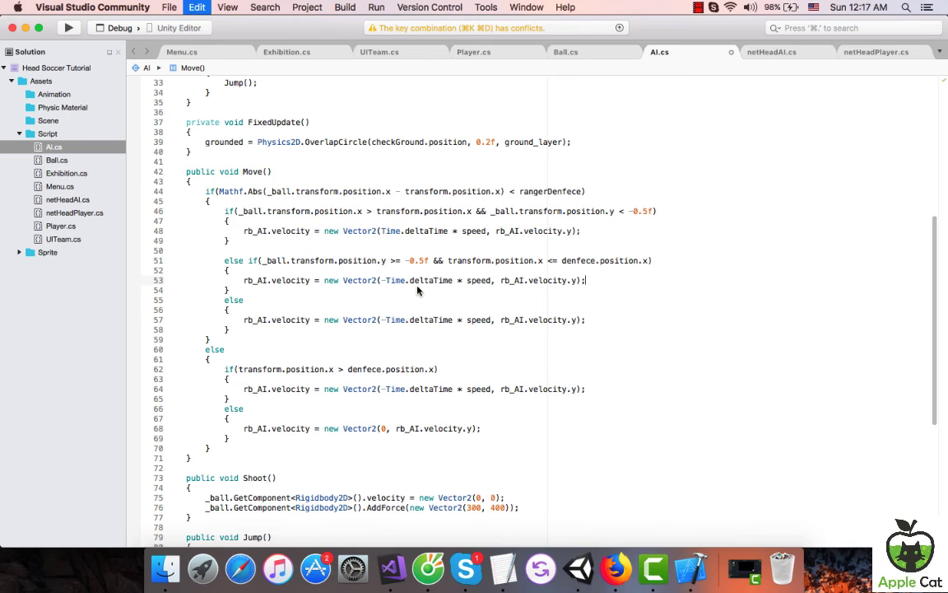
drag(491, 280, 384, 282)
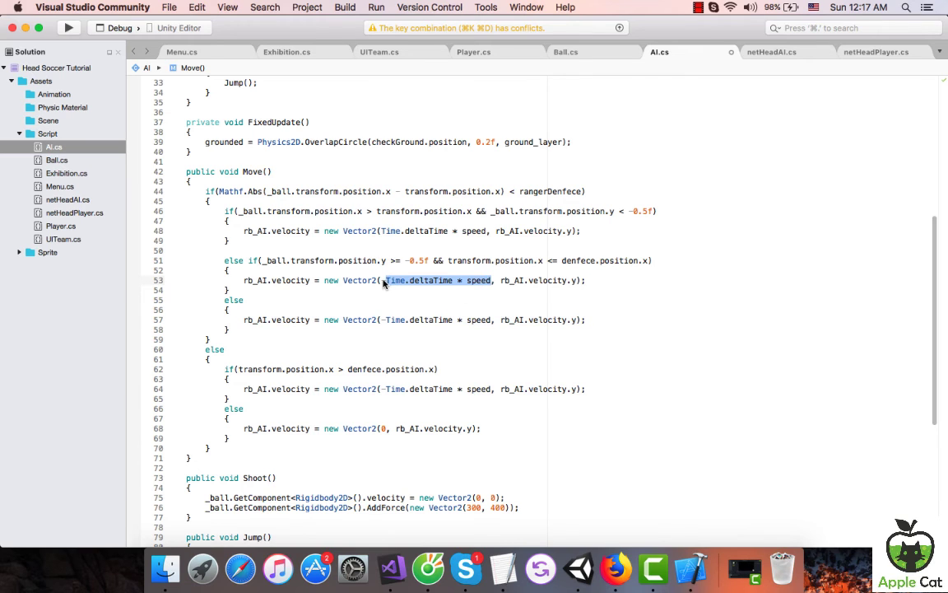
text(0)
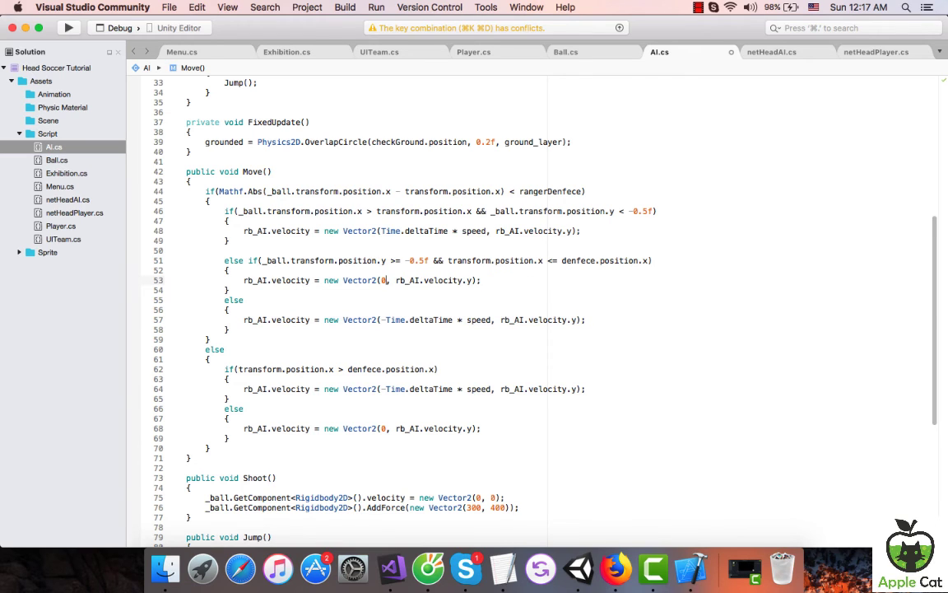
key(cmd+s)
key(Down)
key(Down)
Play the match in Unity, moving and jumping the Argentina player against the AI, then stop.
click(579, 568)
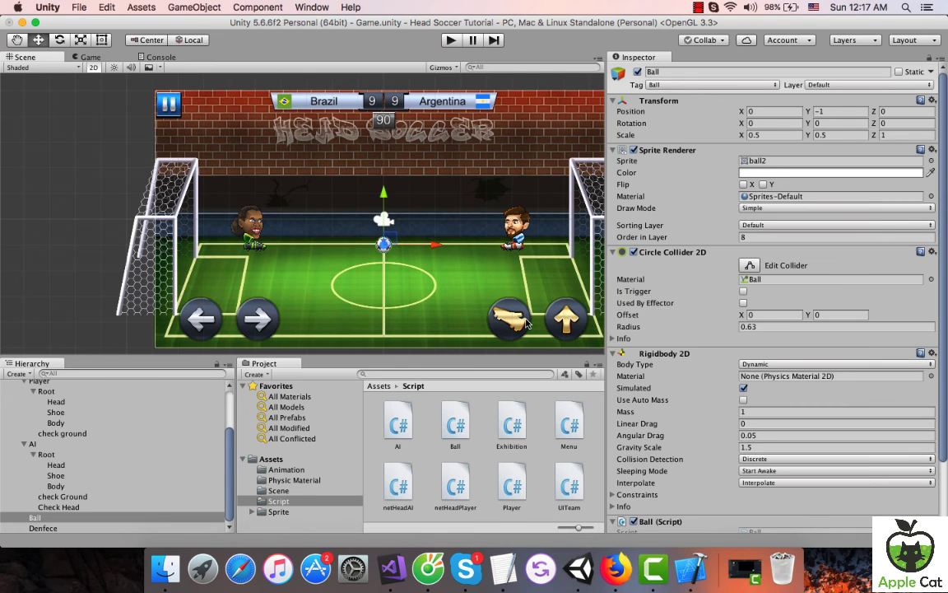
click(446, 46)
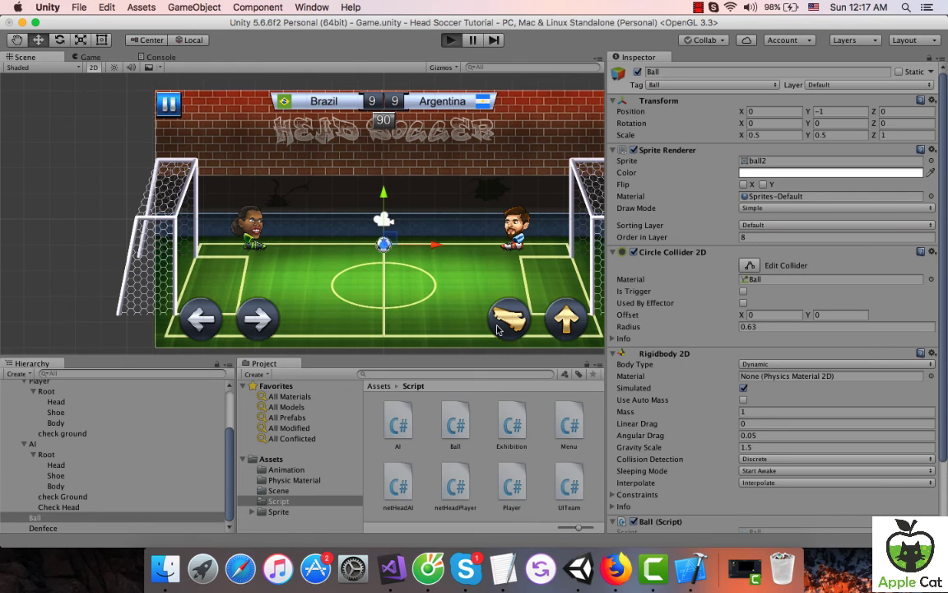
key(Left)
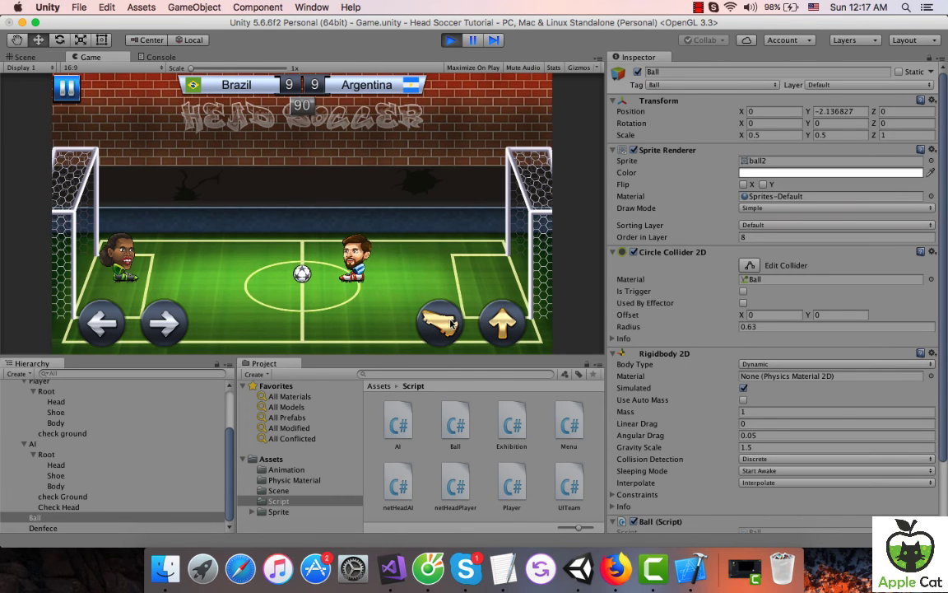
key(Right)
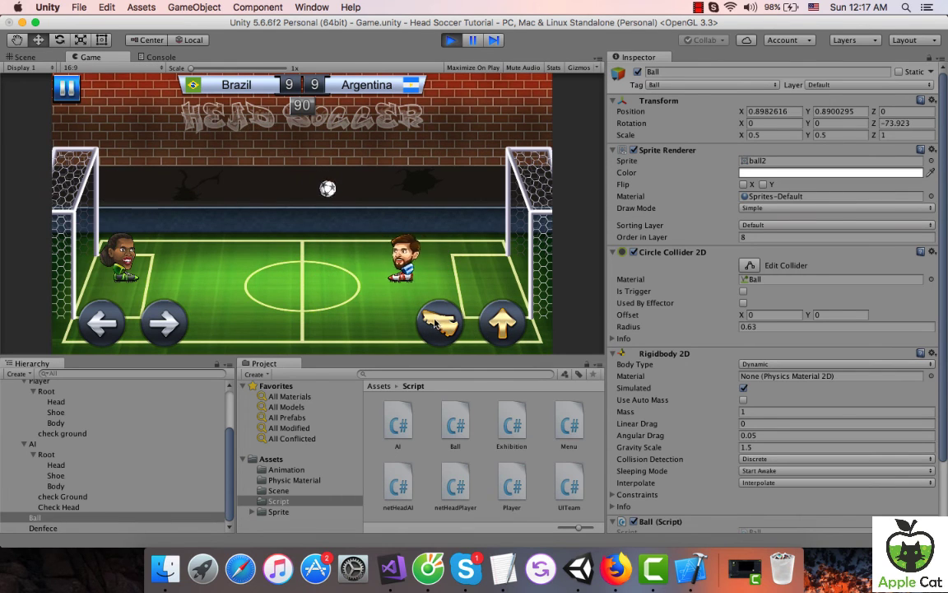
key(Left)
key(Right)
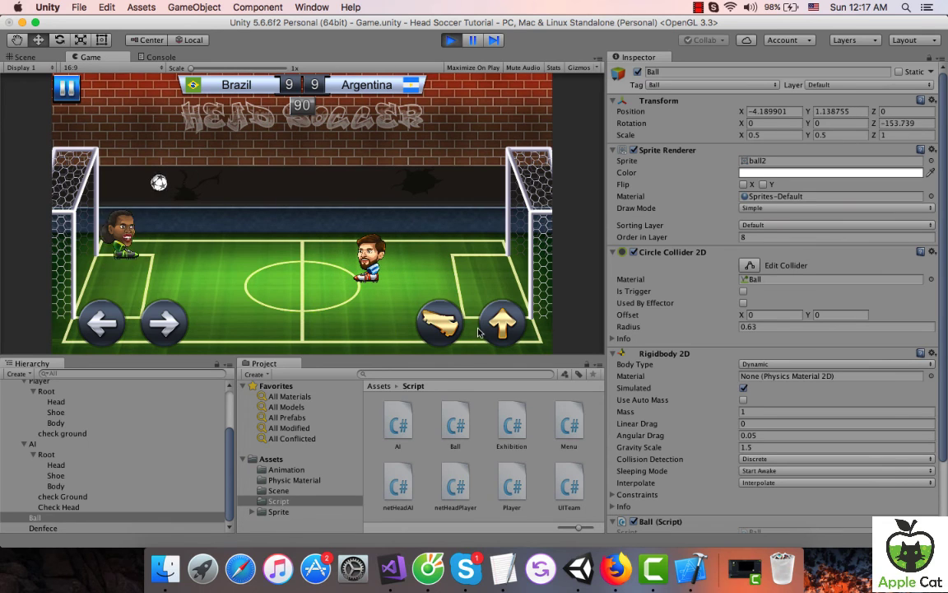
click(493, 325)
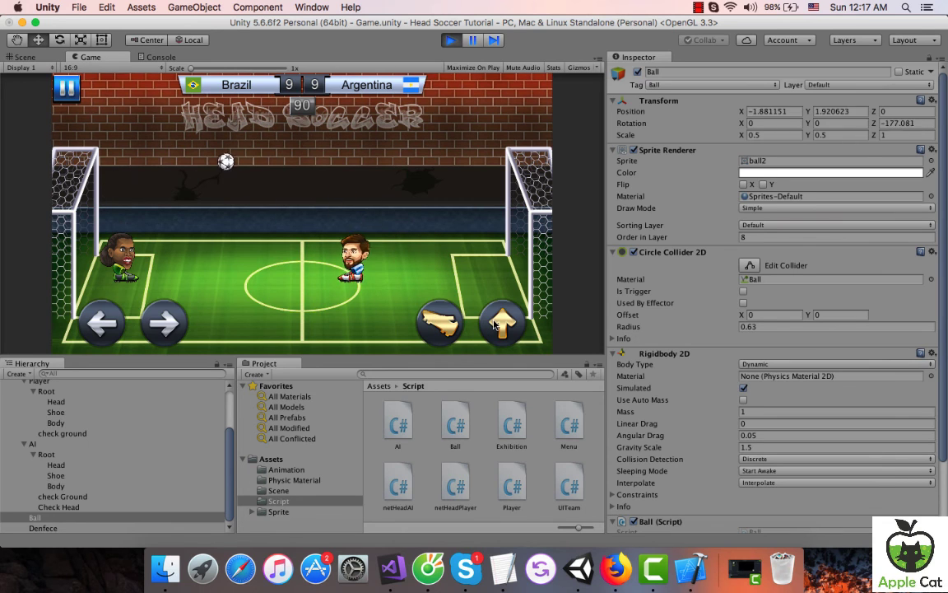
key(Right)
key(Left)
click(494, 325)
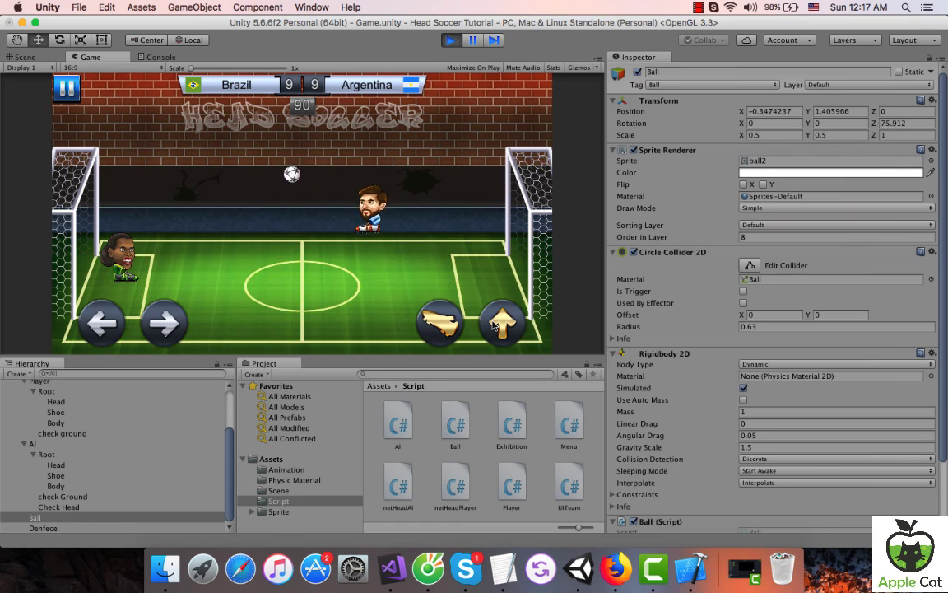
key(Right)
key(Left)
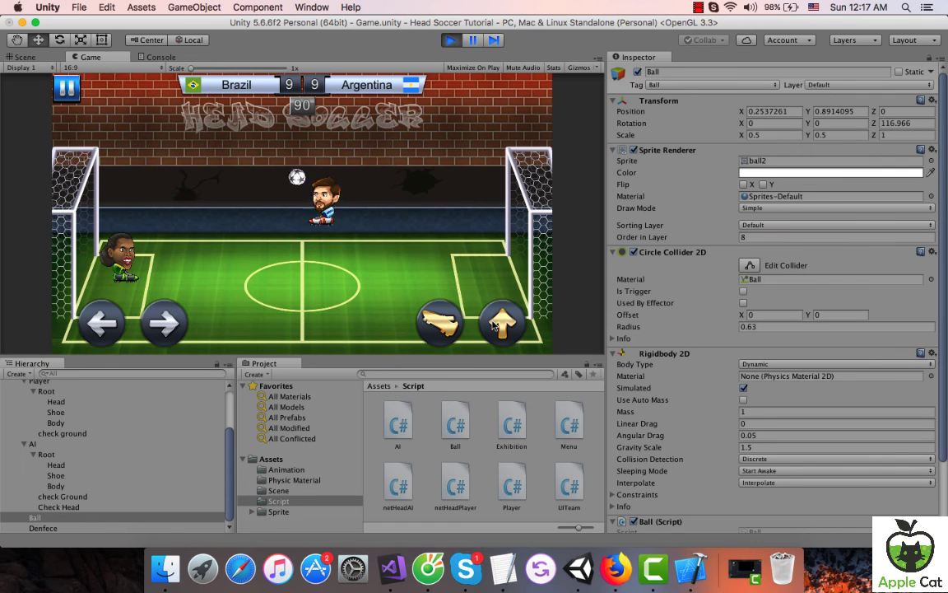
click(494, 325)
key(Right)
key(Left)
click(494, 325)
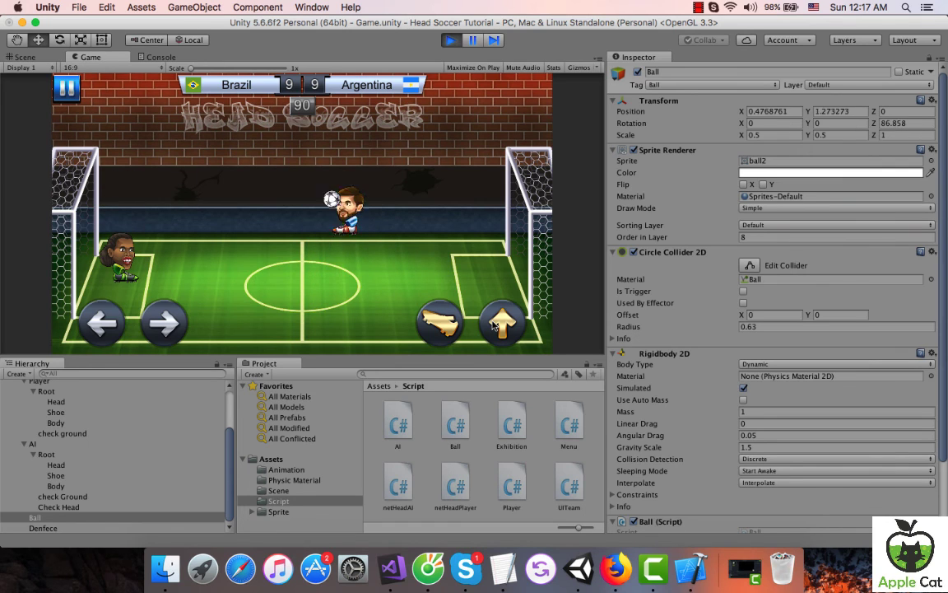
key(Right)
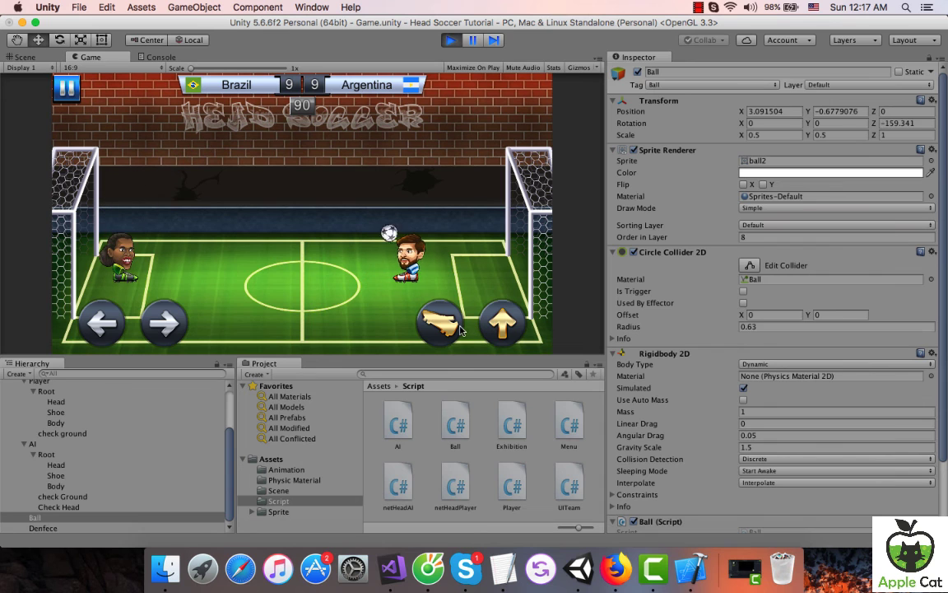
key(Right)
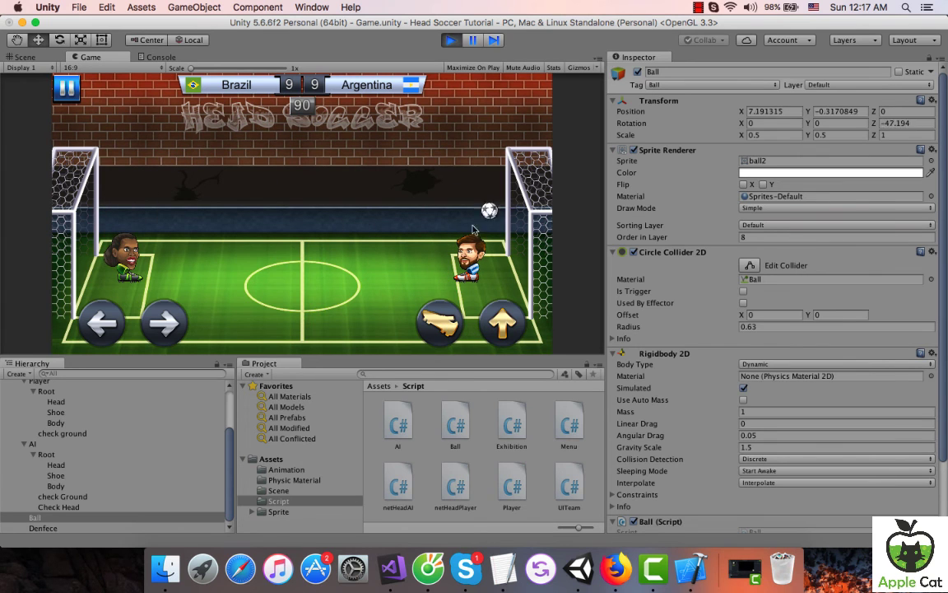
key(super+p)
Set the AddForce in AI.cs Shoot() to (200, 300) and save the script.
click(393, 570)
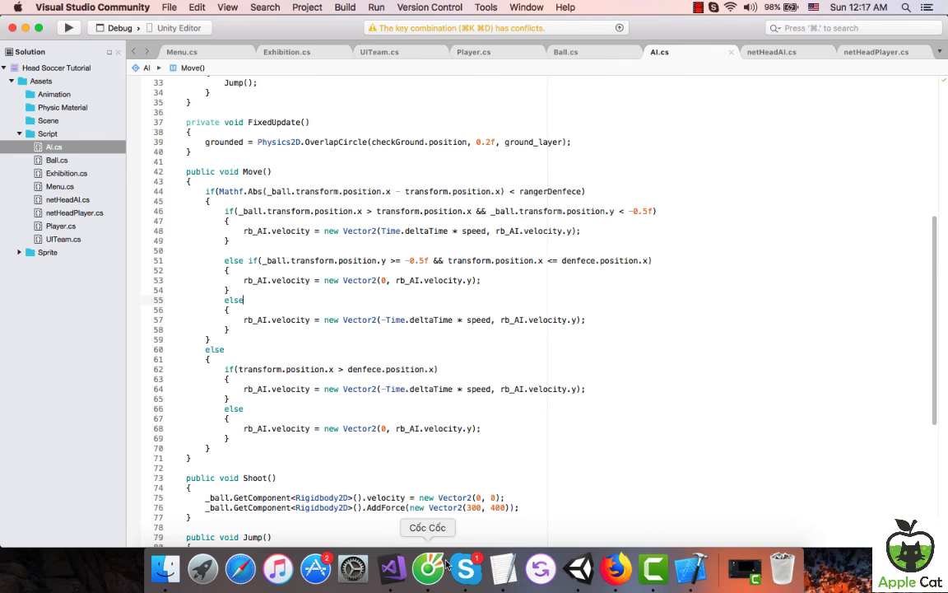
scroll(521, 475, down, 5)
click(471, 350)
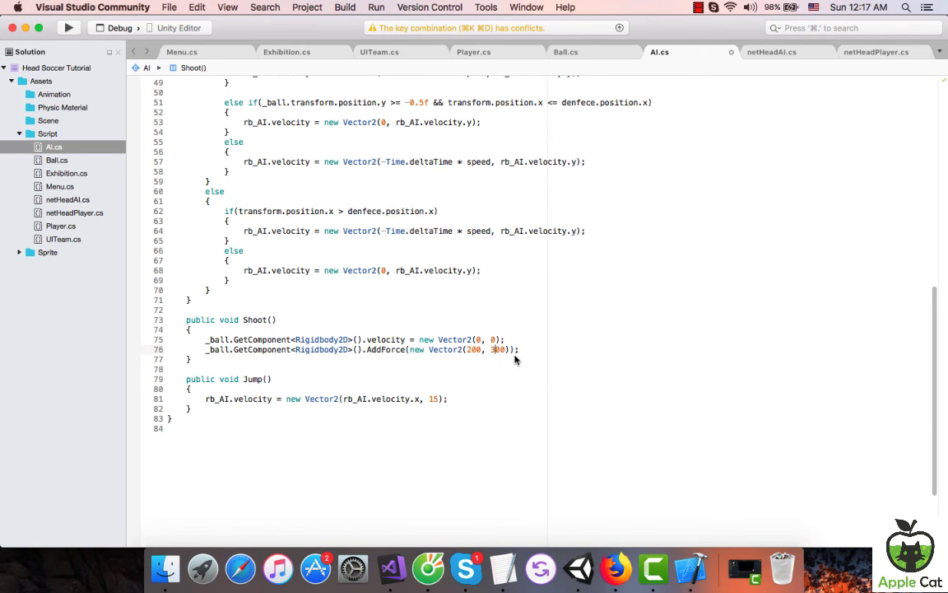
key(super+a)
click(512, 322)
click(580, 569)
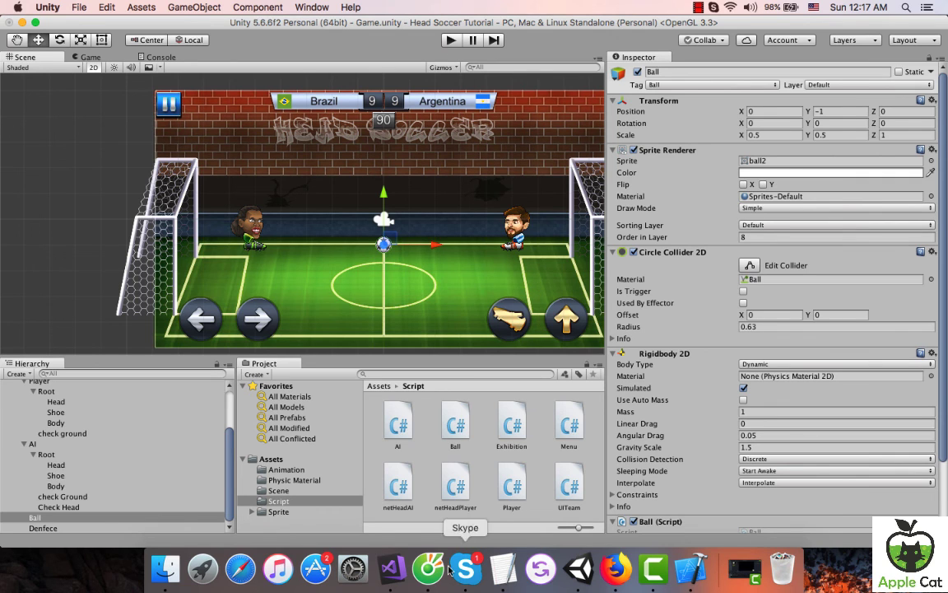
Review the heading forces in netHeadPlayer.cs (-400, 400) and netHeadAI.cs (400, 400).
click(396, 568)
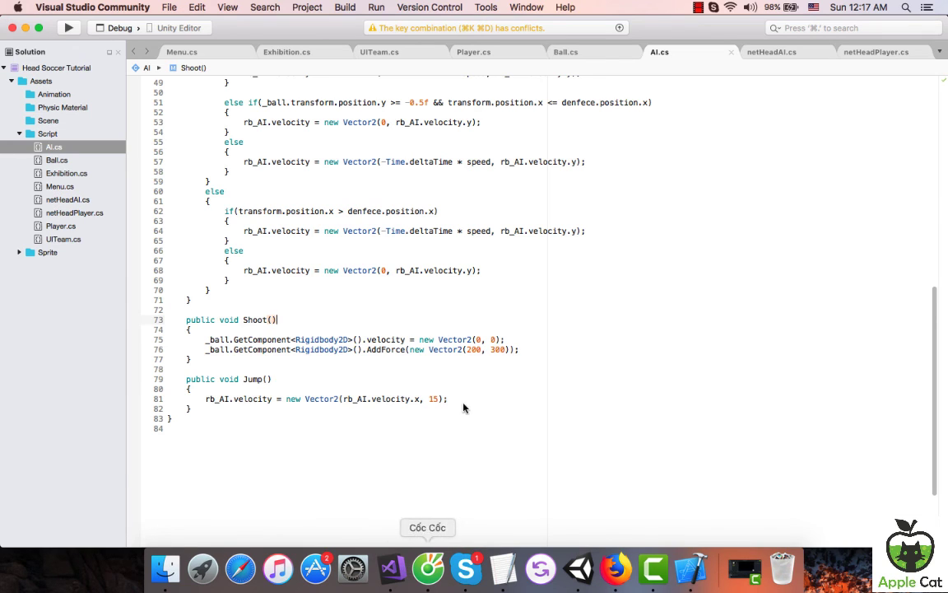
click(868, 54)
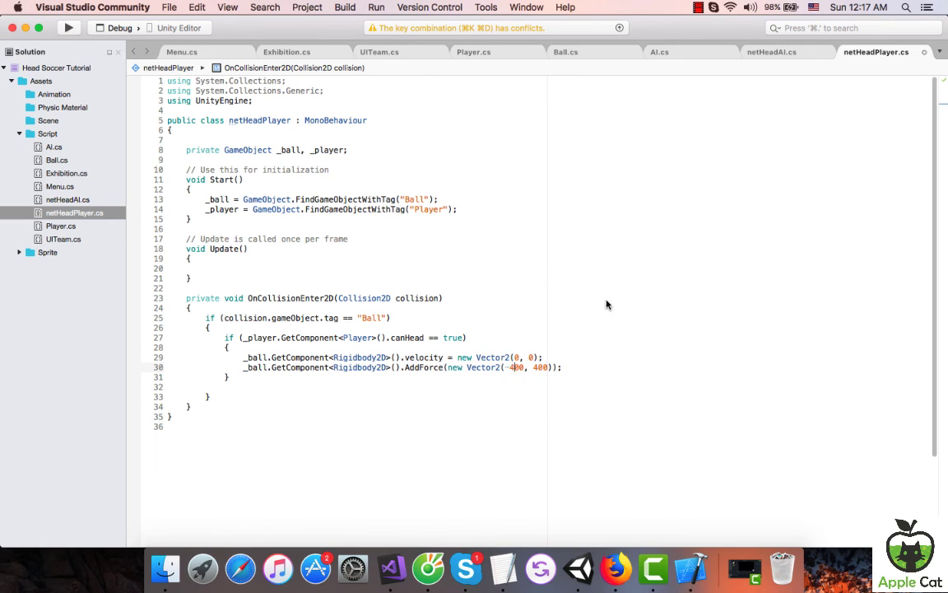
click(770, 52)
click(489, 329)
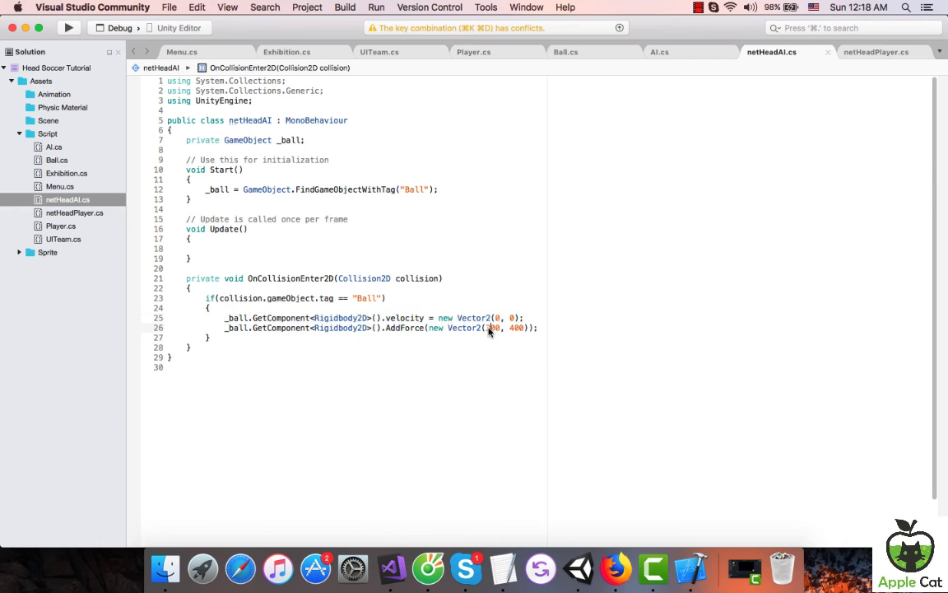
click(579, 568)
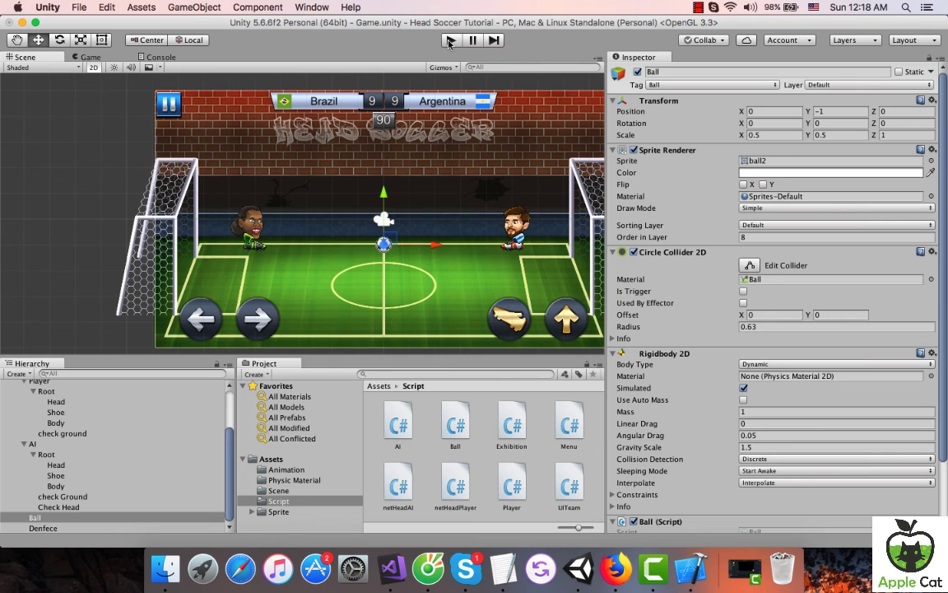
Run a short play test of the match with the weaker AI shot, then stop it.
click(449, 42)
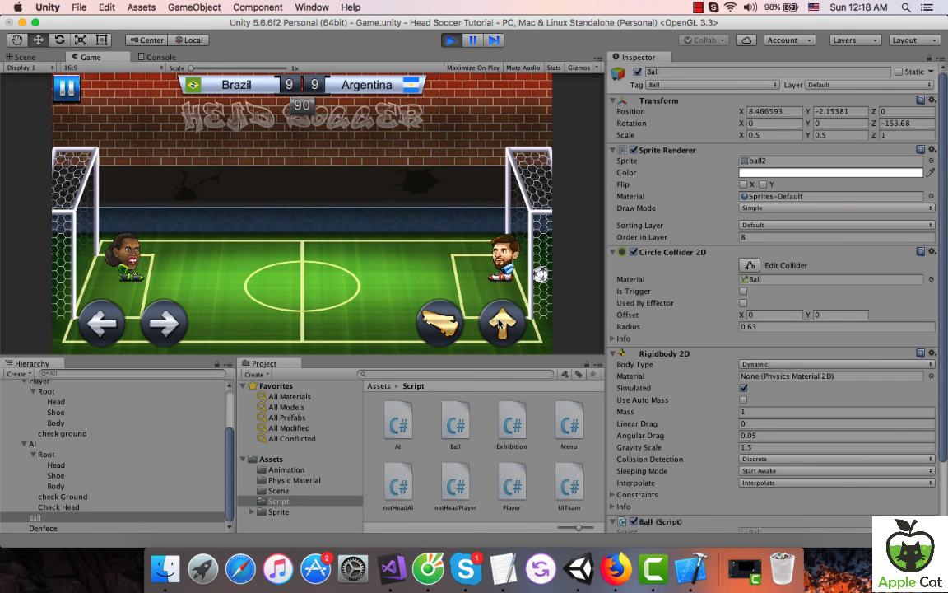
click(451, 40)
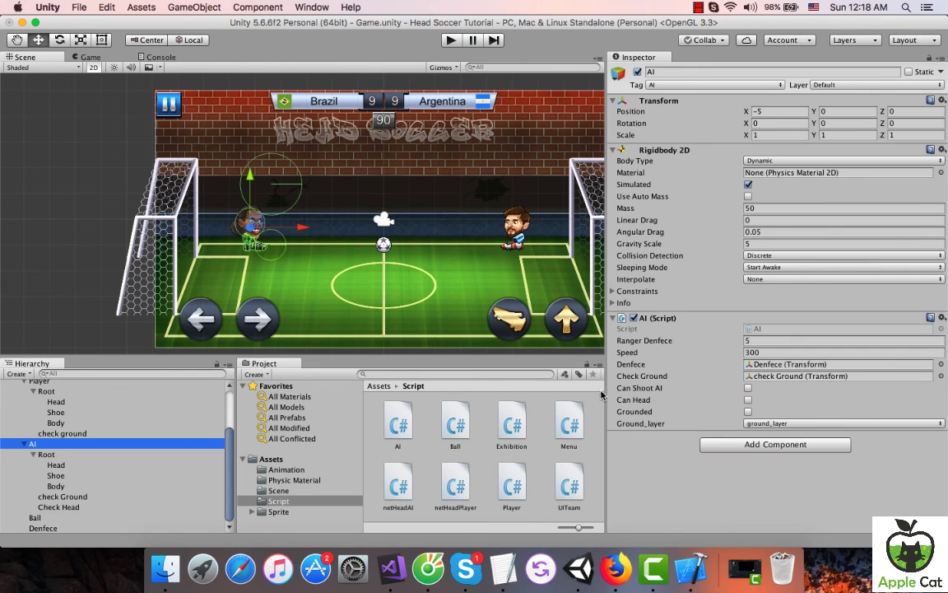
Set the AI's Ranger Denfece to 8 and start a play test.
click(785, 341)
text(8)
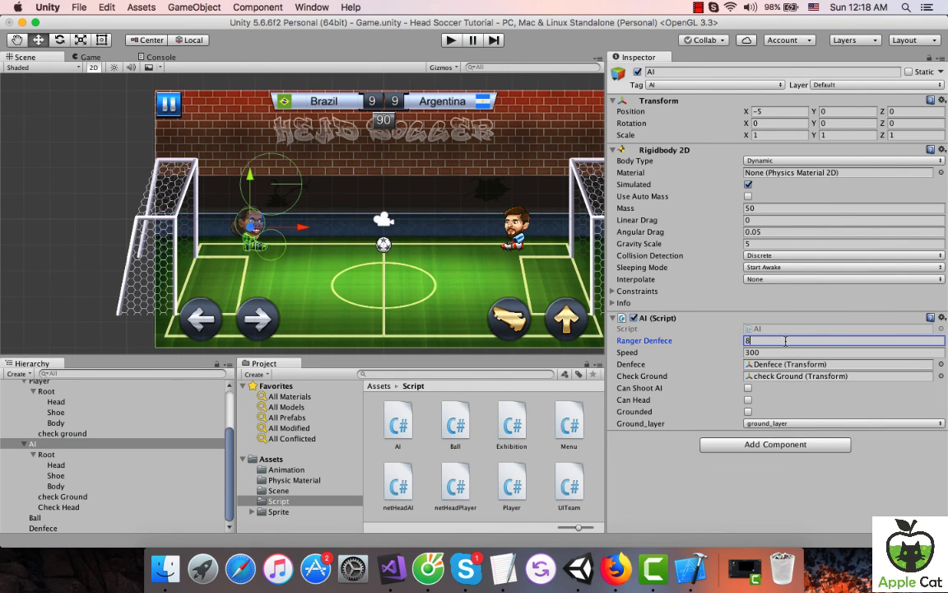
click(451, 41)
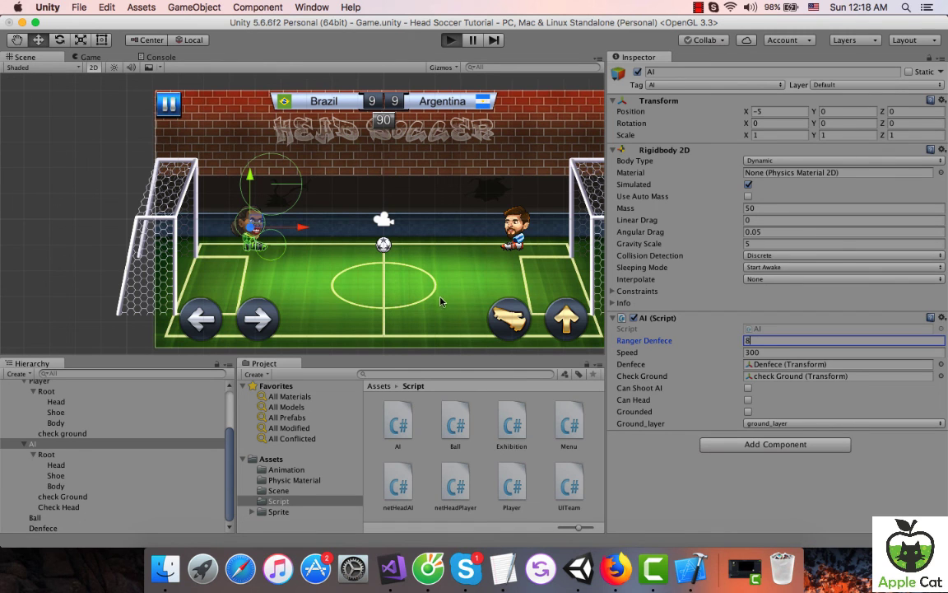
click(451, 40)
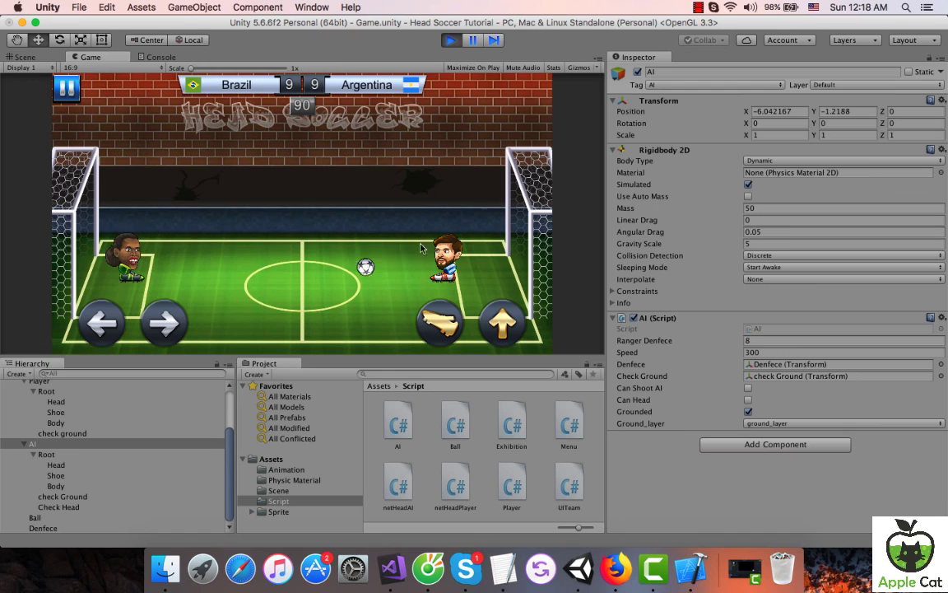
Move the Argentina player around to test the Brazil AI's defence and shots, then stop the game.
key(Right)
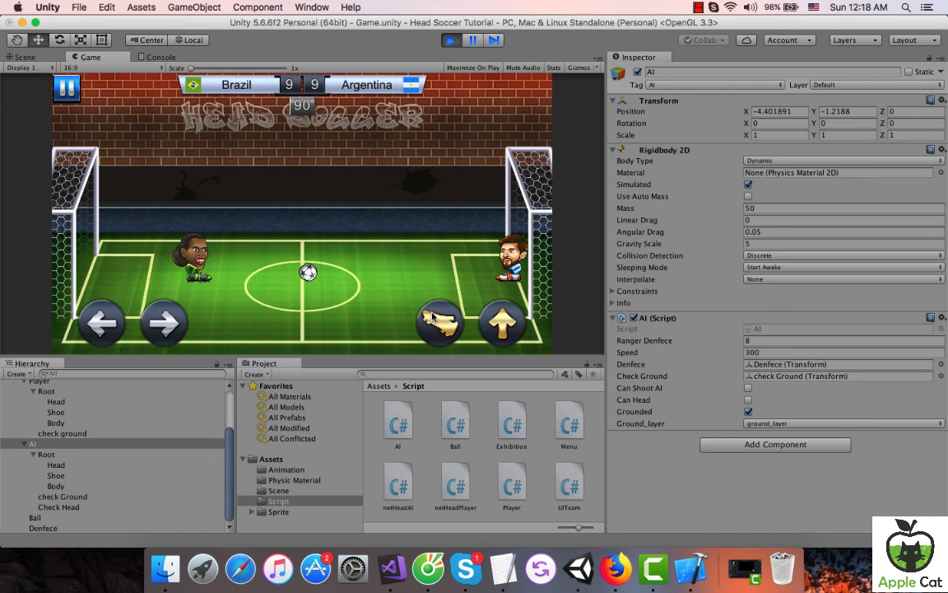
key(Left)
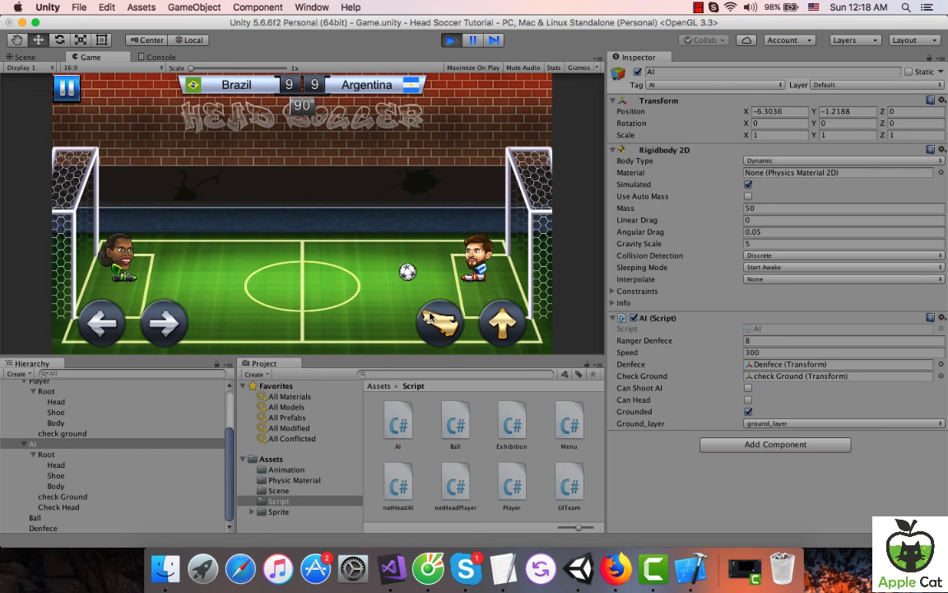
key(Left)
key(Right)
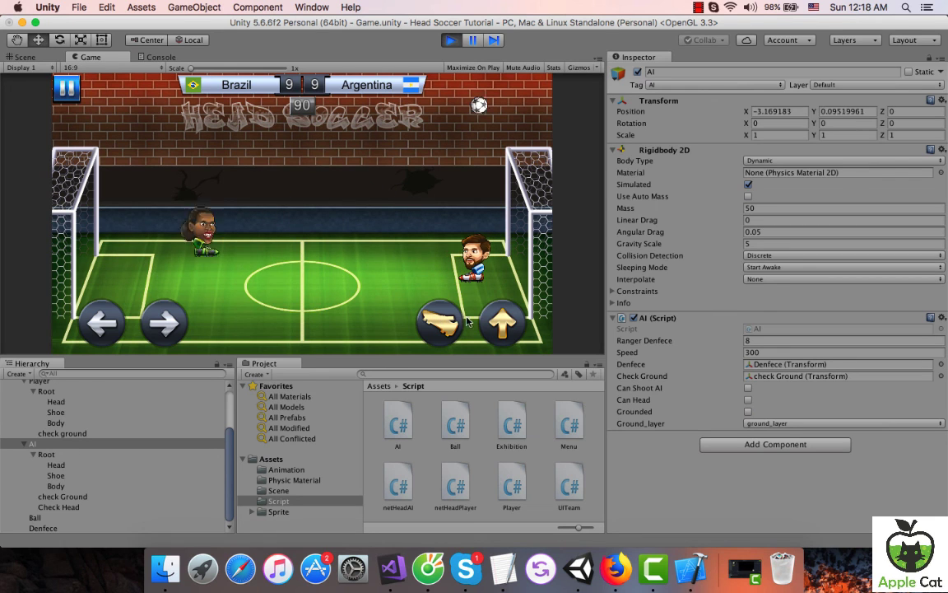
click(483, 321)
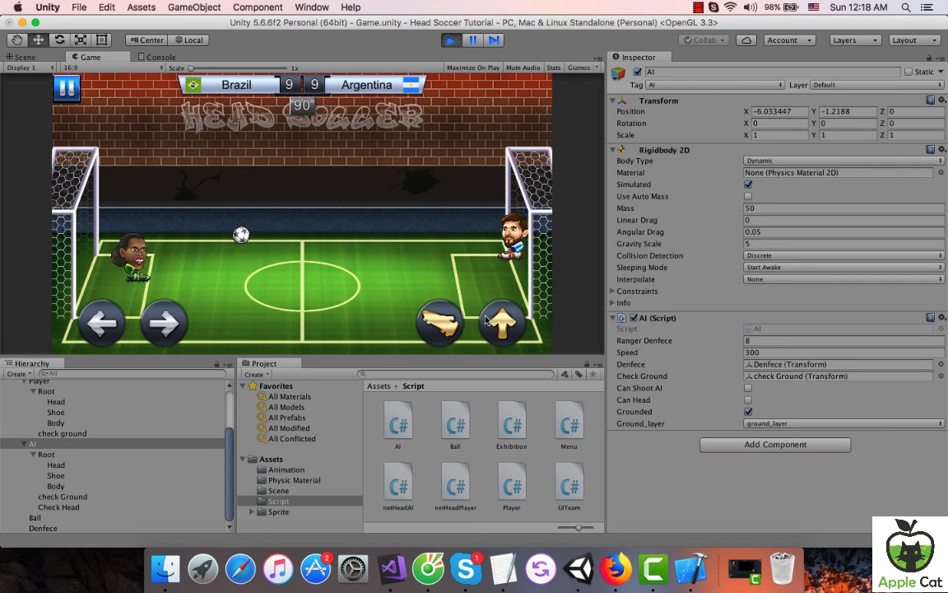
key(Right)
key(Left)
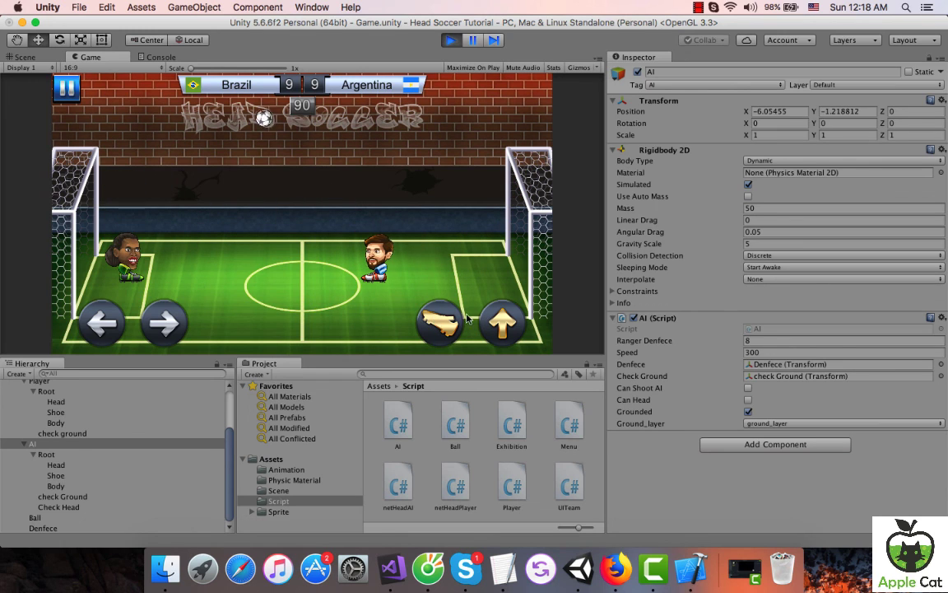
key(Right)
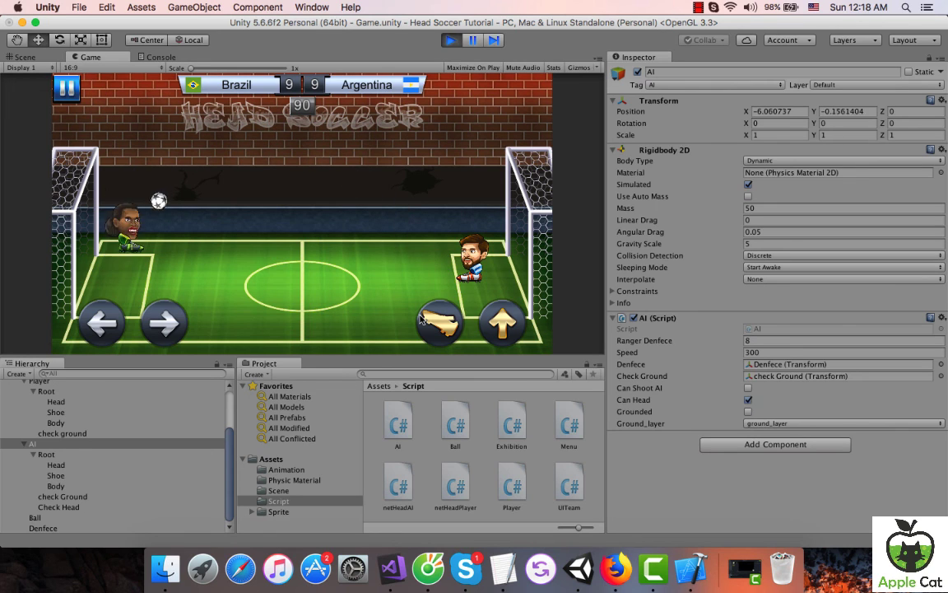
key(Left)
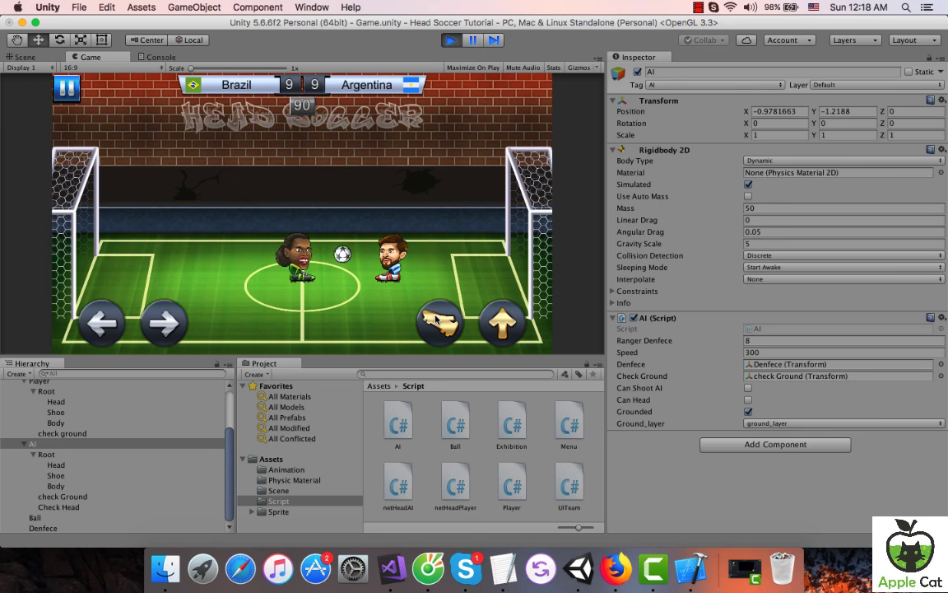
key(Right)
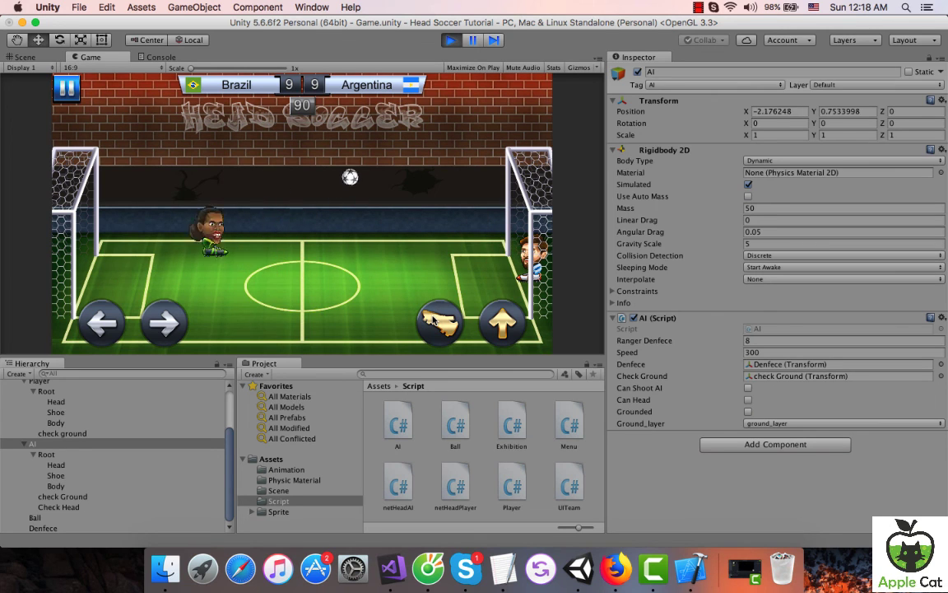
key(Left)
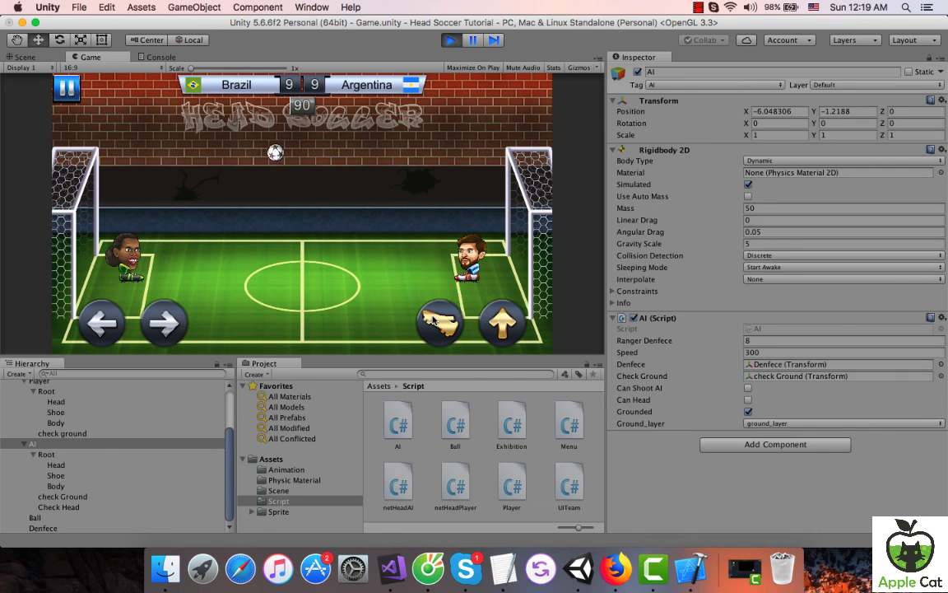
key(Left)
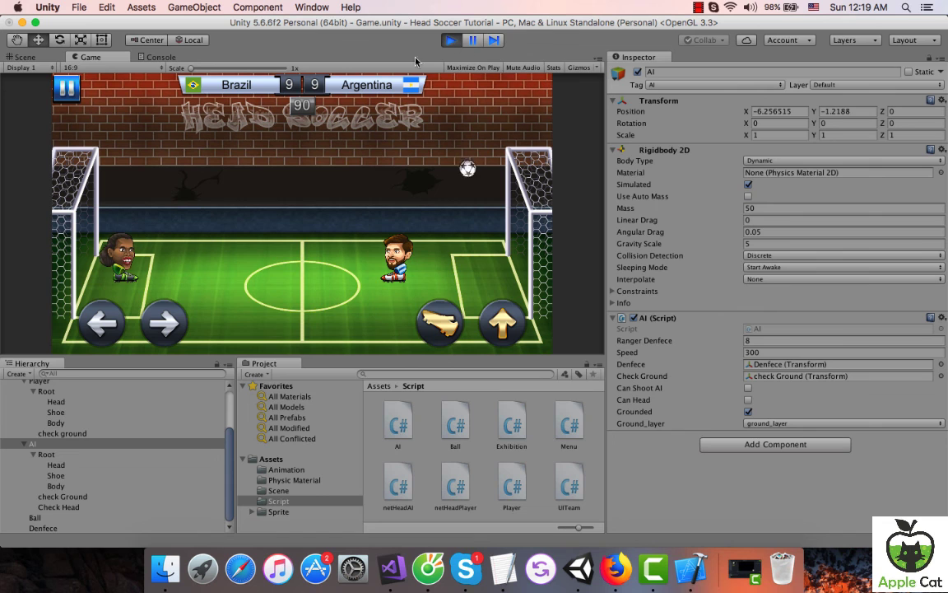
click(452, 41)
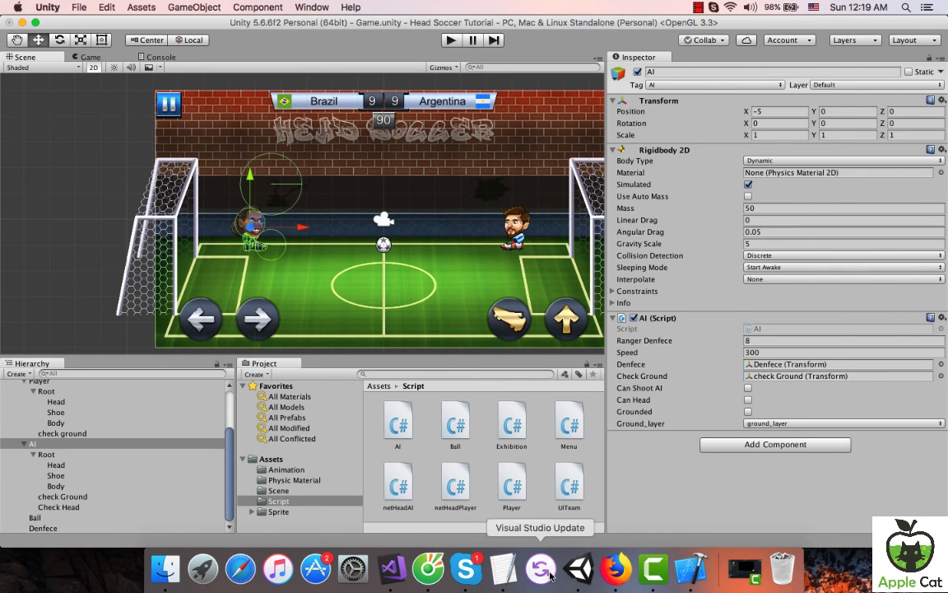
Compare the netHeadPlayer.cs and netHeadAI.cs scripts, then go back to Unity.
click(391, 569)
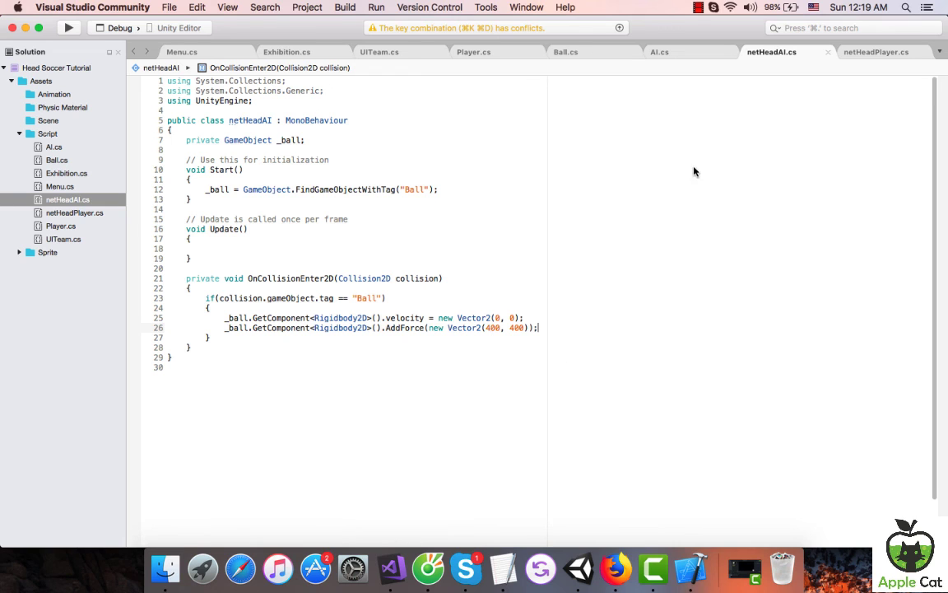
click(886, 52)
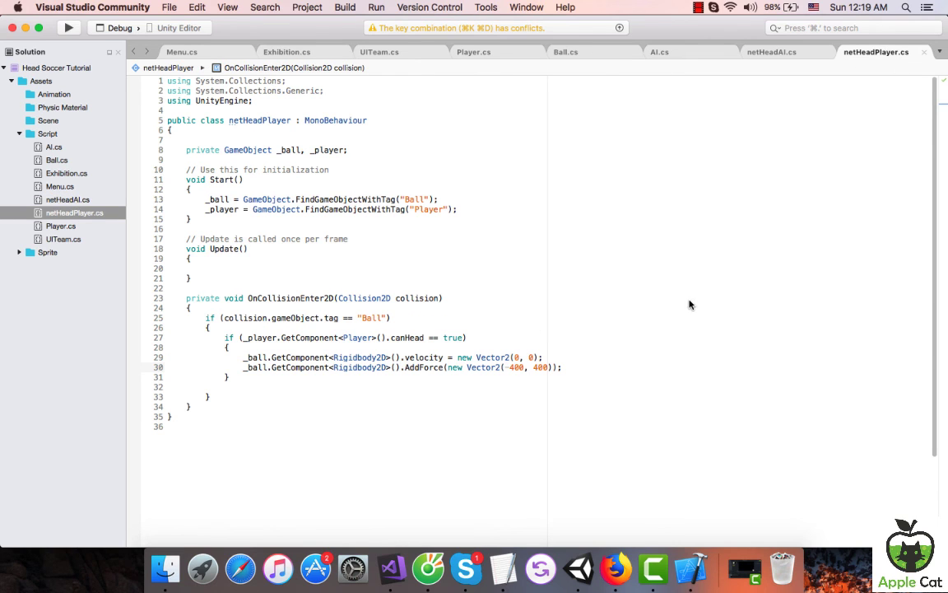
scroll(692, 307, down, 5)
scroll(692, 308, up, 5)
click(761, 53)
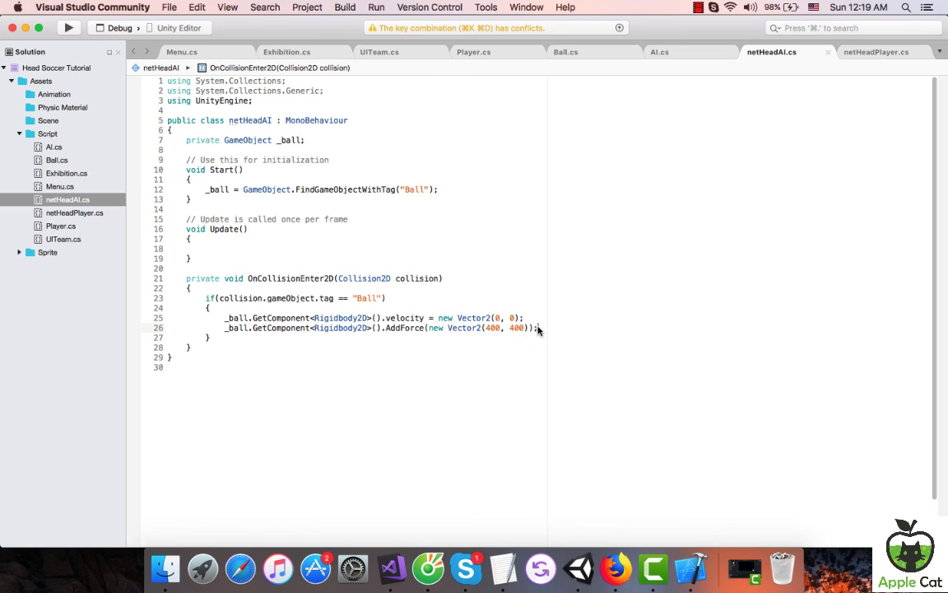
scroll(538, 341, down, 3)
scroll(538, 342, up, 3)
click(581, 568)
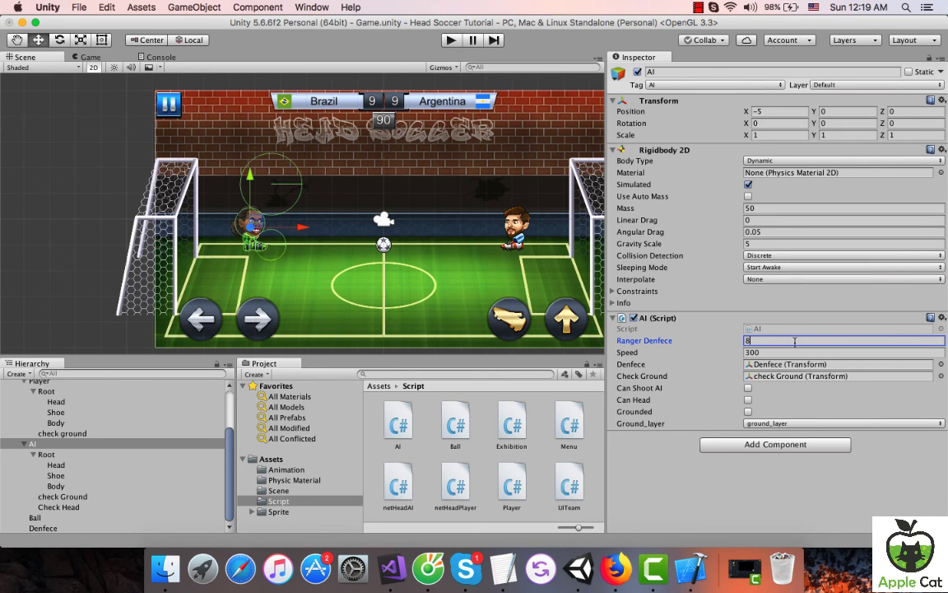
click(455, 41)
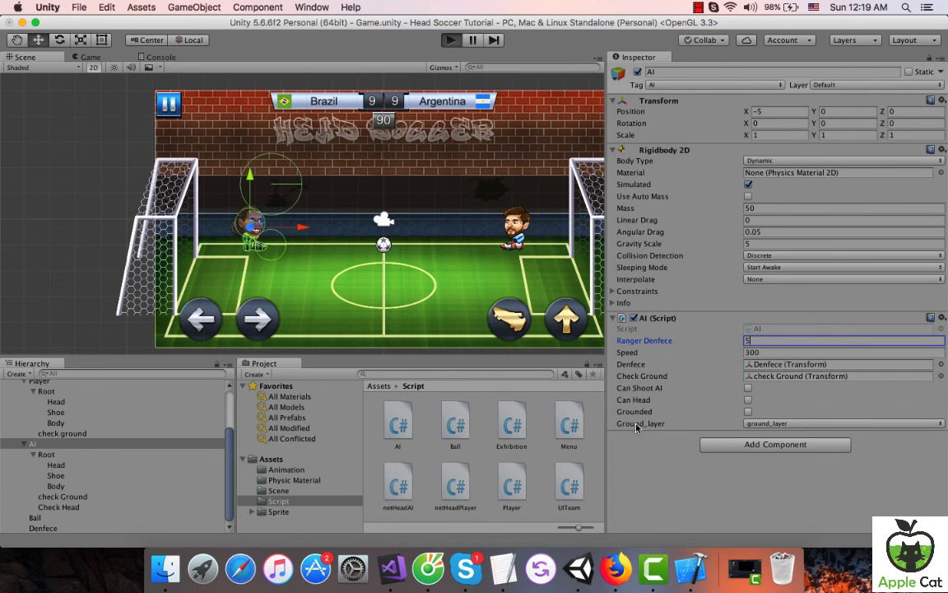
key(Left)
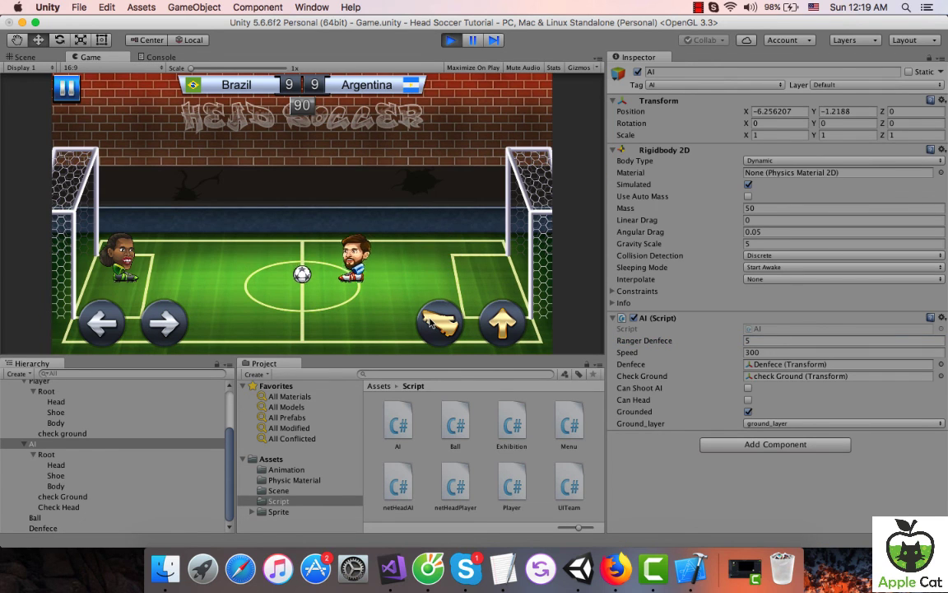
key(Right)
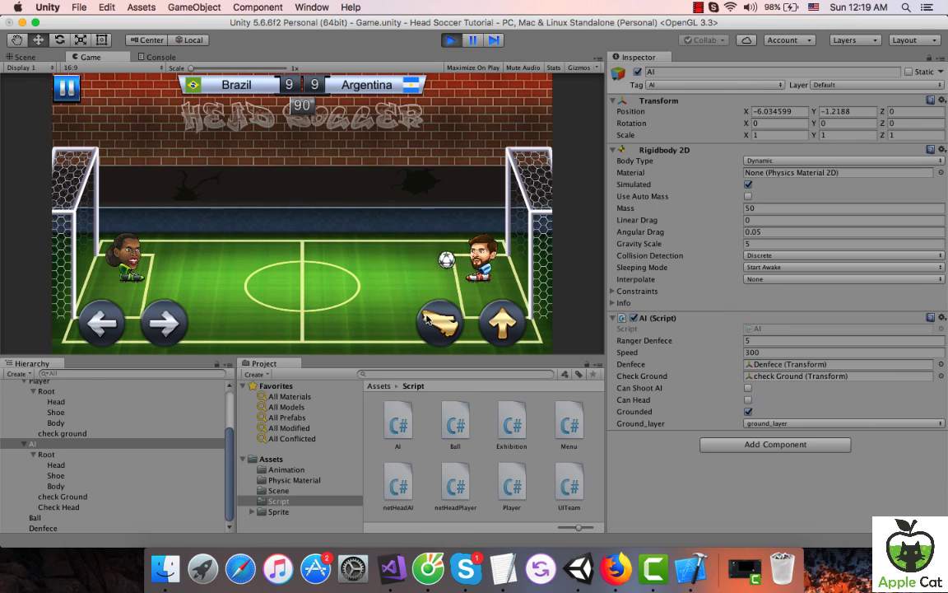
key(Left)
key(Right)
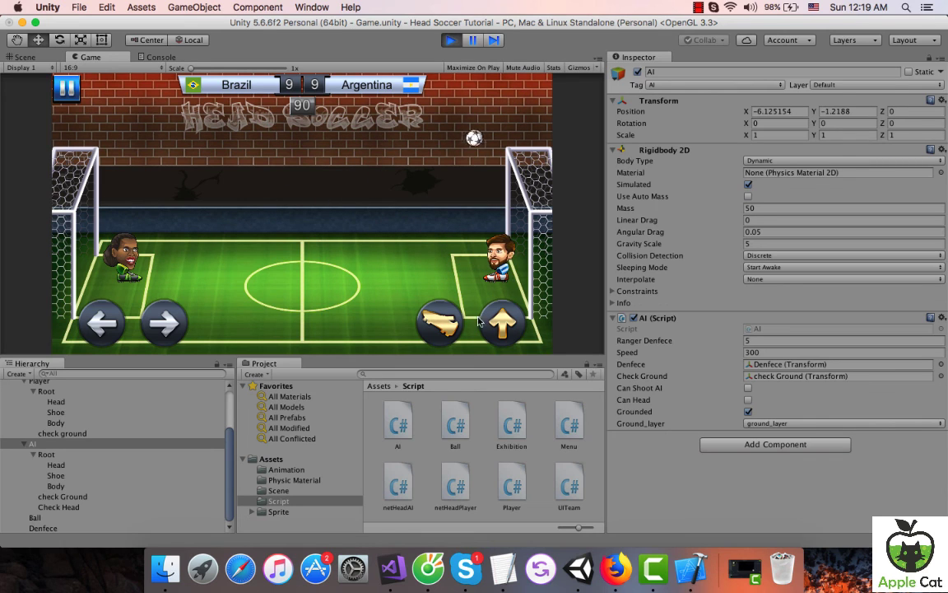
key(Left)
key(Right)
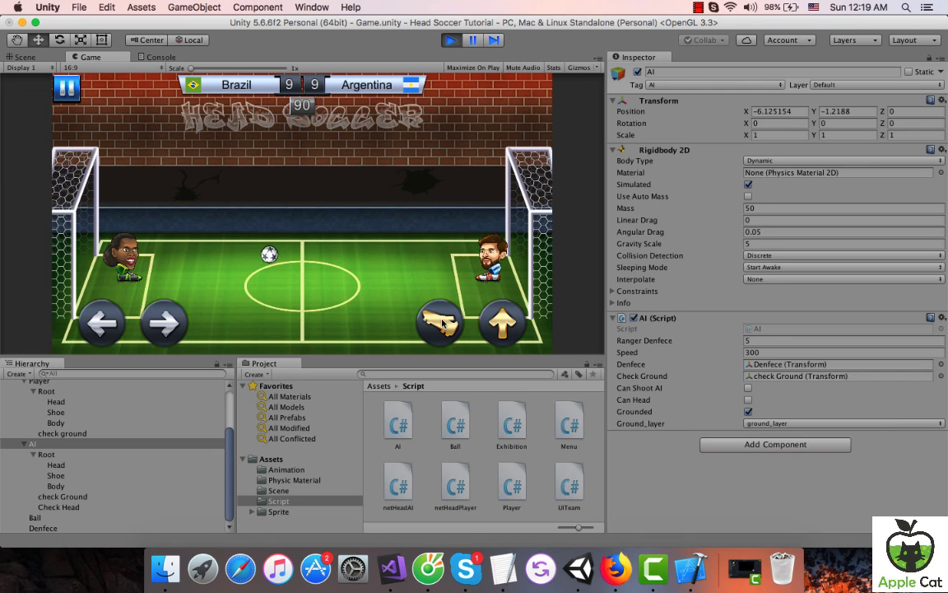
key(Left)
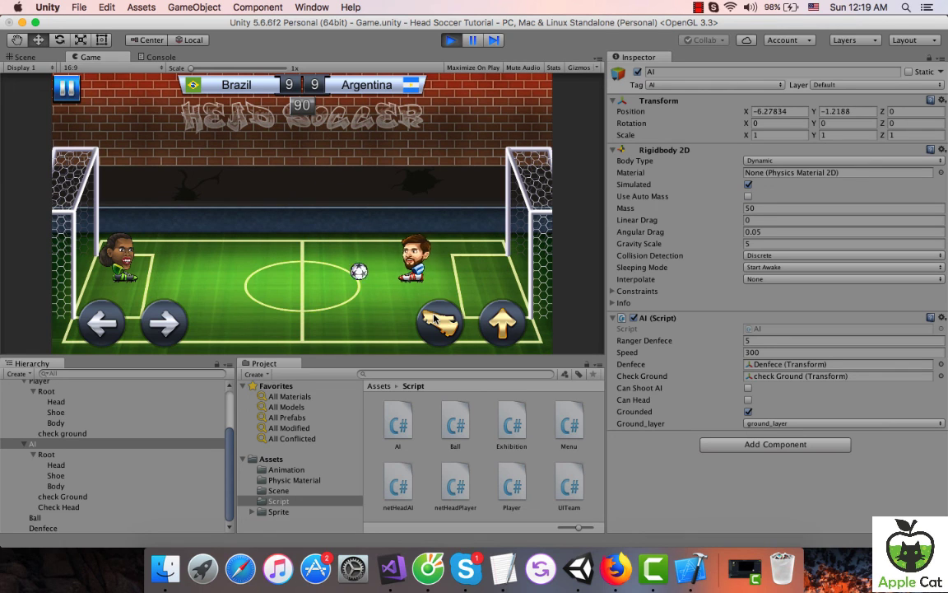
key(Right)
key(Left)
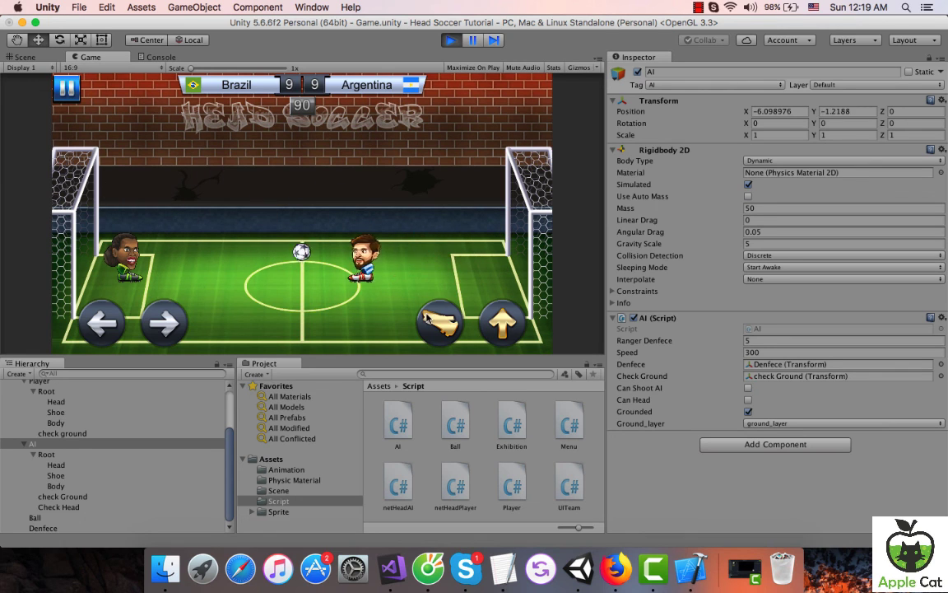
key(Left)
key(Right)
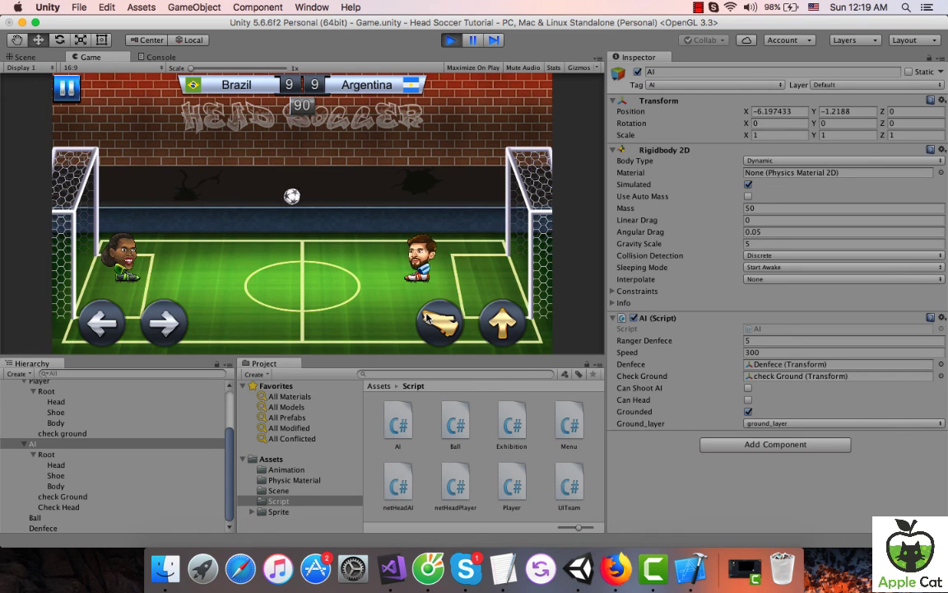
key(Left)
key(Right)
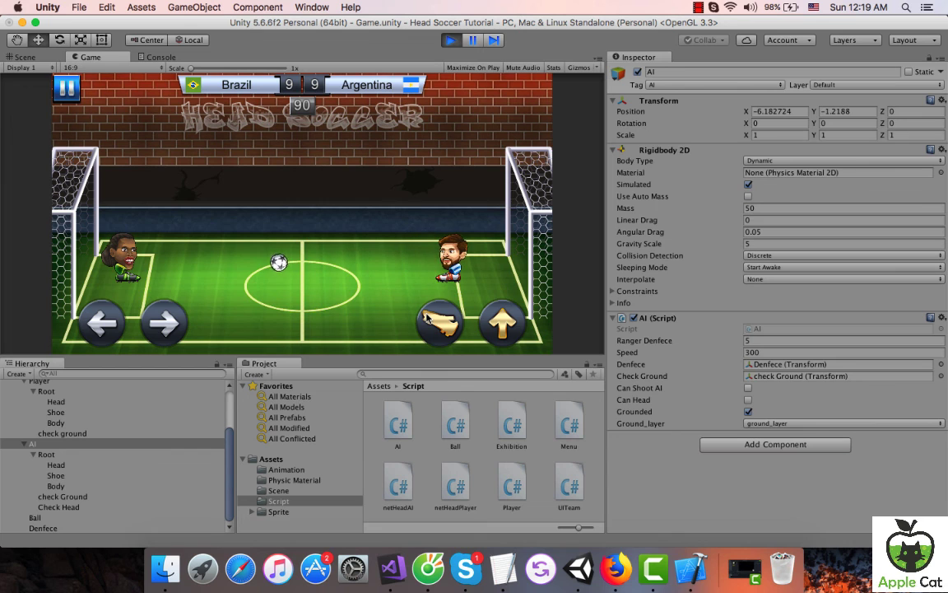
key(Right)
key(Up)
key(Left)
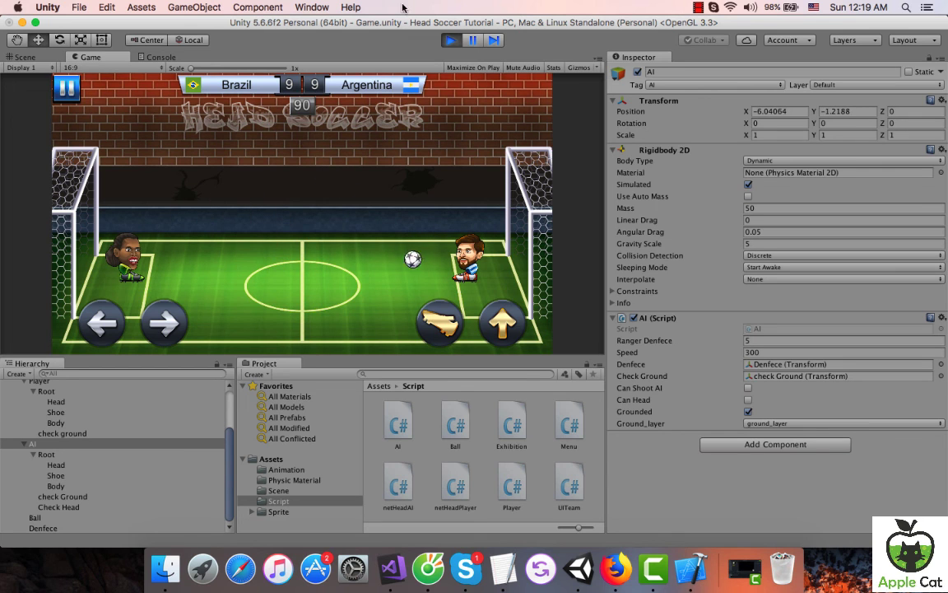
click(454, 40)
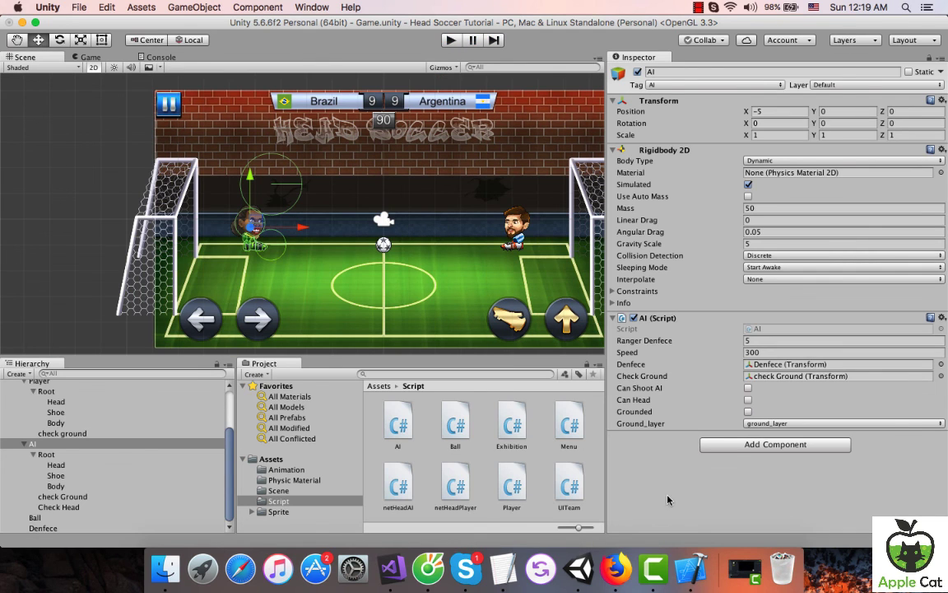
scroll(86, 413, up, 5)
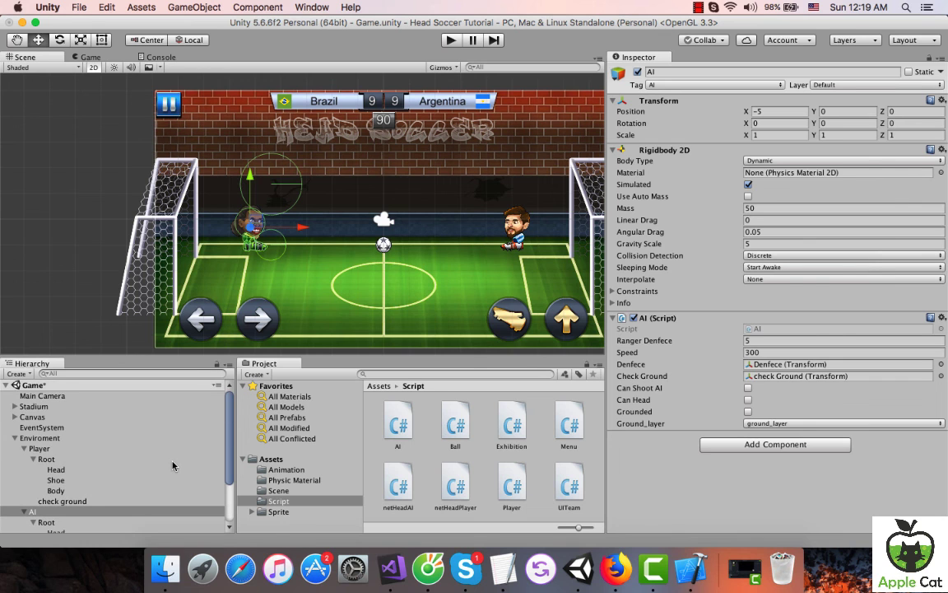
click(712, 9)
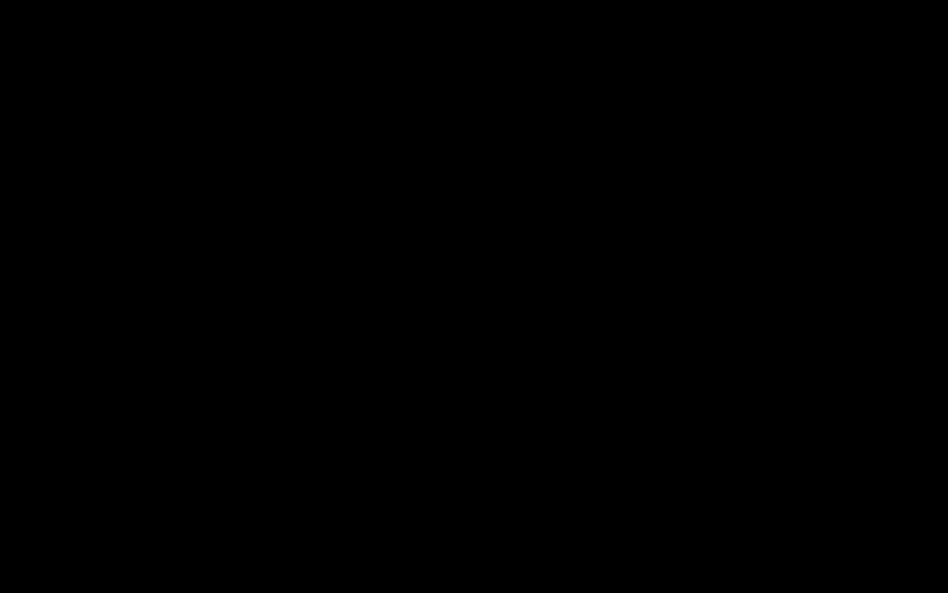